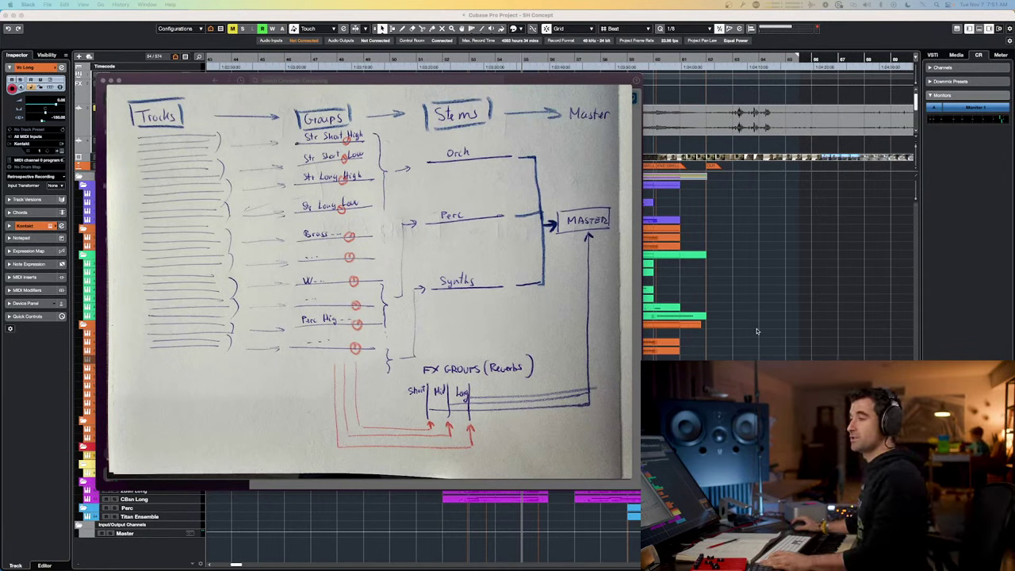
- Switch away from the Slack sketch and check the Restream chat in Chrome
{"action": "key", "text": "super+Tab"}
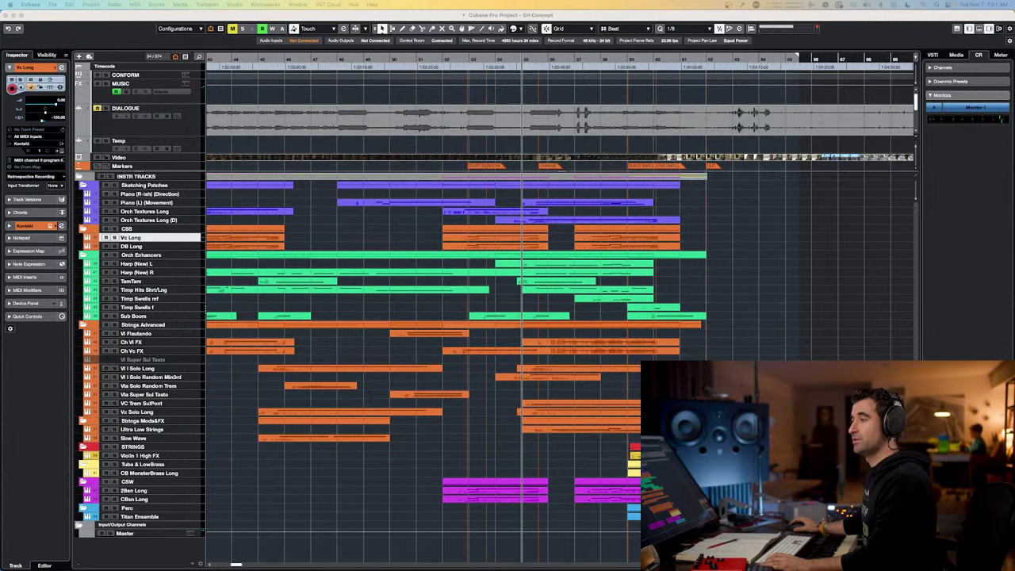
{"action": "left_click", "coordinate": [31, 301]}
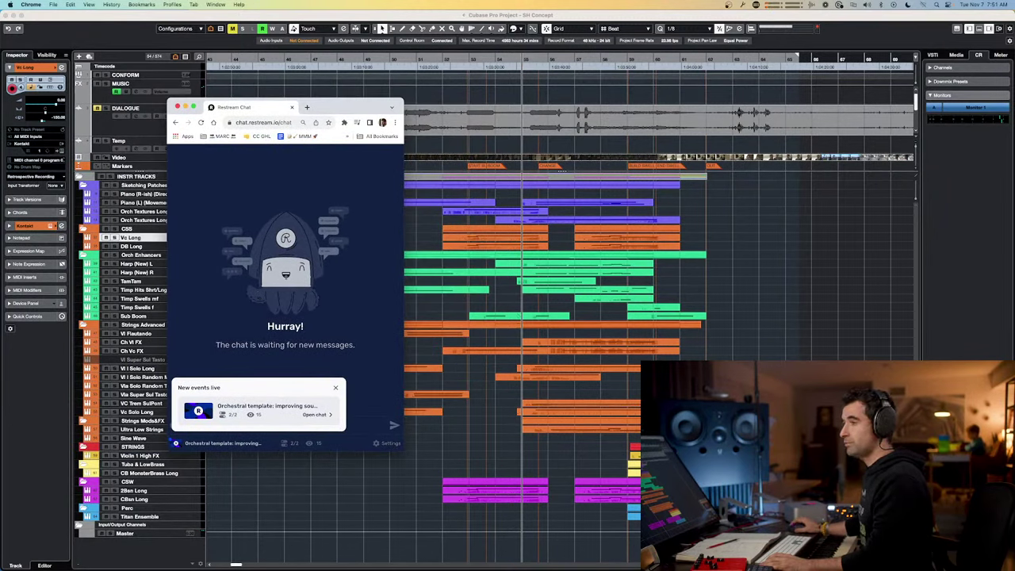
{"action": "key", "text": "super+Tab"}
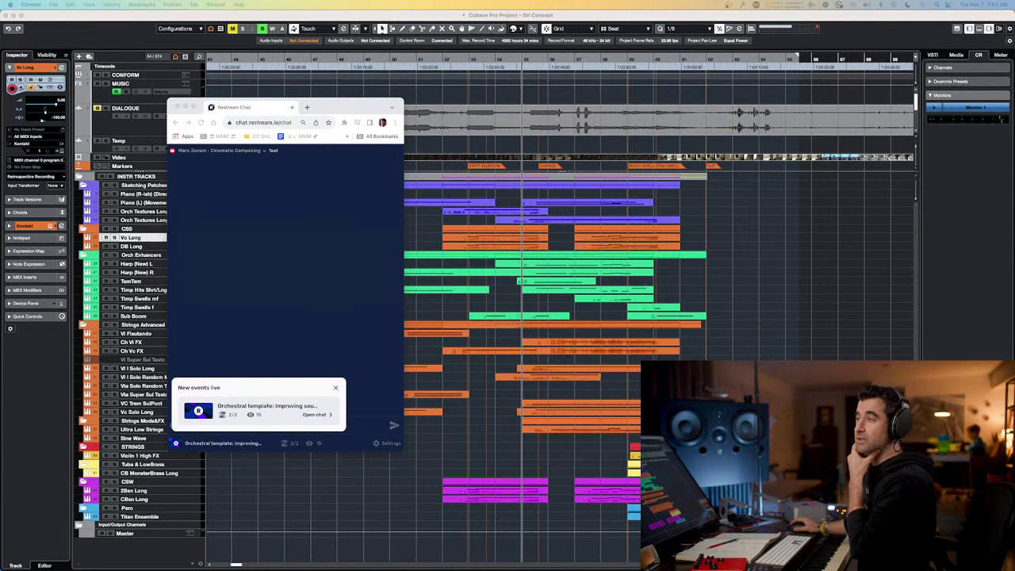
- Return to the Cubase project and move the project cursor to just before bar 47
{"action": "key", "text": "super+Tab"}
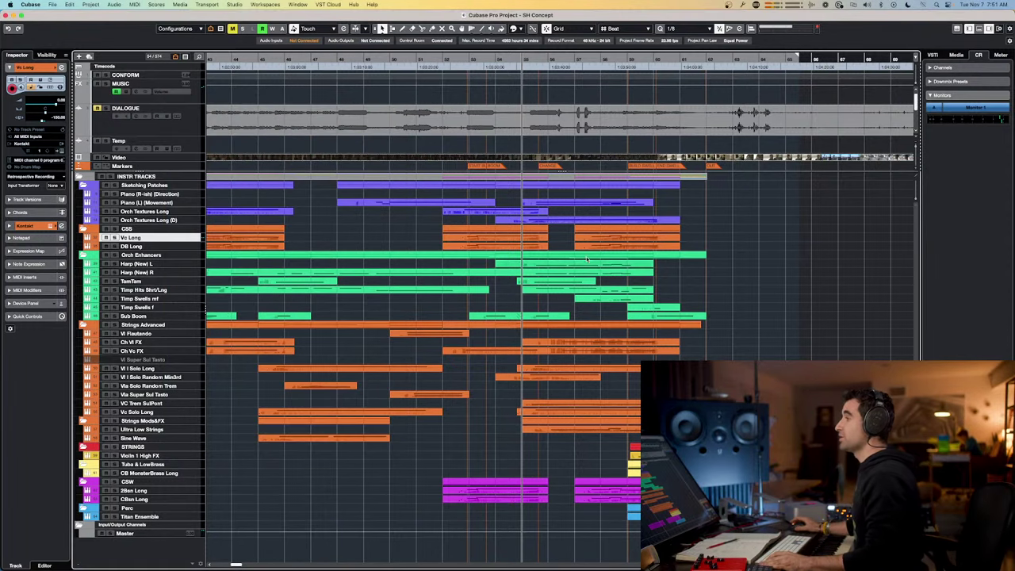
{"action": "left_click", "coordinate": [332, 67]}
{"action": "left_click", "coordinate": [305, 67]}
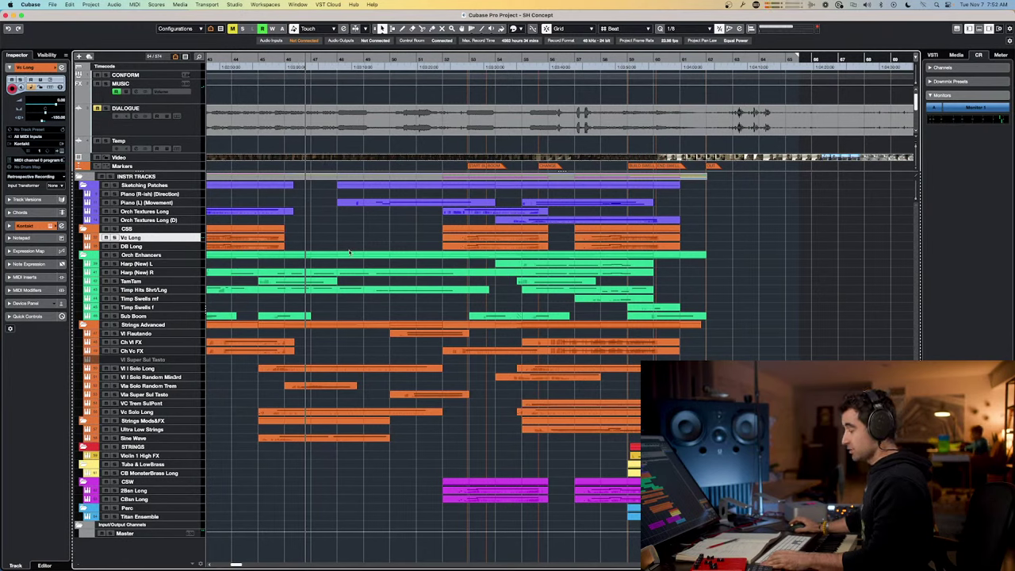
- Switch to Slack to view the Tracks, Groups, Stems and Master routing sketch, and return to Cubase
{"action": "key", "text": "super+Tab"}
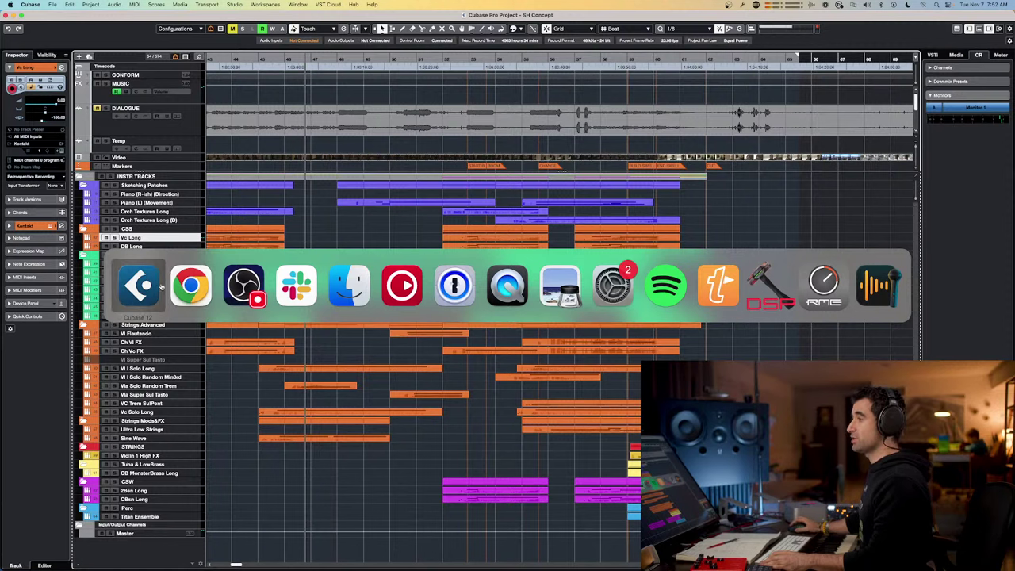
{"action": "left_click", "coordinate": [292, 295]}
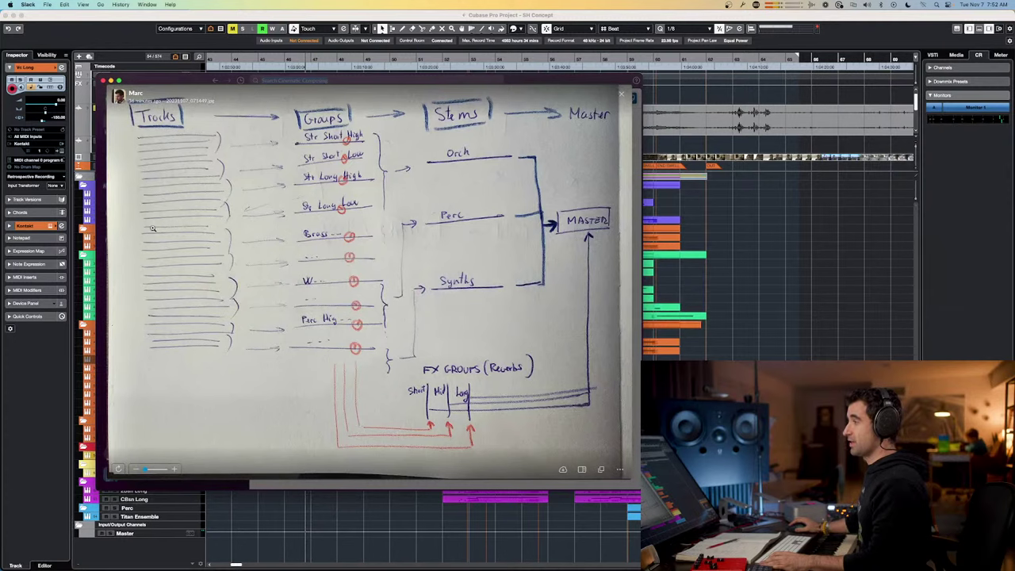
{"action": "key", "text": "super+Tab"}
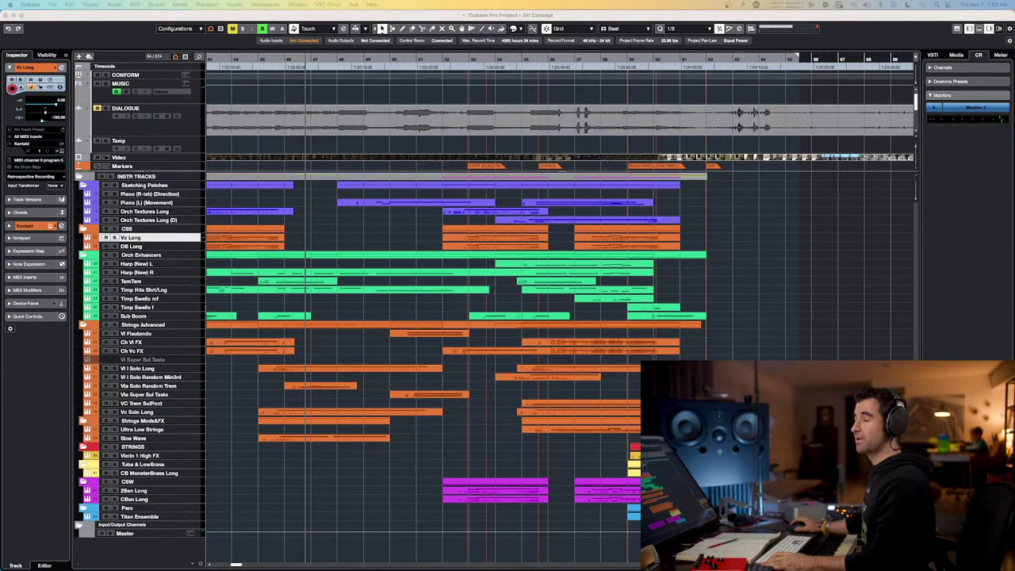
{"action": "key", "text": "super+Tab"}
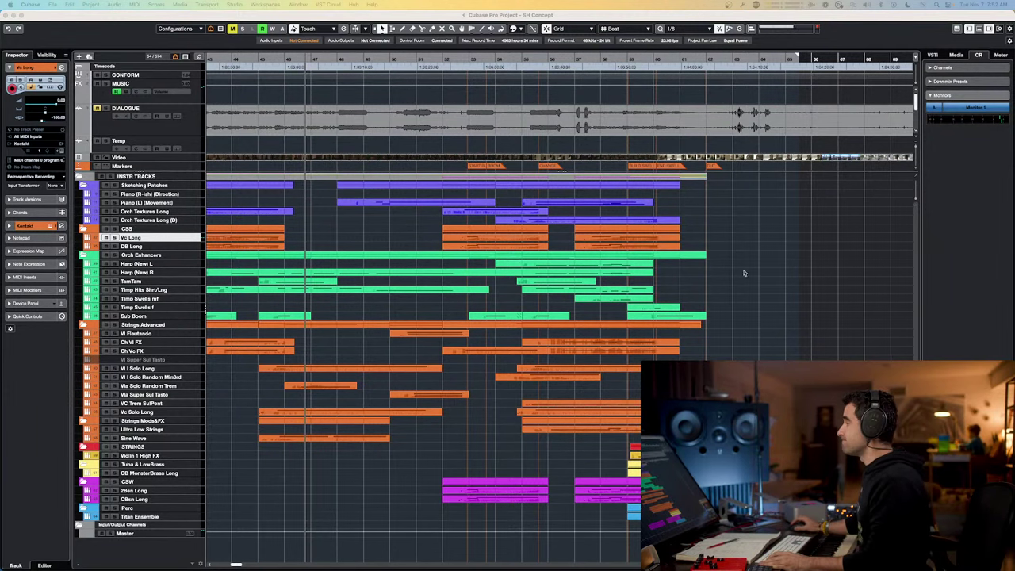
- Bring the hand-drawn routing sketch in Slack back to the front and examine how tracks feed the groups
{"action": "key", "text": "super+Tab"}
{"action": "key", "text": "super+Tab"}
{"action": "key", "text": "super+Tab"}
{"action": "key", "text": "super+Tab"}
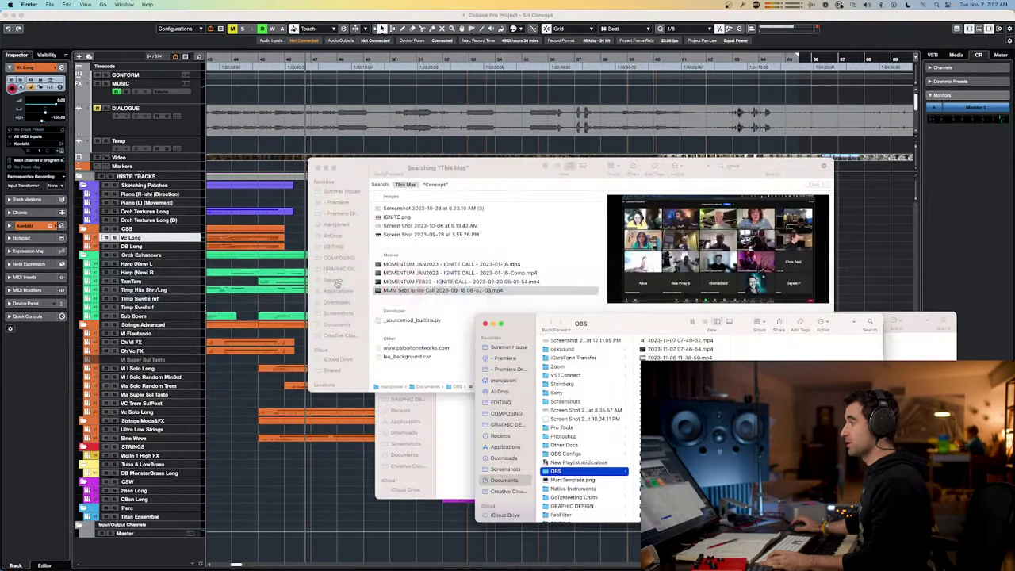
{"action": "key", "text": "super+Tab"}
{"action": "key", "text": "super+Tab"}
{"action": "key", "text": "super+Tab"}
{"action": "key", "text": "super+Tab"}
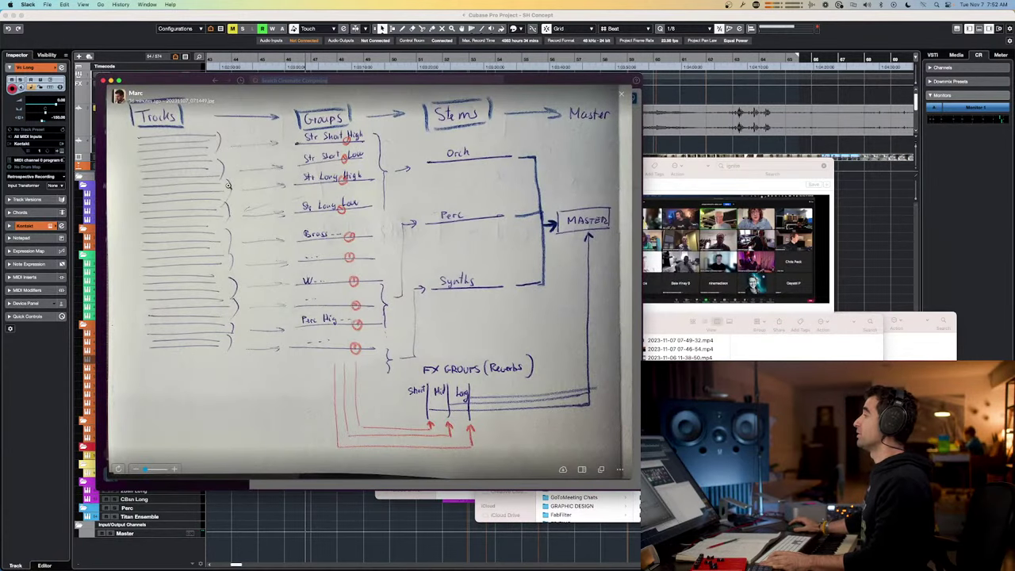
- Return to the Cubase project and open the MixConsole
{"action": "left_click", "coordinate": [864, 213]}
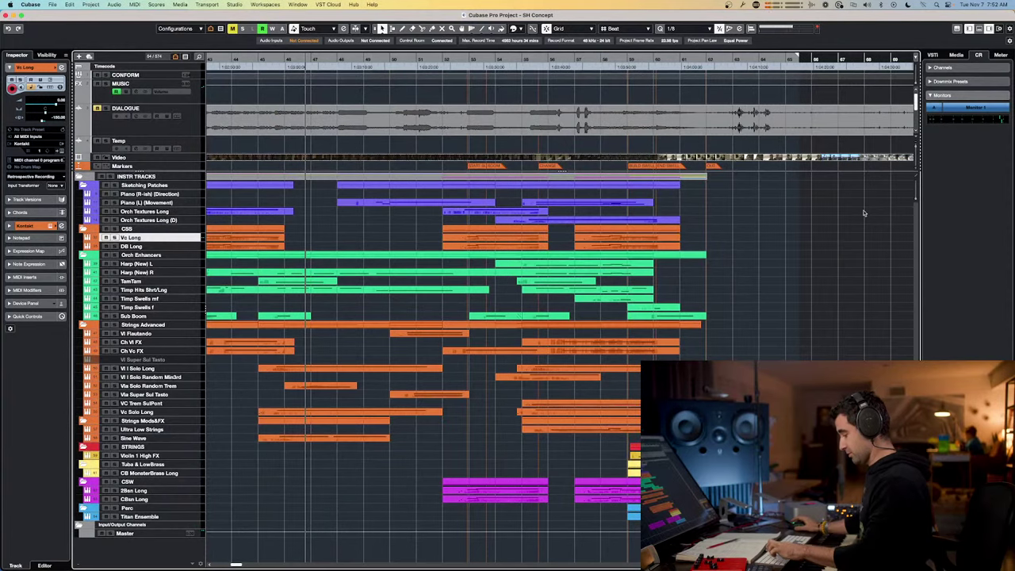
{"action": "key", "text": "F3"}
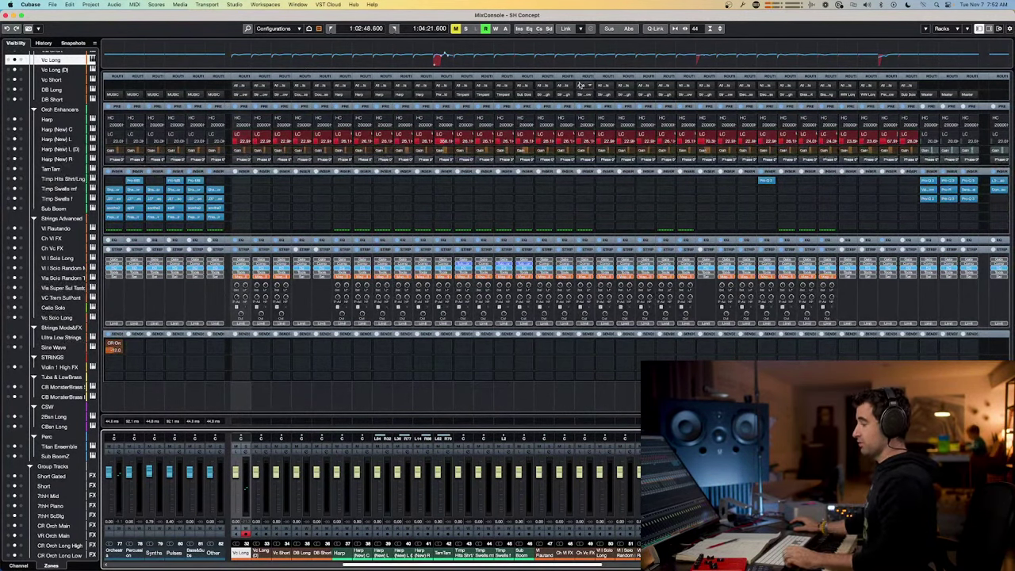
- Switch to Slack, close the routing sketch and open the one describing the processing on tracks, groups, stems and master
{"action": "key", "text": "super+Tab"}
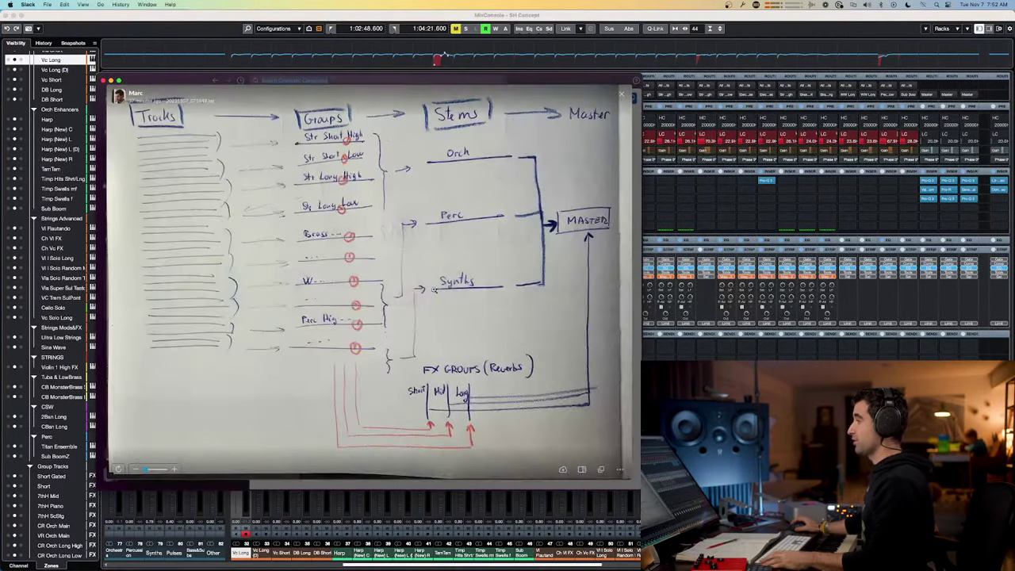
{"action": "key", "text": "Escape"}
{"action": "left_click", "coordinate": [354, 278]}
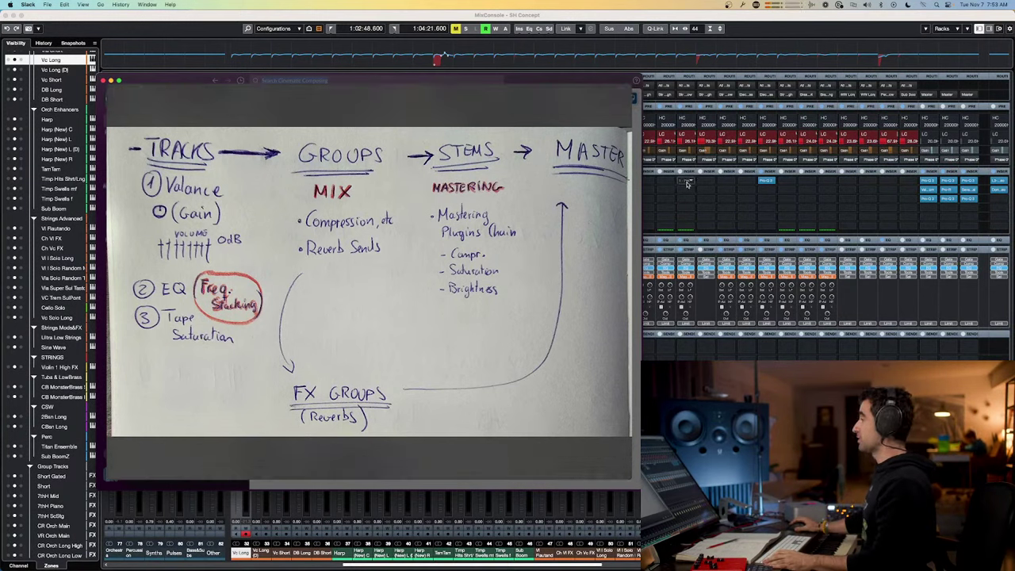
- Return to the Cubase MixConsole and select the Str Short High group channel
{"action": "key", "text": "super+Tab"}
{"action": "scroll", "coordinate": [401, 566], "scroll_direction": "left", "scroll_amount": 5}
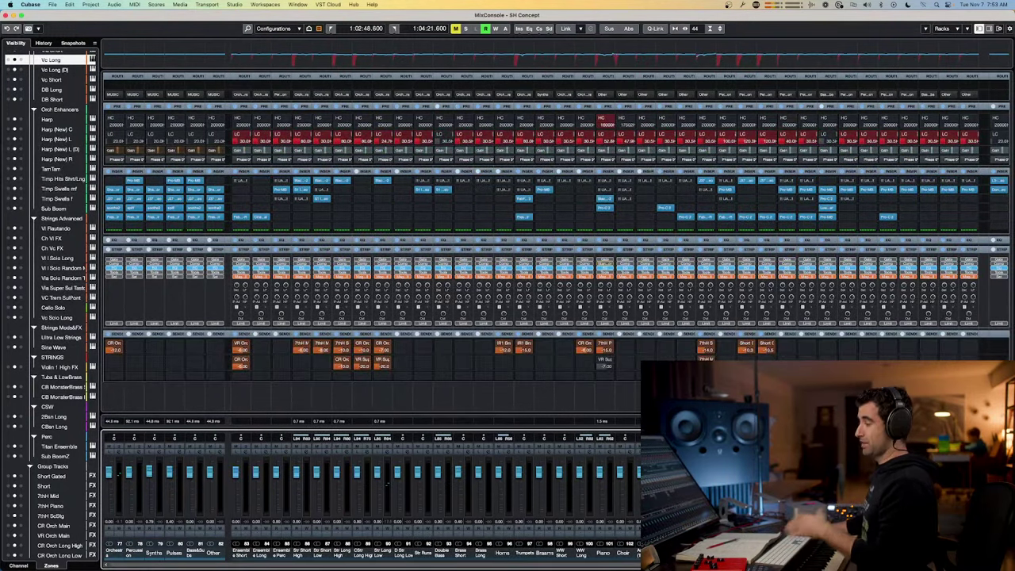
{"action": "scroll", "coordinate": [388, 485], "scroll_direction": "left", "scroll_amount": 2}
{"action": "scroll", "coordinate": [427, 483], "scroll_direction": "right", "scroll_amount": 1}
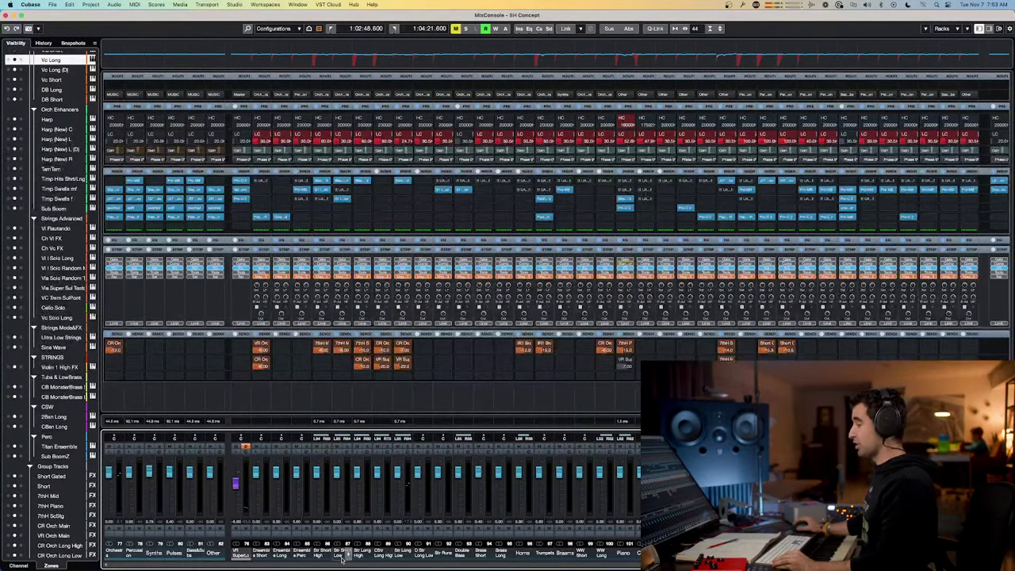
{"action": "left_click", "coordinate": [319, 553]}
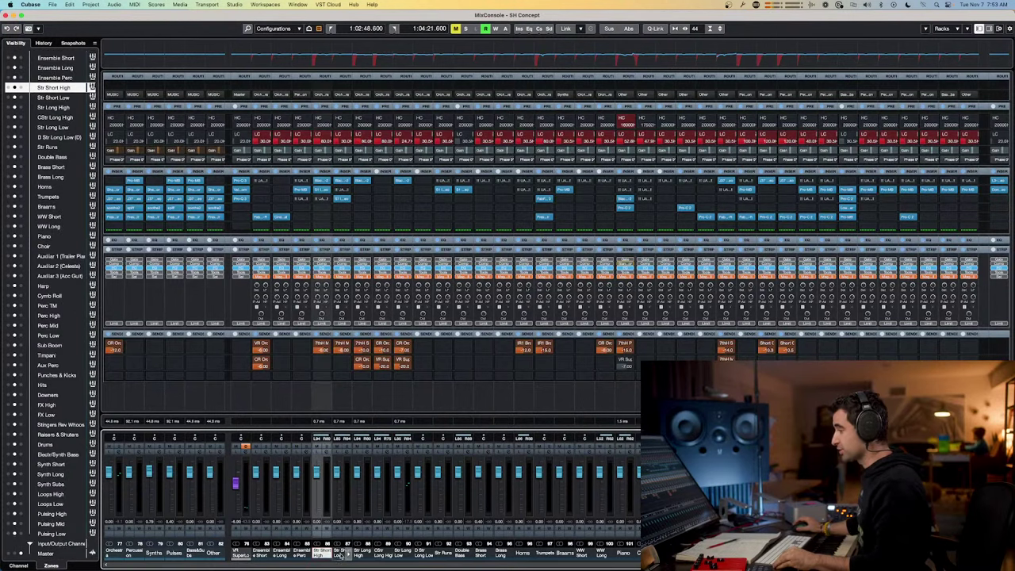
- Select the Str Short Low group channel, inspect its Black Box HG-2 insert and close the plug-in
{"action": "left_click", "coordinate": [341, 554]}
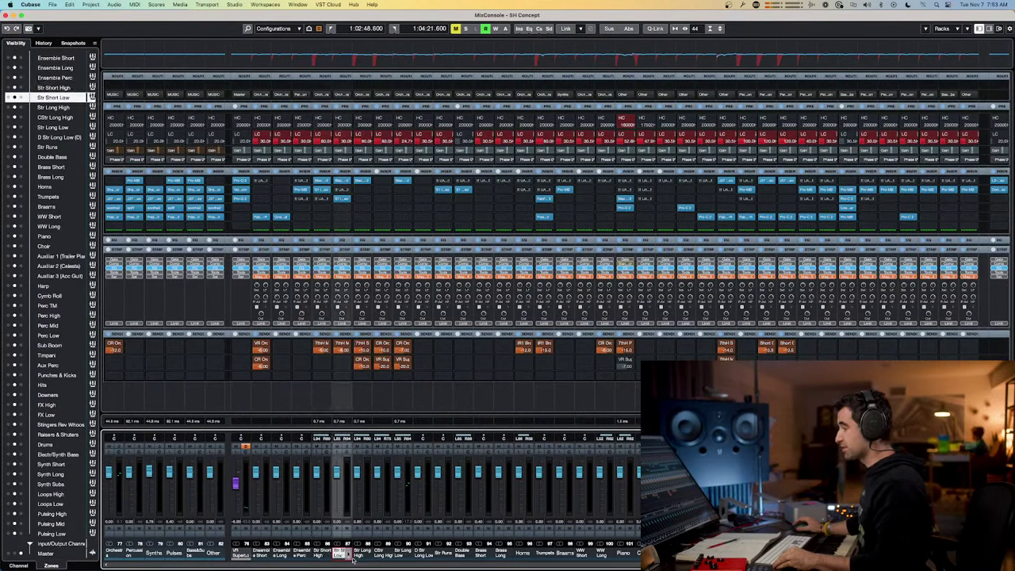
{"action": "left_click", "coordinate": [333, 190]}
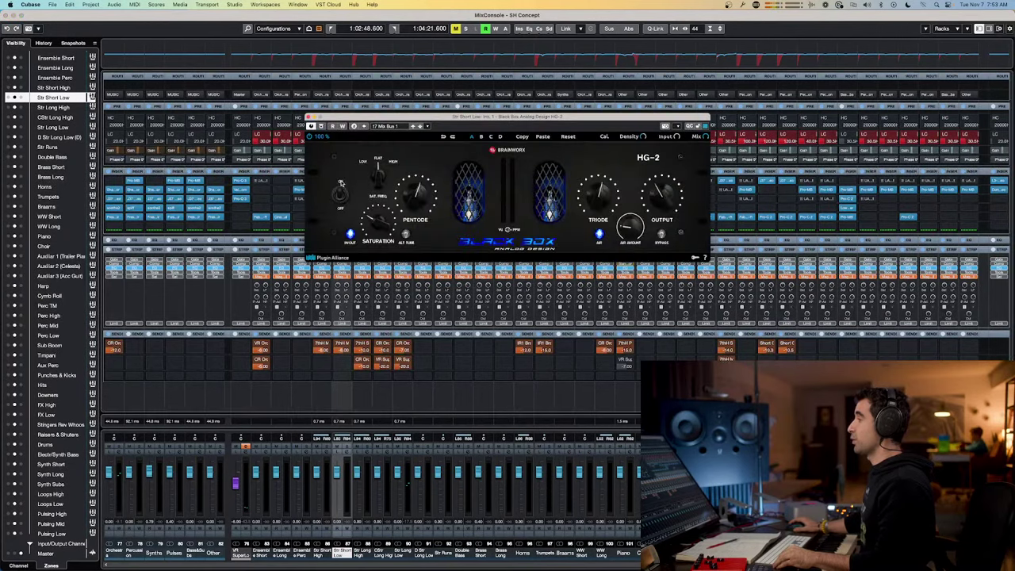
{"action": "left_click", "coordinate": [308, 117]}
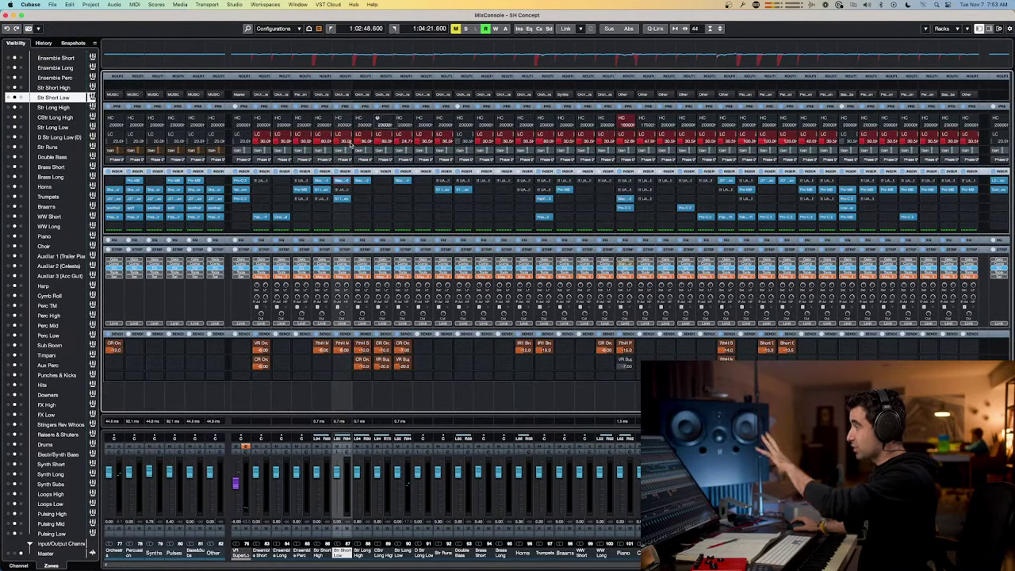
- Switch to the processing sketch in Slack and enlarge the mastering notes under Stems
{"action": "key", "text": "super+Tab"}
{"action": "left_click", "coordinate": [190, 285]}
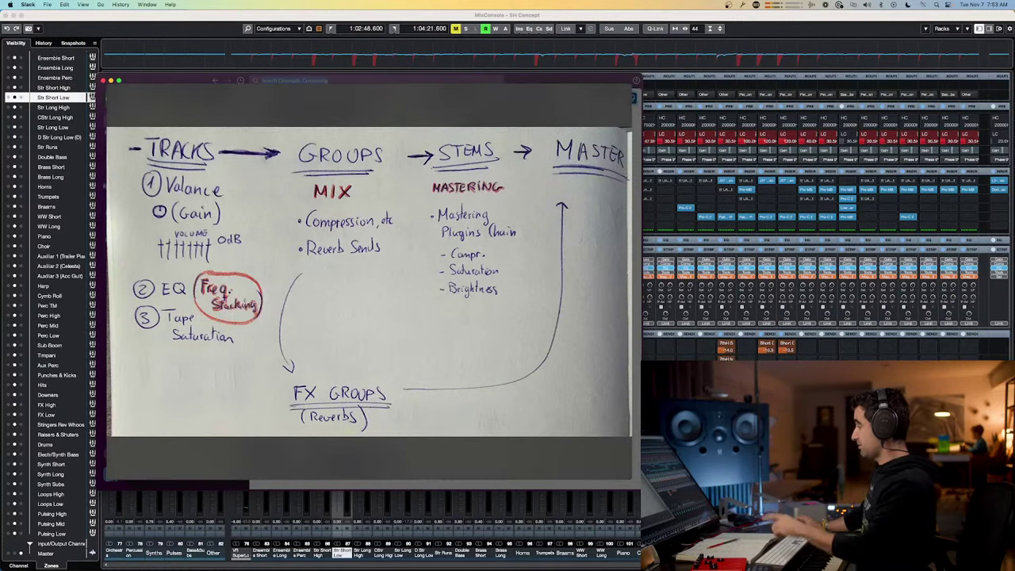
{"action": "left_click", "coordinate": [490, 326]}
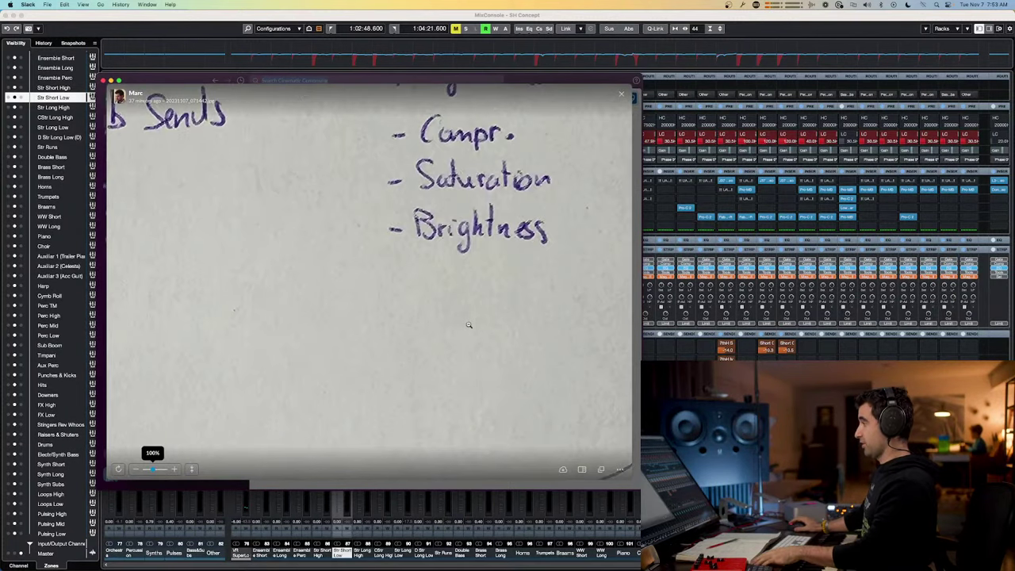
- Replace the enlarged sketch with the routing sketch in Slack, review it and close it
{"action": "key", "text": "Escape"}
{"action": "left_click", "coordinate": [383, 378]}
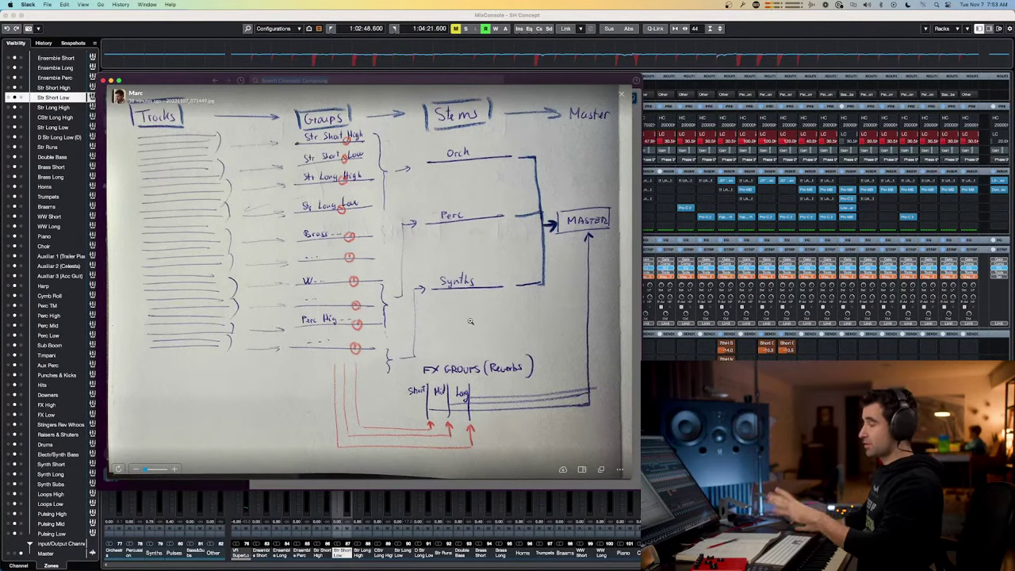
{"action": "key", "text": "Escape"}
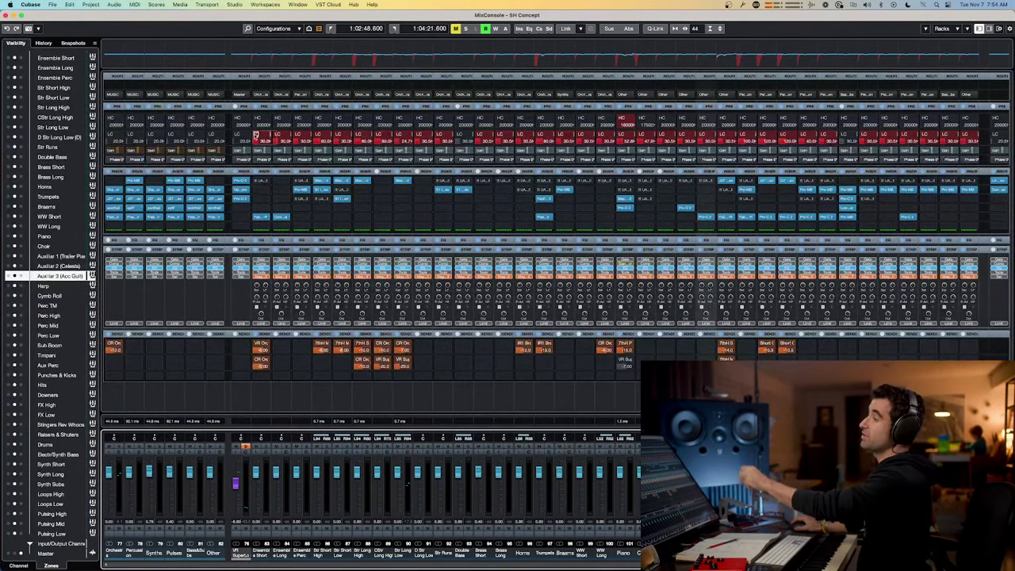
- Include the Orchestra, Percussion, Synths, Pulses, Bass&Subs and Other groups in the audio mixdown export, and close the dialog without exporting
{"action": "key", "text": "super+e"}
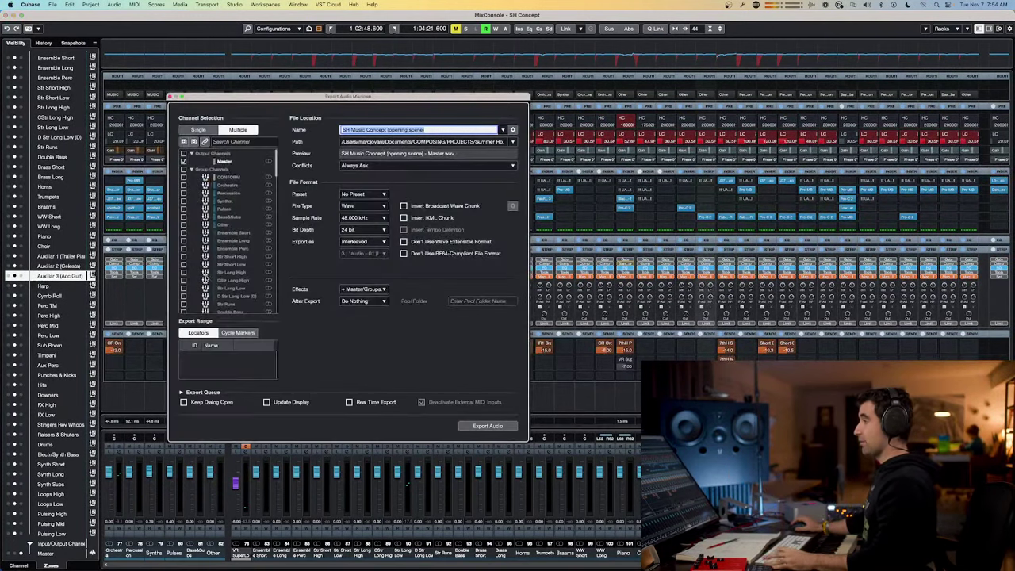
{"action": "left_click", "coordinate": [183, 185]}
{"action": "left_click", "coordinate": [183, 192]}
{"action": "left_click", "coordinate": [183, 201]}
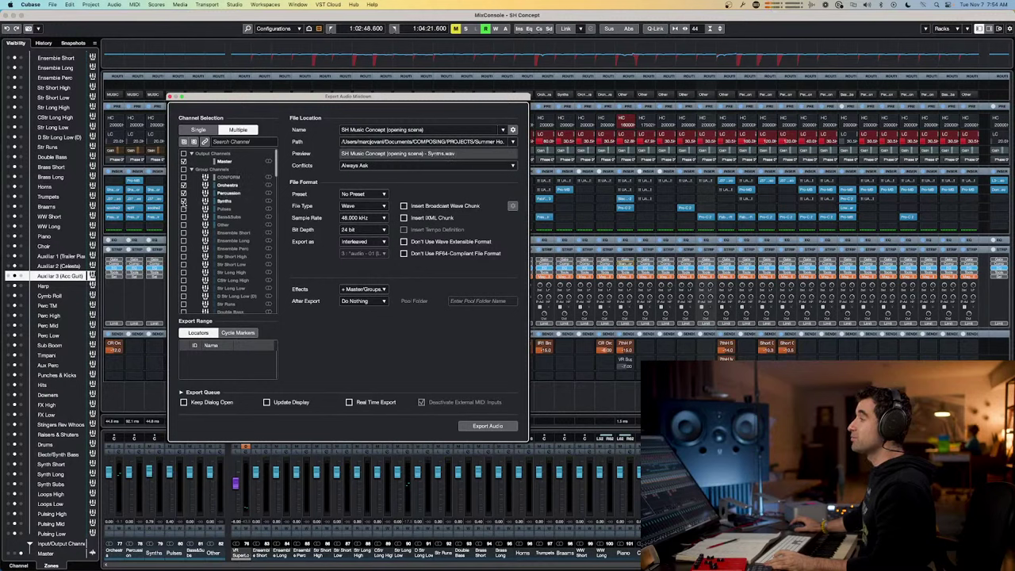
{"action": "left_click", "coordinate": [183, 209]}
{"action": "left_click", "coordinate": [183, 216]}
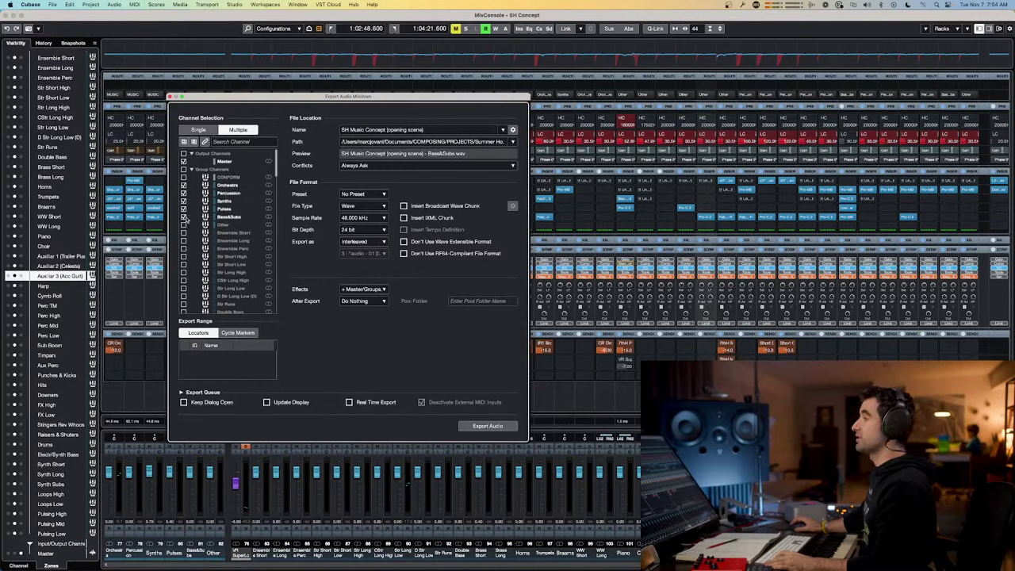
{"action": "left_click", "coordinate": [183, 225]}
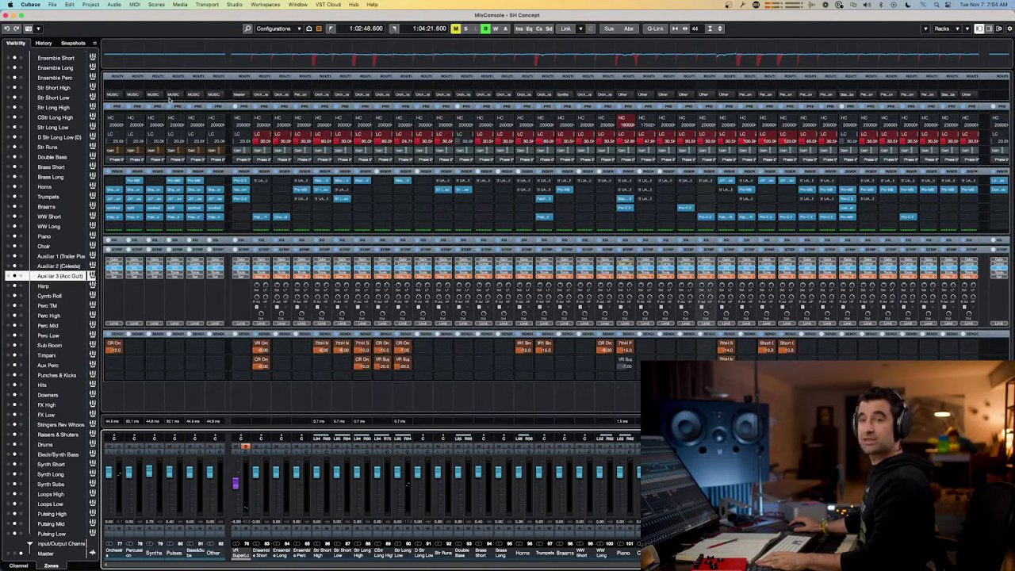
{"action": "left_click", "coordinate": [169, 96]}
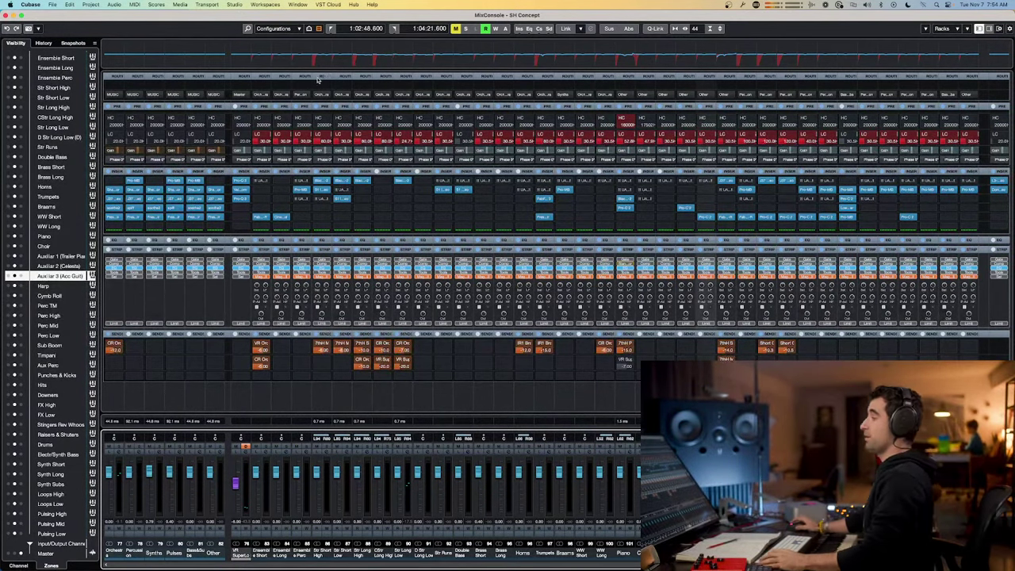
- Check the FX Groups (Reverbs) section of the routing sketch in Slack and return to the MixConsole
{"action": "key", "text": "super+Tab"}
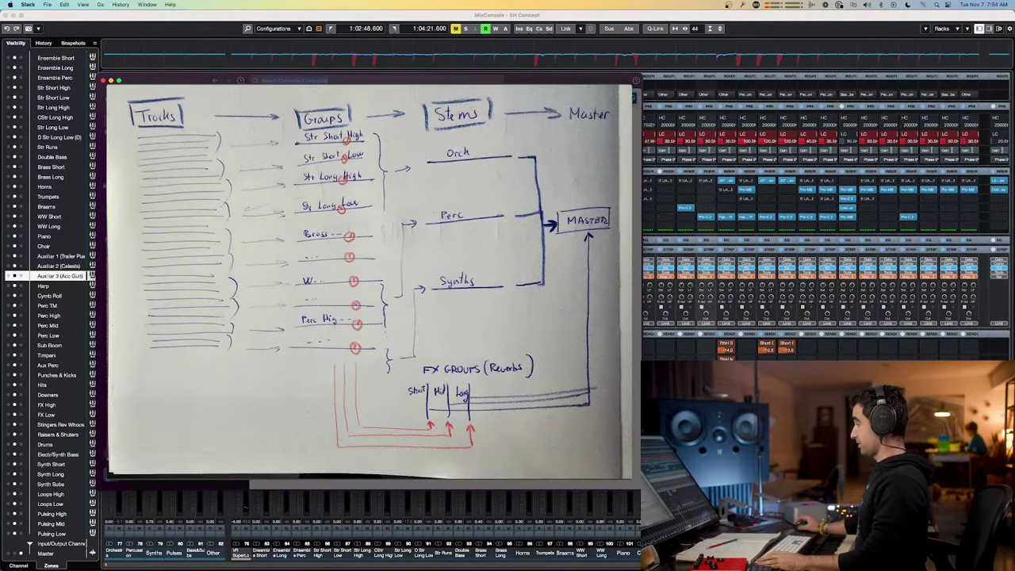
{"action": "key", "text": "super+Tab"}
- Select the reverb FX channels from Short Gated to VR SuperLong and open the Seventh Heaven insert on 7thH Piano
{"action": "scroll", "coordinate": [337, 555], "scroll_direction": "left", "scroll_amount": 10}
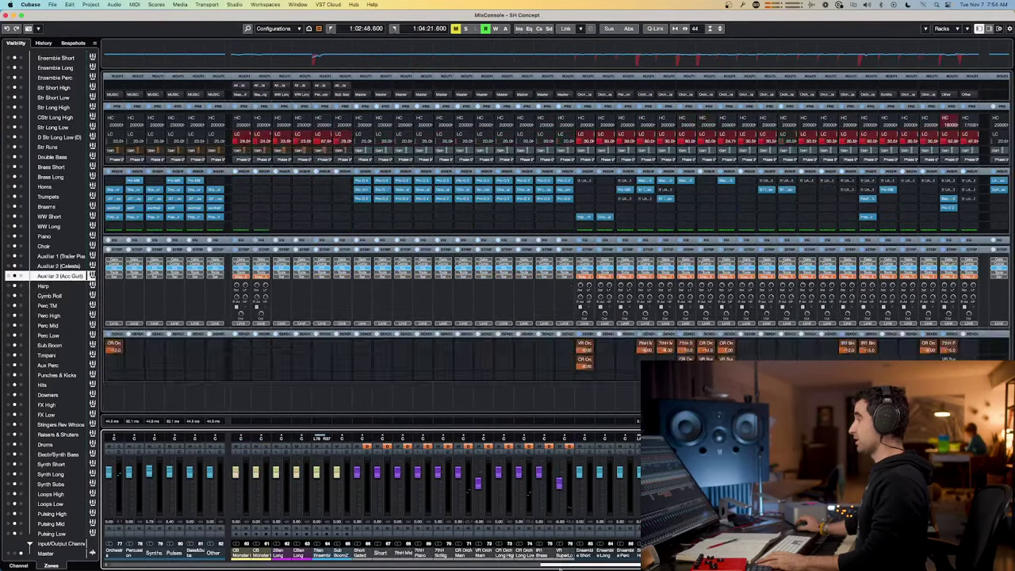
{"action": "left_click", "coordinate": [337, 554]}
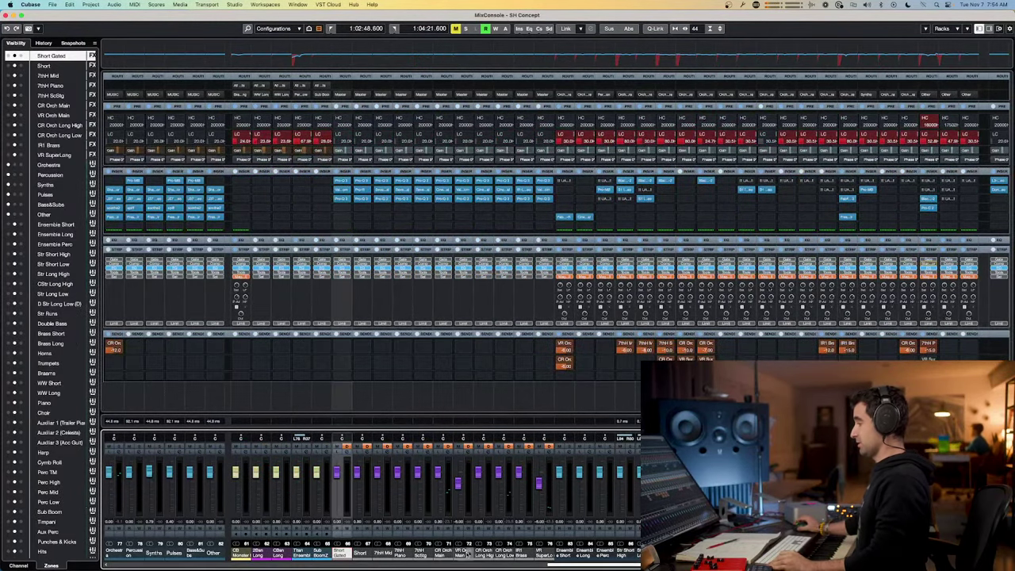
{"action": "left_click", "coordinate": [546, 553], "text": "shift"}
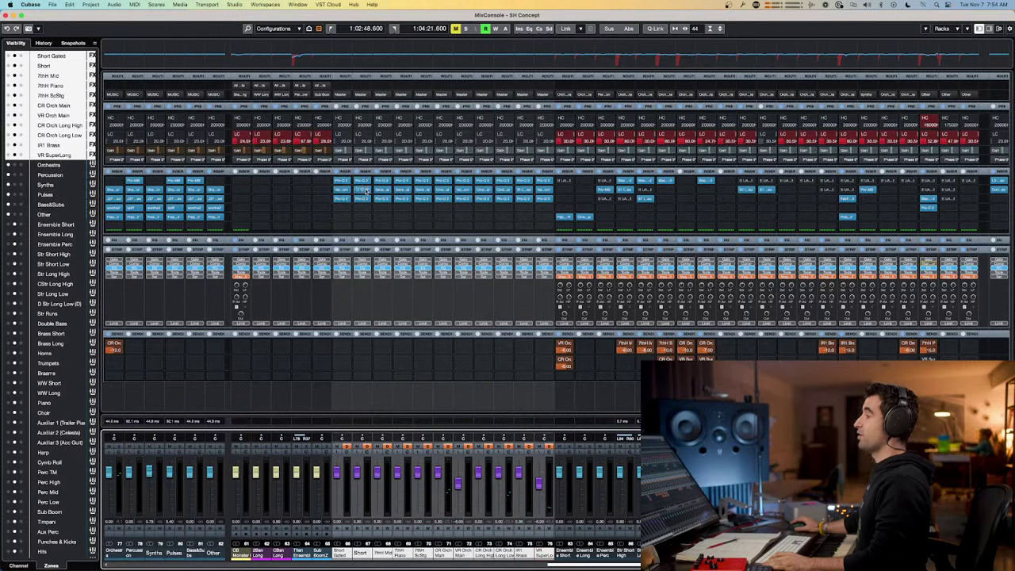
{"action": "left_click", "coordinate": [420, 192]}
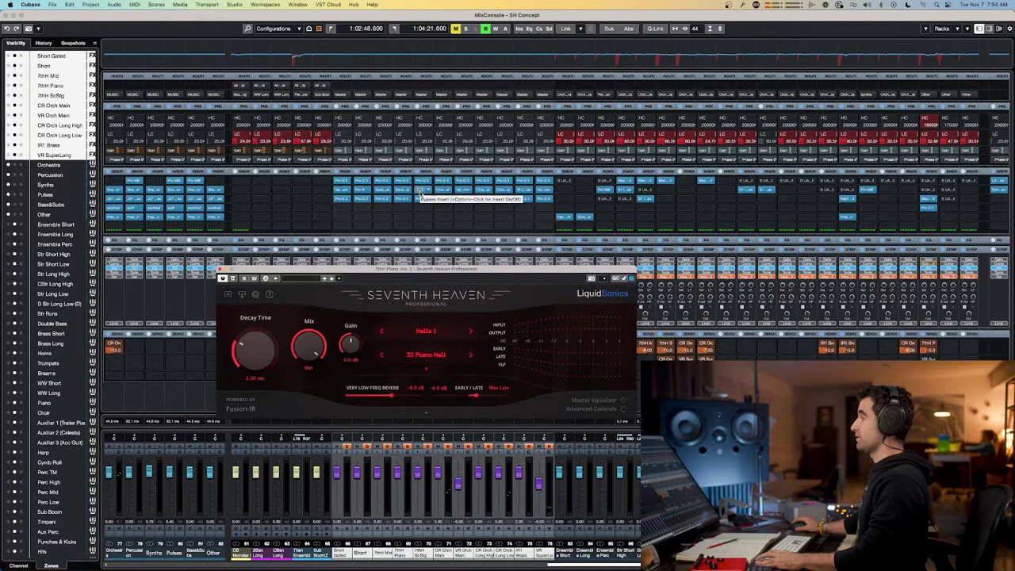
- Inspect the Cinematic Rooms insert on the CR Orch Main reverb channel and check the reverb insert on Short Gated
{"action": "left_click", "coordinate": [444, 192]}
{"action": "left_click", "coordinate": [444, 191]}
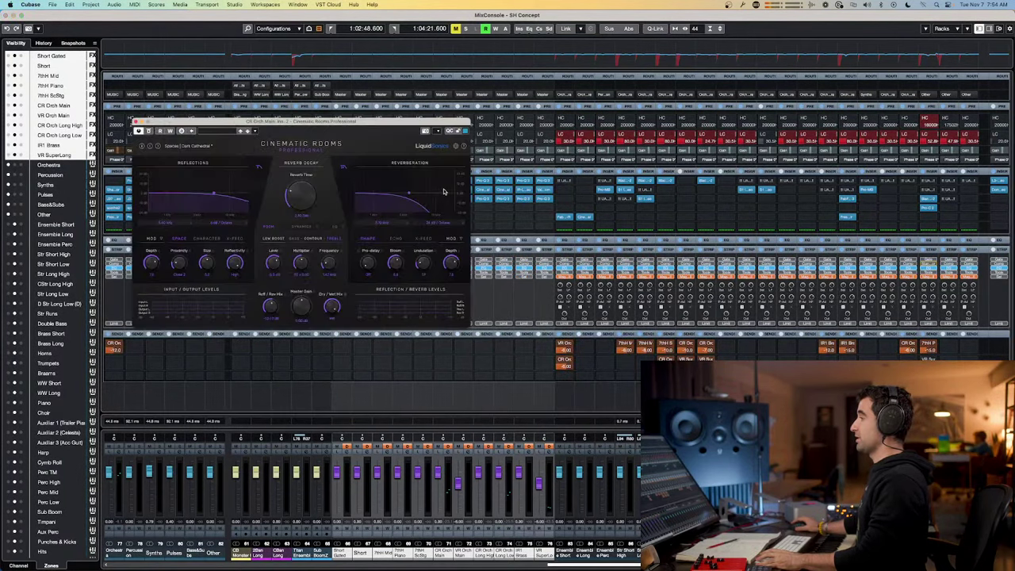
{"action": "left_click", "coordinate": [444, 192]}
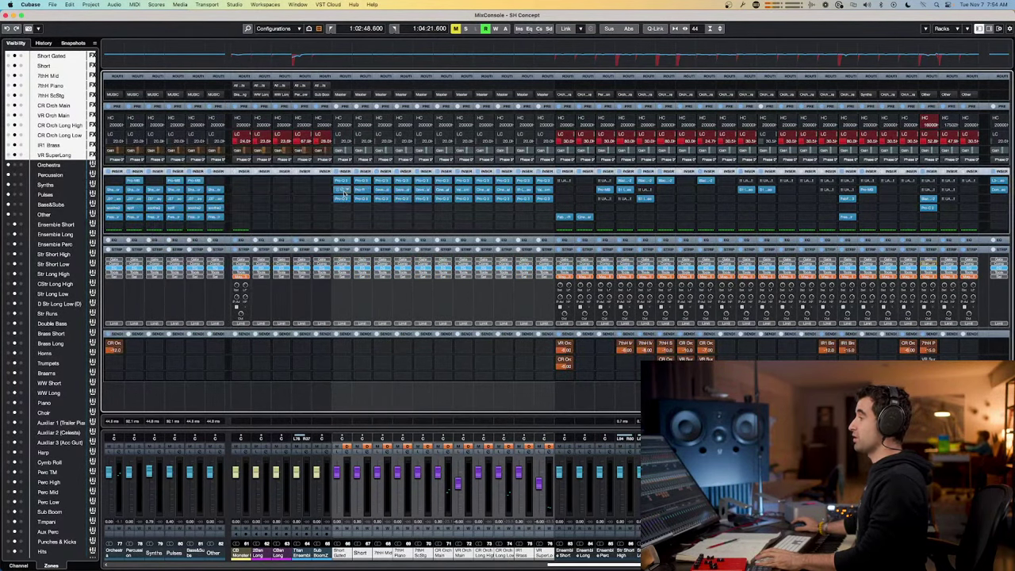
{"action": "left_click", "coordinate": [342, 192]}
{"action": "left_click", "coordinate": [342, 192]}
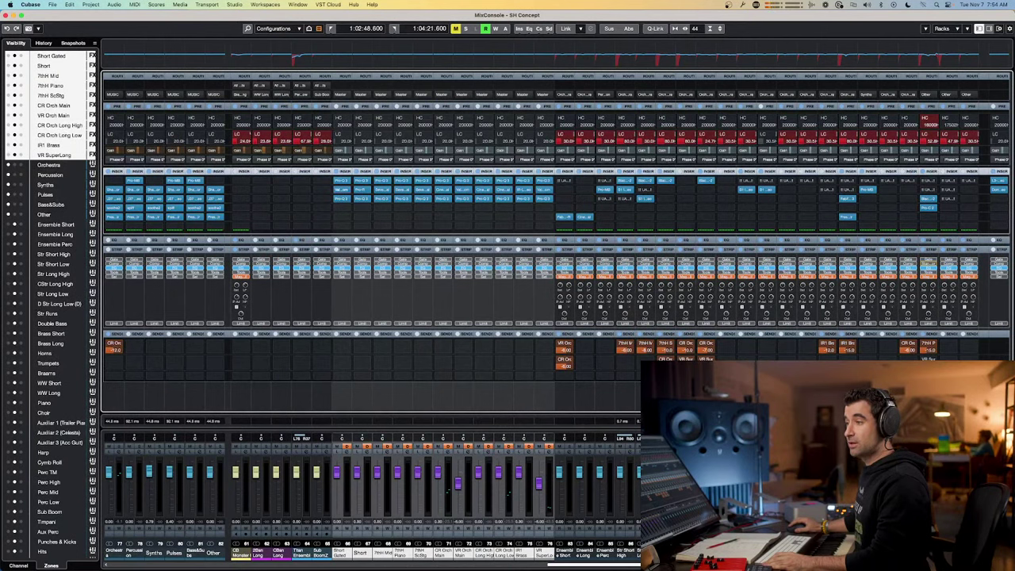
- Switch to Chrome to check the Restream chat messages and return to the Cubase MixConsole
{"action": "key", "text": "super+Tab"}
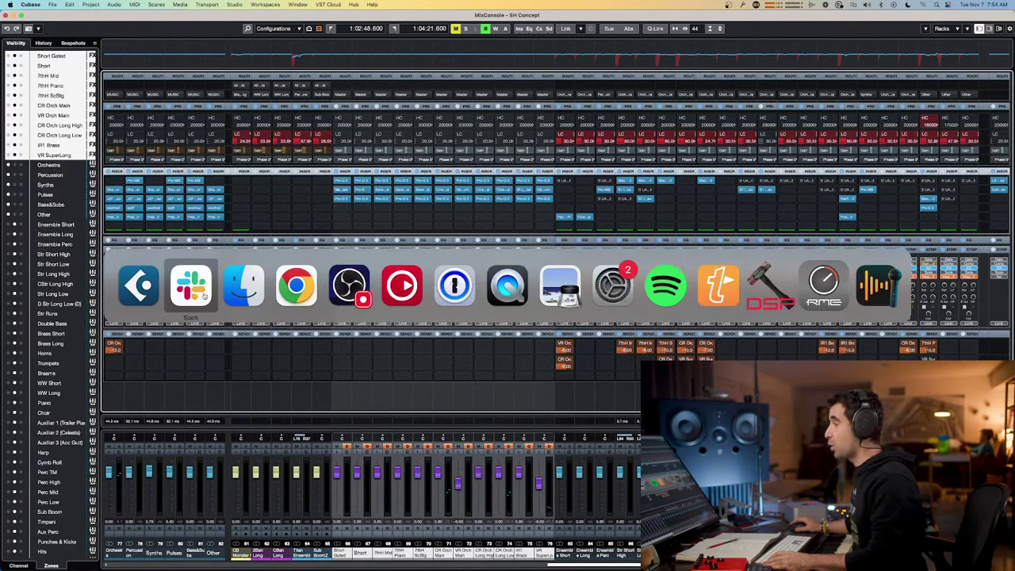
{"action": "left_click", "coordinate": [279, 289]}
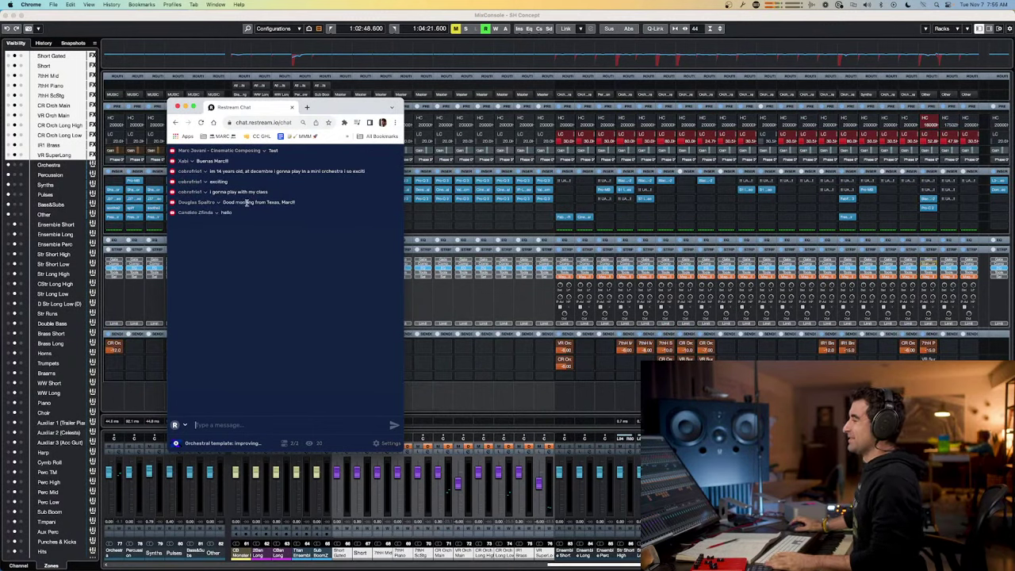
{"action": "key", "text": "super+Tab"}
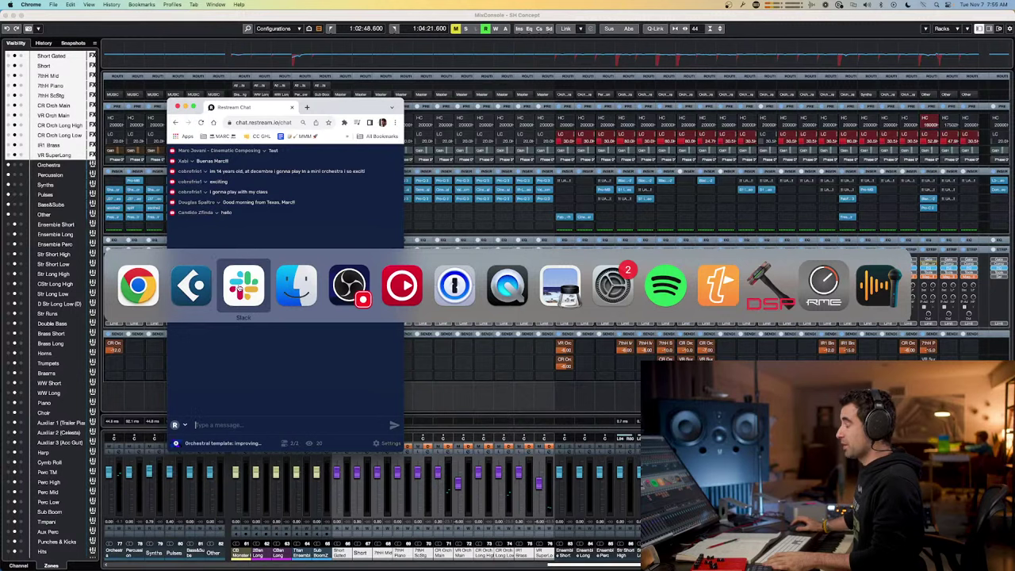
{"action": "left_click", "coordinate": [204, 290]}
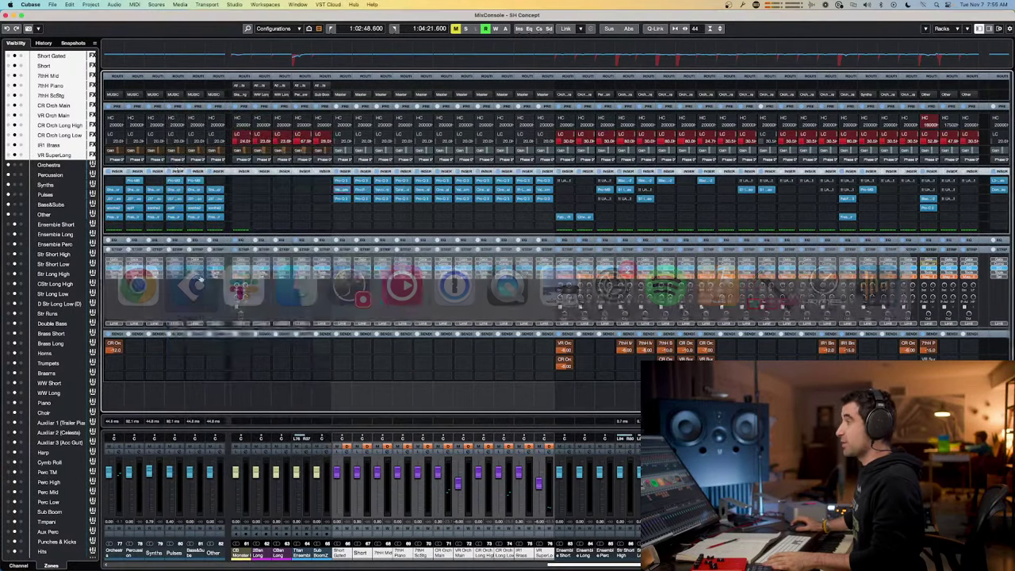
{"action": "left_click", "coordinate": [52, 4]}
{"action": "key", "text": "super+Tab"}
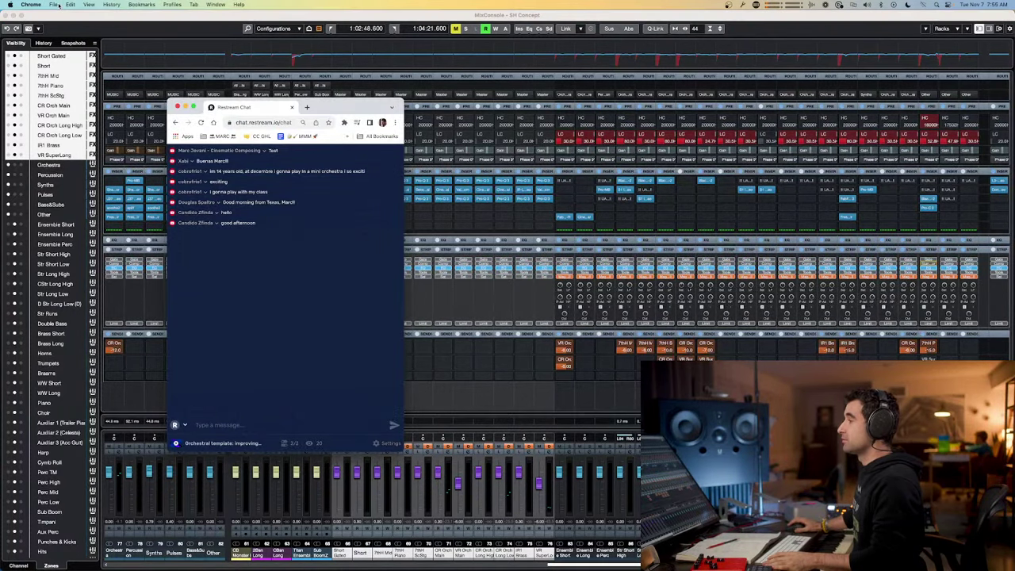
{"action": "key", "text": "super+Tab"}
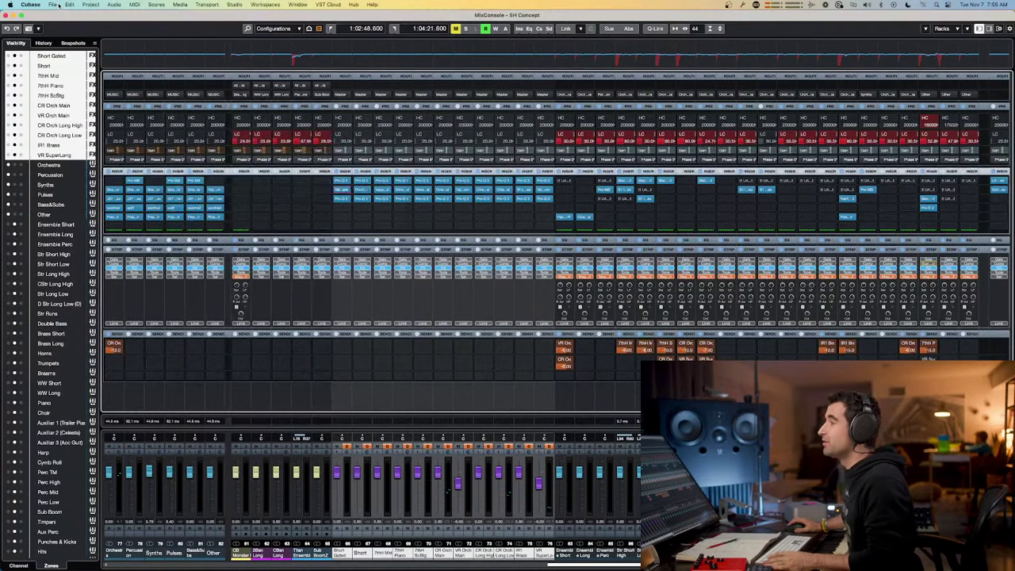
- Bring up the SH Concept project window, show the Video Player and move the playhead to 01:02:57:19
{"action": "left_click", "coordinate": [50, 4]}
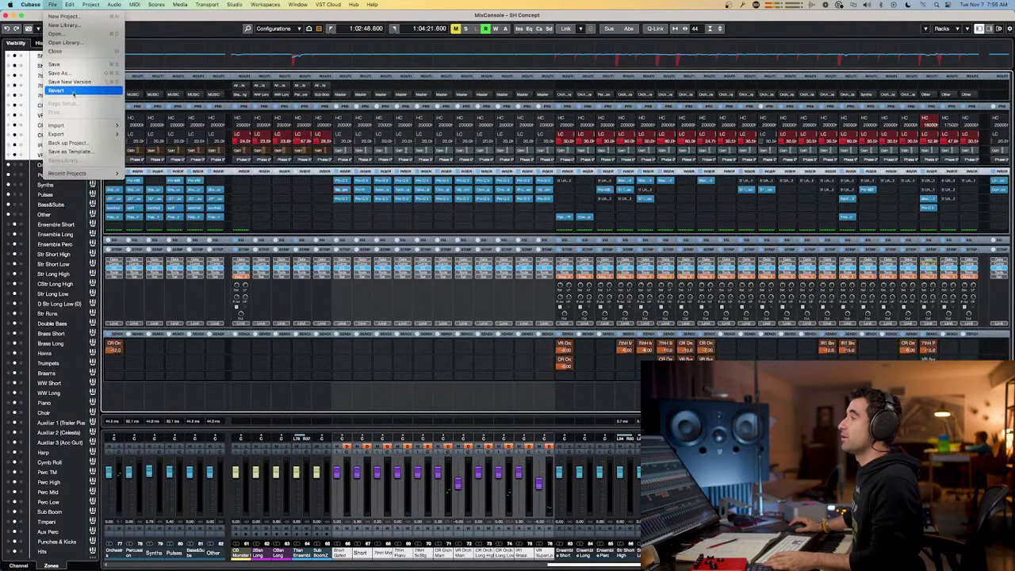
{"action": "key", "text": "Escape"}
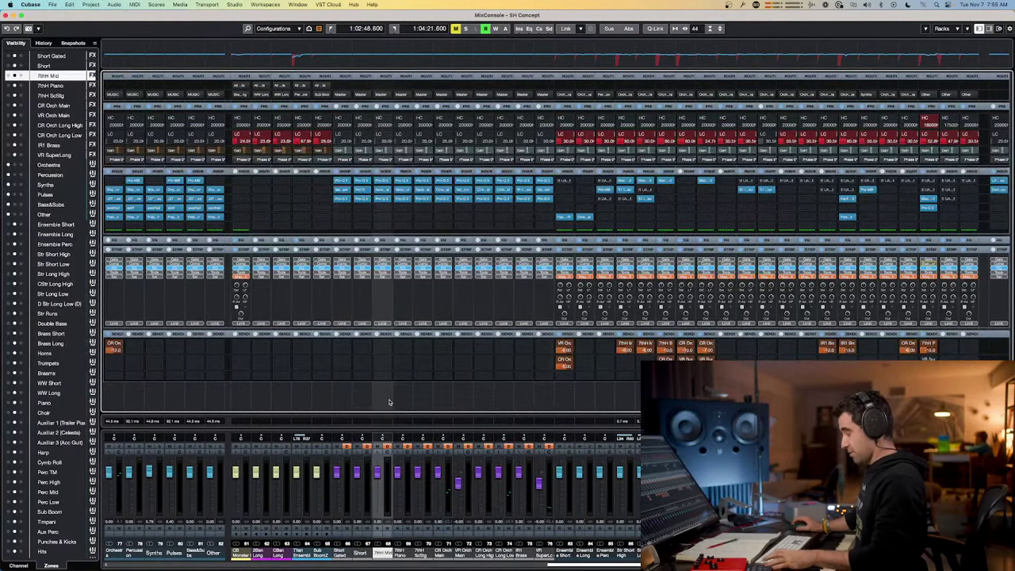
{"action": "key", "text": "F3"}
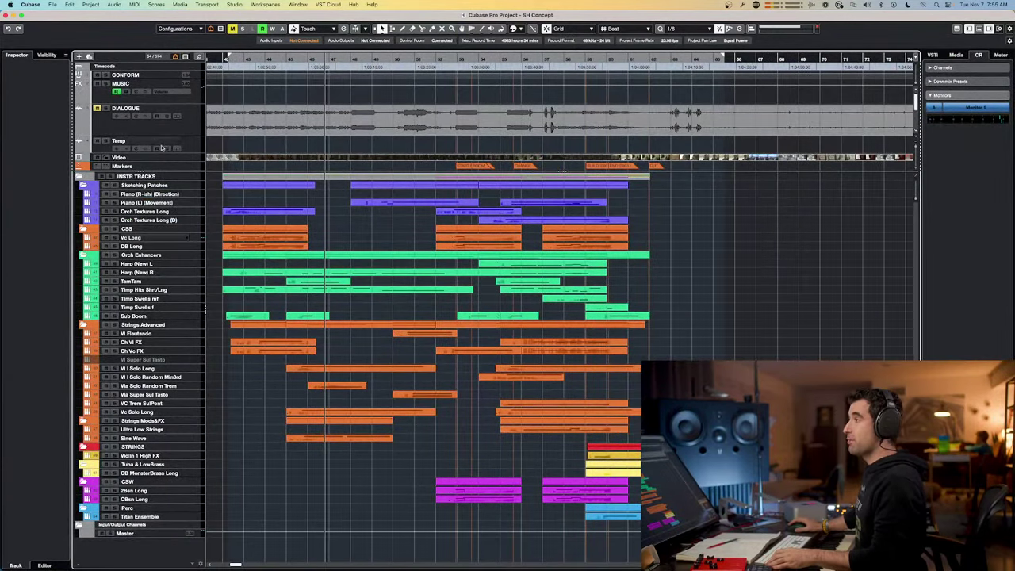
{"action": "left_click", "coordinate": [273, 160]}
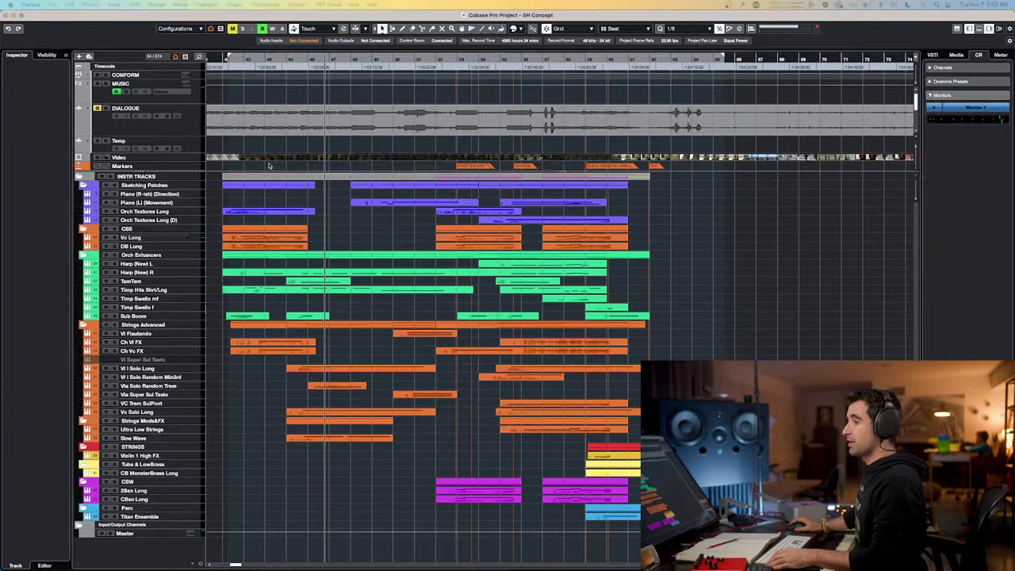
{"action": "key", "text": "F8"}
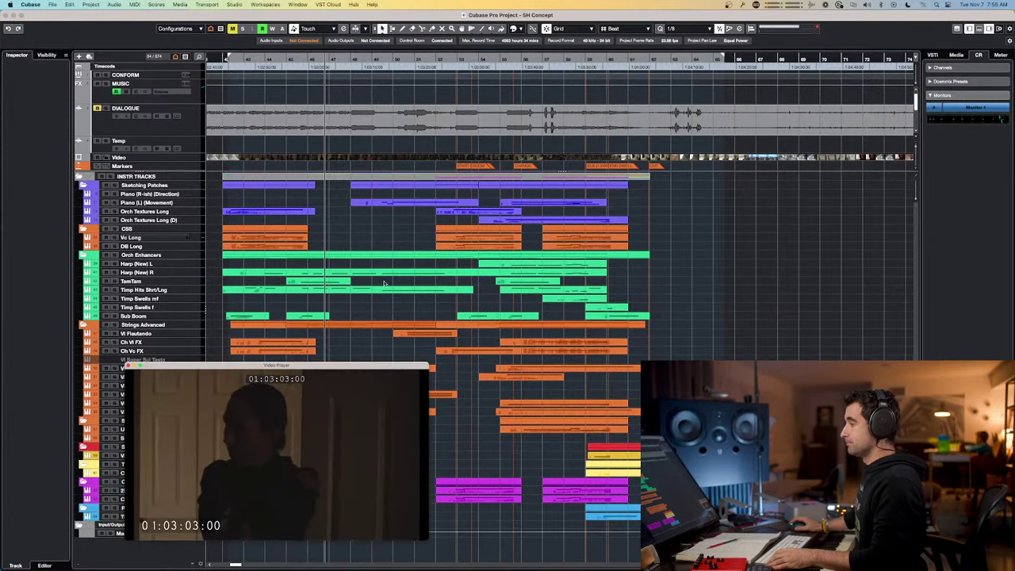
{"action": "left_click_drag", "start_coordinate": [312, 58], "coordinate": [288, 50]}
- Review the upper project tracks, selecting DIALOGUE, Markers and Tempo in turn
{"action": "left_click", "coordinate": [195, 119]}
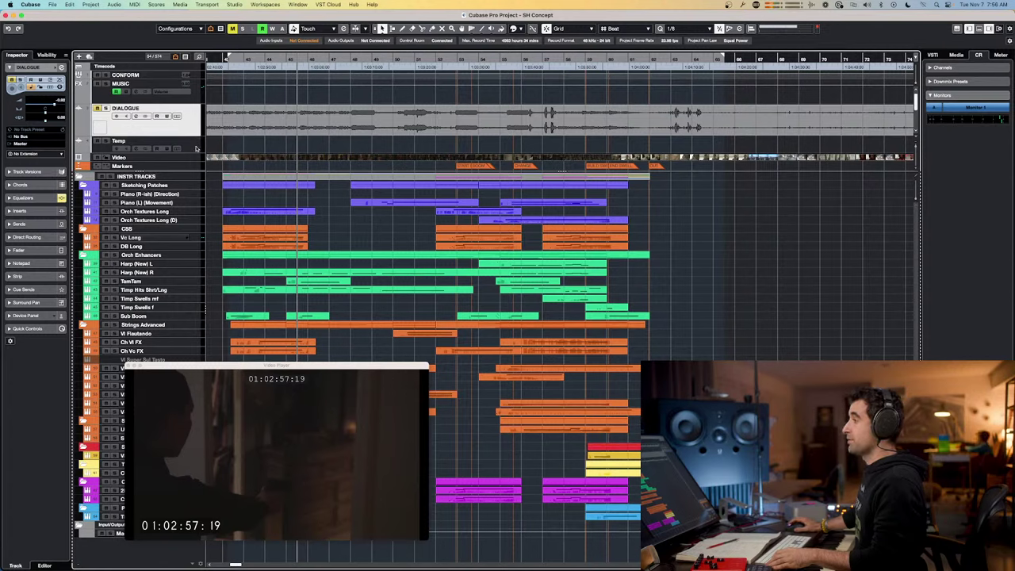
{"action": "scroll", "coordinate": [194, 141], "scroll_direction": "down", "scroll_amount": 3}
{"action": "left_click", "coordinate": [176, 139]}
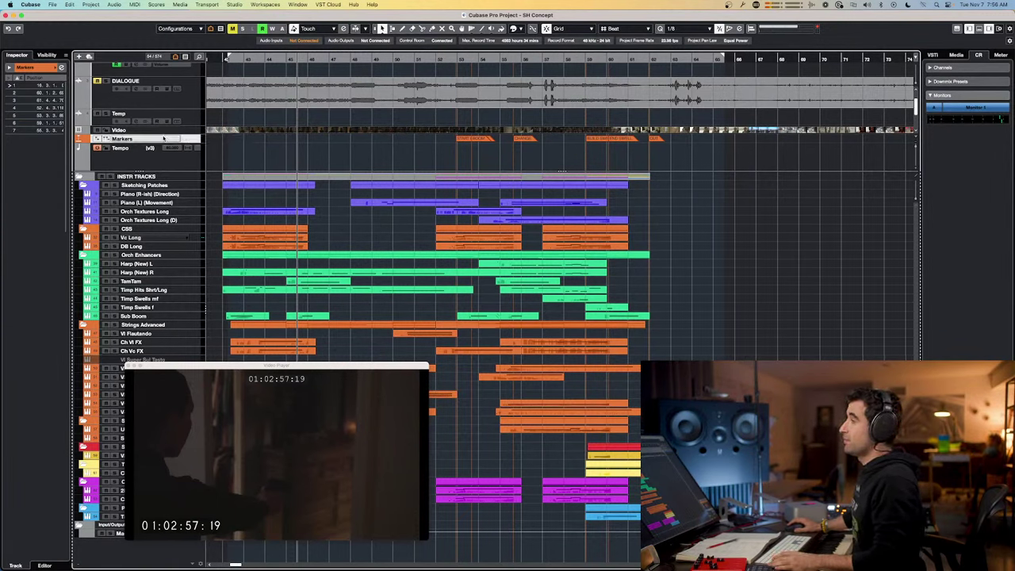
{"action": "left_click", "coordinate": [136, 149]}
{"action": "scroll", "coordinate": [134, 150], "scroll_direction": "down", "scroll_amount": 1}
{"action": "scroll", "coordinate": [136, 149], "scroll_direction": "down", "scroll_amount": 2}
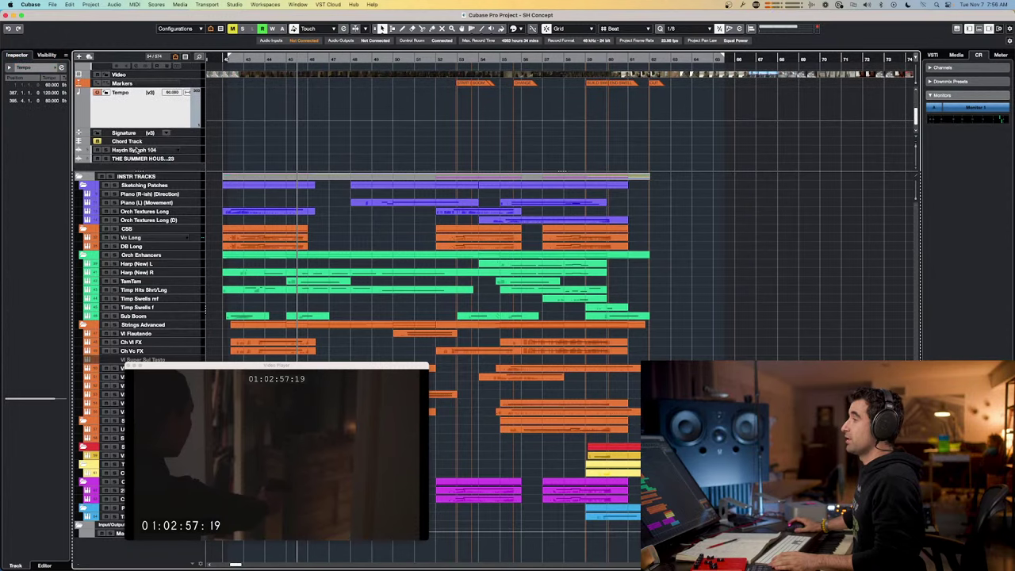
- Review the cue within the wider timeline and move the playhead to 01:03:10:19 in the video
{"action": "key", "text": "g"}
{"action": "key", "text": "g"}
{"action": "key", "text": "g"}
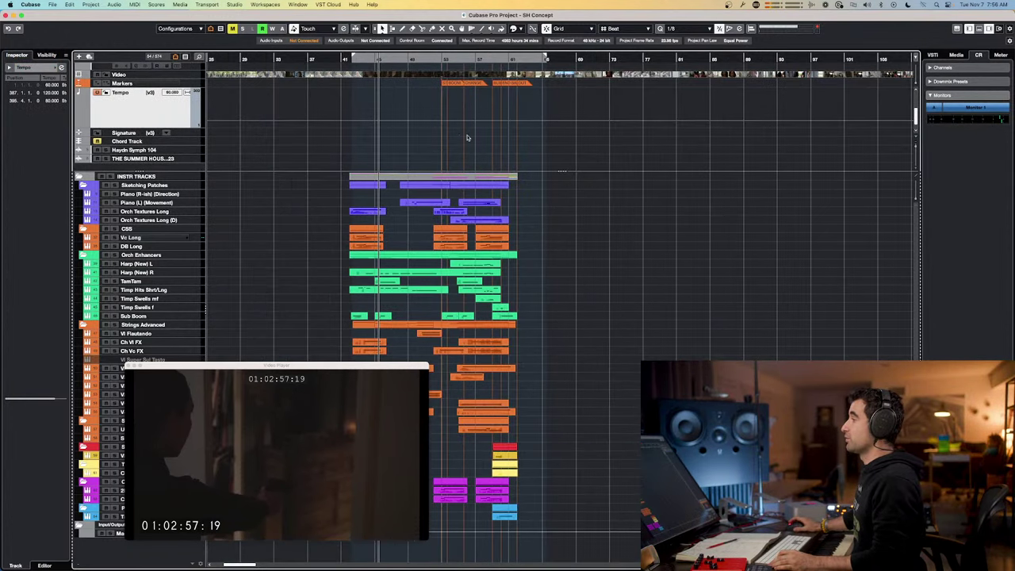
{"action": "scroll", "coordinate": [475, 99], "scroll_direction": "right", "scroll_amount": 5}
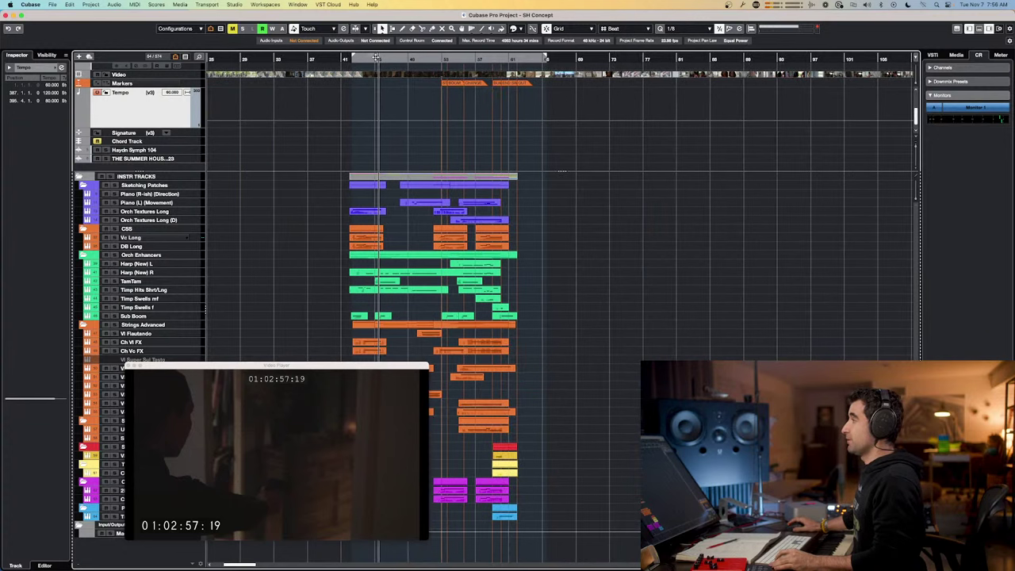
{"action": "left_click_drag", "start_coordinate": [376, 59], "coordinate": [406, 63]}
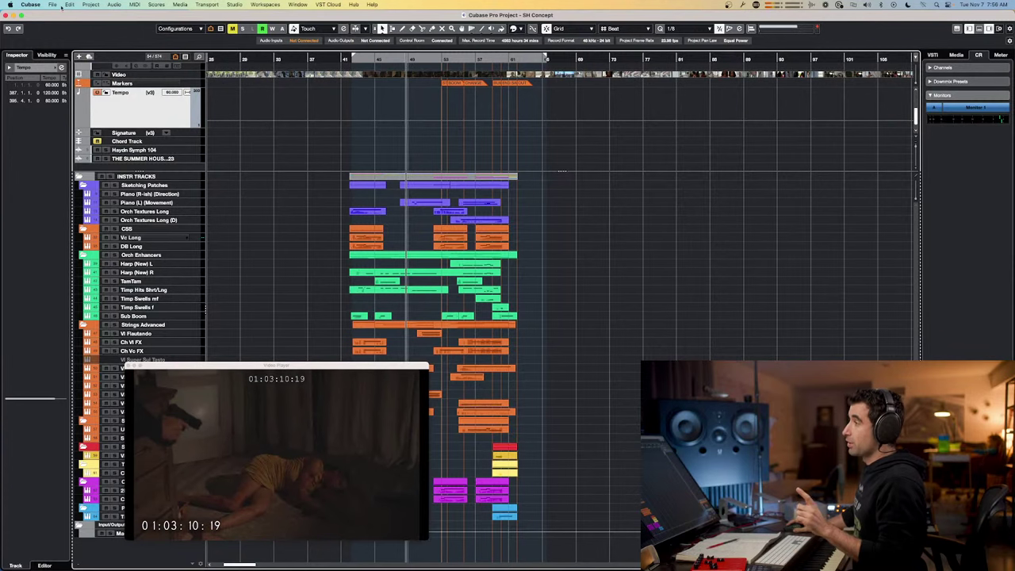
- Close the SH Concept project and open the recent BBCSO Beginner to Pro project
{"action": "left_click", "coordinate": [52, 4]}
{"action": "left_click", "coordinate": [360, 152]}
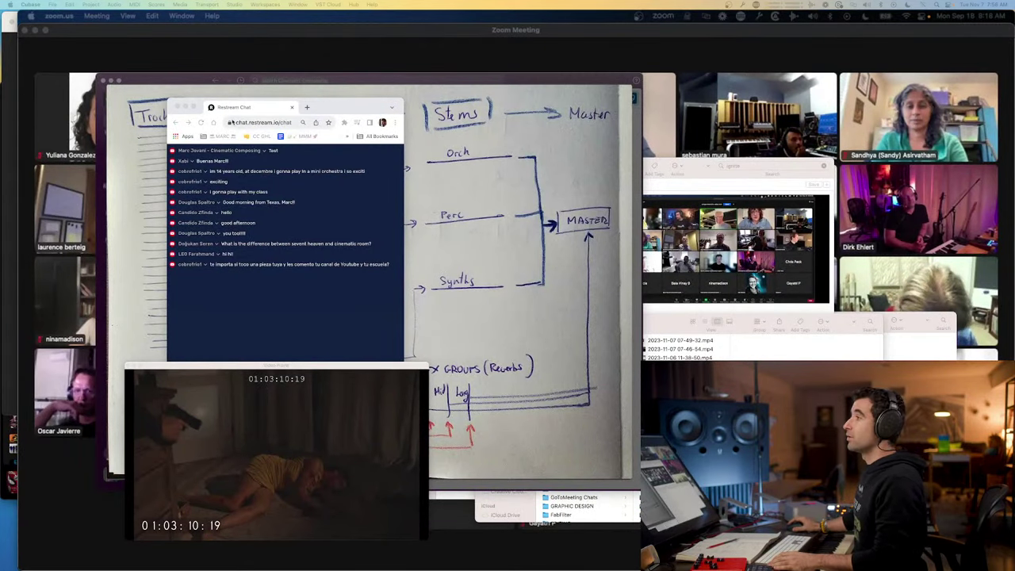
{"action": "left_click", "coordinate": [54, 6]}
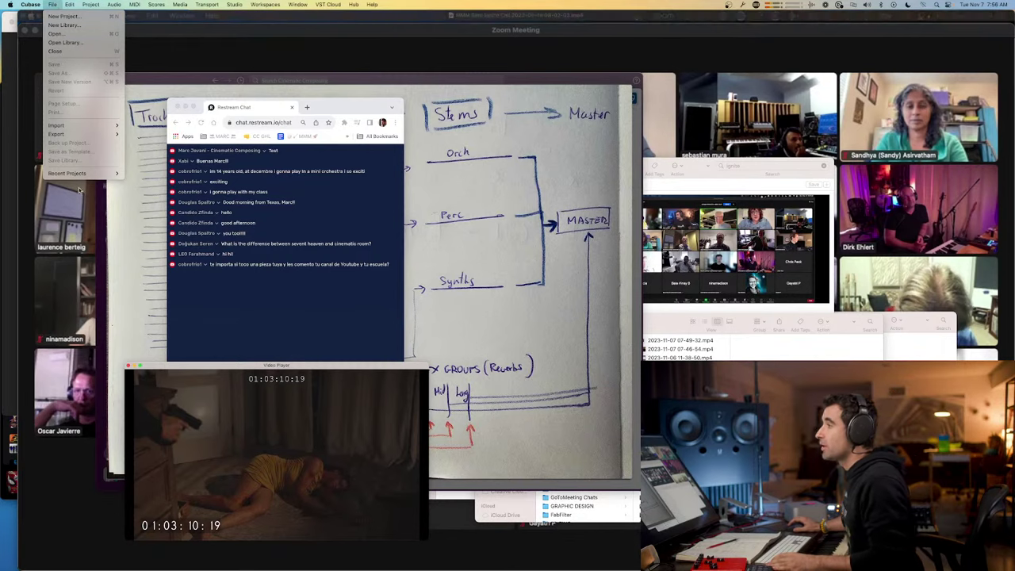
{"action": "mouse_move", "coordinate": [88, 173]}
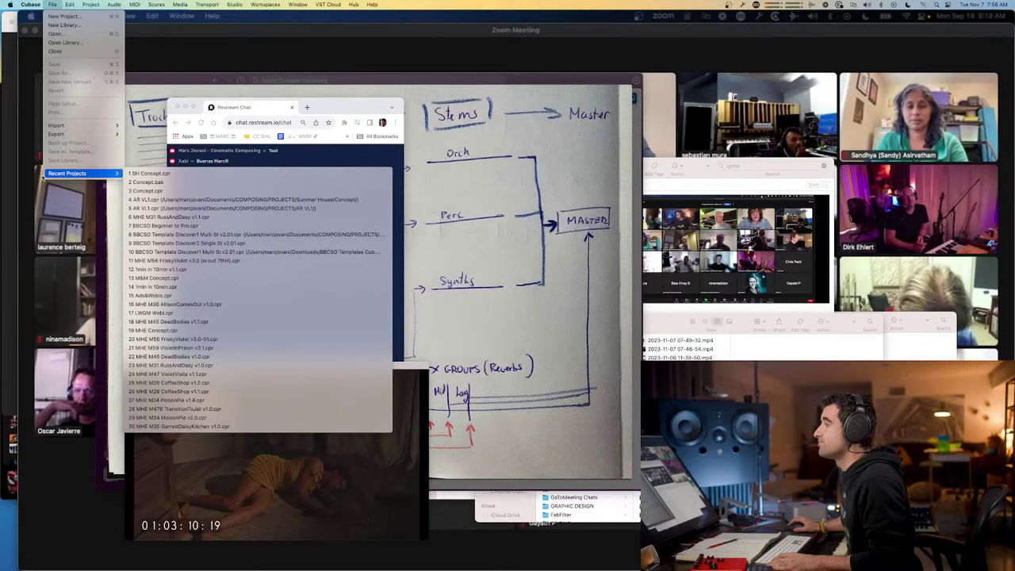
{"action": "key", "text": "super+Tab"}
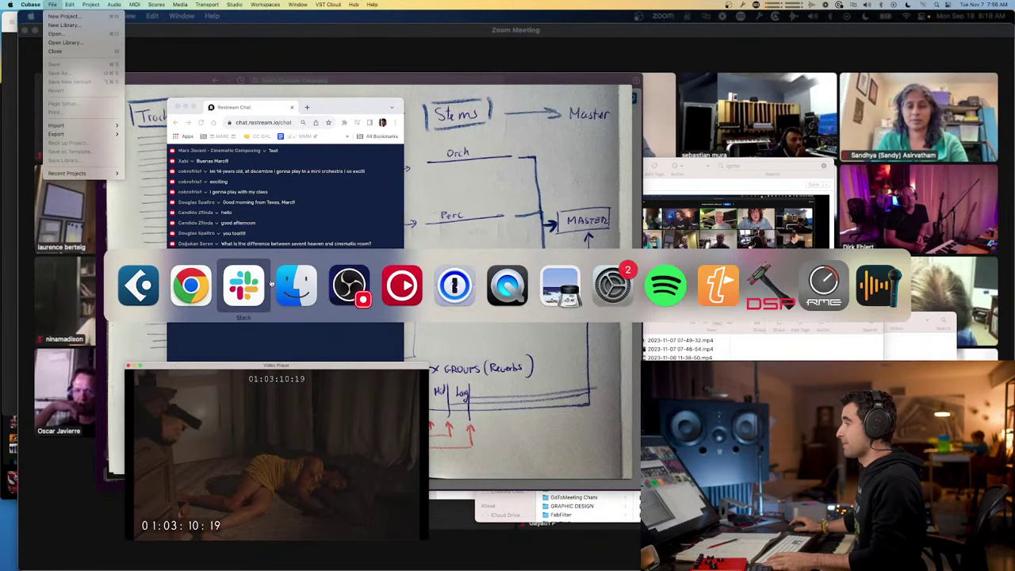
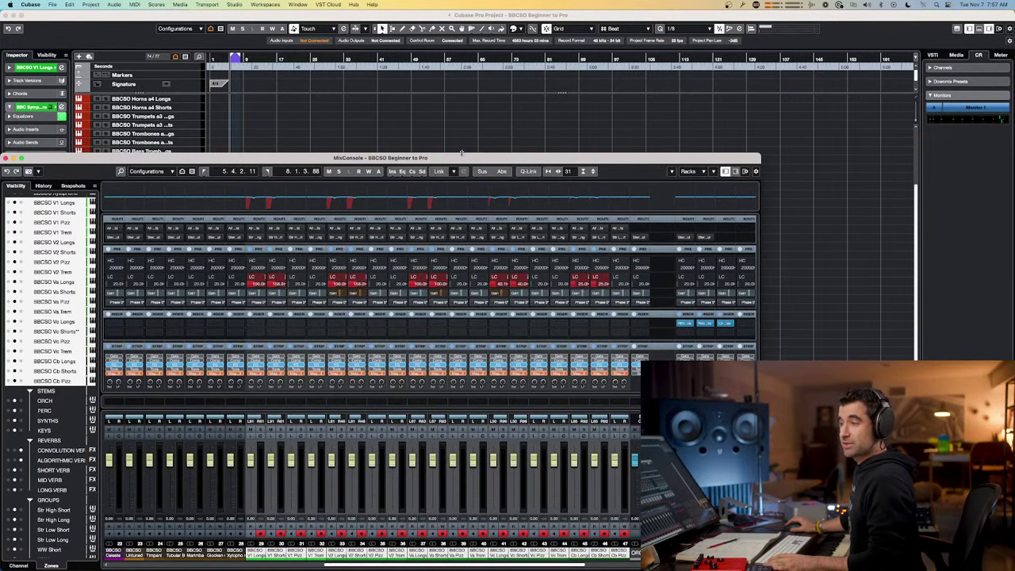
- Move the MixConsole window up over the project, hide it and enlarge the timeline around the BBCSO string parts
{"action": "key", "text": "super+Tab"}
{"action": "key", "text": "super+Tab"}
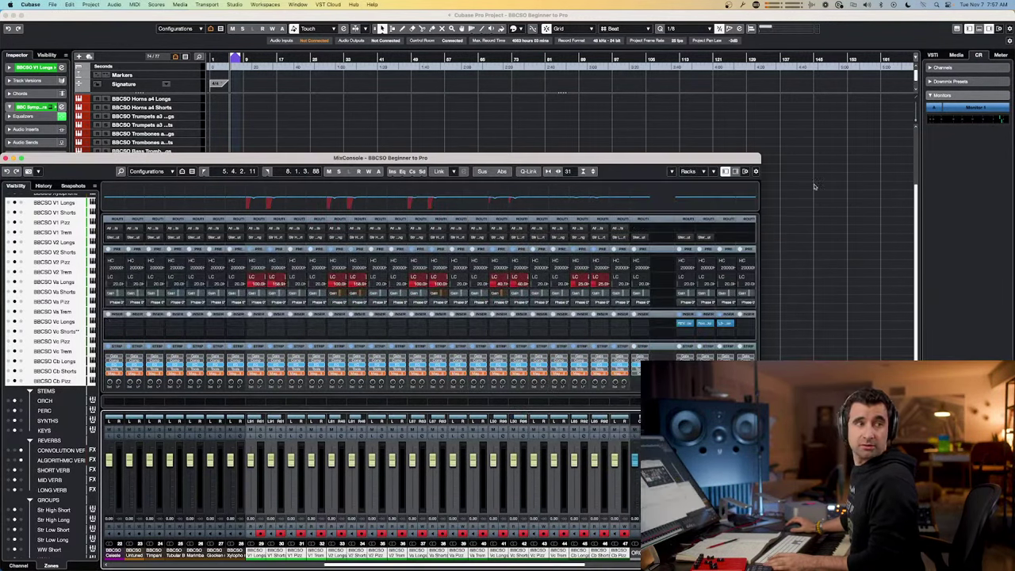
{"action": "left_click_drag", "start_coordinate": [669, 164], "coordinate": [787, 96]}
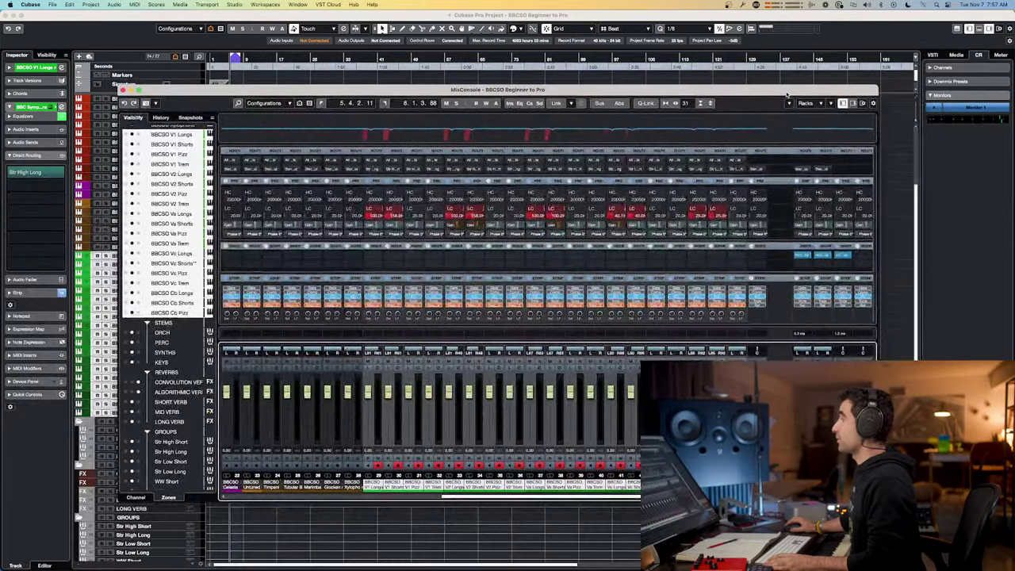
{"action": "key", "text": "F3"}
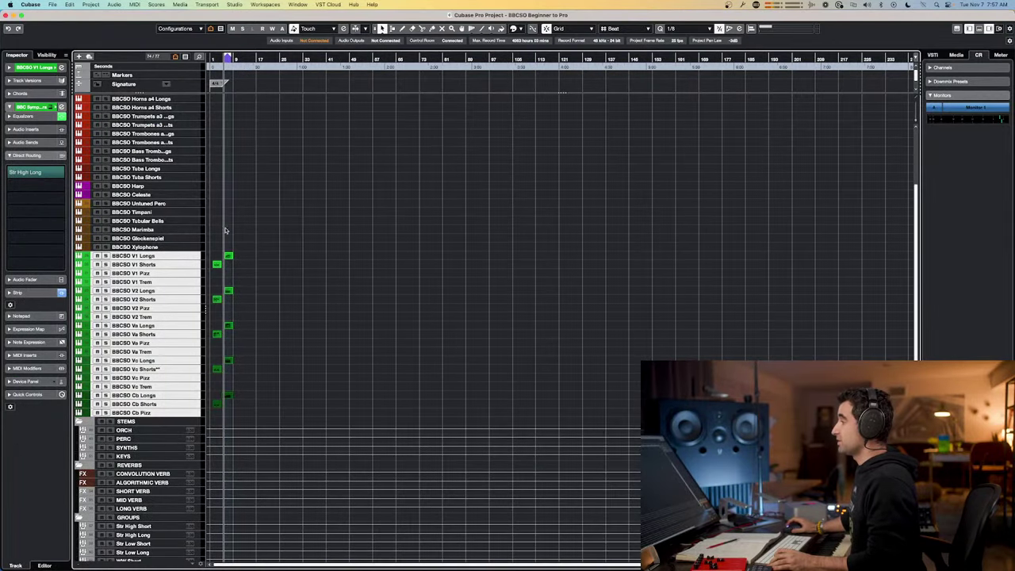
{"action": "key", "text": "h"}
{"action": "key", "text": "h"}
{"action": "key", "text": "h"}
{"action": "key", "text": "h"}
{"action": "key", "text": "h"}
{"action": "key", "text": "h"}
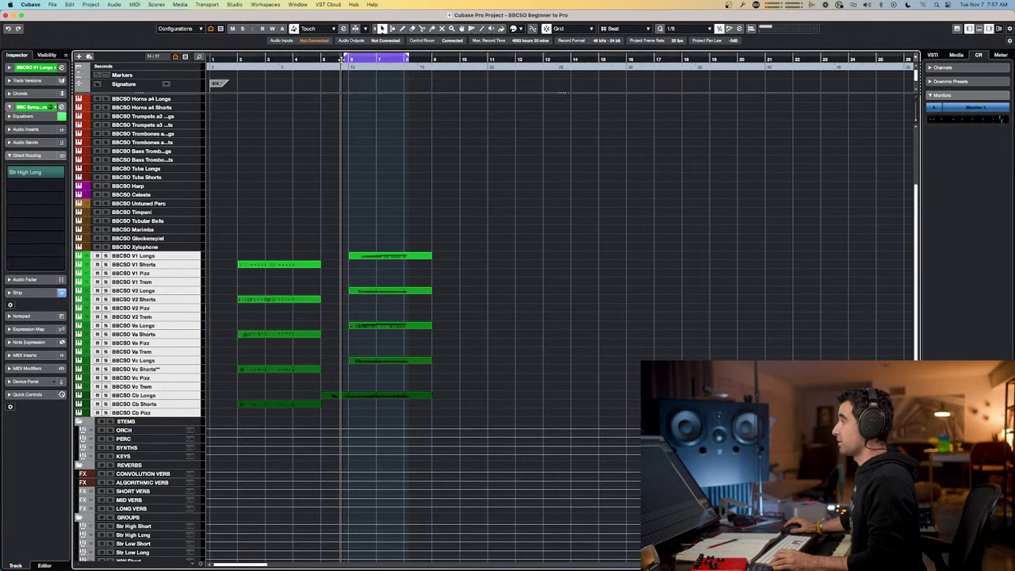
- Play the short string parts from bar 2 and the long string parts from bar 6, and bring back the MixConsole
{"action": "left_click", "coordinate": [245, 59]}
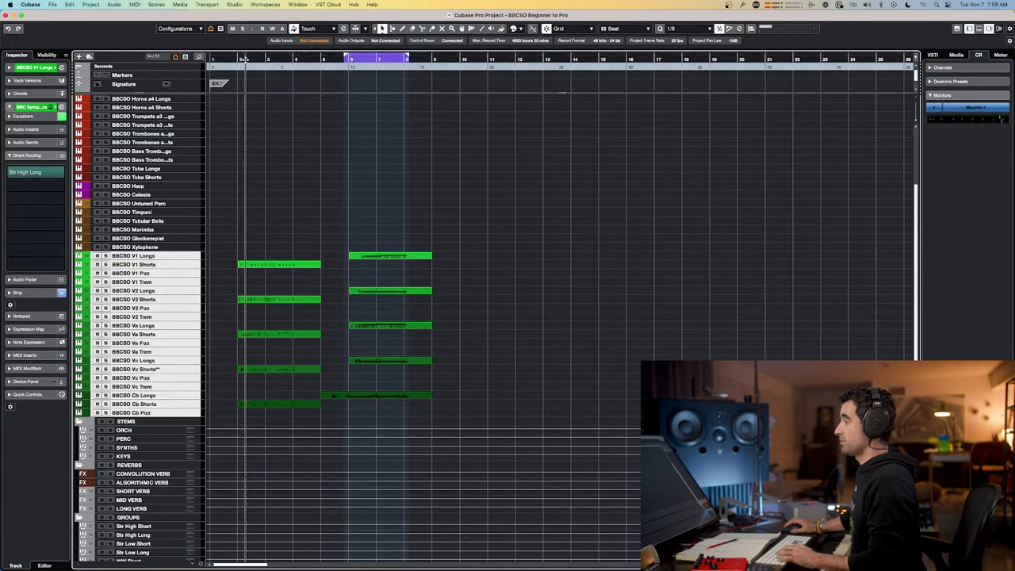
{"action": "key", "text": "space"}
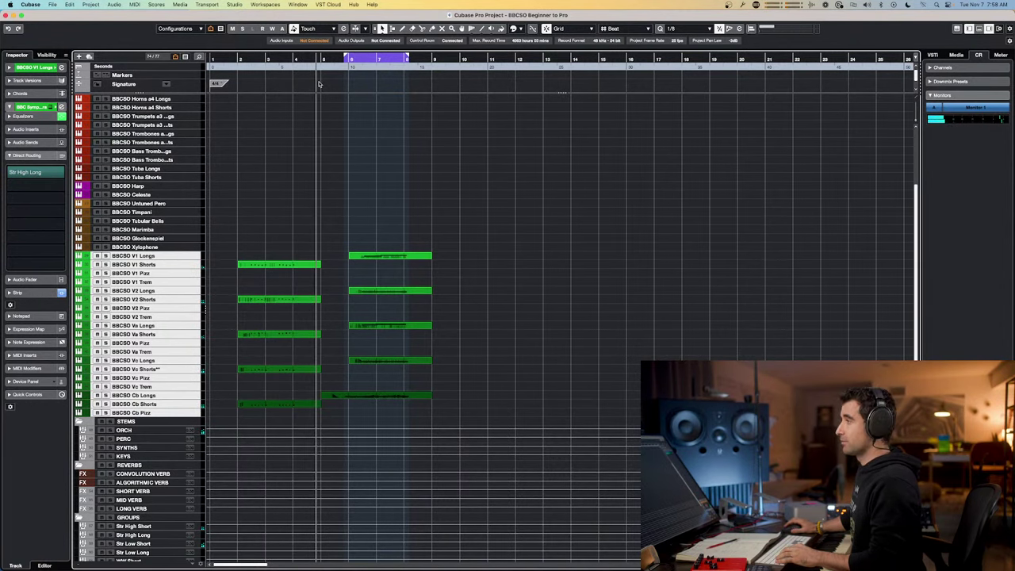
{"action": "key", "text": "space"}
{"action": "left_click", "coordinate": [347, 59]}
{"action": "left_click", "coordinate": [349, 59]}
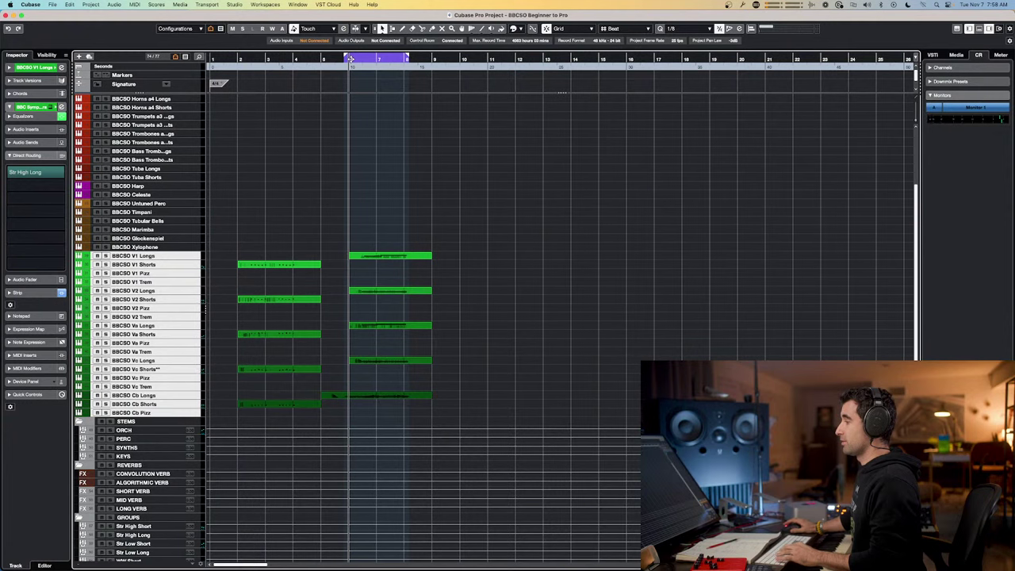
{"action": "key", "text": "space"}
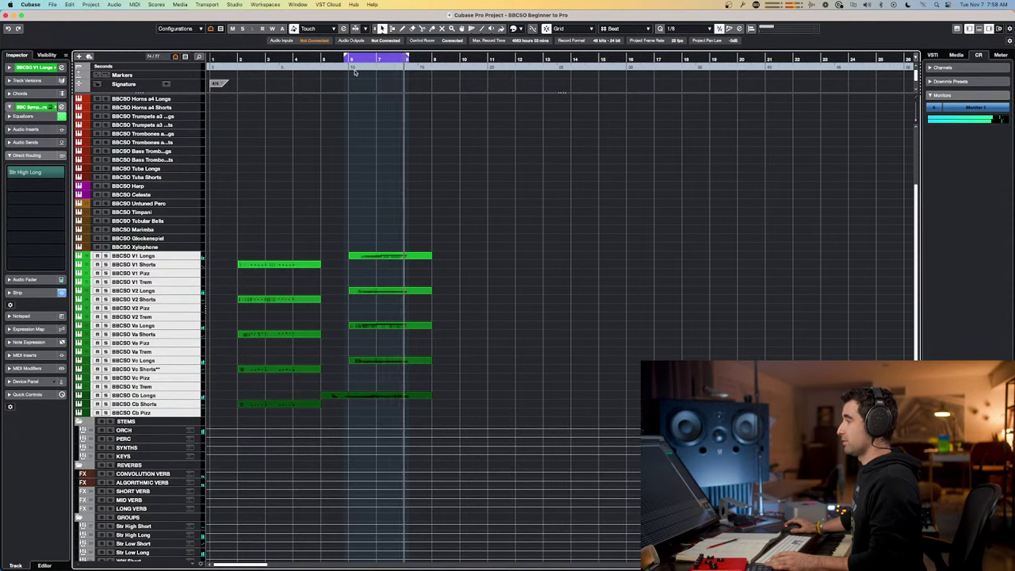
{"action": "key", "text": "space"}
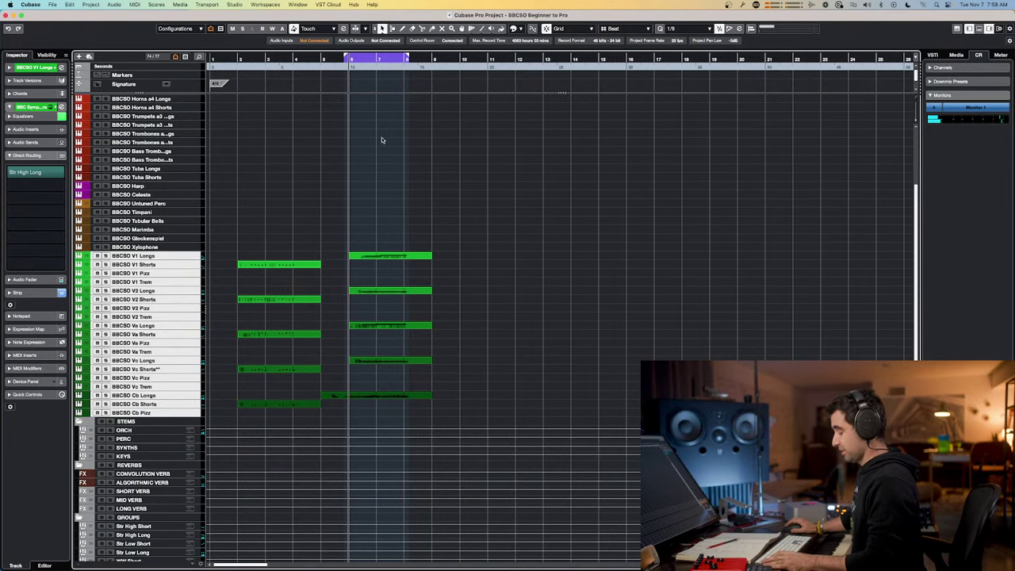
{"action": "key", "text": "F3"}
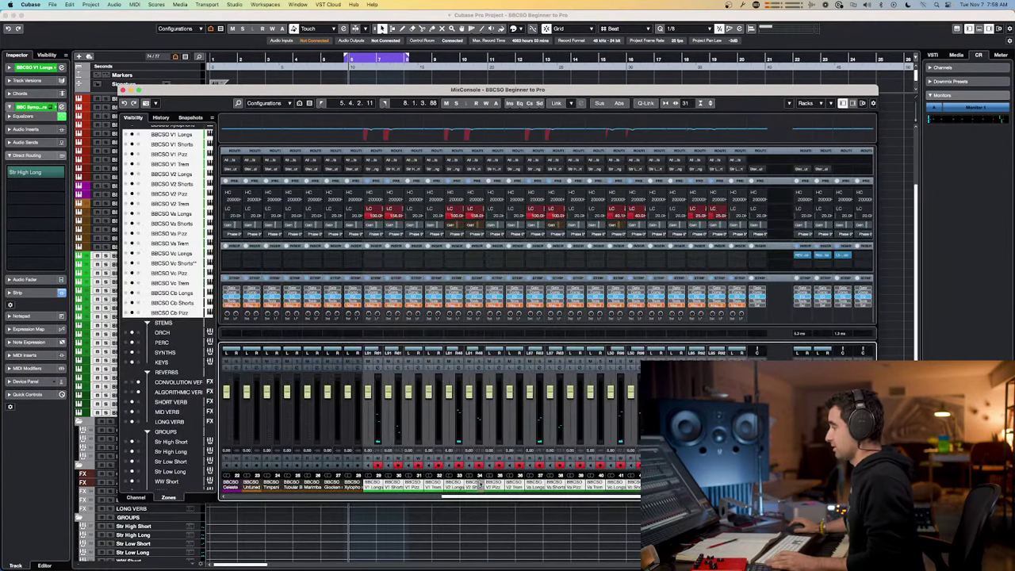
- Look over the BBCSO instrument channels in the MixConsole and review the tracks-groups-stems-master routing diagram in Slack
{"action": "scroll", "coordinate": [555, 495], "scroll_direction": "right", "scroll_amount": 3}
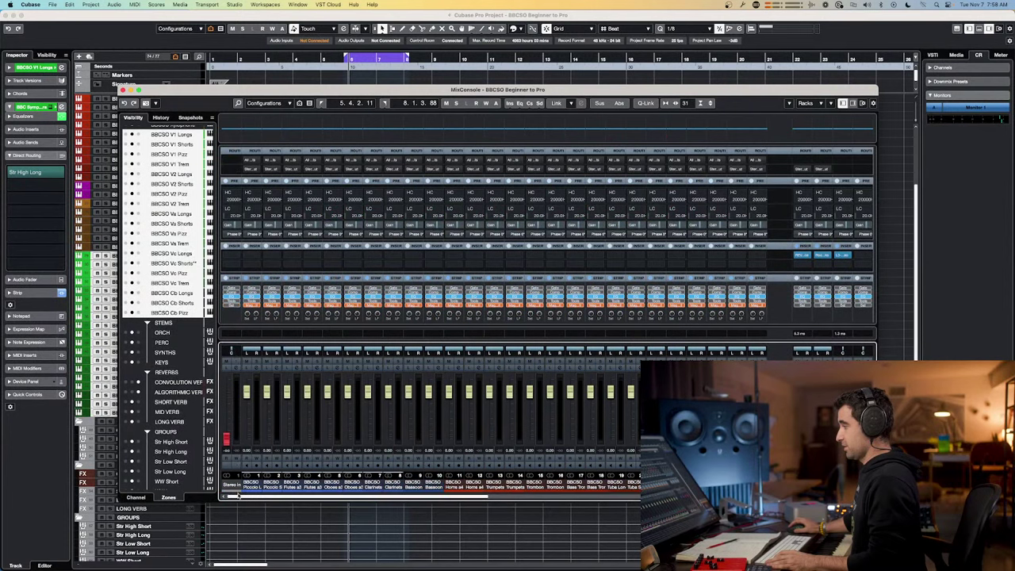
{"action": "scroll", "coordinate": [547, 492], "scroll_direction": "left", "scroll_amount": 3}
{"action": "scroll", "coordinate": [541, 493], "scroll_direction": "left", "scroll_amount": 4}
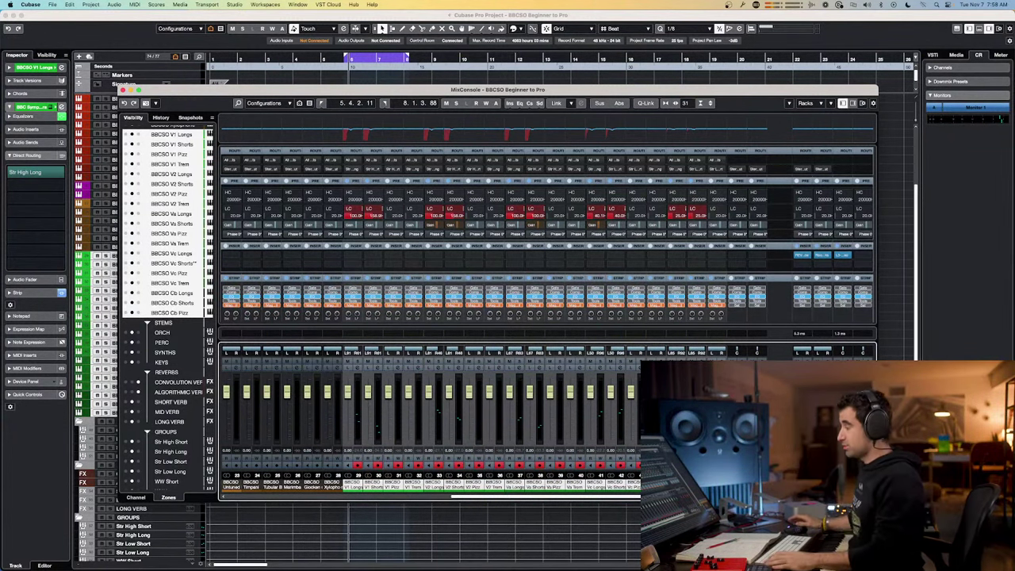
{"action": "key", "text": "super+Tab"}
{"action": "key", "text": "super+Tab"}
{"action": "key", "text": "super+Tab"}
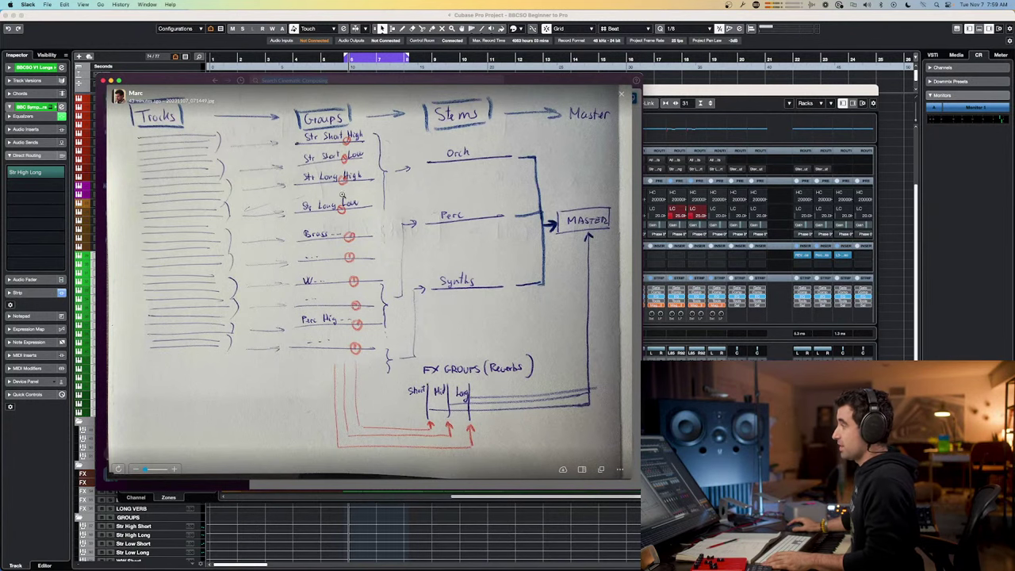
{"action": "key", "text": "super+Tab"}
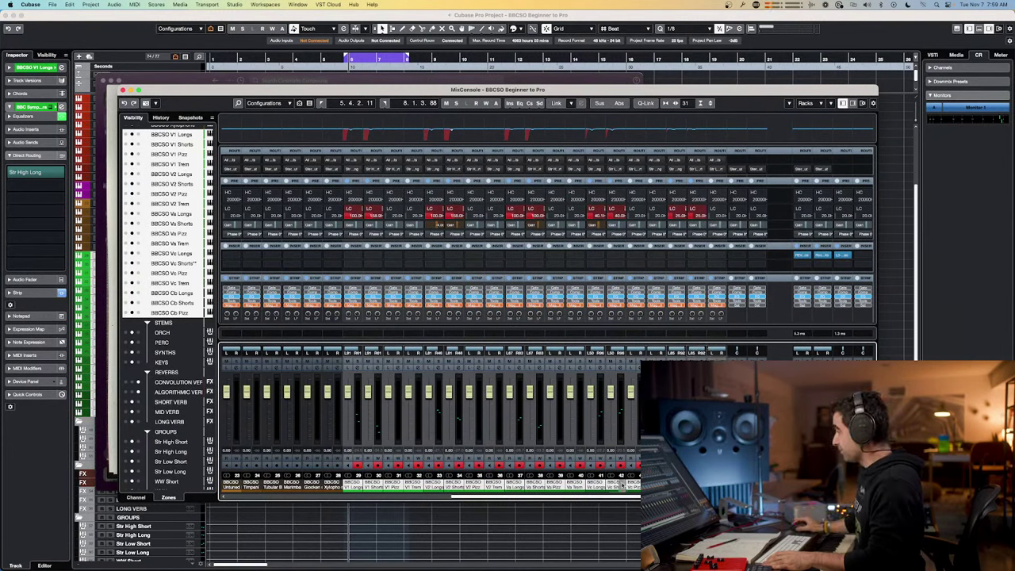
- Check the output routing of the SHORT VERB channel and of each group track from Str High Short through Perc Low
{"action": "scroll", "coordinate": [428, 496], "scroll_direction": "right", "scroll_amount": 10}
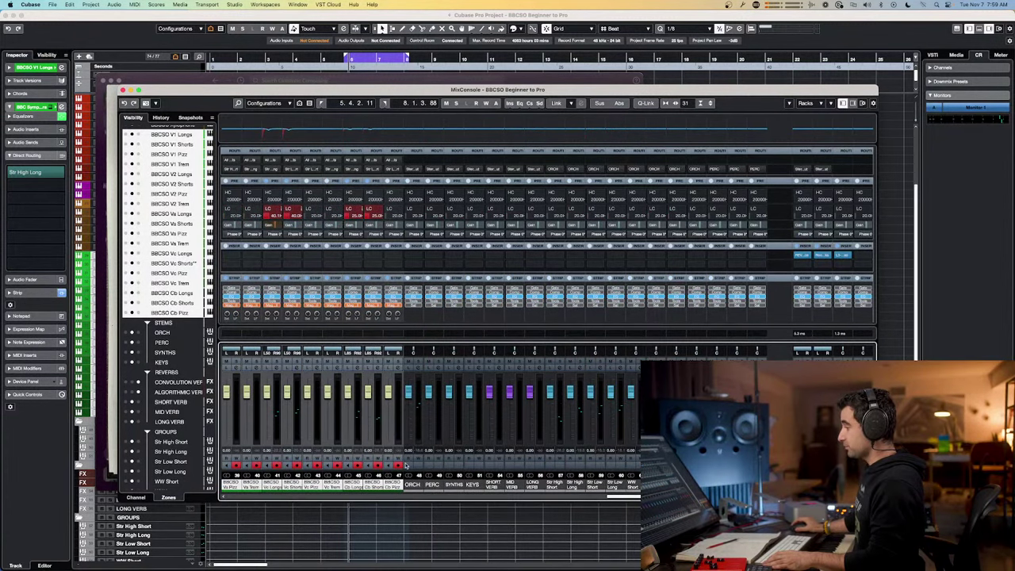
{"action": "left_click", "coordinate": [491, 486]}
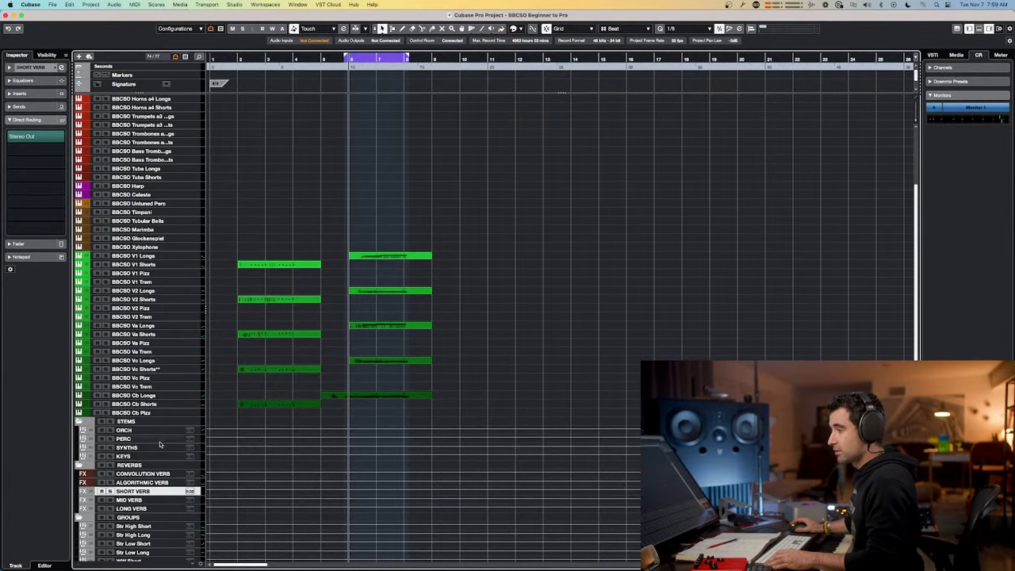
{"action": "scroll", "coordinate": [159, 444], "scroll_direction": "down", "scroll_amount": 3}
{"action": "left_click", "coordinate": [132, 453]}
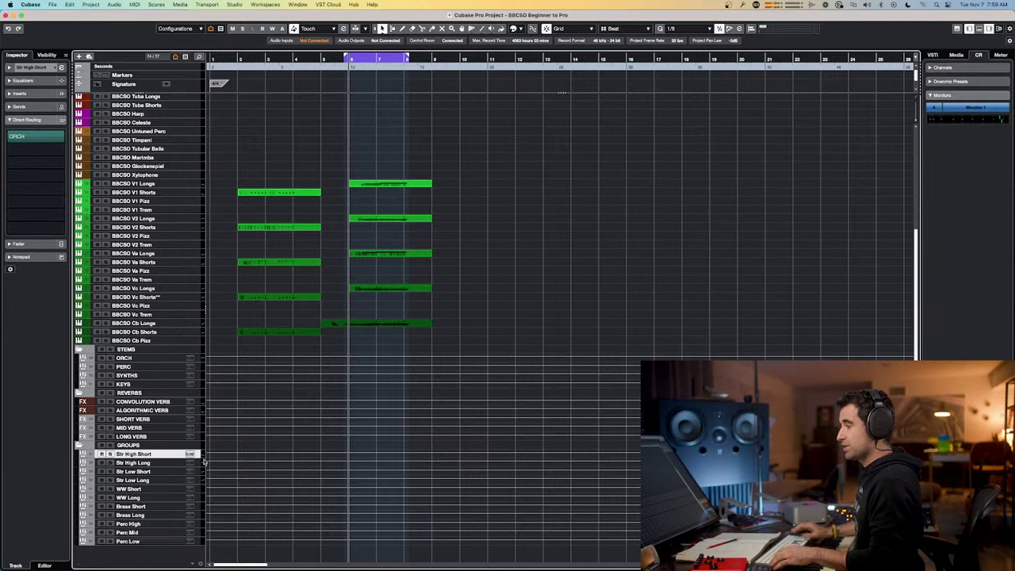
{"action": "key", "text": "Down"}
{"action": "key", "text": "Down"}
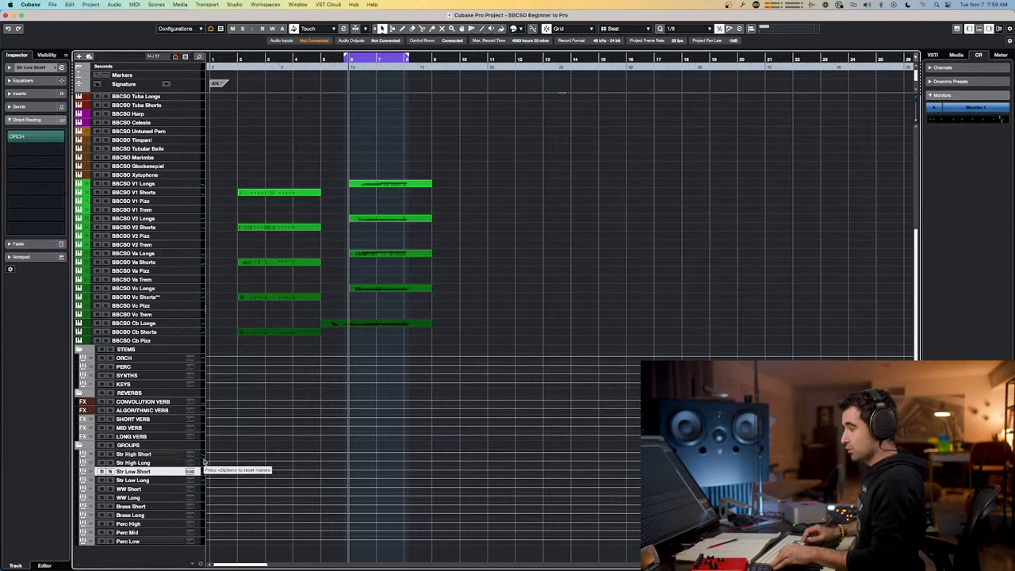
{"action": "key", "text": "Down"}
{"action": "key", "text": "Down"}
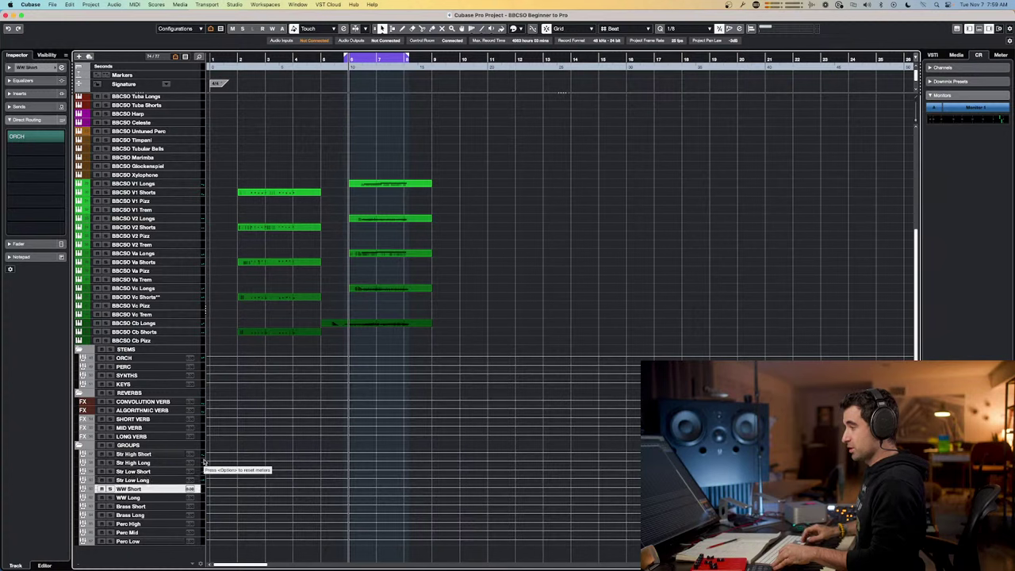
{"action": "key", "text": "Down"}
{"action": "key", "text": "Down"}
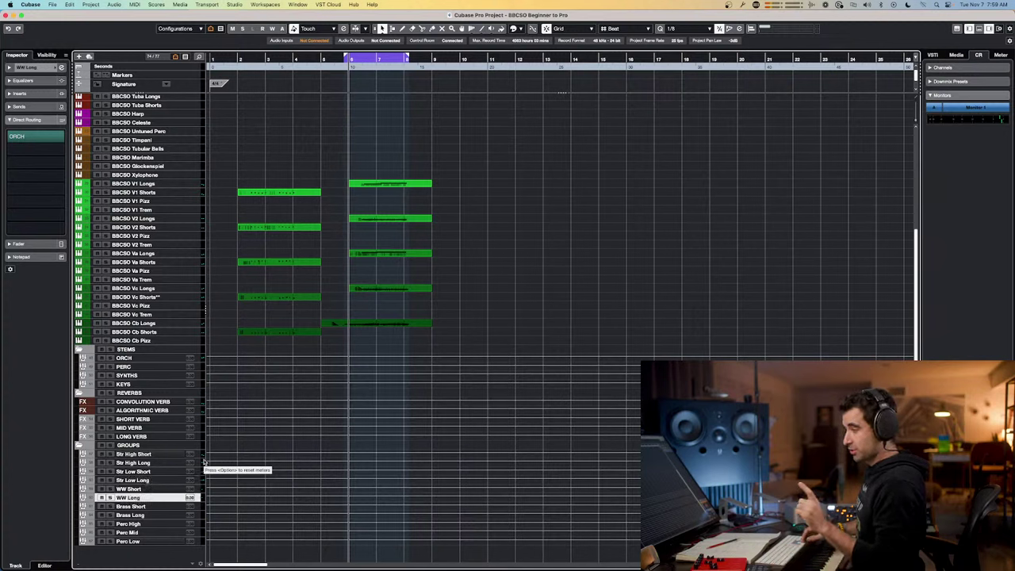
{"action": "key", "text": "Down"}
{"action": "key", "text": "Down"}
{"action": "key", "text": "Down"}
{"action": "key", "text": "Down"}
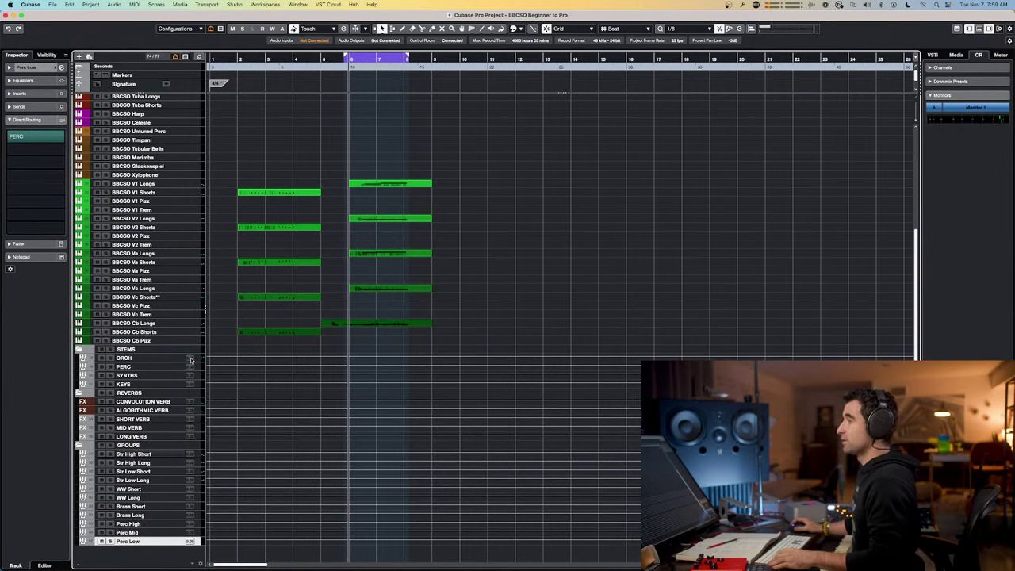
- Check the piccolo channels' outputs in the MixConsole, and inspect the ORCH stem's routing in the track list
{"action": "key", "text": "super+Tab"}
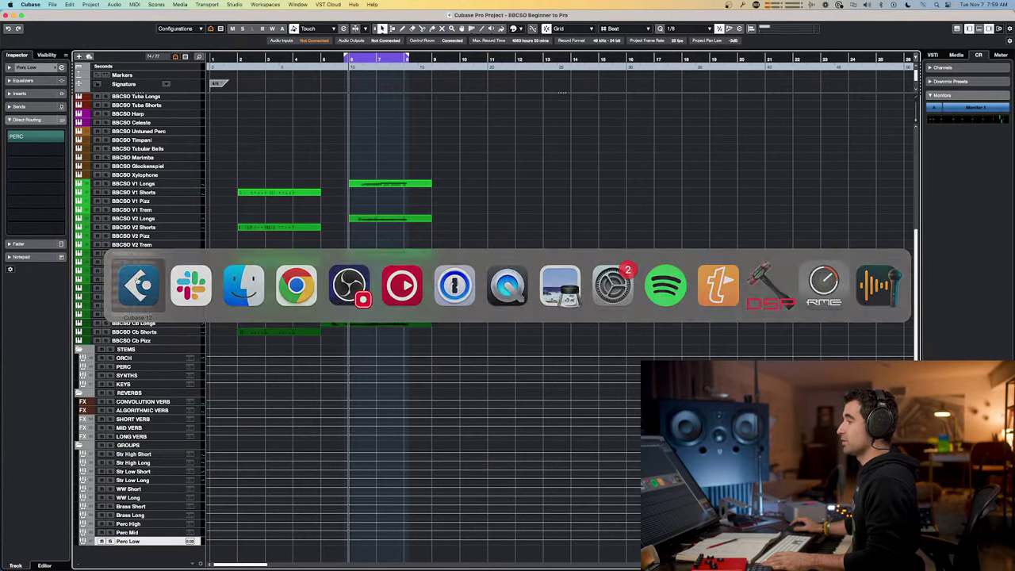
{"action": "key", "text": "F3"}
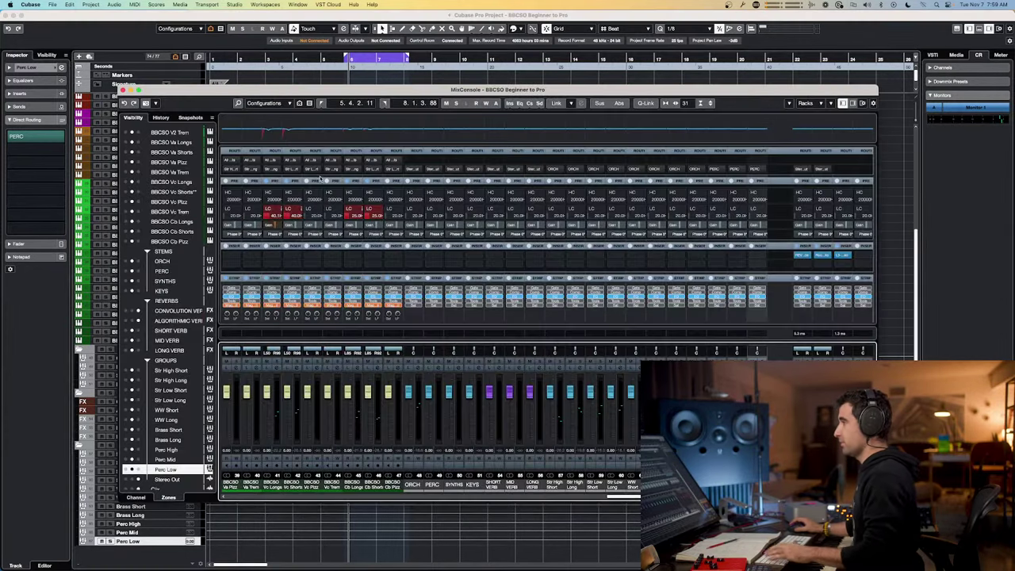
{"action": "left_click_drag", "start_coordinate": [622, 497], "coordinate": [254, 499]}
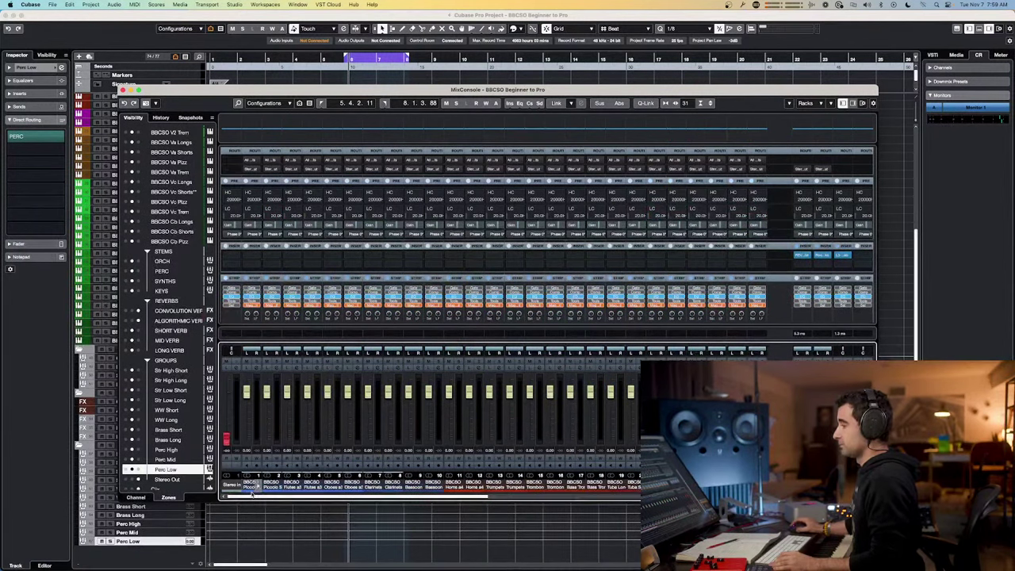
{"action": "left_click", "coordinate": [251, 485]}
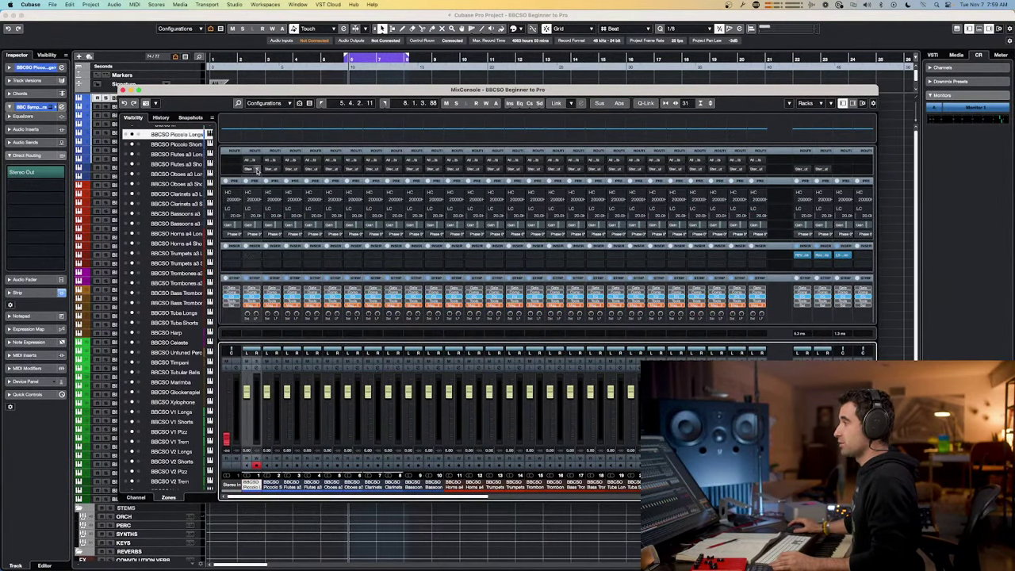
{"action": "left_click", "coordinate": [271, 484], "text": "shift"}
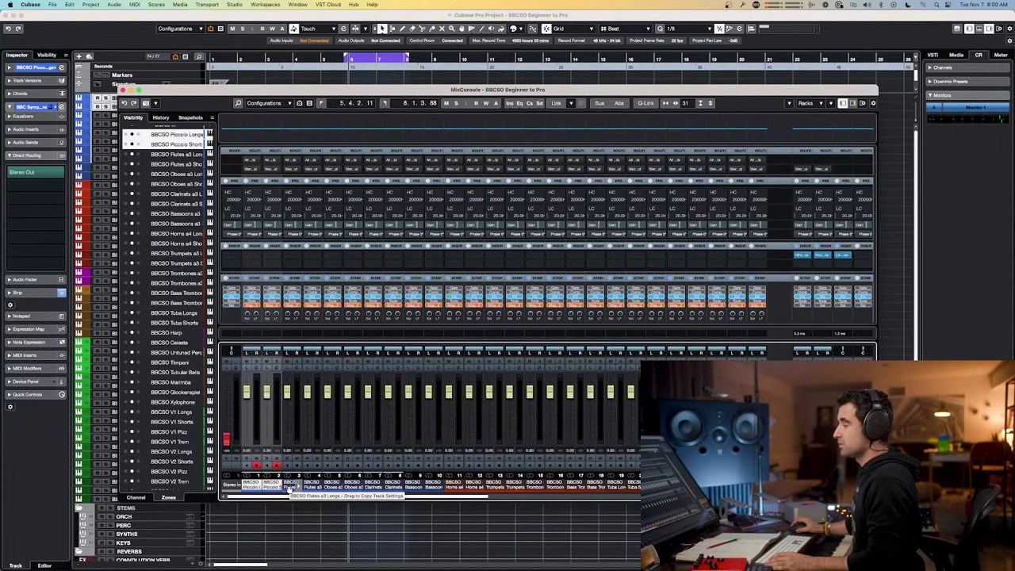
{"action": "key", "text": "F3"}
{"action": "scroll", "coordinate": [148, 524], "scroll_direction": "down", "scroll_amount": 5}
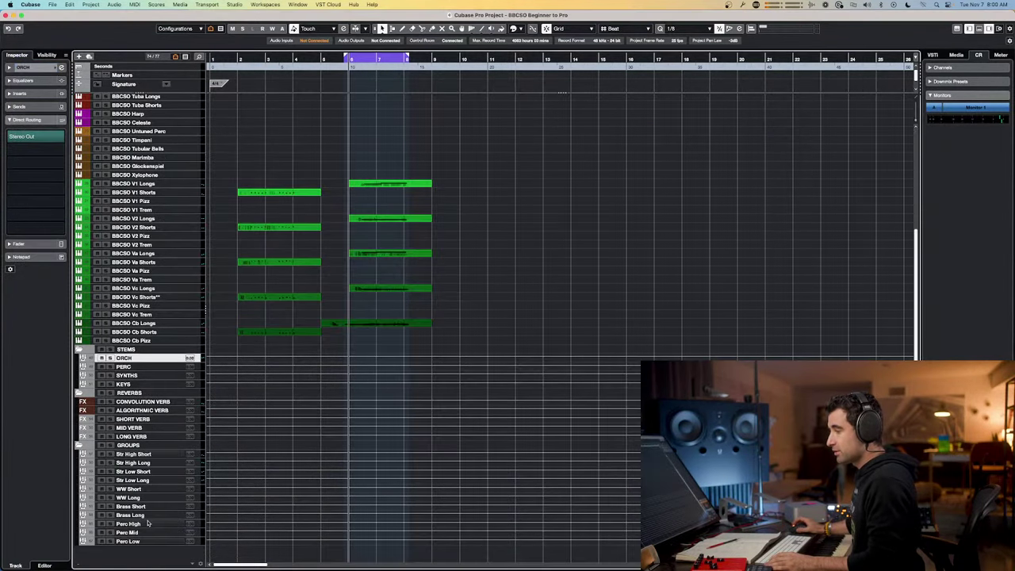
- Recheck the routing diagram in Slack, and reopen the MixConsole enlarged to fill the screen
{"action": "key", "text": "super+Tab"}
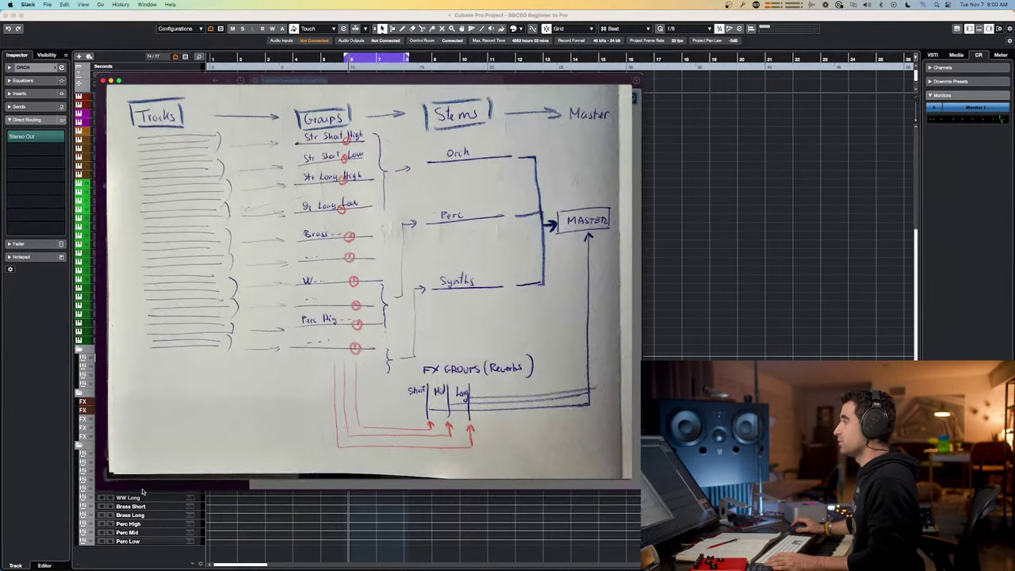
{"action": "key", "text": "super+Tab"}
{"action": "key", "text": "F3"}
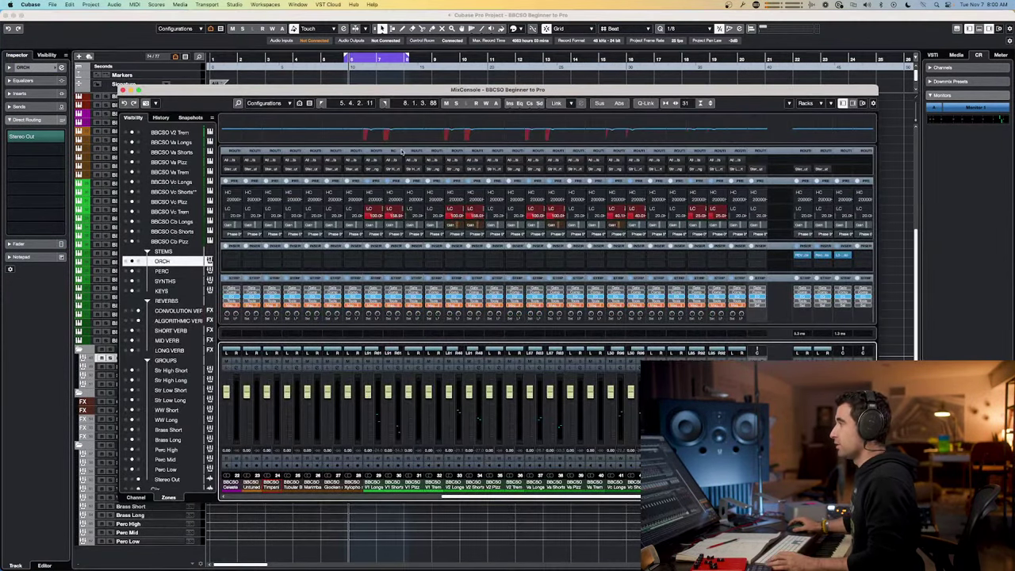
{"action": "double_click", "coordinate": [448, 90]}
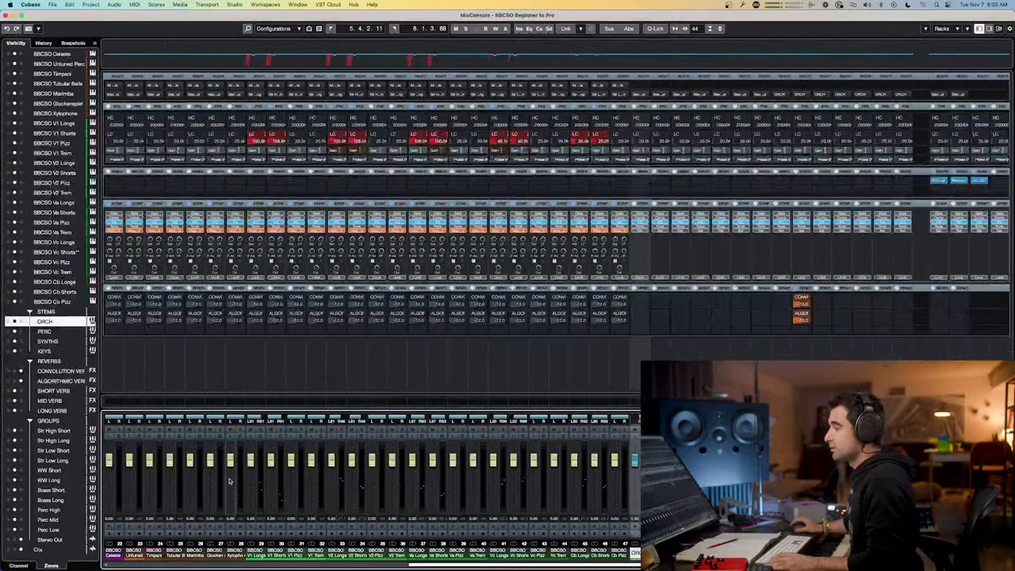
- Route the Piccolo, Flutes, Oboes and Clarinets Longs channels together to the WW Long group using Q-Link
{"action": "left_click_drag", "start_coordinate": [412, 564], "coordinate": [105, 564]}
{"action": "left_click", "coordinate": [133, 554]}
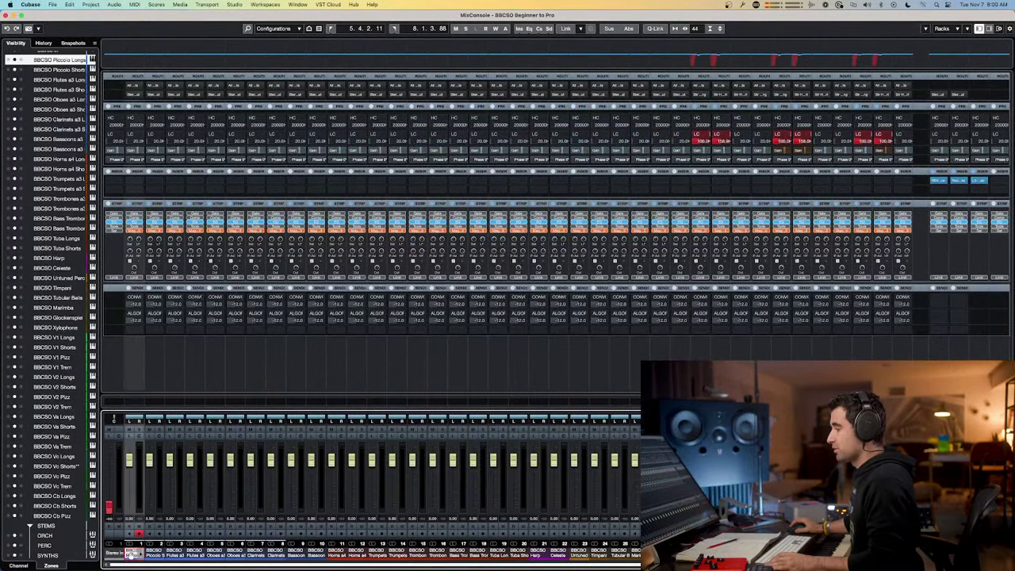
{"action": "double_click", "coordinate": [132, 553]}
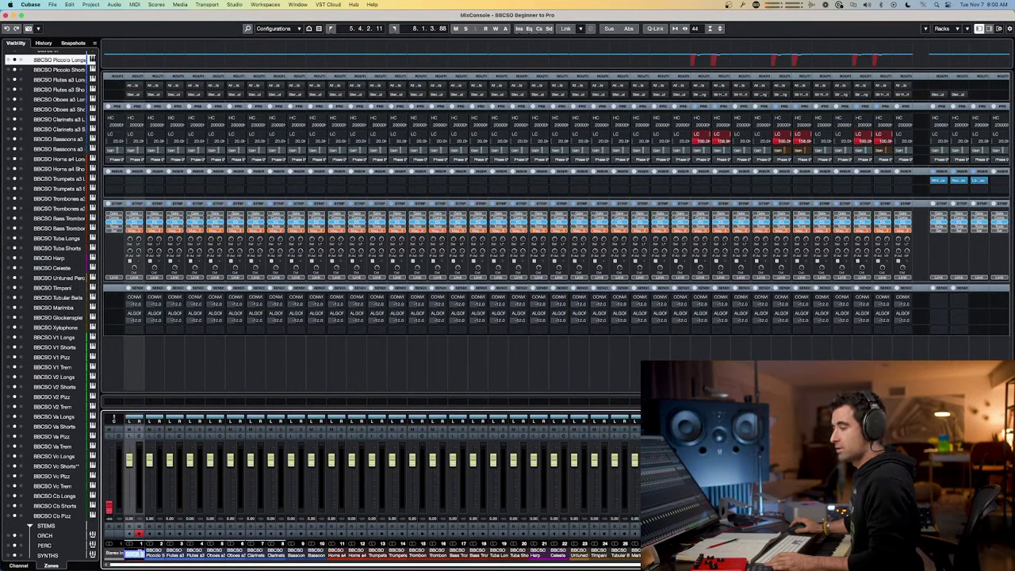
{"action": "left_click", "coordinate": [133, 553]}
{"action": "left_click", "coordinate": [132, 553]}
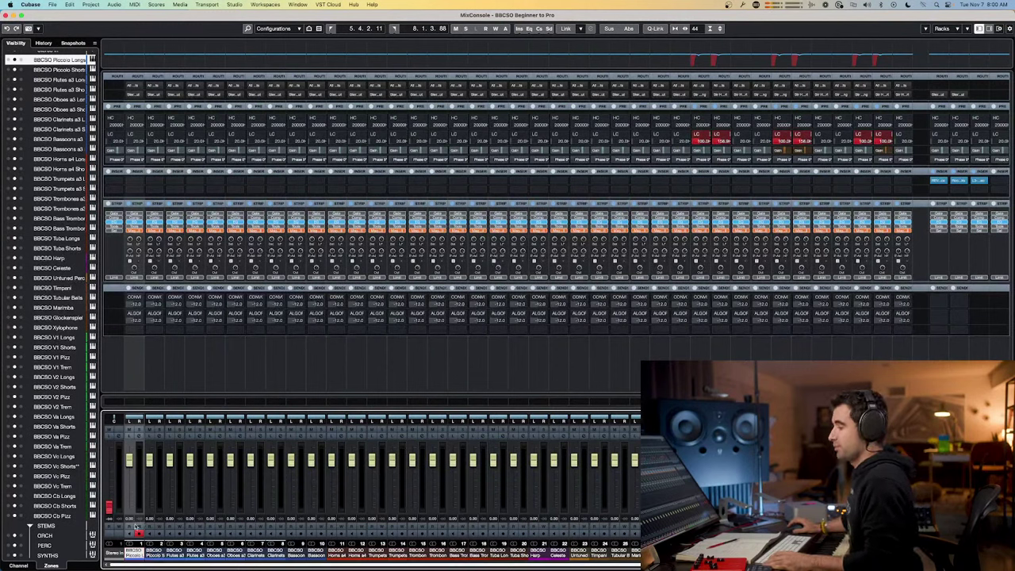
{"action": "left_click", "coordinate": [171, 552]}
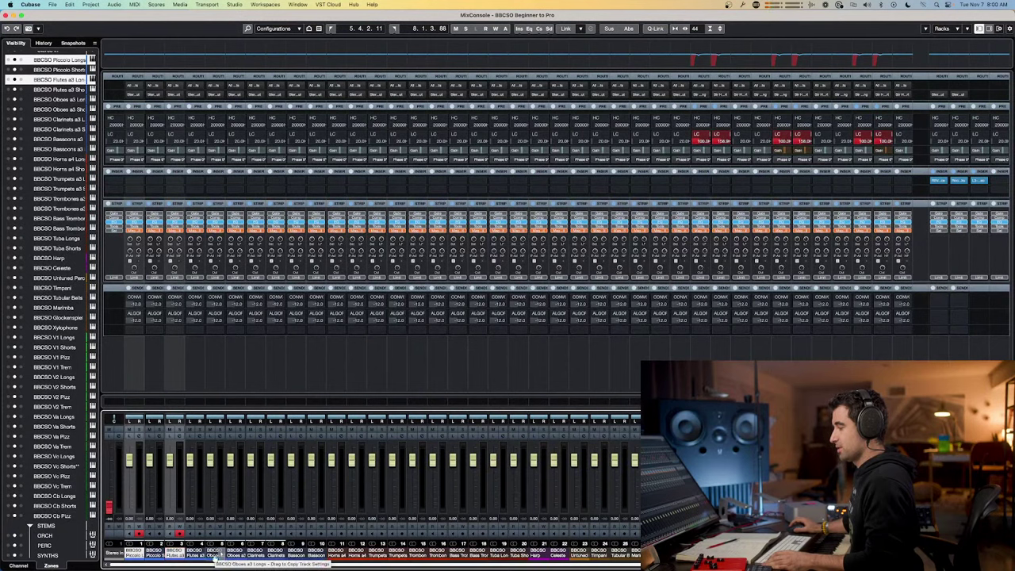
{"action": "left_click", "coordinate": [215, 553], "text": "shift"}
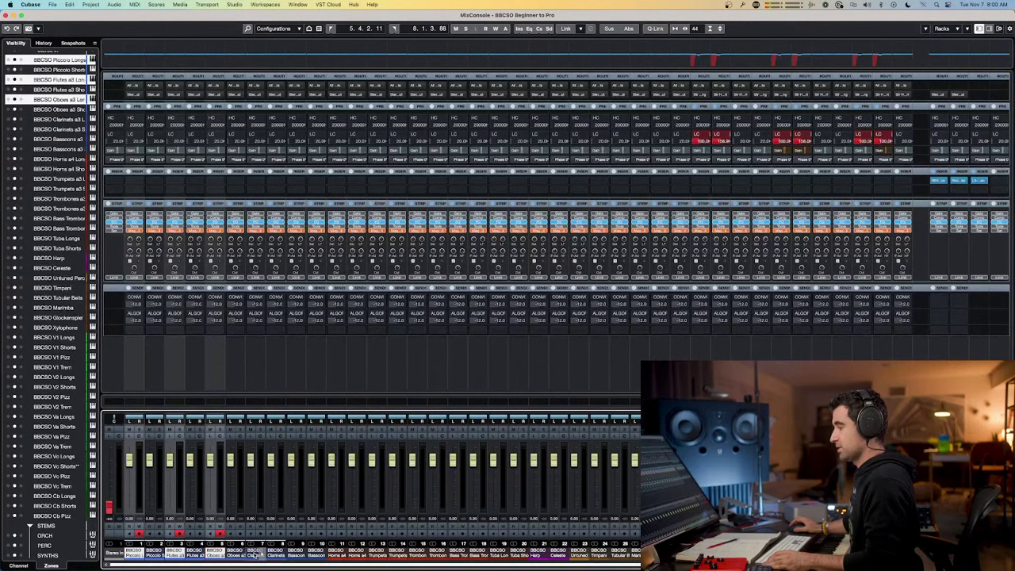
{"action": "left_click", "coordinate": [255, 553], "text": "shift"}
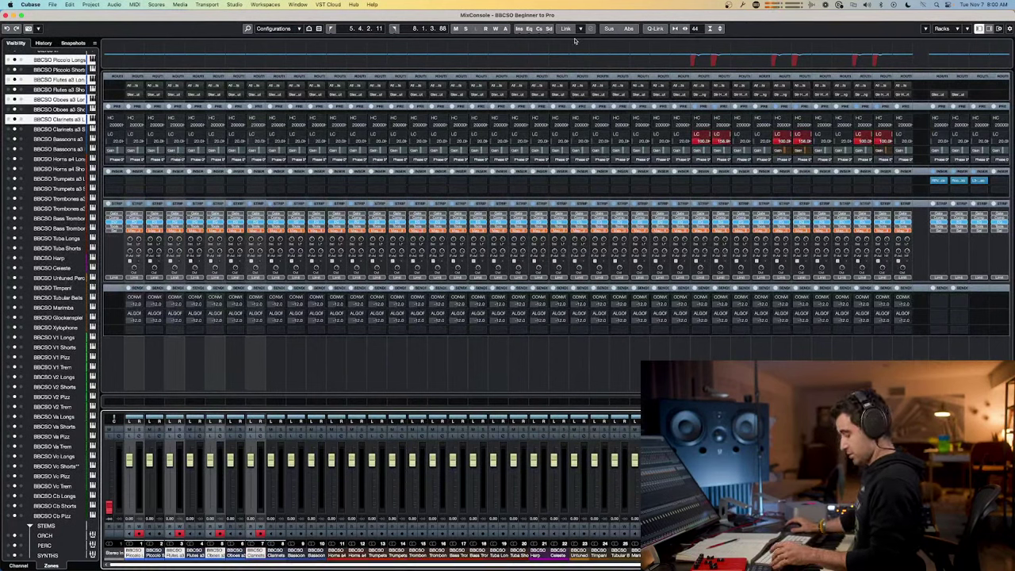
{"action": "left_click", "coordinate": [657, 29]}
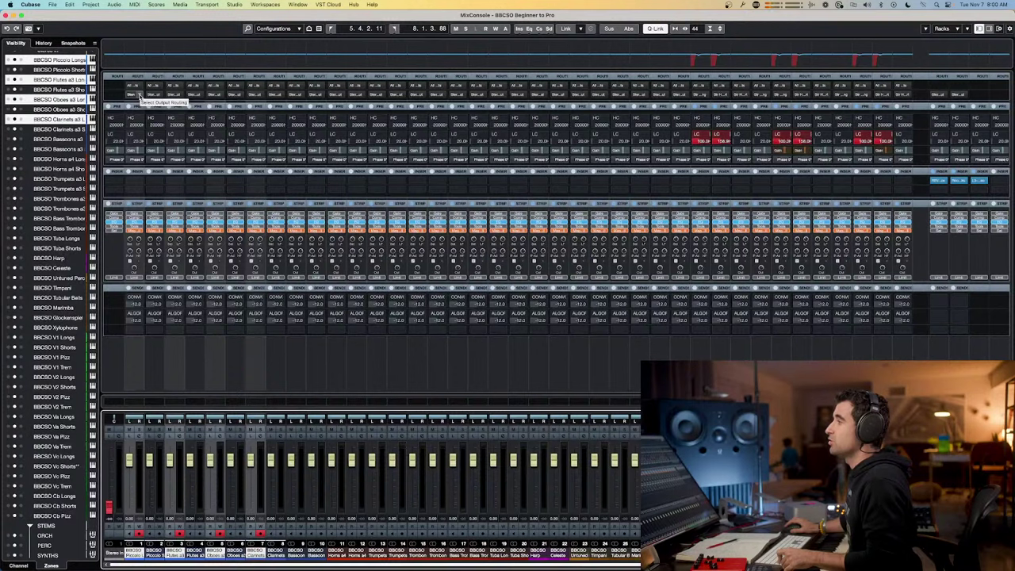
{"action": "left_click", "coordinate": [139, 96]}
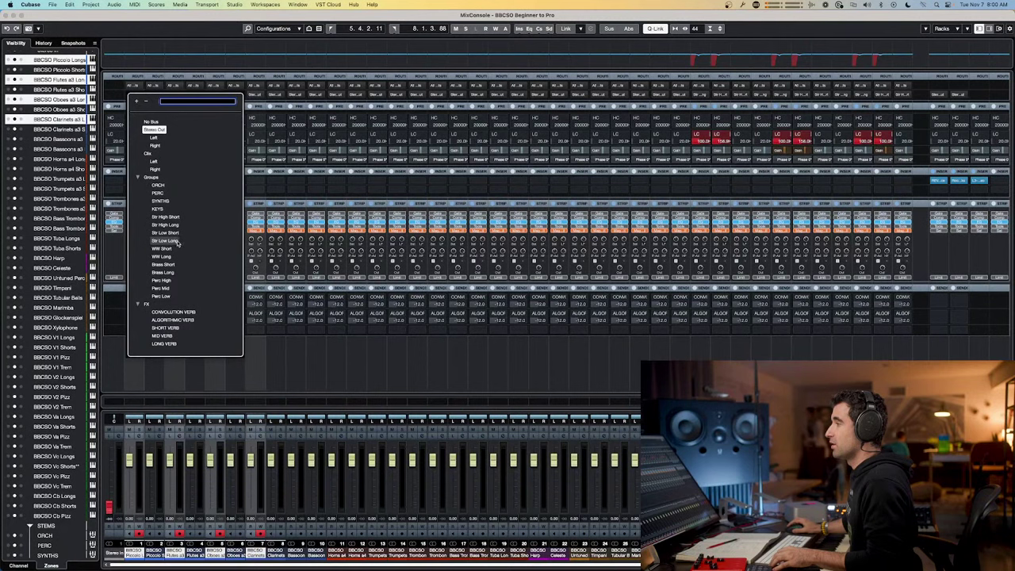
{"action": "left_click", "coordinate": [162, 256]}
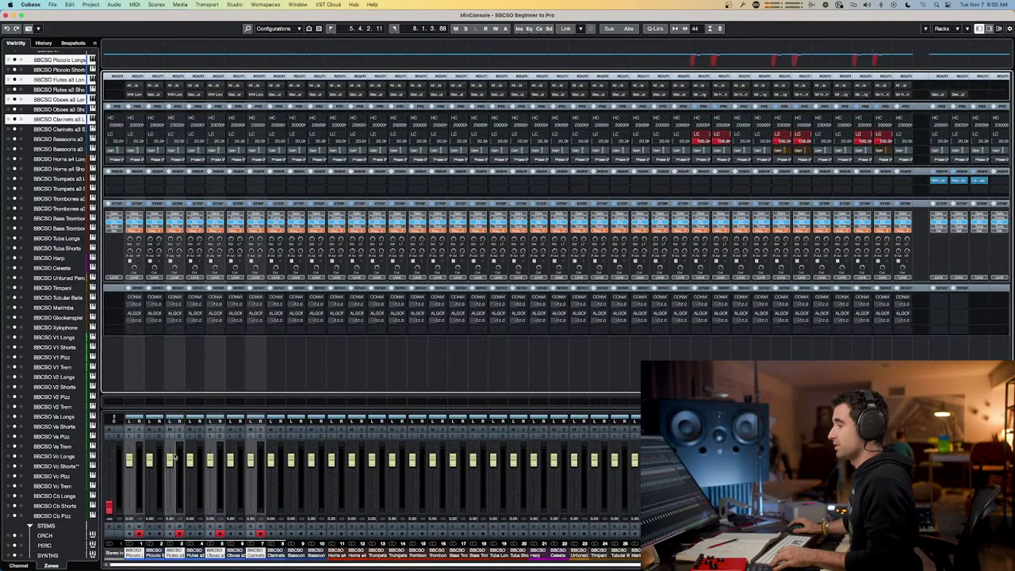
- Route the Piccolo, Flutes, Oboes, Clarinets and Bassoons Shorts channels together to the WW Short group with temporary linking
{"action": "left_click", "coordinate": [154, 552]}
{"action": "left_click", "coordinate": [195, 552], "text": "super"}
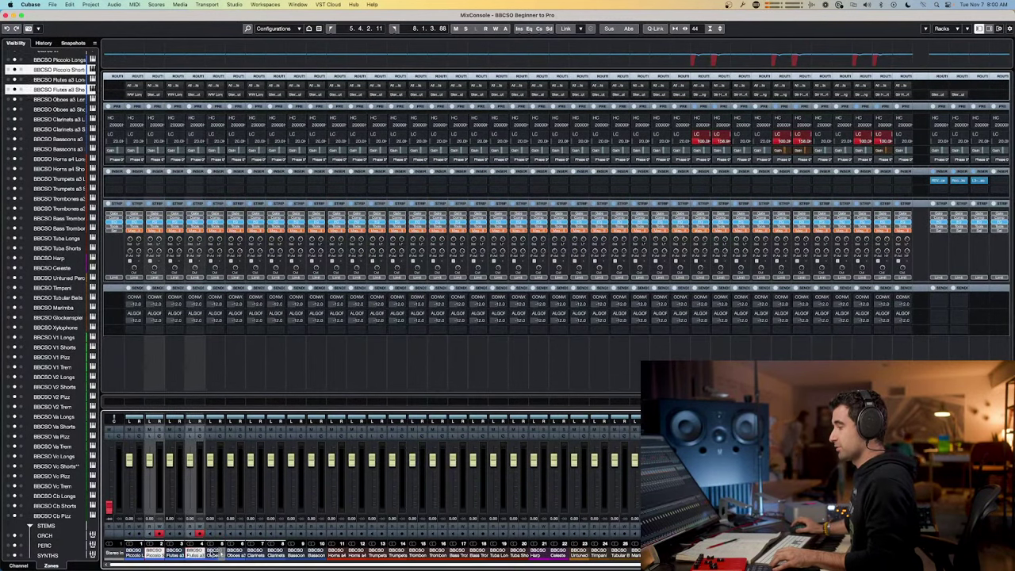
{"action": "left_click", "coordinate": [235, 552], "text": "super"}
{"action": "left_click", "coordinate": [275, 553], "text": "super"}
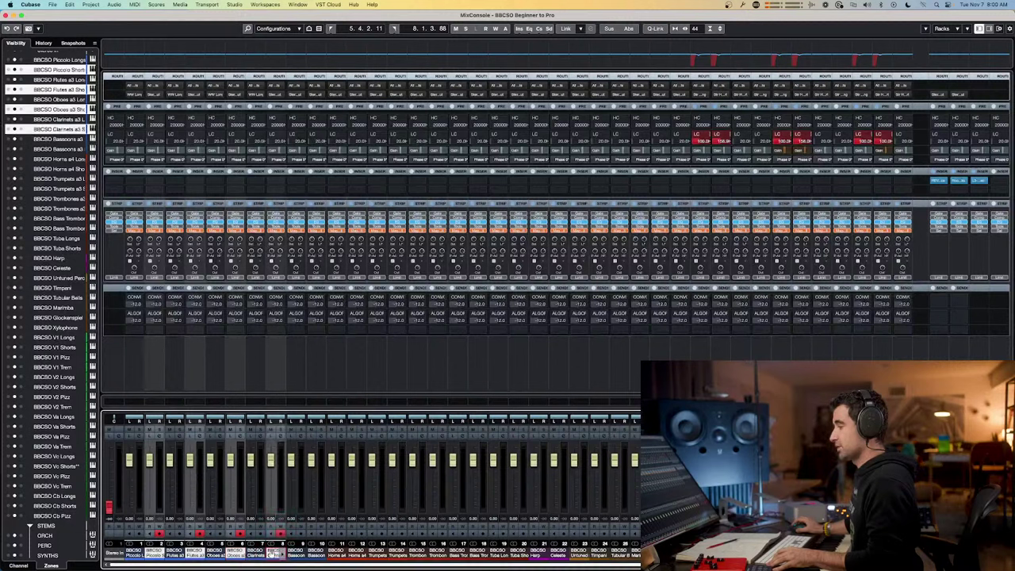
{"action": "left_click", "coordinate": [316, 552], "text": "super"}
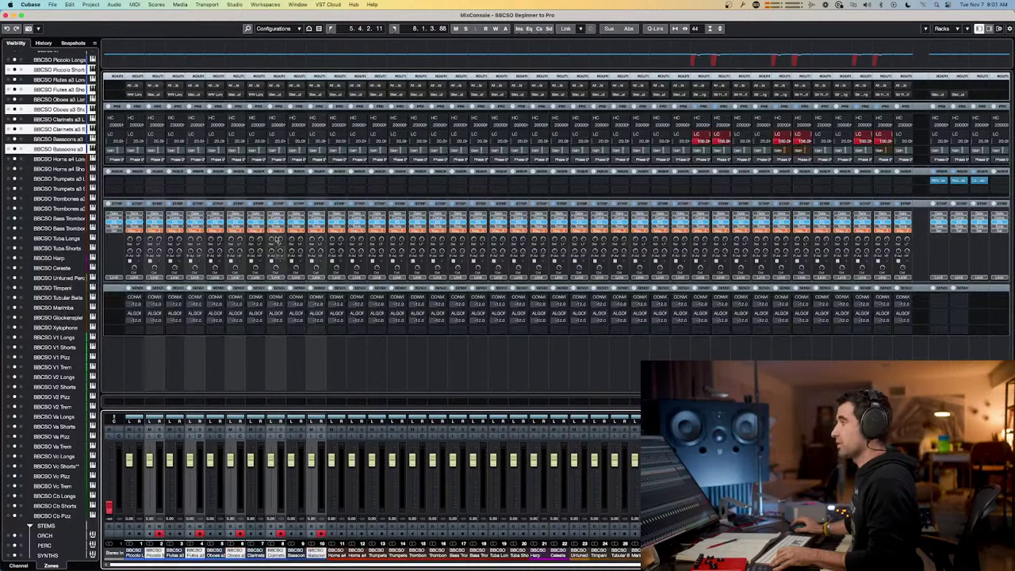
{"action": "left_click", "coordinate": [154, 96], "text": "alt+shift"}
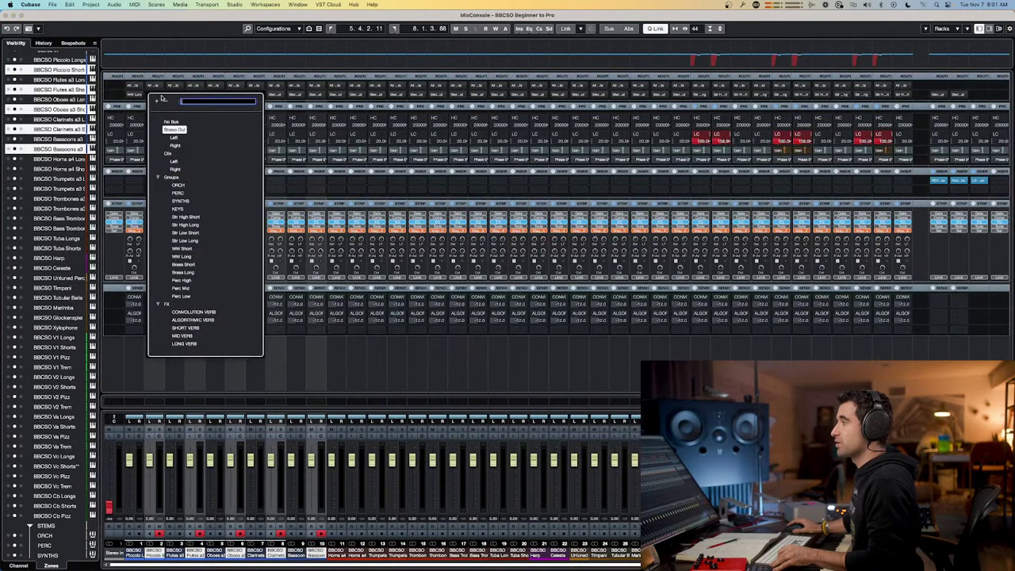
{"action": "left_click", "coordinate": [182, 245]}
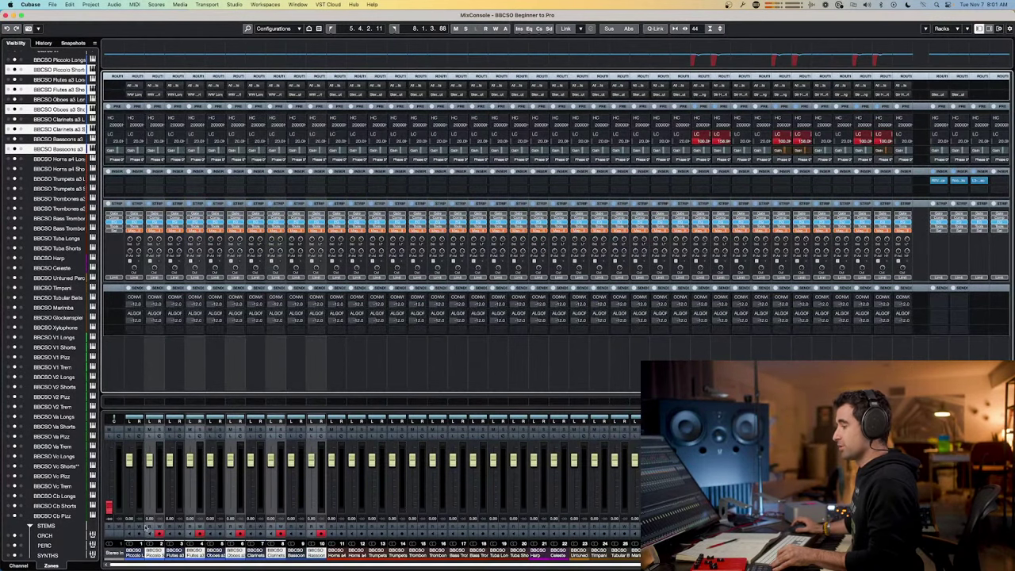
- Route the Bassoons Longs channel to the WW Long group
{"action": "left_click", "coordinate": [296, 553]}
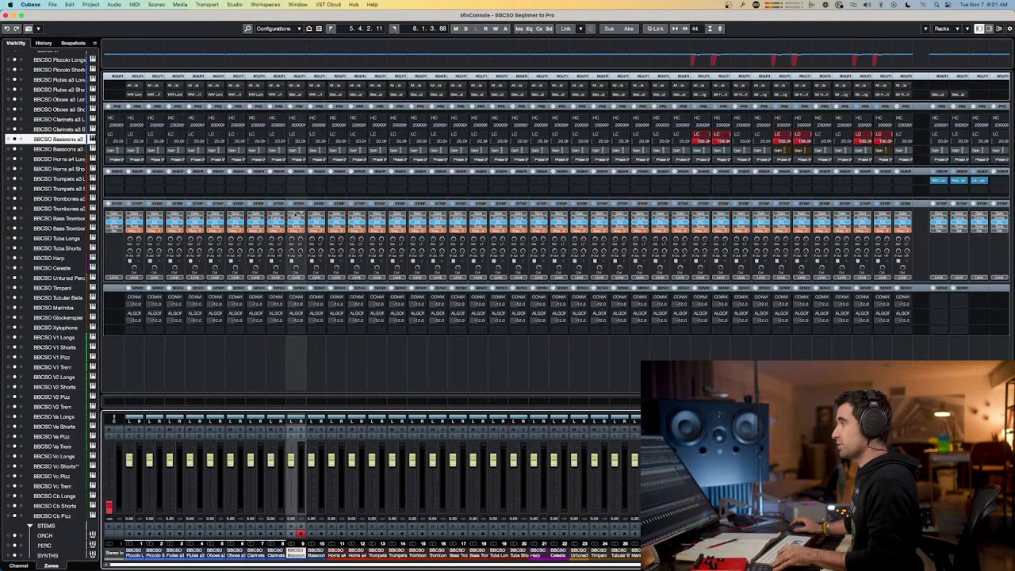
{"action": "left_click", "coordinate": [301, 95]}
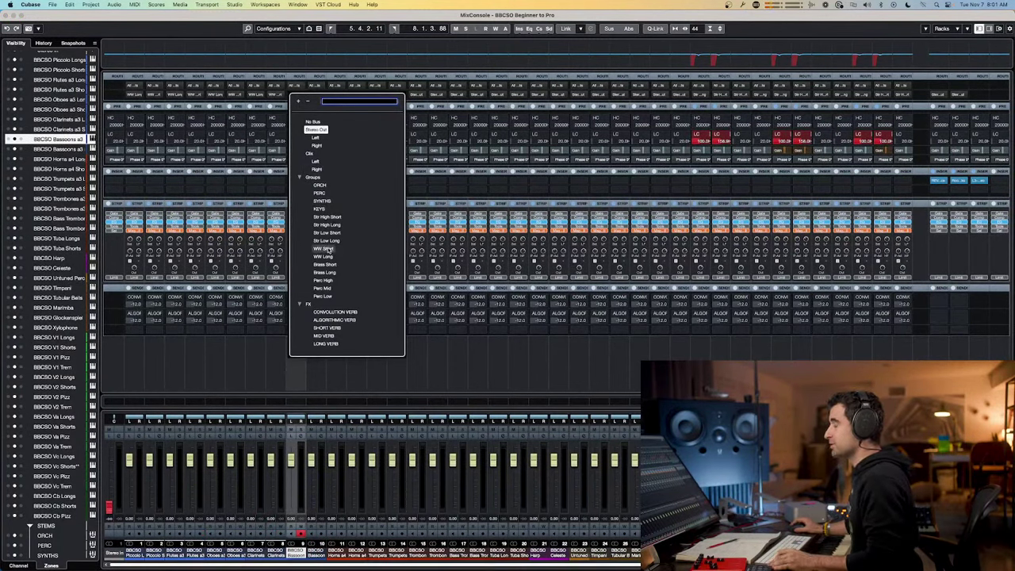
{"action": "left_click", "coordinate": [336, 276]}
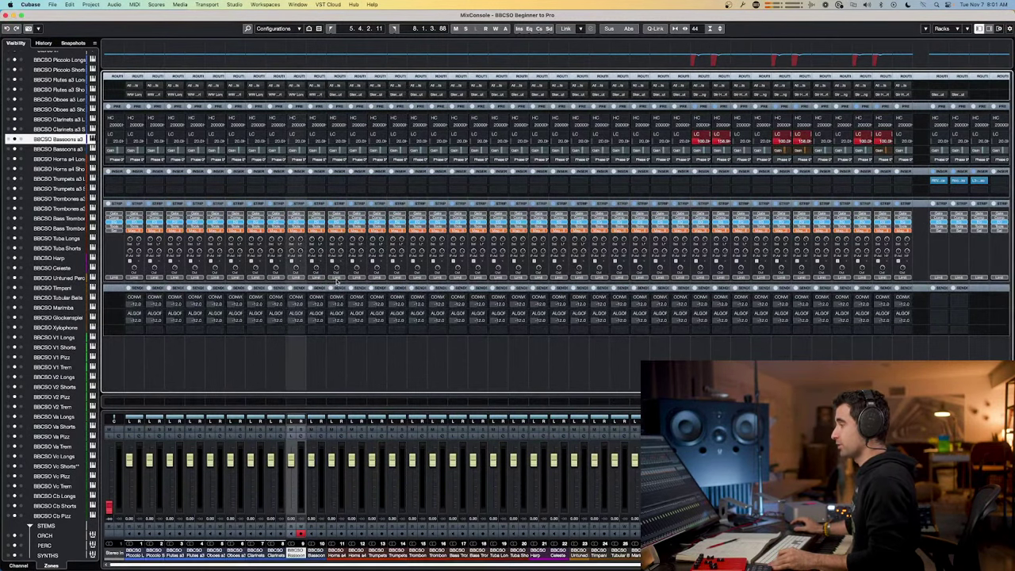
- Route the Horns, Trumpets, Trombones, Bass Trombones and Tuba Longs channels together to the Brass Long group with temporary linking
{"action": "left_click", "coordinate": [133, 553]}
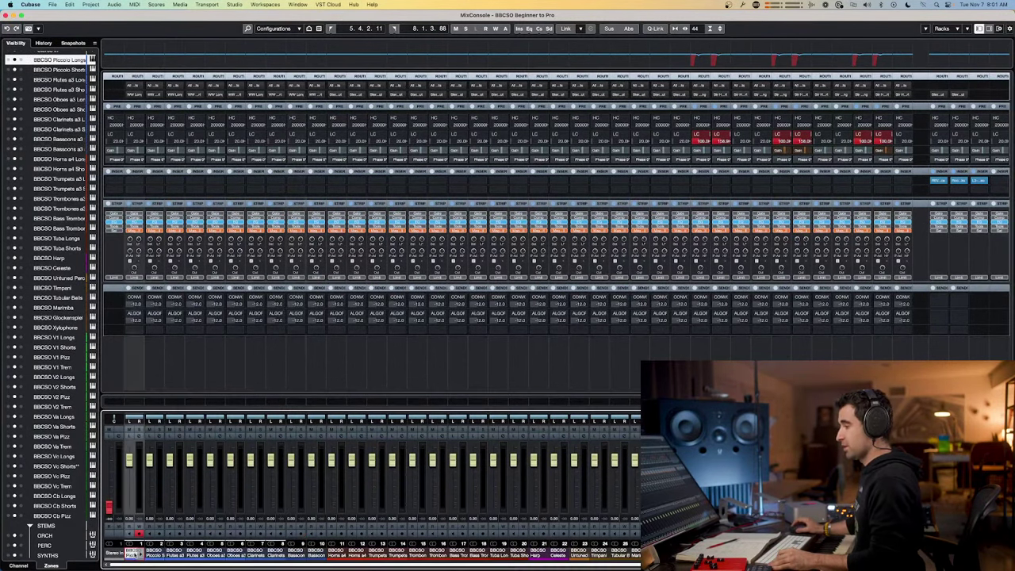
{"action": "scroll", "coordinate": [396, 508], "scroll_direction": "right", "scroll_amount": 5}
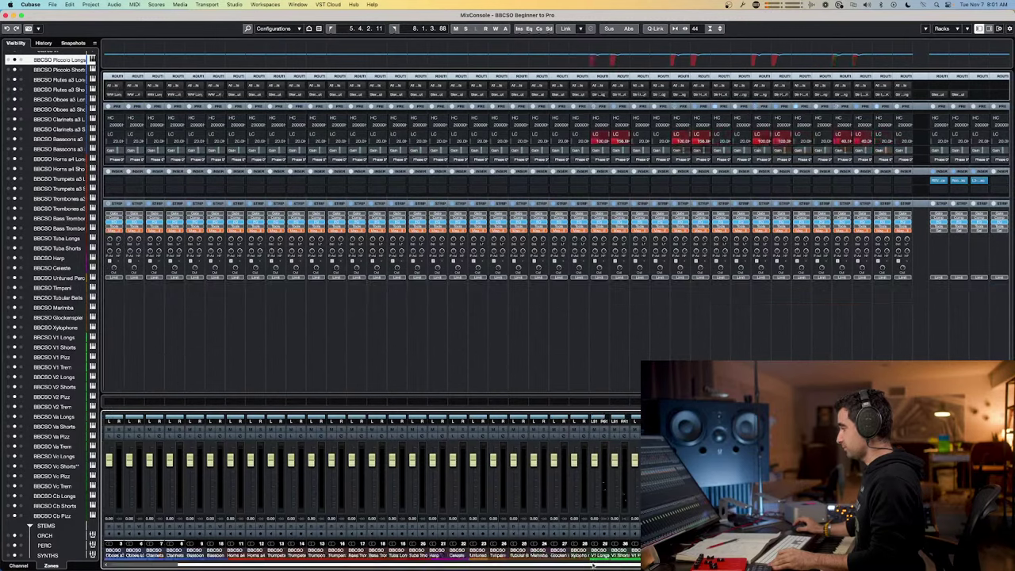
{"action": "scroll", "coordinate": [373, 476], "scroll_direction": "right", "scroll_amount": 4}
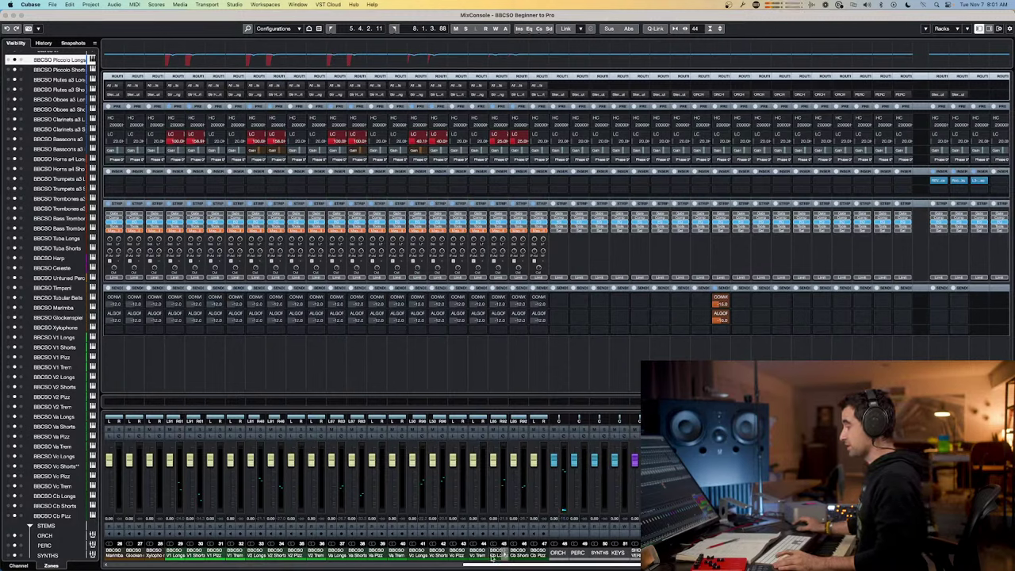
{"action": "left_click_drag", "start_coordinate": [479, 565], "coordinate": [156, 566]}
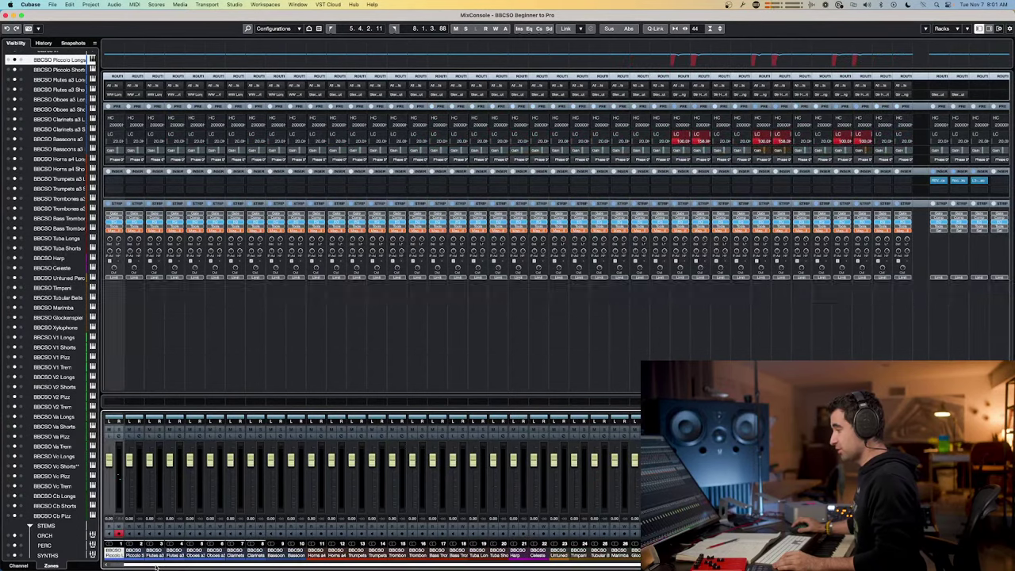
{"action": "left_click", "coordinate": [315, 552]}
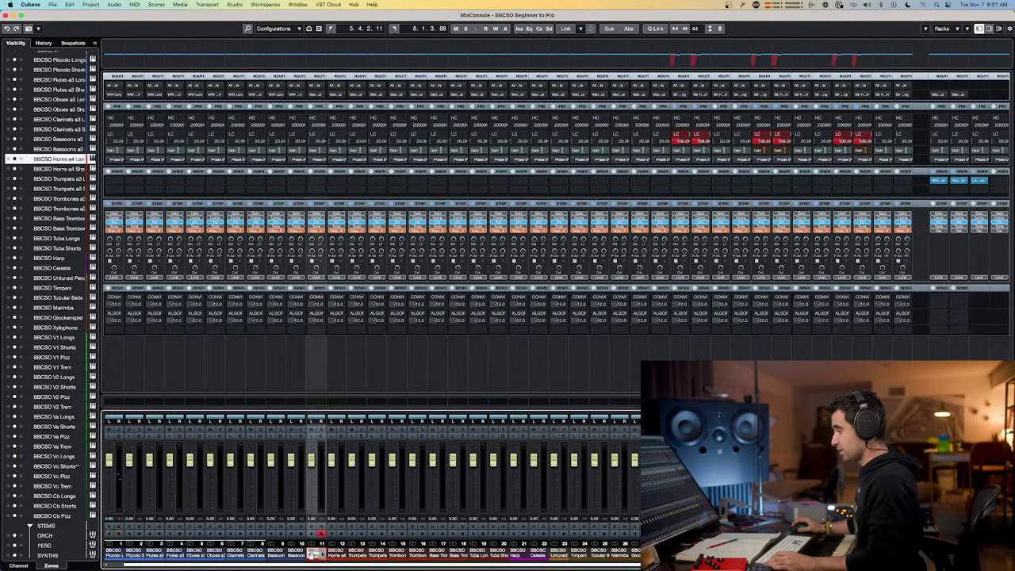
{"action": "left_click", "coordinate": [357, 553], "text": "super"}
{"action": "left_click", "coordinate": [397, 552], "text": "super"}
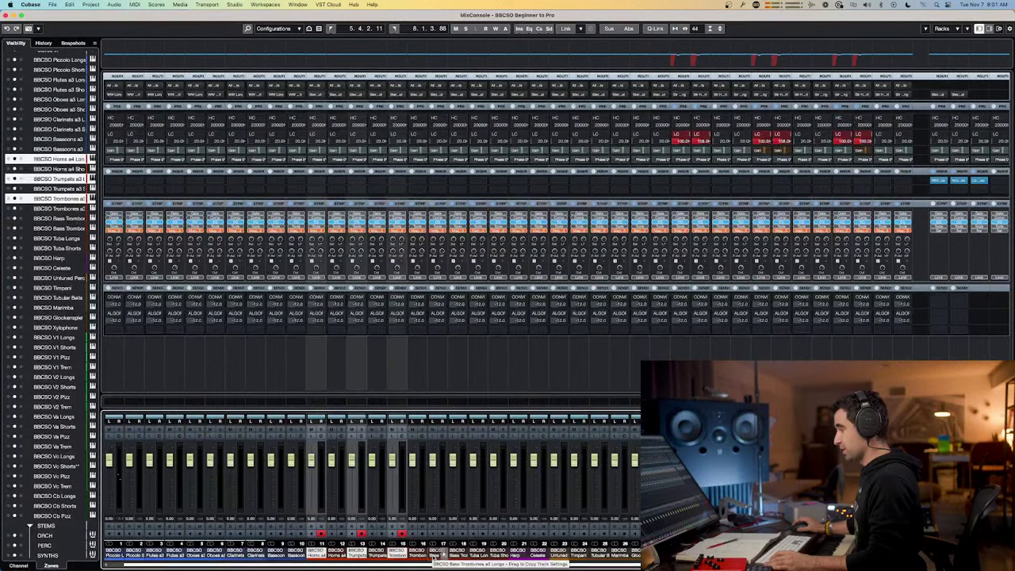
{"action": "left_click", "coordinate": [436, 552], "text": "super"}
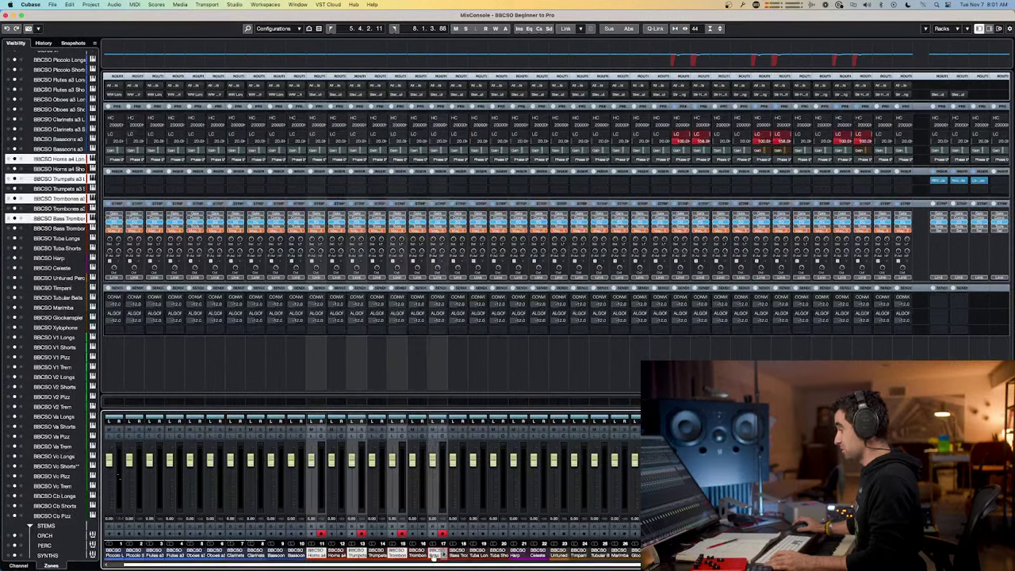
{"action": "left_click", "coordinate": [478, 552], "text": "super"}
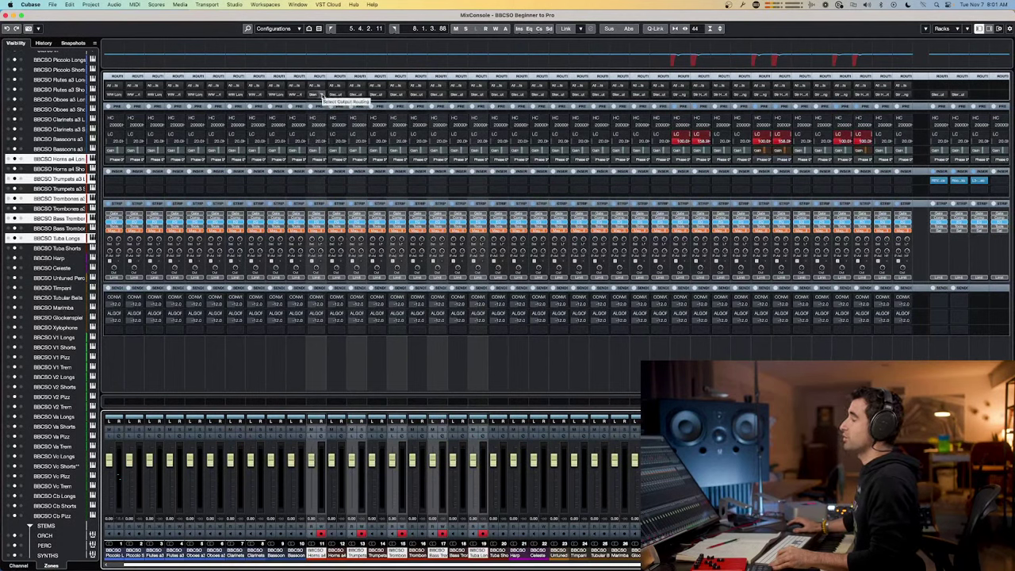
{"action": "key", "text": "shift+alt"}
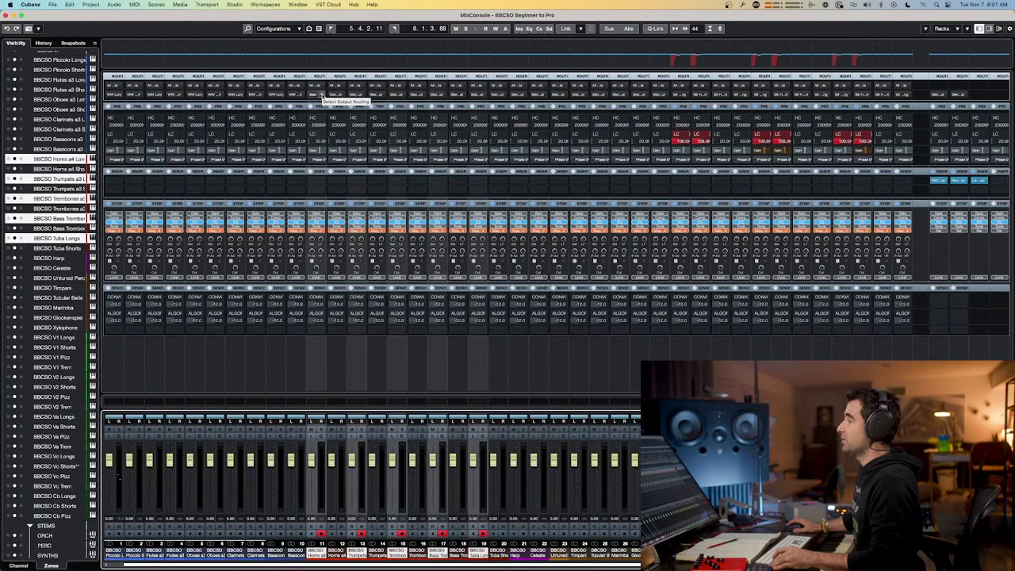
{"action": "left_click", "coordinate": [320, 95], "text": "alt+shift"}
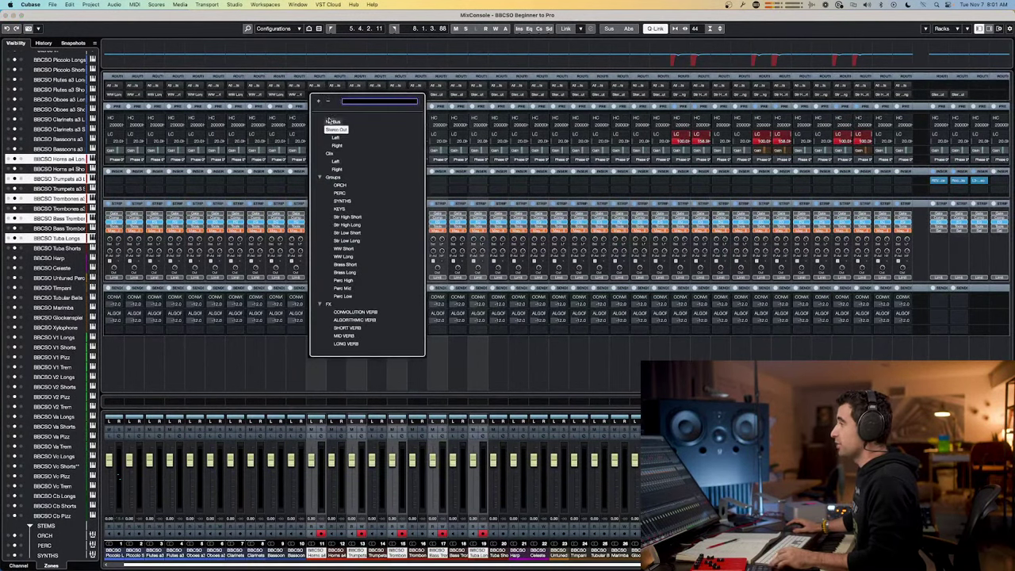
{"action": "left_click", "coordinate": [344, 272]}
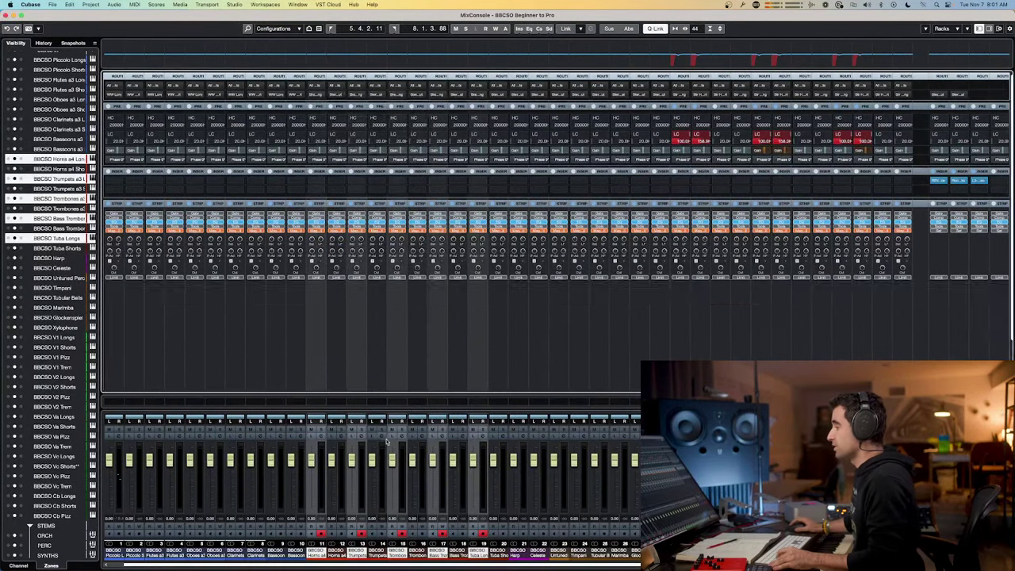
- Route the Horns, Trumpets, Trombones, Bass Trombones and Tuba Shorts channels together to the Brass Short group with temporary linking
{"action": "left_click", "coordinate": [339, 553]}
{"action": "left_click", "coordinate": [377, 553], "text": "super"}
{"action": "left_click", "coordinate": [419, 552], "text": "super"}
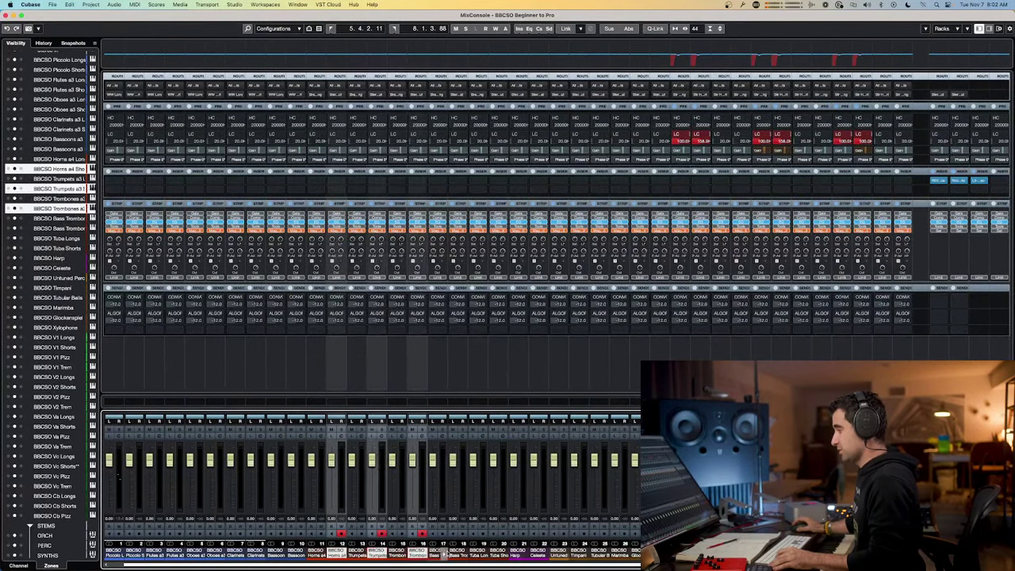
{"action": "left_click", "coordinate": [458, 553], "text": "super"}
{"action": "left_click", "coordinate": [499, 553], "text": "super"}
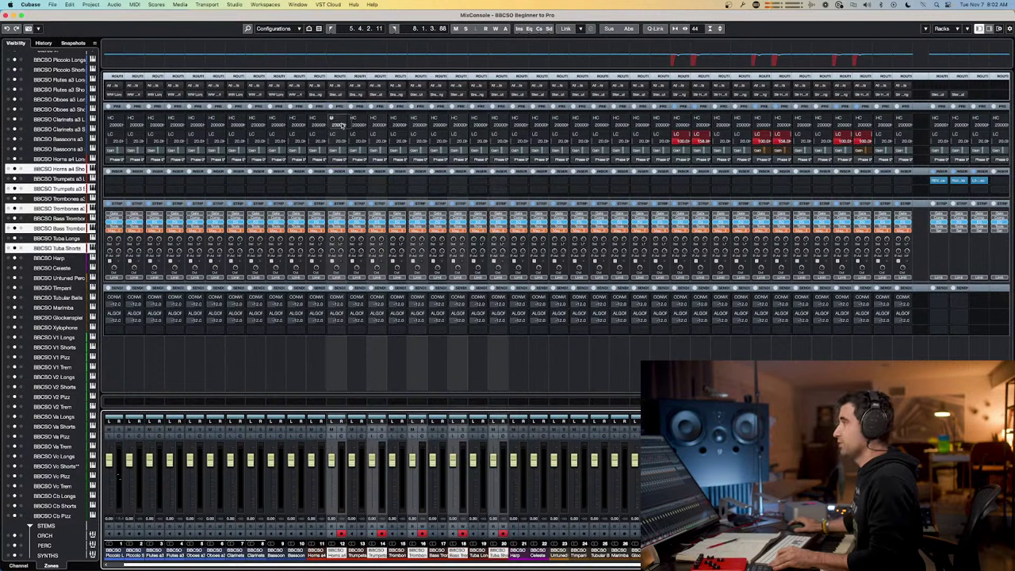
{"action": "left_click", "coordinate": [338, 94], "text": "alt+shift"}
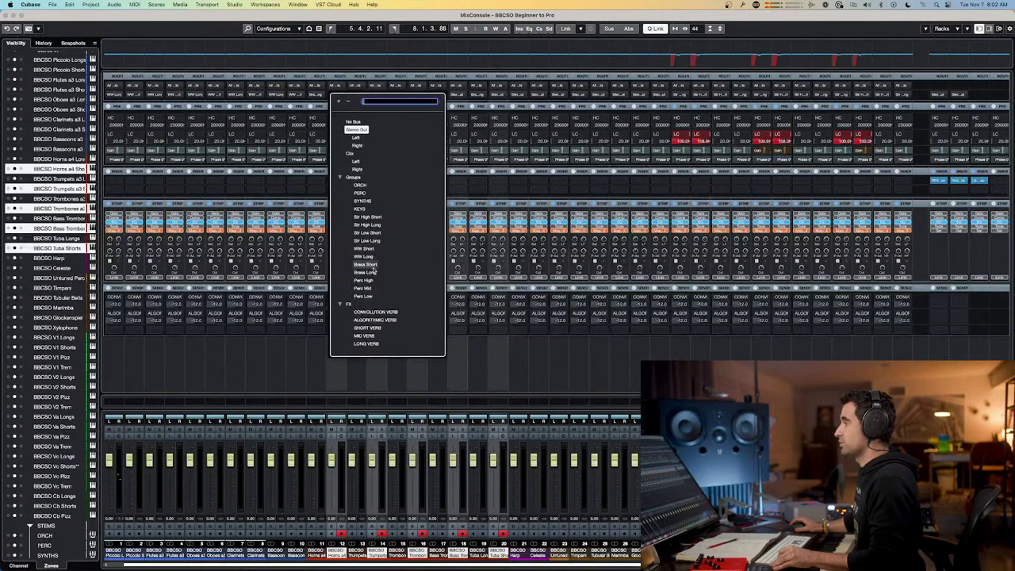
{"action": "left_click", "coordinate": [370, 267]}
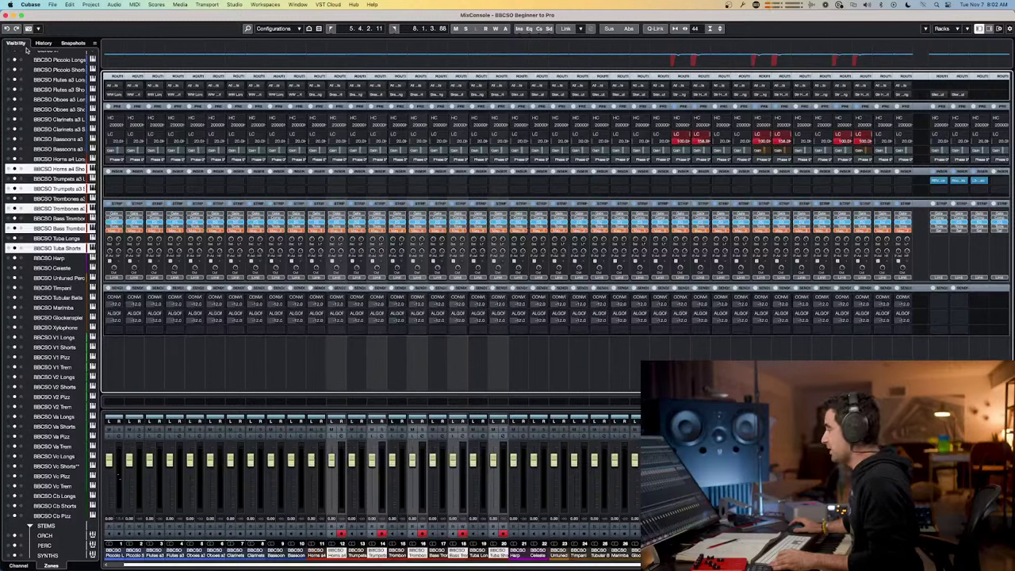
- Fix the ORCH, PERC, SYNTHS and KEYS stem channels in the MixConsole's left zone
{"action": "scroll", "coordinate": [22, 145], "scroll_direction": "down", "scroll_amount": 5}
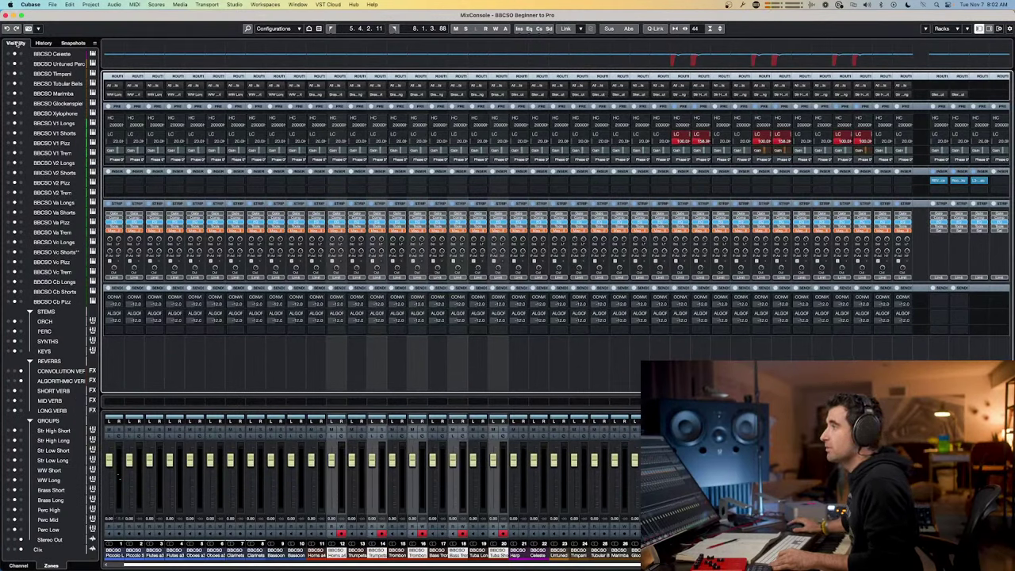
{"action": "scroll", "coordinate": [66, 190], "scroll_direction": "up", "scroll_amount": 3}
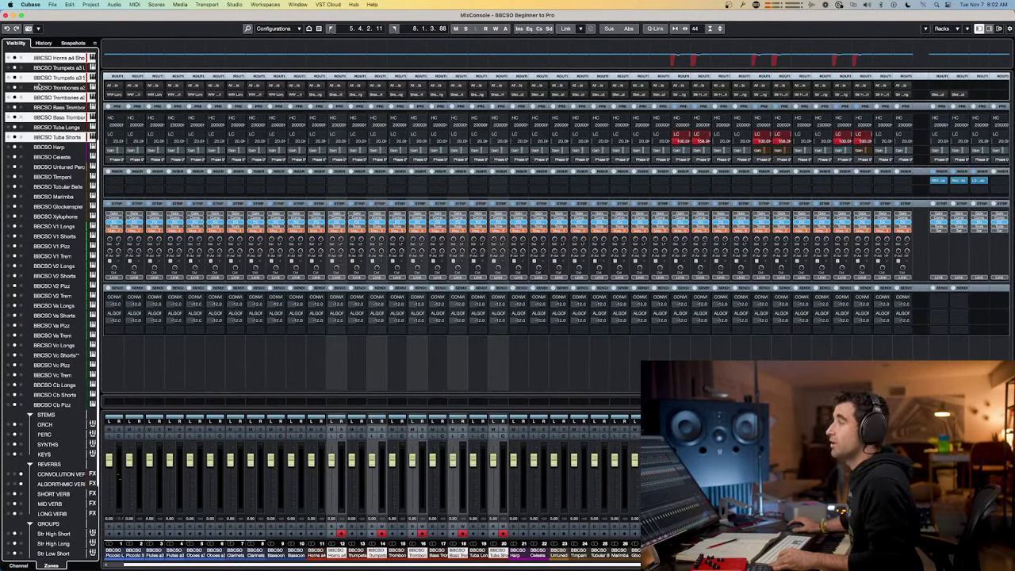
{"action": "left_click", "coordinate": [9, 425]}
{"action": "left_click", "coordinate": [9, 434]}
{"action": "left_click", "coordinate": [9, 445]}
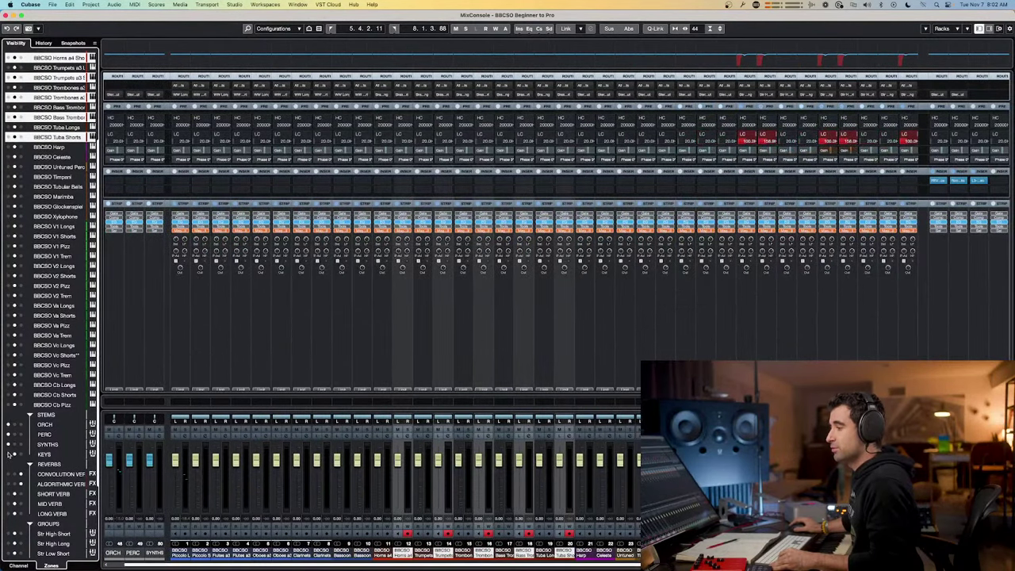
{"action": "left_click", "coordinate": [8, 454]}
{"action": "left_click", "coordinate": [9, 463]}
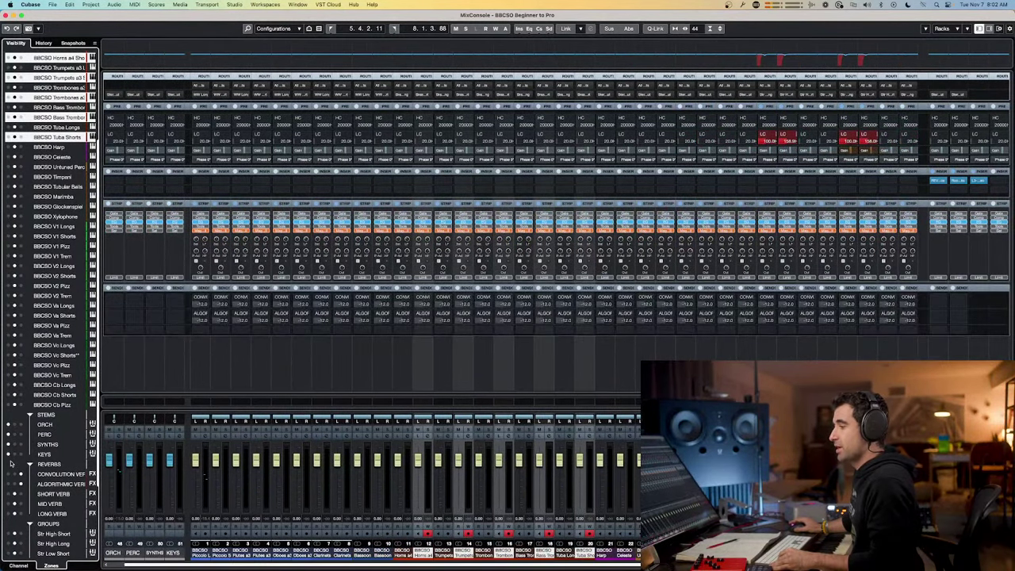
- Remove the CONVOLUTION VERB, ALGORITHMIC VERB and Clix channels from the MixConsole's right zone, and check the channel visibility list
{"action": "scroll", "coordinate": [11, 464], "scroll_direction": "down", "scroll_amount": 3}
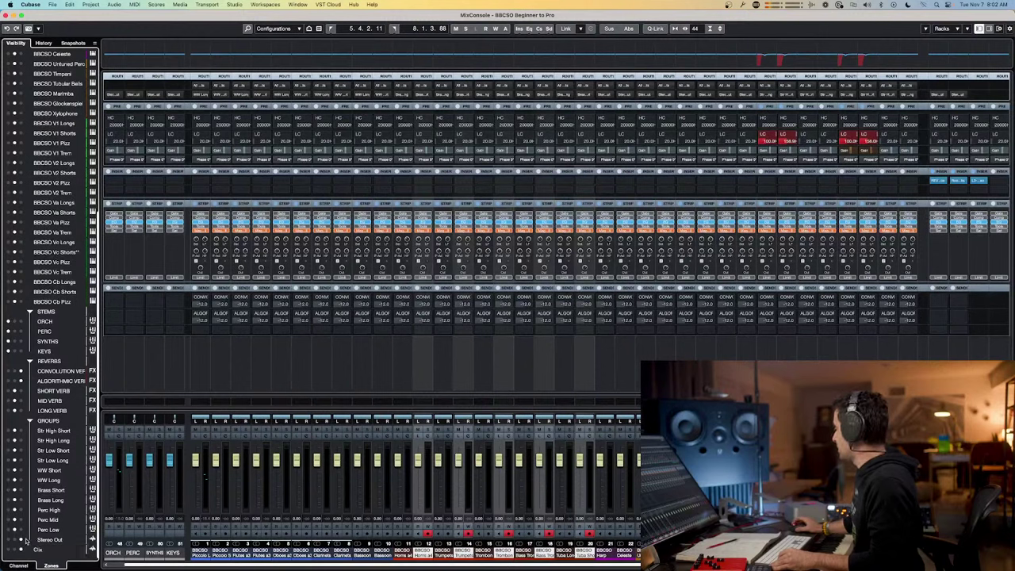
{"action": "left_click", "coordinate": [22, 381]}
{"action": "left_click", "coordinate": [21, 371]}
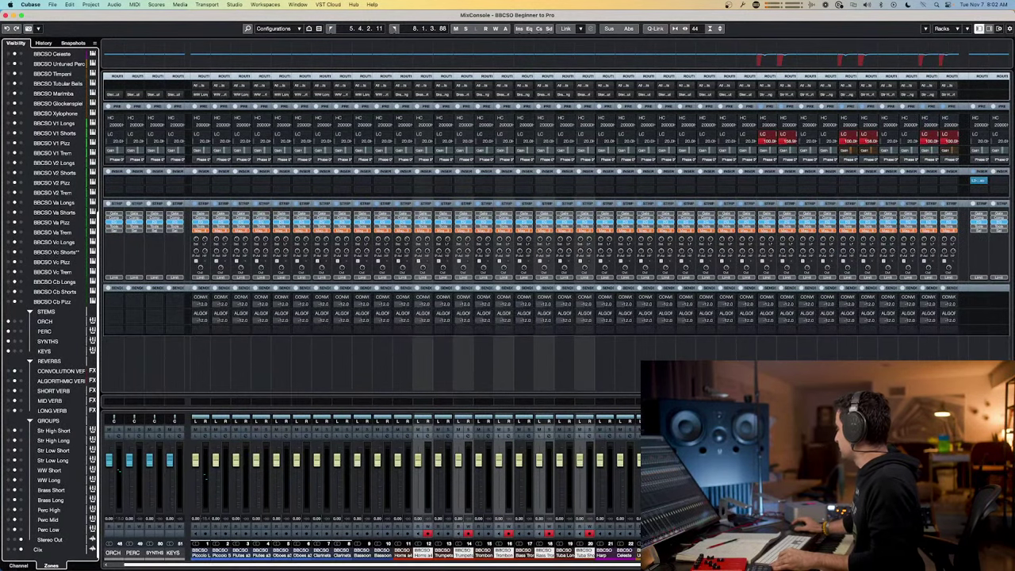
{"action": "left_click", "coordinate": [21, 549]}
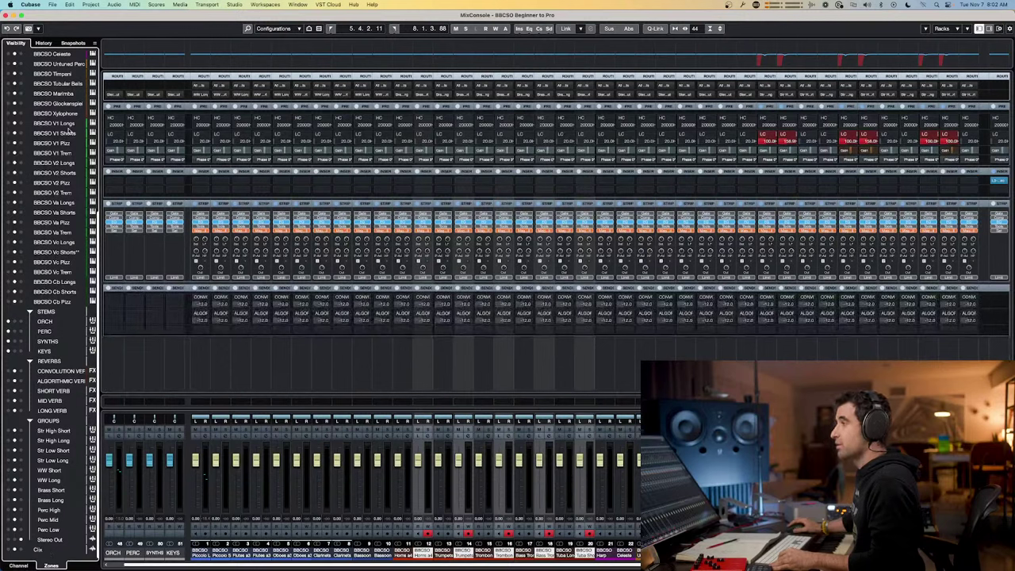
{"action": "left_click", "coordinate": [16, 564]}
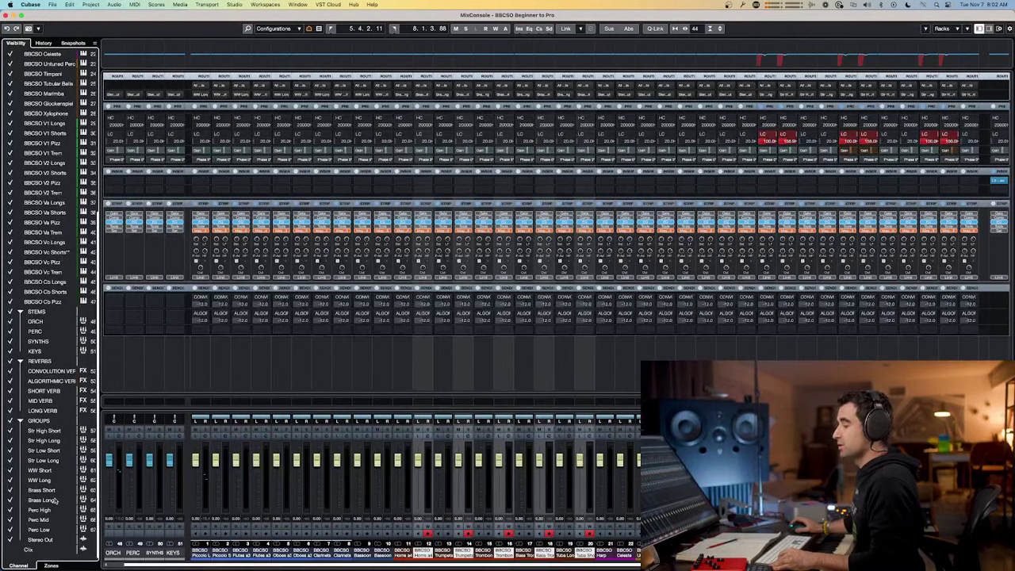
{"action": "left_click", "coordinate": [52, 561]}
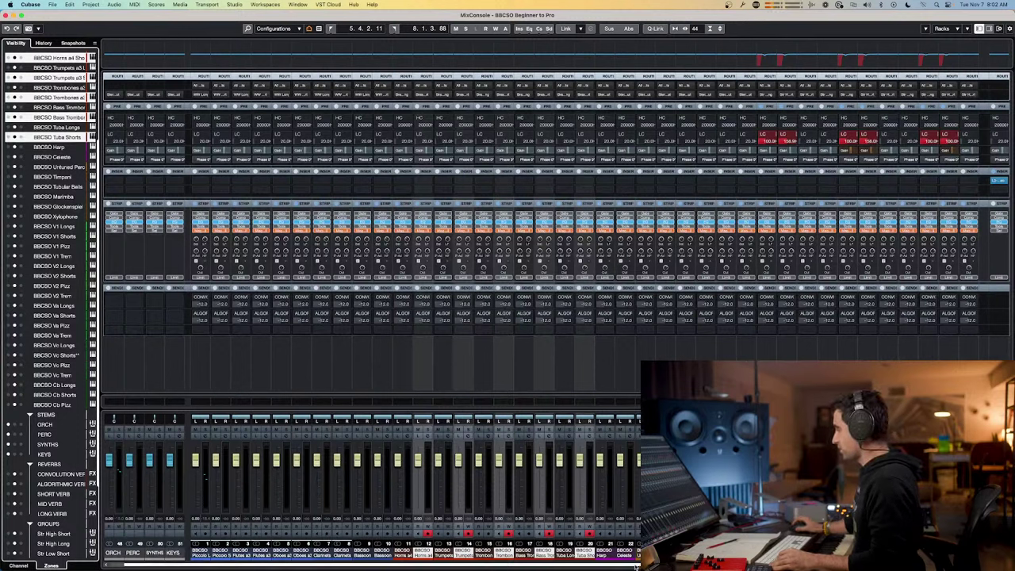
- Try to route the Harp and Celeste channels together to the Str High Short group with temporary linking
{"action": "left_click", "coordinate": [607, 553]}
{"action": "left_click", "coordinate": [627, 552], "text": "shift"}
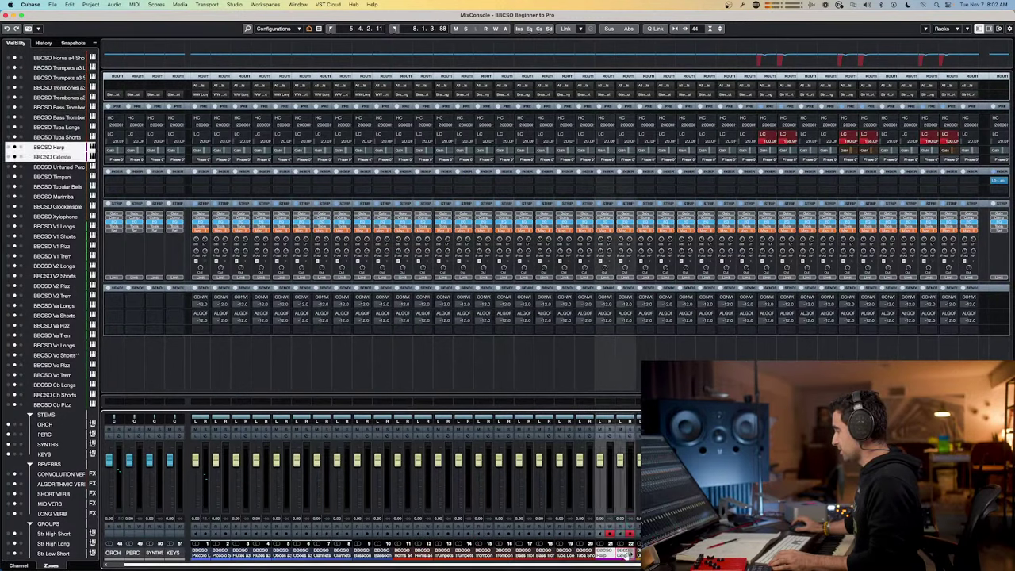
{"action": "scroll", "coordinate": [205, 475], "scroll_direction": "right", "scroll_amount": 1}
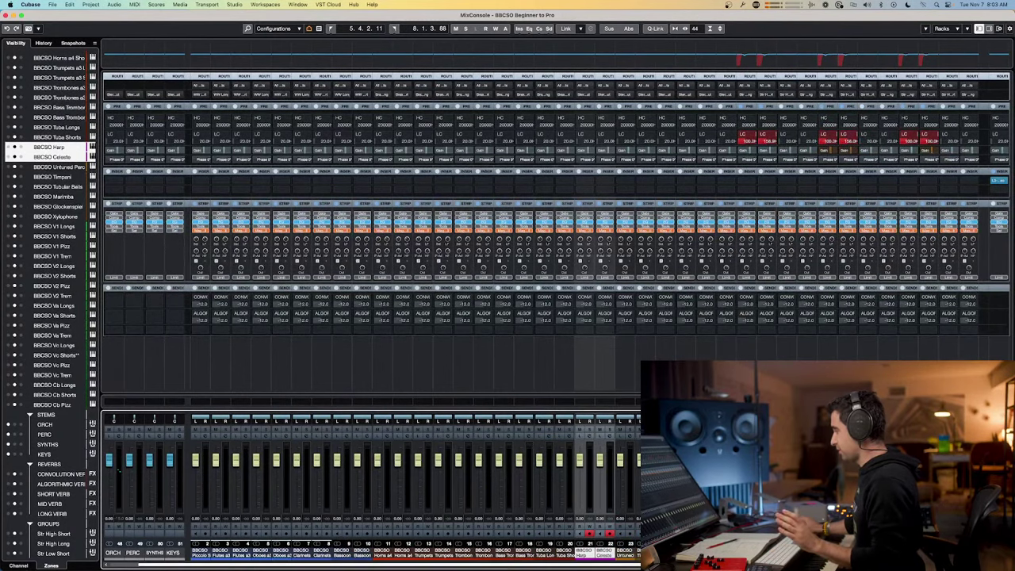
{"action": "scroll", "coordinate": [119, 470], "scroll_direction": "right", "scroll_amount": 2}
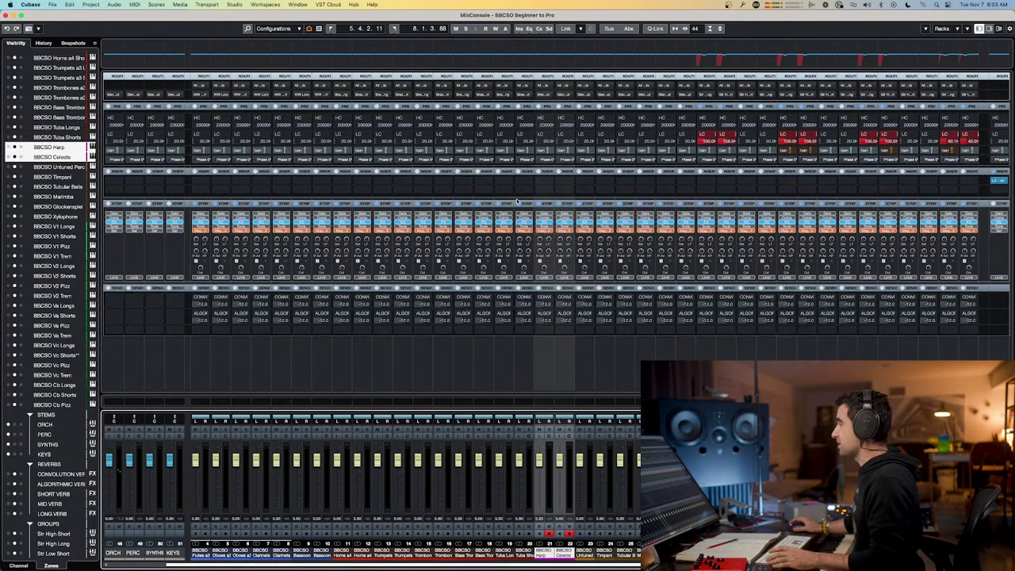
{"action": "key", "text": "shift+alt"}
{"action": "left_click", "coordinate": [539, 94], "text": "alt+shift"}
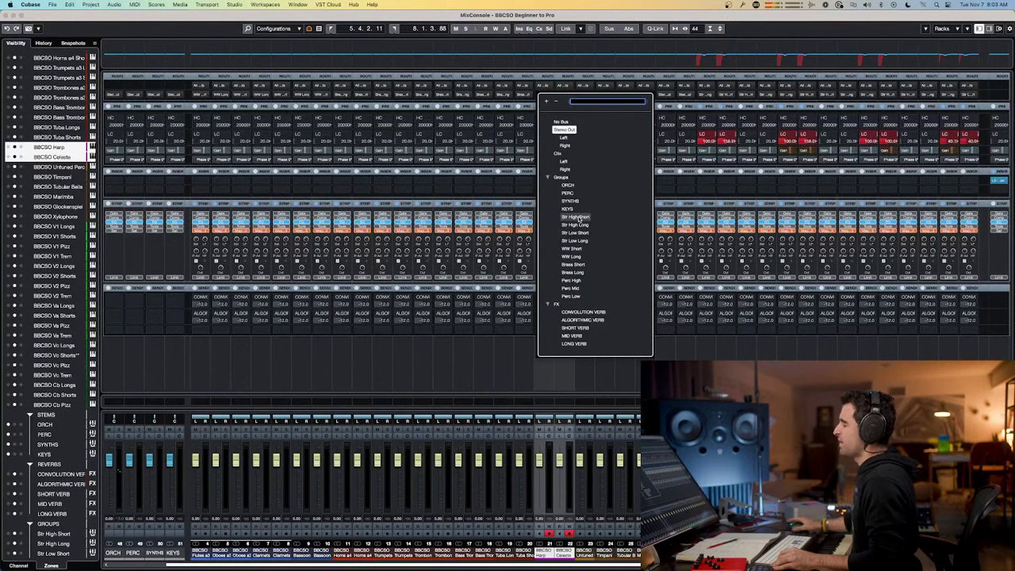
{"action": "left_click", "coordinate": [575, 217]}
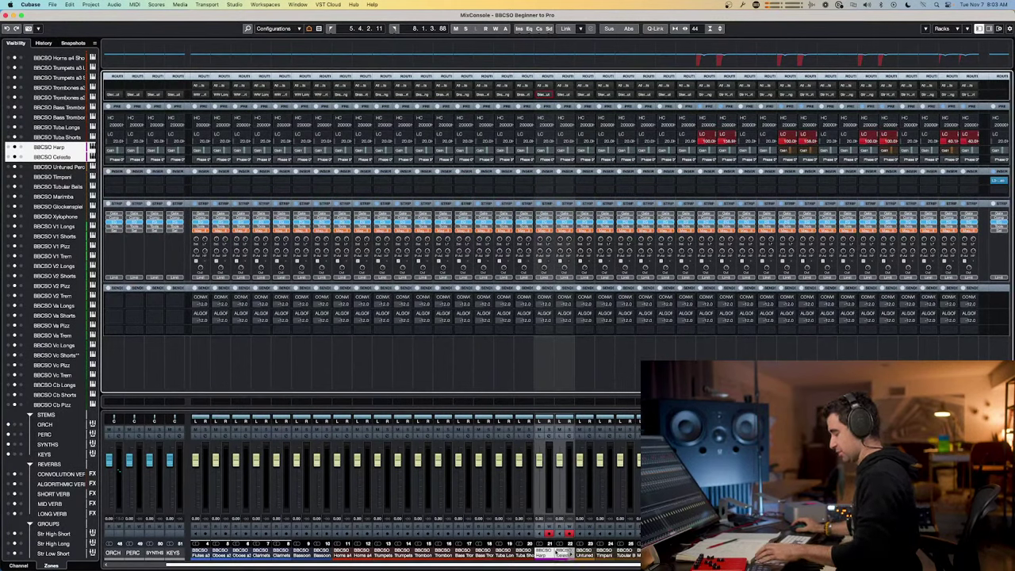
- Duplicate the Perc Low group track in the project's GROUPS folder and rename the copy Piano
{"action": "key", "text": "F3"}
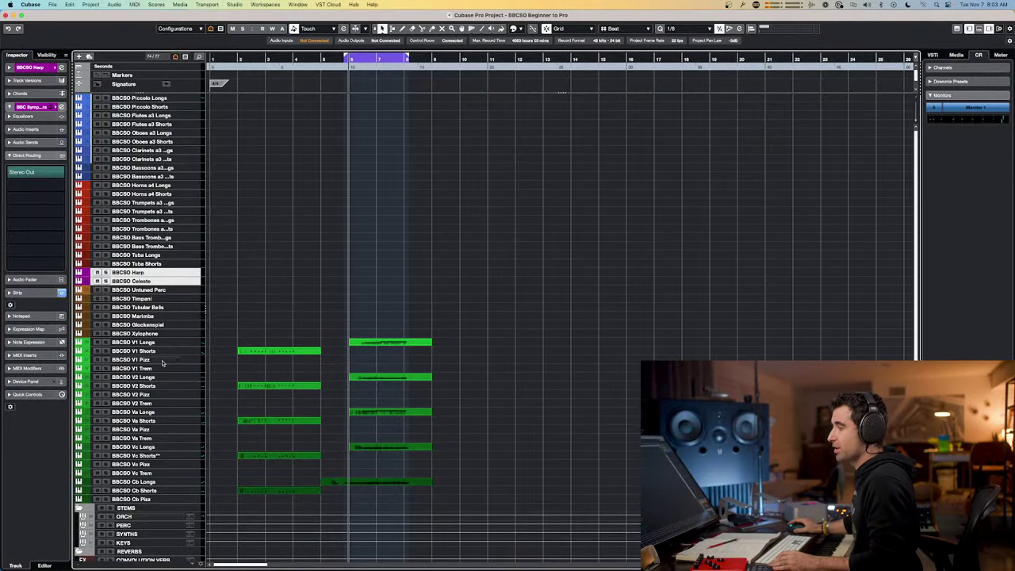
{"action": "scroll", "coordinate": [243, 407], "scroll_direction": "down", "scroll_amount": 5}
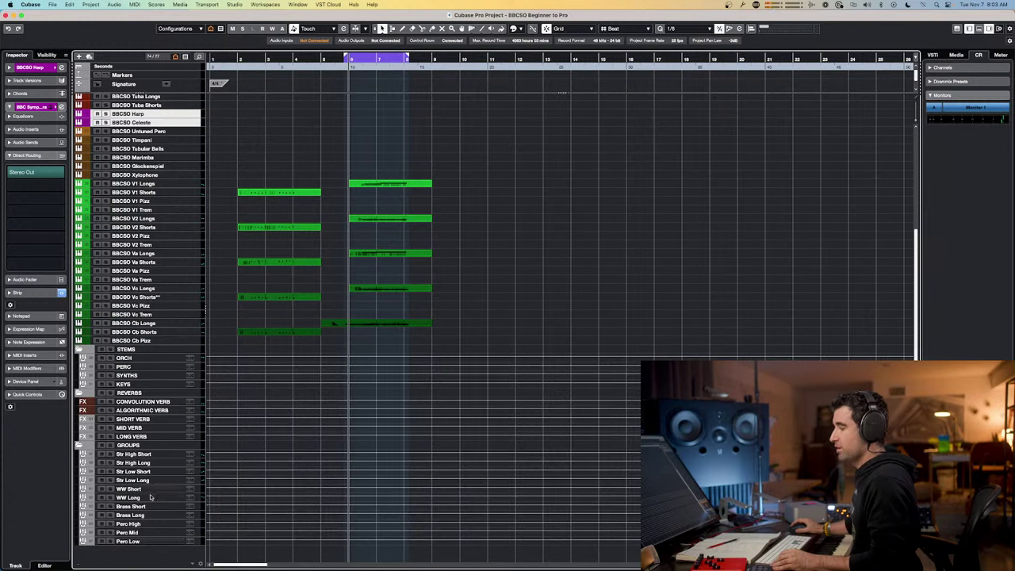
{"action": "right_click", "coordinate": [142, 542]}
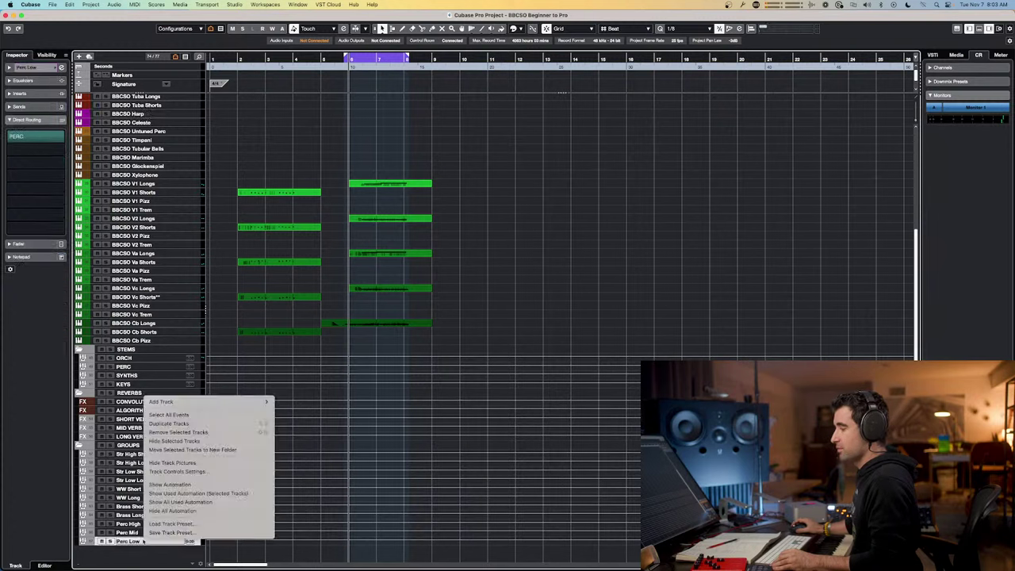
{"action": "left_click", "coordinate": [174, 423]}
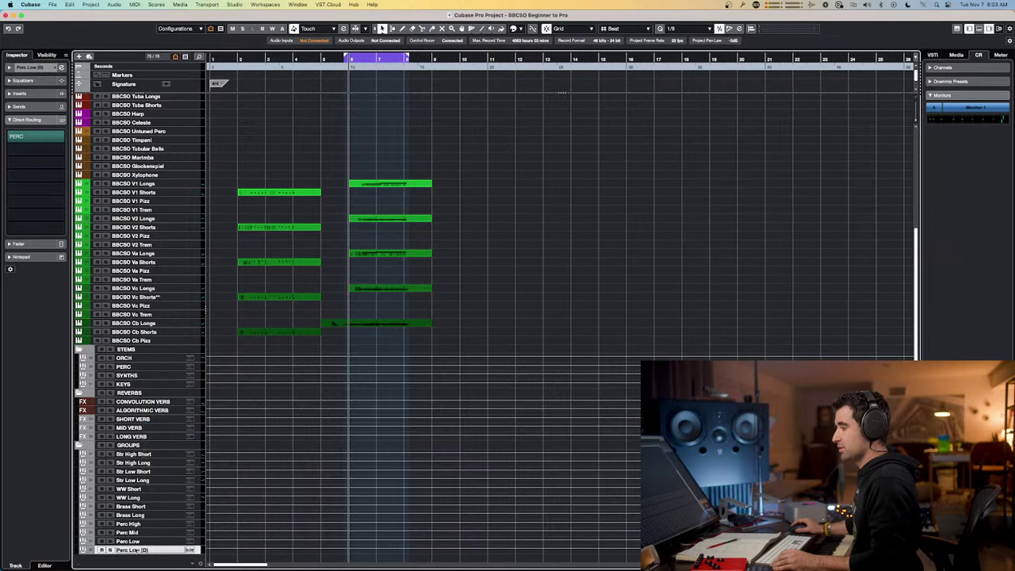
{"action": "double_click", "coordinate": [134, 549]}
{"action": "type", "text": "Piano"}
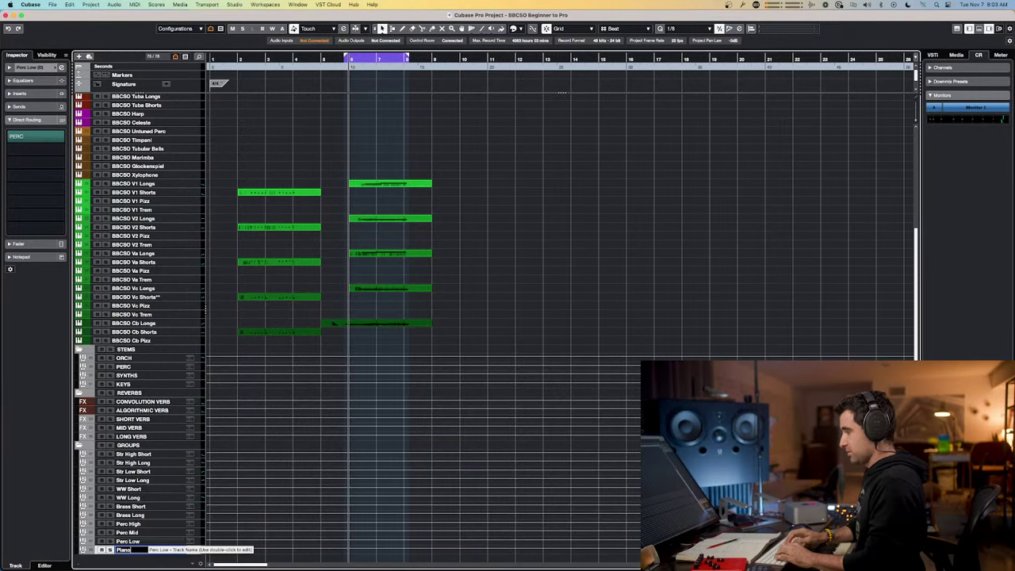
{"action": "key", "text": "Return"}
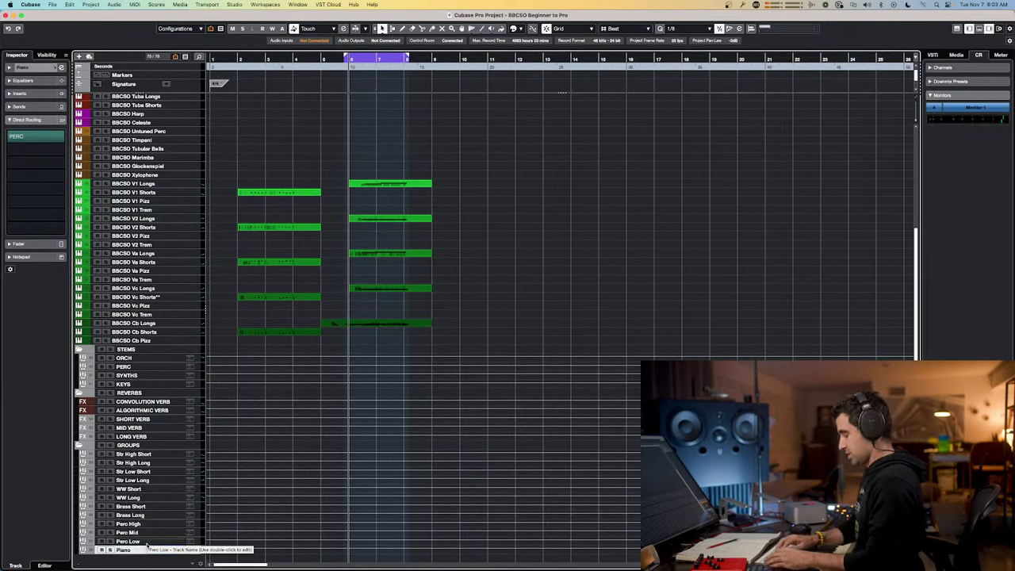
- Duplicate the Piano group track and rename the copy Keys and Others
{"action": "key", "text": "super+d"}
{"action": "double_click", "coordinate": [131, 558]}
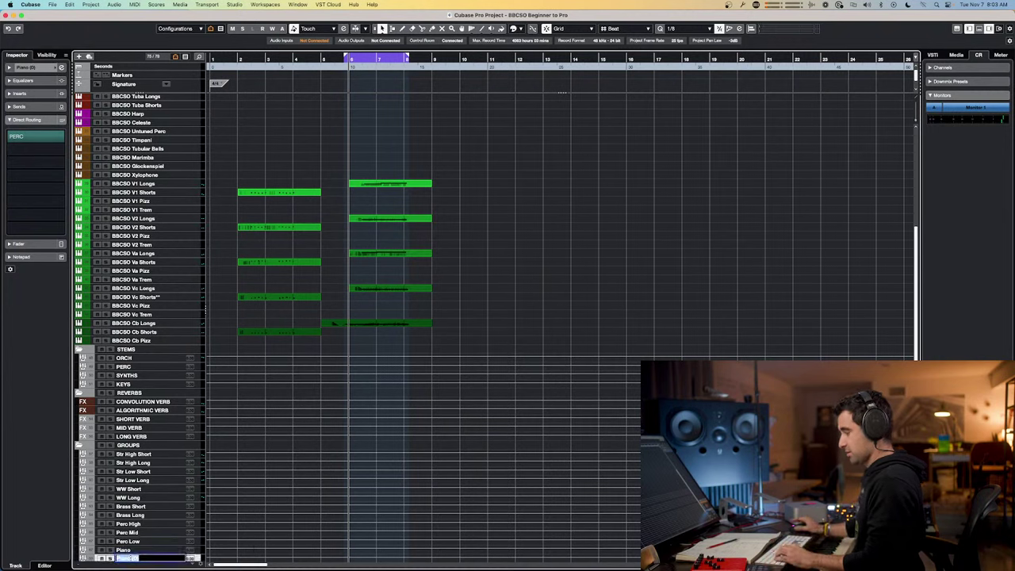
{"action": "type", "text": "Keys and"}
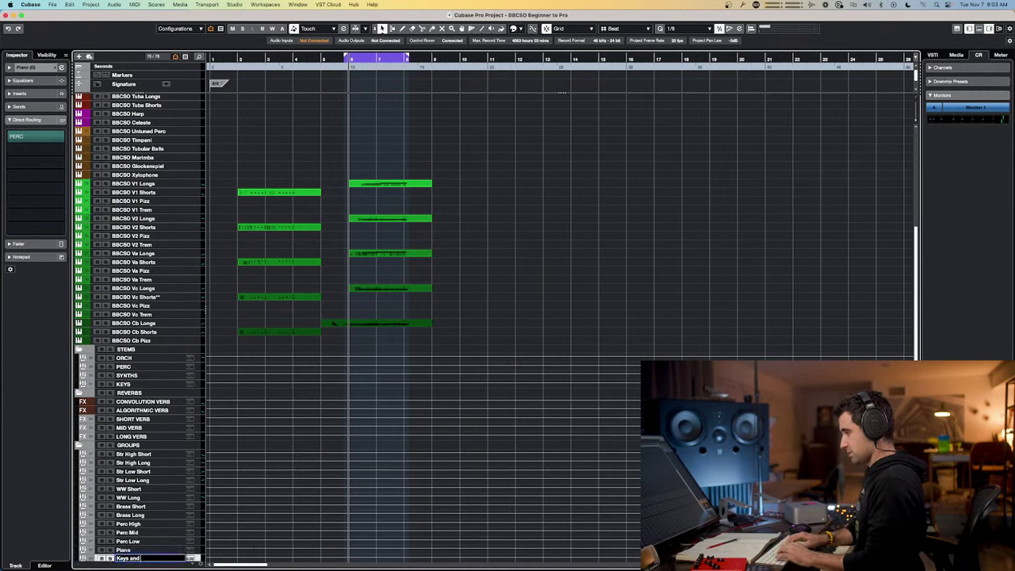
{"action": "type", "text": " Others"}
{"action": "key", "text": "Return"}
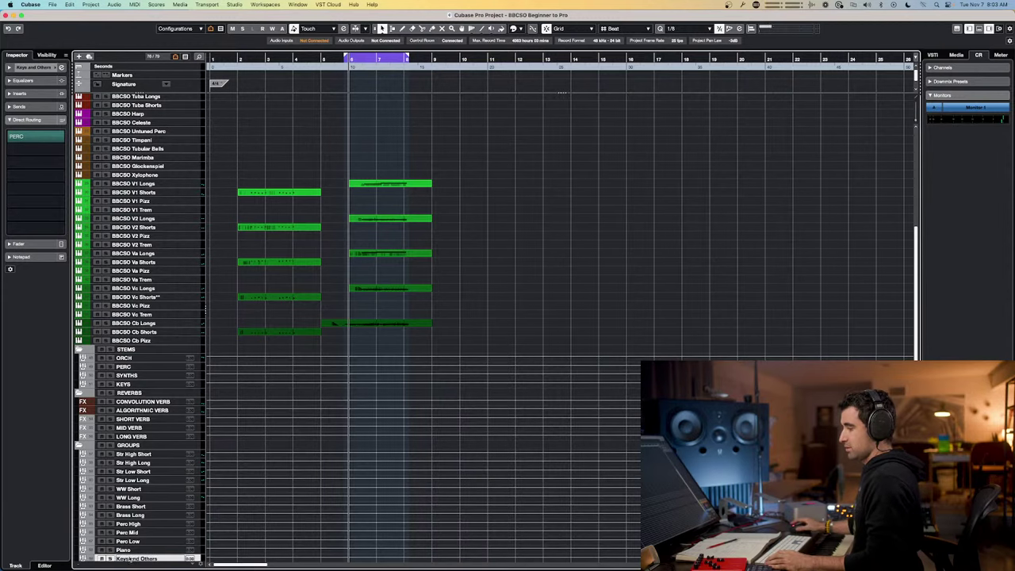
{"action": "scroll", "coordinate": [131, 546], "scroll_direction": "down", "scroll_amount": 1}
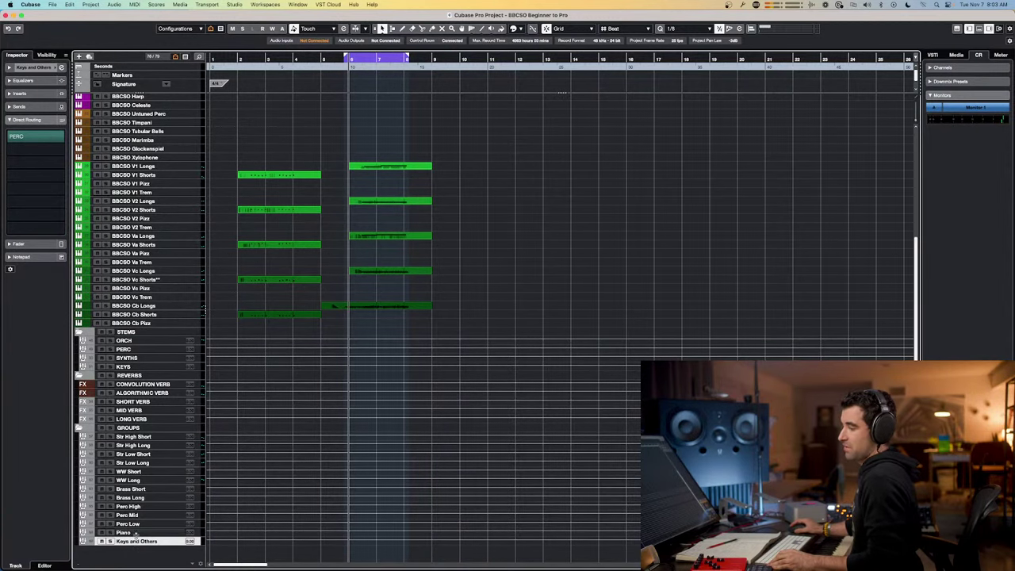
{"action": "left_click", "coordinate": [136, 533]}
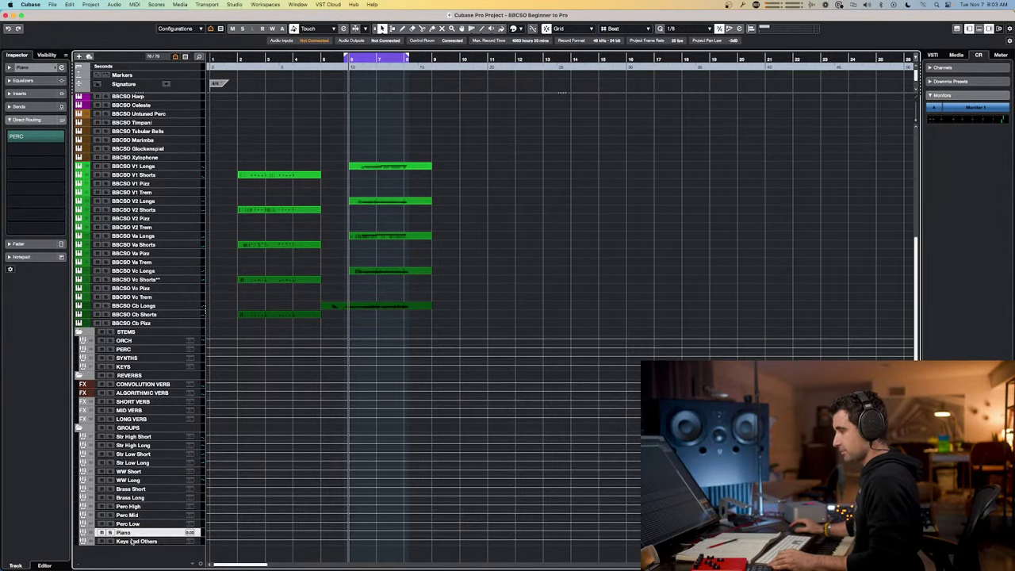
- Route the Harp and Celeste channels together to the Keys and Others group in the MixConsole with temporary linking
{"action": "key", "text": "F3"}
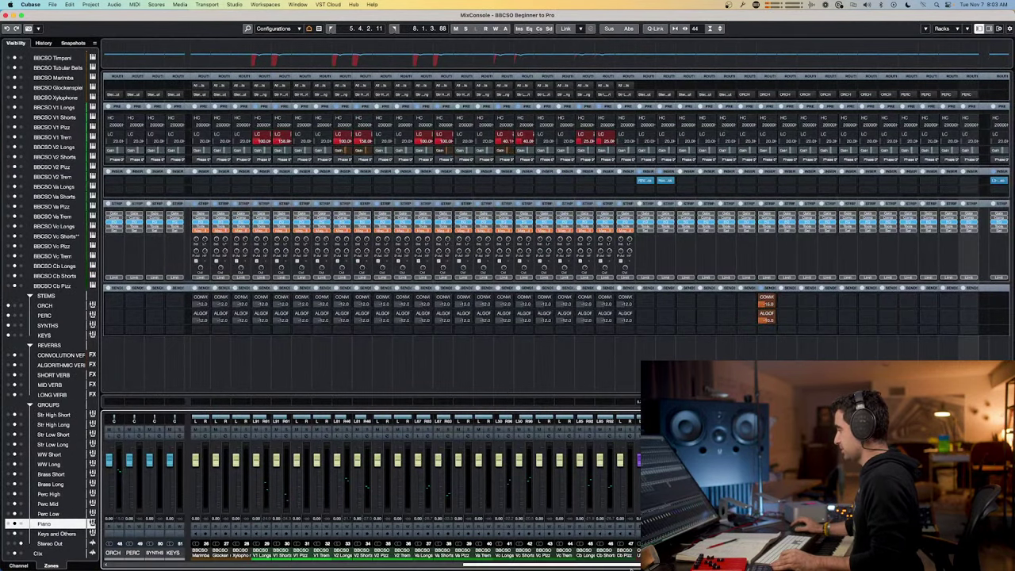
{"action": "scroll", "coordinate": [447, 561], "scroll_direction": "left", "scroll_amount": 9}
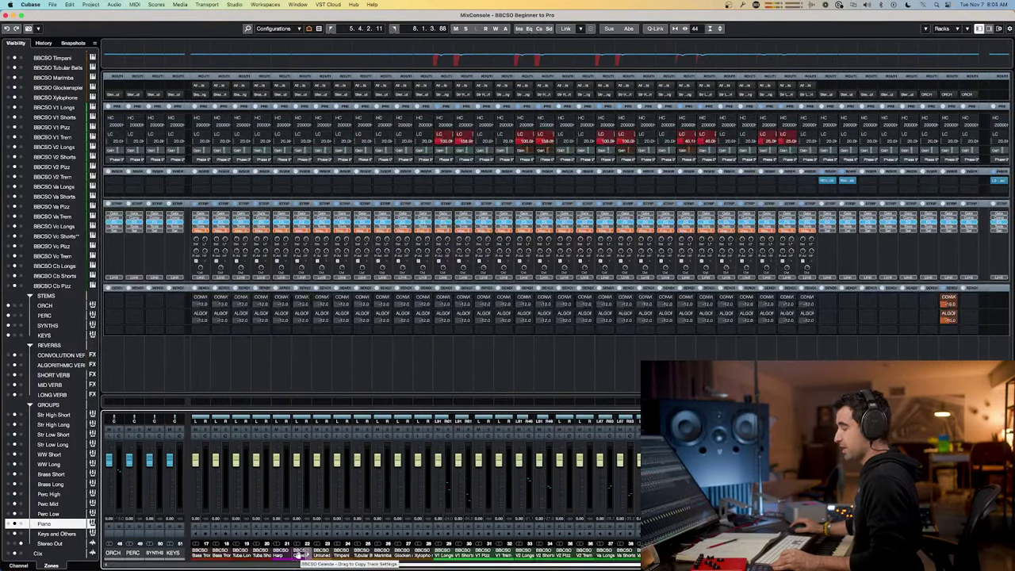
{"action": "left_click", "coordinate": [299, 555]}
{"action": "left_click", "coordinate": [281, 554]}
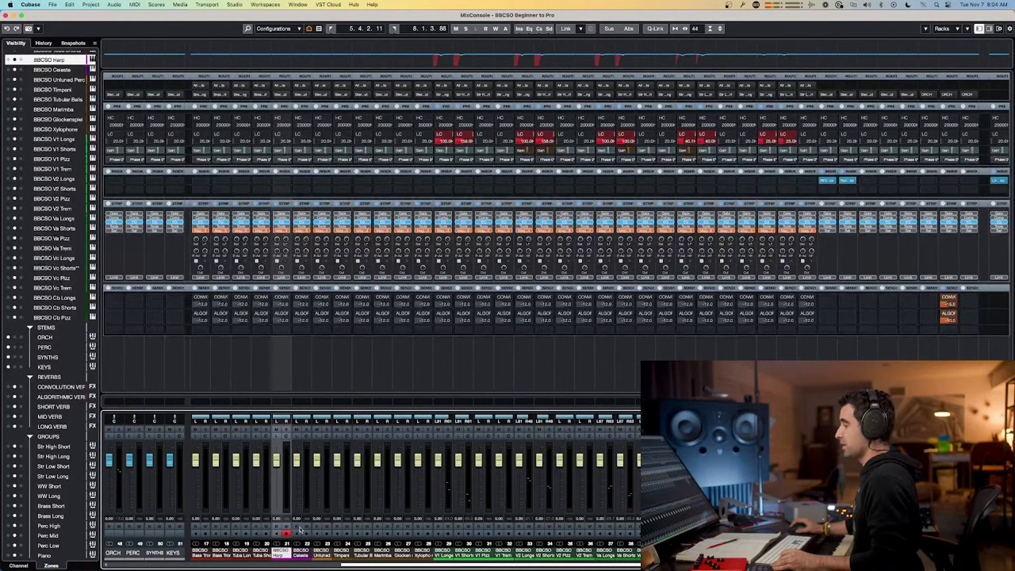
{"action": "left_click", "coordinate": [301, 555], "text": "shift"}
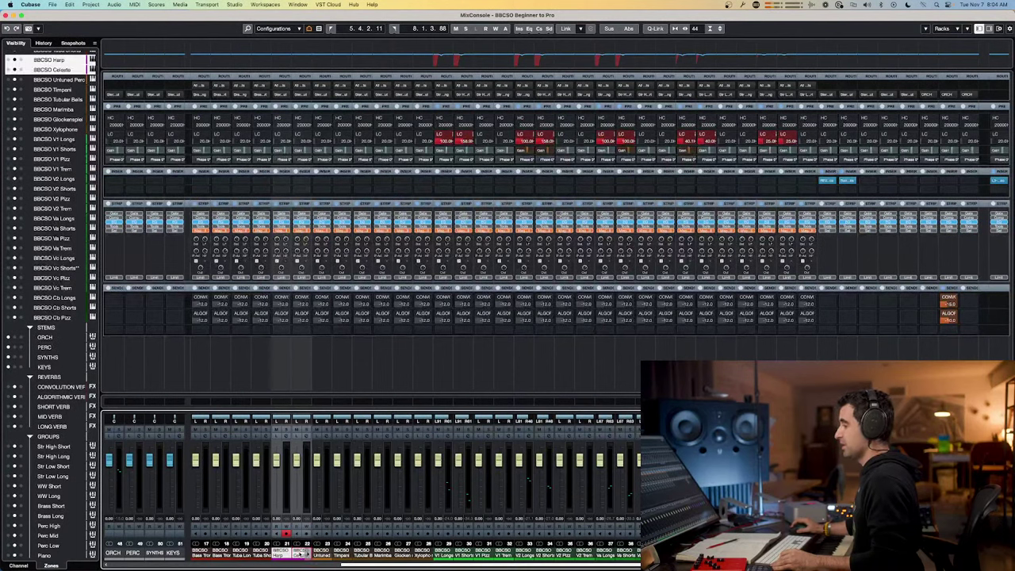
{"action": "left_click", "coordinate": [289, 96], "text": "alt+shift"}
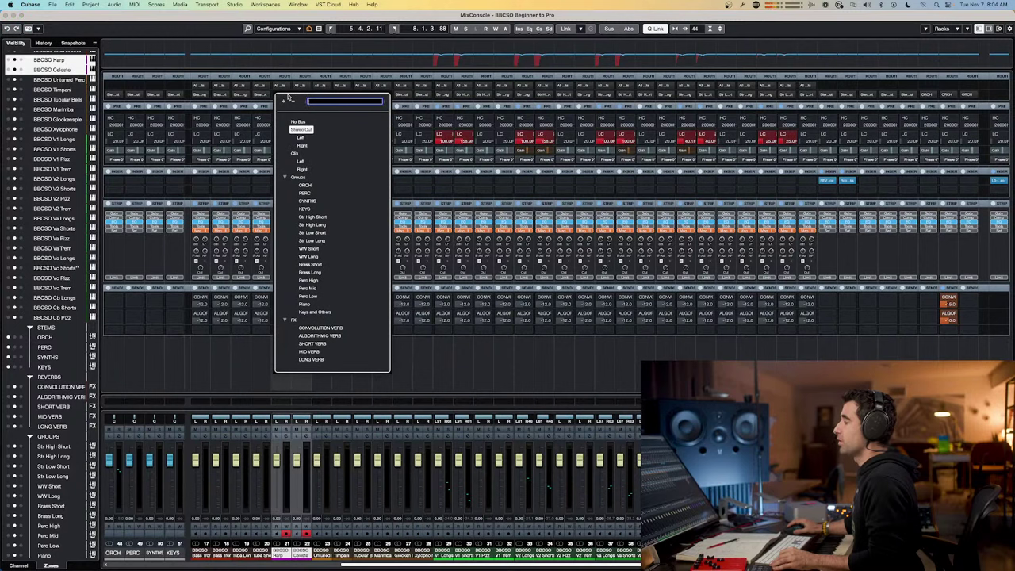
{"action": "left_click", "coordinate": [313, 312]}
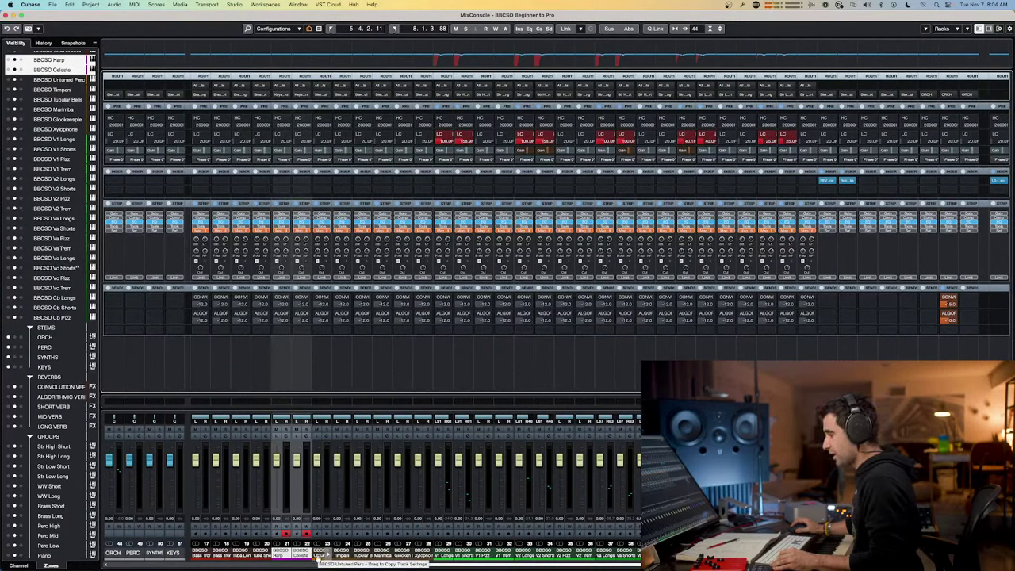
- Open the Untuned Perc channel's instrument, audition its percussion sounds and close the instrument window
{"action": "left_click", "coordinate": [319, 554]}
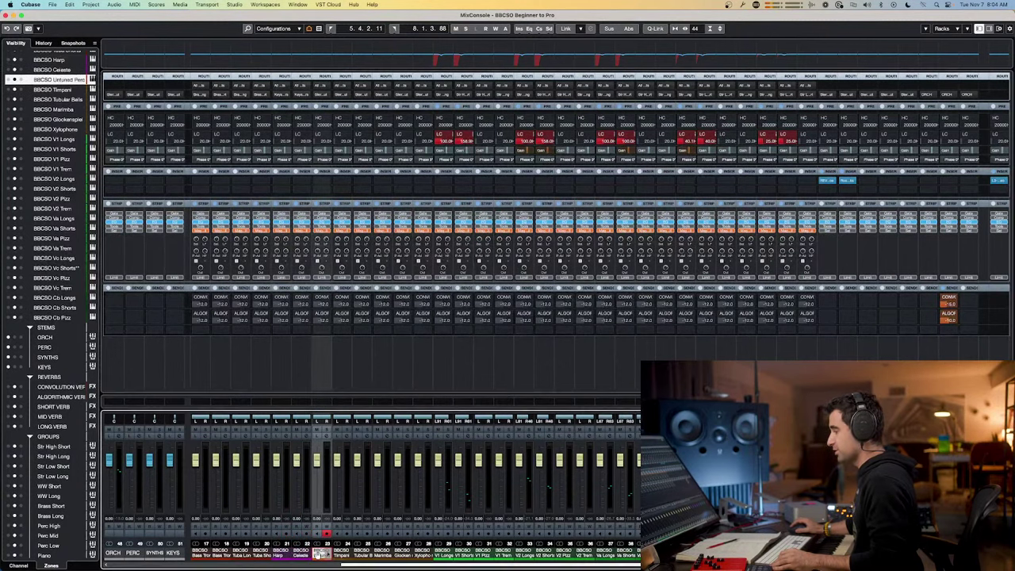
{"action": "left_click", "coordinate": [319, 554]}
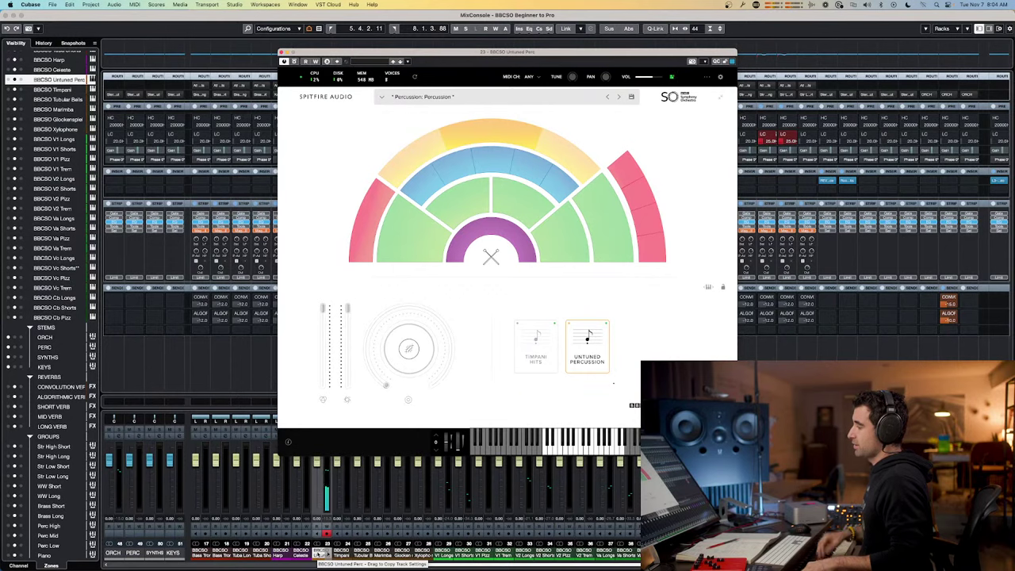
{"action": "left_click", "coordinate": [281, 53]}
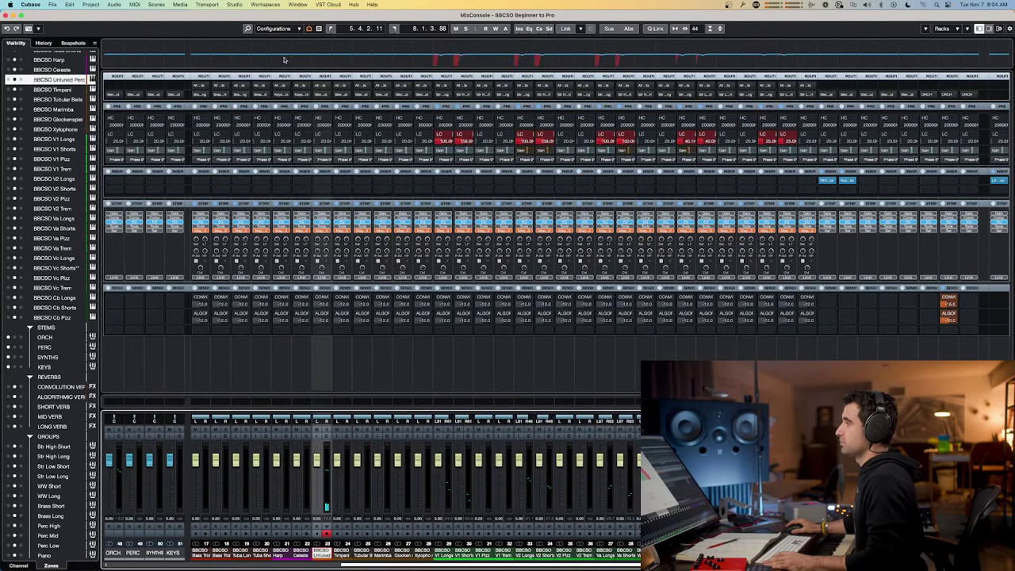
{"action": "left_click", "coordinate": [228, 386]}
- Duplicate the BBCSO Untuned Perc track in the project and rename the original Untuned Perc (high)
{"action": "key", "text": "F3"}
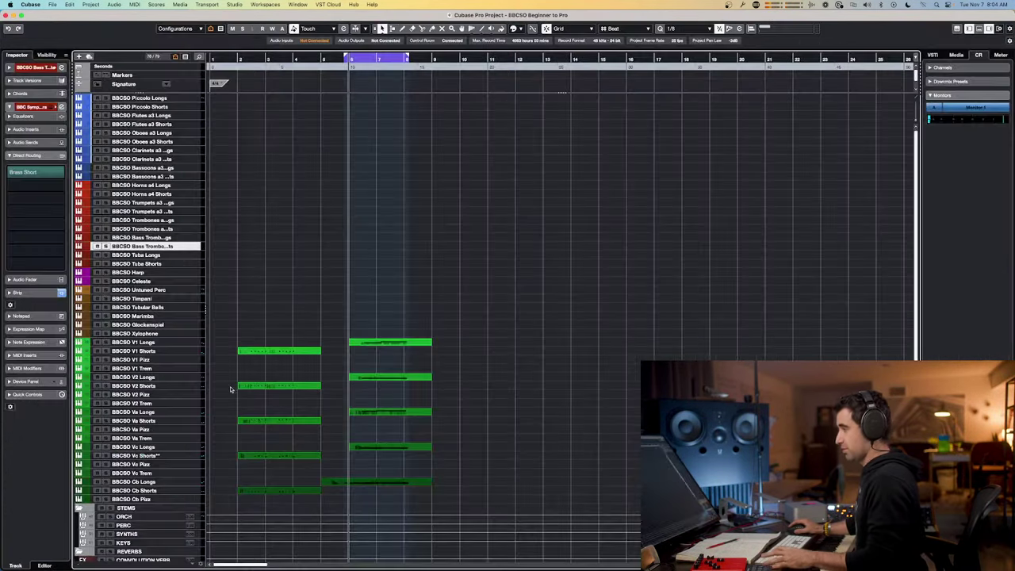
{"action": "left_click", "coordinate": [147, 291]}
{"action": "key", "text": "super+d"}
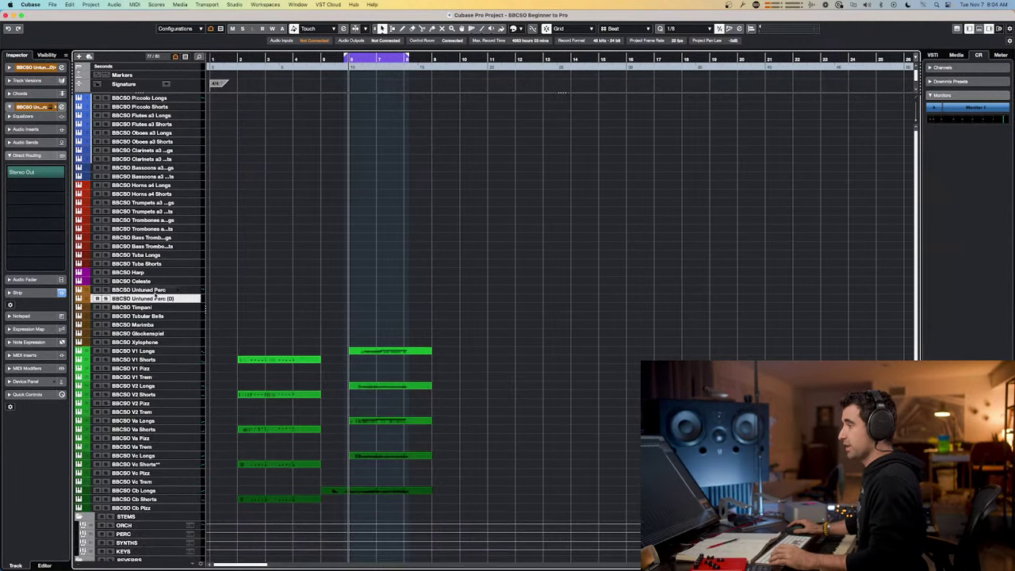
{"action": "double_click", "coordinate": [156, 291]}
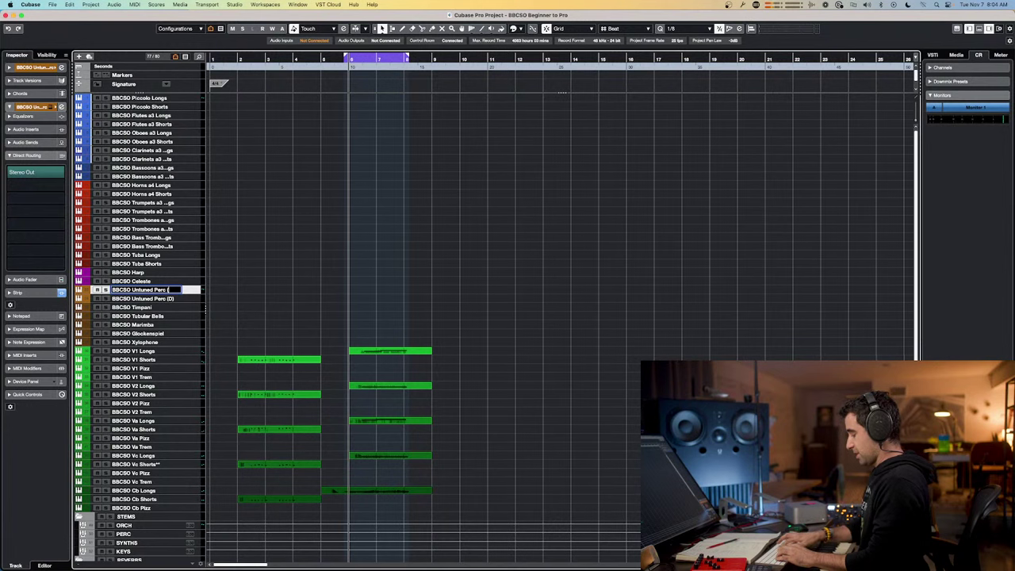
{"action": "type", "text": "(high)"}
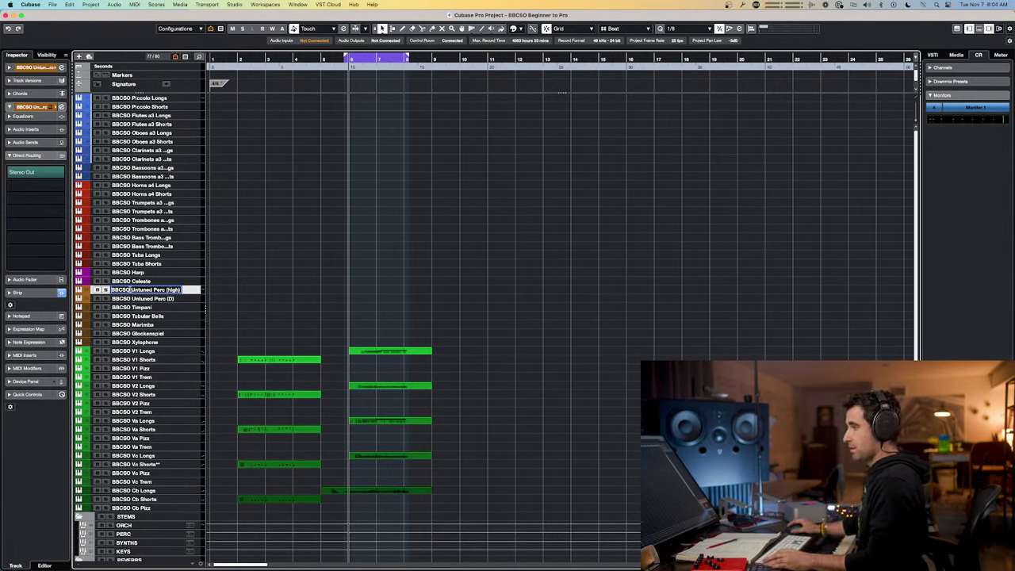
{"action": "left_click_drag", "start_coordinate": [129, 290], "coordinate": [111, 290]}
{"action": "key", "text": "BackSpace"}
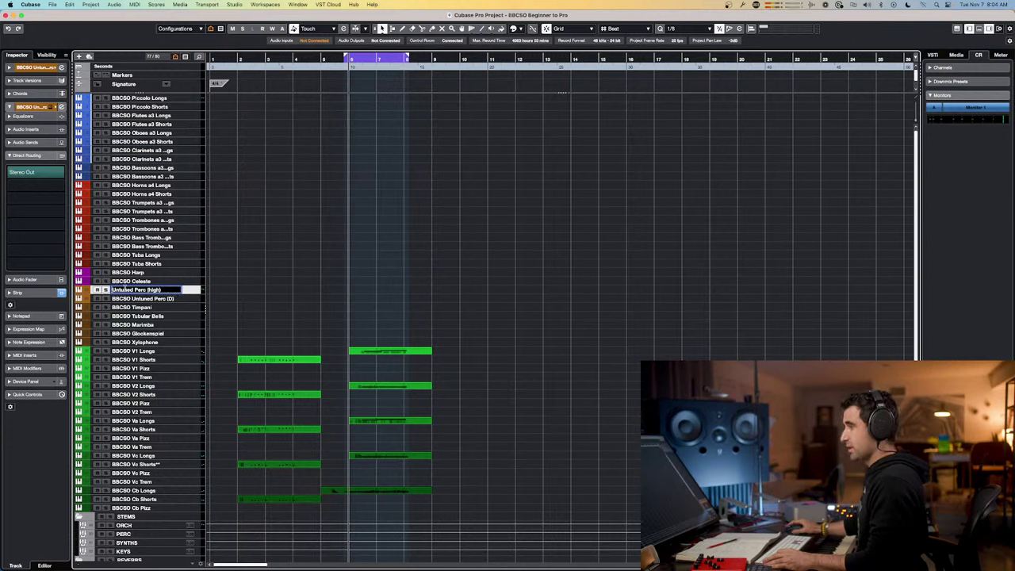
- Rename the duplicated untuned percussion track Untuned Perc (low), reusing the copied name of the high track
{"action": "key", "text": "super+a"}
{"action": "key", "text": "super+c"}
{"action": "key", "text": "Tab"}
{"action": "key", "text": "super+v"}
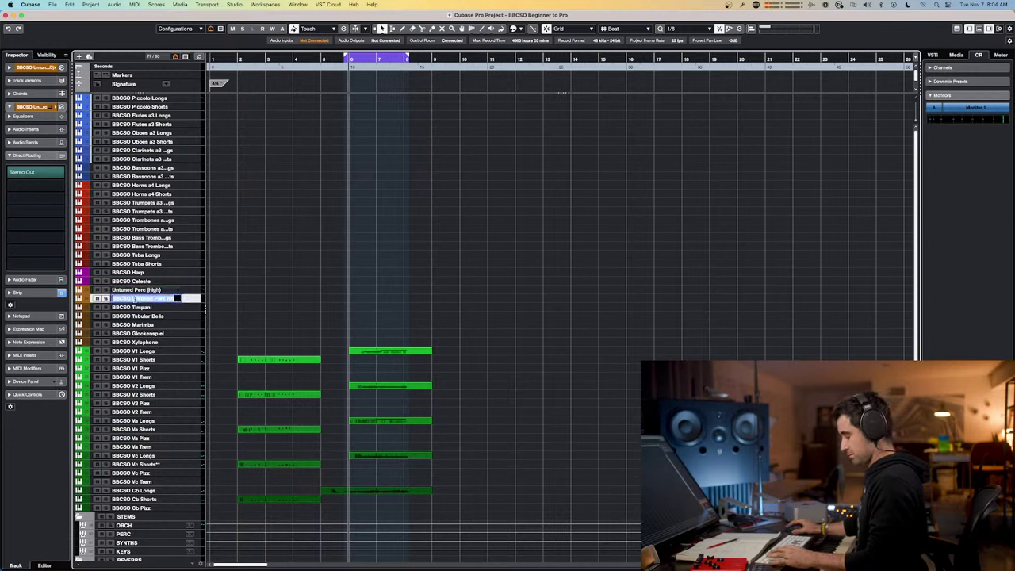
{"action": "left_click_drag", "start_coordinate": [159, 298], "coordinate": [147, 298]}
{"action": "type", "text": "low"}
{"action": "key", "text": "Return"}
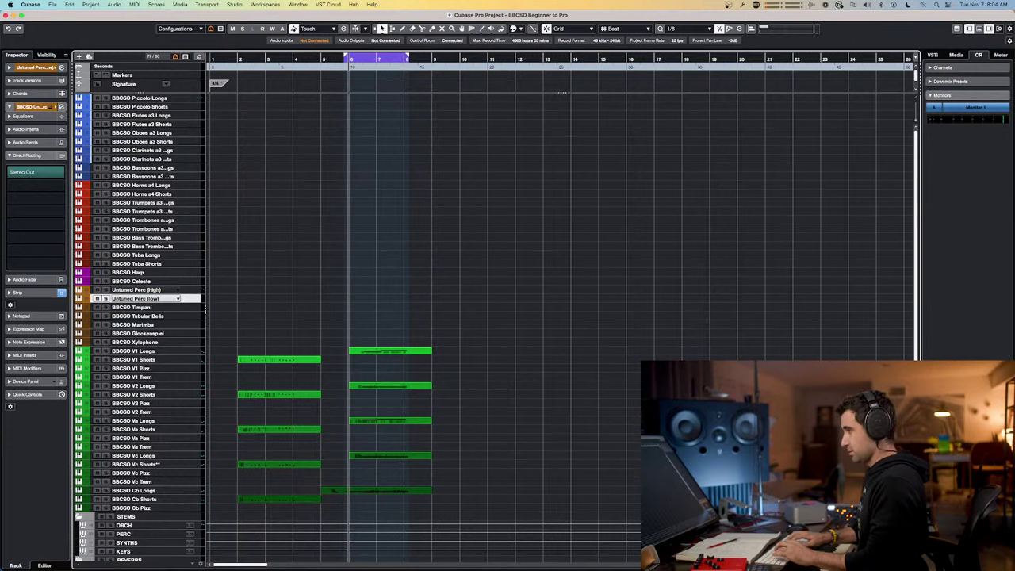
- Audition the two Untuned Perc tracks and route the Untuned Perc (high) channel to the Perc High group
{"action": "left_click", "coordinate": [156, 290]}
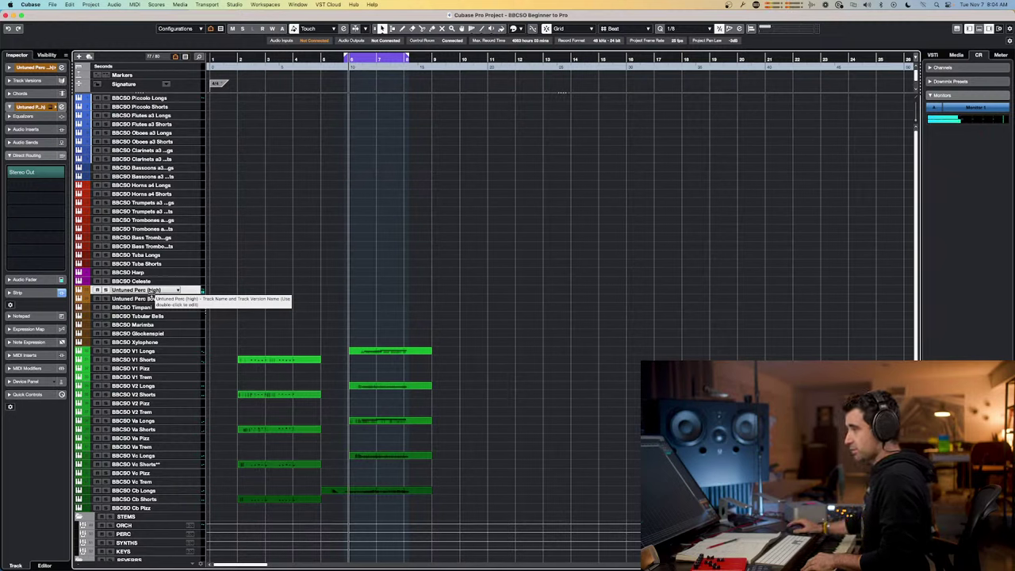
{"action": "left_click", "coordinate": [149, 299]}
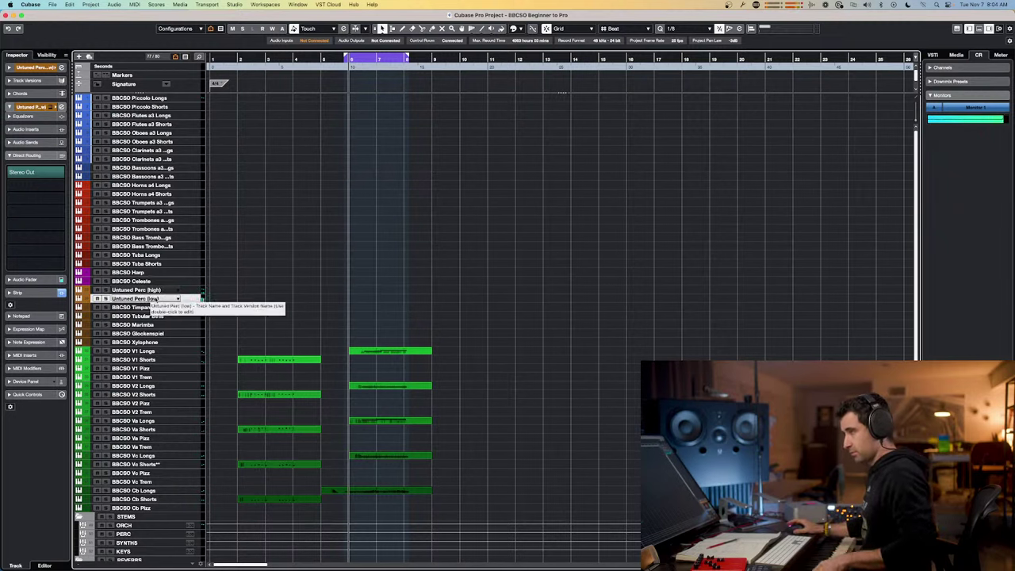
{"action": "left_click", "coordinate": [167, 291]}
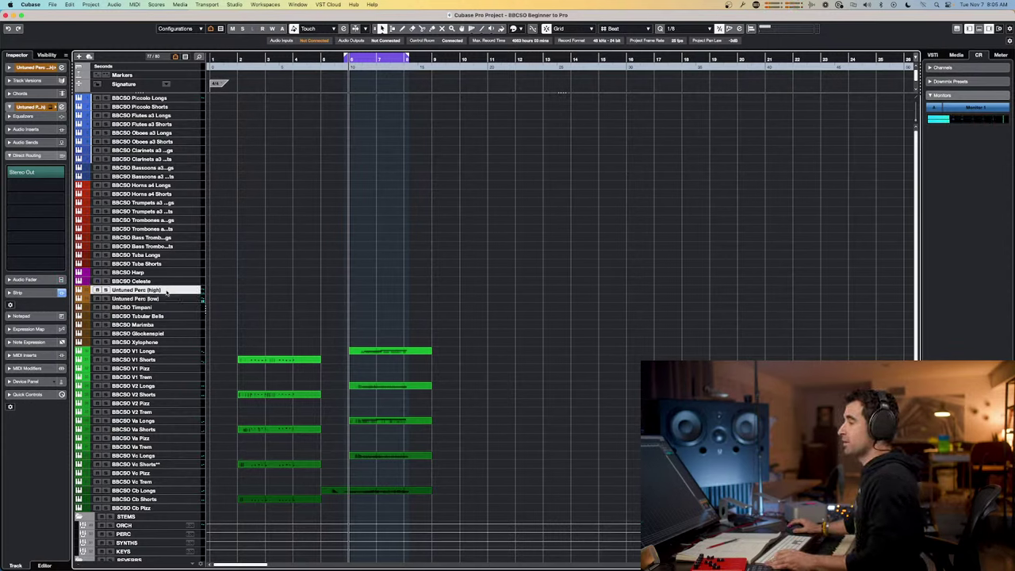
{"action": "key", "text": "F3"}
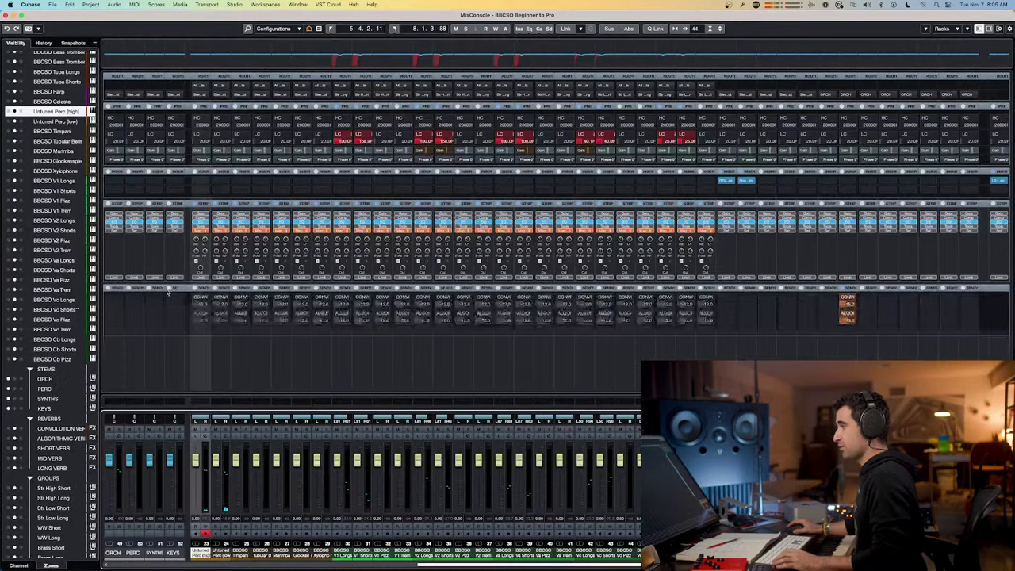
{"action": "left_click", "coordinate": [205, 96]}
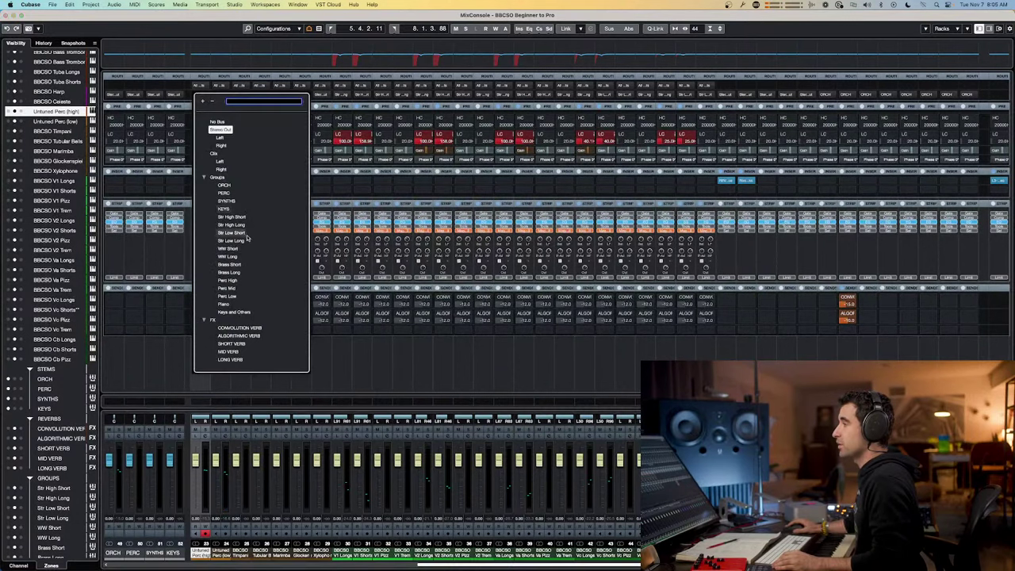
{"action": "left_click", "coordinate": [236, 282]}
- Route the Untuned Perc (low) channel to the Perc Low group in the MixConsole
{"action": "key", "text": "Down"}
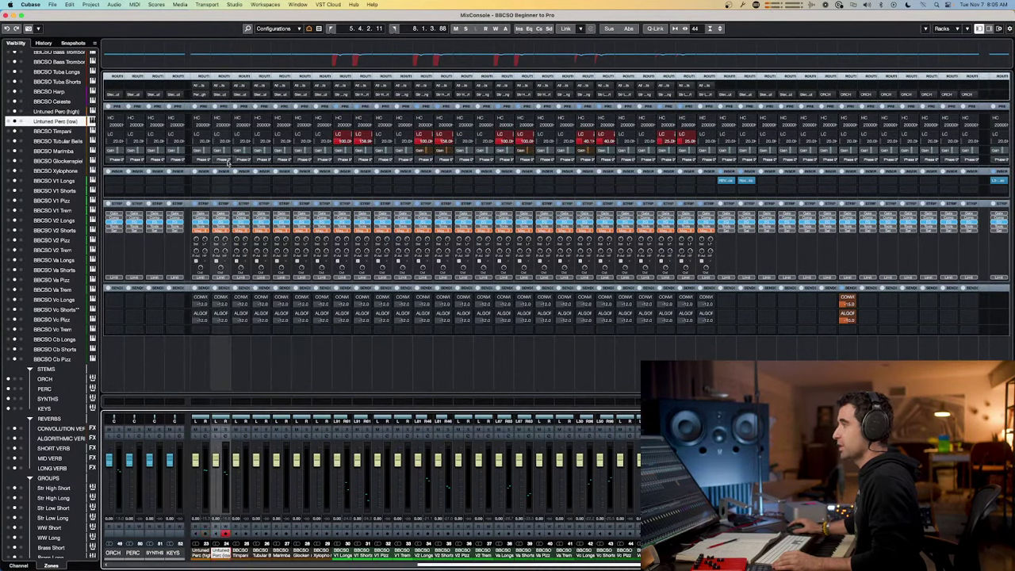
{"action": "left_click", "coordinate": [223, 95]}
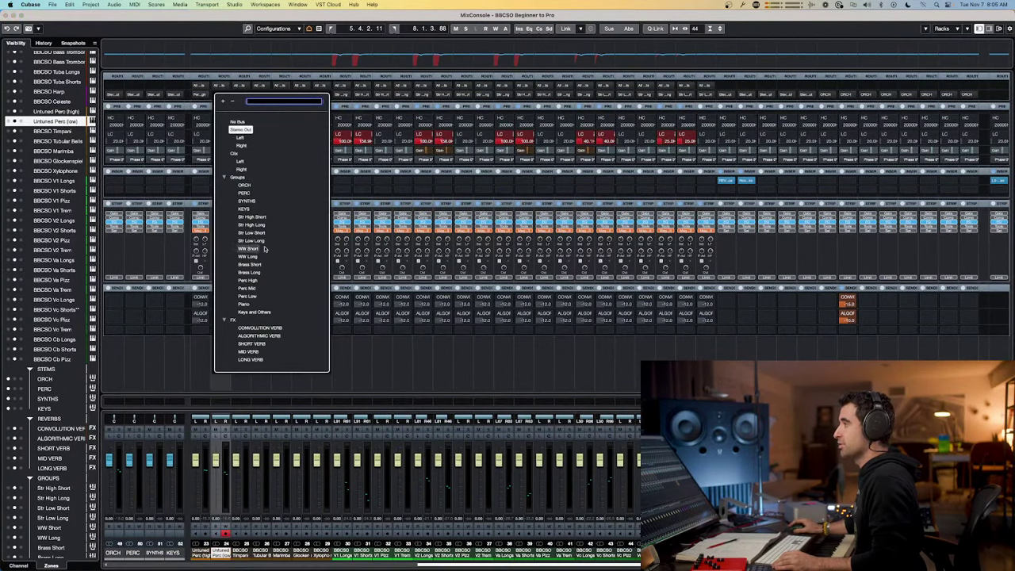
{"action": "left_click", "coordinate": [247, 296]}
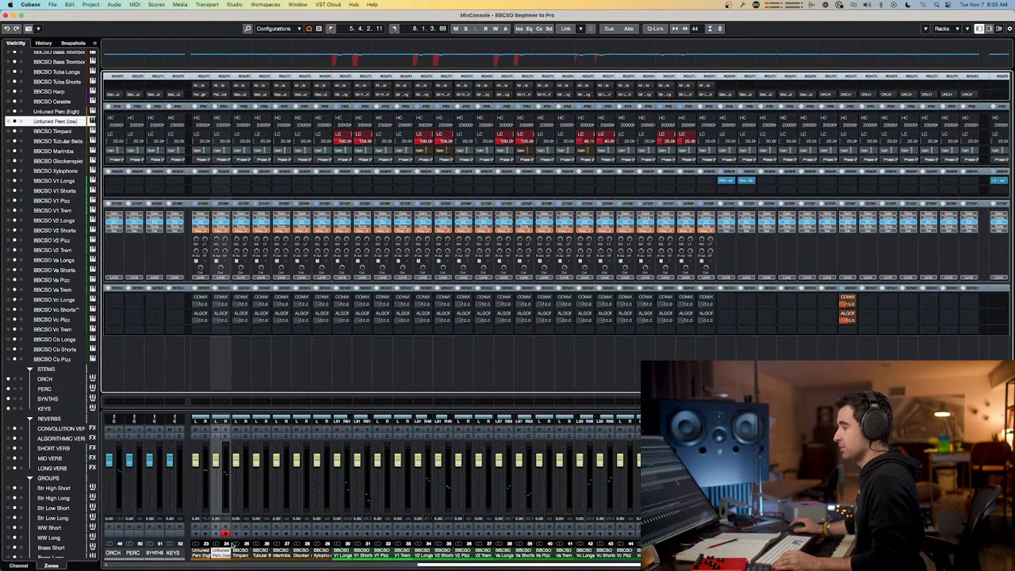
- Audition the Timpani, Tubular Bells, Marimba and Glockenspiel channels to judge which group each belongs in
{"action": "left_click", "coordinate": [240, 554]}
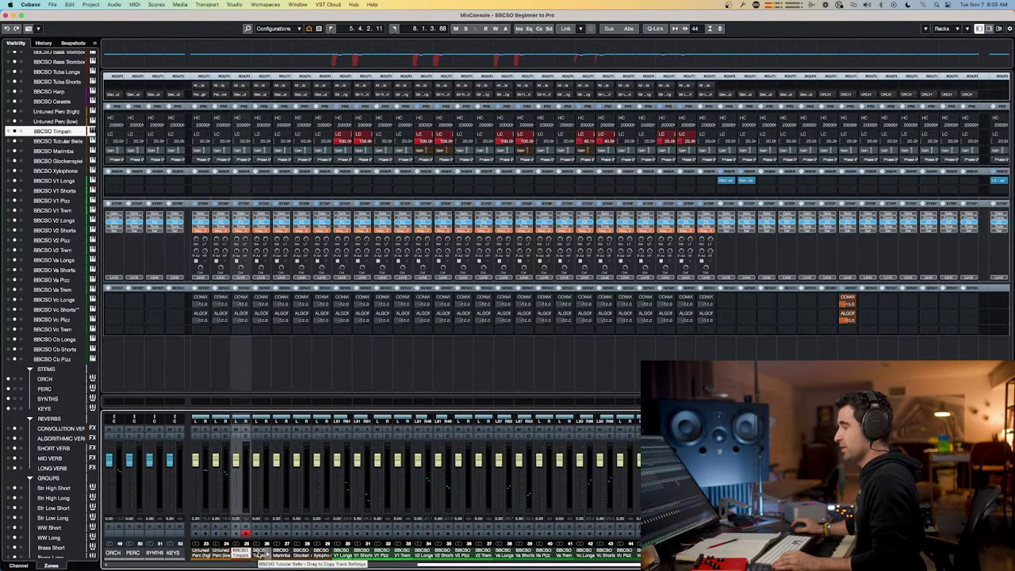
{"action": "left_click", "coordinate": [259, 554]}
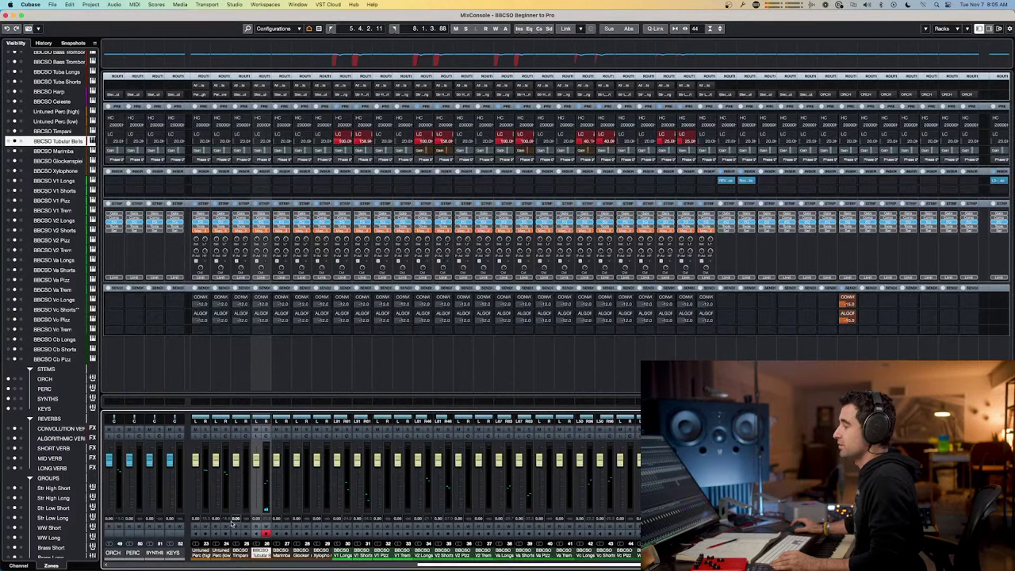
{"action": "left_click", "coordinate": [241, 554]}
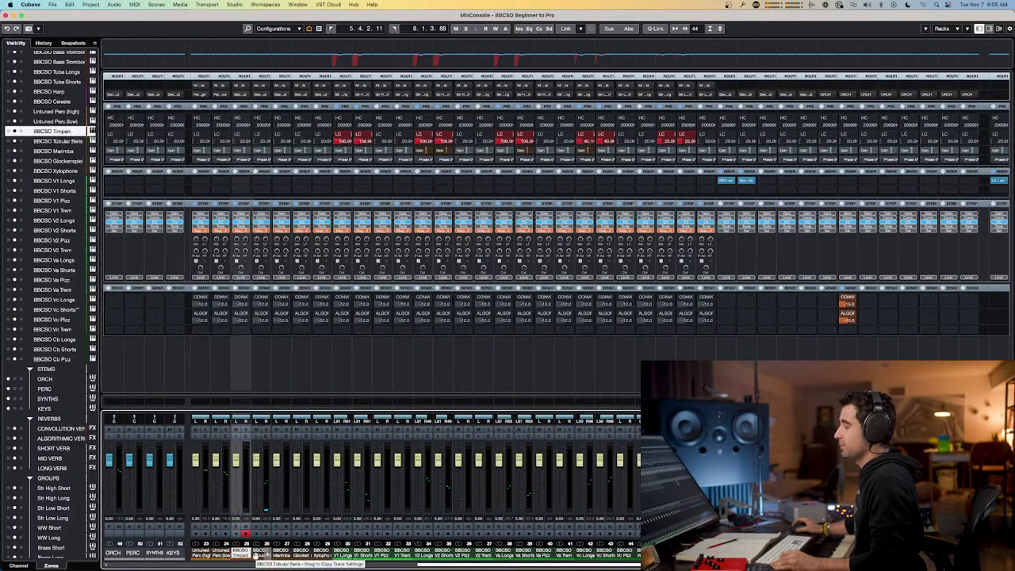
{"action": "left_click", "coordinate": [281, 547]}
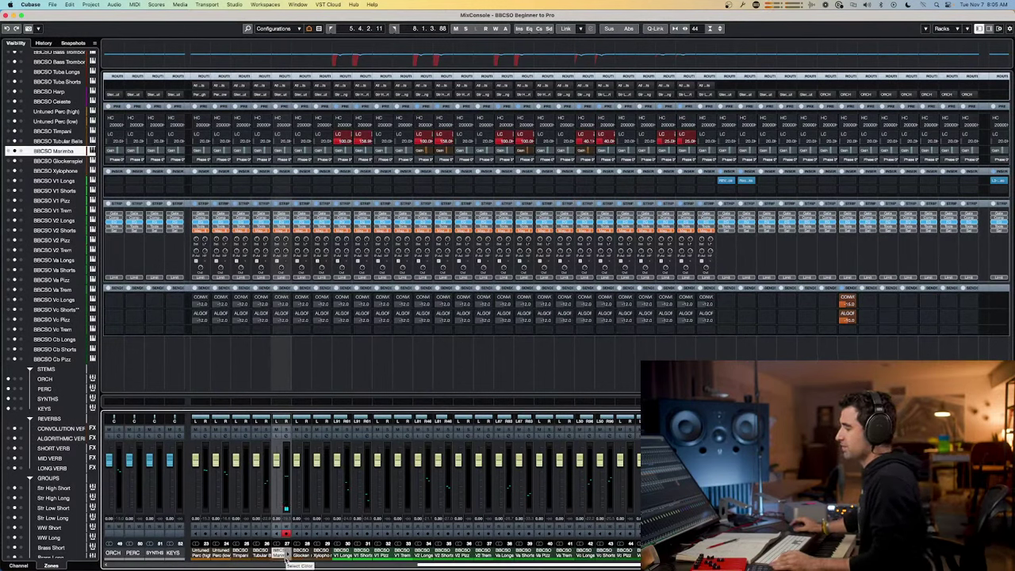
{"action": "left_click", "coordinate": [299, 555]}
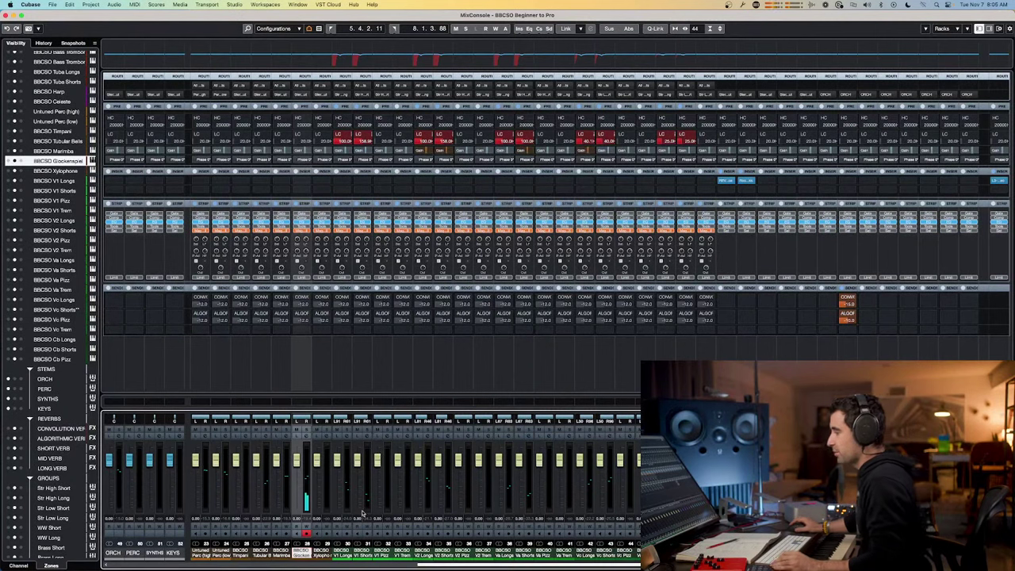
- Route the Marimba, Glockenspiel and Xylophone channels together to the Keys and Others group
{"action": "key", "text": "Down"}
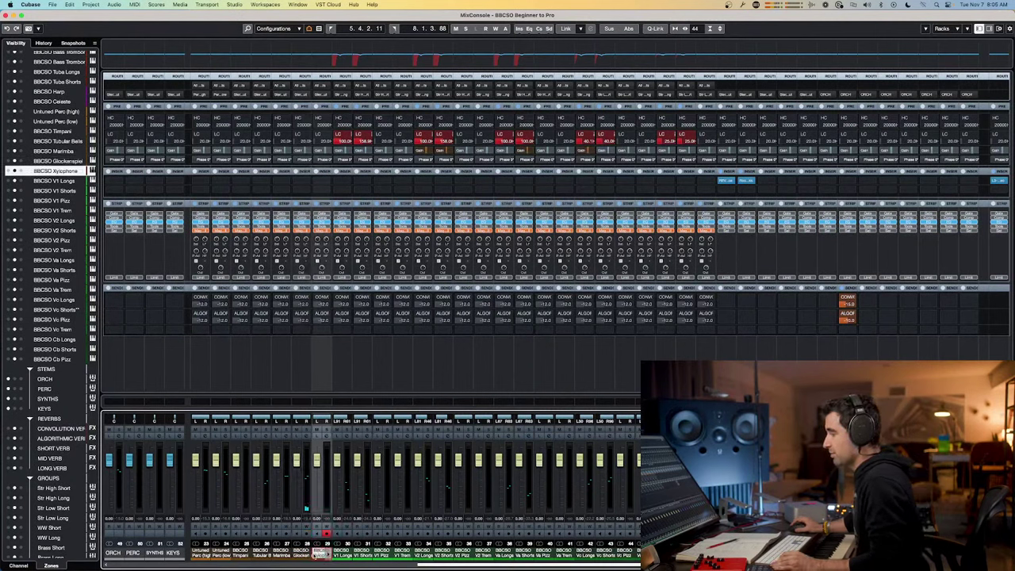
{"action": "left_click", "coordinate": [268, 556], "text": "shift"}
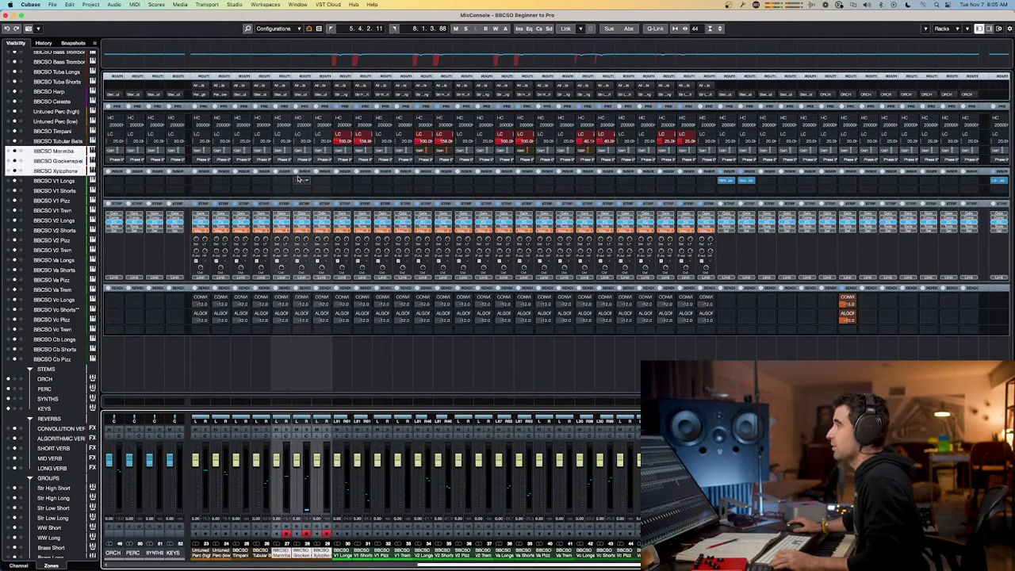
{"action": "left_click", "coordinate": [290, 95], "text": "alt+shift"}
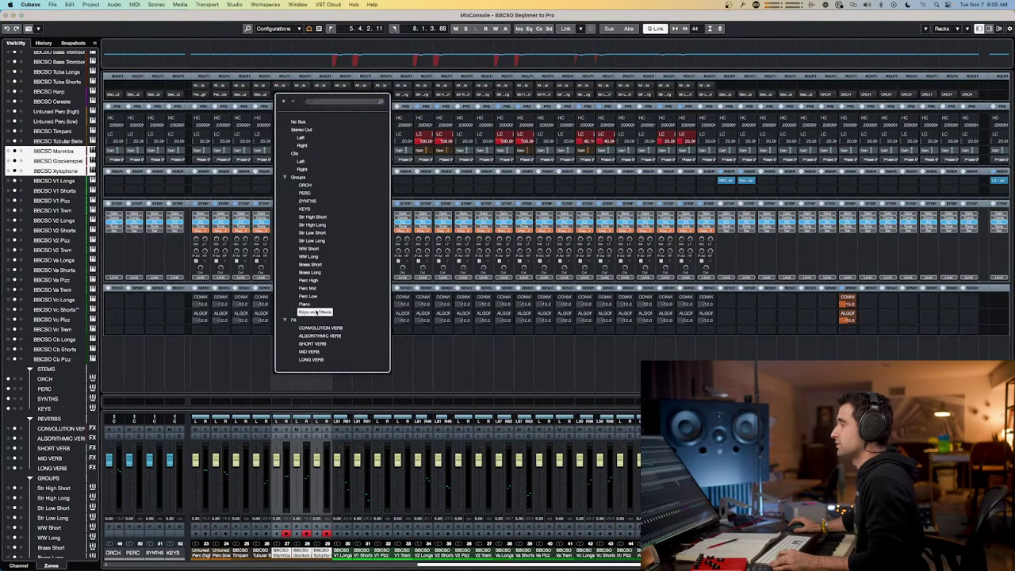
{"action": "left_click", "coordinate": [315, 312]}
- Route the BBCSO Tubular Bells channel to the Perc Mid group
{"action": "left_click", "coordinate": [260, 553]}
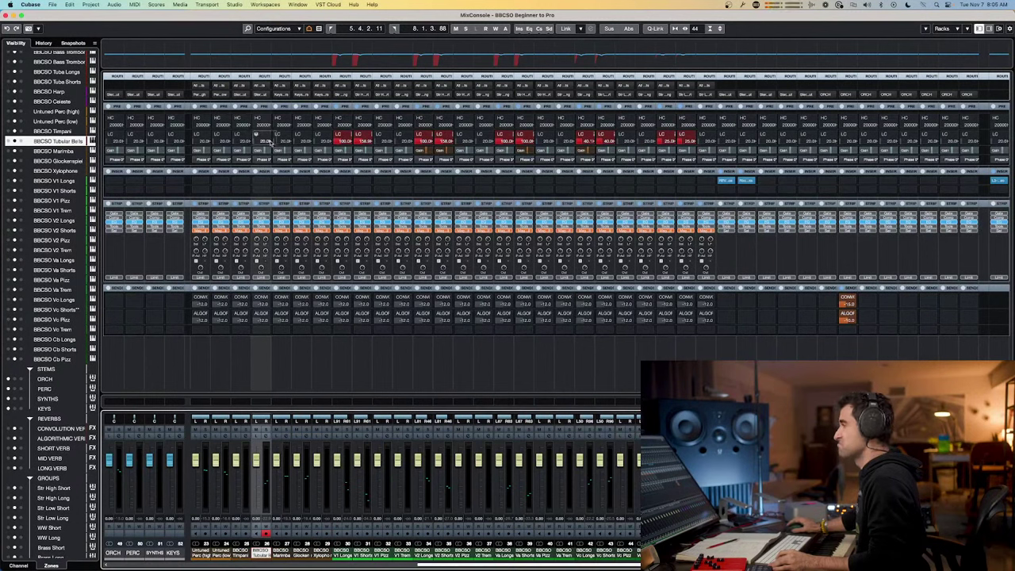
{"action": "key", "text": "alt+shift"}
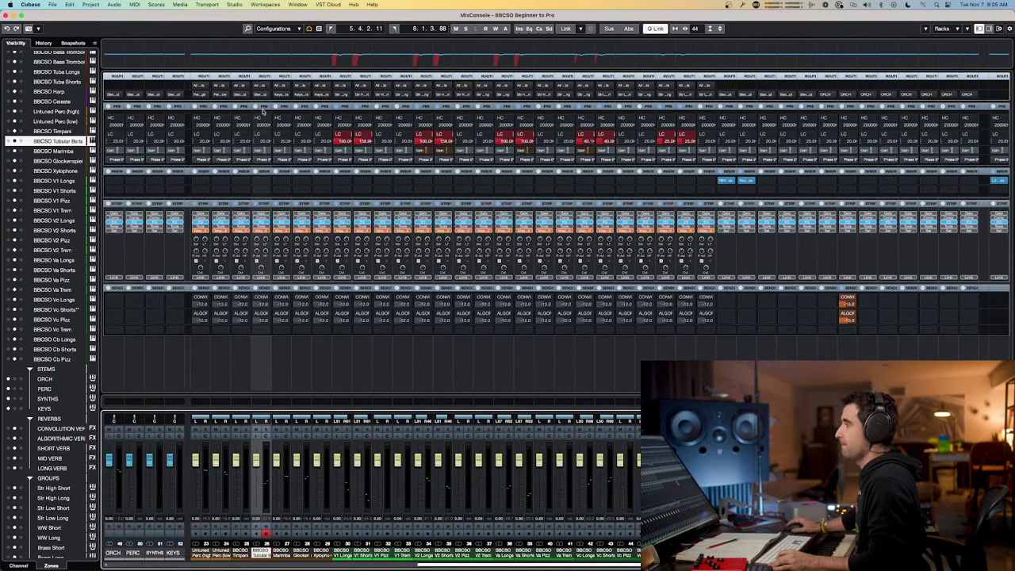
{"action": "left_click", "coordinate": [261, 94]}
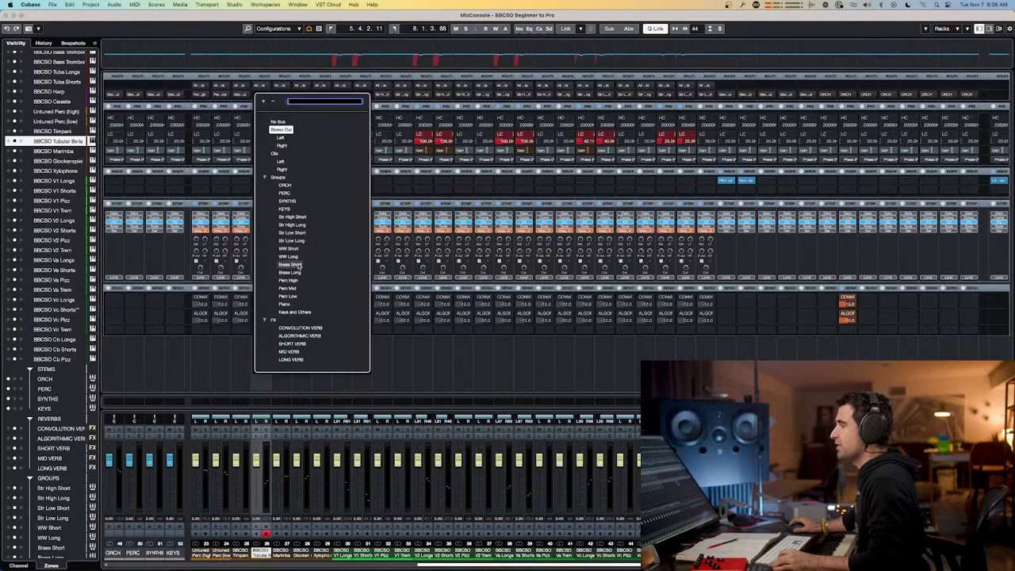
{"action": "left_click", "coordinate": [299, 289]}
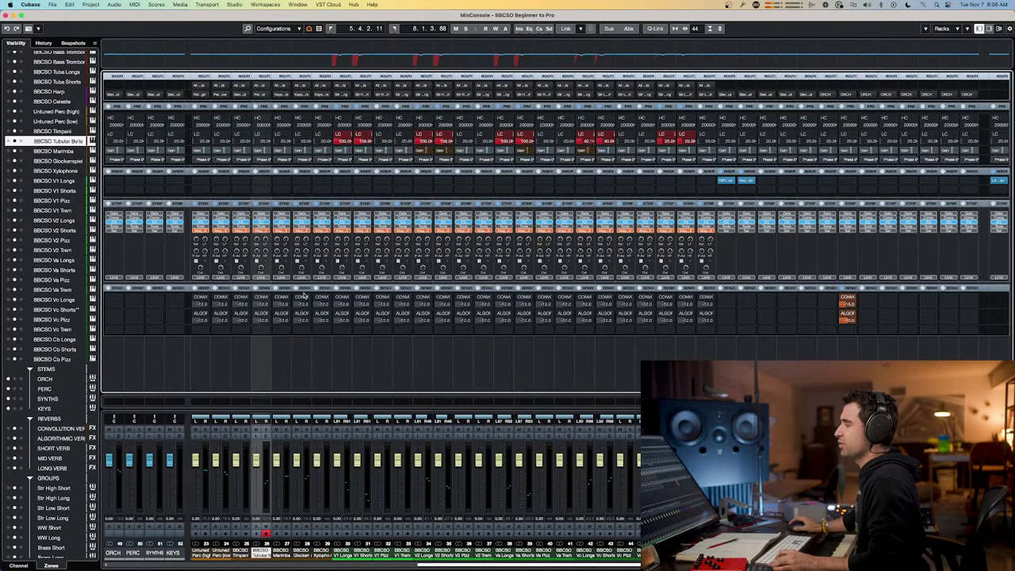
- Route the BBCSO Timpani channel to the Perc Low group
{"action": "left_click", "coordinate": [241, 553]}
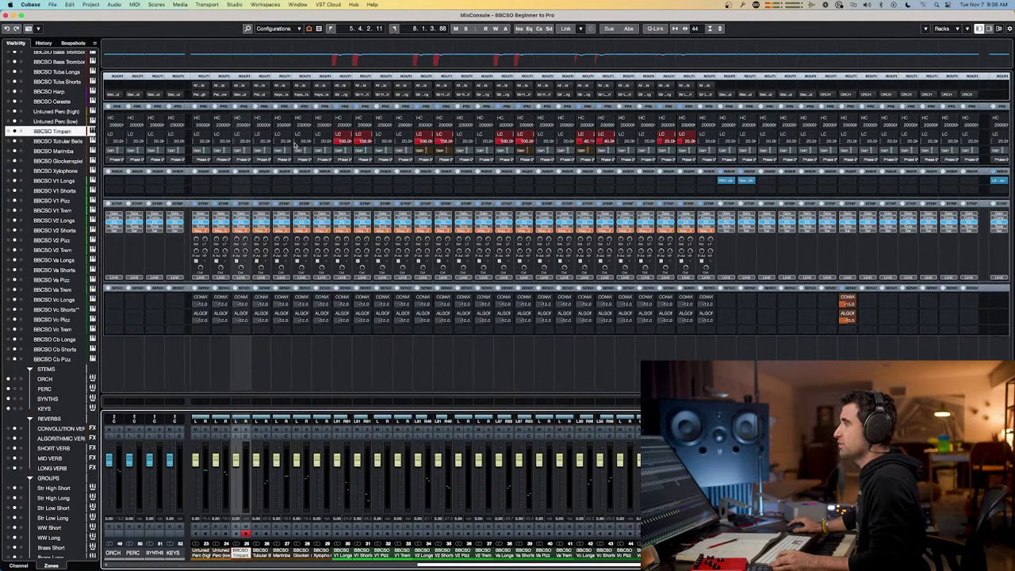
{"action": "left_click", "coordinate": [248, 93], "text": "alt+shift"}
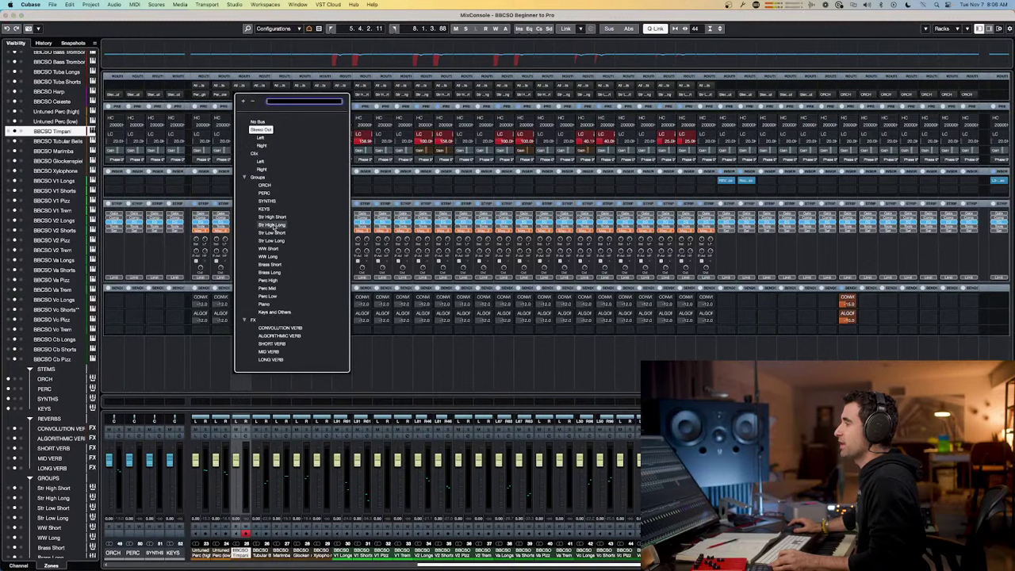
{"action": "left_click", "coordinate": [271, 290], "text": "alt+shift"}
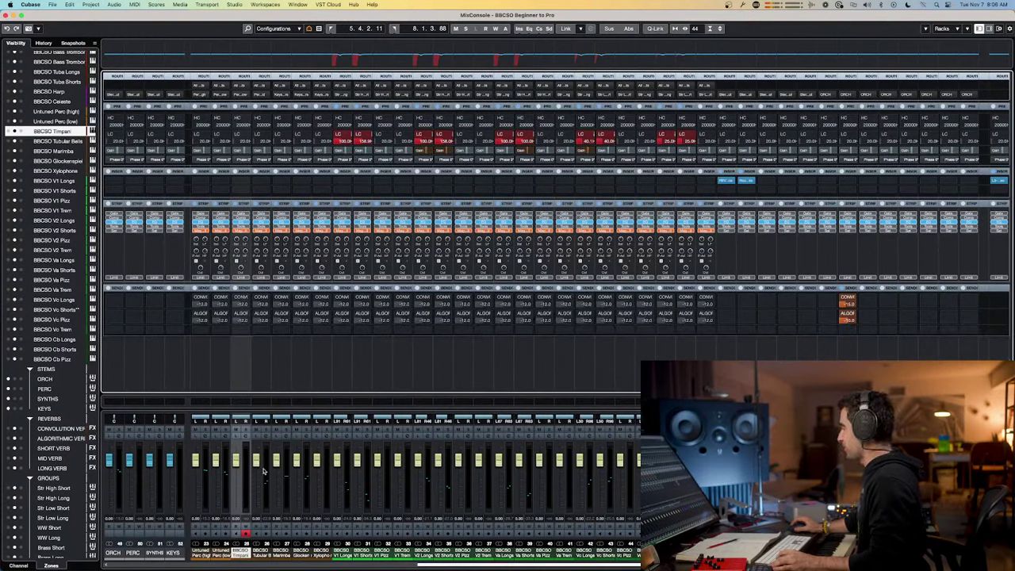
- Return to the project's track list and audition the untuned and tuned percussion tracks, checking the group and stem each one feeds
{"action": "scroll", "coordinate": [264, 564], "scroll_direction": "right", "scroll_amount": 2}
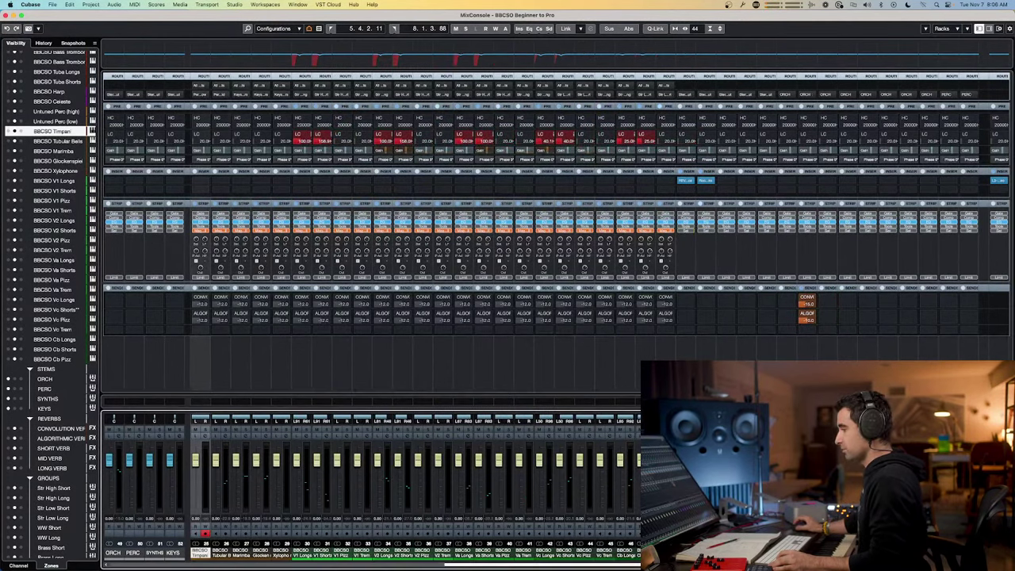
{"action": "key", "text": "F3"}
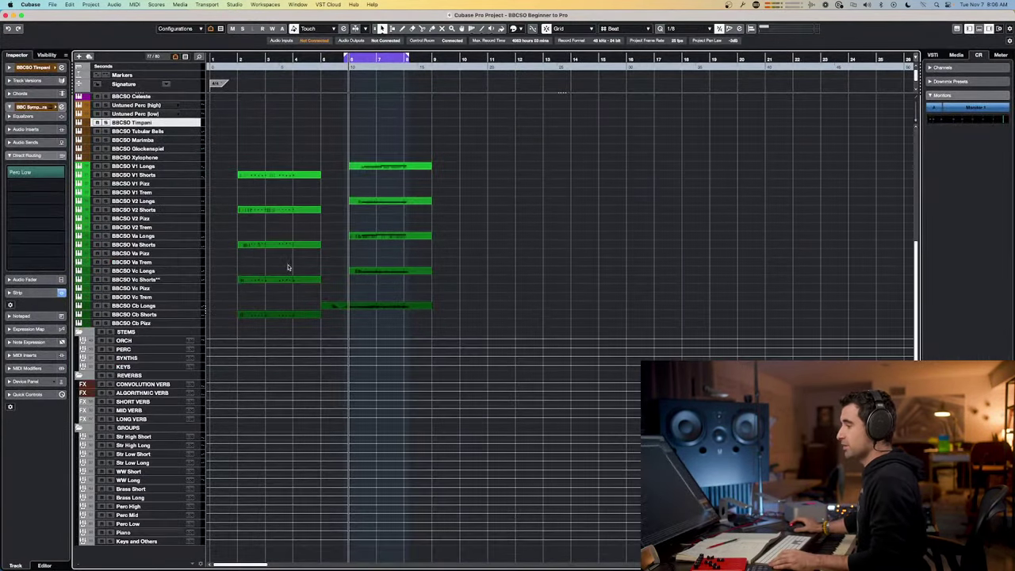
{"action": "scroll", "coordinate": [190, 230], "scroll_direction": "up", "scroll_amount": 1}
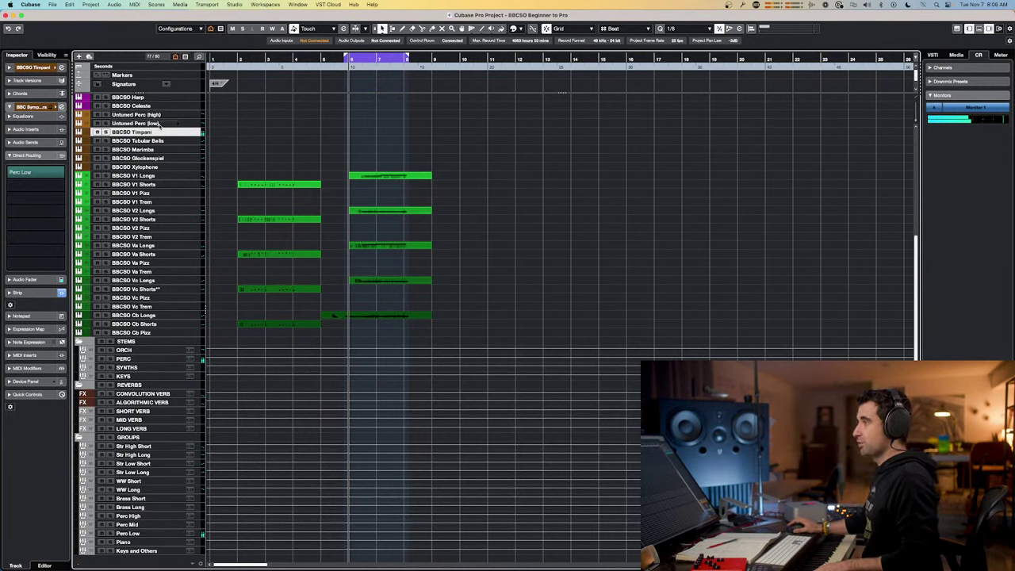
{"action": "left_click", "coordinate": [154, 123]}
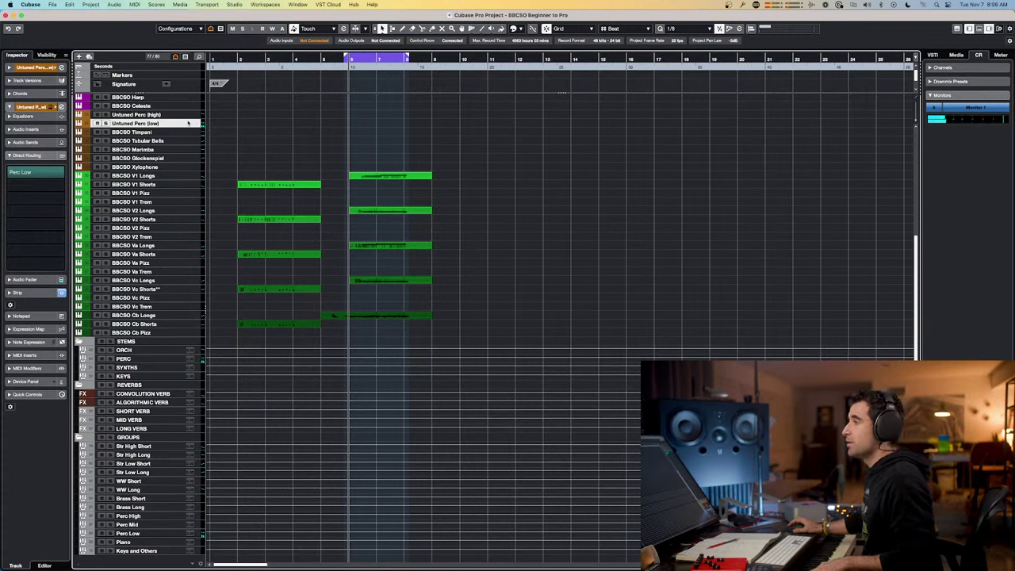
{"action": "left_click", "coordinate": [161, 115]}
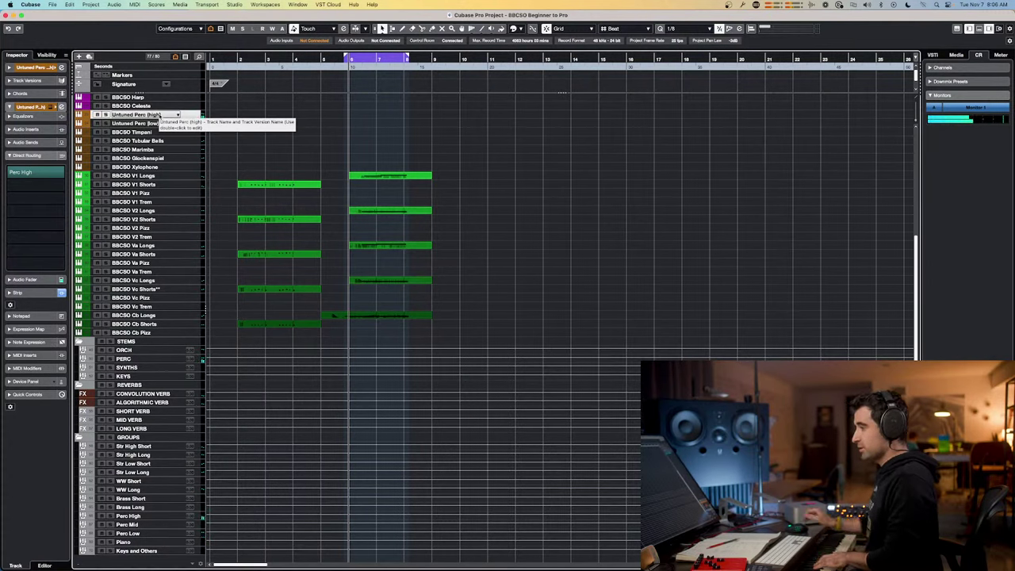
{"action": "left_click", "coordinate": [161, 141]}
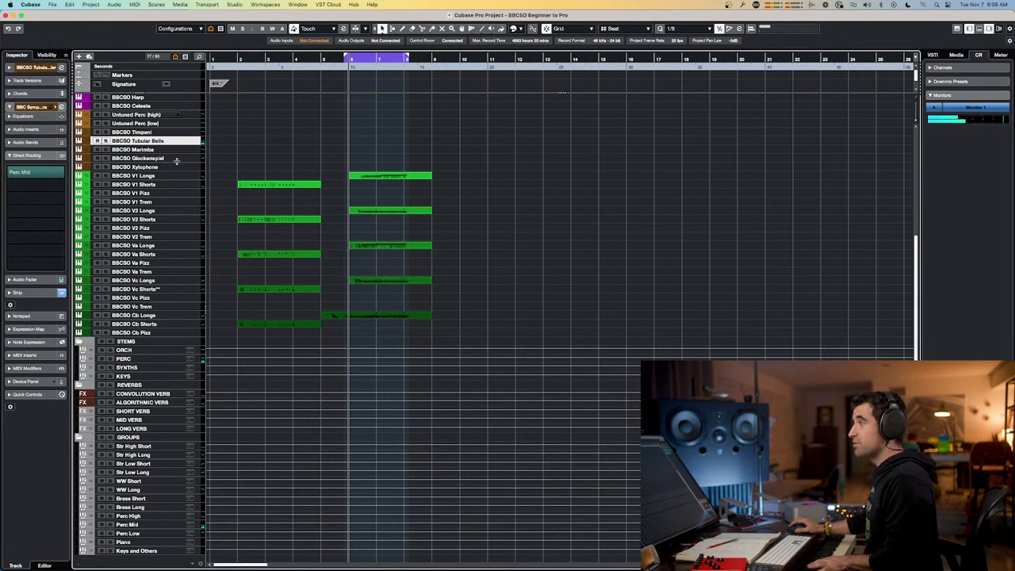
{"action": "left_click", "coordinate": [160, 166]}
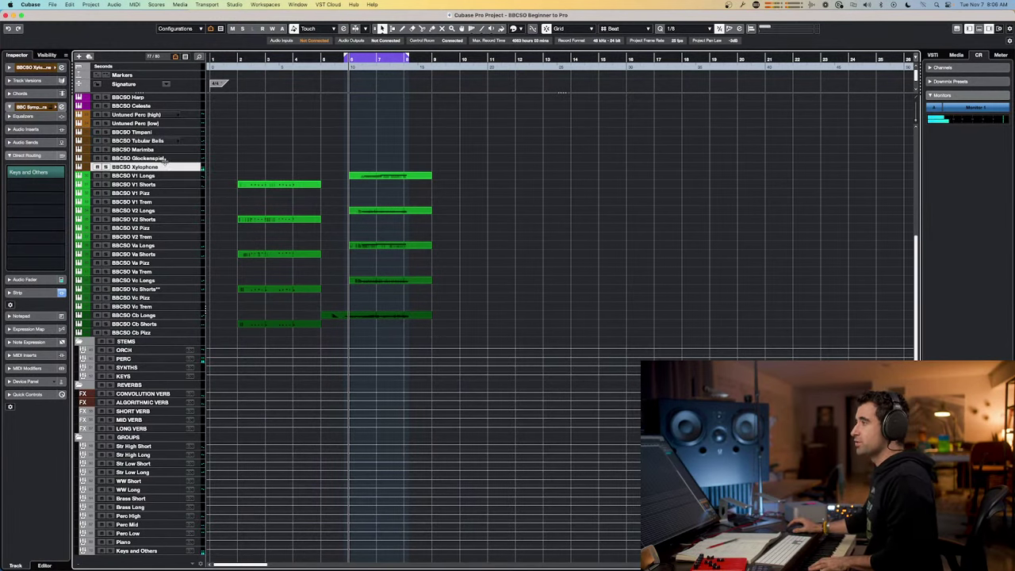
{"action": "left_click", "coordinate": [164, 158]}
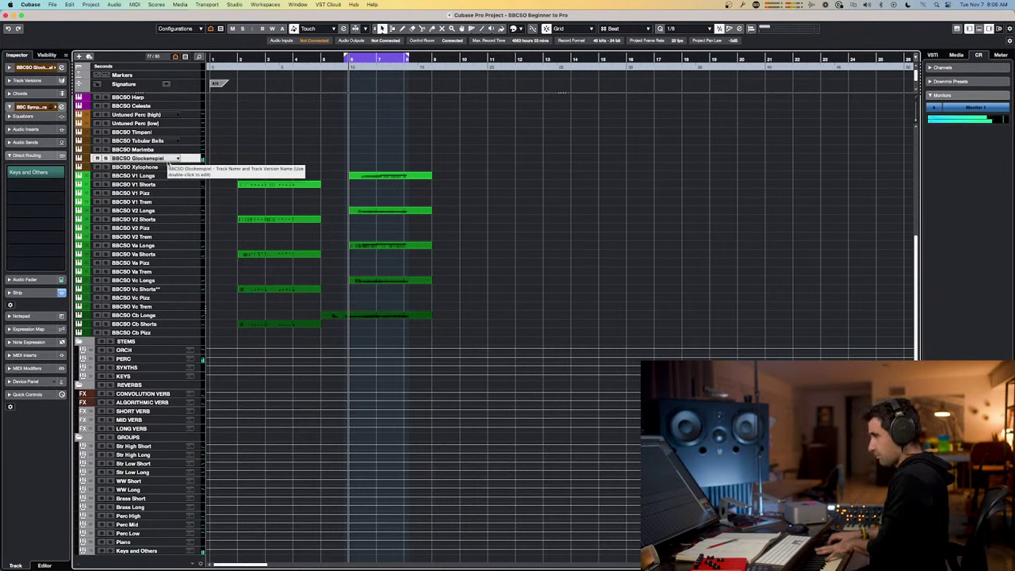
{"action": "left_click", "coordinate": [167, 149]}
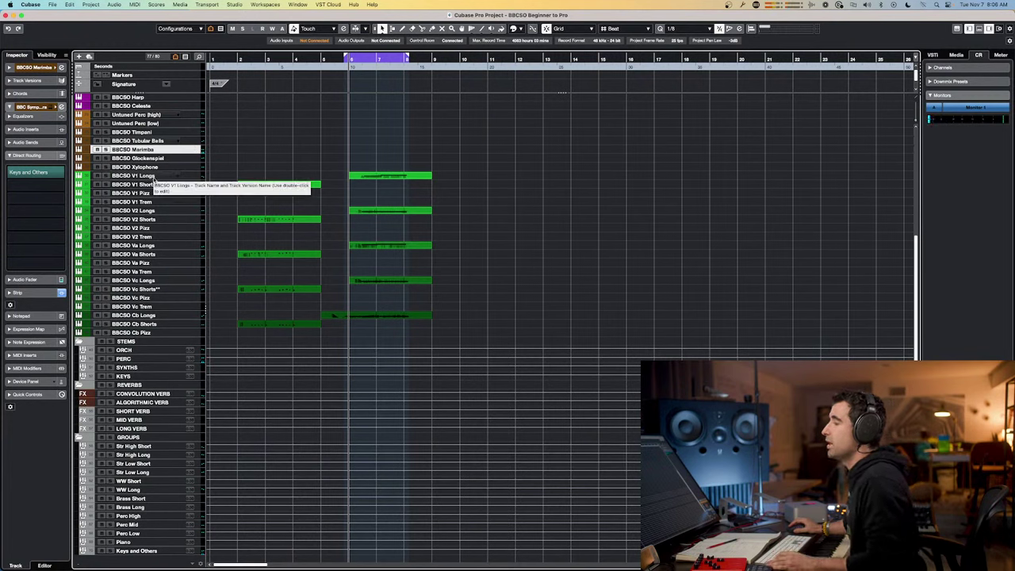
- Audition the V1 Longs, Vc Pizz, Cb Shorts and Cb Pizz string tracks to check their group routing
{"action": "left_click", "coordinate": [152, 179]}
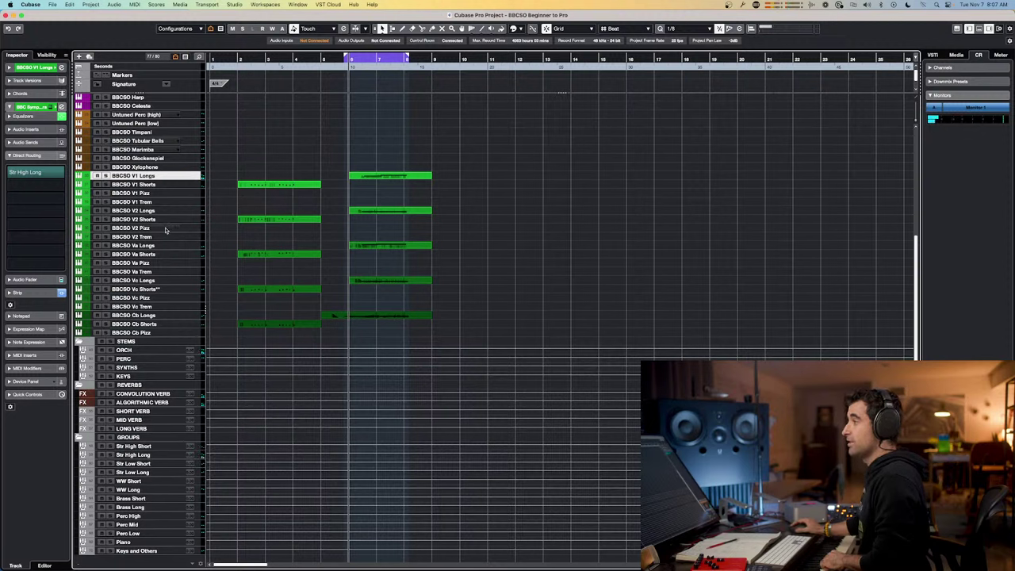
{"action": "left_click", "coordinate": [157, 298]}
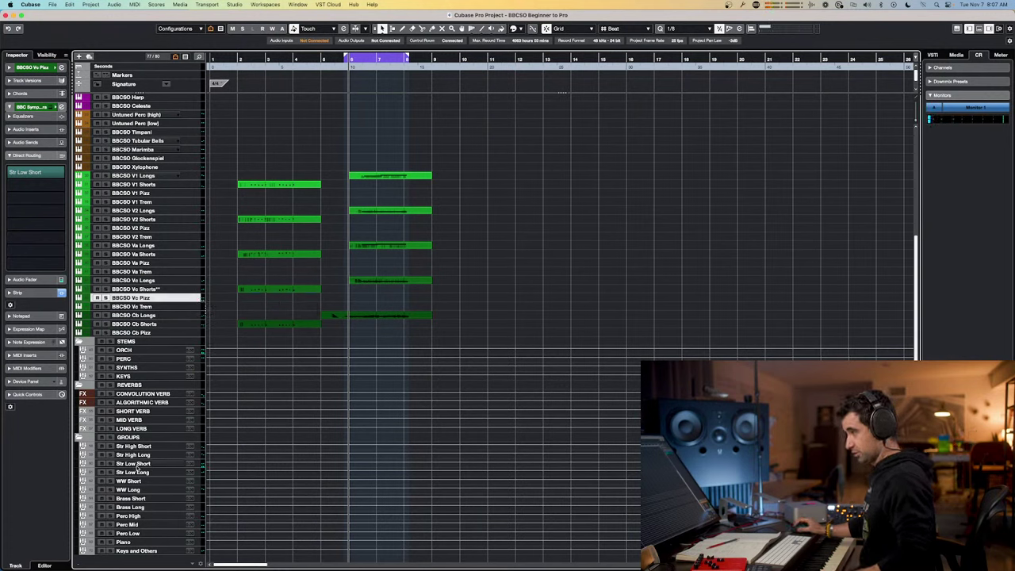
{"action": "left_click", "coordinate": [158, 324]}
{"action": "left_click", "coordinate": [155, 333]}
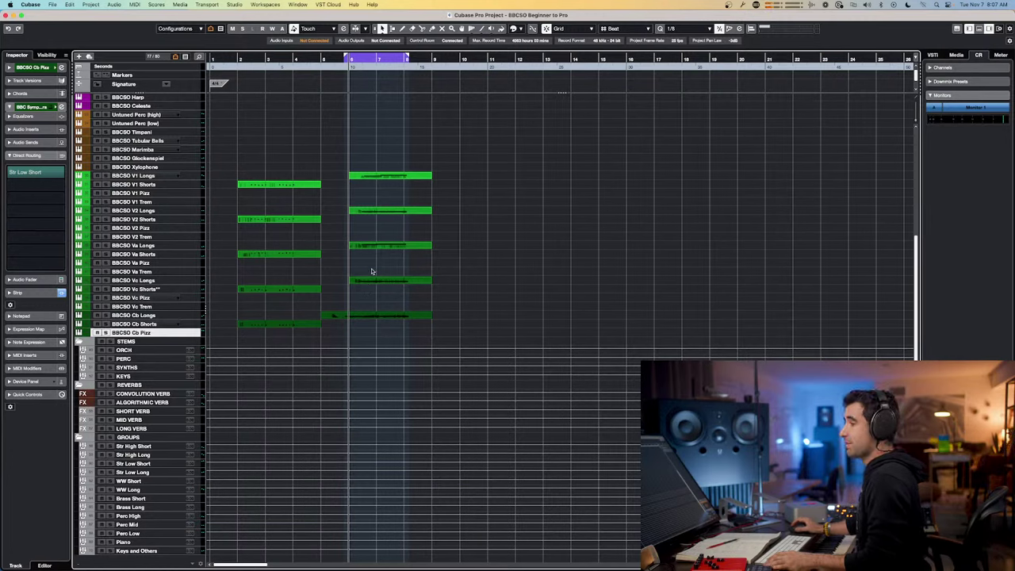
- Switch to Slack to review the Tracks, Groups, Stems and Master overview sketch, and return to the woodwind tracks in the Cubase project
{"action": "key", "text": "super+Tab"}
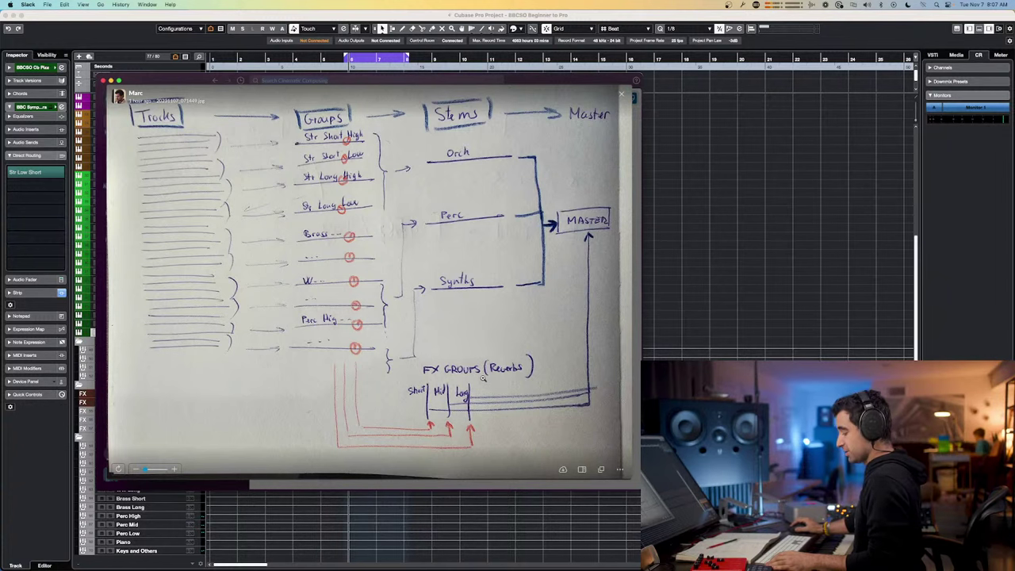
{"action": "key", "text": "Escape"}
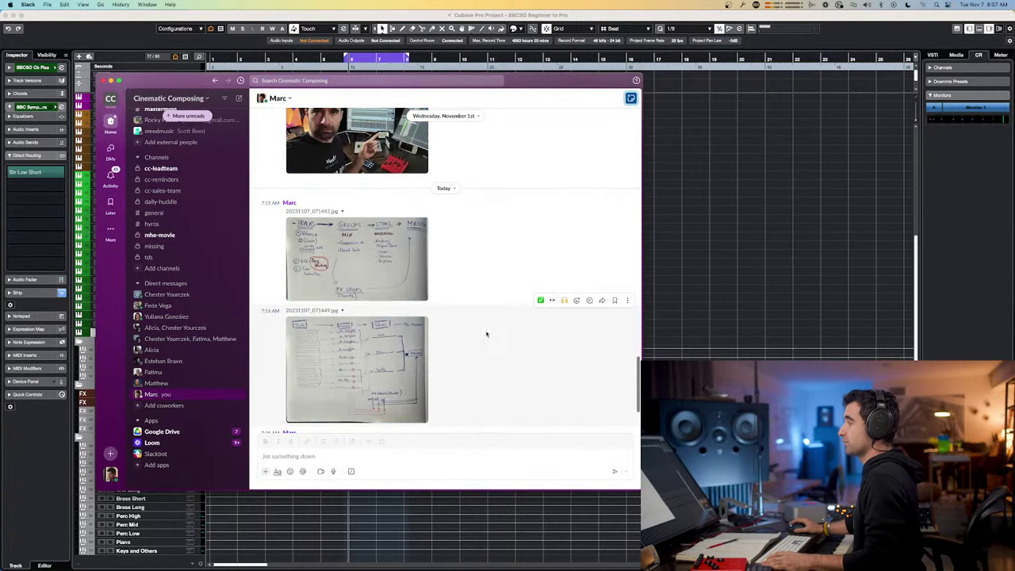
{"action": "left_click", "coordinate": [361, 258]}
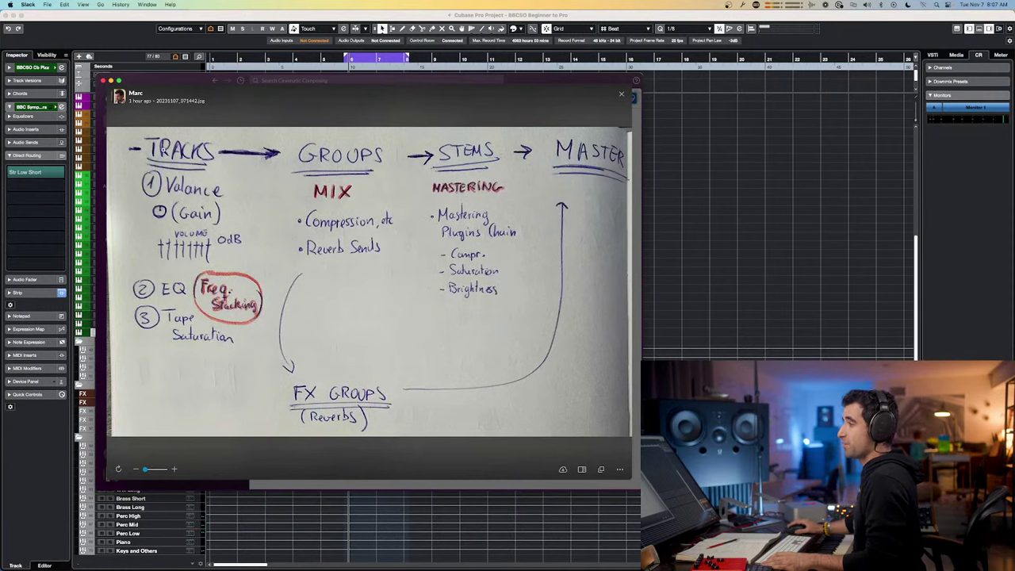
{"action": "key", "text": "super+Tab"}
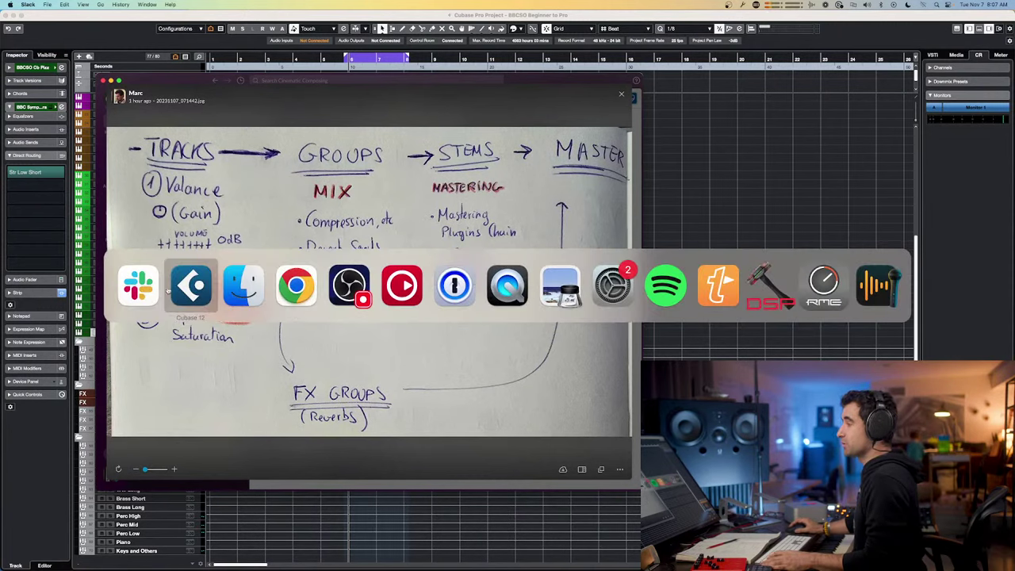
{"action": "left_click", "coordinate": [141, 288]}
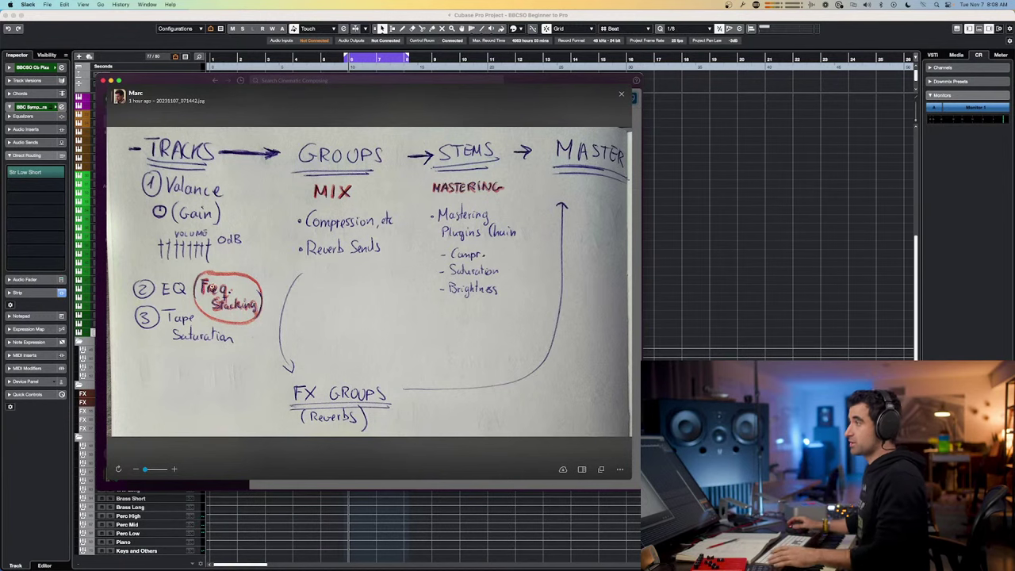
{"action": "left_click", "coordinate": [756, 216]}
{"action": "scroll", "coordinate": [141, 426], "scroll_direction": "up", "scroll_amount": 5}
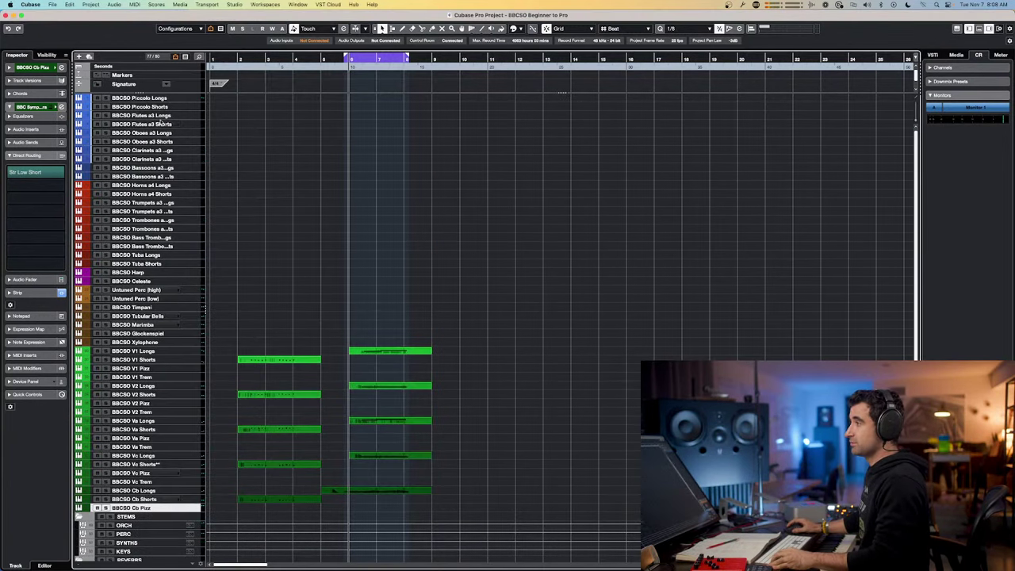
- Switch to Slack and open the detailed sketch of tracks feeding groups, stems, reverbs and the master
{"action": "key", "text": "super+Tab"}
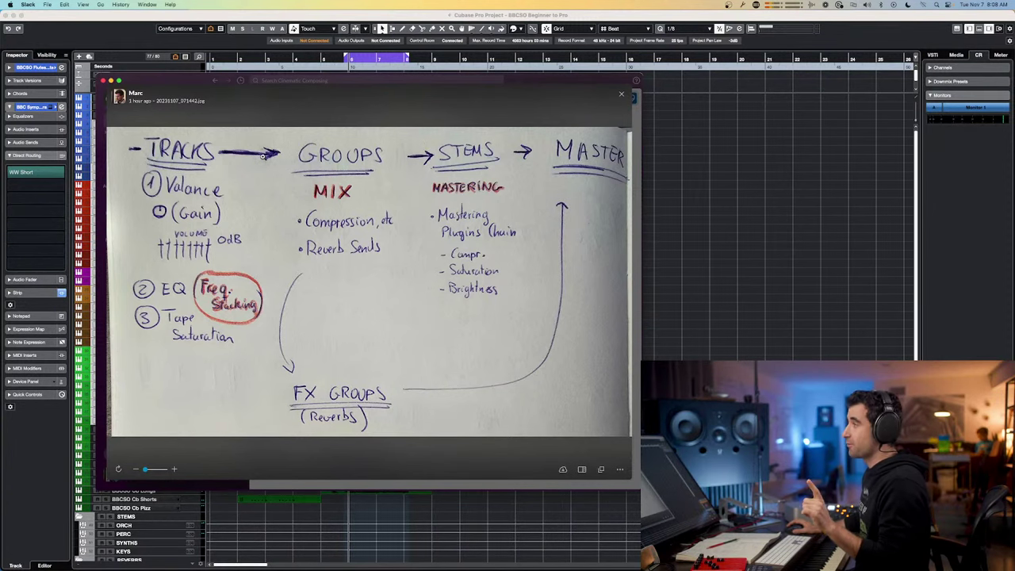
{"action": "key", "text": "Escape"}
{"action": "left_click", "coordinate": [355, 363]}
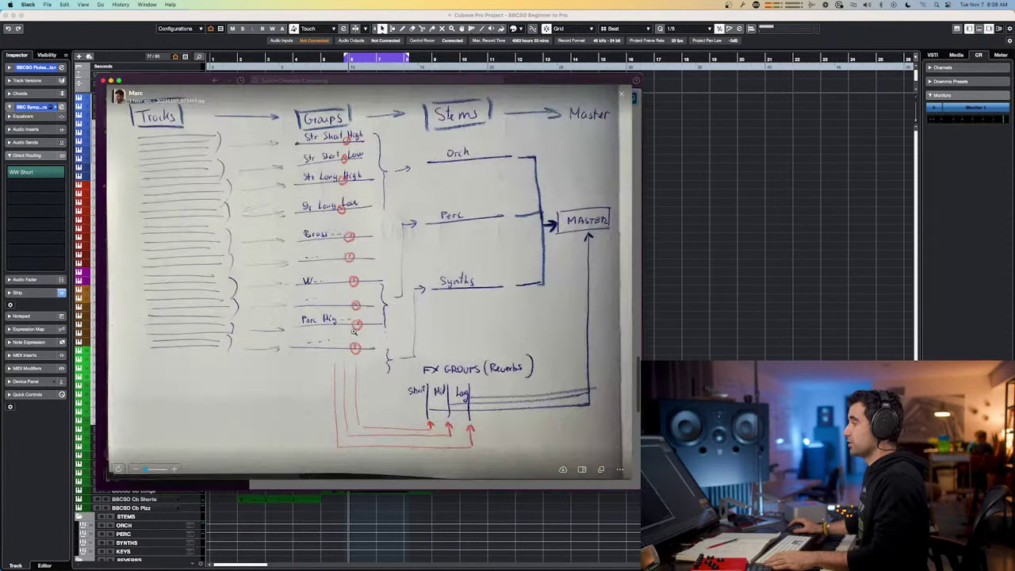
- Review the Tracks, Groups, Stems and Master overview sketch again, then reopen the detailed sketch of the track and reverb routing
{"action": "key", "text": "Escape"}
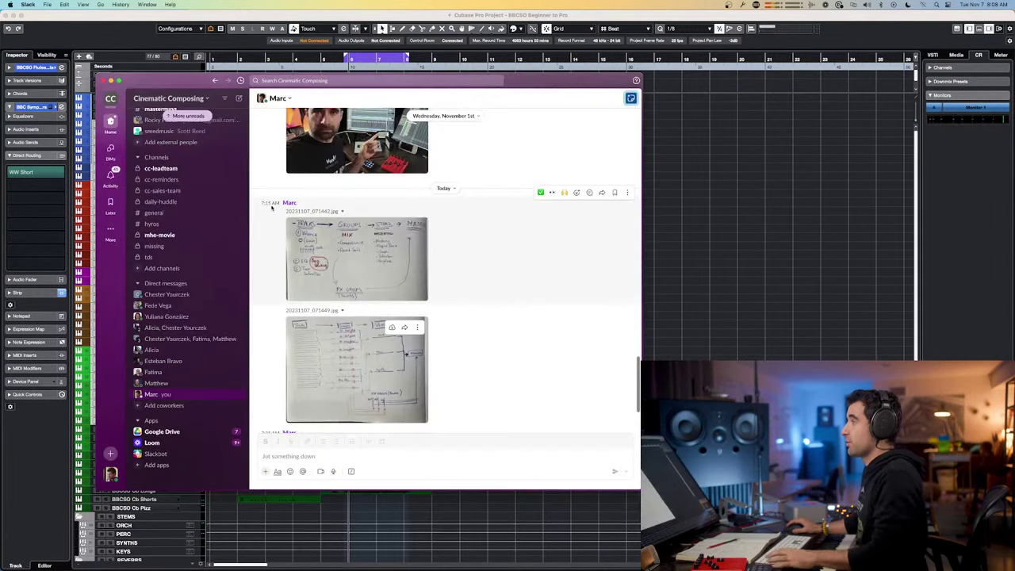
{"action": "left_click", "coordinate": [347, 280]}
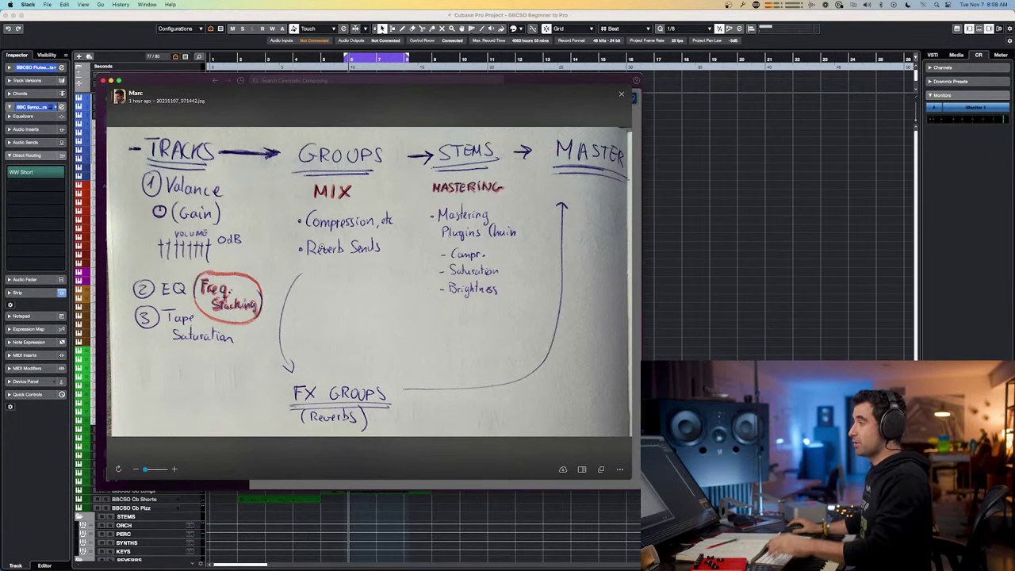
{"action": "key", "text": "Escape"}
{"action": "left_click", "coordinate": [348, 339]}
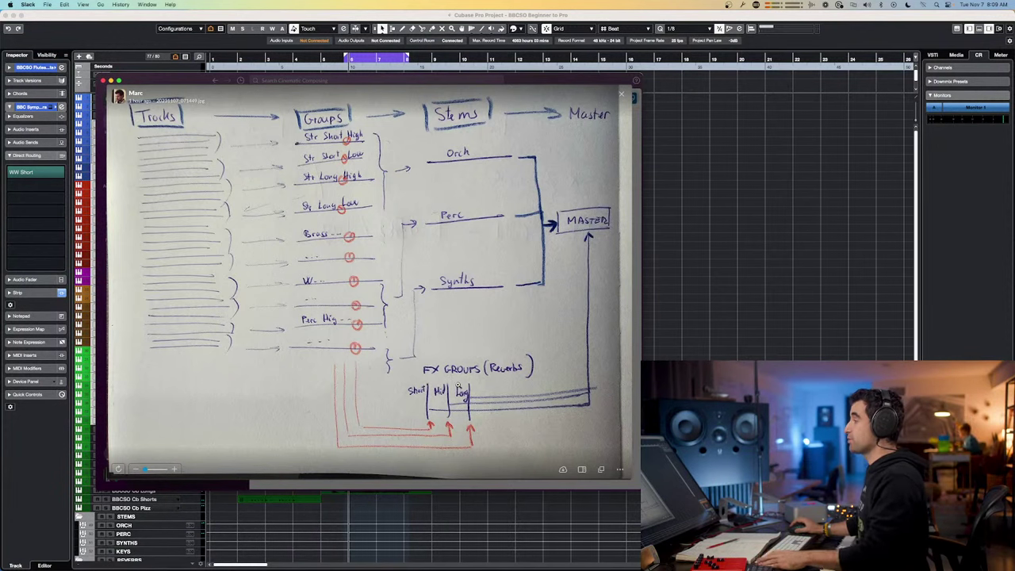
- Switch to Cubase and highlight the SHORT VERB, MID VERB and LONG VERB channels together in the MixConsole
{"action": "key", "text": "super+Tab"}
{"action": "key", "text": "super+Tab"}
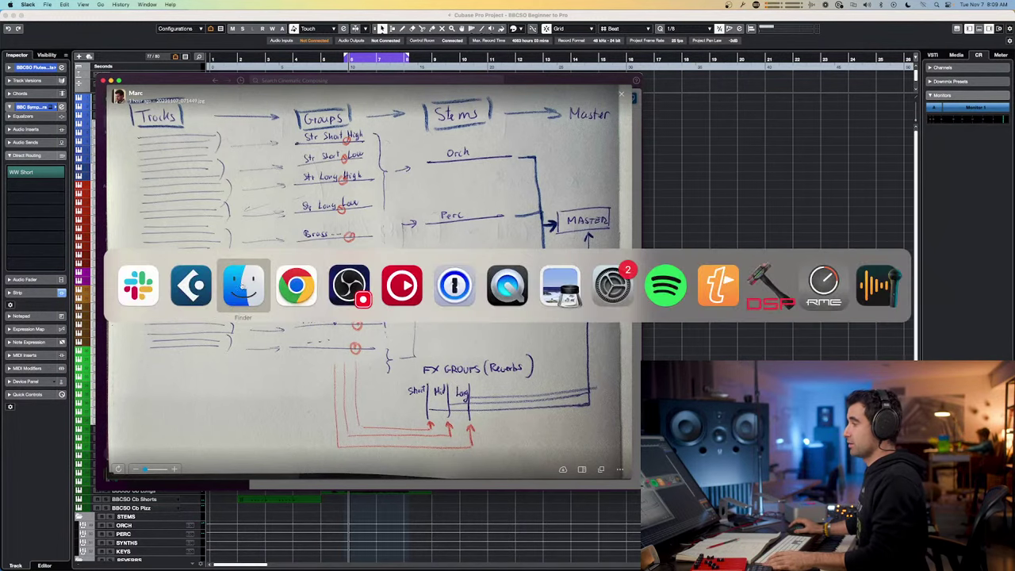
{"action": "key", "text": "super+shift+Tab"}
{"action": "key", "text": "F3"}
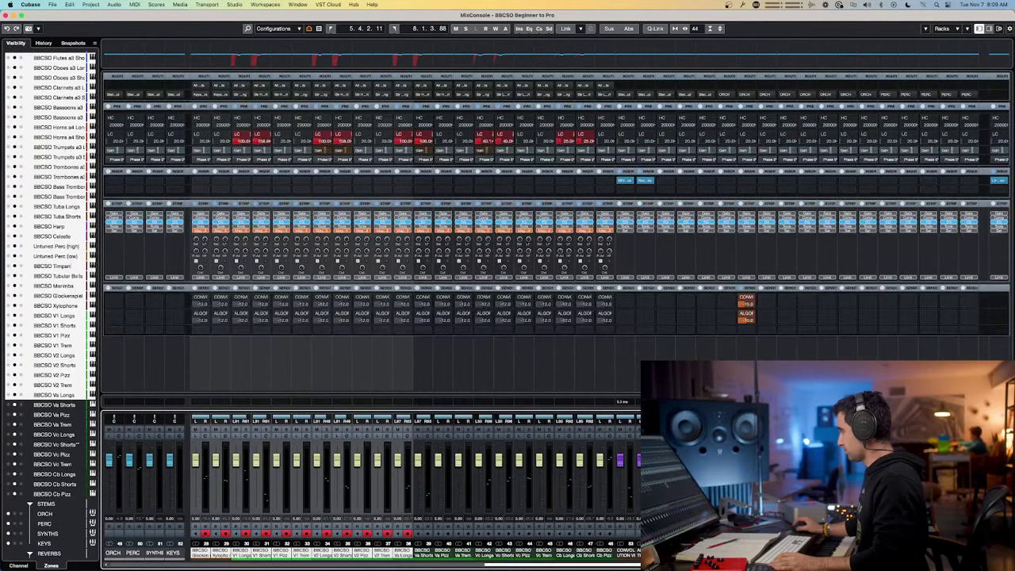
{"action": "scroll", "coordinate": [51, 229], "scroll_direction": "down", "scroll_amount": 5}
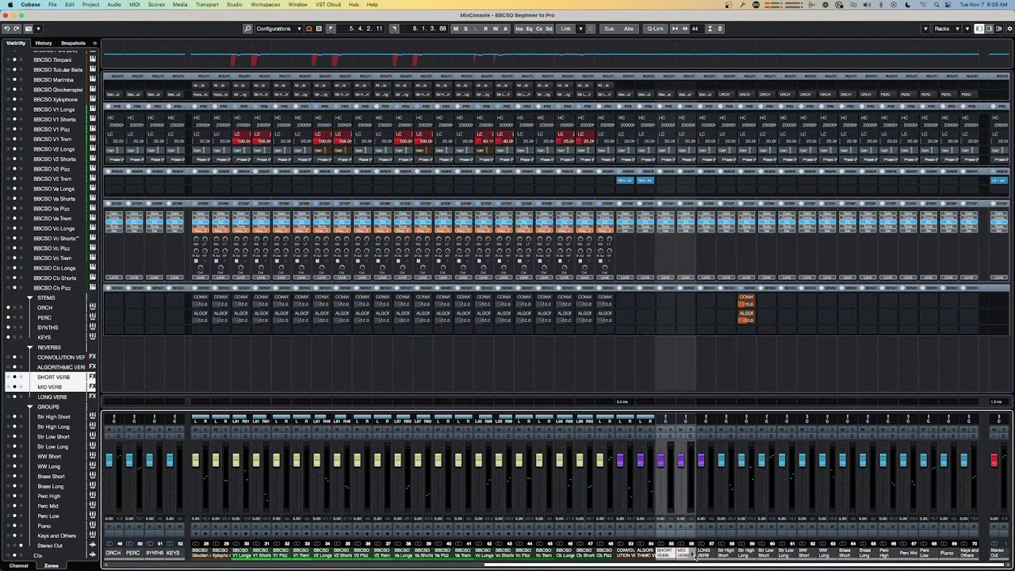
{"action": "left_click", "coordinate": [704, 554], "text": "shift"}
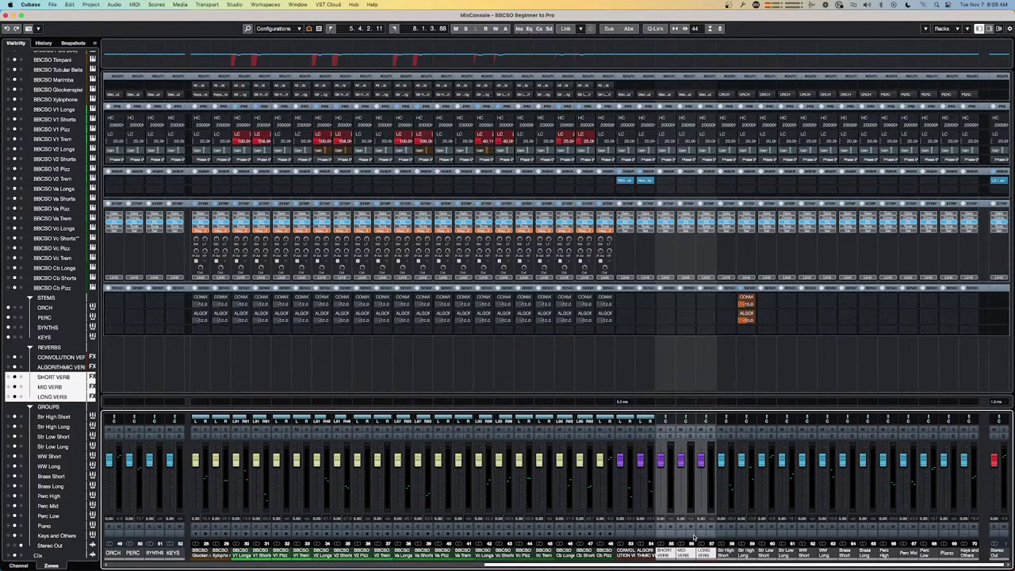
- Check the routing sketch in Slack, then return to Cubase and set the audio mixdown export's Effects option to + Master/Groups/Sends (CSPM)
{"action": "key", "text": "super+Tab"}
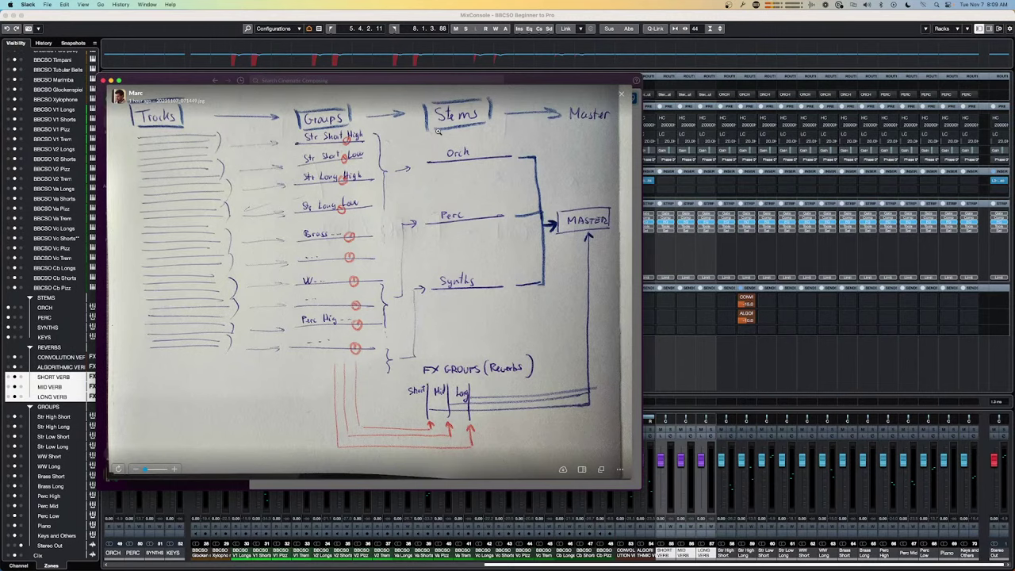
{"action": "left_click", "coordinate": [708, 354]}
{"action": "key", "text": "super+e"}
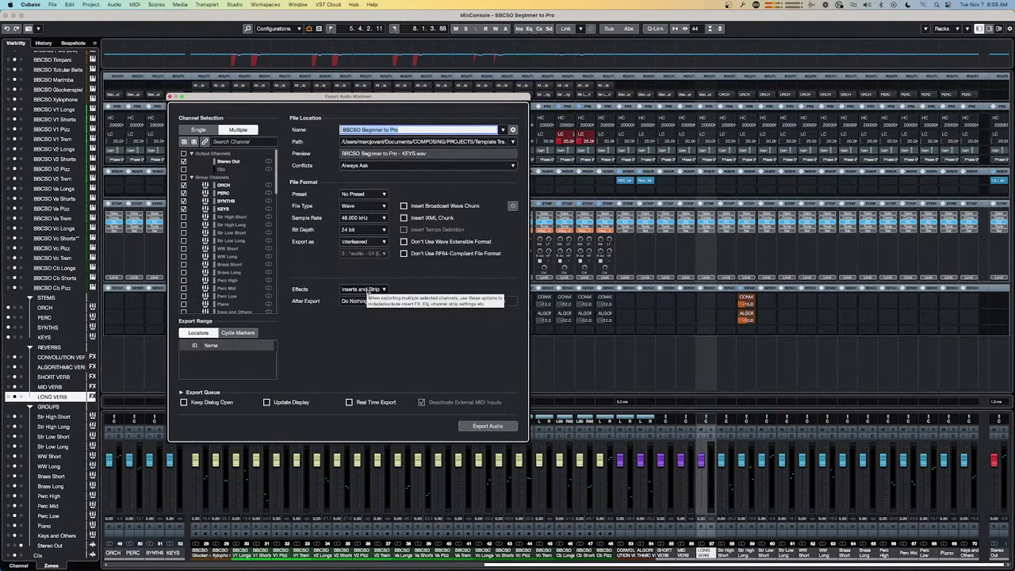
{"action": "left_click", "coordinate": [369, 289]}
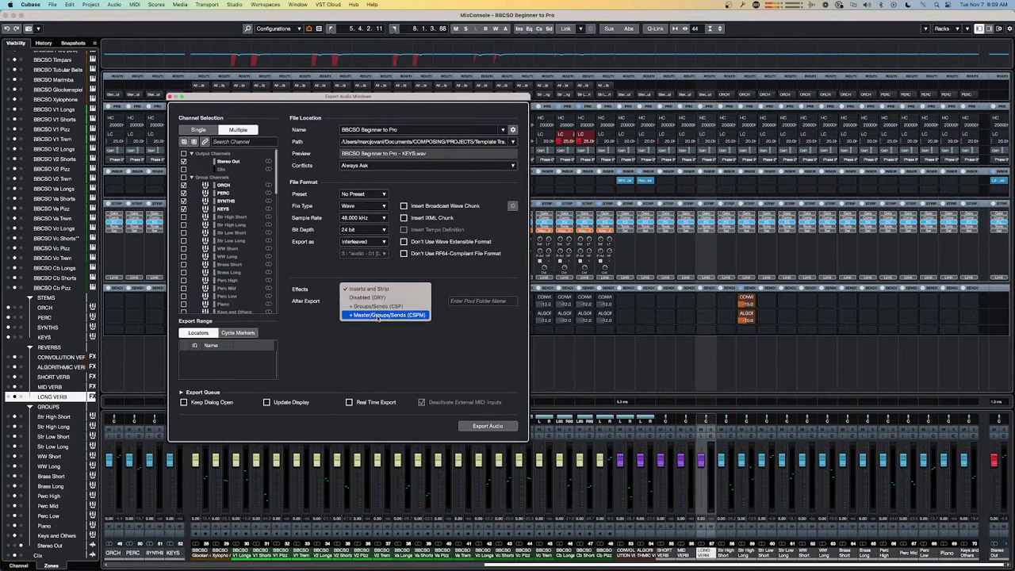
{"action": "left_click", "coordinate": [395, 316]}
{"action": "left_click", "coordinate": [382, 290]}
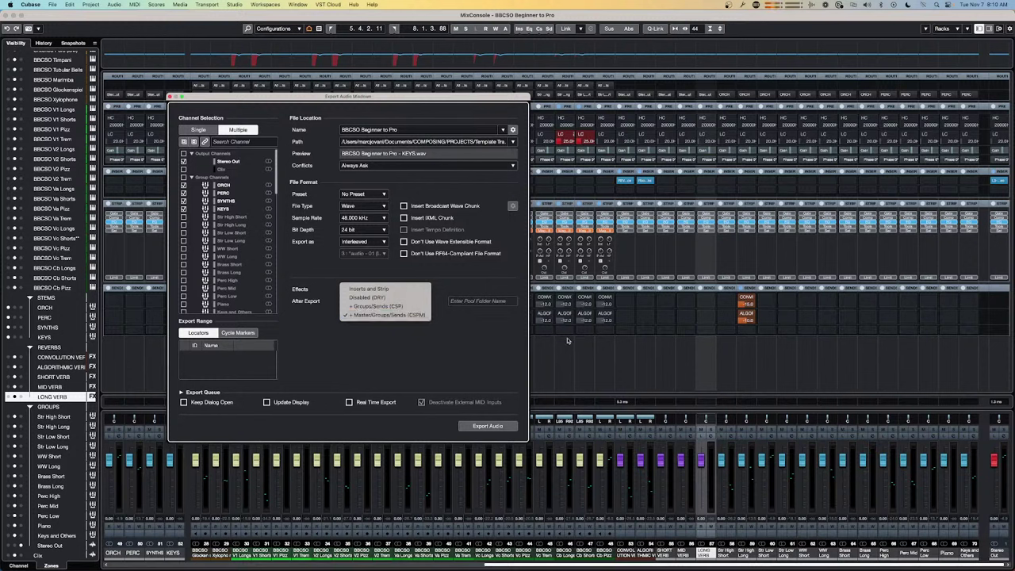
{"action": "left_click", "coordinate": [380, 314]}
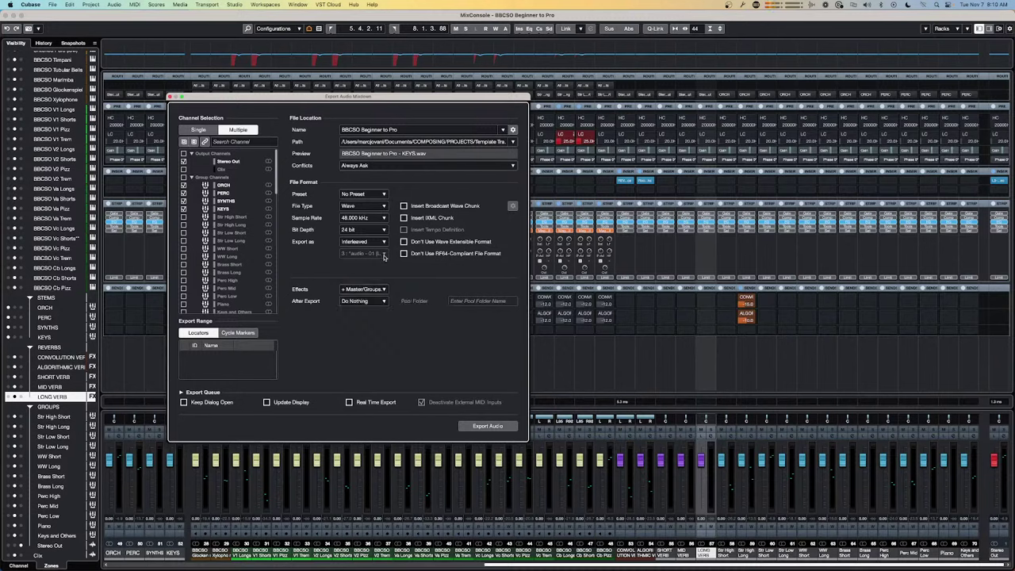
- Revisit the routing sketch in Slack, then switch to Chrome and read the Restream chat question about Seventh Heaven versus Cinematic Rooms
{"action": "key", "text": "super+Tab"}
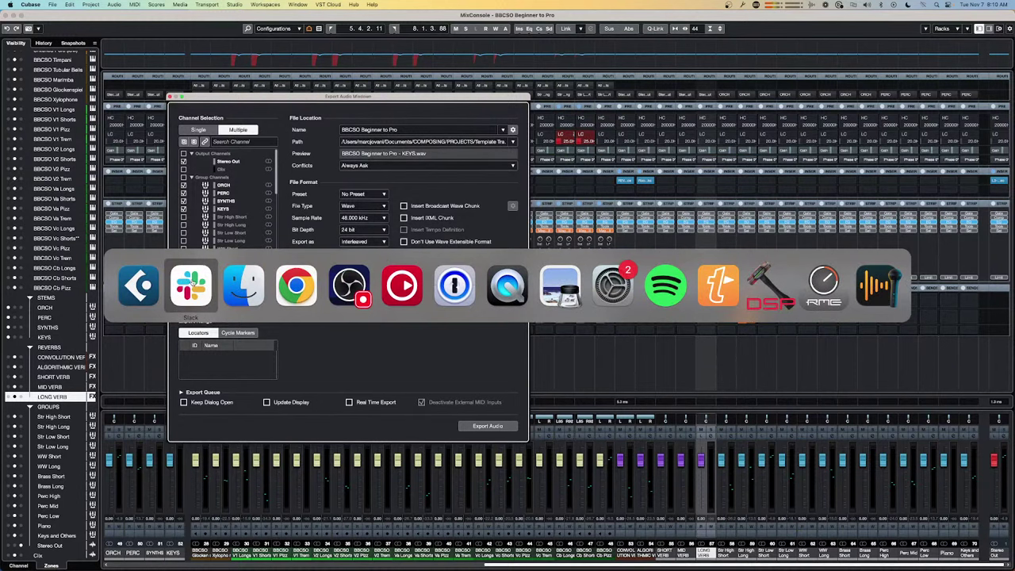
{"action": "left_click", "coordinate": [190, 287]}
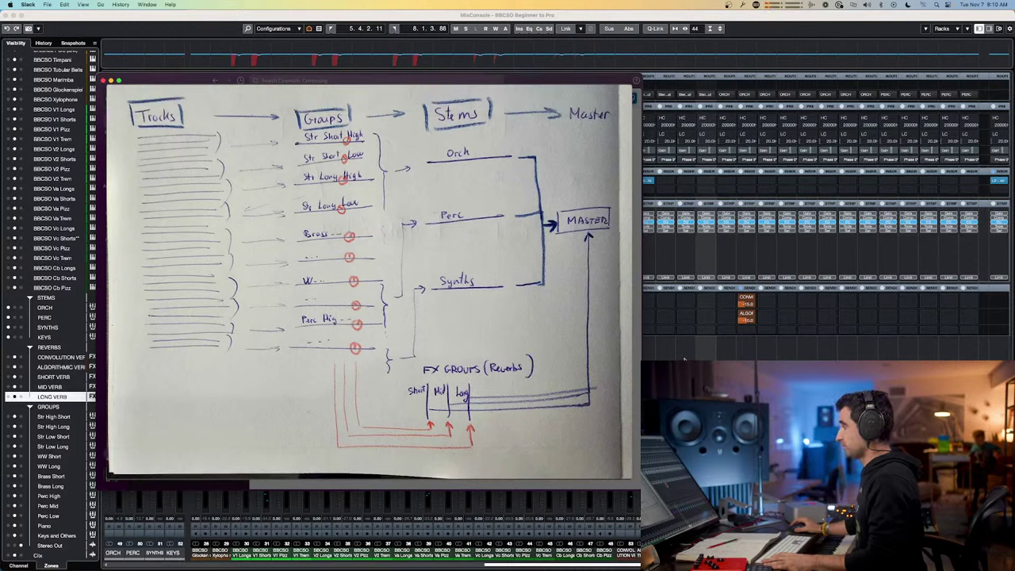
{"action": "key", "text": "super+Tab"}
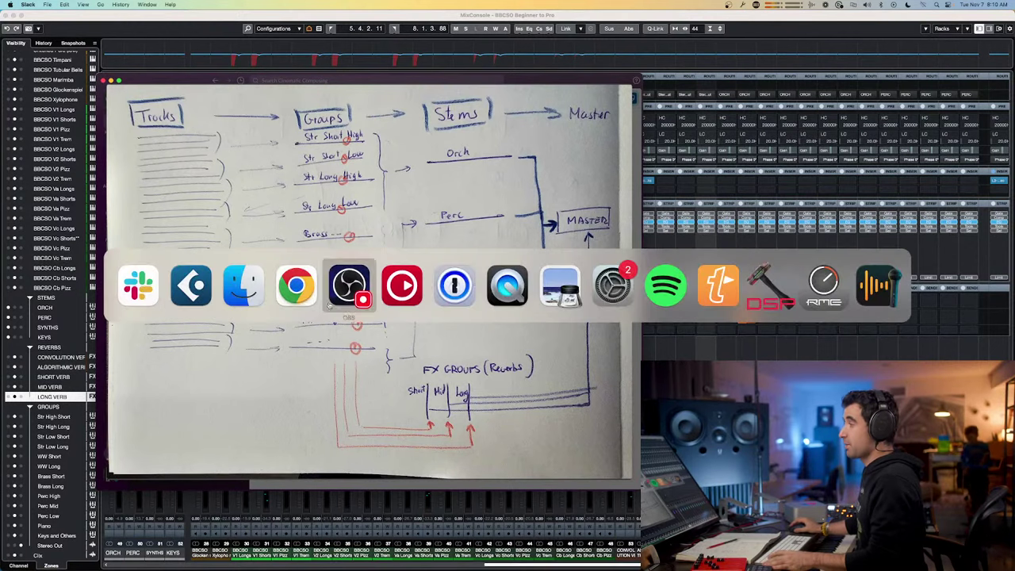
{"action": "left_click", "coordinate": [311, 289]}
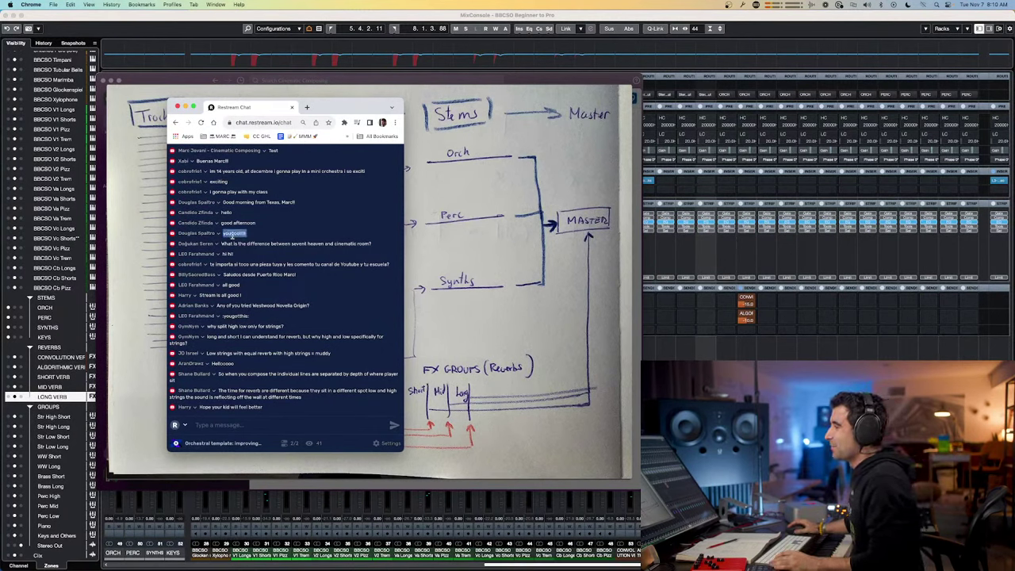
{"action": "left_click_drag", "start_coordinate": [223, 243], "coordinate": [362, 243]}
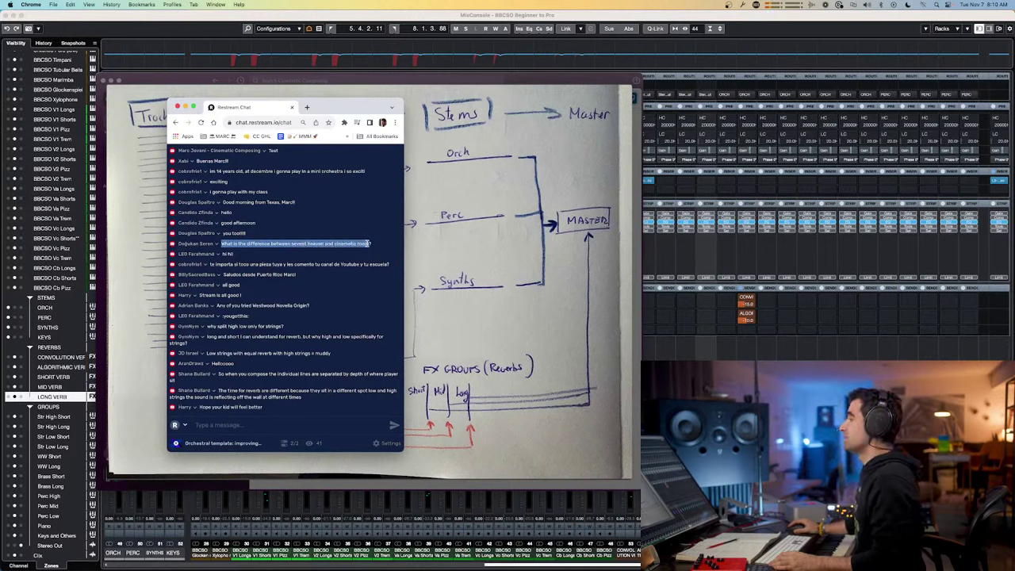
{"action": "left_click_drag", "start_coordinate": [290, 243], "coordinate": [333, 240]}
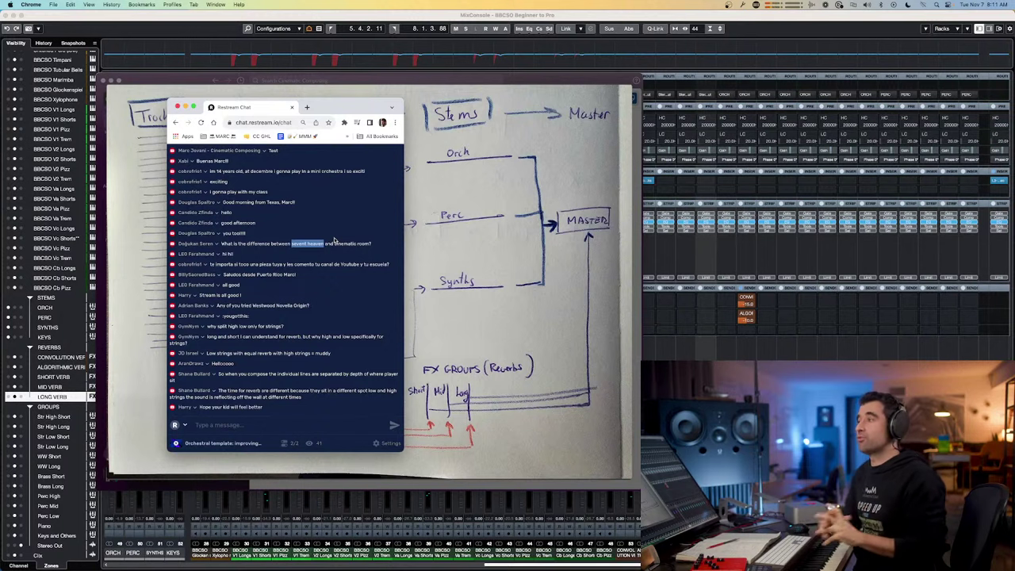
- Return to Cubase, close the export dialog and load Seventh Heaven Professional as the first insert on the SHORT VERB channel
{"action": "left_click", "coordinate": [828, 328]}
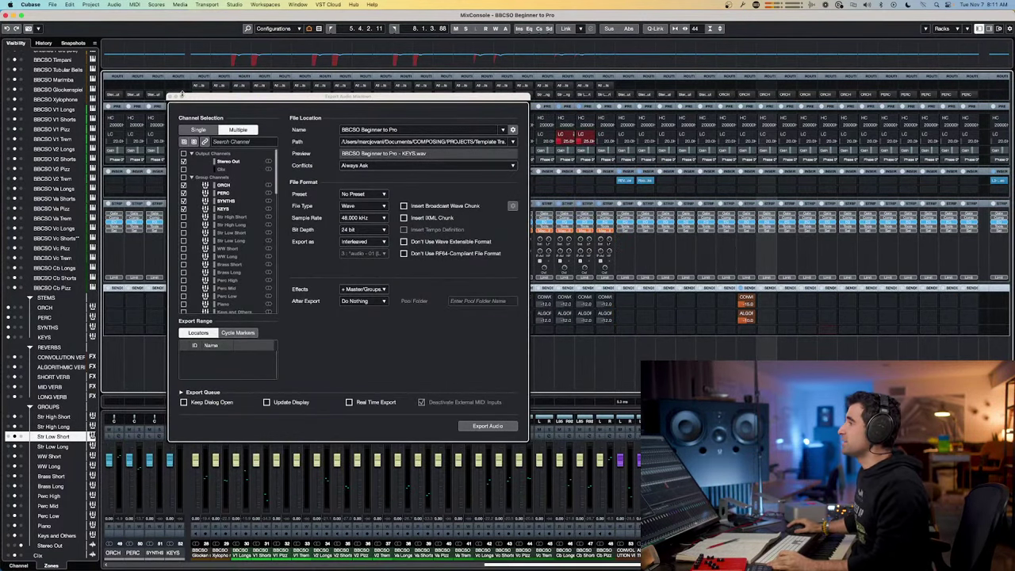
{"action": "left_click", "coordinate": [169, 96]}
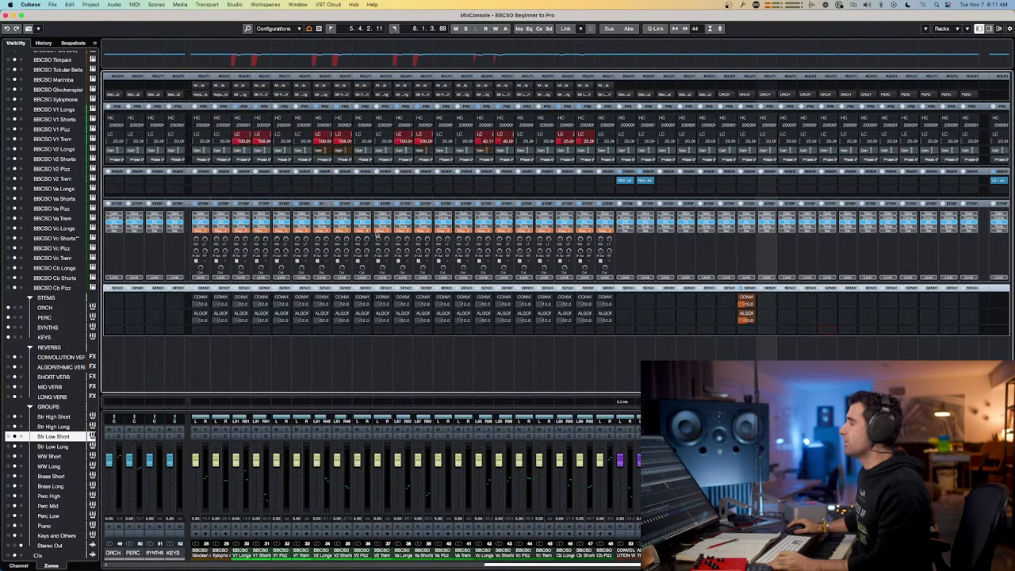
{"action": "left_click", "coordinate": [51, 476]}
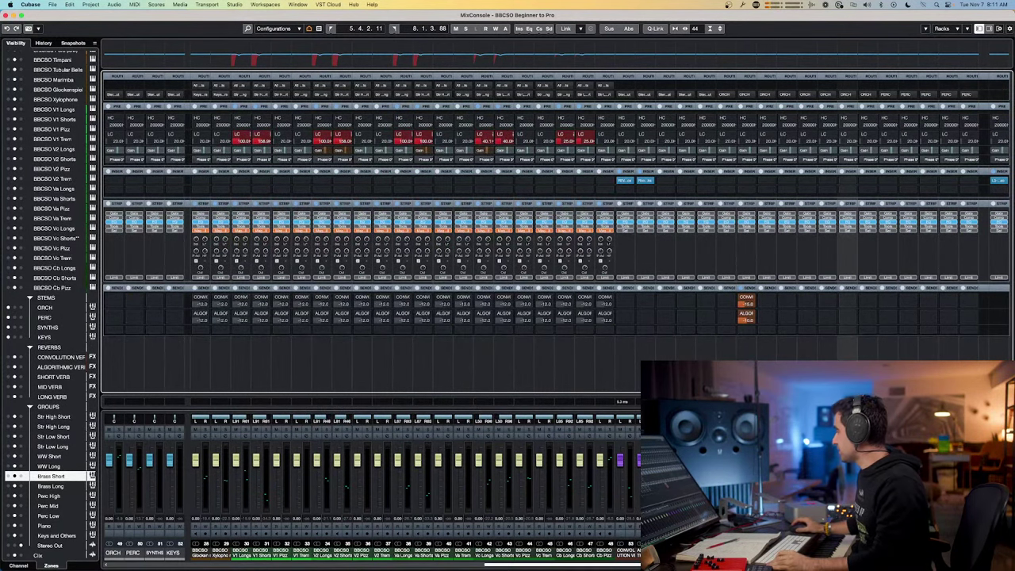
{"action": "left_click", "coordinate": [668, 181]}
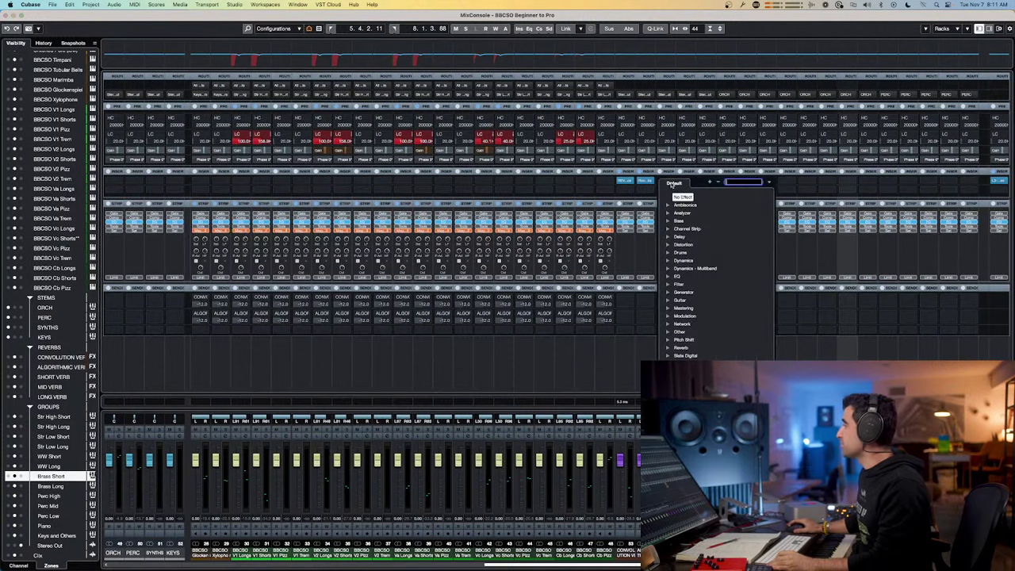
{"action": "type", "text": "seven"}
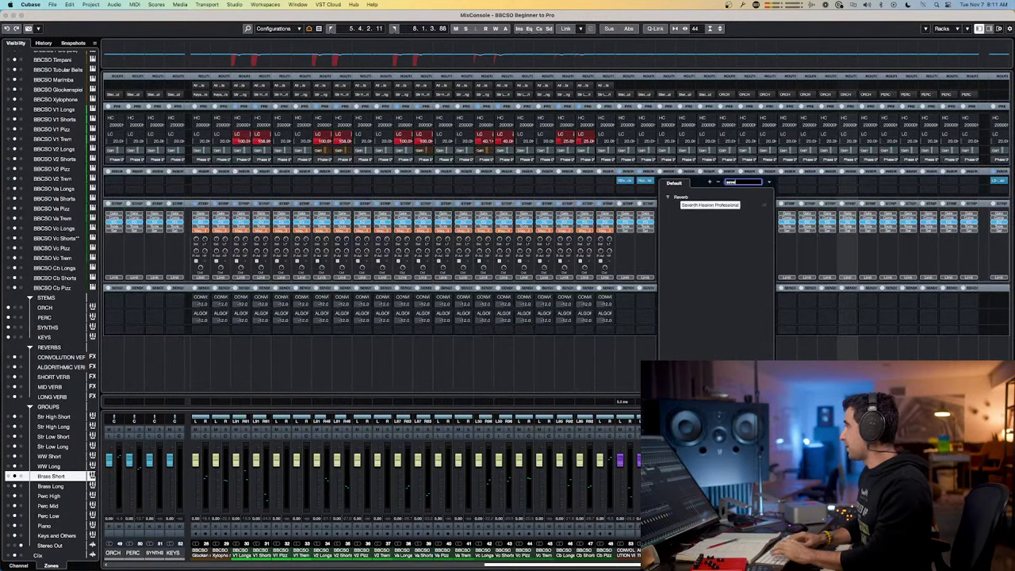
{"action": "key", "text": "Escape"}
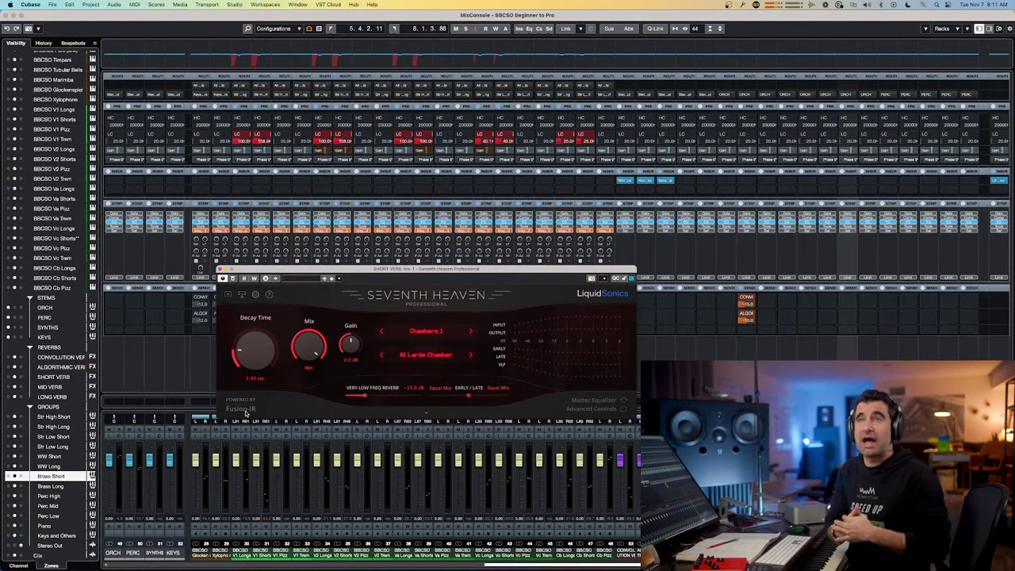
- Choose the 06 Scoring Stage preset from the Spaces 1 bank in Seventh Heaven and close the plug-in window
{"action": "left_click", "coordinate": [413, 330]}
{"action": "left_click", "coordinate": [437, 273]}
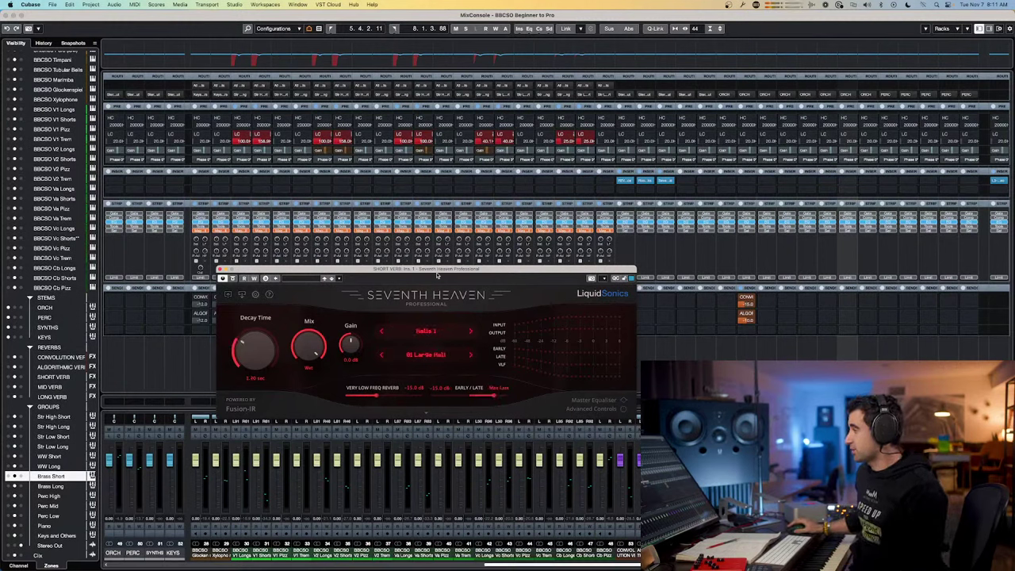
{"action": "left_click", "coordinate": [439, 358]}
{"action": "left_click", "coordinate": [440, 359]}
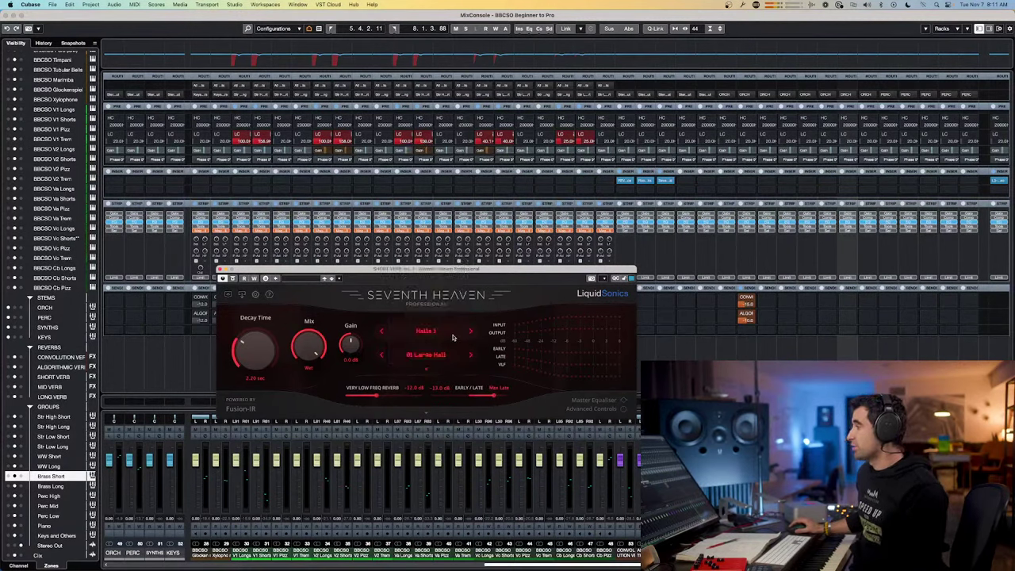
{"action": "left_click", "coordinate": [439, 359]}
{"action": "left_click", "coordinate": [419, 327]}
{"action": "left_click", "coordinate": [432, 355]}
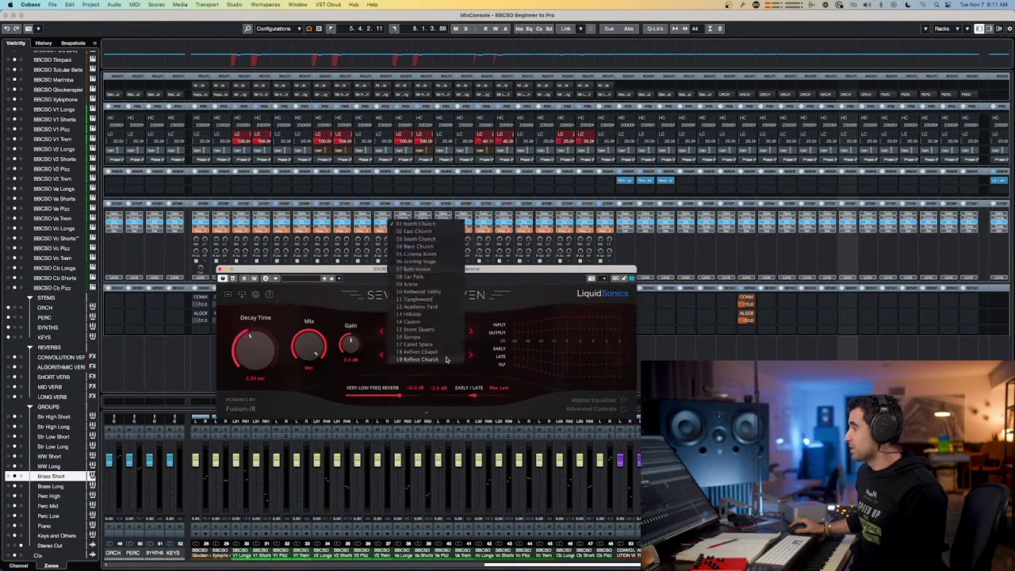
{"action": "left_click", "coordinate": [435, 261]}
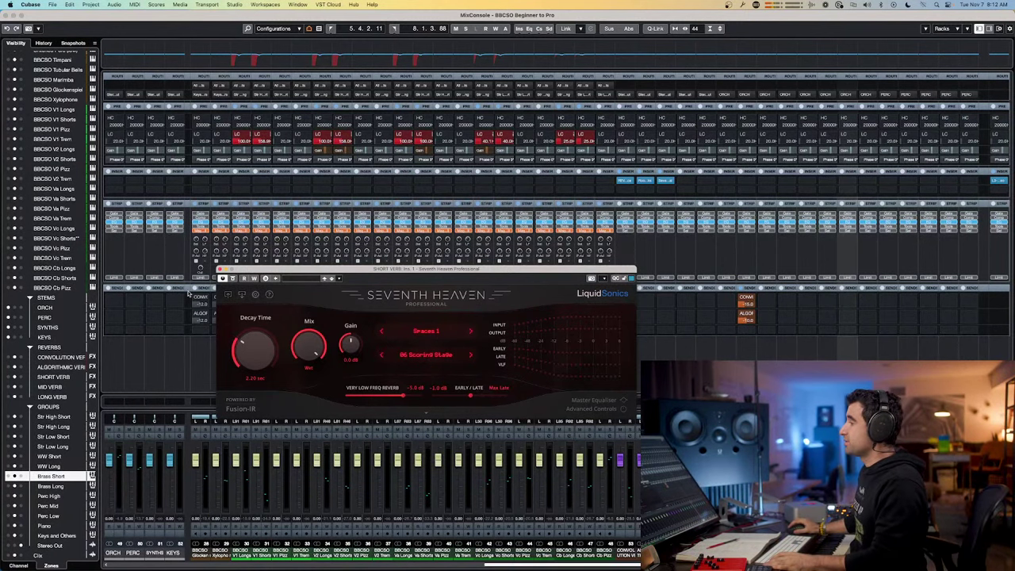
{"action": "left_click", "coordinate": [221, 270]}
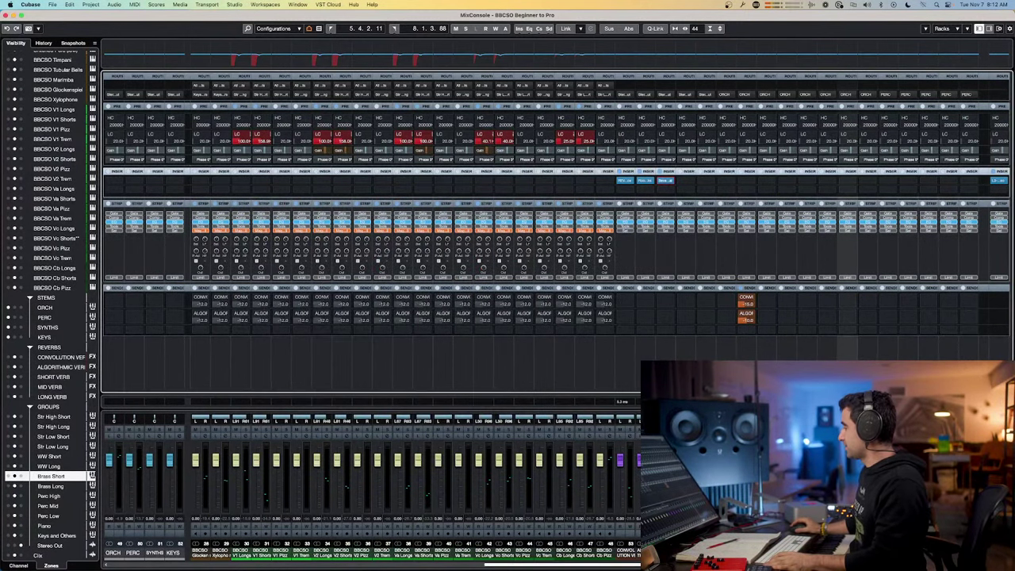
- Duplicate the SHORT VERB channel, rename the copy ROOM VERB, and return to the project's track list with it selected
{"action": "left_click", "coordinate": [53, 377]}
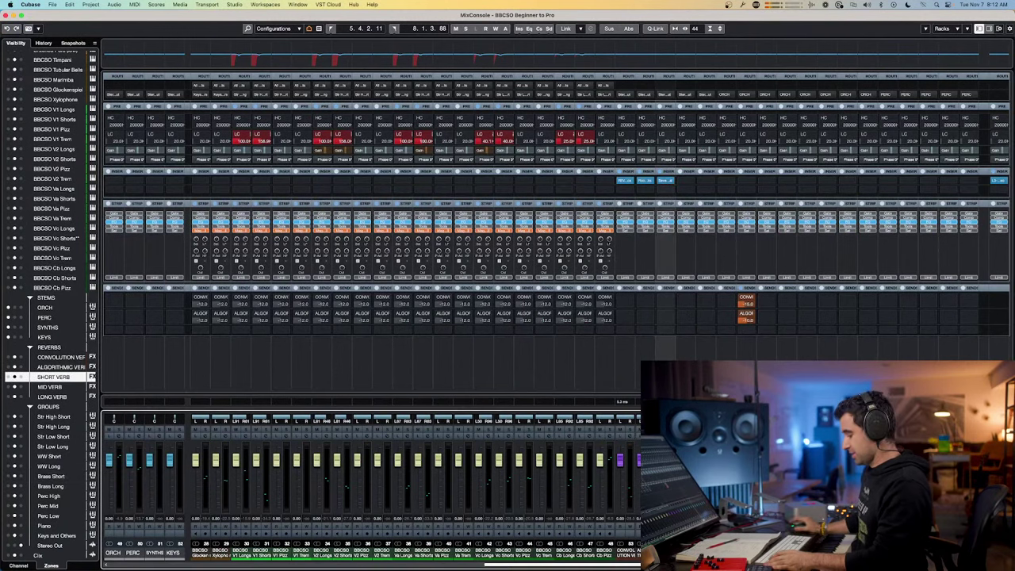
{"action": "key", "text": "alt"}
{"action": "key", "text": "super+d"}
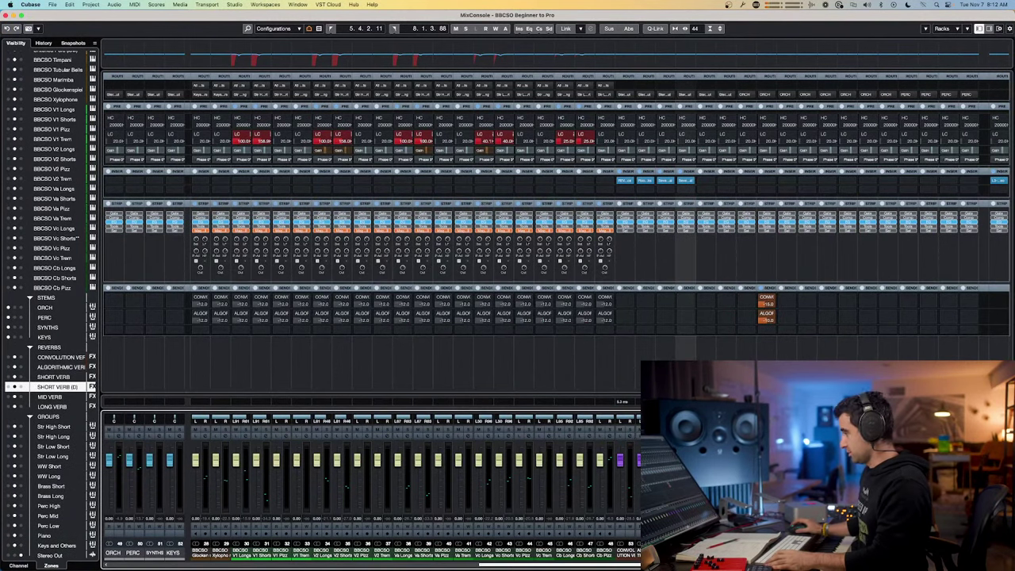
{"action": "left_click", "coordinate": [53, 376]}
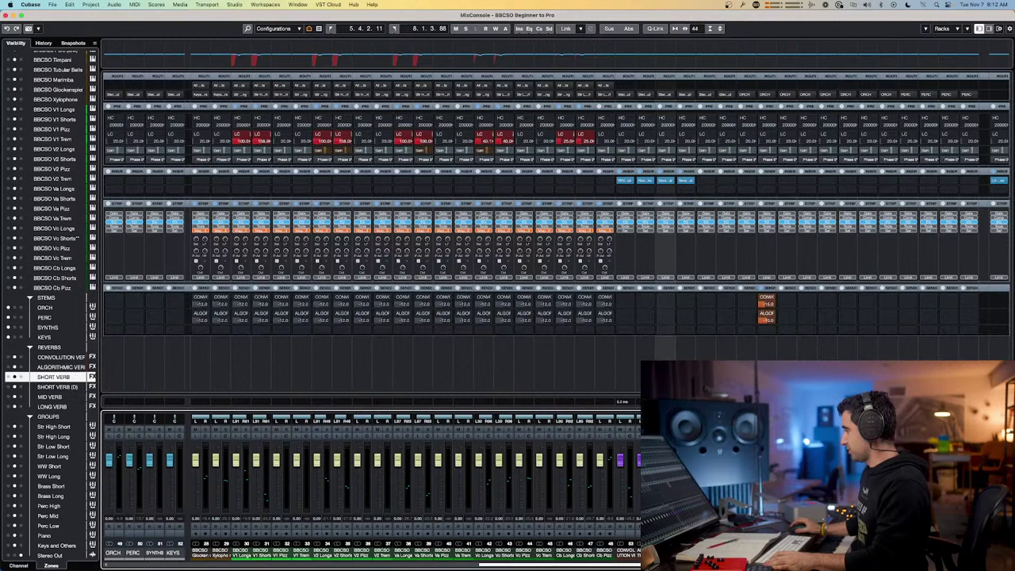
{"action": "left_click", "coordinate": [55, 386]}
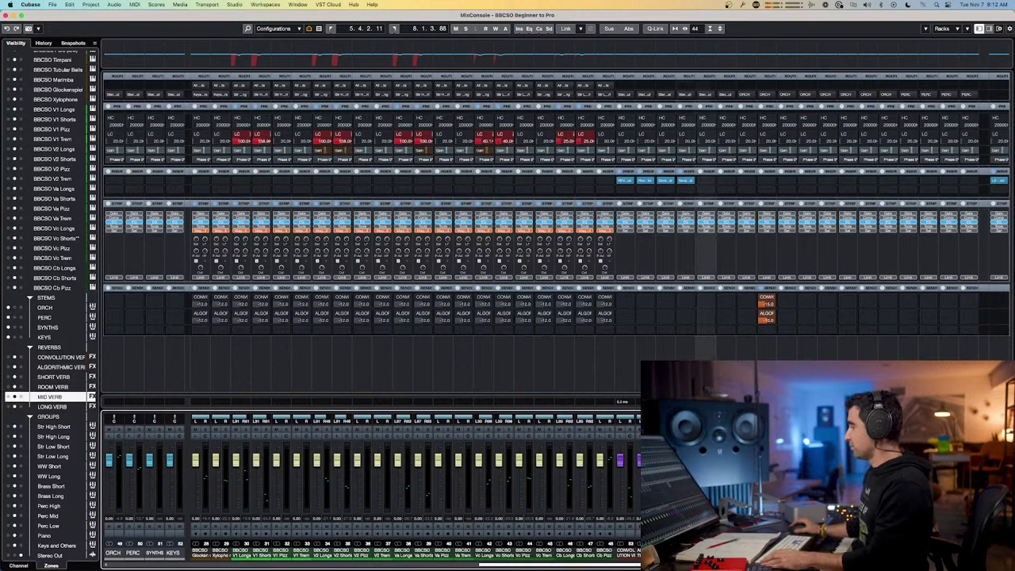
{"action": "key", "text": "super+a"}
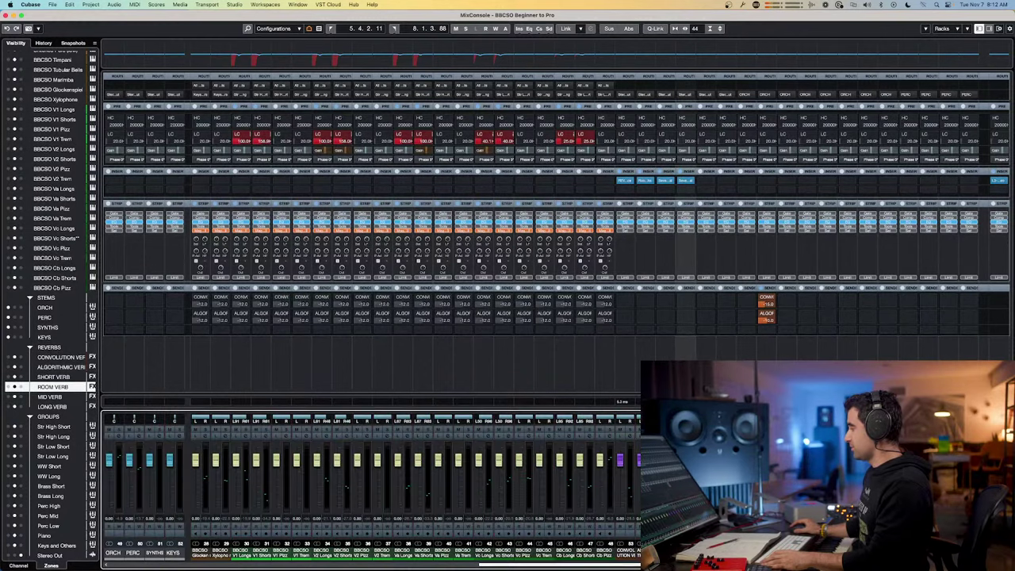
{"action": "key", "text": "F3"}
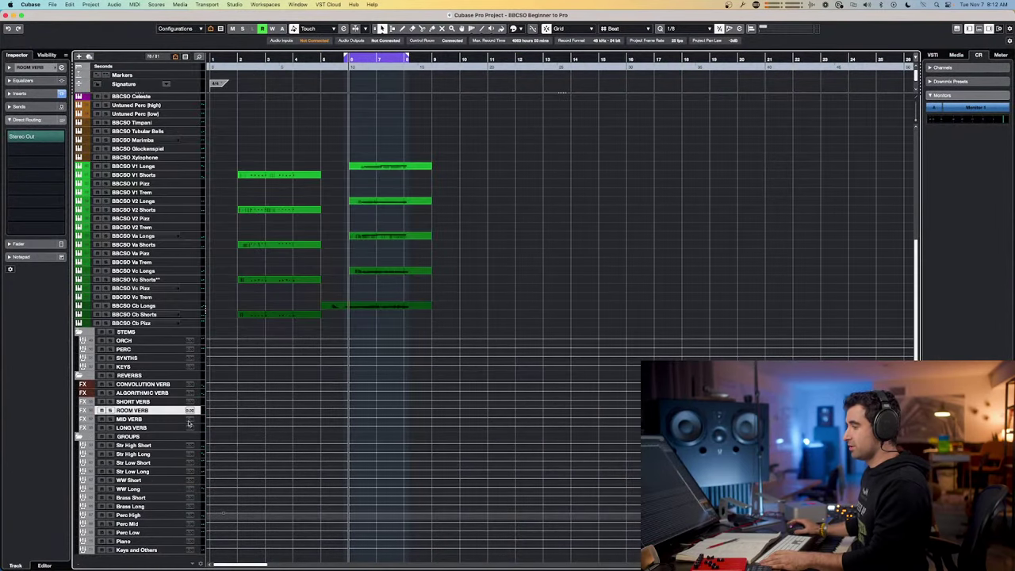
- Rename the ROOM VERB channel to CONV. VERB and move it above SHORT VERB in the REVERBS folder
{"action": "double_click", "coordinate": [130, 410]}
{"action": "key", "text": "Return"}
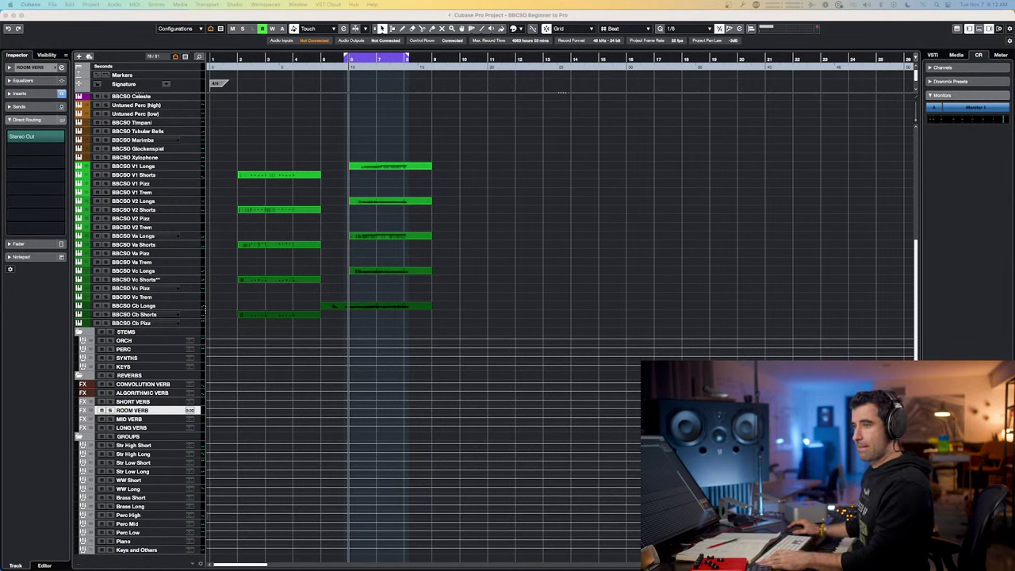
{"action": "double_click", "coordinate": [117, 411]}
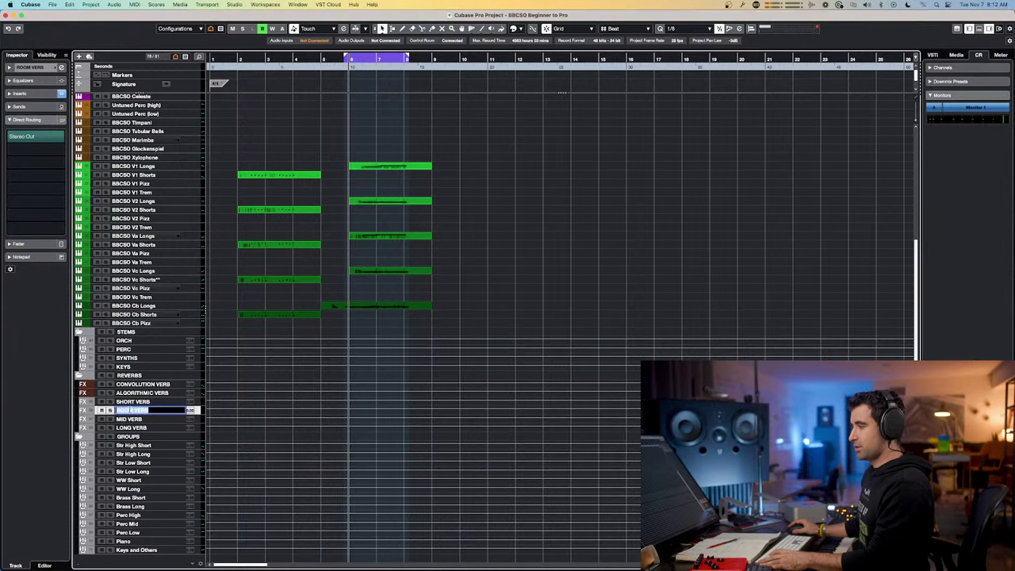
{"action": "type", "text": "CONV"}
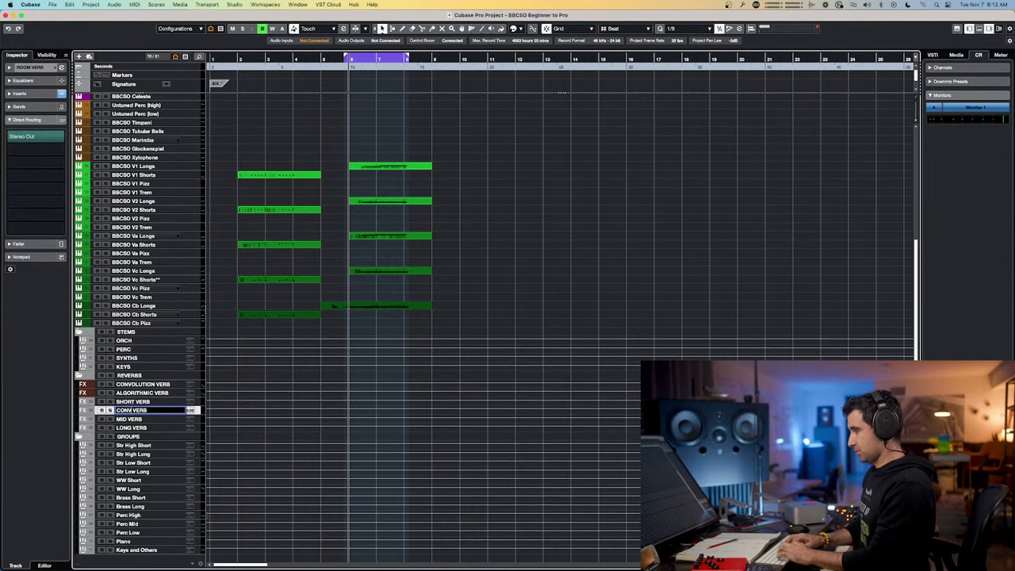
{"action": "key", "text": "Return"}
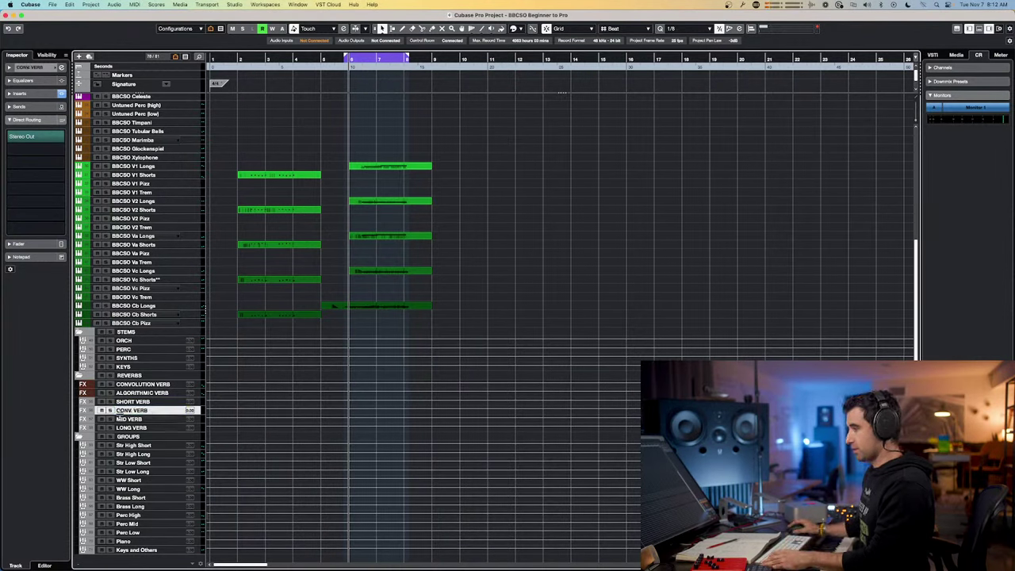
{"action": "left_click_drag", "start_coordinate": [119, 412], "coordinate": [130, 401]}
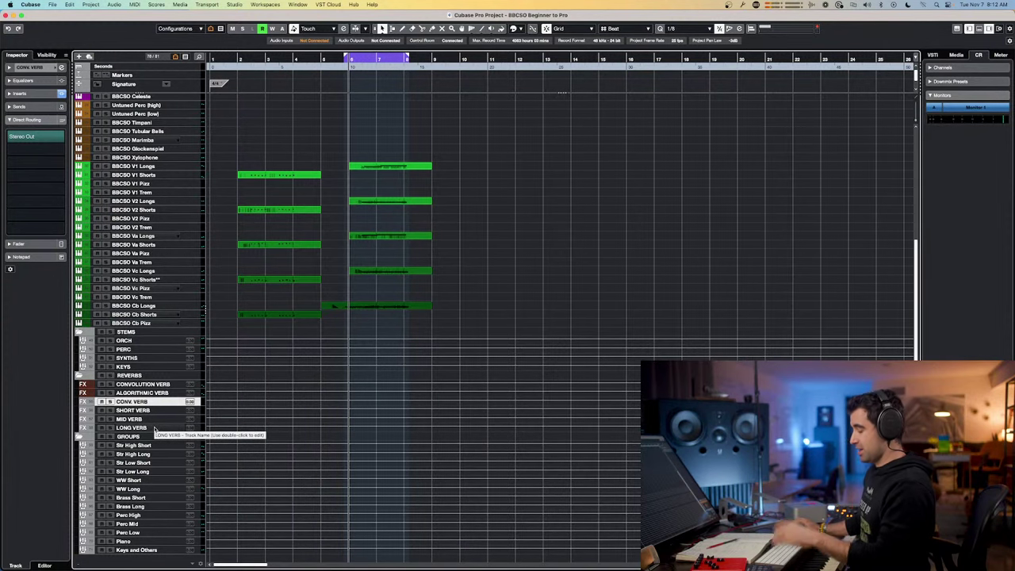
- Remove Seventh Heaven Professional from the SHORT VERB channel's first insert in the MixConsole, closing the stray Automation Panel
{"action": "key", "text": "F6"}
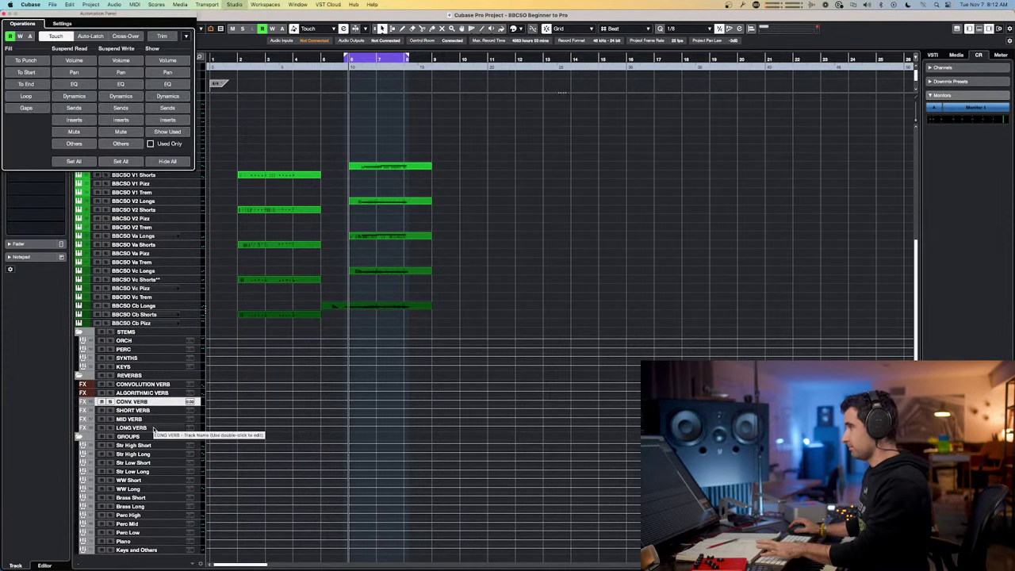
{"action": "key", "text": "F3"}
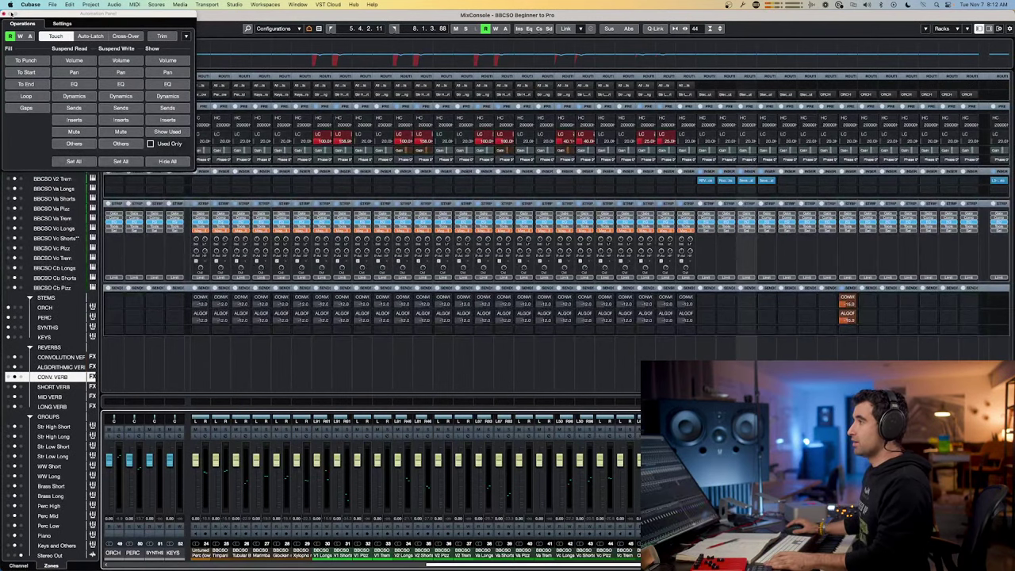
{"action": "left_click_drag", "start_coordinate": [11, 14], "coordinate": [39, 15]}
{"action": "left_click", "coordinate": [12, 15]}
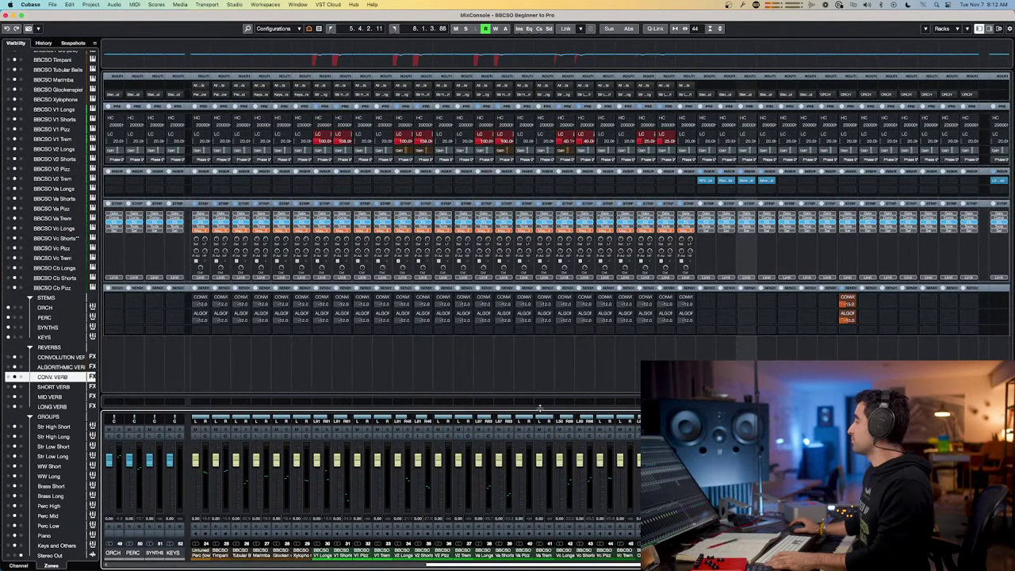
{"action": "scroll", "coordinate": [372, 475], "scroll_direction": "right", "scroll_amount": 5}
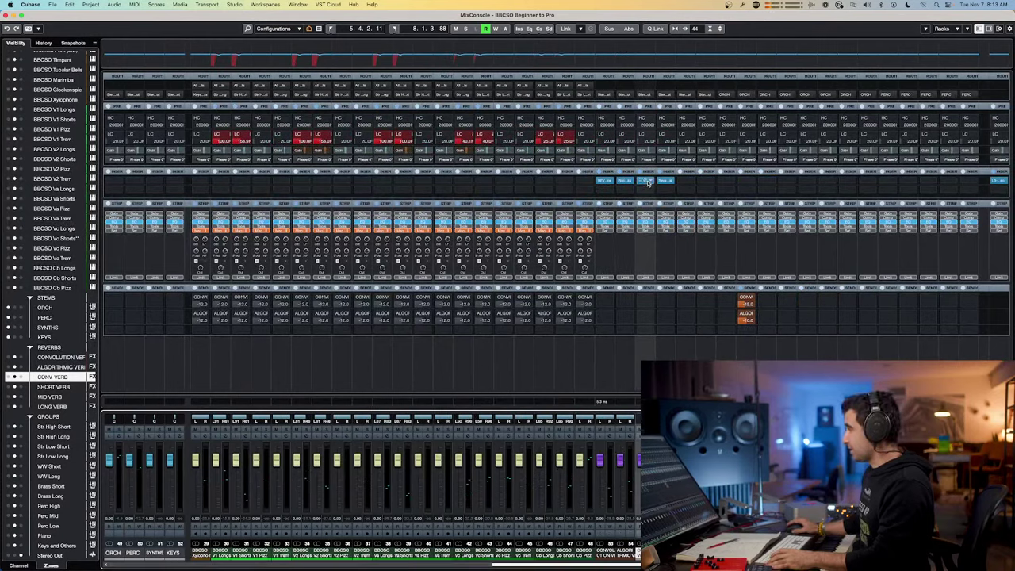
{"action": "left_click", "coordinate": [670, 181]}
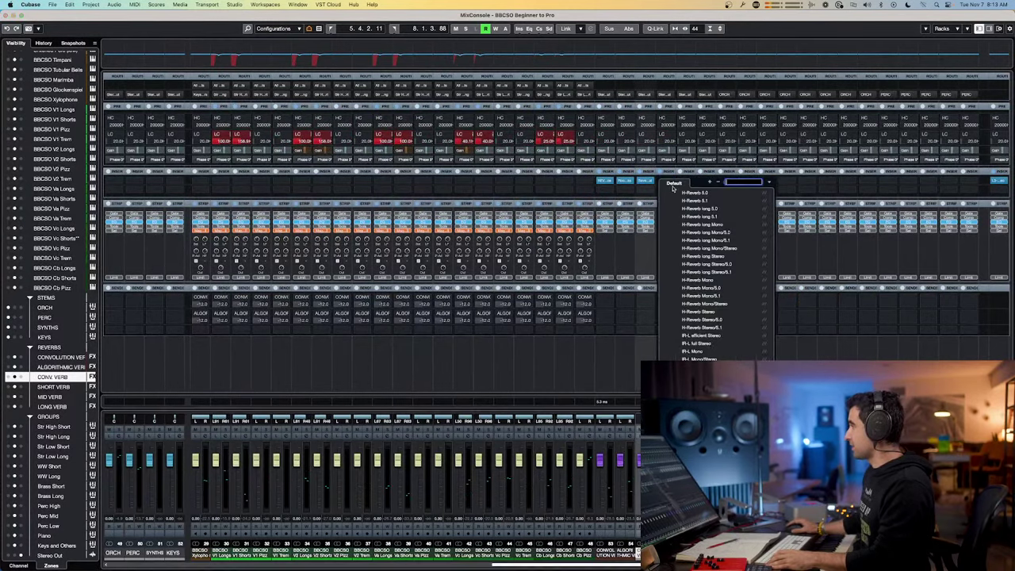
{"action": "key", "text": "Escape"}
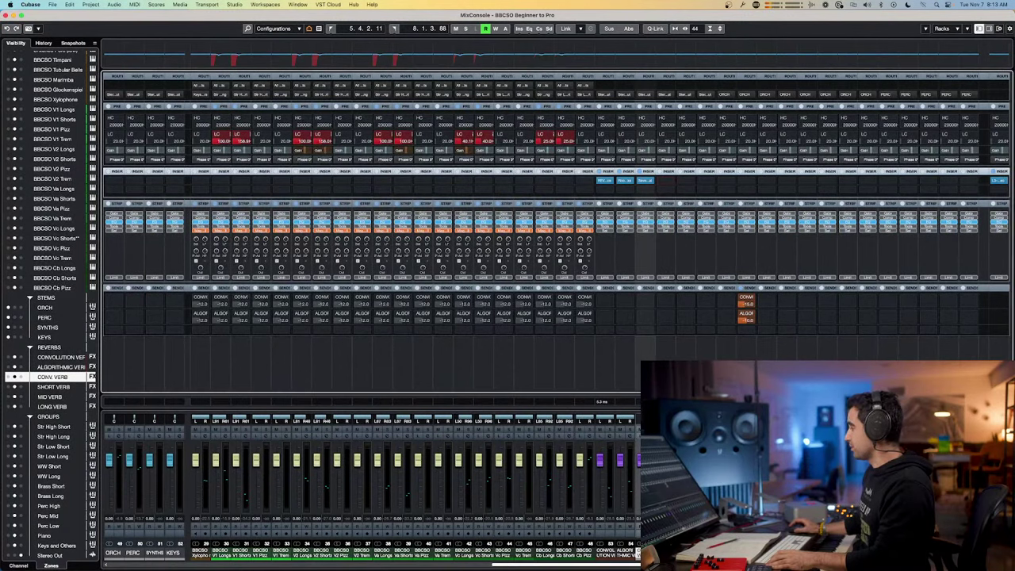
- Load Cinematic Rooms Professional as the first insert on the LONG VERB channel
{"action": "left_click", "coordinate": [714, 183]}
{"action": "type", "text": "CINE"}
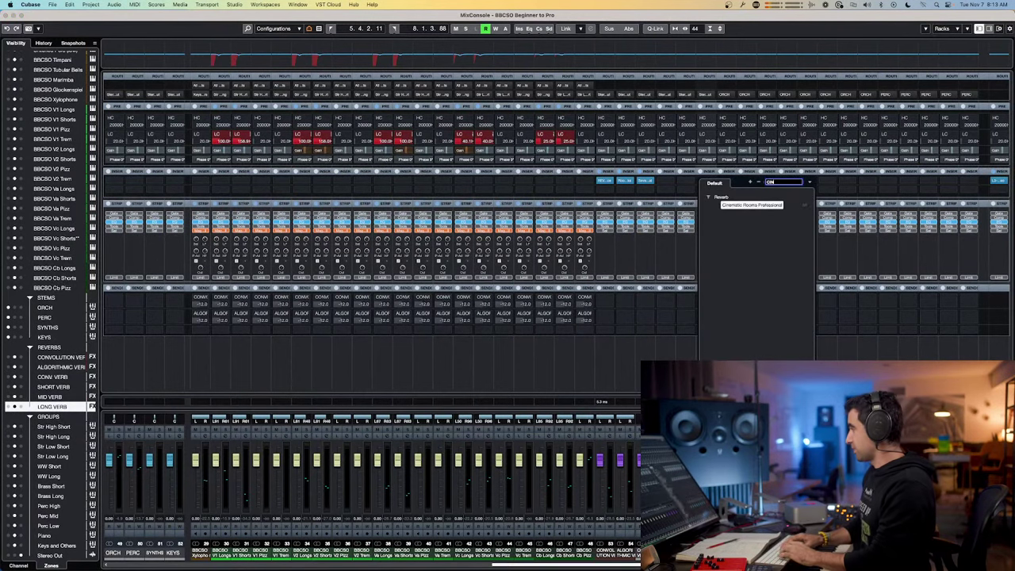
{"action": "key", "text": "Return"}
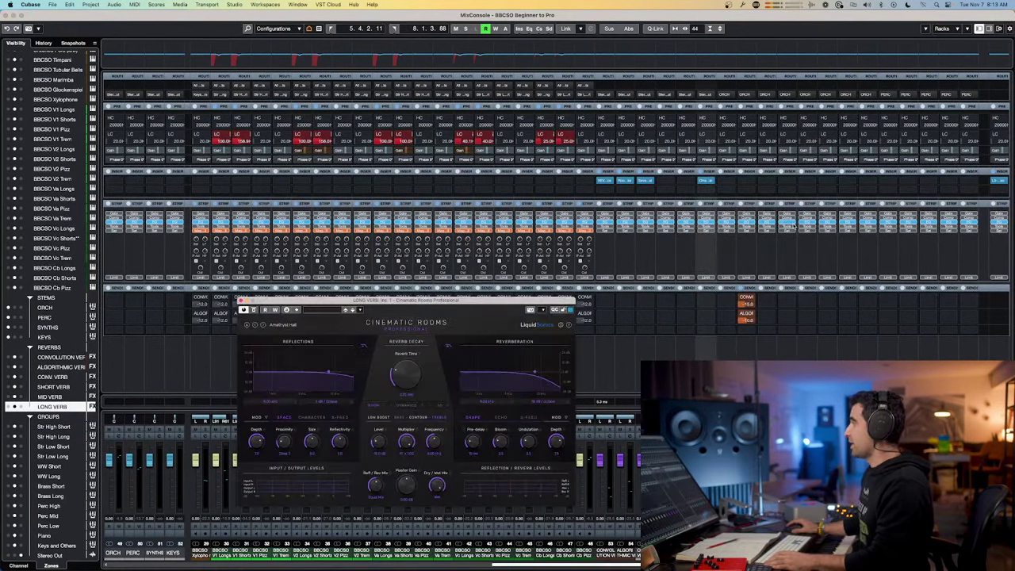
- Choose the Score Stage preset from the Halls category in Cinematic Rooms and close the plug-in window
{"action": "left_click", "coordinate": [282, 324]}
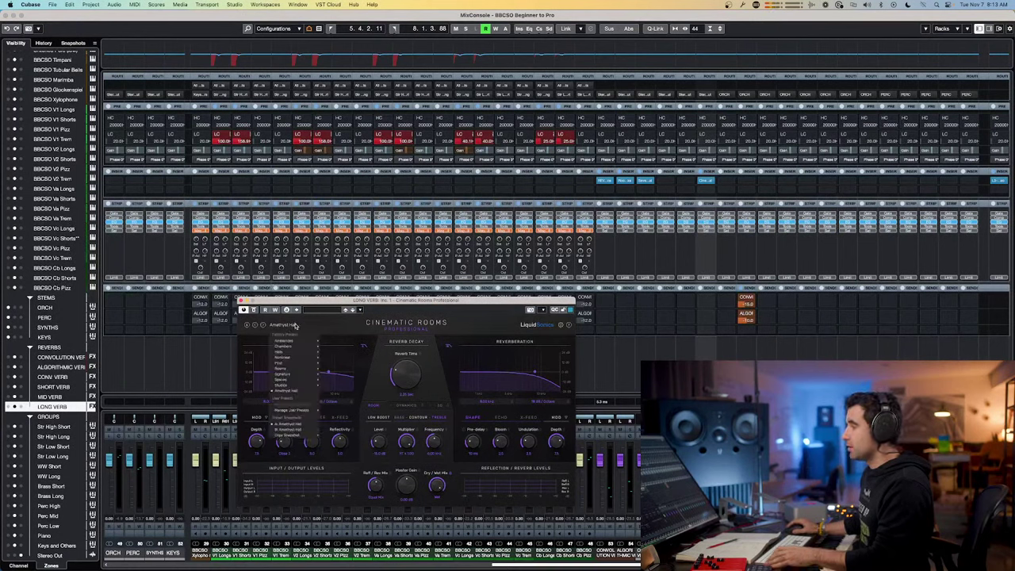
{"action": "mouse_move", "coordinate": [299, 386]}
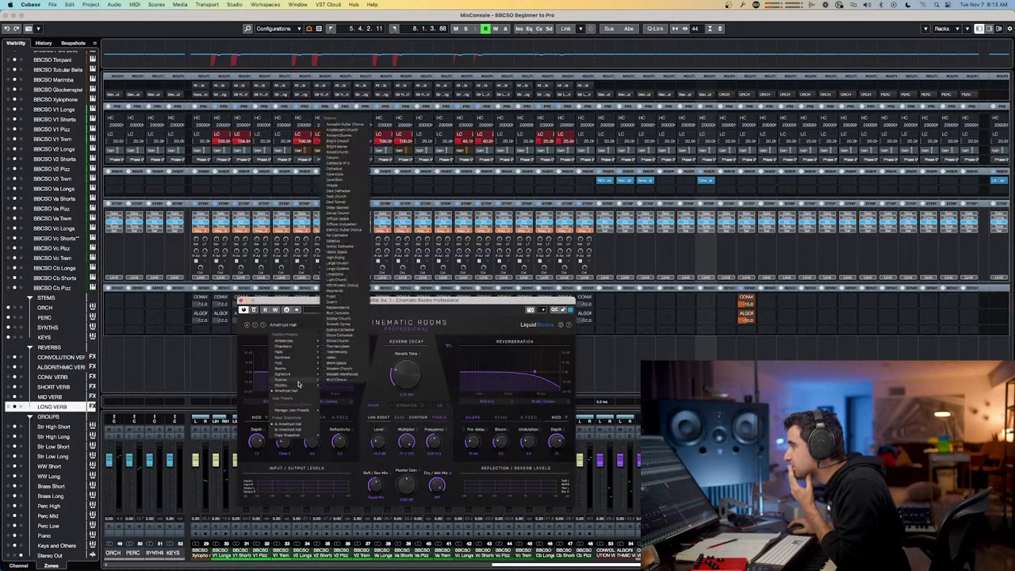
{"action": "mouse_move", "coordinate": [296, 355]}
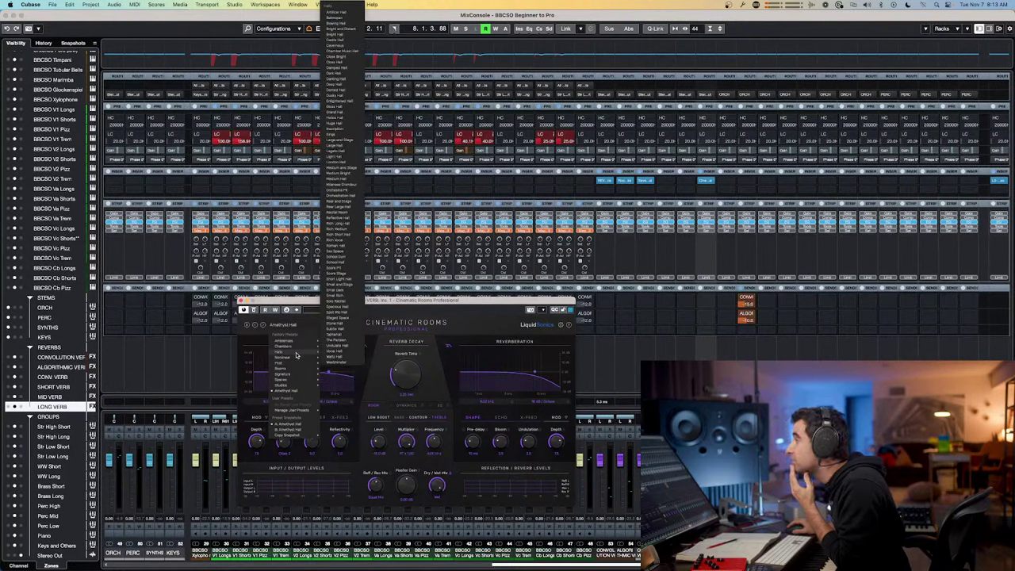
{"action": "left_click", "coordinate": [349, 273]}
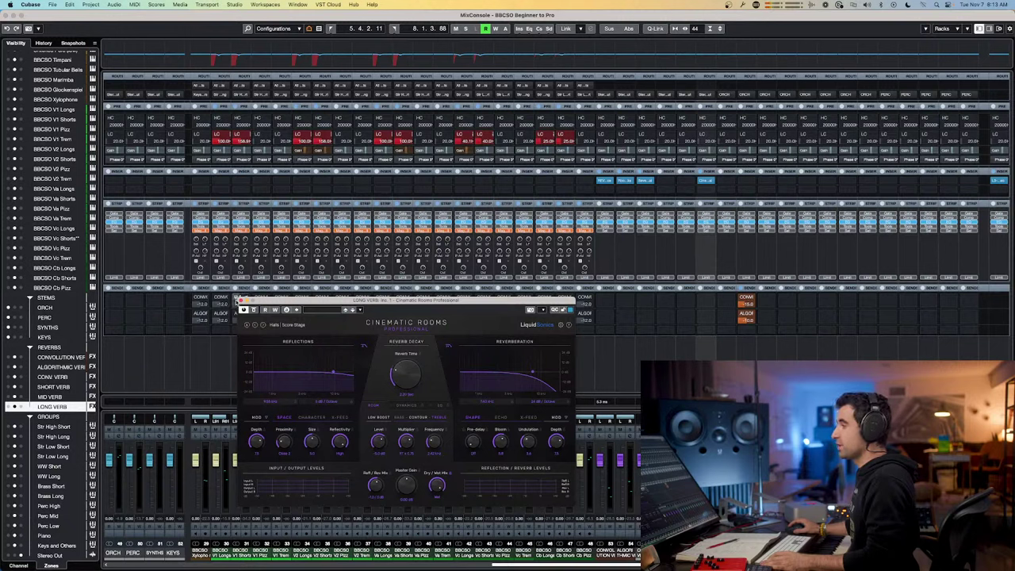
{"action": "left_click", "coordinate": [243, 300]}
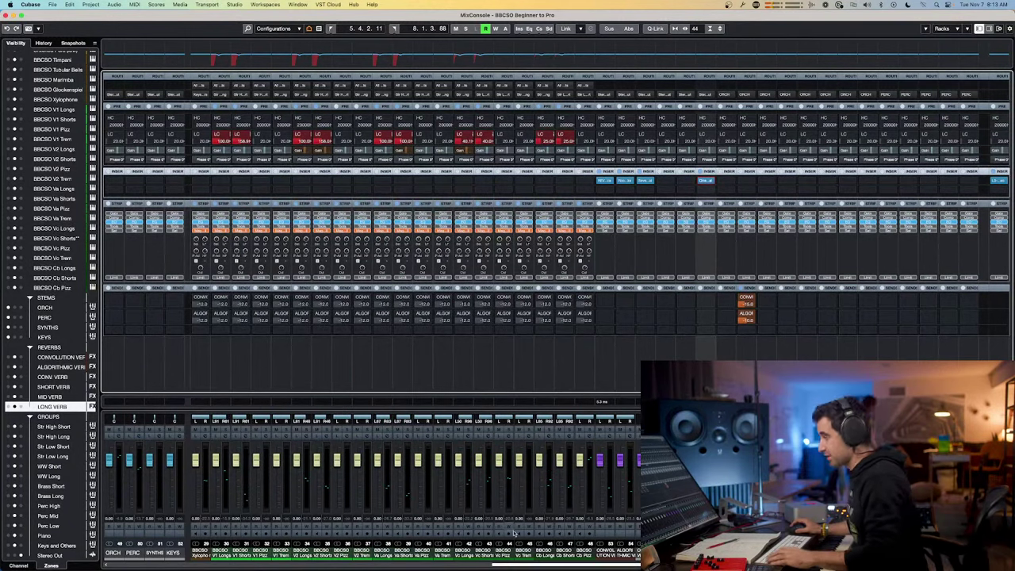
- Select the BBCSO V1 Longs channel for playing and redirect the first send on the Str High Long group to CONV. VERB
{"action": "left_click", "coordinate": [509, 565]}
{"action": "left_click_drag", "start_coordinate": [509, 565], "coordinate": [474, 566]}
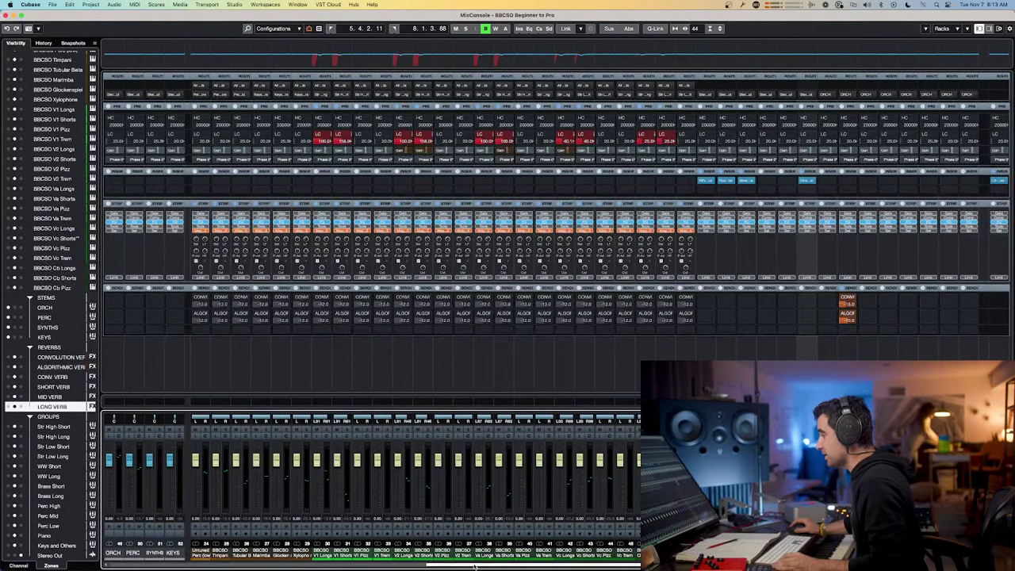
{"action": "left_click", "coordinate": [319, 557]}
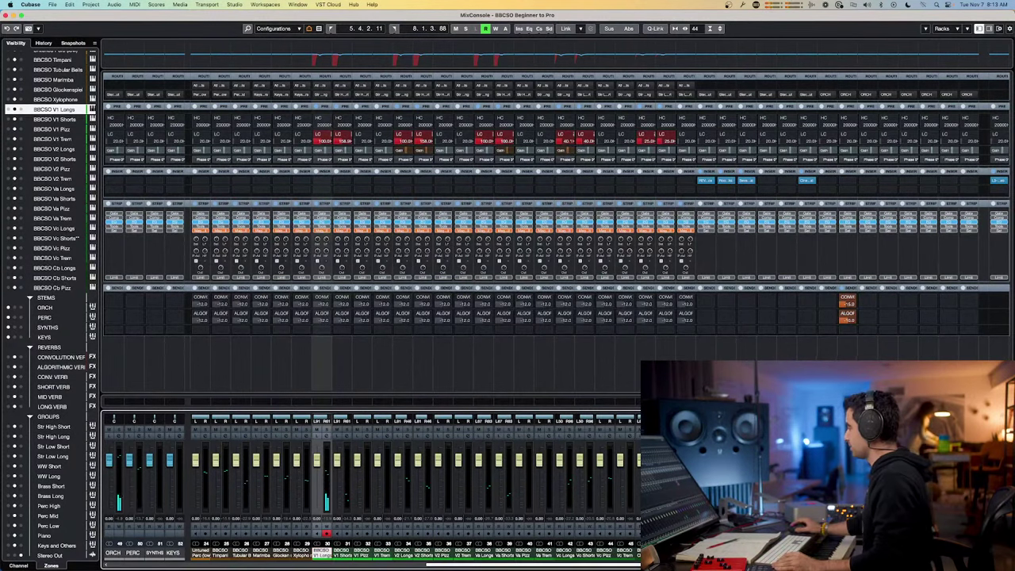
{"action": "scroll", "coordinate": [318, 475], "scroll_direction": "right", "scroll_amount": 5}
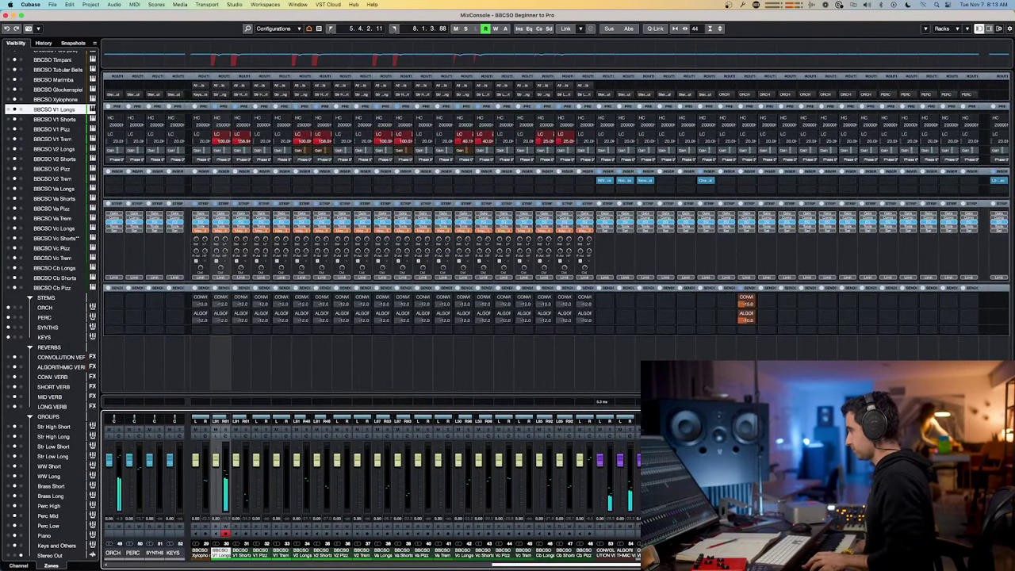
{"action": "key", "text": "ctrl+Left"}
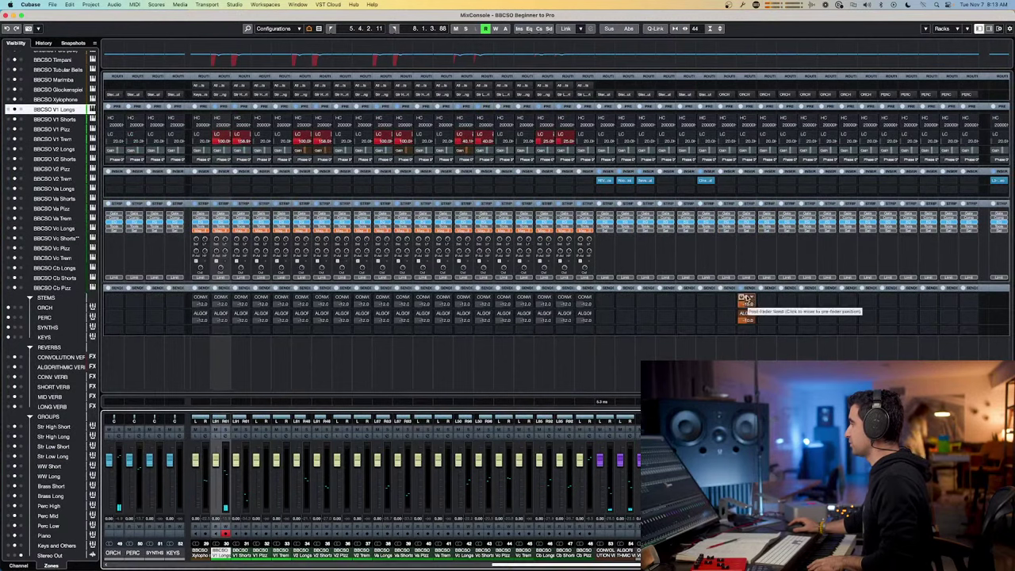
{"action": "left_click", "coordinate": [745, 298]}
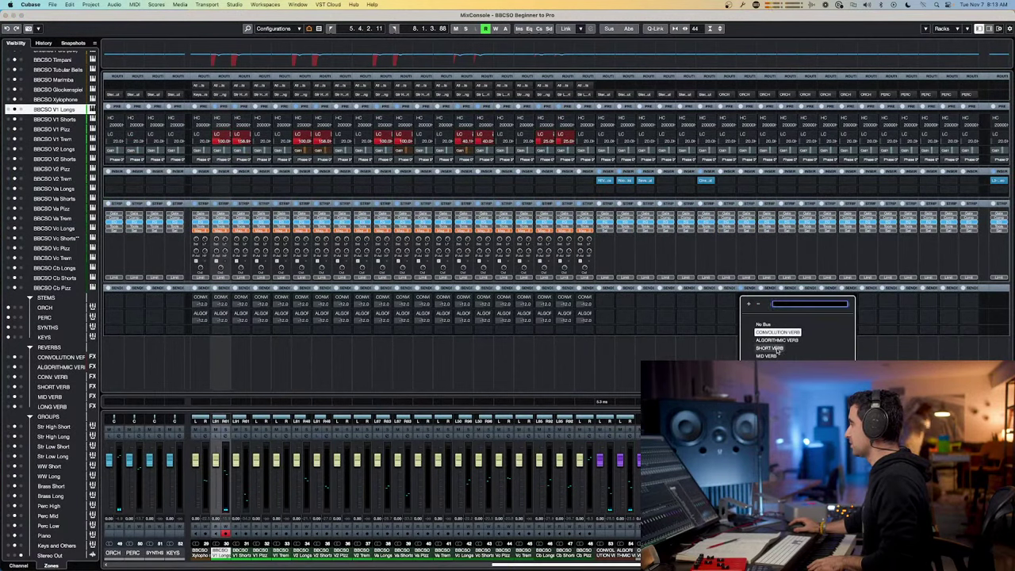
{"action": "left_click", "coordinate": [449, 349]}
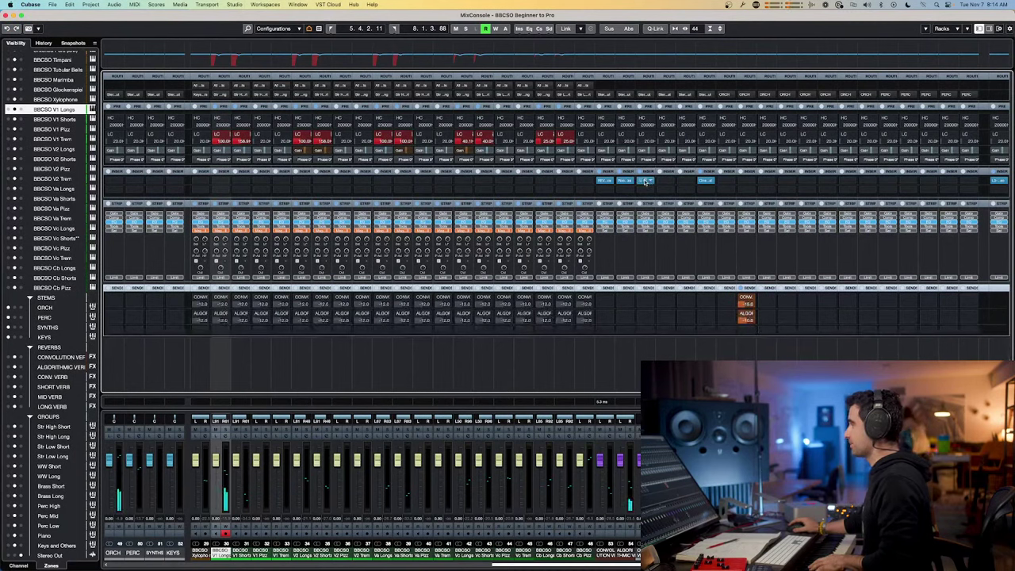
- Redirect Str High Long's second send to LONG VERB and arrange the CONV. VERB and LONG VERB plug-in windows for viewing together
{"action": "left_click", "coordinate": [647, 182]}
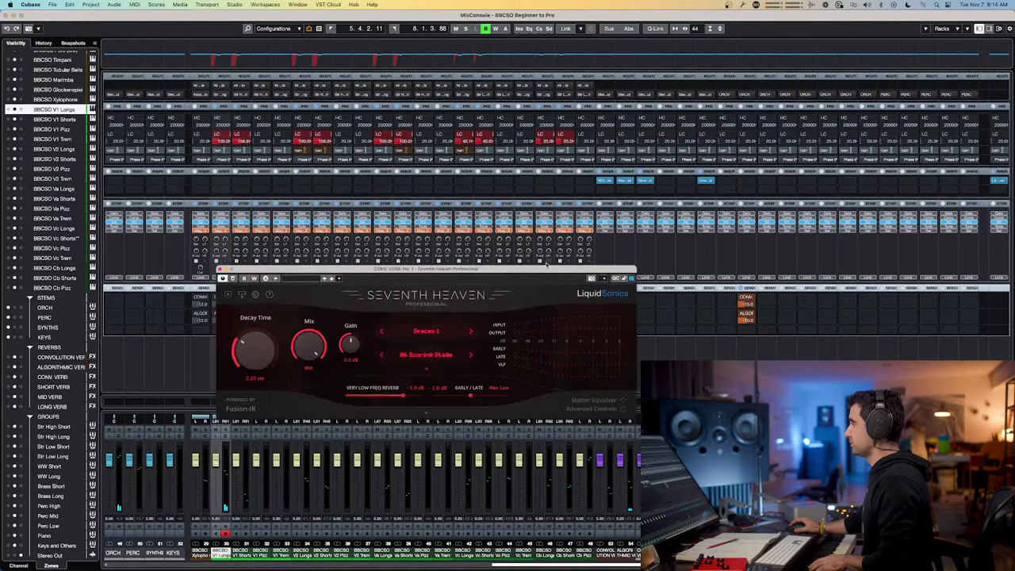
{"action": "left_click_drag", "start_coordinate": [546, 274], "coordinate": [409, 70]}
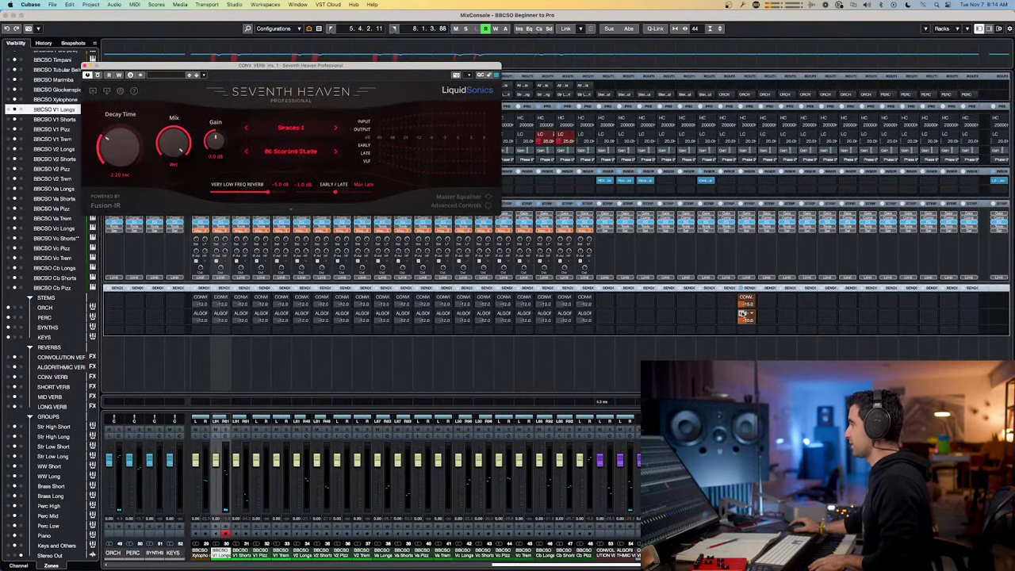
{"action": "left_click", "coordinate": [743, 314]}
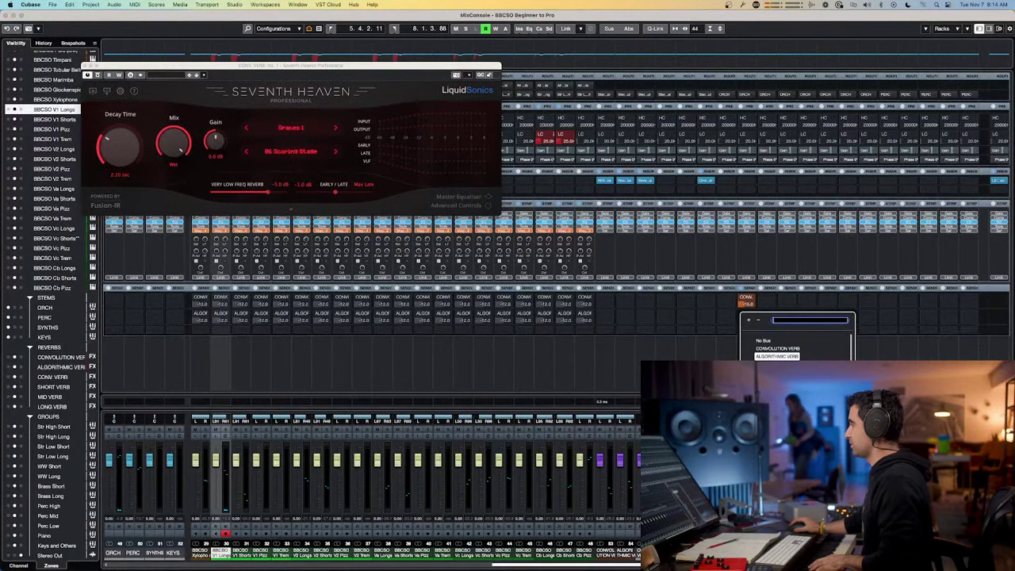
{"action": "type", "text": "long"}
{"action": "key", "text": "Return"}
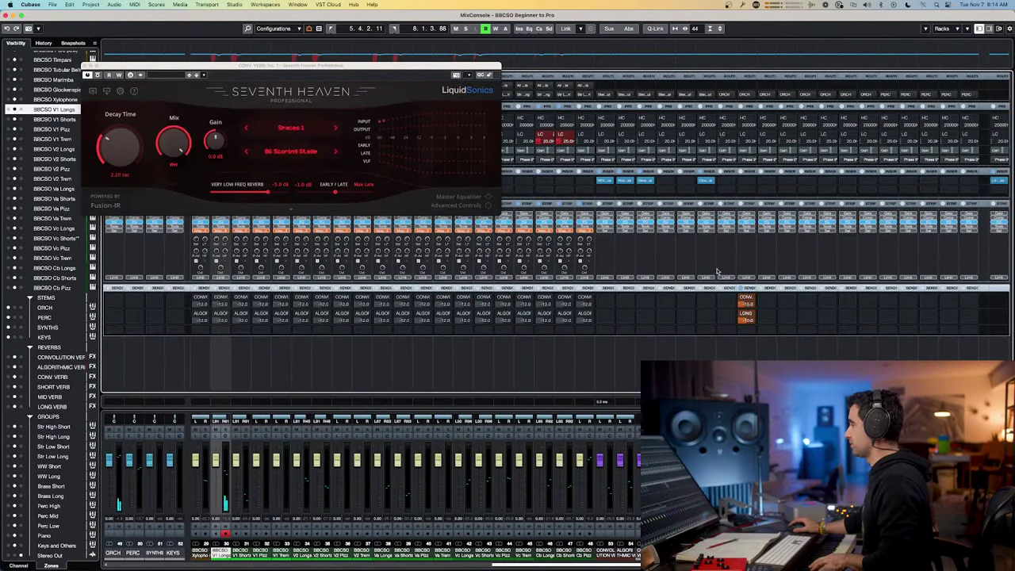
{"action": "left_click", "coordinate": [705, 181]}
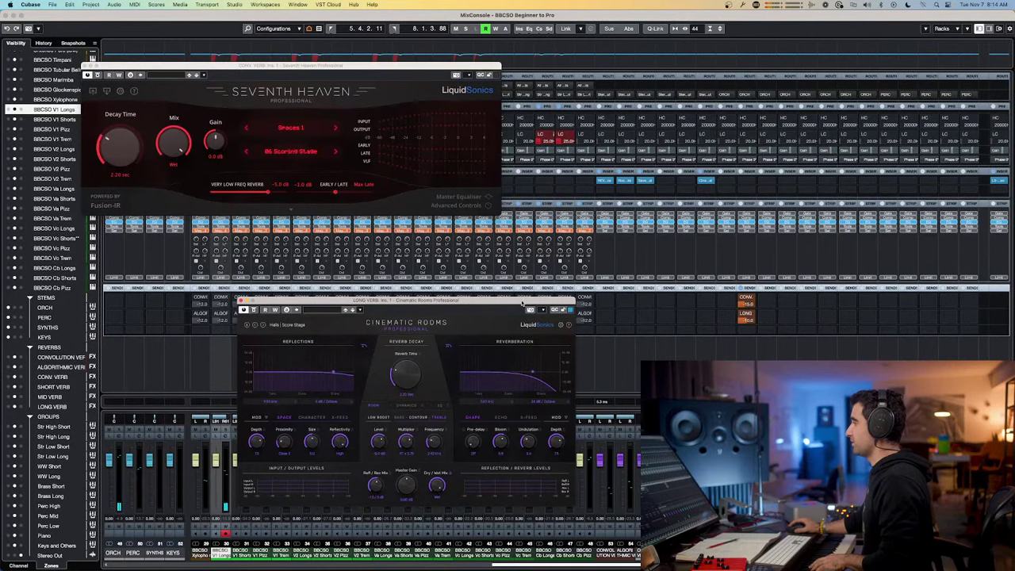
{"action": "left_click_drag", "start_coordinate": [521, 303], "coordinate": [462, 301]}
- Compare the reverbs on Str High Long by toggling its sends, trying CONV. VERB at 0.00 before restoring -15.0 and reactivating LONG VERB
{"action": "left_click", "coordinate": [742, 314]}
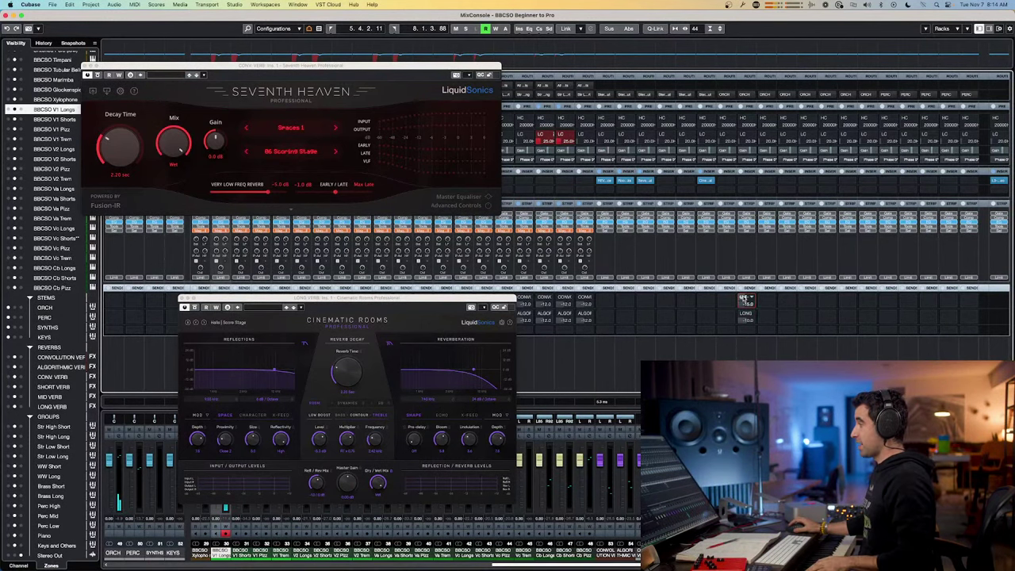
{"action": "left_click", "coordinate": [743, 299]}
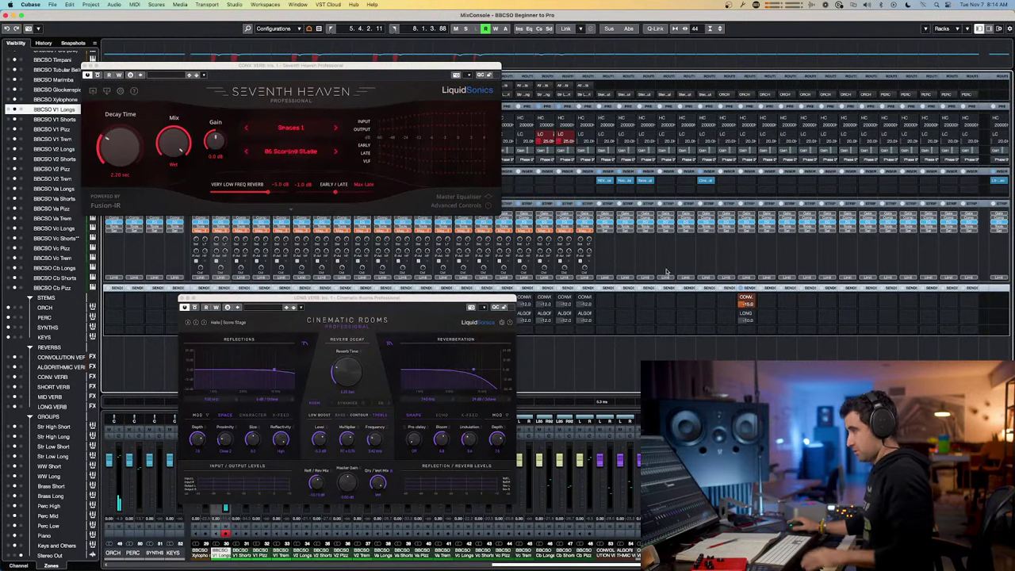
{"action": "left_click", "coordinate": [97, 75]}
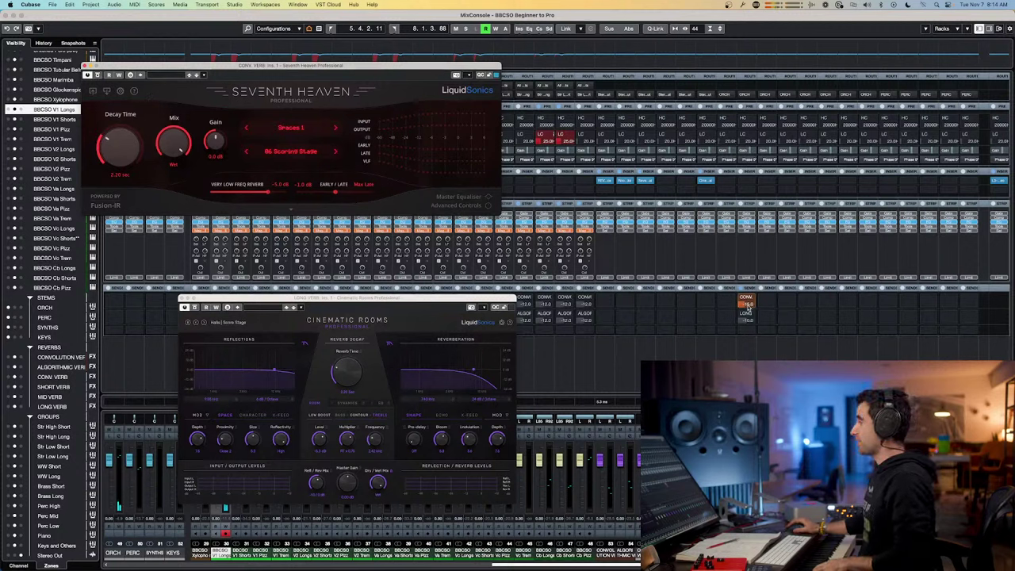
{"action": "mouse_move", "coordinate": [745, 301]}
{"action": "left_mouse_down"}
{"action": "mouse_move", "coordinate": [802, 301]}
{"action": "mouse_move", "coordinate": [745, 301]}
{"action": "left_mouse_up"}
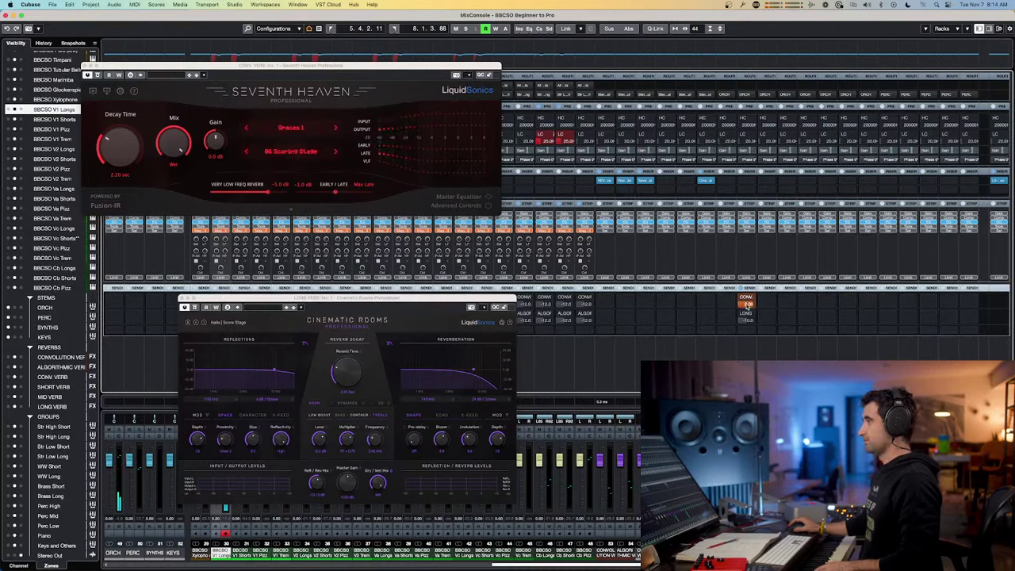
{"action": "mouse_move", "coordinate": [745, 300]}
{"action": "left_mouse_down"}
{"action": "mouse_move", "coordinate": [786, 301]}
{"action": "mouse_move", "coordinate": [745, 301]}
{"action": "mouse_move", "coordinate": [785, 301]}
{"action": "mouse_move", "coordinate": [754, 312]}
{"action": "left_mouse_up"}
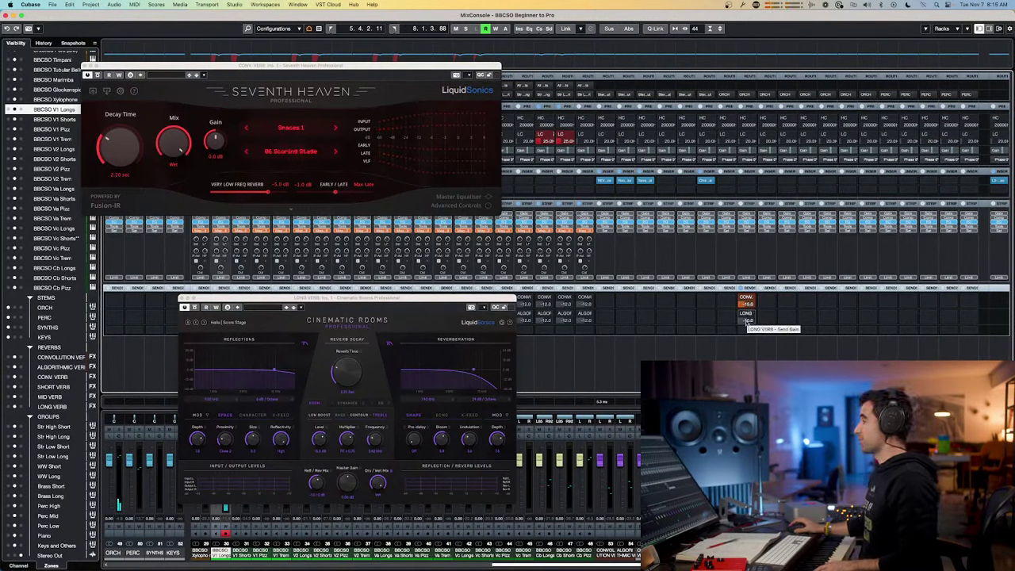
{"action": "left_click", "coordinate": [747, 321]}
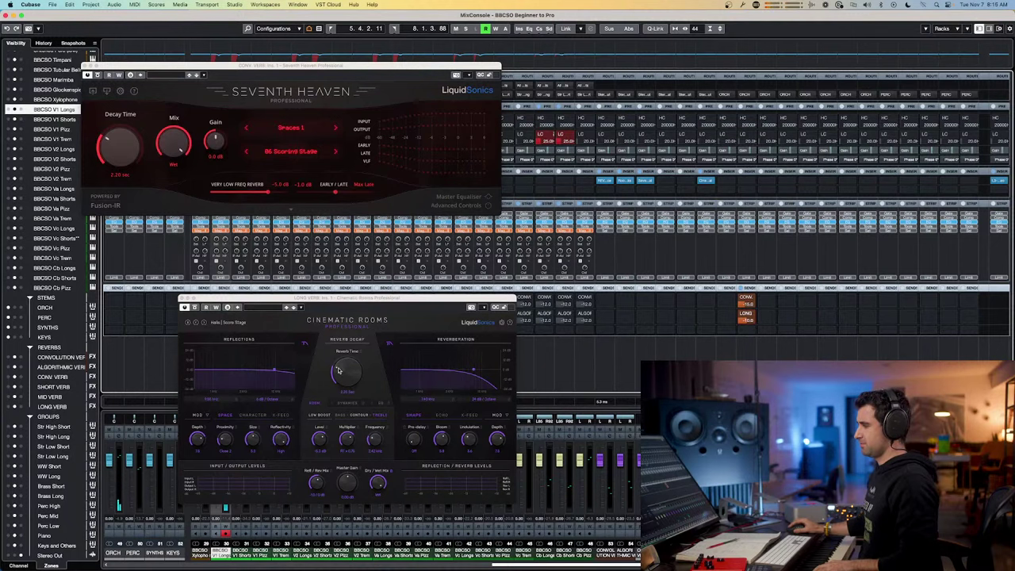
- Adjust the reverb time in LONG VERB's Cinematic Rooms and set Str High Long's LONG VERB send, trying -7 before settling on -12.0
{"action": "left_click_drag", "start_coordinate": [338, 370], "coordinate": [339, 368]}
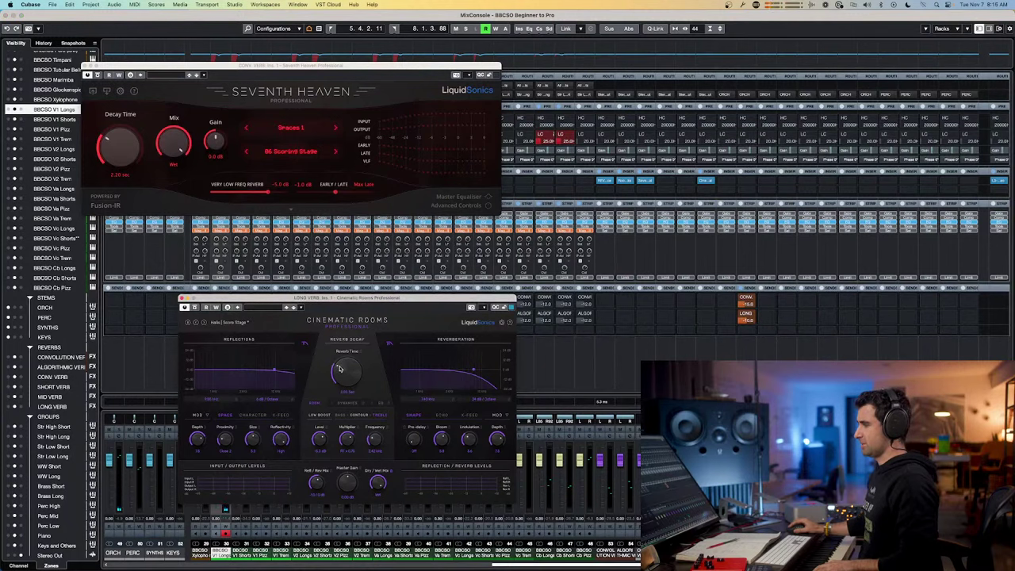
{"action": "double_click", "coordinate": [748, 318]}
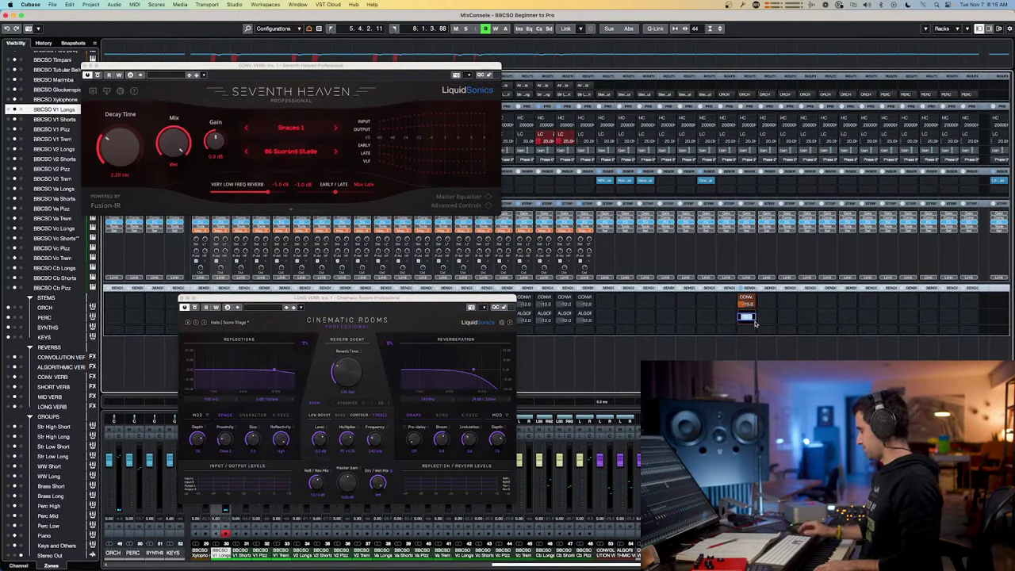
{"action": "type", "text": "-7"}
{"action": "key", "text": "Return"}
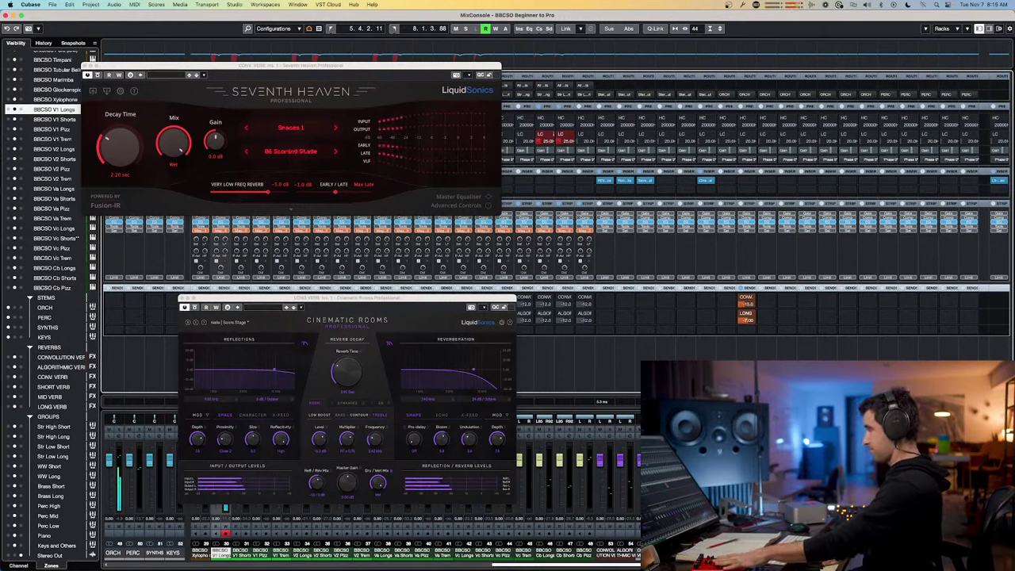
{"action": "left_click", "coordinate": [338, 376]}
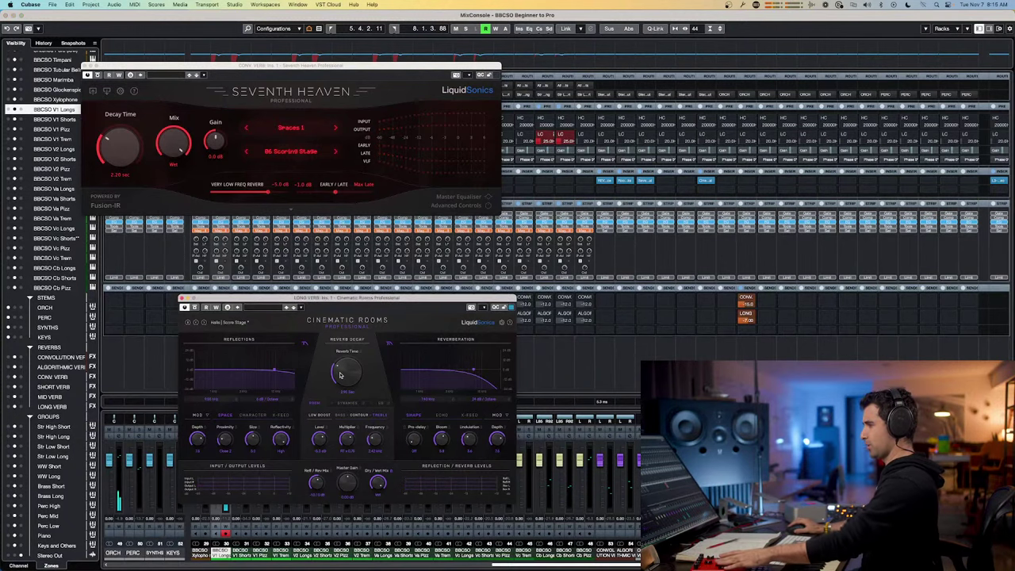
{"action": "left_click", "coordinate": [745, 317]}
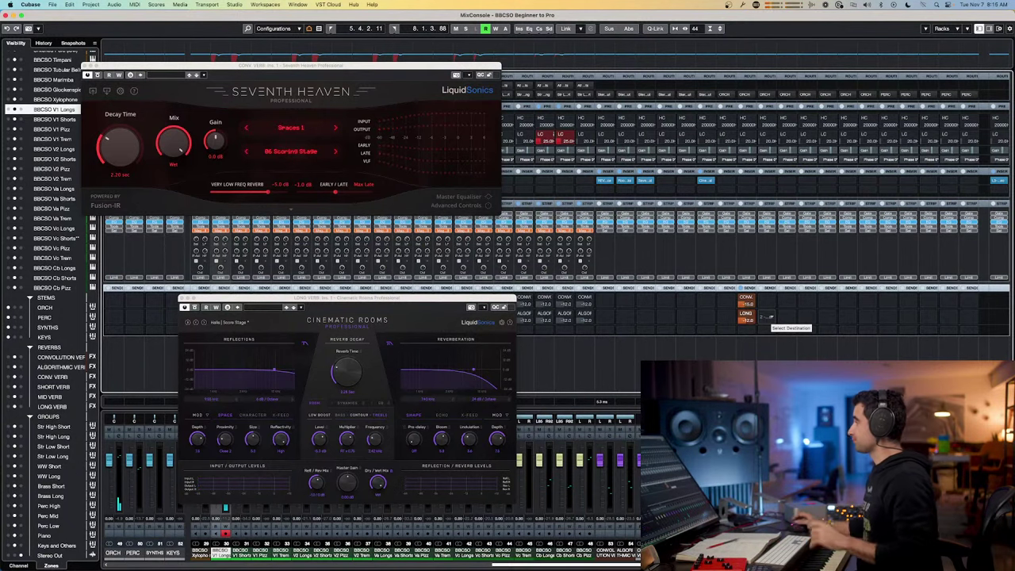
- Raise the threshold of the L3-LL Multimaximizer on Stereo Out and close the limiter, CONV. VERB and LONG VERB plug-in windows
{"action": "left_click", "coordinate": [1000, 181]}
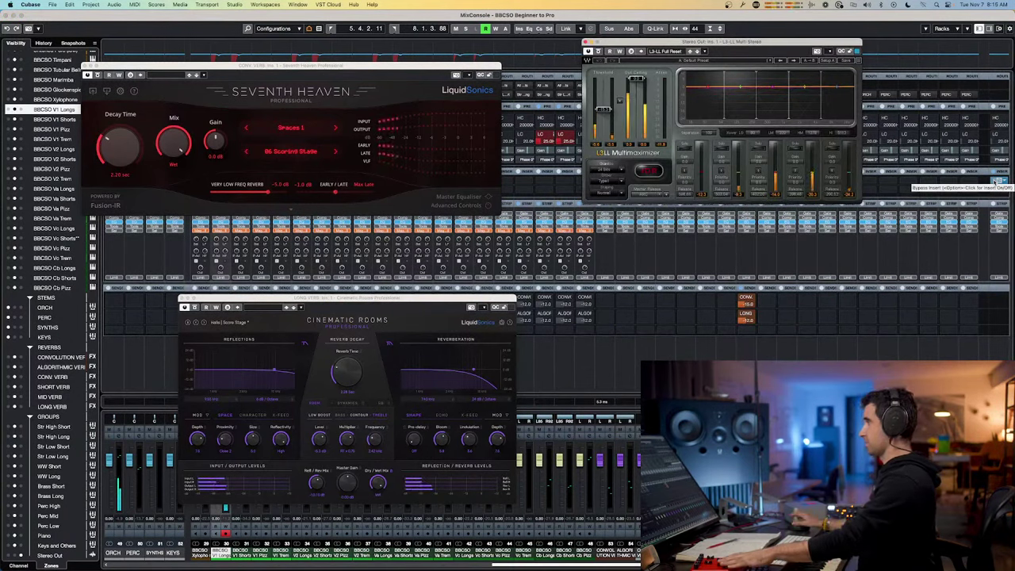
{"action": "left_click_drag", "start_coordinate": [603, 110], "coordinate": [603, 101]}
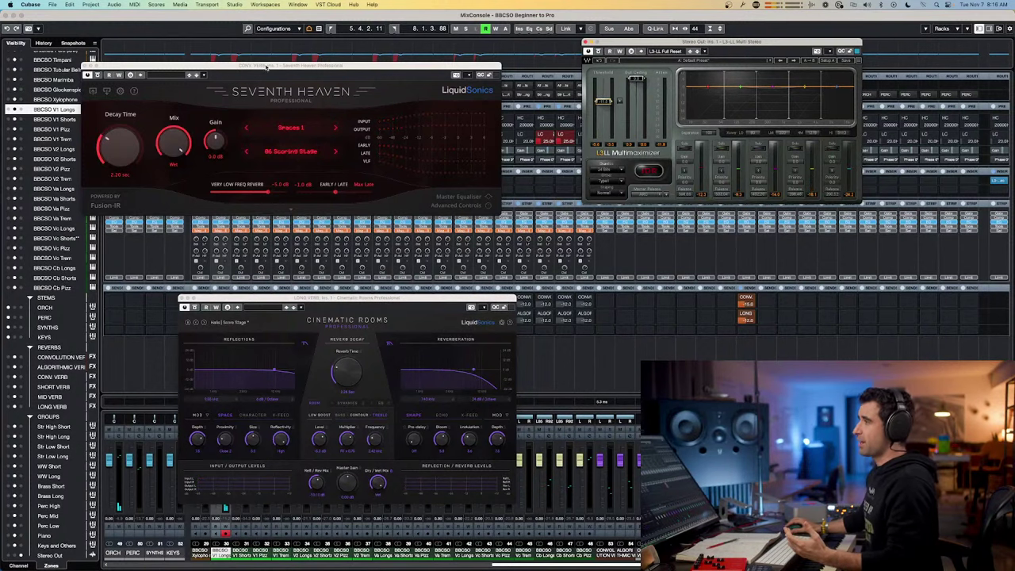
{"action": "left_click_drag", "start_coordinate": [266, 67], "coordinate": [315, 86]}
{"action": "left_click_drag", "start_coordinate": [294, 299], "coordinate": [320, 296]}
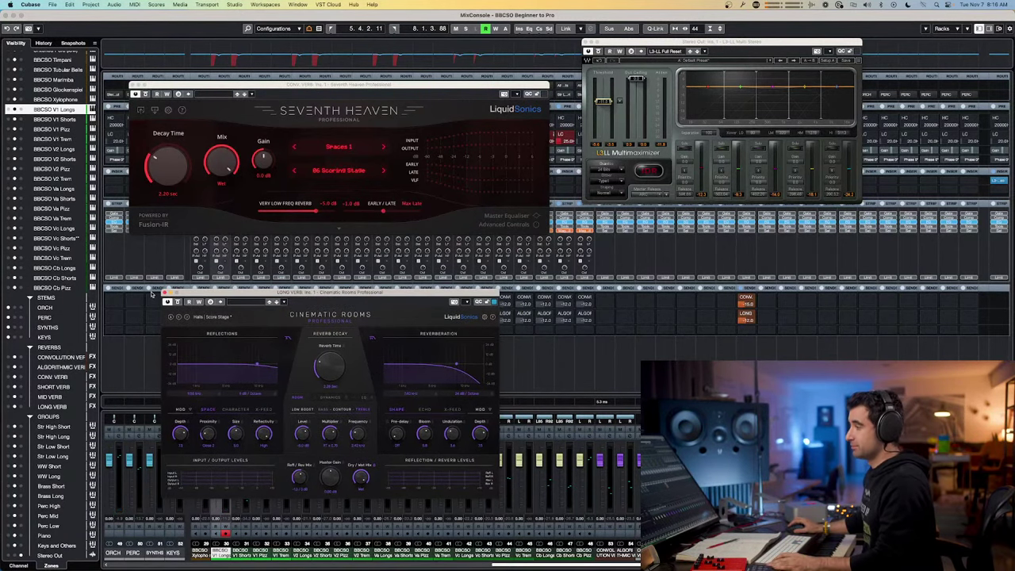
{"action": "left_click", "coordinate": [166, 292]}
{"action": "left_click", "coordinate": [133, 87]}
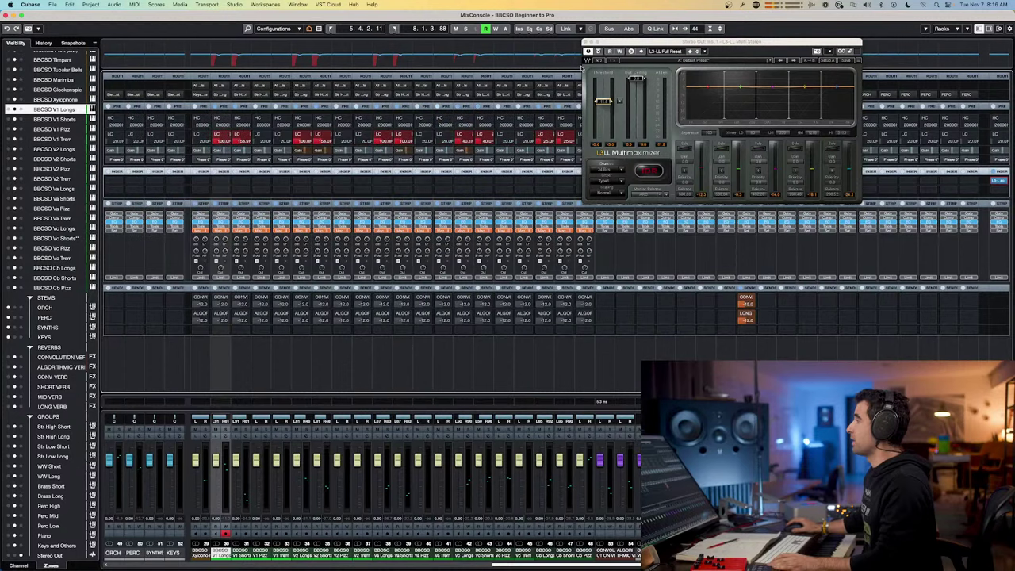
{"action": "left_click", "coordinate": [586, 42]}
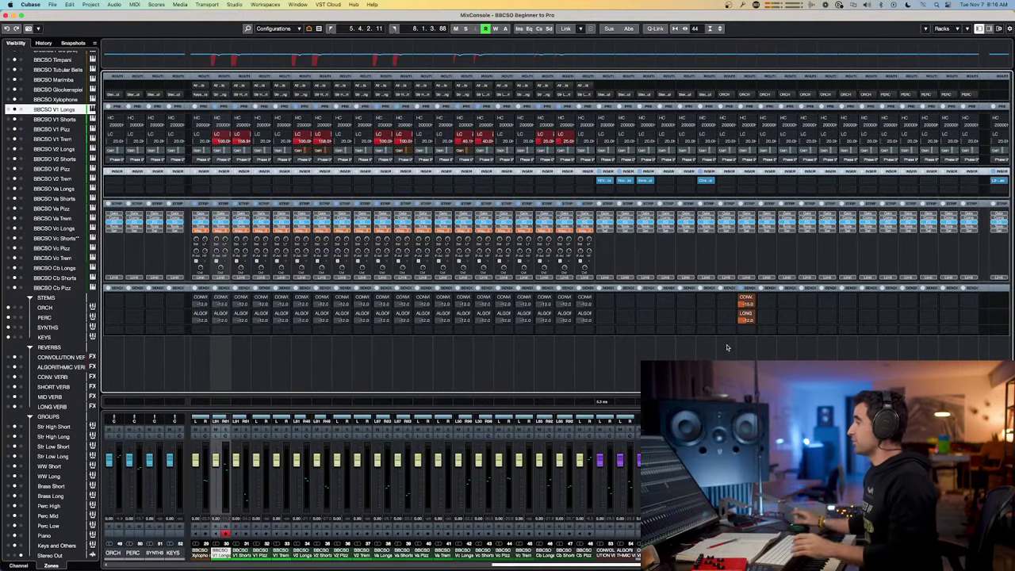
- Switch to the Restream Chat in Chrome and read the viewer messages down to the question about splitting only the strings into high and low
{"action": "key", "text": "super+Tab"}
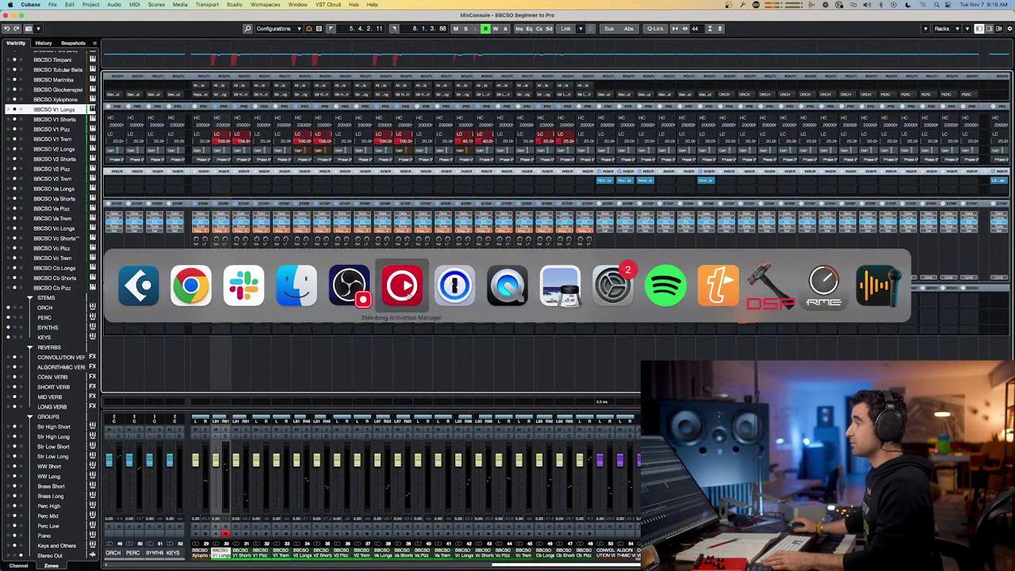
{"action": "left_click", "coordinate": [200, 295]}
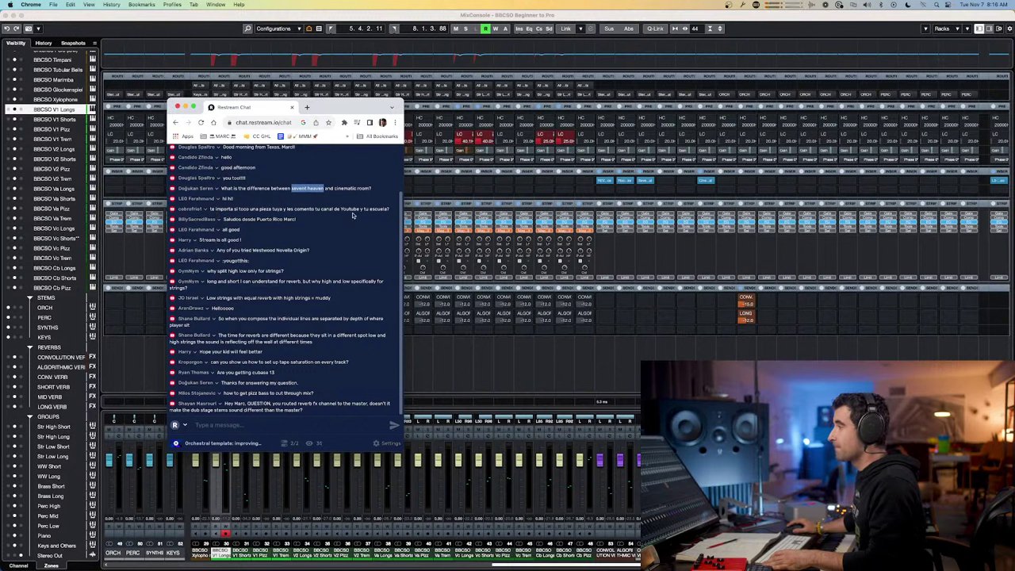
{"action": "left_click_drag", "start_coordinate": [388, 209], "coordinate": [218, 208]}
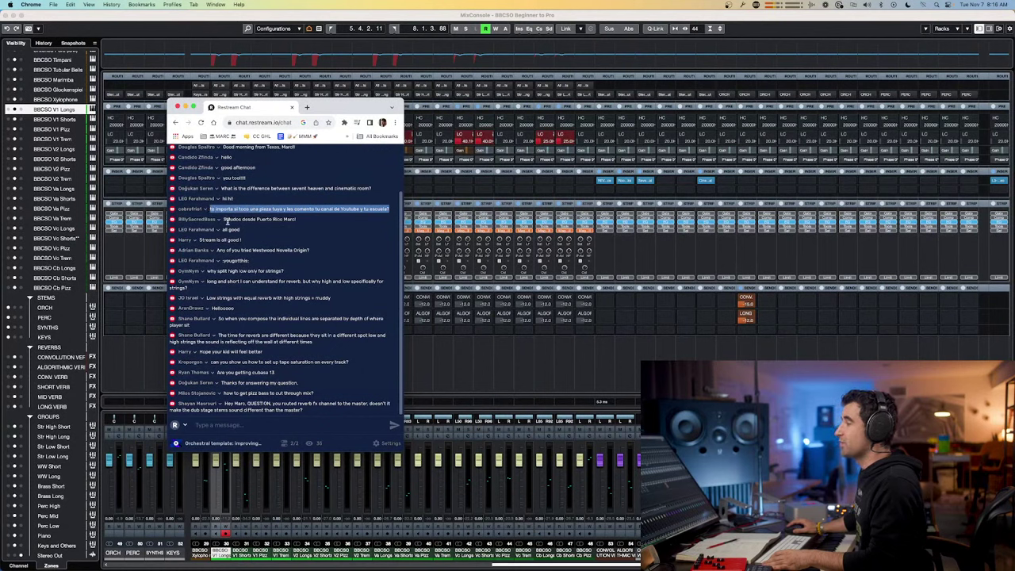
{"action": "left_click_drag", "start_coordinate": [225, 219], "coordinate": [293, 222]}
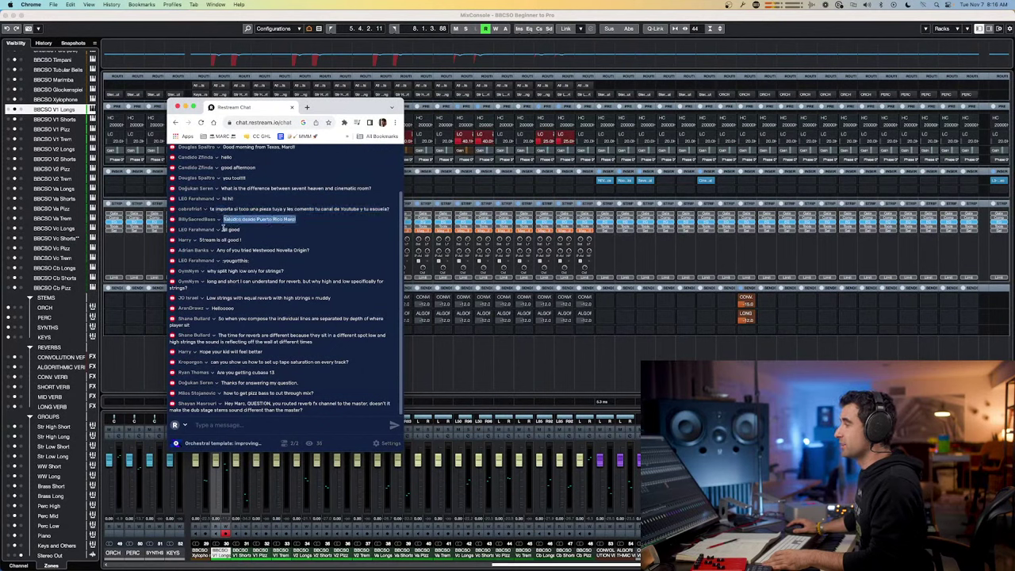
{"action": "left_click_drag", "start_coordinate": [223, 229], "coordinate": [311, 252]}
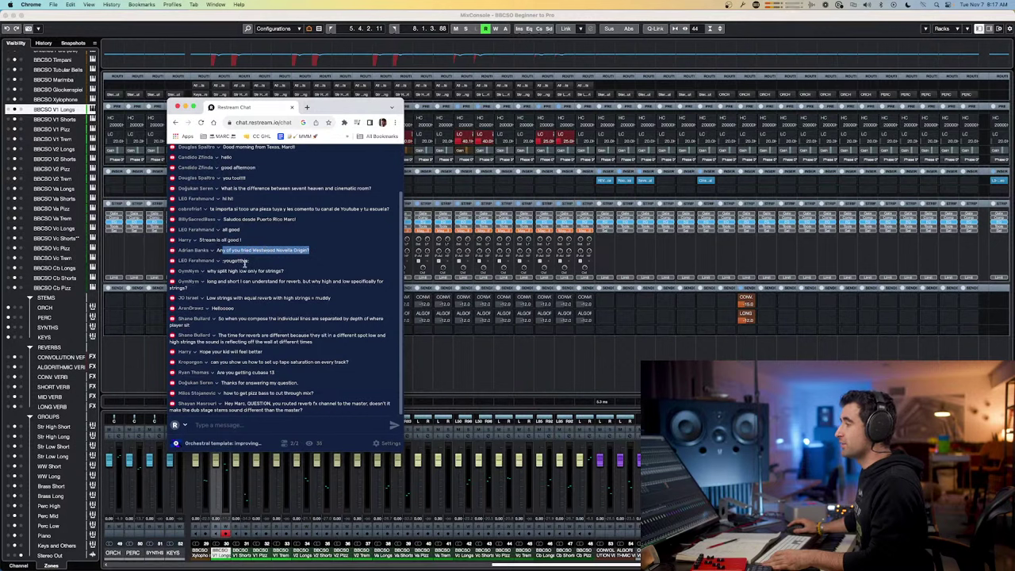
{"action": "left_click_drag", "start_coordinate": [210, 271], "coordinate": [279, 271]}
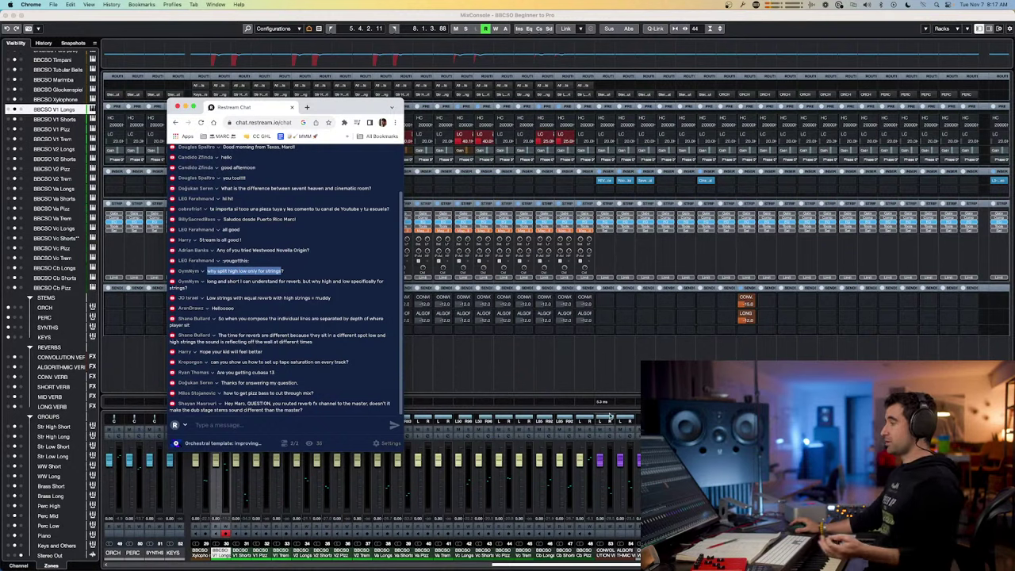
- Return to the Cubase Project window, move the chat window clear of the track list and bring the first BBCSO tracks into view
{"action": "left_click", "coordinate": [539, 365]}
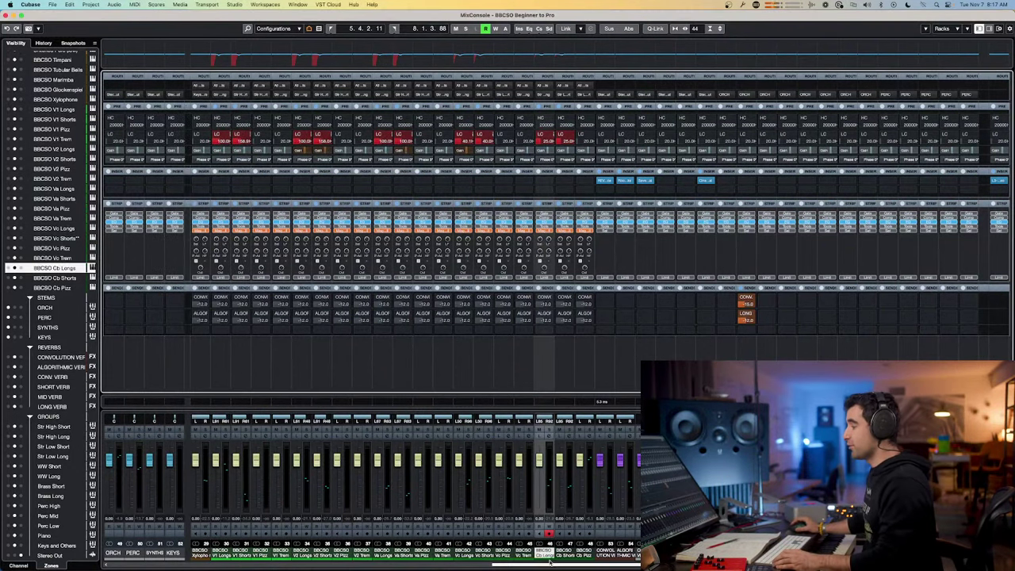
{"action": "key", "text": "F3"}
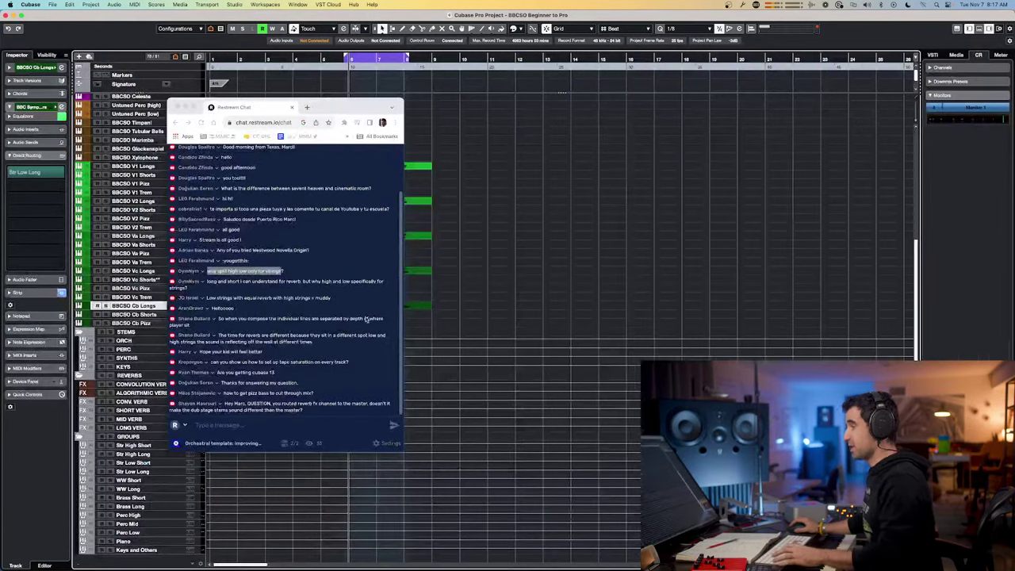
{"action": "left_click_drag", "start_coordinate": [325, 107], "coordinate": [510, 166]}
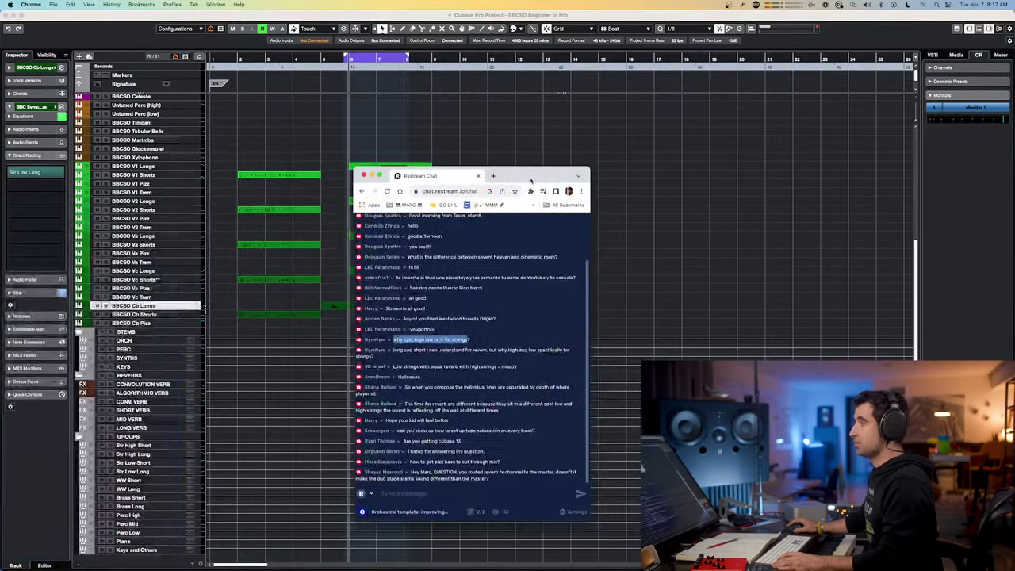
{"action": "left_click", "coordinate": [293, 210]}
{"action": "scroll", "coordinate": [151, 190], "scroll_direction": "up", "scroll_amount": 10}
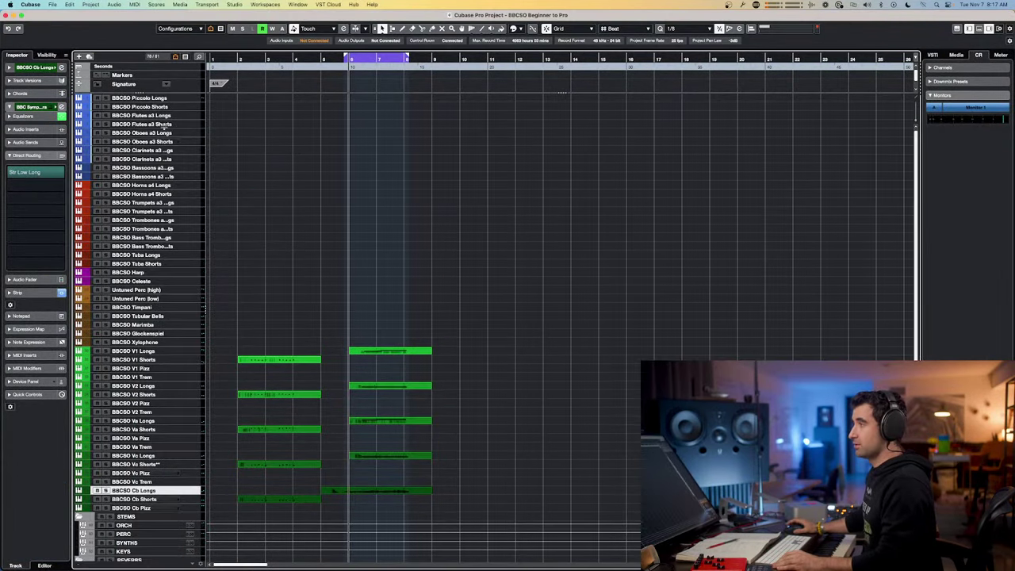
- Select all tracks from BBCSO Piccolo Longs to BBCSO Cb Pizz, then select every group from Str High Short to Keys and Others
{"action": "left_click", "coordinate": [157, 99]}
{"action": "scroll", "coordinate": [162, 205], "scroll_direction": "down", "scroll_amount": 5}
{"action": "left_click", "coordinate": [155, 320], "text": "shift"}
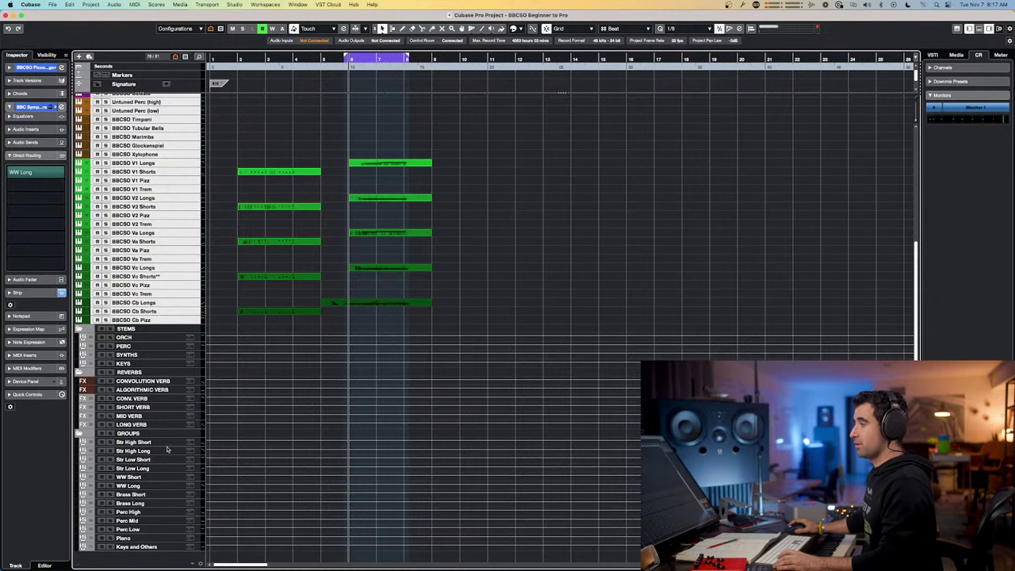
{"action": "left_click", "coordinate": [151, 442]}
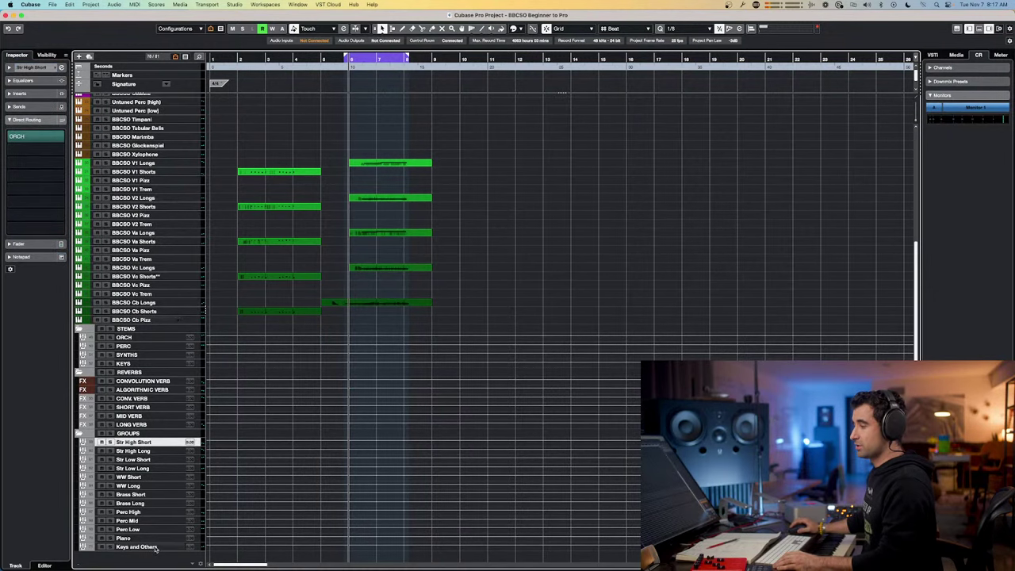
{"action": "left_click", "coordinate": [156, 547], "text": "shift"}
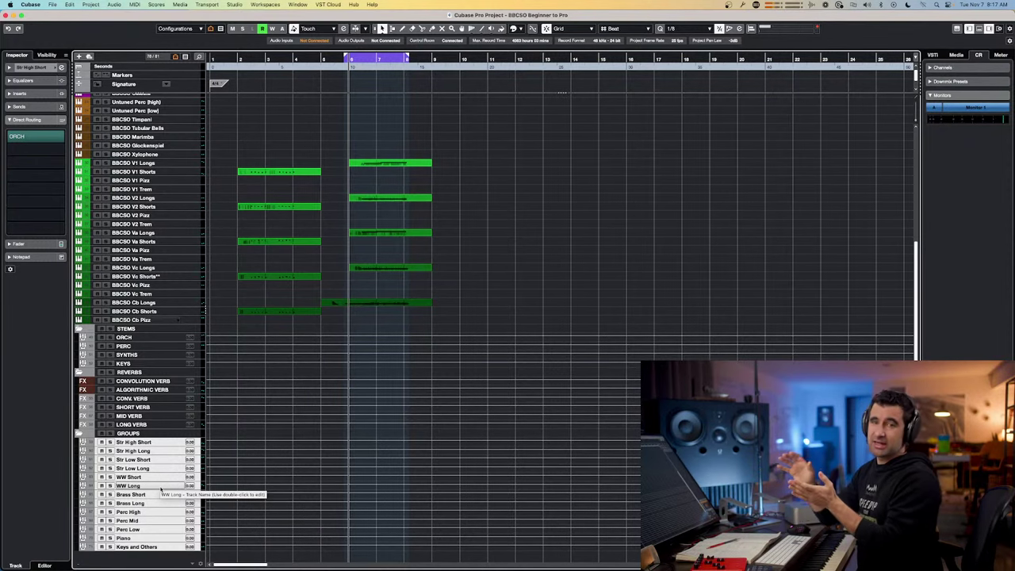
- Recheck the "high low" wording of the strings question in the Chrome chat and switch back to Cubase
{"action": "key", "text": "super+Tab"}
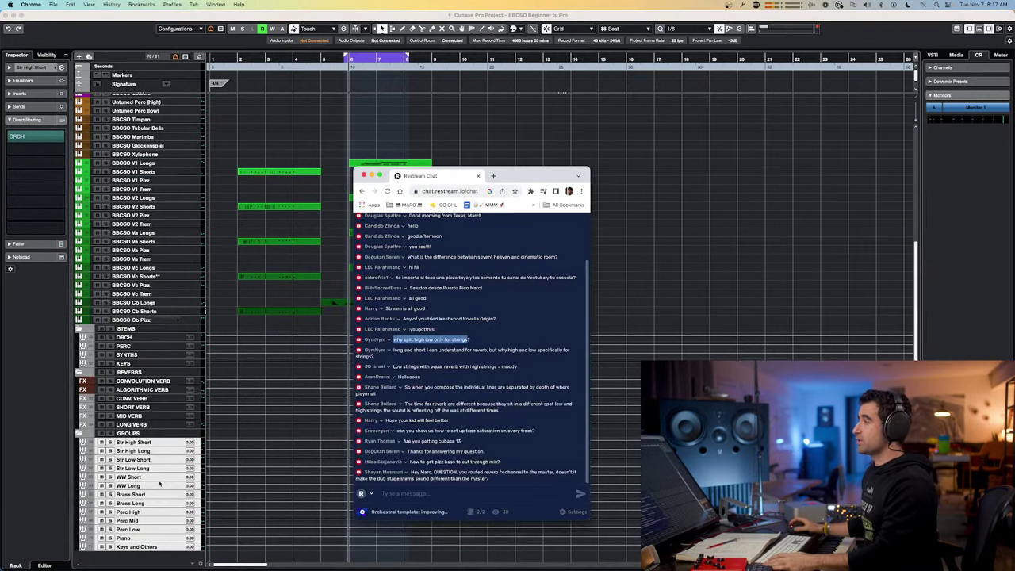
{"action": "double_click", "coordinate": [419, 339]}
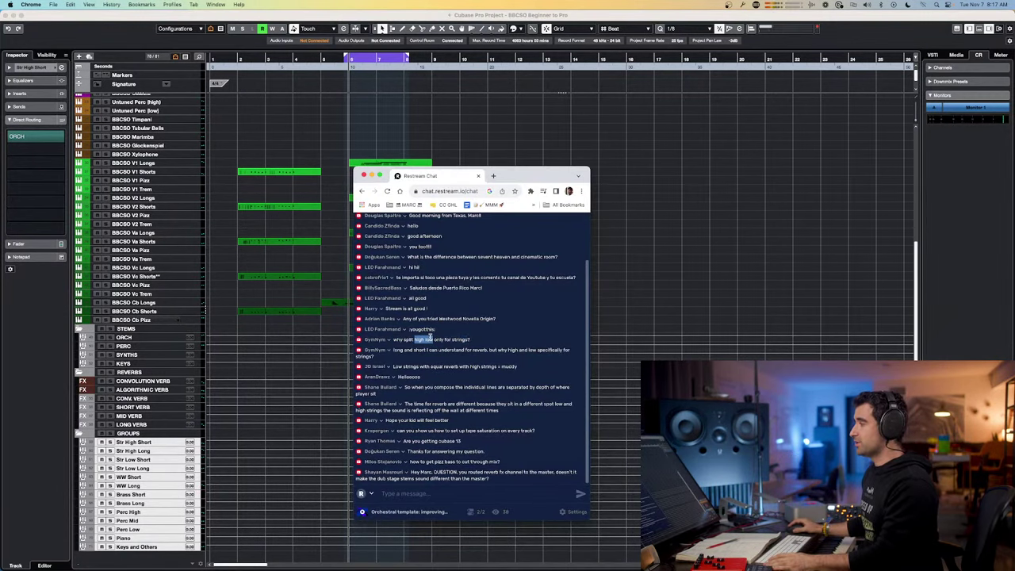
{"action": "key", "text": "super+Tab"}
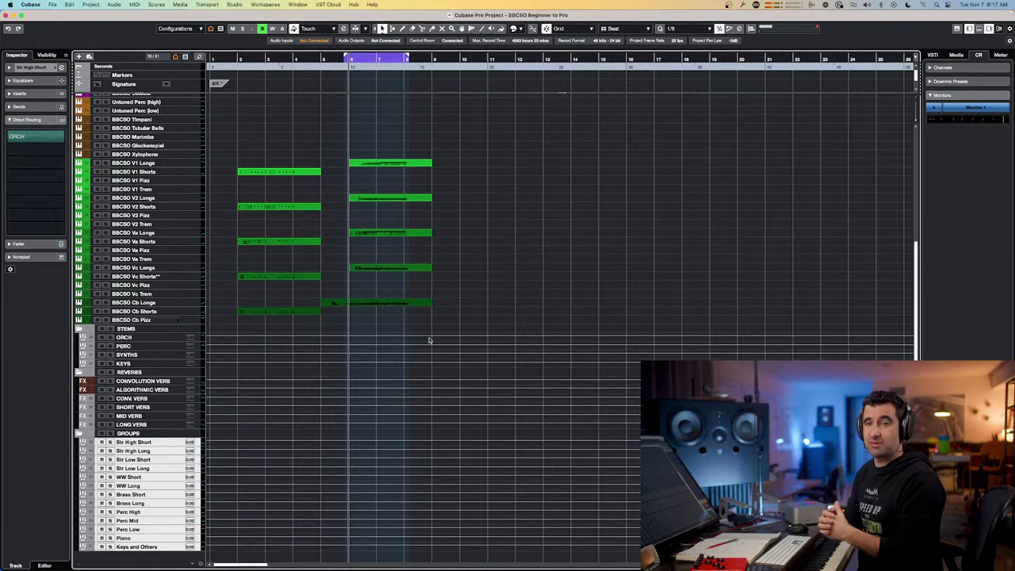
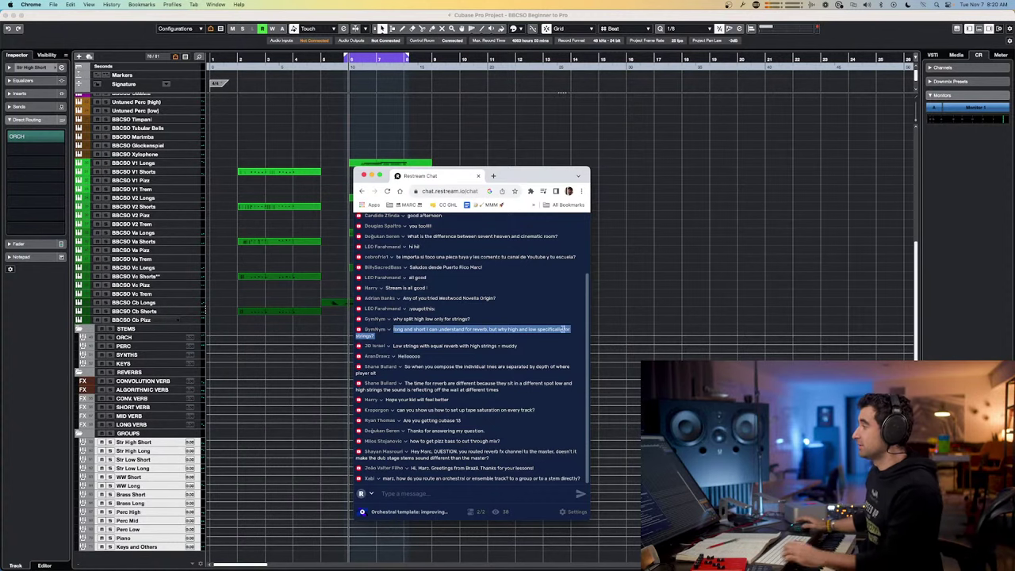
- Read the chat replies about low strings with equal reverb sounding muddy and individual lines being separated by the players' depth
{"action": "left_click", "coordinate": [396, 349]}
{"action": "left_click_drag", "start_coordinate": [394, 346], "coordinate": [517, 346]}
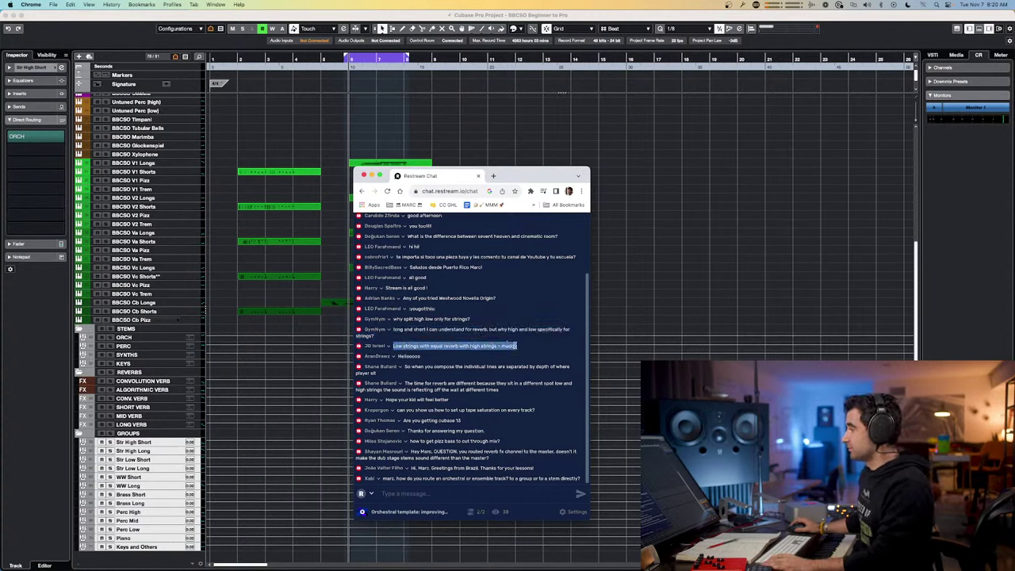
{"action": "left_click", "coordinate": [370, 347]}
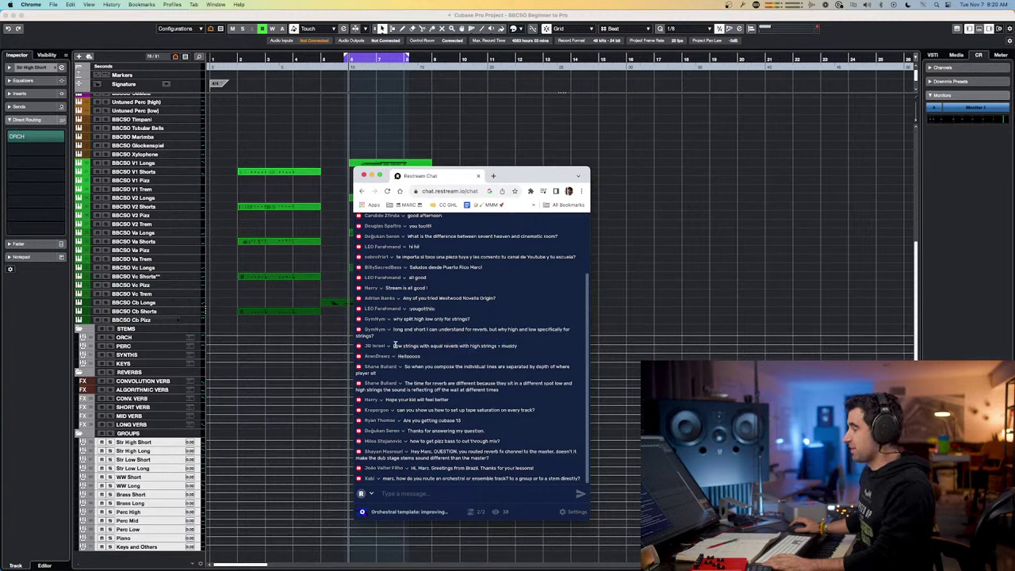
{"action": "left_click_drag", "start_coordinate": [394, 346], "coordinate": [517, 347]}
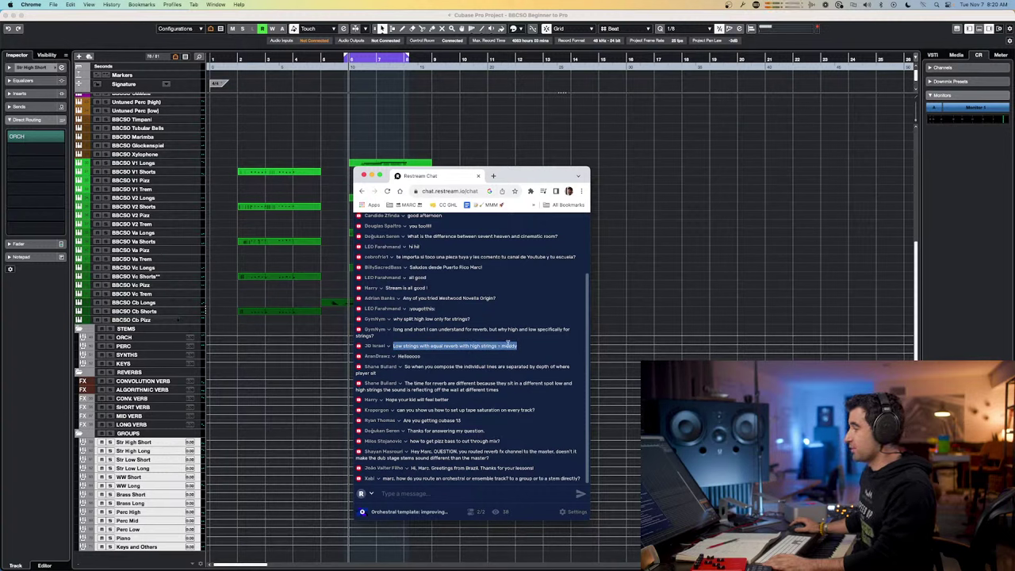
{"action": "double_click", "coordinate": [401, 357]}
{"action": "left_click_drag", "start_coordinate": [406, 367], "coordinate": [550, 367]}
{"action": "left_click", "coordinate": [404, 327]}
{"action": "left_click_drag", "start_coordinate": [394, 319], "coordinate": [515, 330]}
{"action": "left_click", "coordinate": [424, 346]}
{"action": "left_click_drag", "start_coordinate": [424, 346], "coordinate": [466, 366]}
{"action": "left_click", "coordinate": [468, 366]}
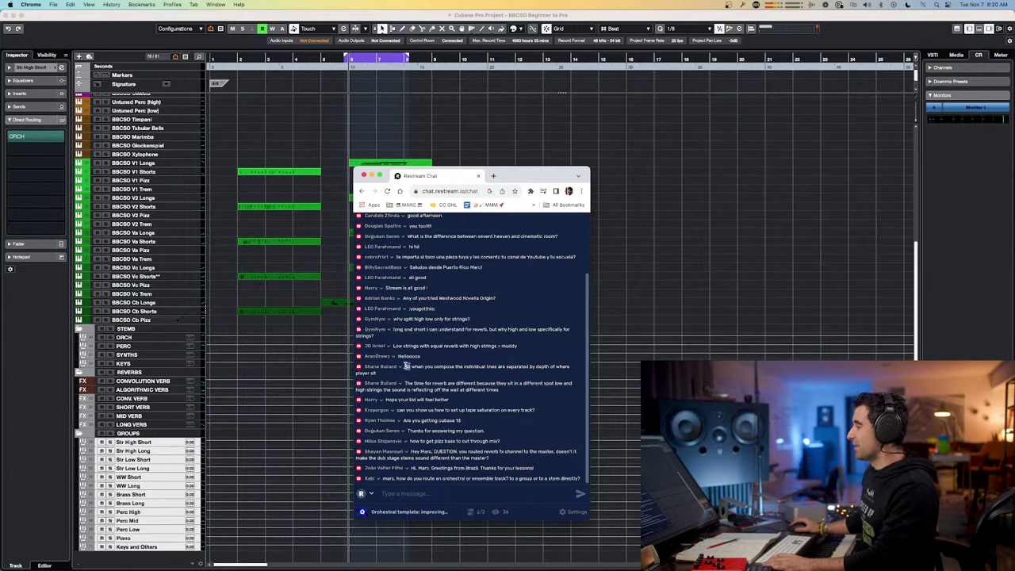
{"action": "triple_click", "coordinate": [470, 366]}
{"action": "left_click", "coordinate": [466, 366]}
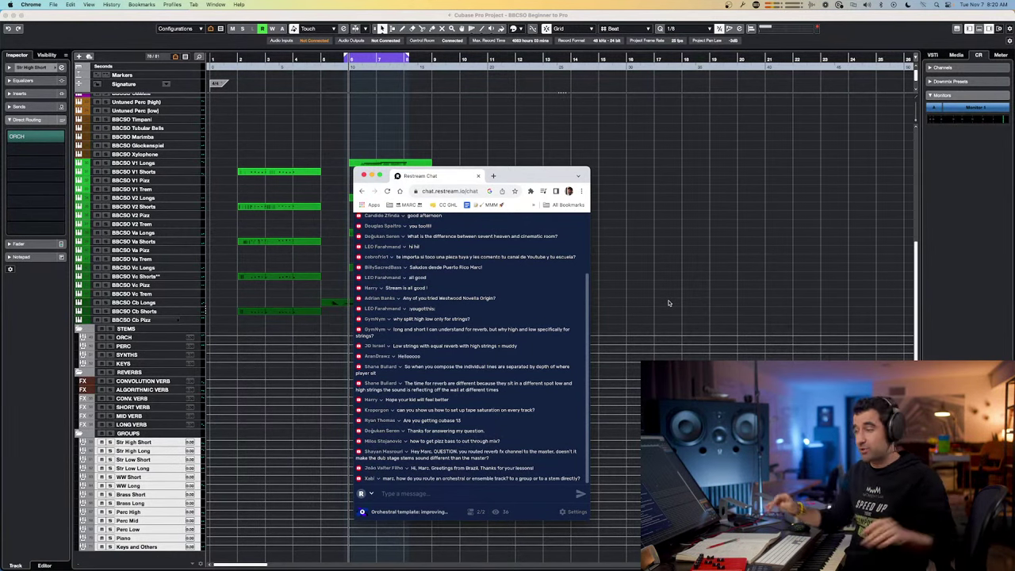
- Open the BBC Symphony Orchestra instrument on BBCSO V2 Pizz in Cubase and examine its orchestra seating layout
{"action": "left_click", "coordinate": [622, 161]}
{"action": "left_click", "coordinate": [135, 215]}
{"action": "left_click", "coordinate": [61, 67]}
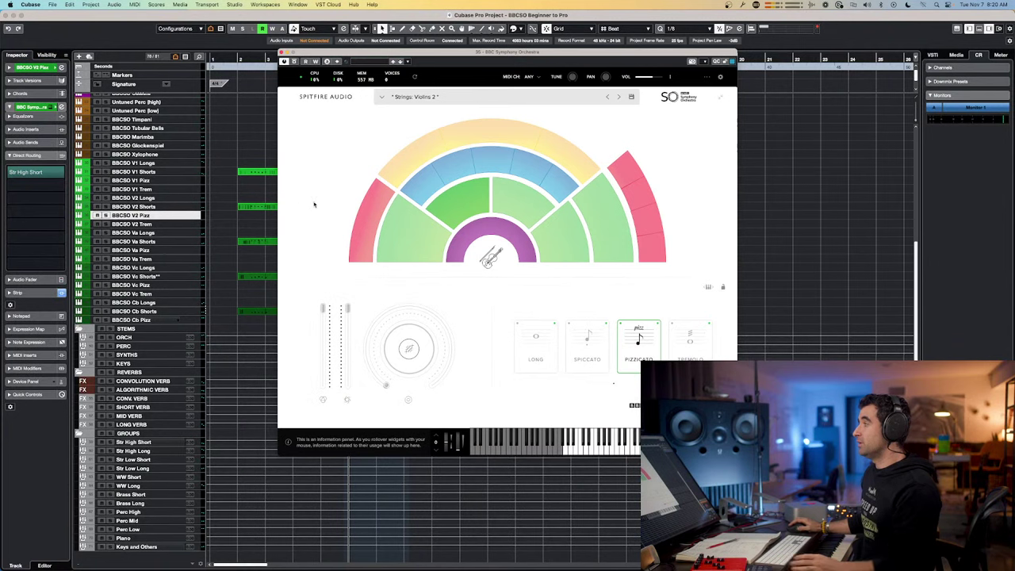
{"action": "mouse_move", "coordinate": [427, 197]}
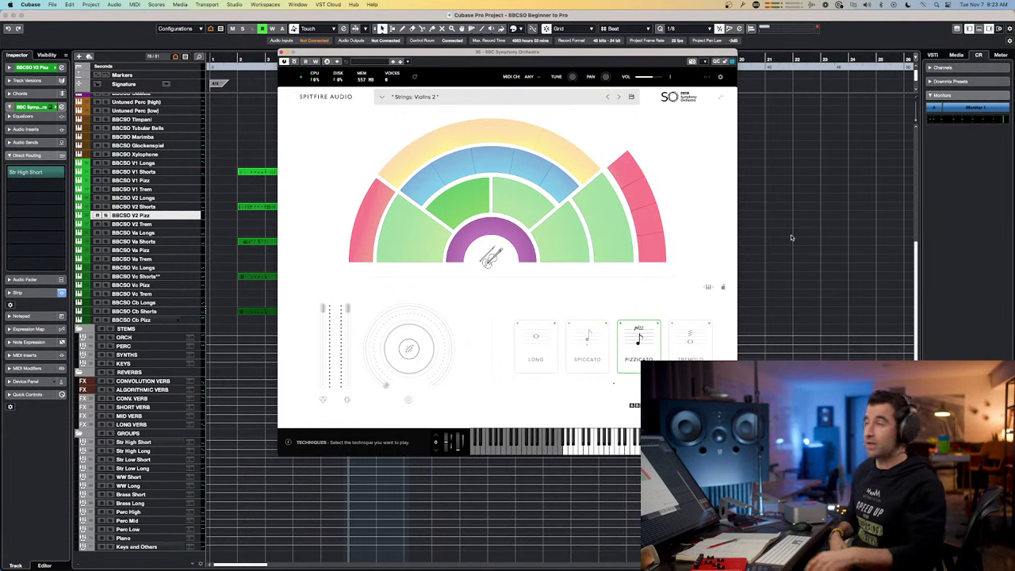
- Bring up the hand-drawn routing sketch in Slack, then switch to the Restream chat in Chrome
{"action": "key", "text": "super+Tab"}
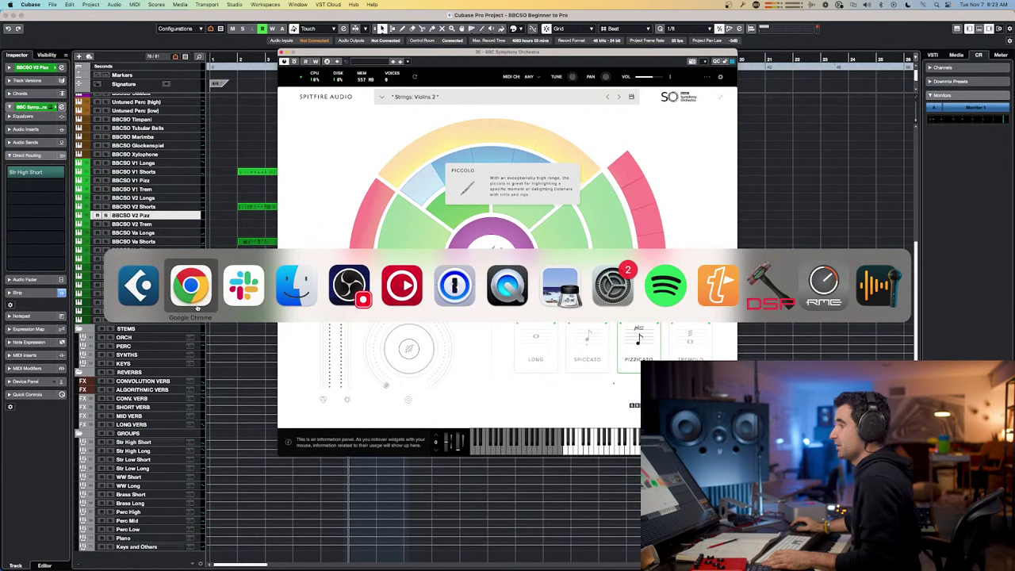
{"action": "left_click", "coordinate": [242, 287]}
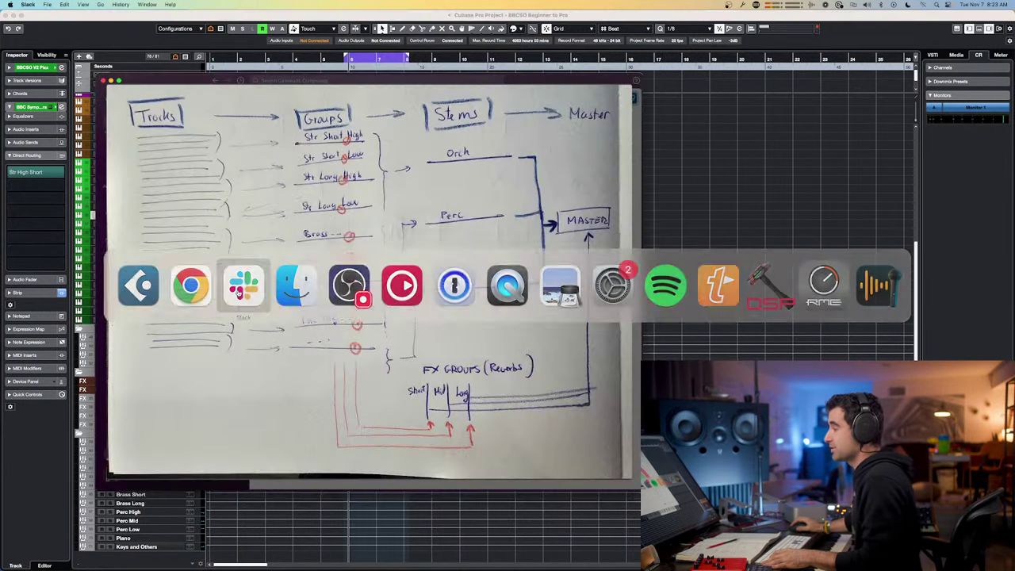
{"action": "key", "text": "super+Tab"}
{"action": "left_click", "coordinate": [243, 285]}
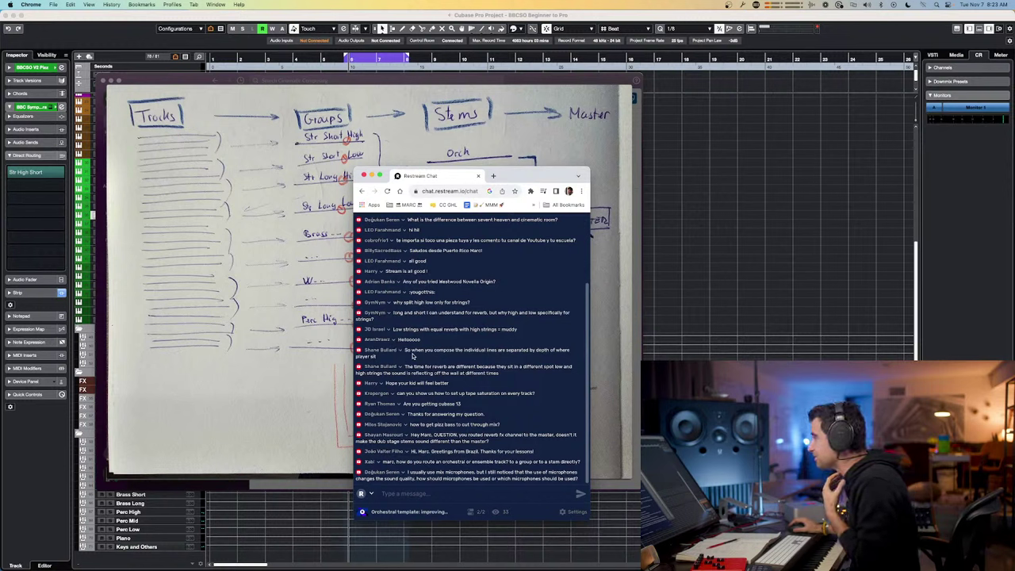
- Read the chat messages up to the questions about tape saturation on every track and getting Cubase 13
{"action": "left_click_drag", "start_coordinate": [393, 329], "coordinate": [449, 384]}
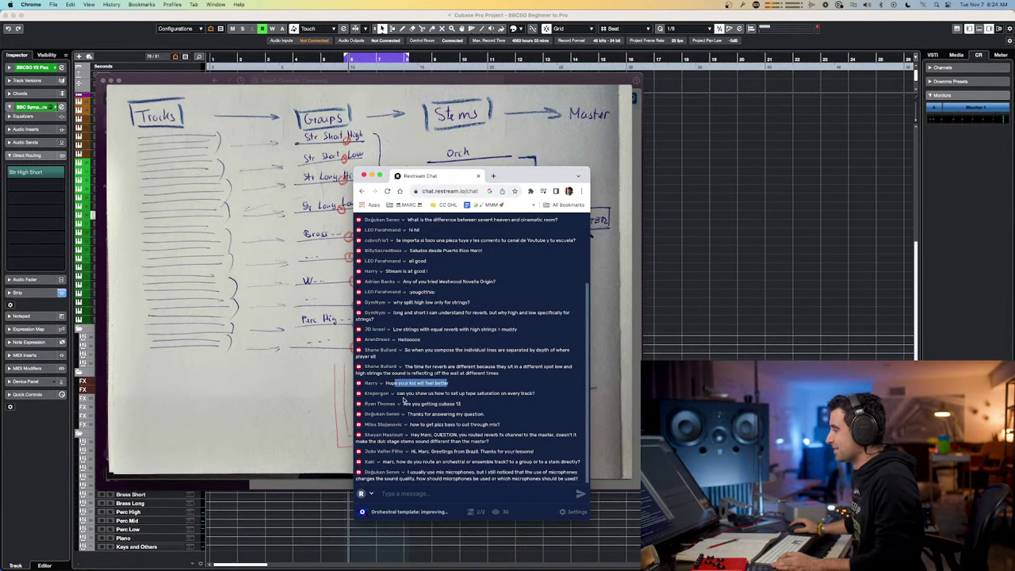
{"action": "left_click_drag", "start_coordinate": [396, 393], "coordinate": [521, 394]}
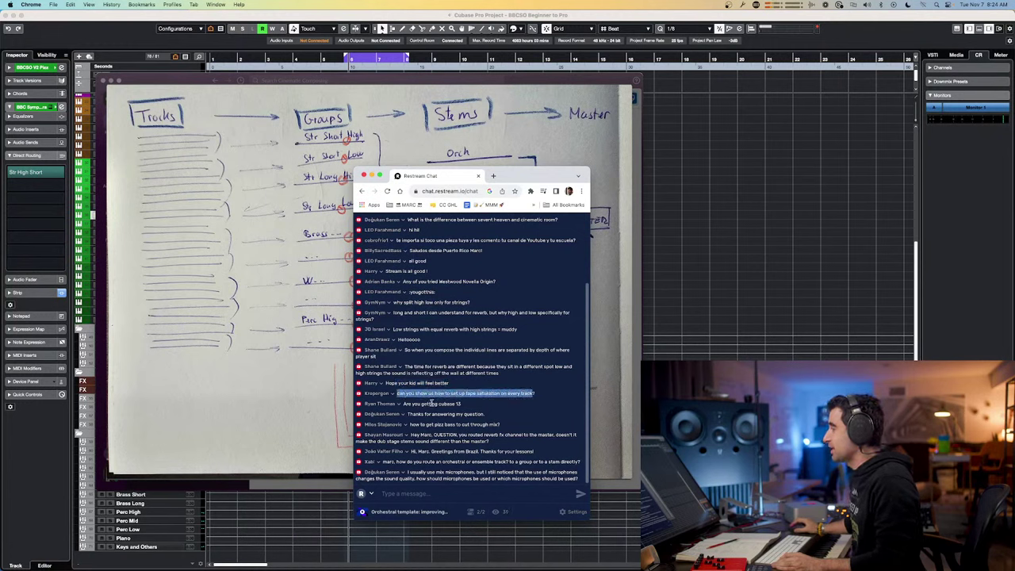
{"action": "left_click_drag", "start_coordinate": [432, 402], "coordinate": [363, 404]}
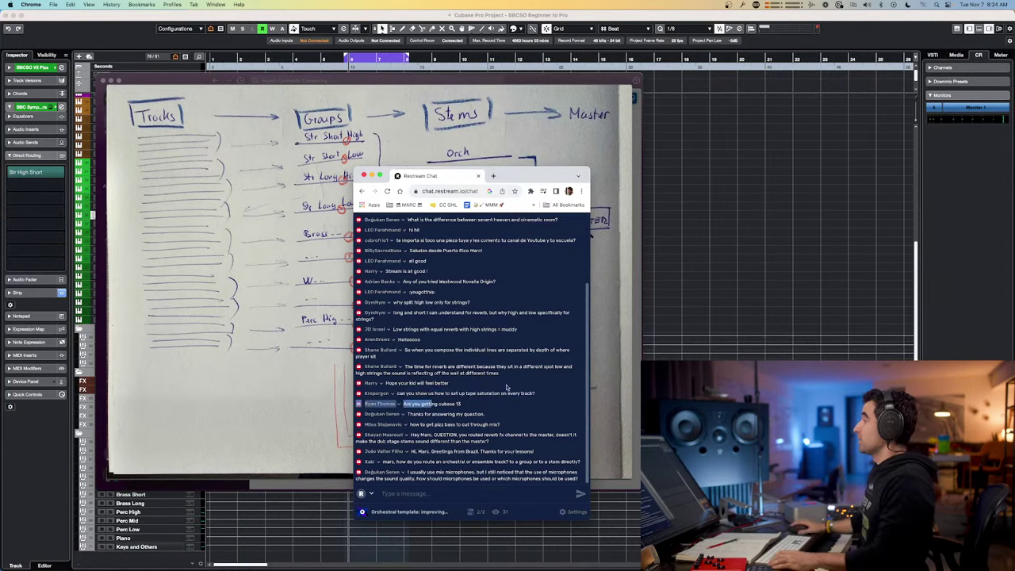
{"action": "key", "text": "super+Tab"}
{"action": "key", "text": "super+shift+Tab"}
{"action": "key", "text": "super+shift+Tab"}
{"action": "key", "text": "super+shift+Tab"}
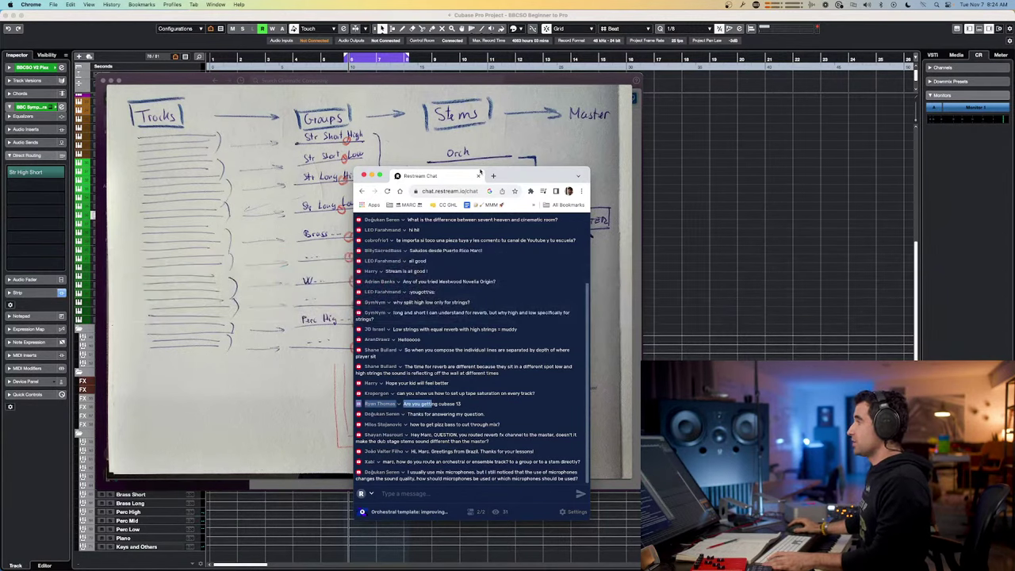
- Enlarge the Chrome window, search for "CINEMATIC COMPOSING YOUT" in a new tab, and open the Cinematic Composing YouTube channel
{"action": "double_click", "coordinate": [519, 176]}
{"action": "key", "text": "super+t"}
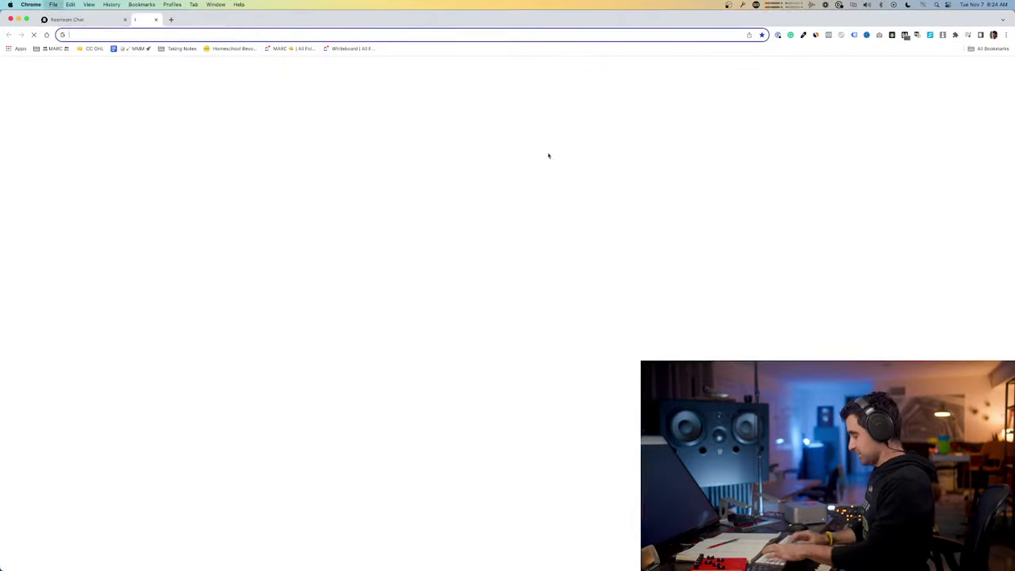
{"action": "type", "text": "CINEMATI"}
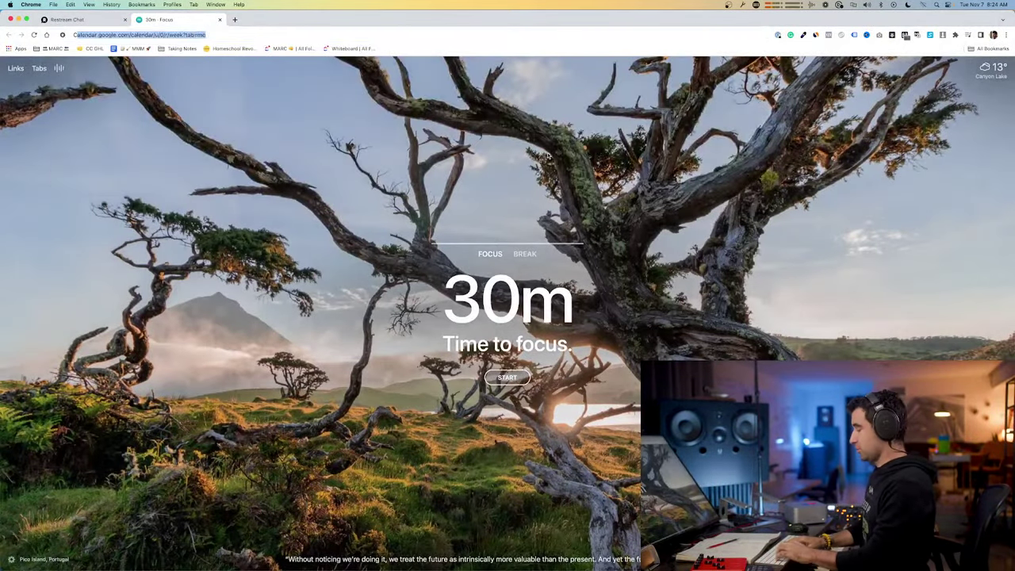
{"action": "type", "text": "C COMPOSING YOUT"}
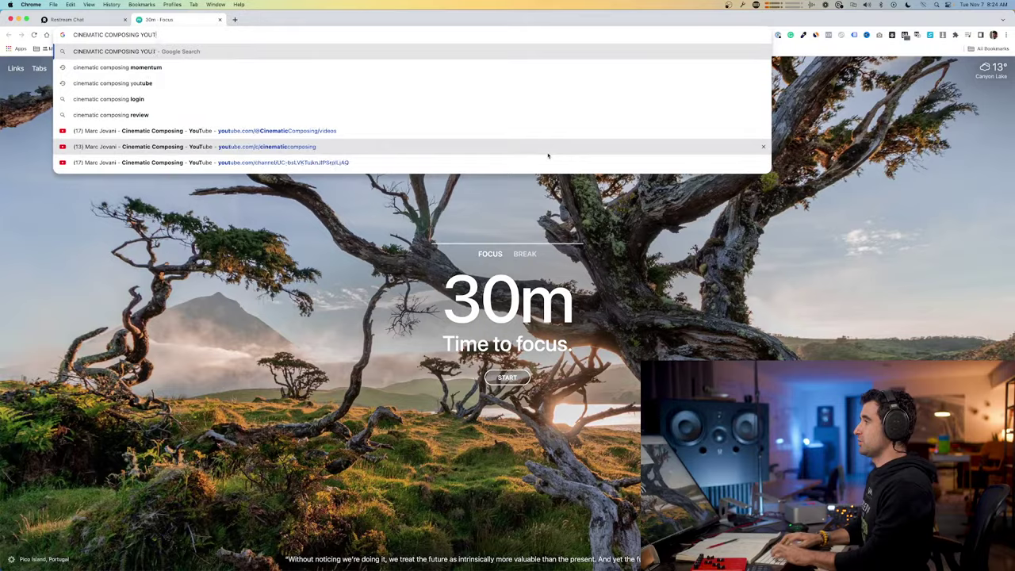
{"action": "key", "text": "Return"}
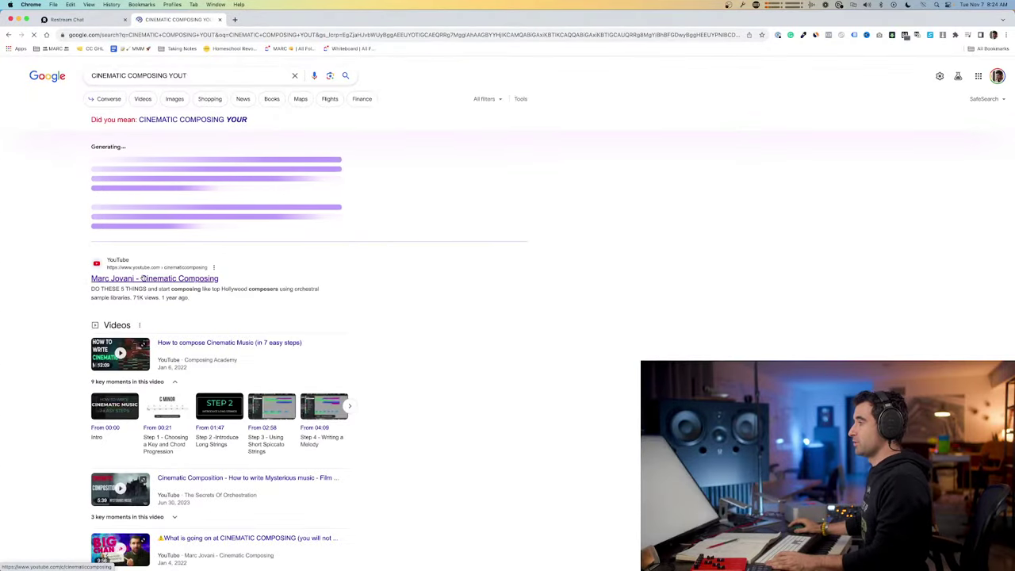
{"action": "left_click", "coordinate": [213, 276]}
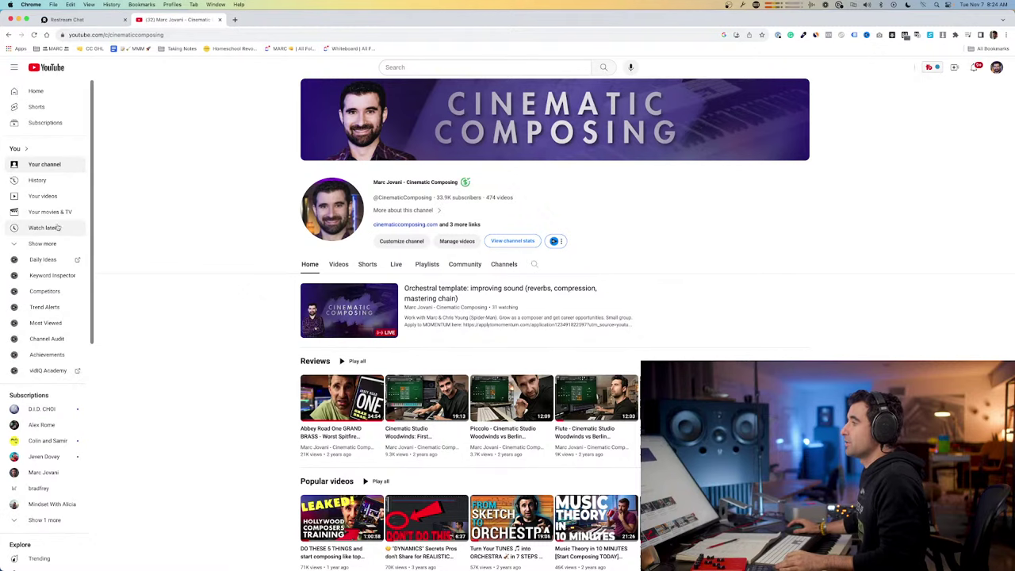
- Look through the channel's live streams and videos, then close its tab and restore the small chat window
{"action": "left_click", "coordinate": [399, 266]}
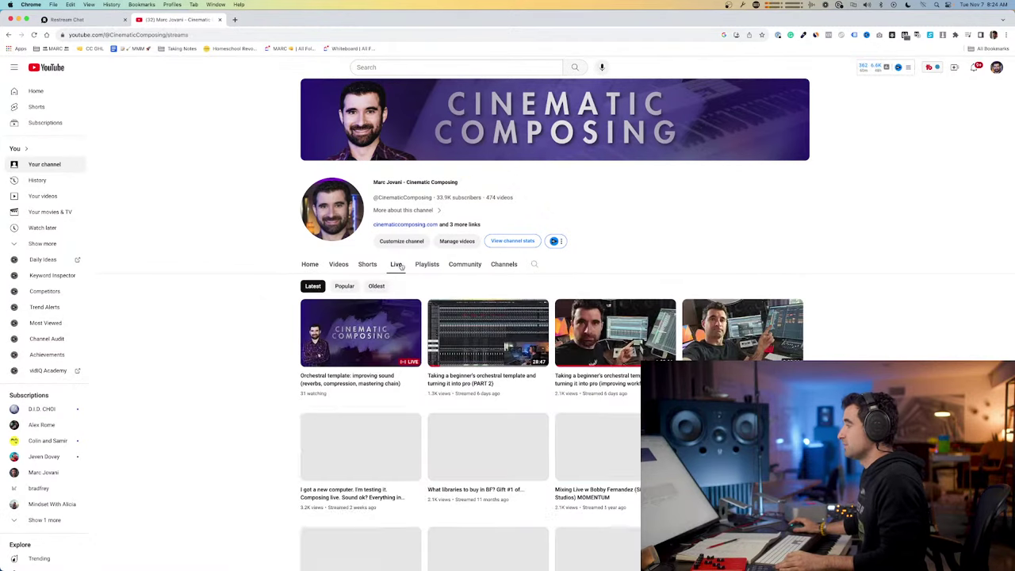
{"action": "mouse_move", "coordinate": [464, 384]}
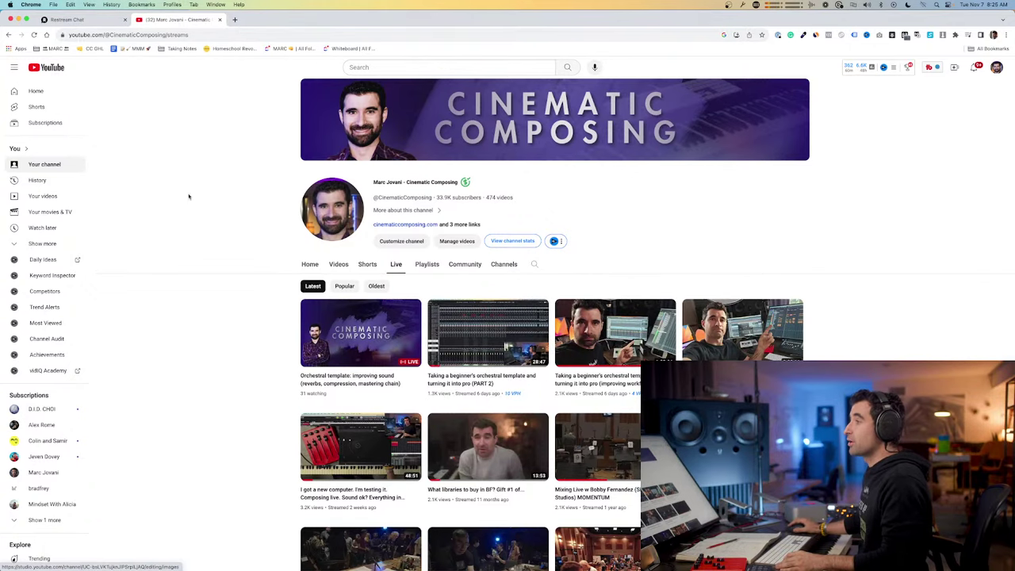
{"action": "left_click", "coordinate": [338, 264]}
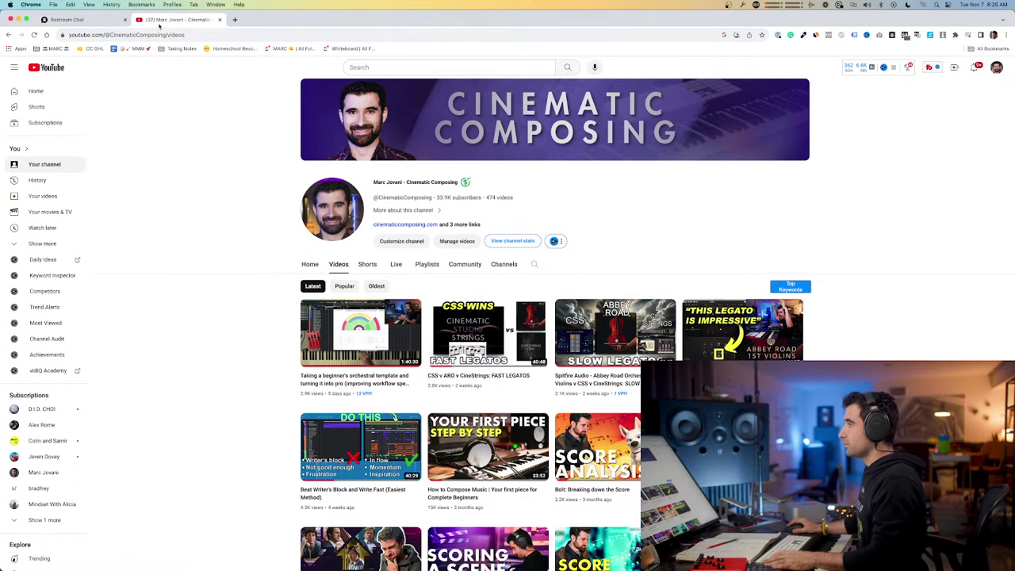
{"action": "left_click", "coordinate": [220, 19]}
{"action": "double_click", "coordinate": [272, 23]}
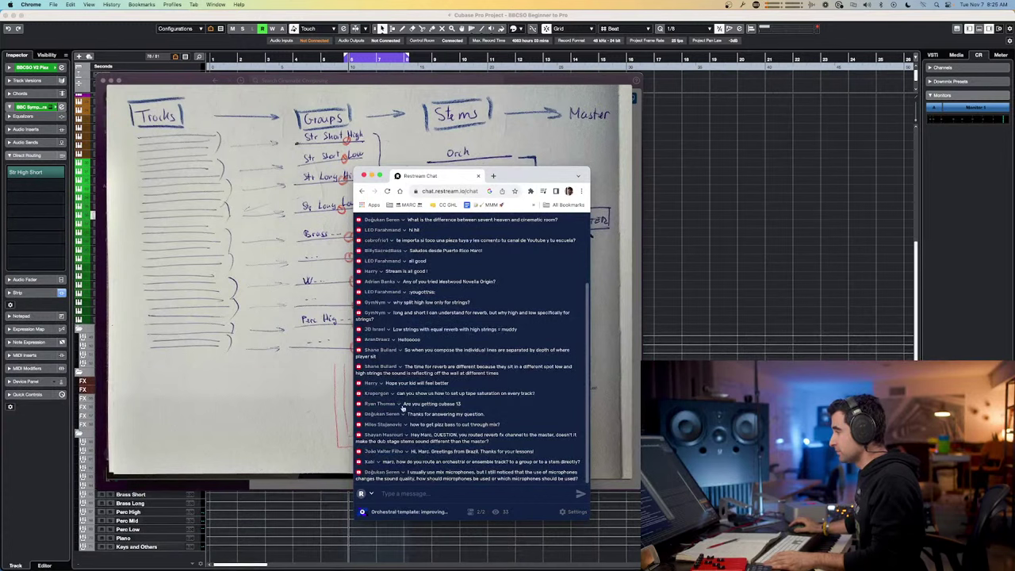
- Read the chat questions on Cubase 13, tape saturation, pizz bass cutting through the mix, and routing the reverb FX channel to the master
{"action": "left_click_drag", "start_coordinate": [461, 404], "coordinate": [404, 404]}
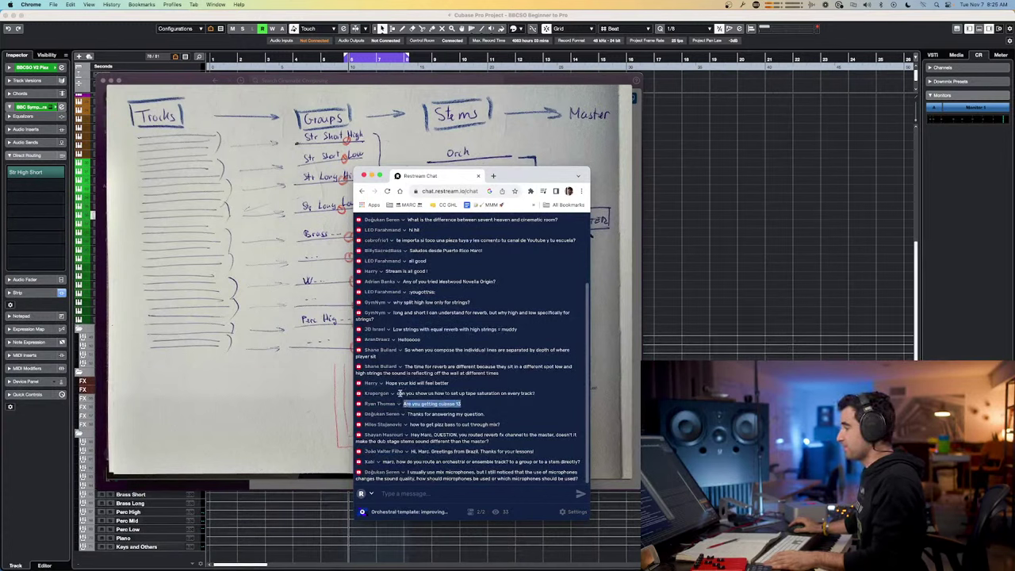
{"action": "left_click_drag", "start_coordinate": [398, 393], "coordinate": [463, 393]}
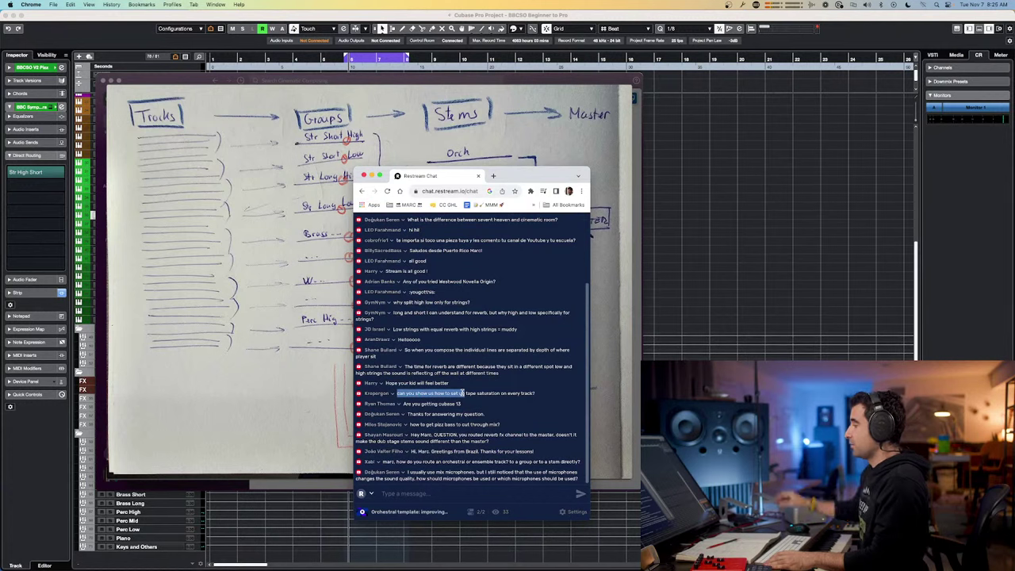
{"action": "triple_click", "coordinate": [411, 413]}
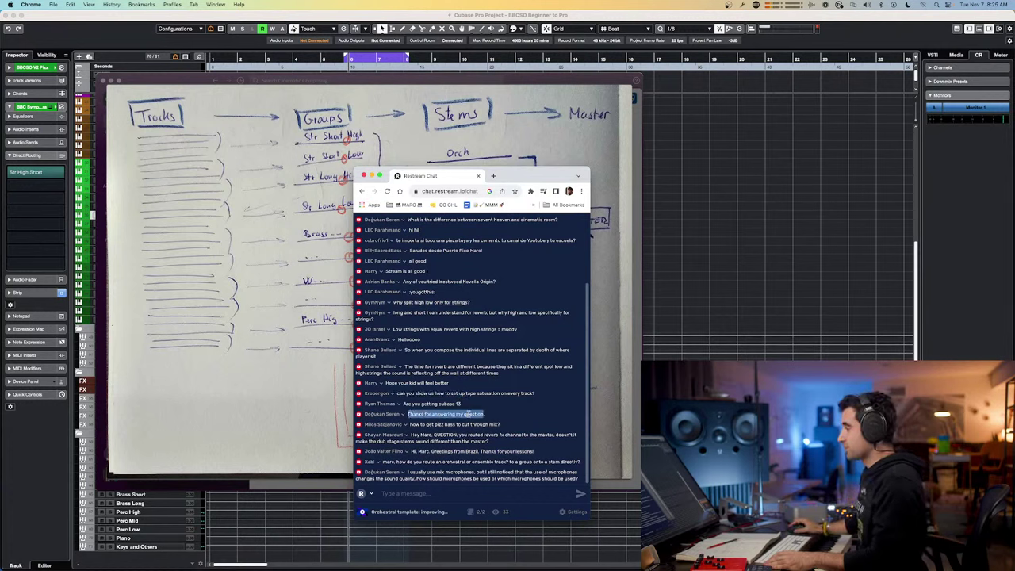
{"action": "double_click", "coordinate": [412, 424]}
{"action": "left_click_drag", "start_coordinate": [413, 425], "coordinate": [500, 425]}
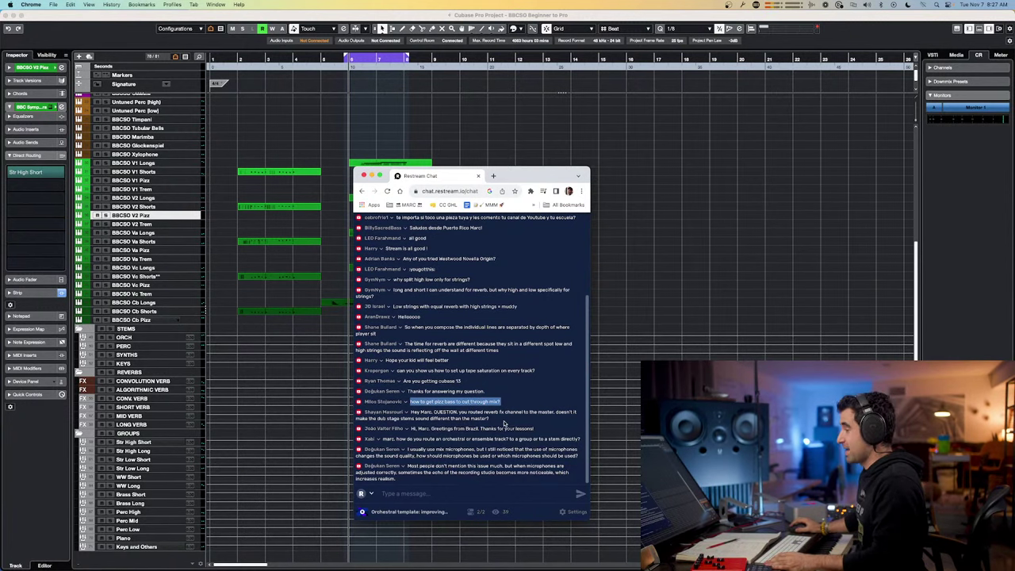
{"action": "left_click_drag", "start_coordinate": [504, 421], "coordinate": [411, 411]}
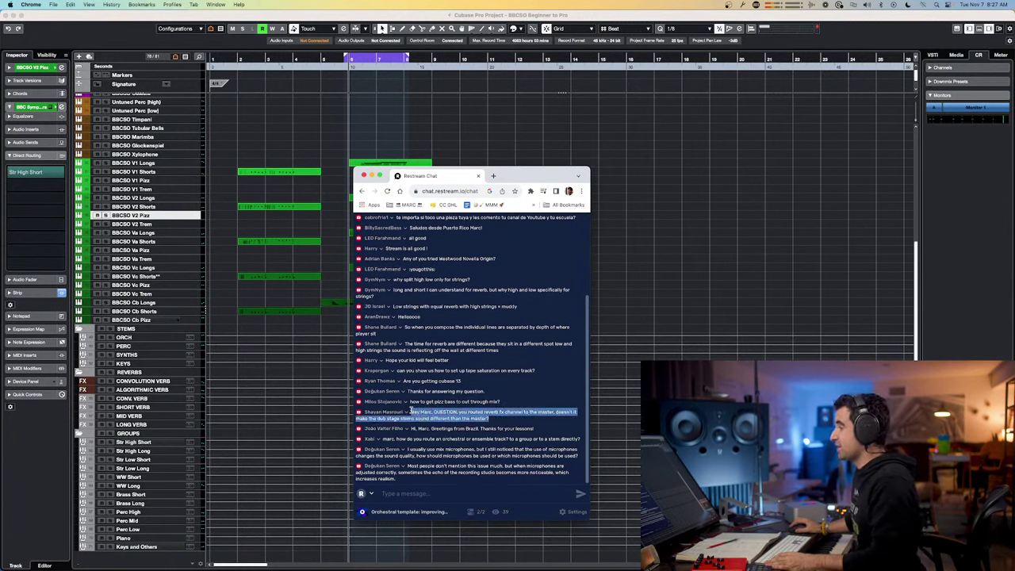
- Switch back to Cubase with the BBC Symphony Orchestra instrument open and start quitting the application
{"action": "left_click", "coordinate": [624, 271]}
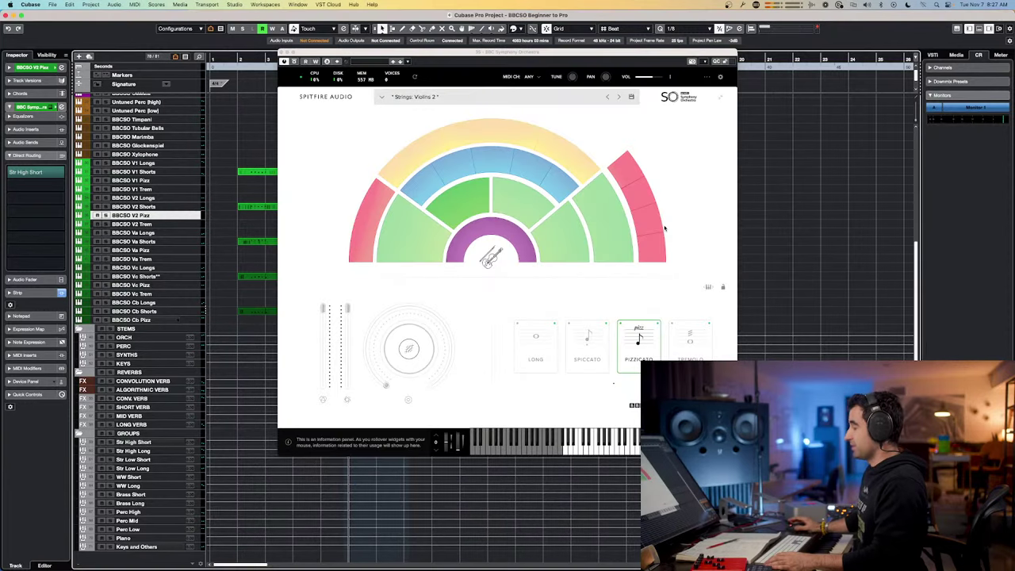
{"action": "key", "text": "super+q"}
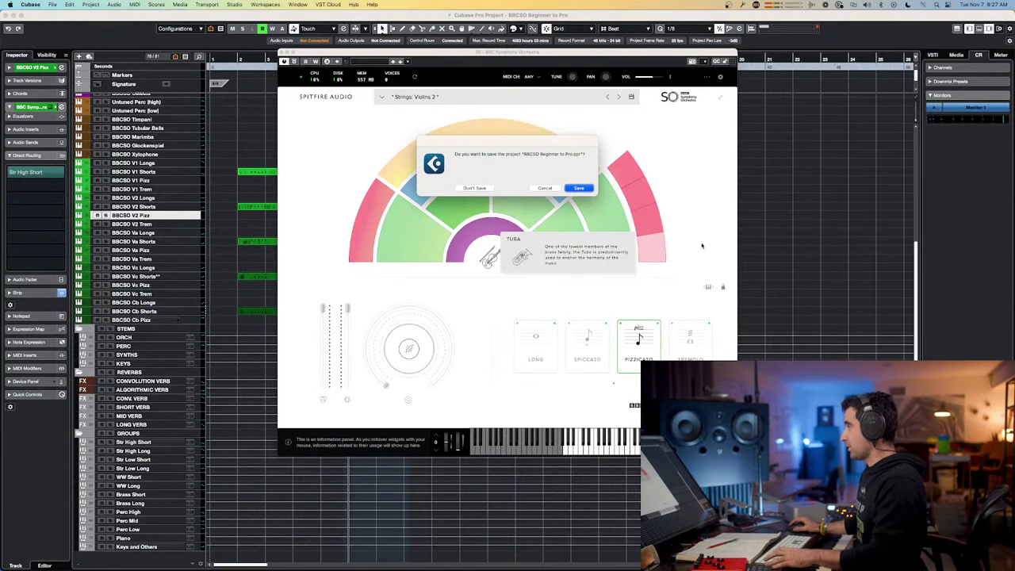
- Cancel closing the project, close the instrument window, and inspect the Effects options in the Export Audio Mixdown settings before closing them
{"action": "left_click", "coordinate": [547, 188]}
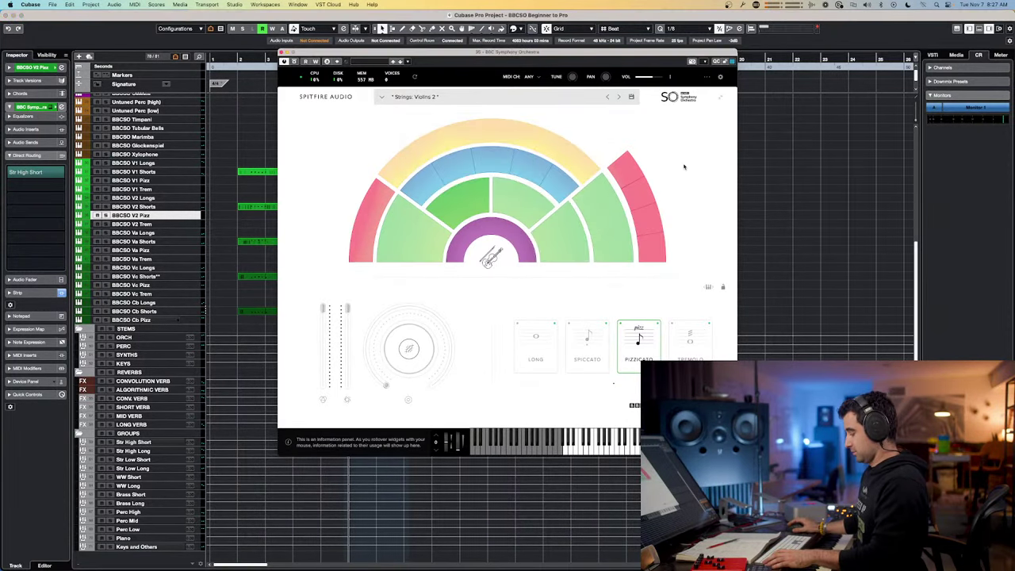
{"action": "key", "text": "super+w"}
{"action": "key", "text": "super+e"}
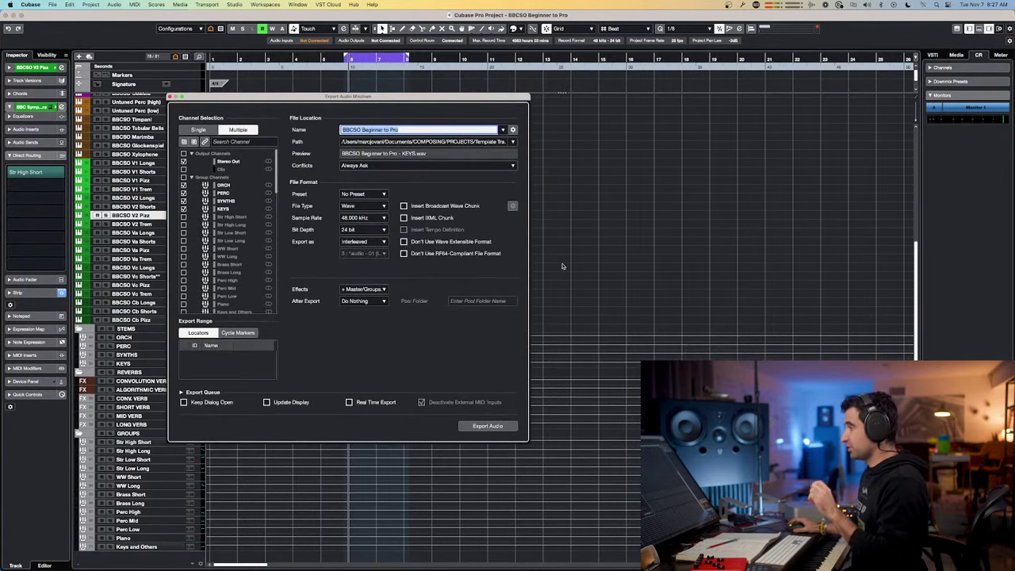
{"action": "left_click", "coordinate": [354, 290]}
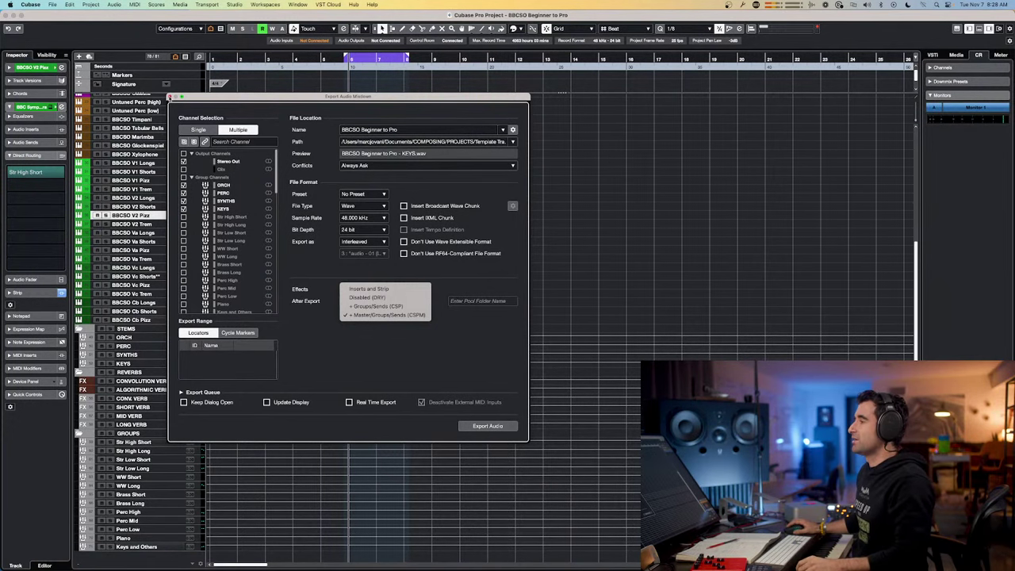
{"action": "left_click", "coordinate": [170, 97]}
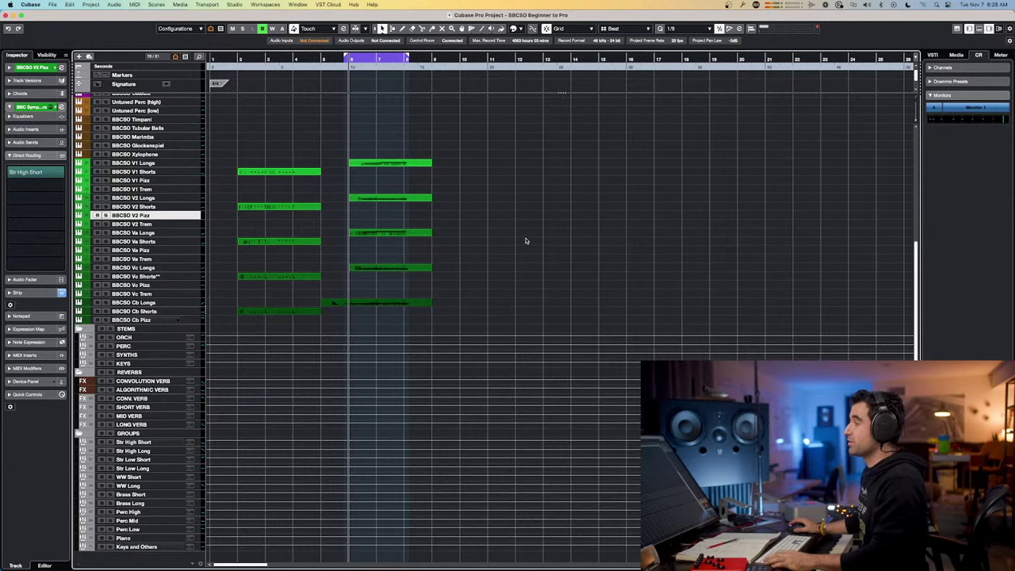
- Switch to the Restream chat in Chrome and read the viewer question about routing an ensemble track to a group or stem
{"action": "key", "text": "super+Tab"}
{"action": "left_click", "coordinate": [202, 288]}
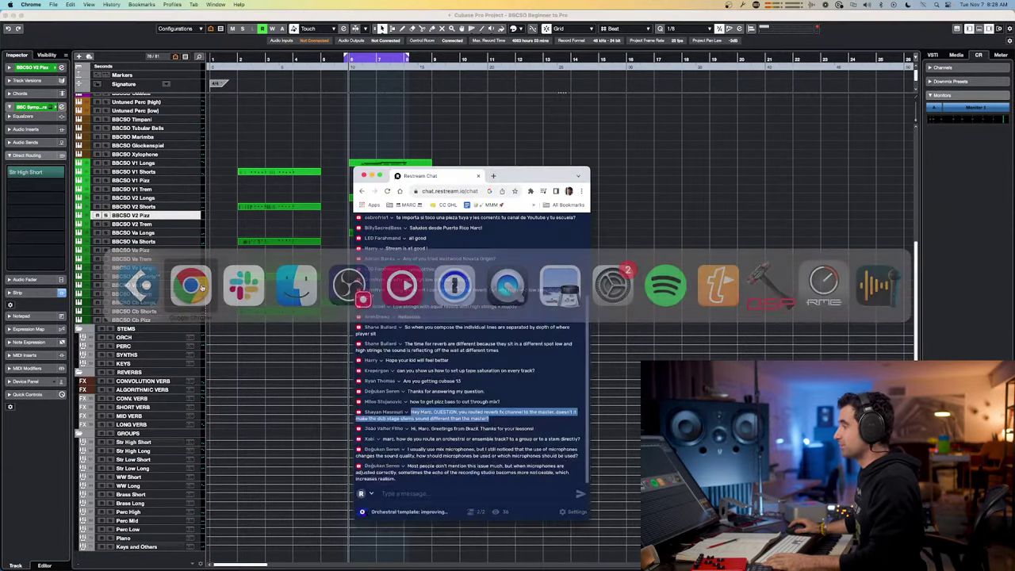
{"action": "left_click_drag", "start_coordinate": [411, 428], "coordinate": [513, 428]}
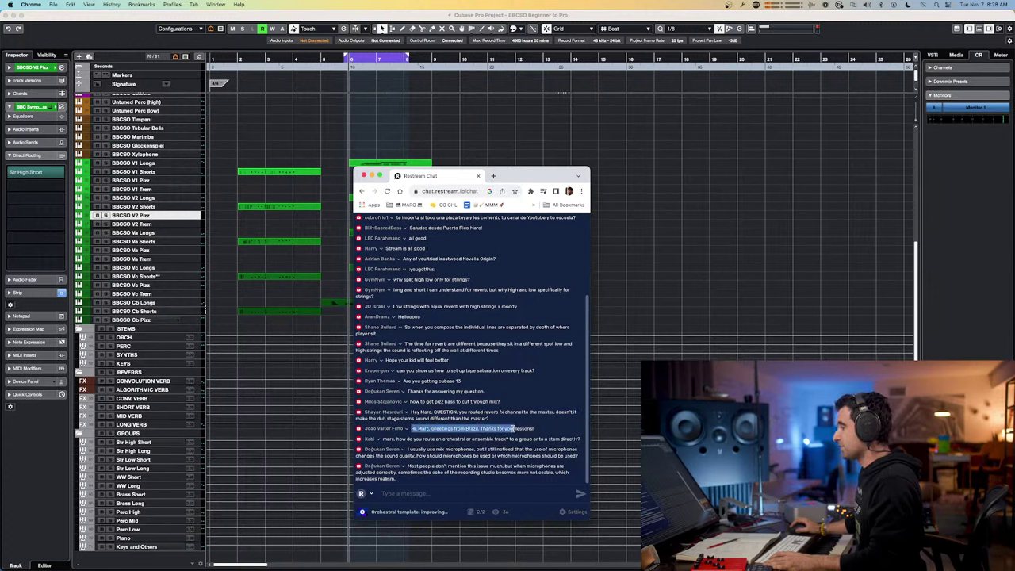
{"action": "left_click_drag", "start_coordinate": [383, 438], "coordinate": [577, 439]}
{"action": "left_click", "coordinate": [547, 439]}
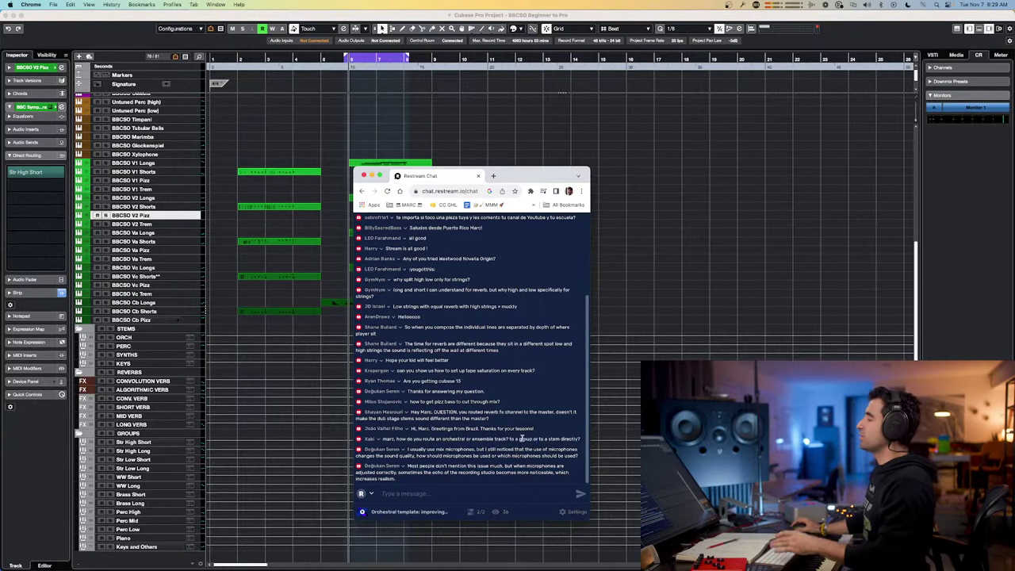
{"action": "double_click", "coordinate": [524, 438]}
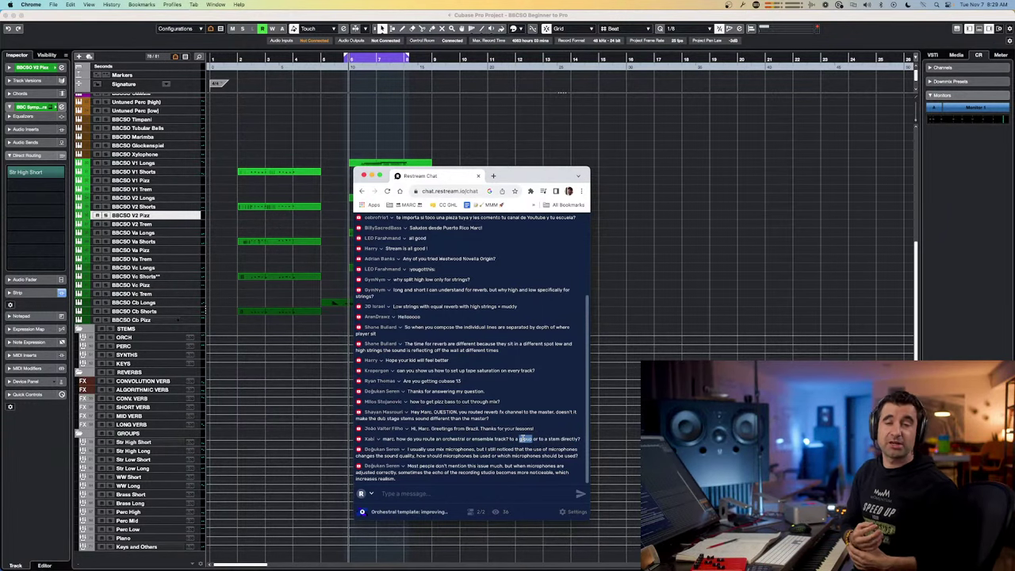
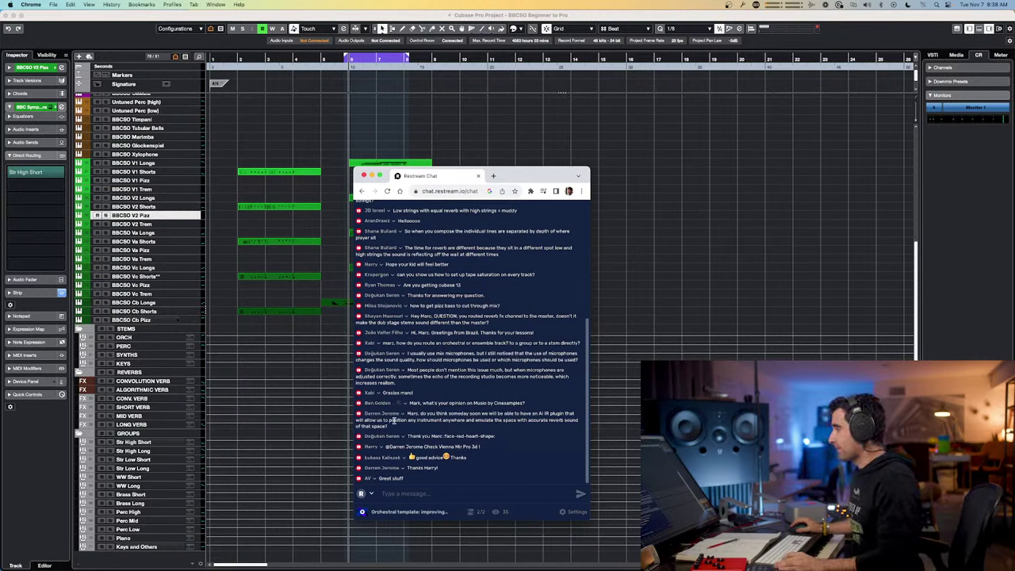
- Read the chat messages about an AI IR plugin, Vienna Mir Pro 3d and Cubase or Logic, and return to Cubase
{"action": "left_click_drag", "start_coordinate": [426, 413], "coordinate": [561, 415]}
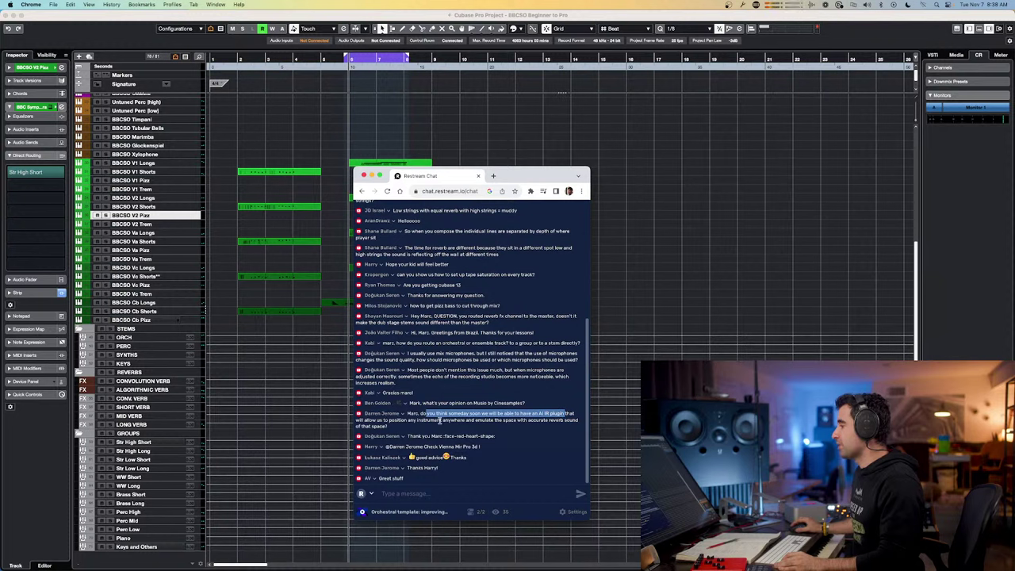
{"action": "left_click", "coordinate": [447, 421]}
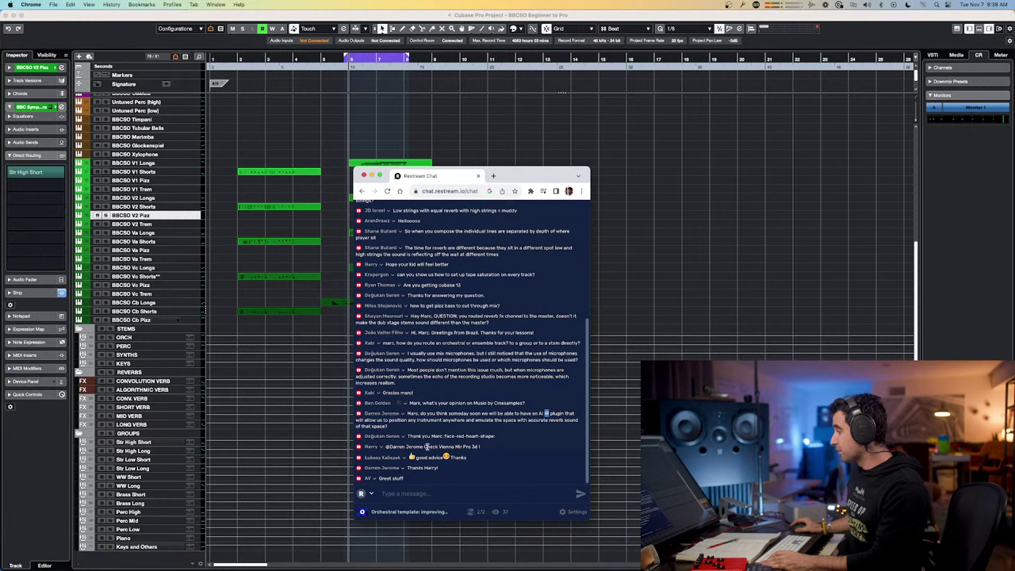
{"action": "left_click_drag", "start_coordinate": [439, 436], "coordinate": [480, 436]}
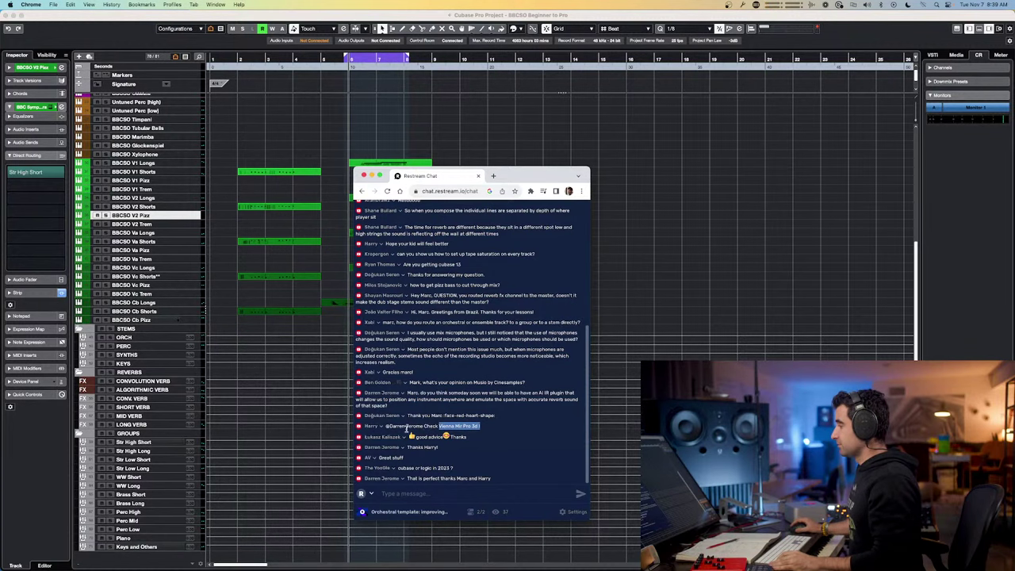
{"action": "left_click_drag", "start_coordinate": [399, 468], "coordinate": [454, 471]}
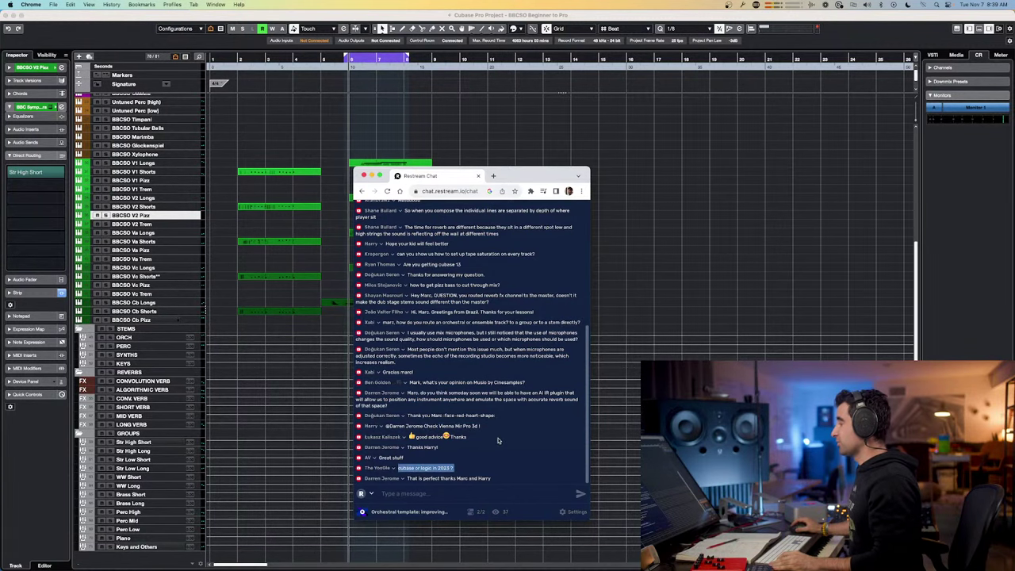
{"action": "left_click", "coordinate": [647, 268]}
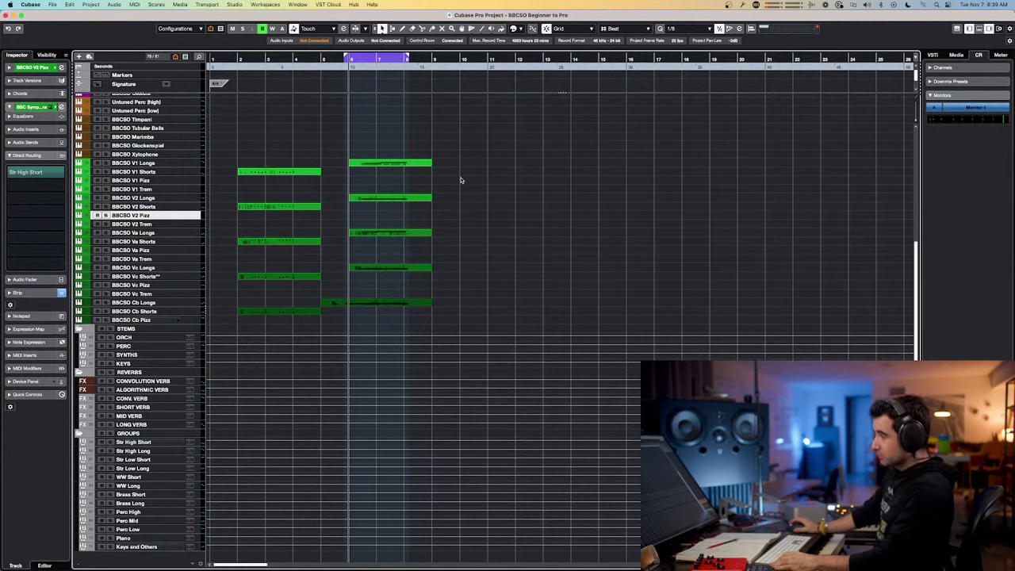
- Examine the routing diagram of tracks, groups, stems and master in Slack, and return to the Cubase project, keeping it open
{"action": "key", "text": "super+Tab"}
{"action": "left_click", "coordinate": [250, 301]}
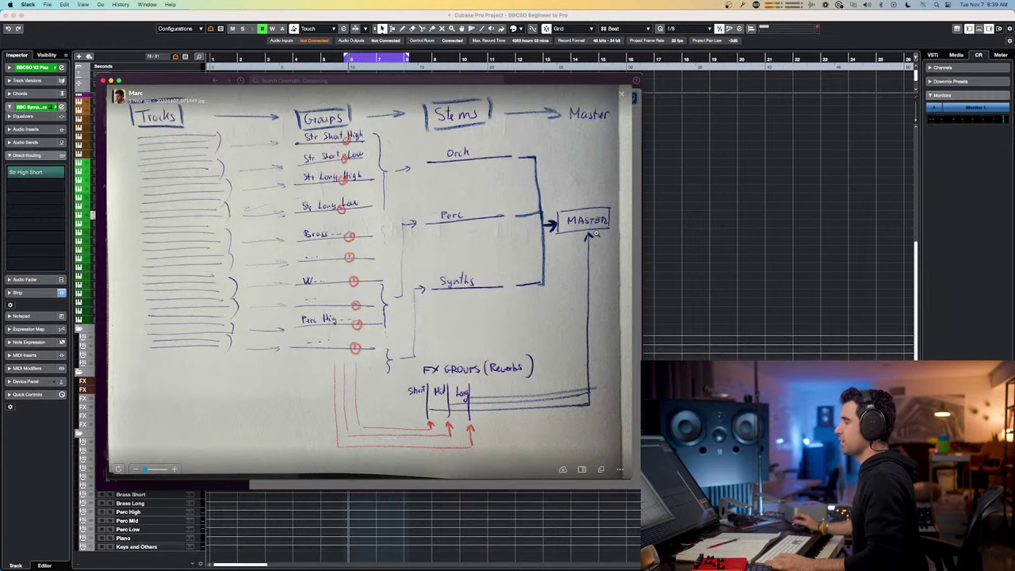
{"action": "left_click", "coordinate": [691, 214]}
{"action": "scroll", "coordinate": [560, 217], "scroll_direction": "down", "scroll_amount": 3}
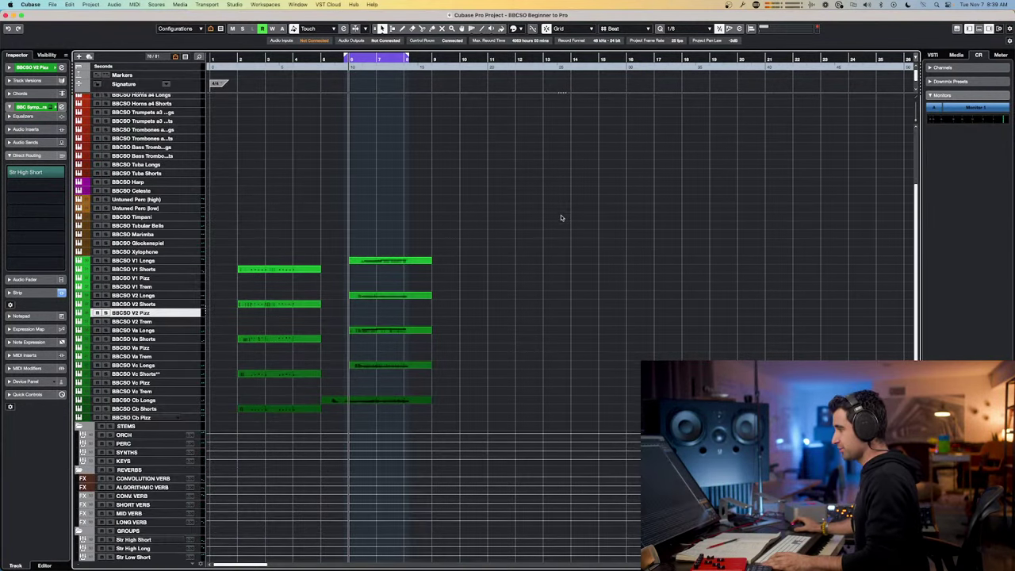
{"action": "key", "text": "super+w"}
{"action": "left_click", "coordinate": [550, 188]}
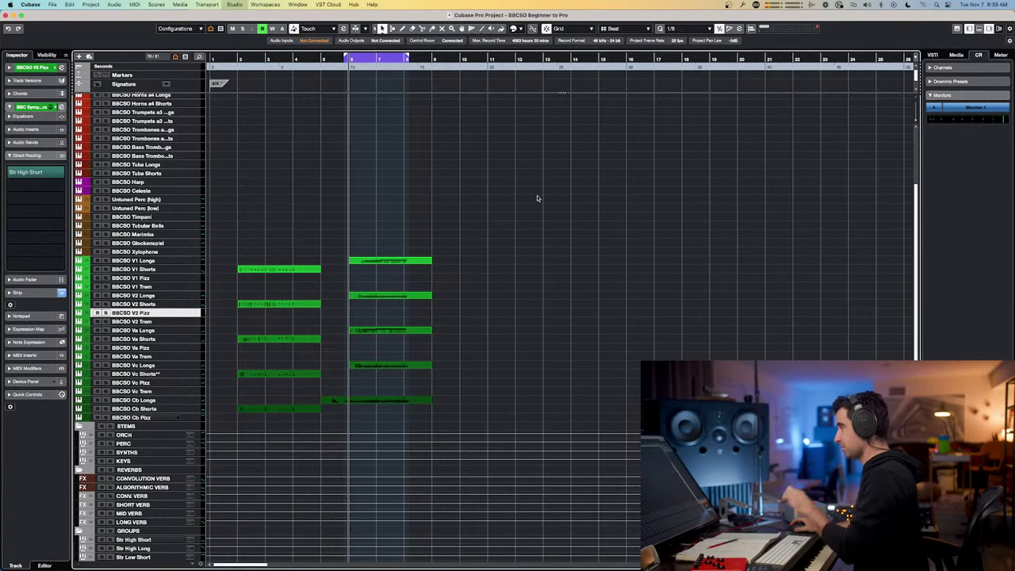
- Open the MixConsole and pin all six reverb channels, from CONVOLUTION VERB to LONG VERB, beside the fixed stem channels
{"action": "key", "text": "F3"}
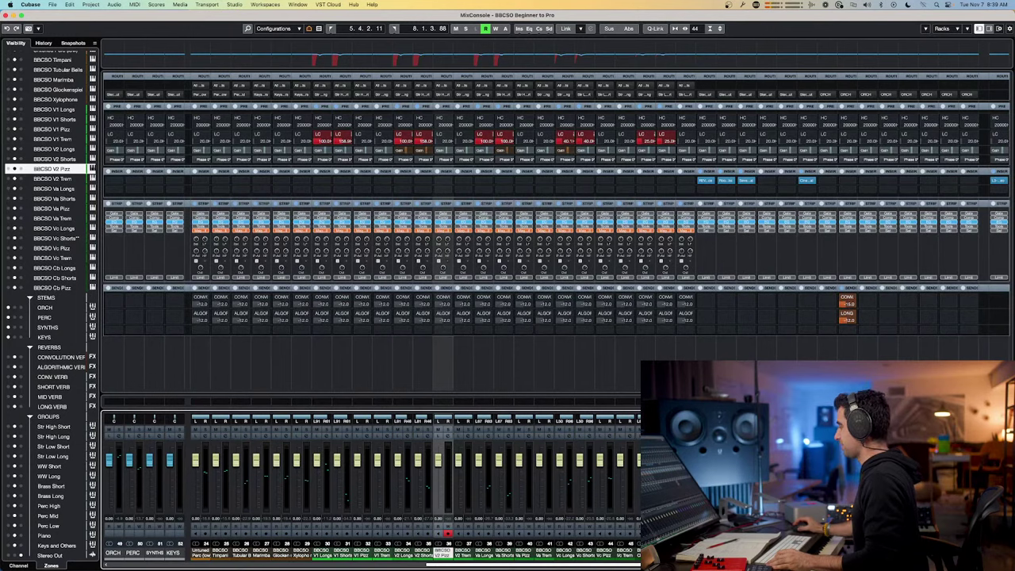
{"action": "scroll", "coordinate": [373, 476], "scroll_direction": "right", "scroll_amount": 3}
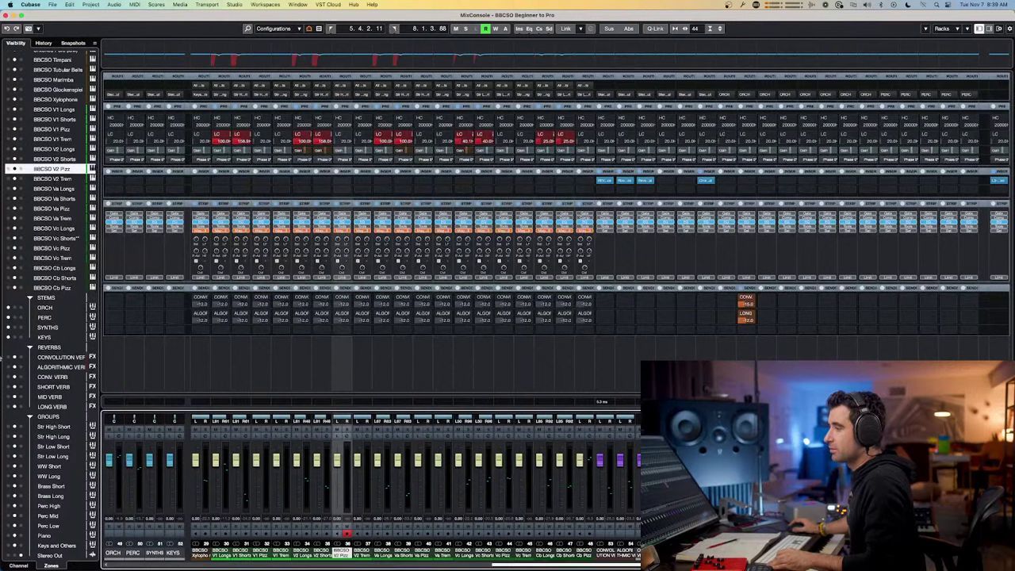
{"action": "left_click", "coordinate": [7, 357]}
{"action": "left_click", "coordinate": [7, 367]}
{"action": "left_click", "coordinate": [9, 377]}
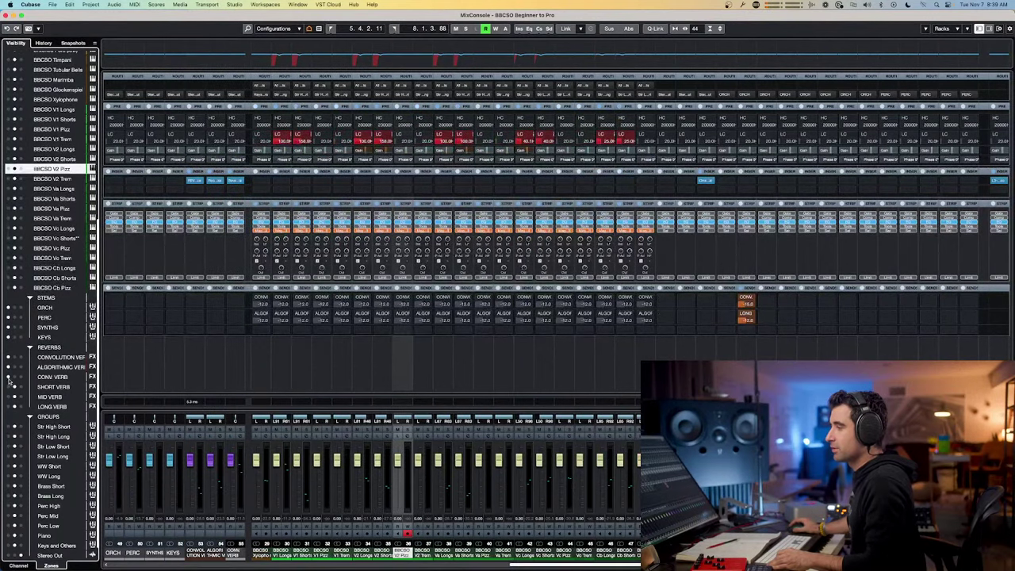
{"action": "left_click", "coordinate": [10, 387]}
{"action": "left_click", "coordinate": [10, 396]}
{"action": "left_click", "coordinate": [10, 407]}
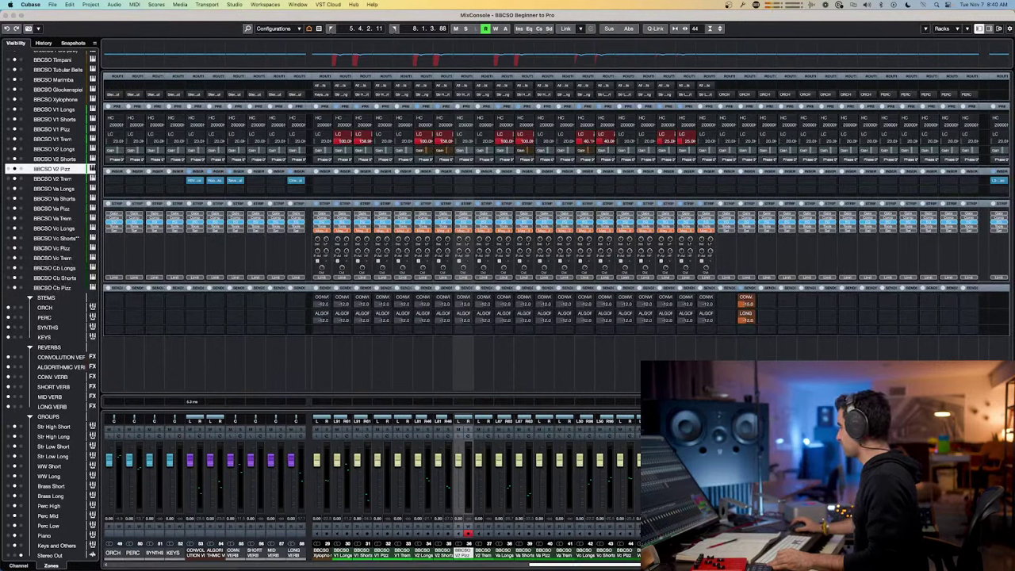
- Select the Perc High group and load FabFilter Pro-MB in its first insert slot
{"action": "left_click", "coordinate": [49, 505]}
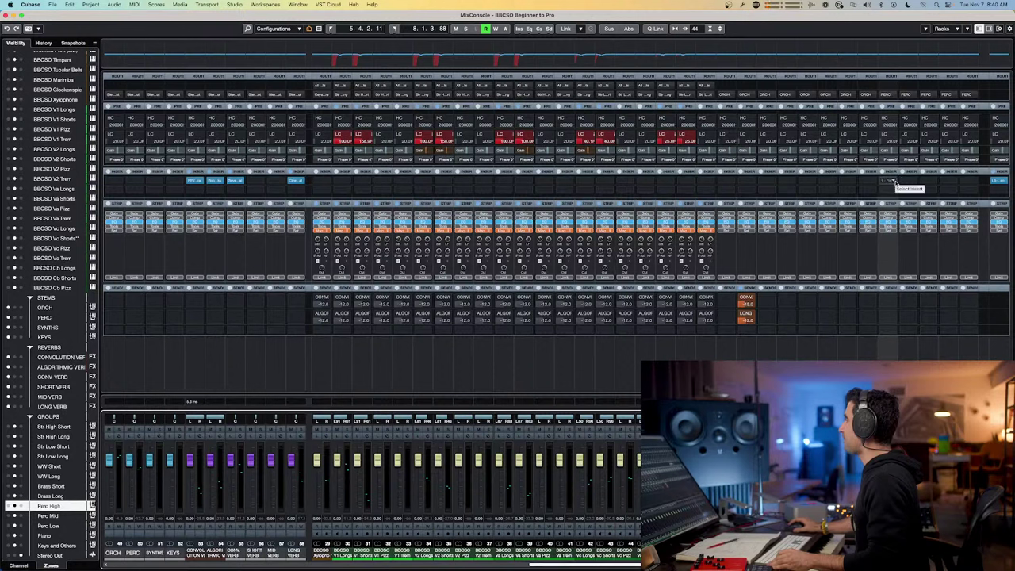
{"action": "left_click", "coordinate": [896, 182]}
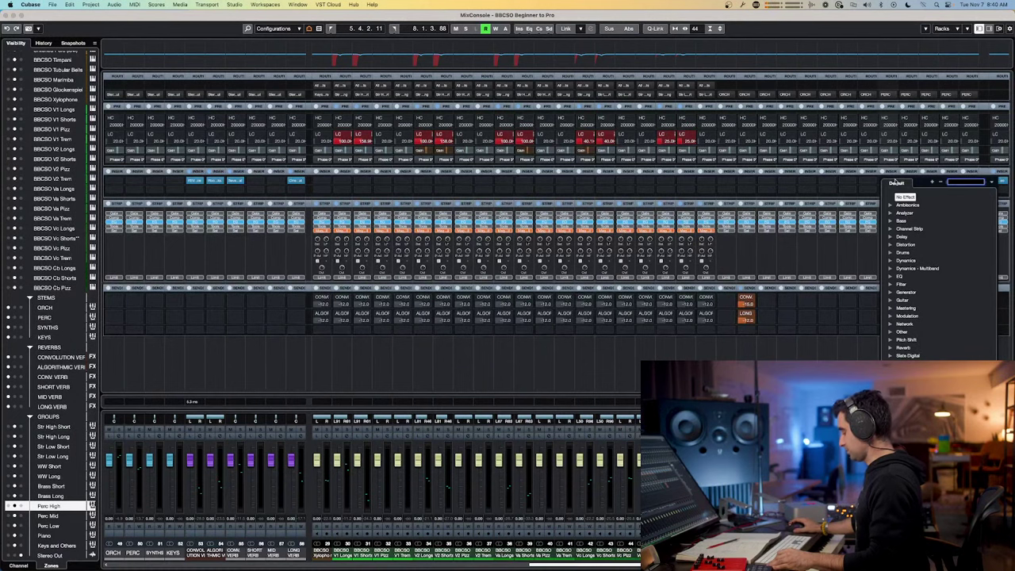
{"action": "type", "text": "pro"}
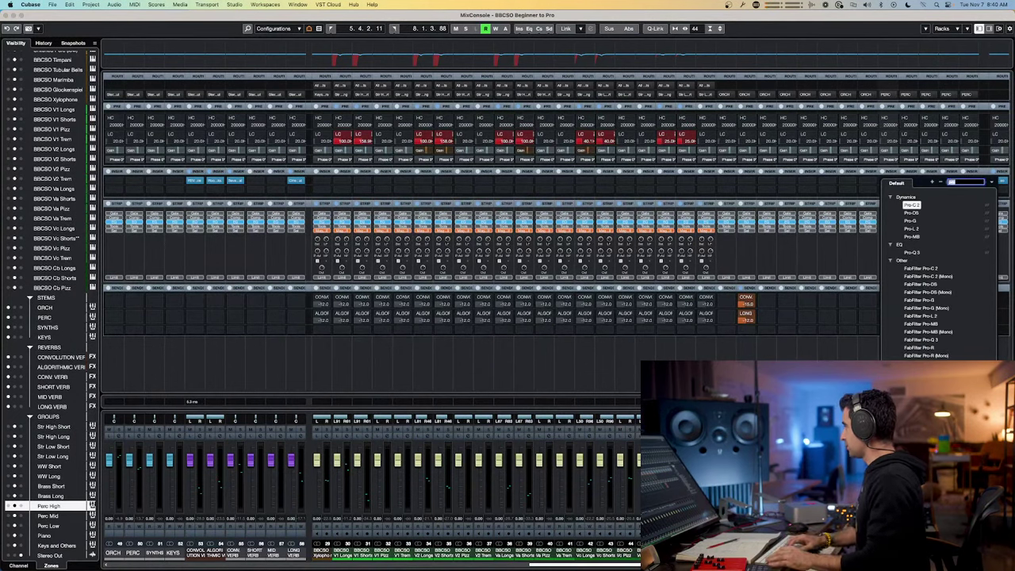
{"action": "key", "text": "super+a"}
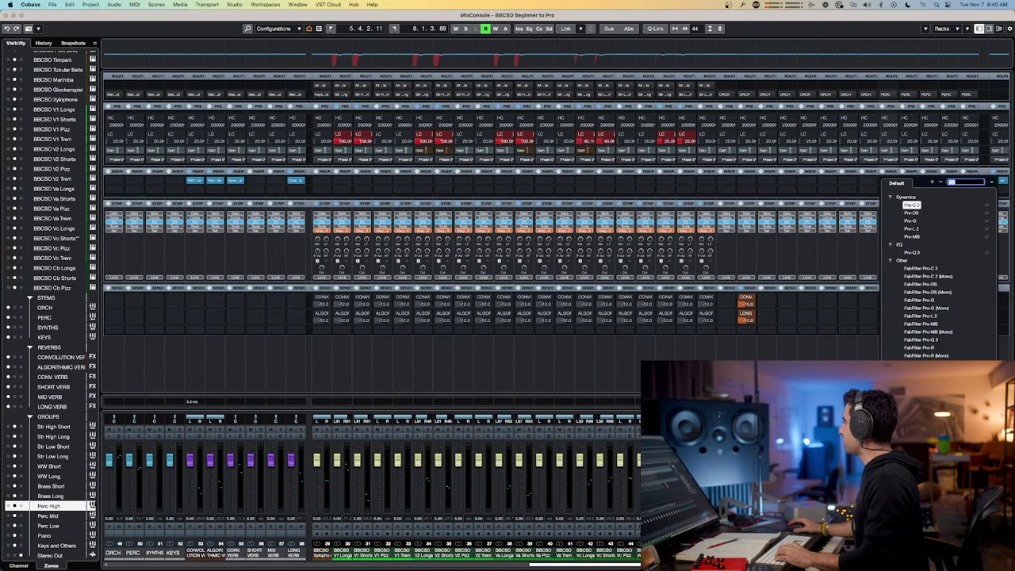
{"action": "left_click", "coordinate": [921, 324]}
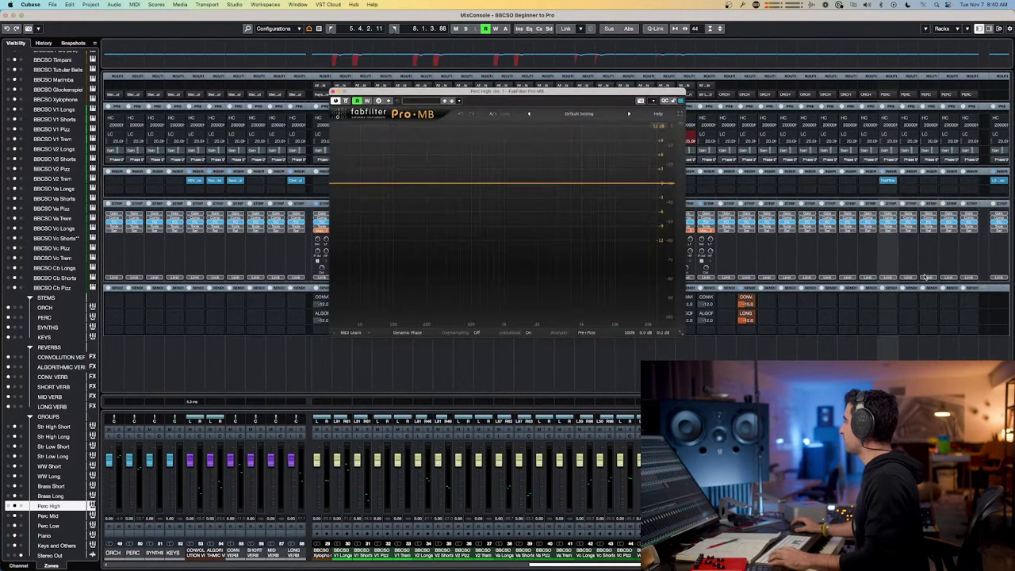
- Spread six compression bands across the Pro-MB frequency range, and remove the plug-in from the Perc High group
{"action": "left_click", "coordinate": [378, 183]}
{"action": "left_click", "coordinate": [455, 184]}
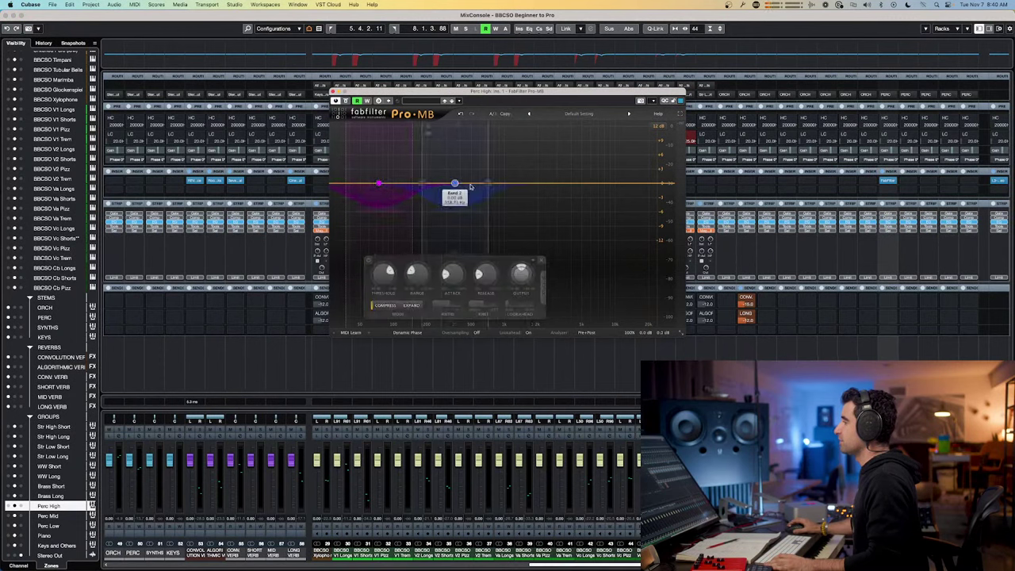
{"action": "left_click", "coordinate": [516, 184]}
{"action": "left_click", "coordinate": [580, 183]}
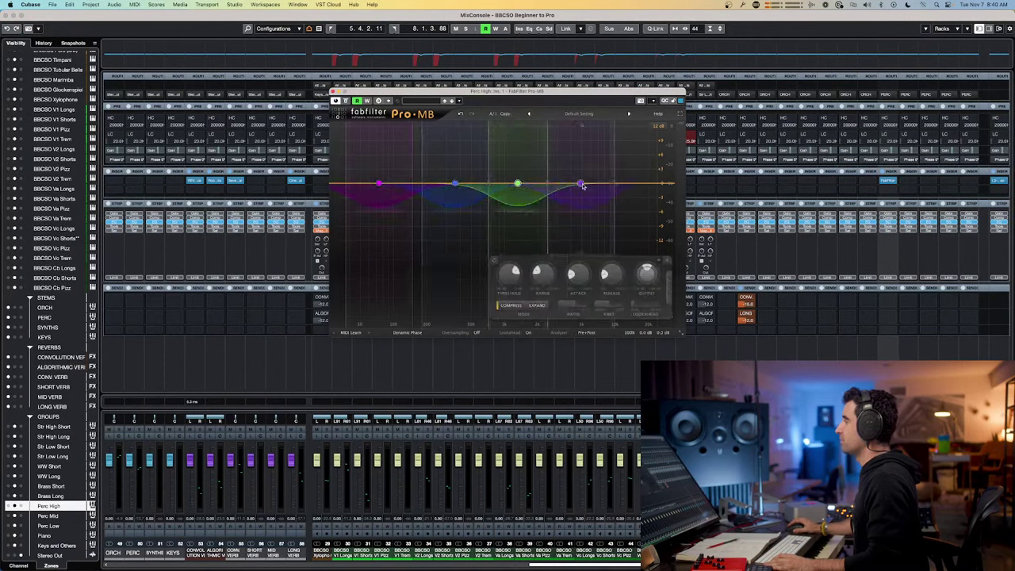
{"action": "left_click_drag", "start_coordinate": [378, 183], "coordinate": [405, 183]}
{"action": "left_click", "coordinate": [352, 184]}
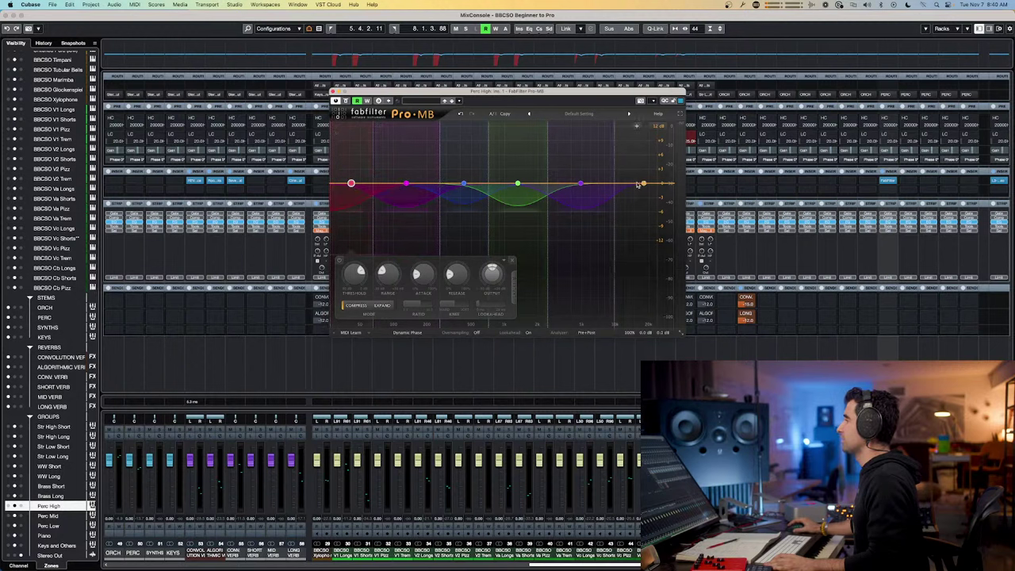
{"action": "left_click", "coordinate": [649, 183]}
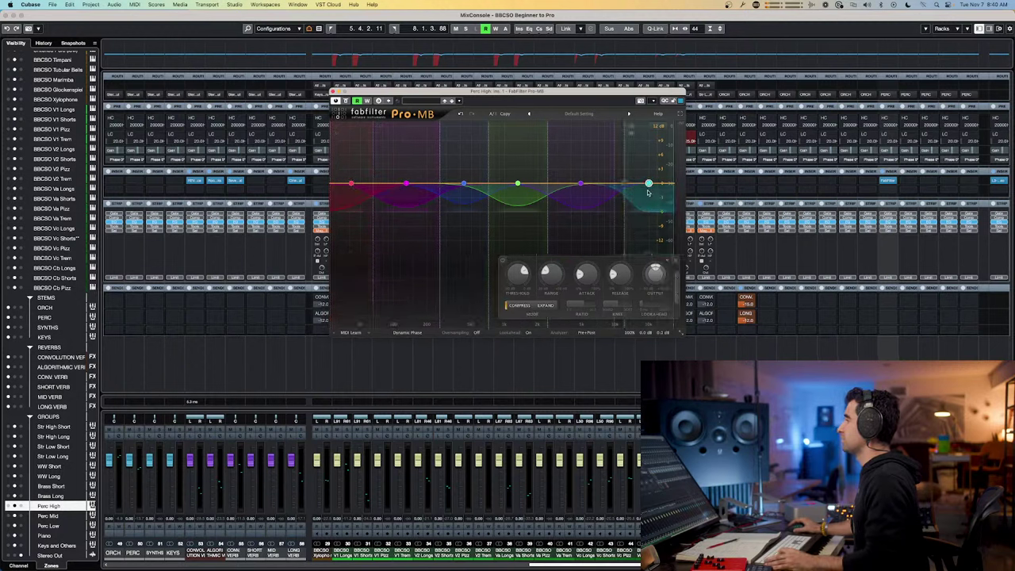
{"action": "key", "text": "Escape"}
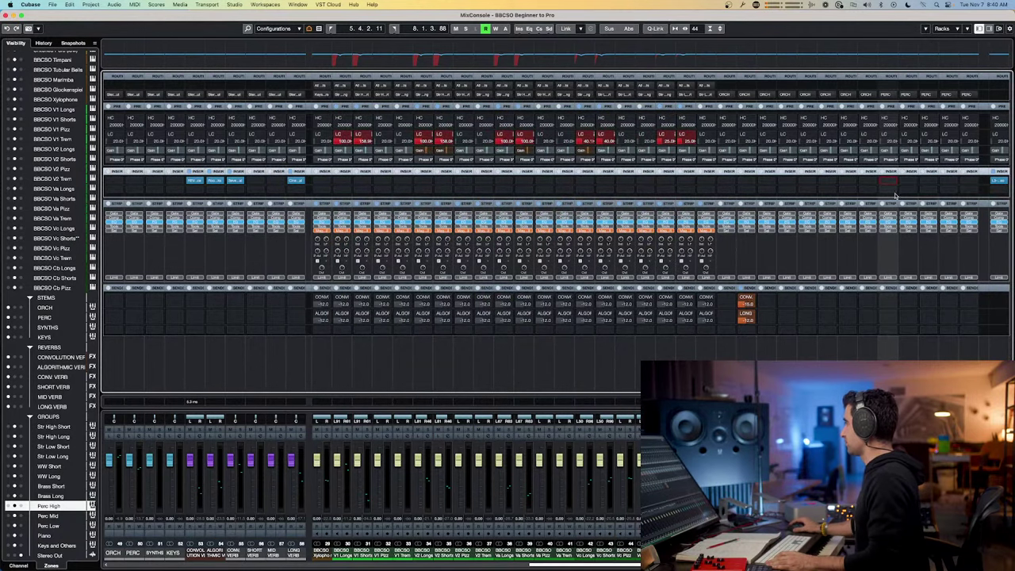
- Insert a fresh Pro-MB with default settings in the first insert slot of the Perc High group
{"action": "left_click", "coordinate": [892, 182]}
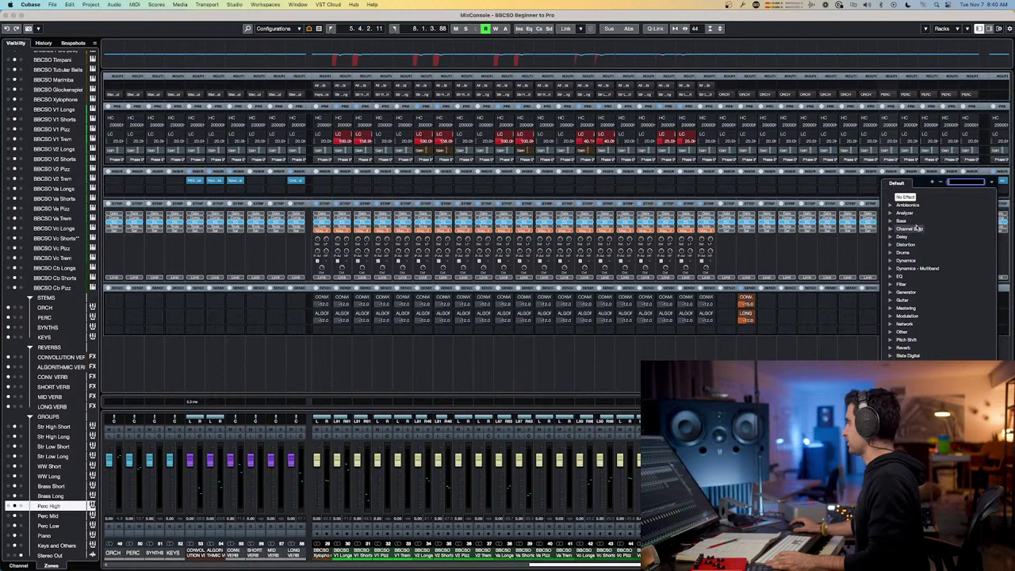
{"action": "type", "text": "mb"}
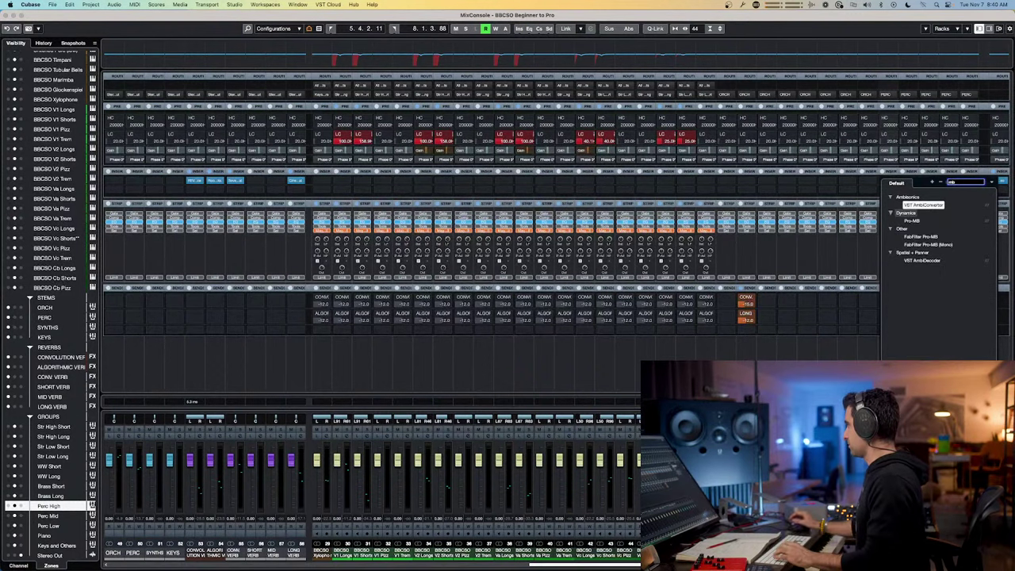
{"action": "key", "text": "Down"}
{"action": "key", "text": "Down"}
{"action": "key", "text": "Return"}
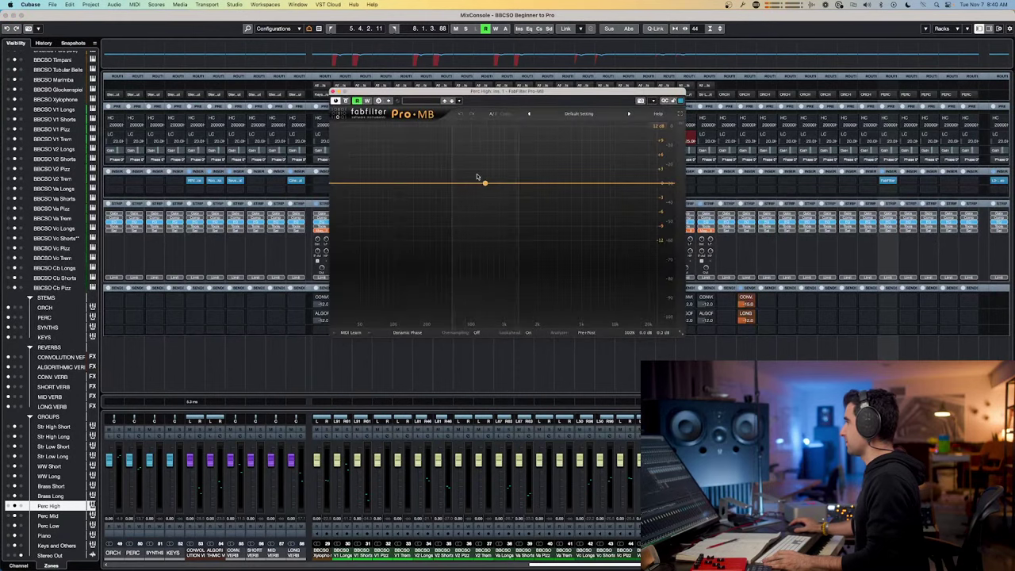
{"action": "left_click", "coordinate": [378, 183]}
{"action": "left_click", "coordinate": [457, 183]}
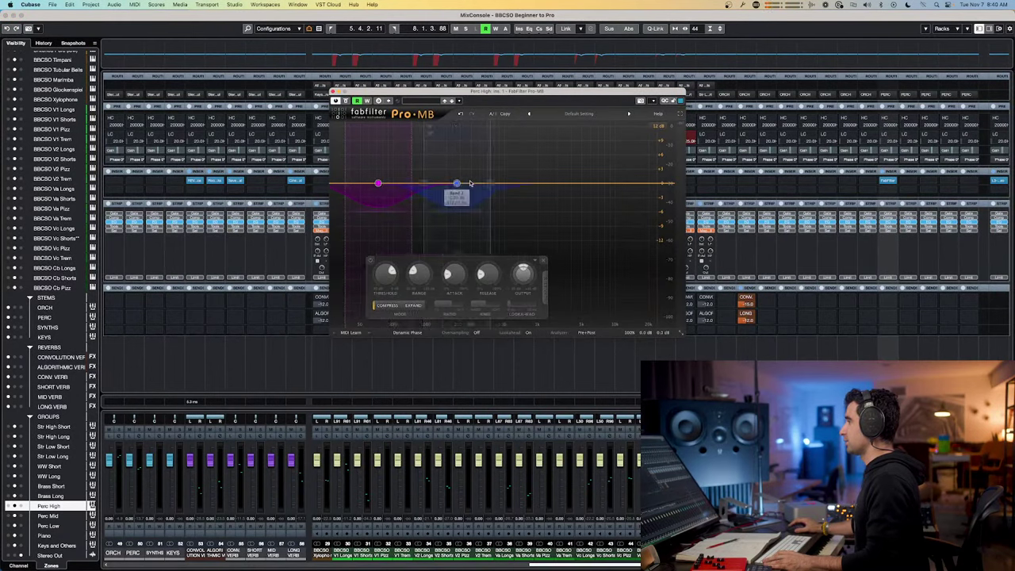
{"action": "left_click", "coordinate": [523, 183]}
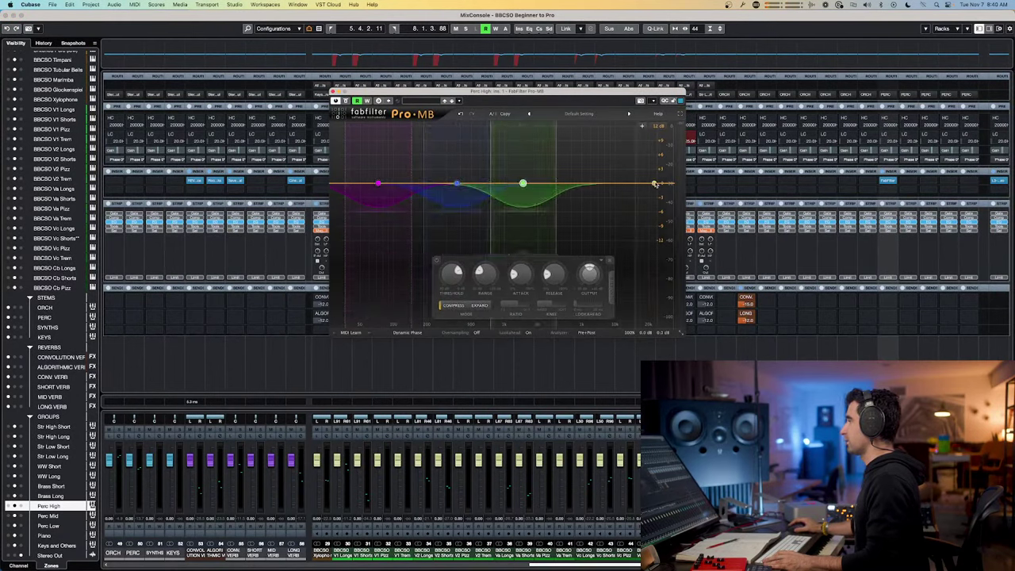
{"action": "left_click", "coordinate": [651, 183]}
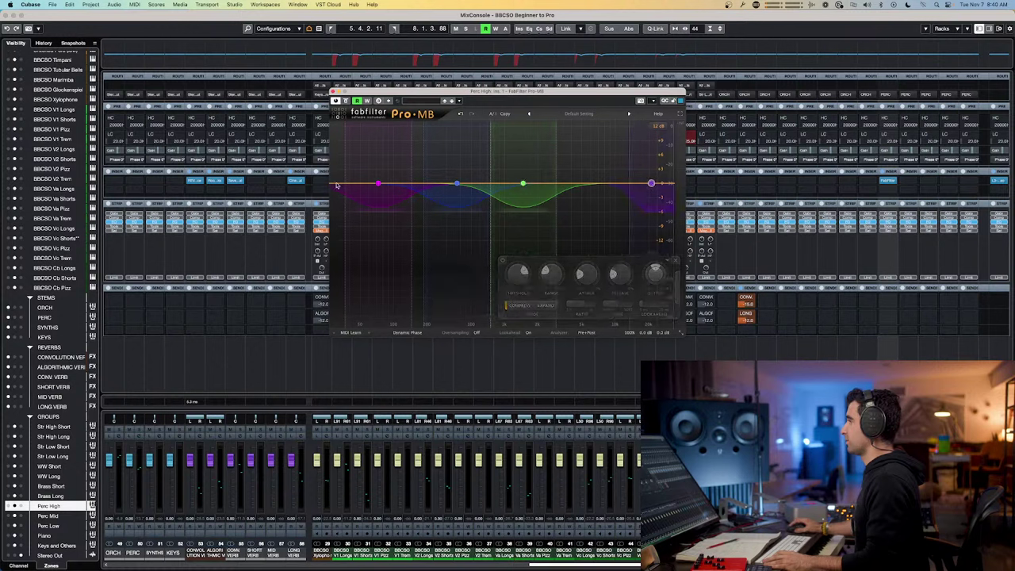
{"action": "left_click_drag", "start_coordinate": [378, 183], "coordinate": [392, 184]}
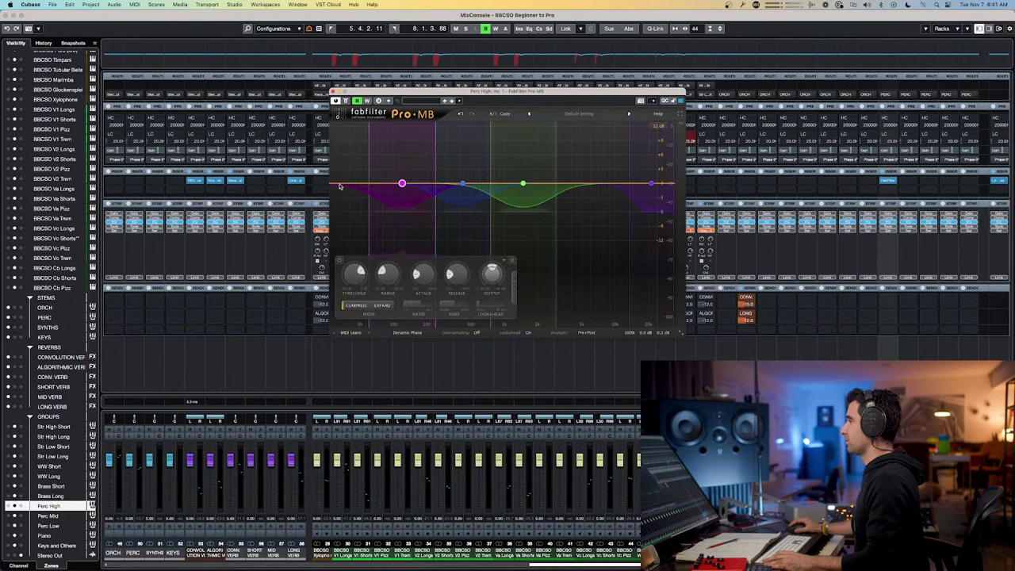
{"action": "left_click_drag", "start_coordinate": [523, 184], "coordinate": [578, 184]}
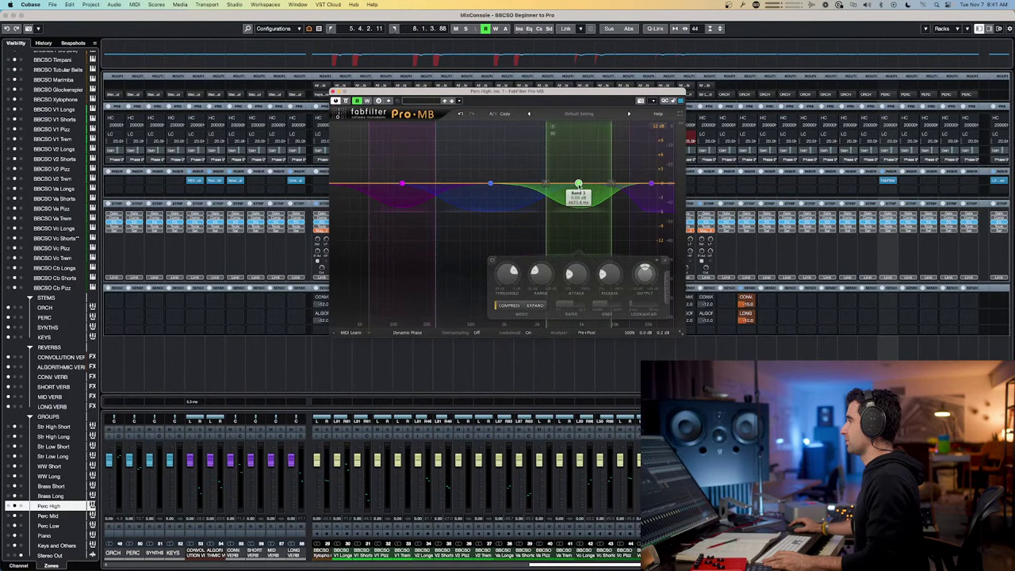
{"action": "left_click_drag", "start_coordinate": [490, 184], "coordinate": [515, 183]}
{"action": "left_click_drag", "start_coordinate": [402, 184], "coordinate": [427, 184]}
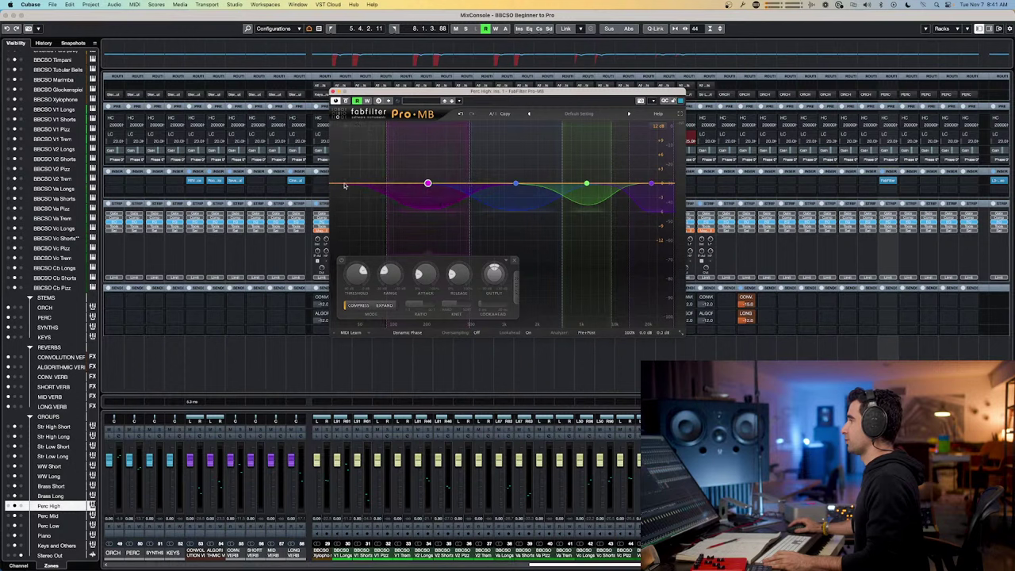
{"action": "left_click", "coordinate": [347, 184]}
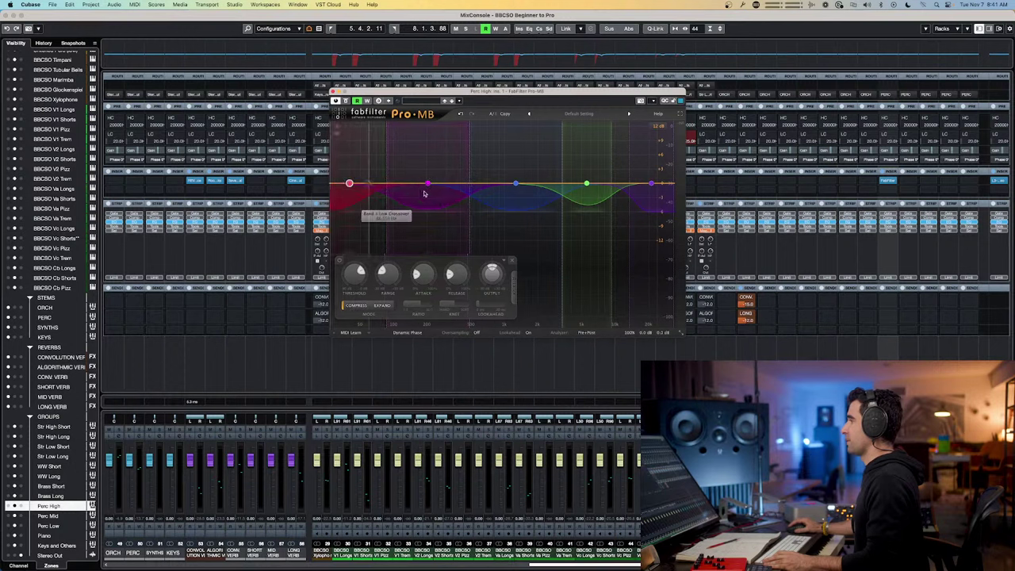
{"action": "left_click", "coordinate": [586, 185]}
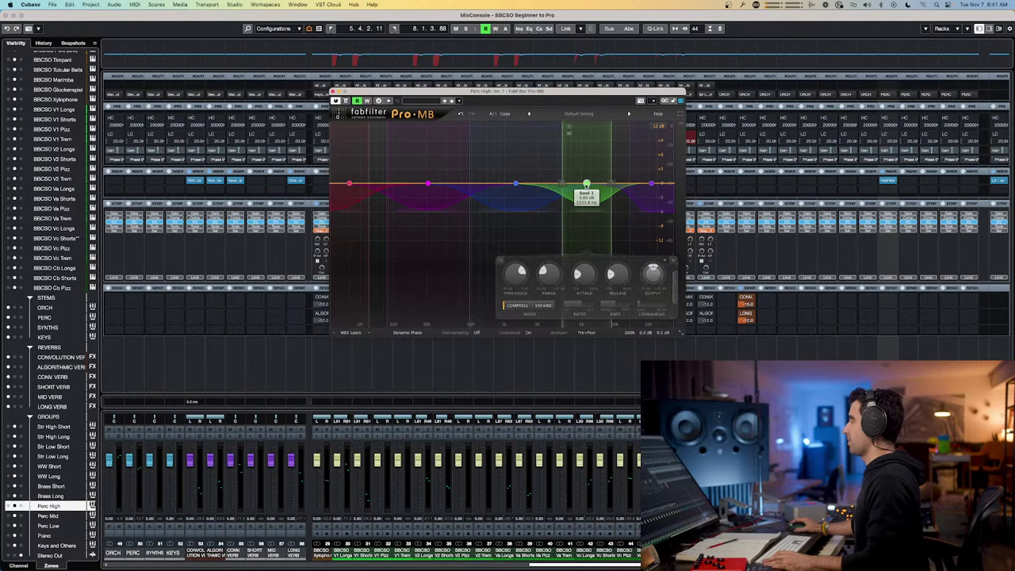
{"action": "key", "text": "super+w"}
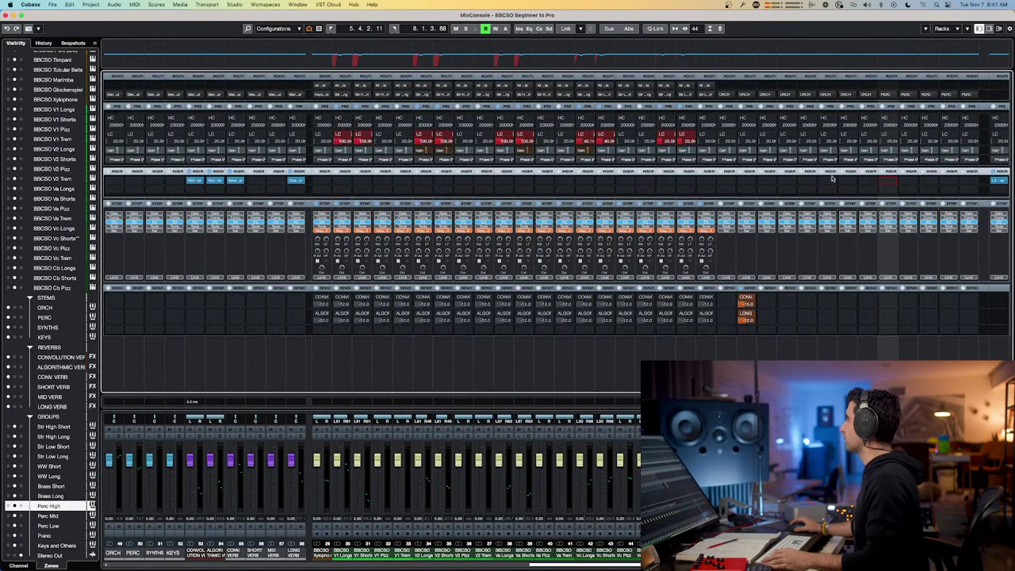
- Load a new FabFilter Pro-MB into the empty first insert slot of the Perc High group
{"action": "left_click", "coordinate": [891, 181]}
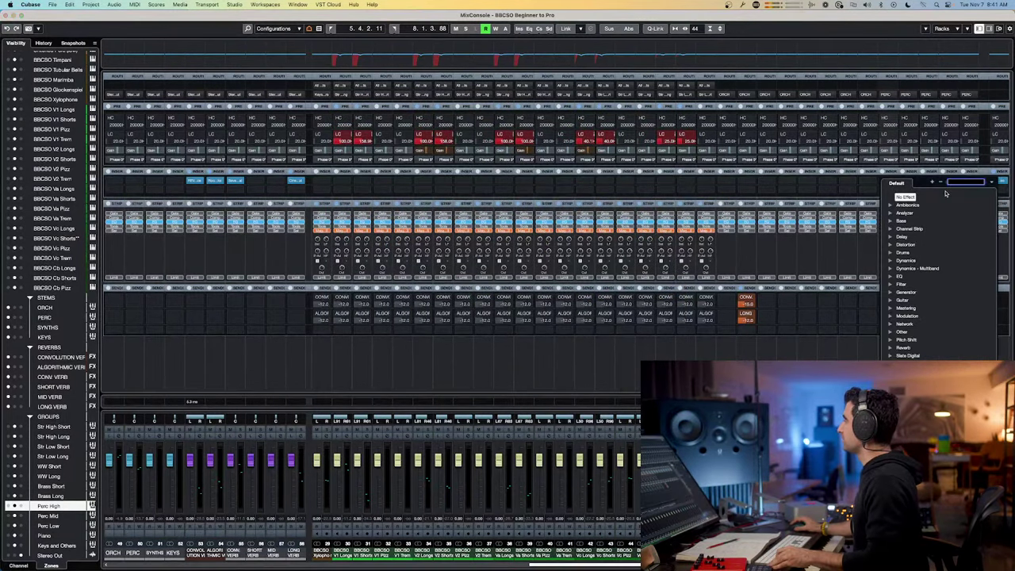
{"action": "type", "text": "mb"}
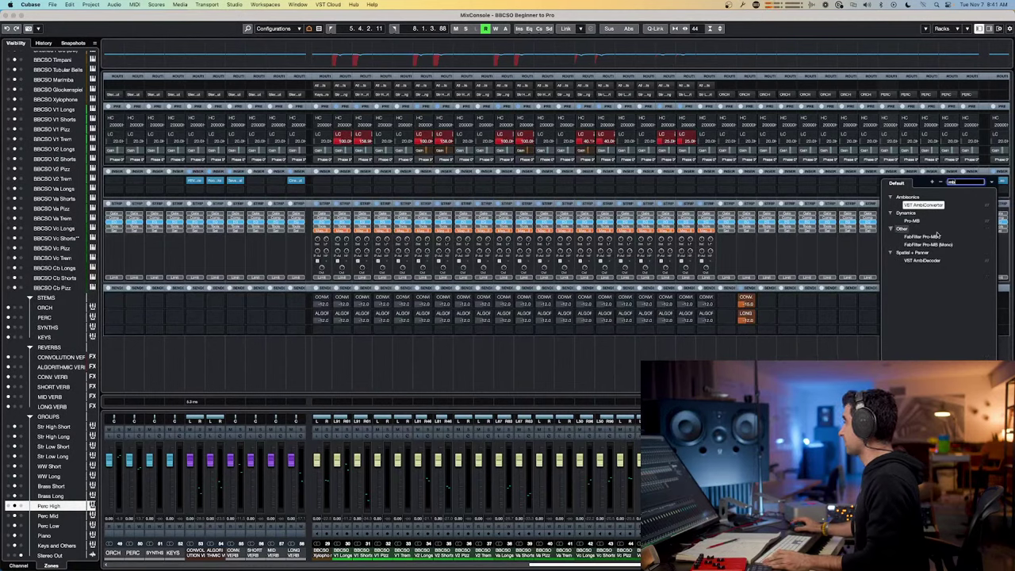
{"action": "left_click", "coordinate": [935, 236]}
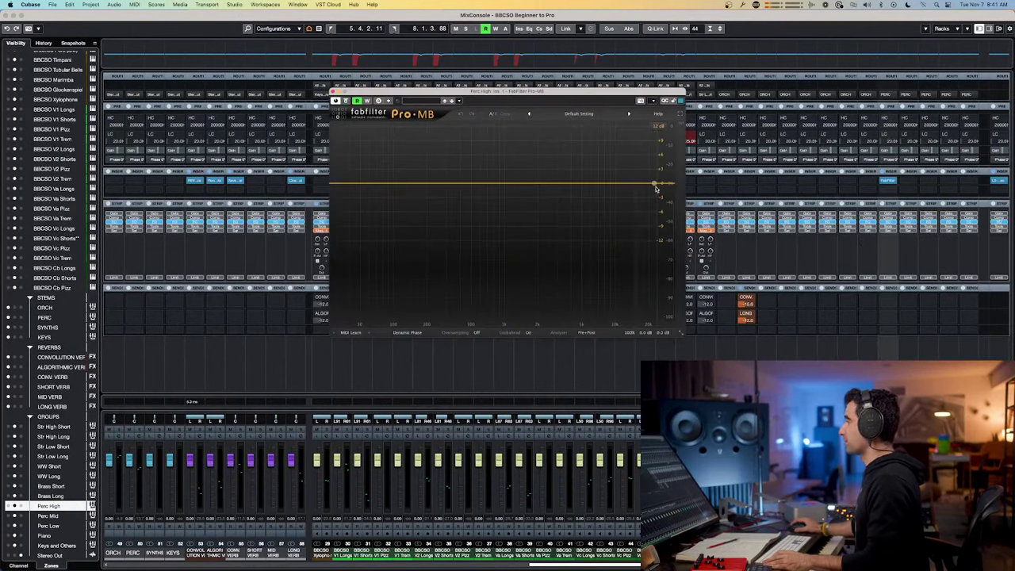
- Create five compression bands in Pro-MB, spread from the lowest to the highest frequencies
{"action": "left_click", "coordinate": [655, 187]}
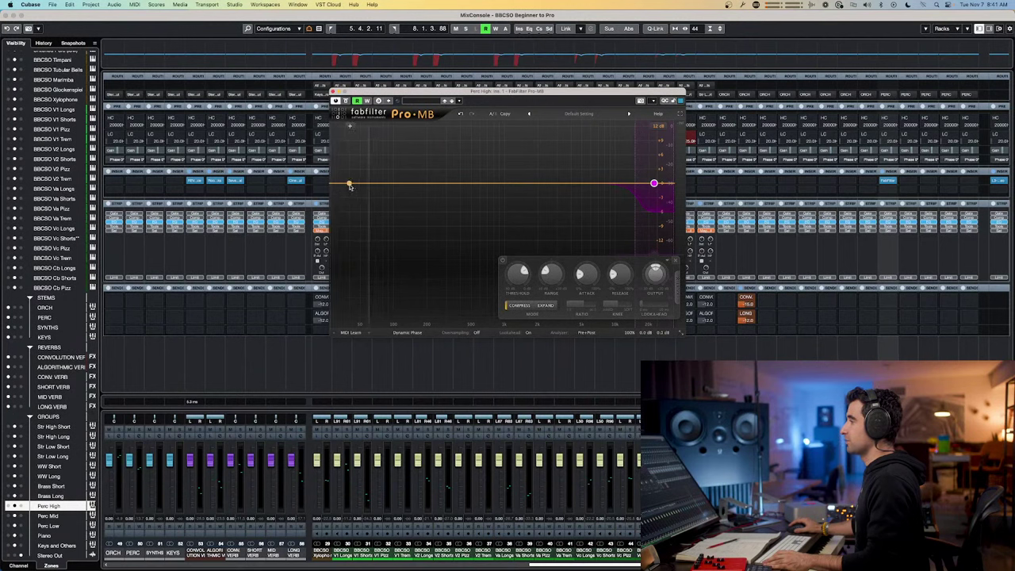
{"action": "left_click", "coordinate": [349, 184]}
{"action": "left_click", "coordinate": [451, 184]}
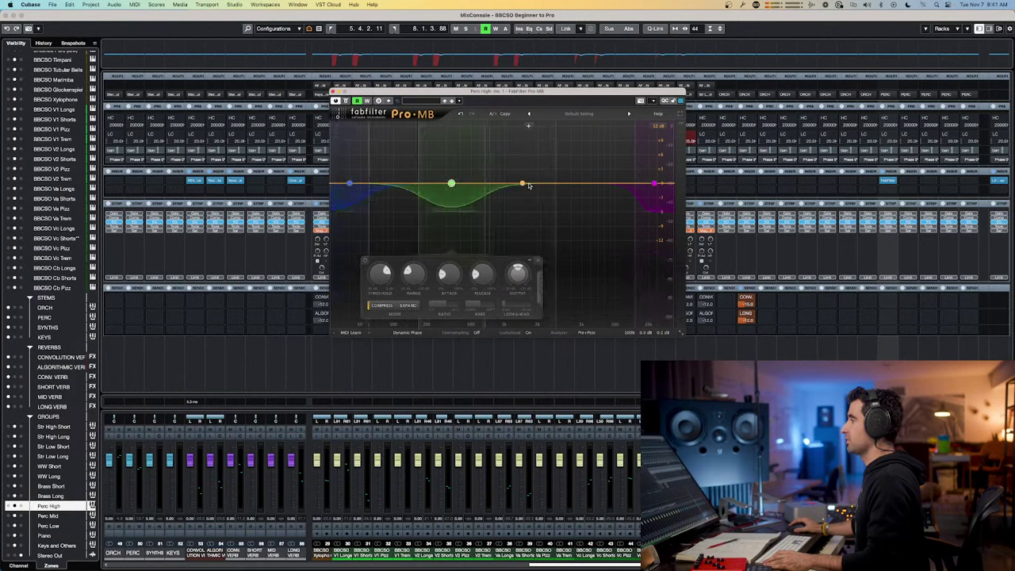
{"action": "left_click", "coordinate": [531, 184]}
{"action": "left_click", "coordinate": [599, 184]}
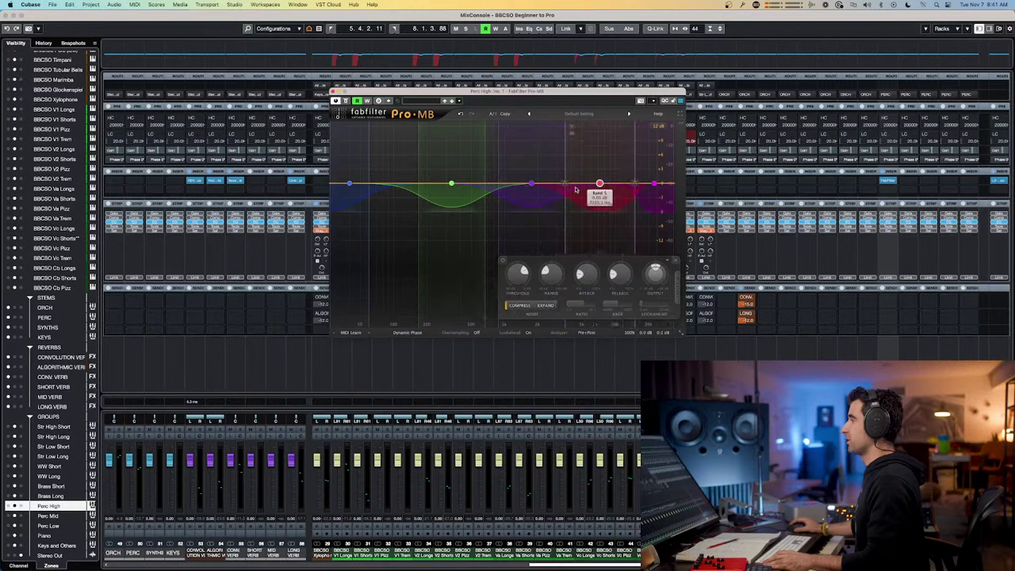
- Join the five bands and place their crossovers at about 85 Hz, 350 Hz, 1.25 kHz and 10 kHz
{"action": "left_click_drag", "start_coordinate": [451, 184], "coordinate": [478, 186]}
{"action": "left_click_drag", "start_coordinate": [563, 184], "coordinate": [559, 210]}
{"action": "left_click_drag", "start_coordinate": [370, 186], "coordinate": [386, 186]}
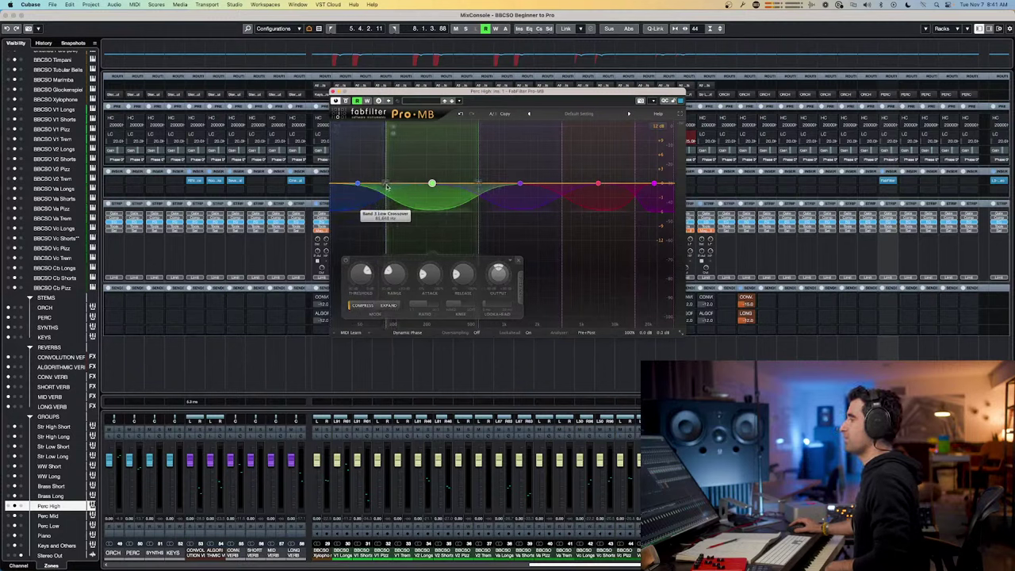
{"action": "left_click_drag", "start_coordinate": [478, 185], "coordinate": [454, 186]}
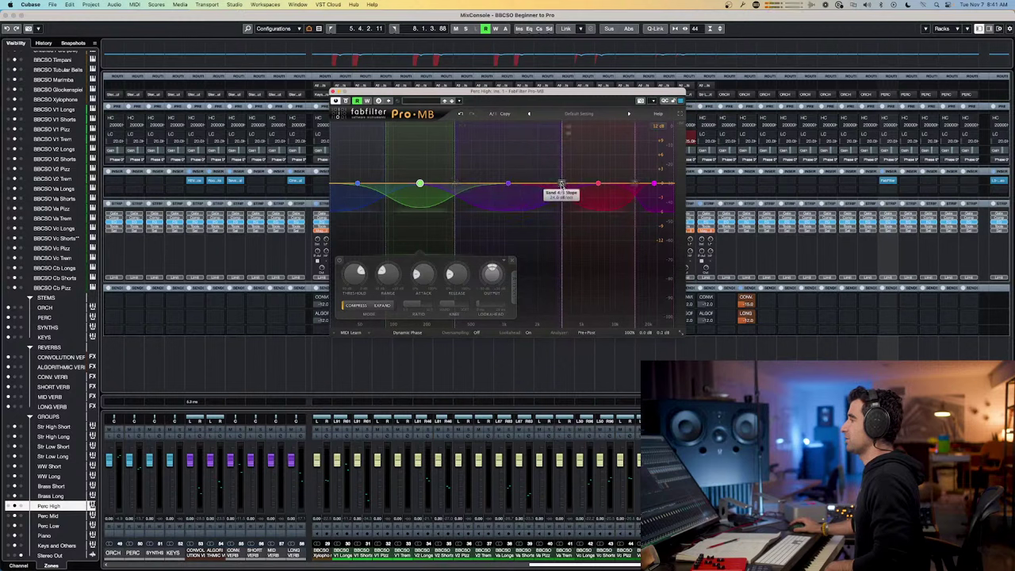
{"action": "left_click_drag", "start_coordinate": [561, 184], "coordinate": [514, 190]}
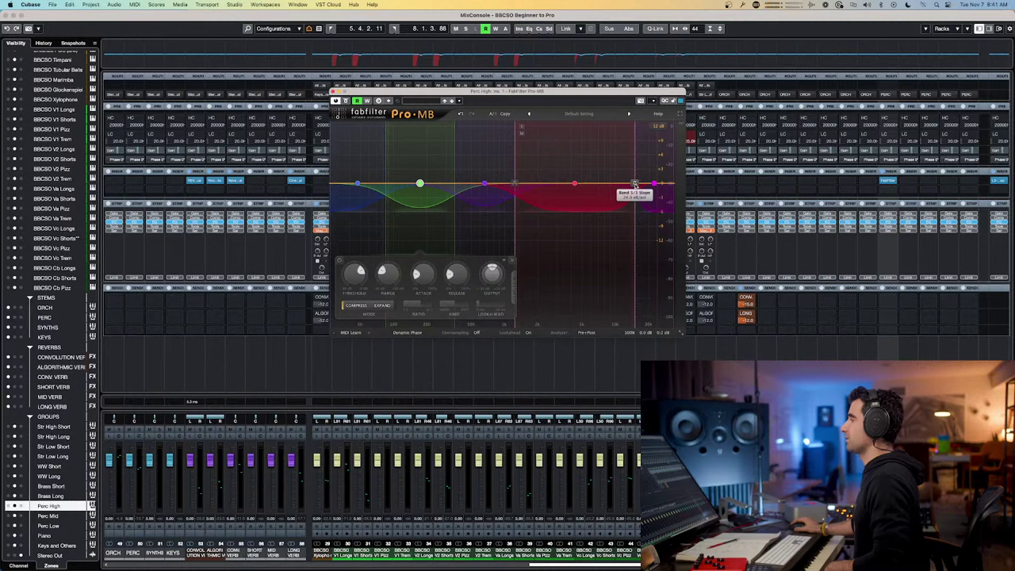
{"action": "left_click_drag", "start_coordinate": [634, 184], "coordinate": [617, 187]}
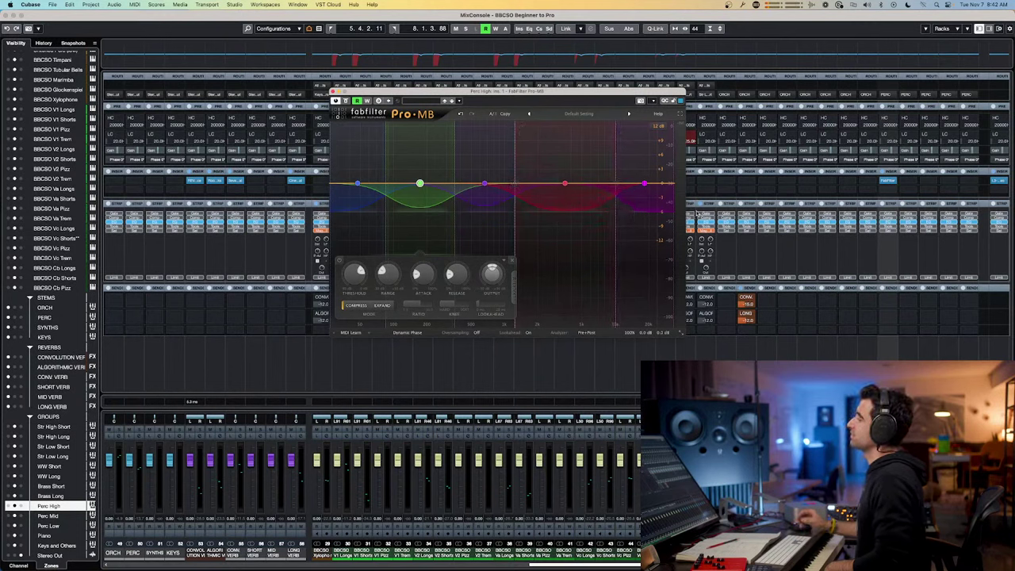
- Select all five bands, reduce their range to about -3 dB, and set the display scale to 6 dB
{"action": "mouse_move", "coordinate": [370, 186]}
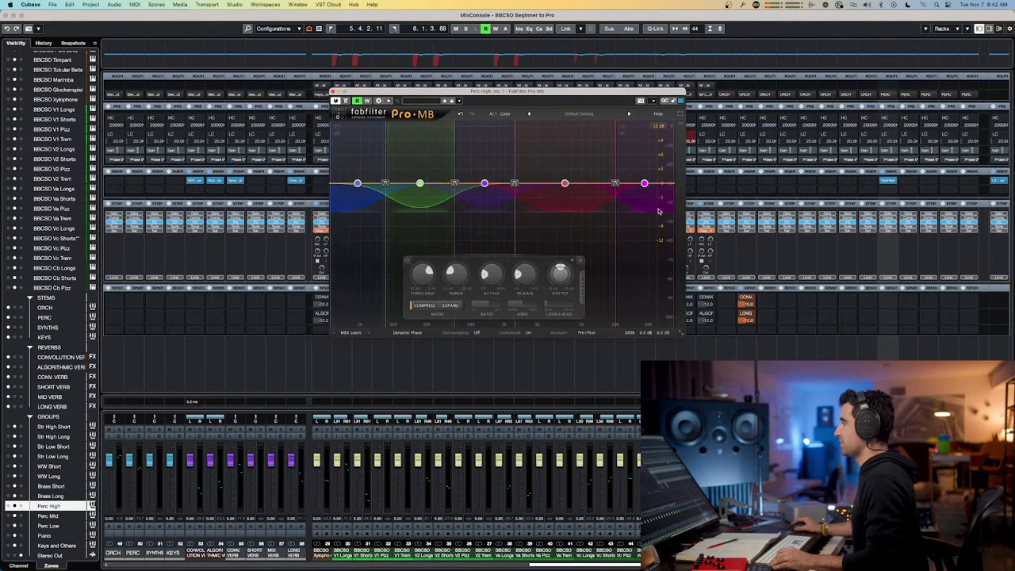
{"action": "mouse_move", "coordinate": [453, 275]}
{"action": "scroll", "coordinate": [452, 272], "scroll_direction": "down", "scroll_amount": 5}
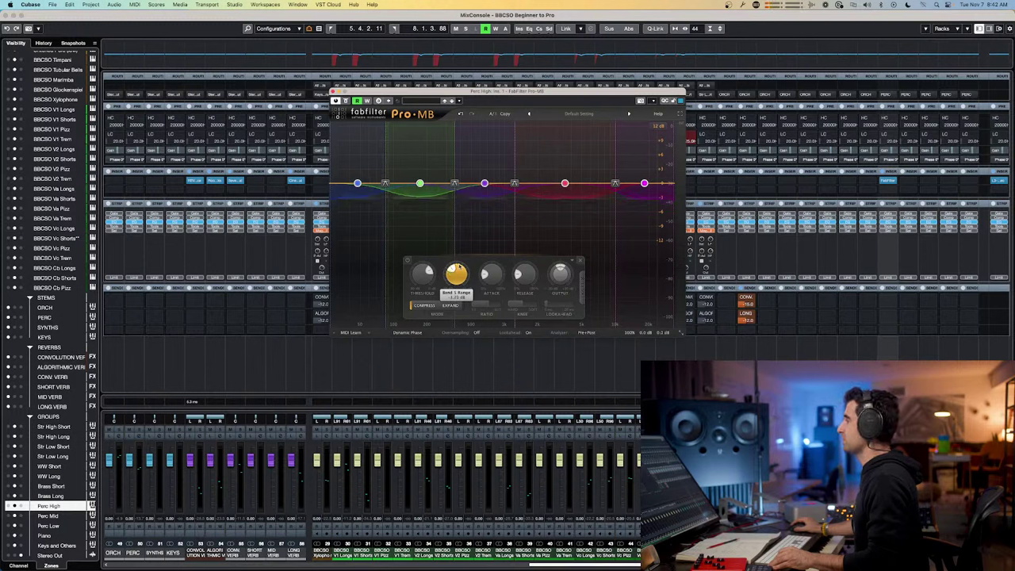
{"action": "left_click", "coordinate": [658, 126]}
{"action": "left_click", "coordinate": [662, 145]}
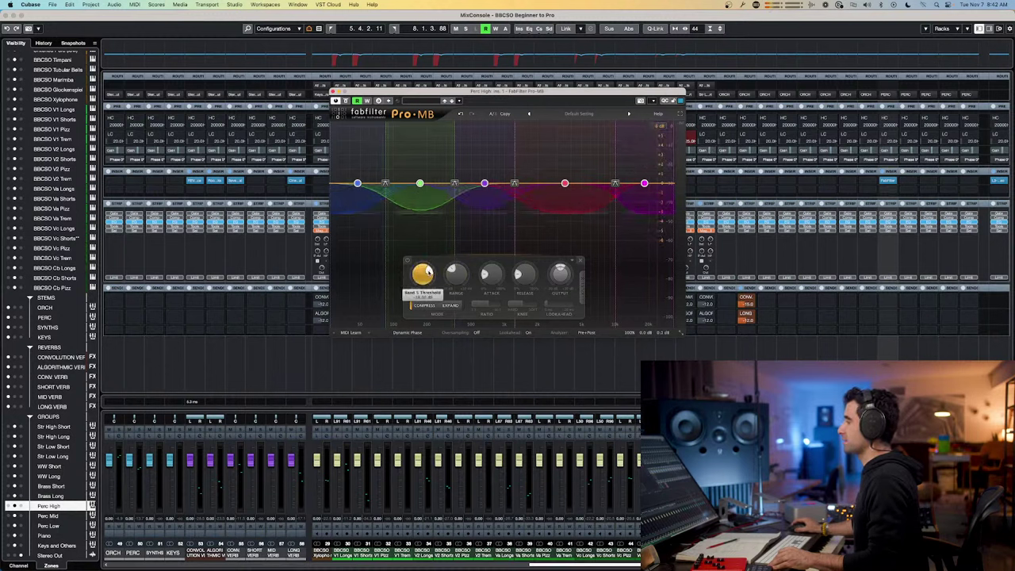
{"action": "mouse_move", "coordinate": [521, 273]}
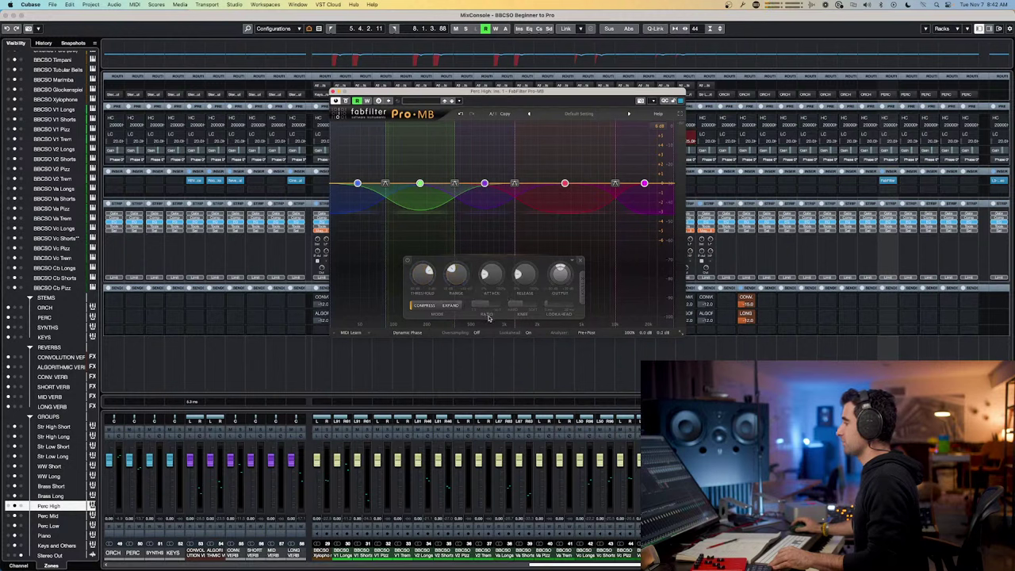
{"action": "mouse_move", "coordinate": [482, 306]}
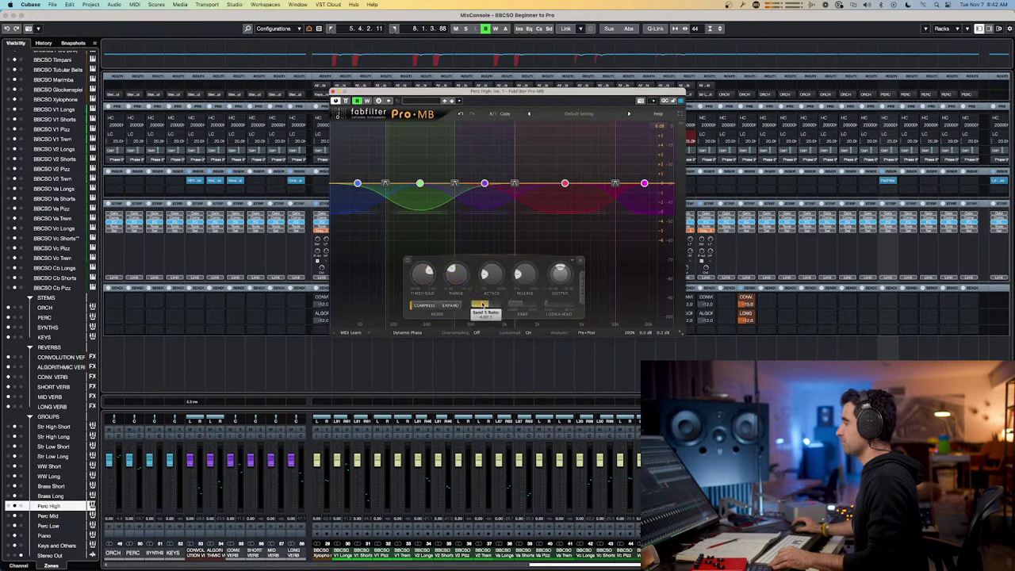
- Select the Untuned Perc (high) channel as the test source and adjust the threshold, attack and release of all five bands
{"action": "left_click", "coordinate": [619, 564]}
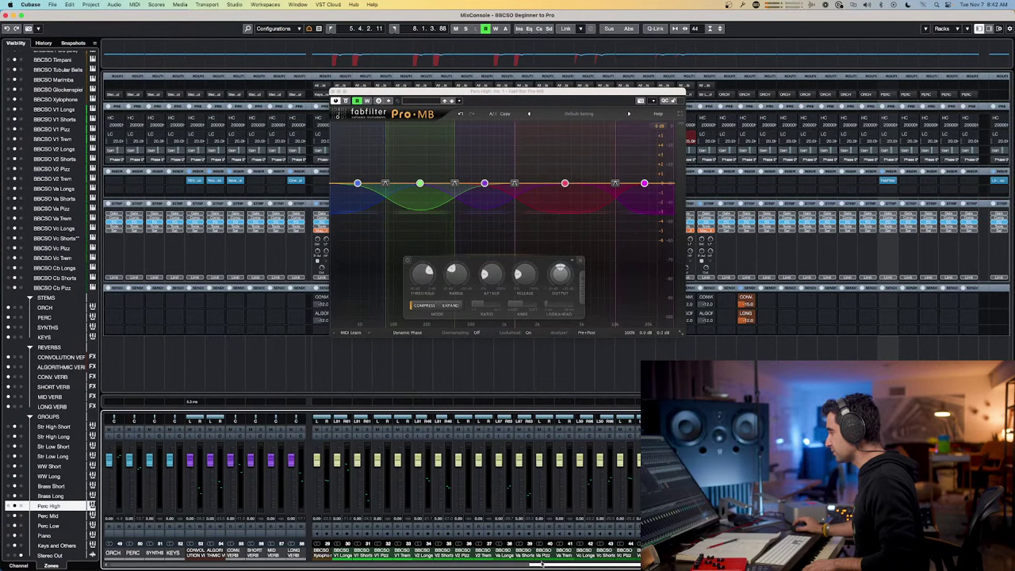
{"action": "left_click_drag", "start_coordinate": [541, 564], "coordinate": [438, 565]}
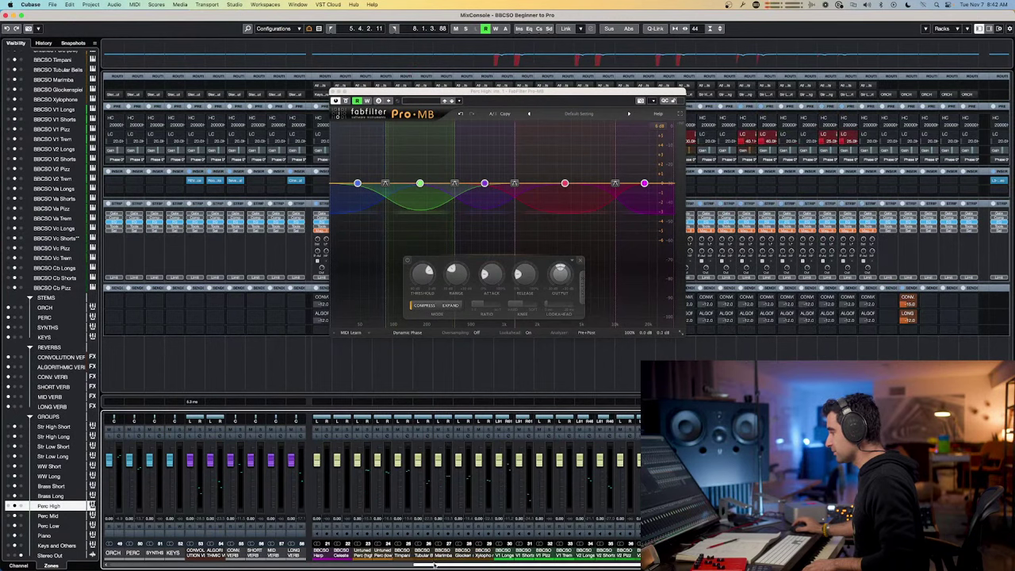
{"action": "left_click", "coordinate": [361, 553]}
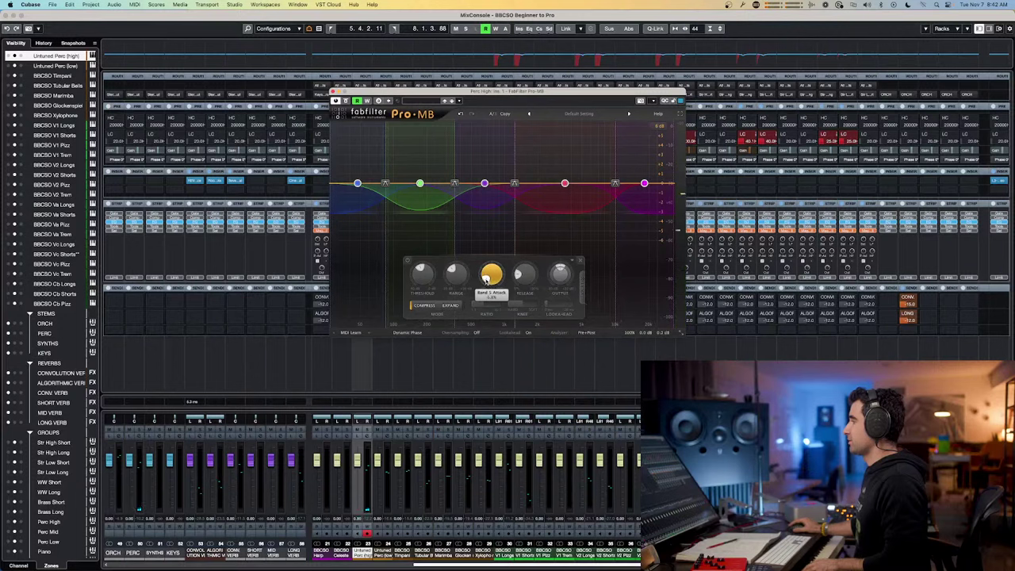
{"action": "mouse_move", "coordinate": [519, 273]}
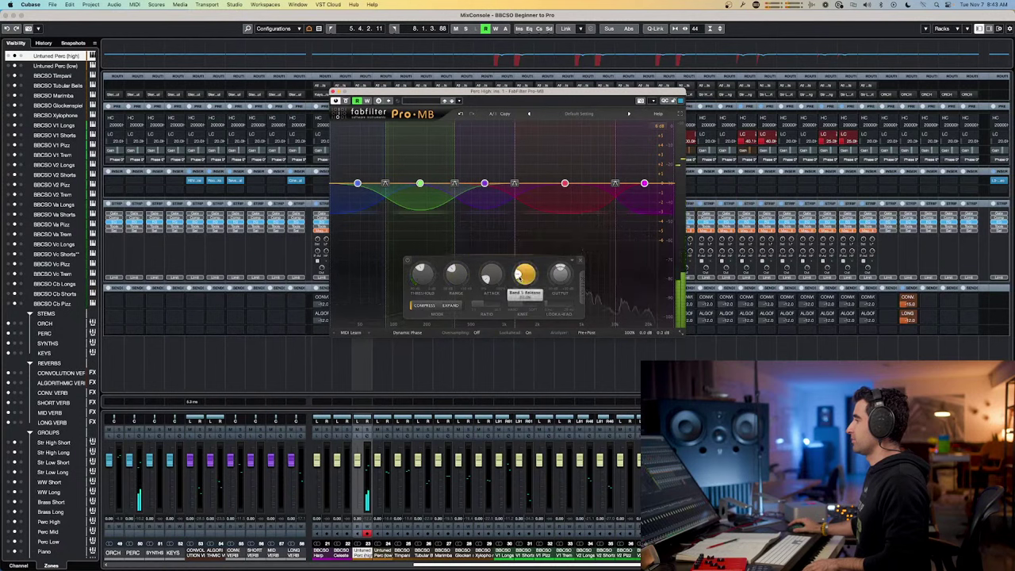
{"action": "scroll", "coordinate": [521, 271], "scroll_direction": "down", "scroll_amount": 3}
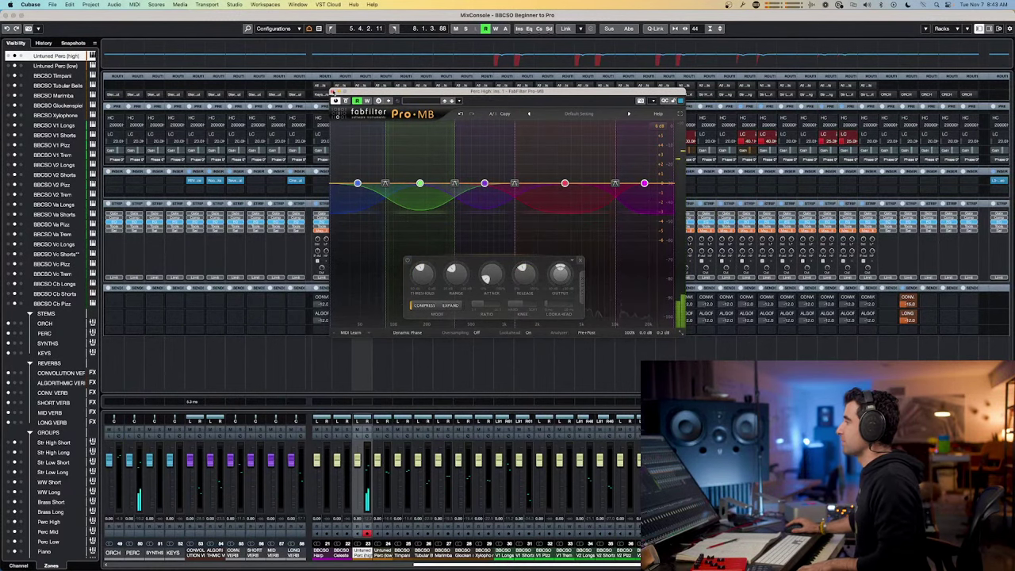
- Close Pro-MB and copy it from the Perc High group to the first insert slots of the Perc Mid and Perc Low groups
{"action": "key", "text": "super+w"}
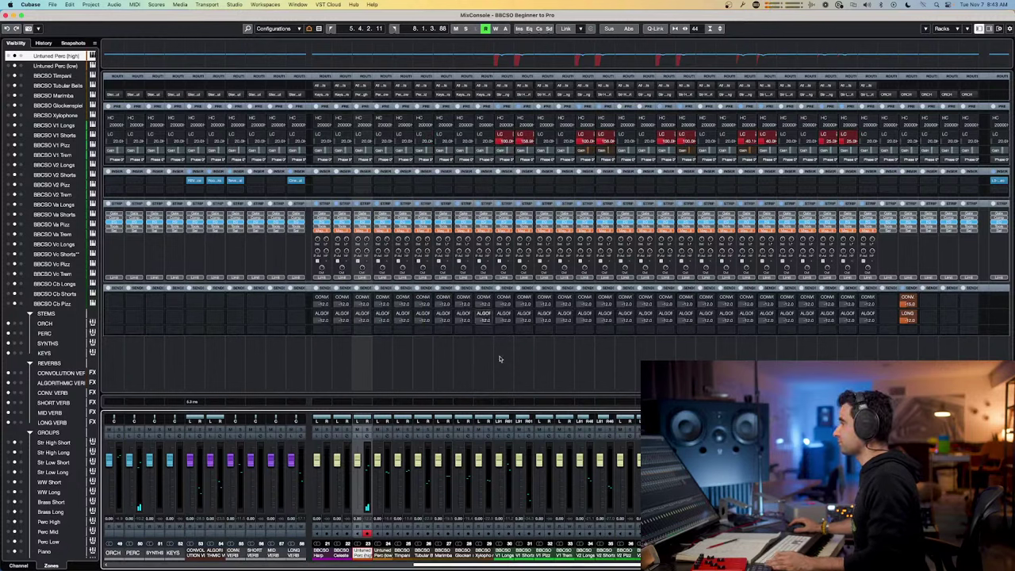
{"action": "scroll", "coordinate": [965, 244], "scroll_direction": "right", "scroll_amount": 5}
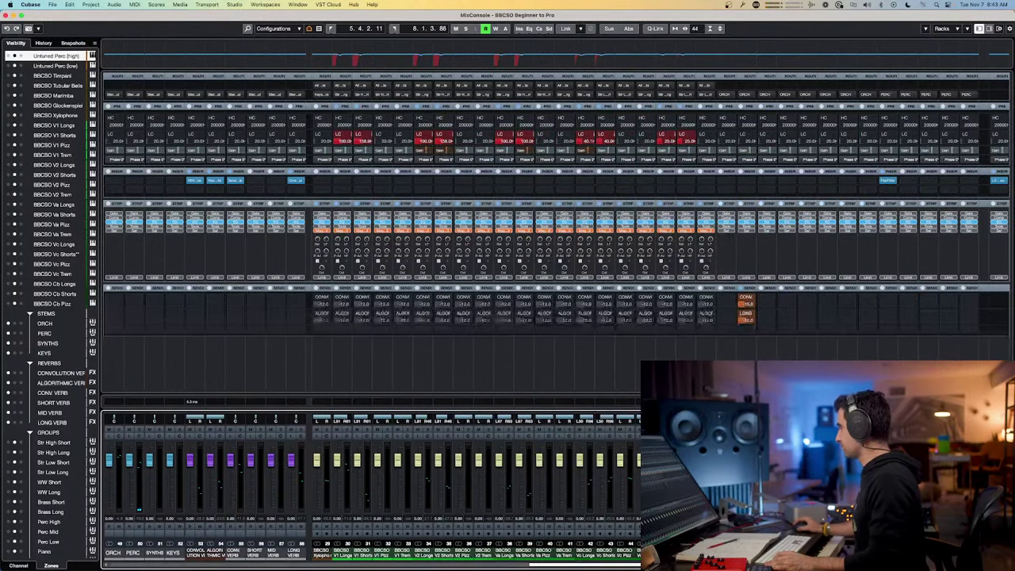
{"action": "left_click", "coordinate": [888, 182]}
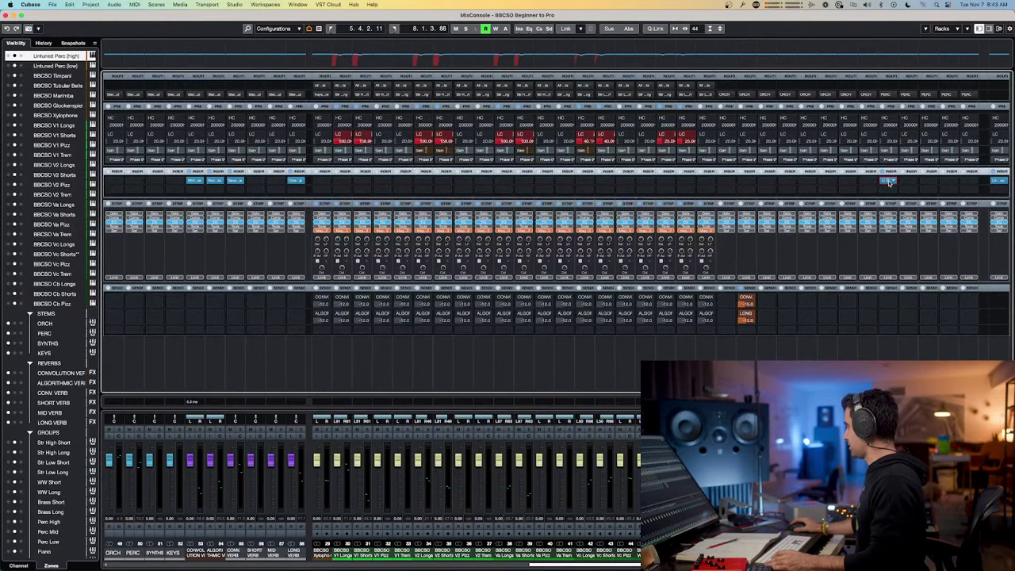
{"action": "left_click_drag", "start_coordinate": [888, 182], "coordinate": [932, 183]}
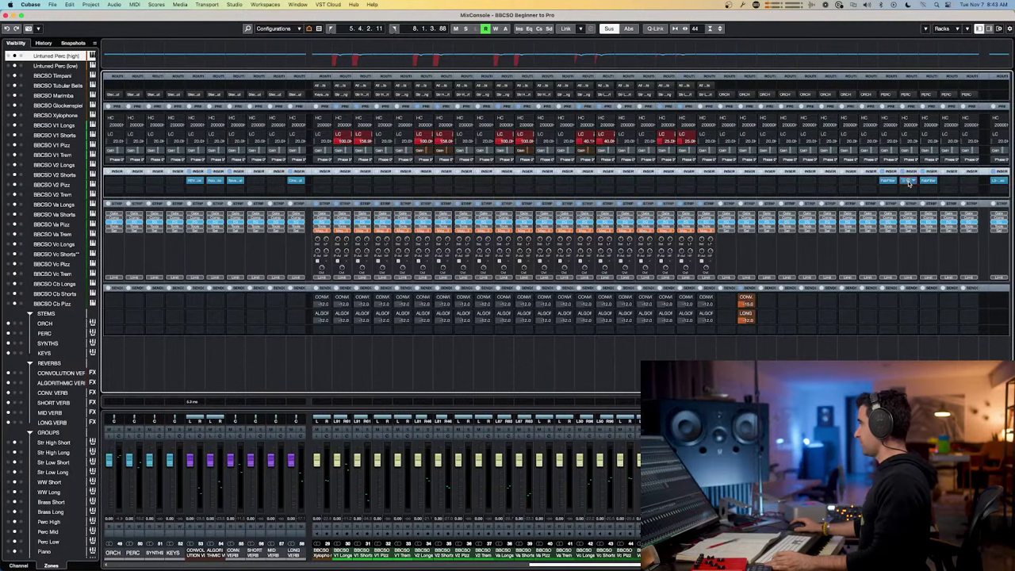
- Audition BBCSO Tubular Bells through the Perc Mid group's Pro-MB, checking how the range and threshold of its bands respond
{"action": "left_click", "coordinate": [908, 183]}
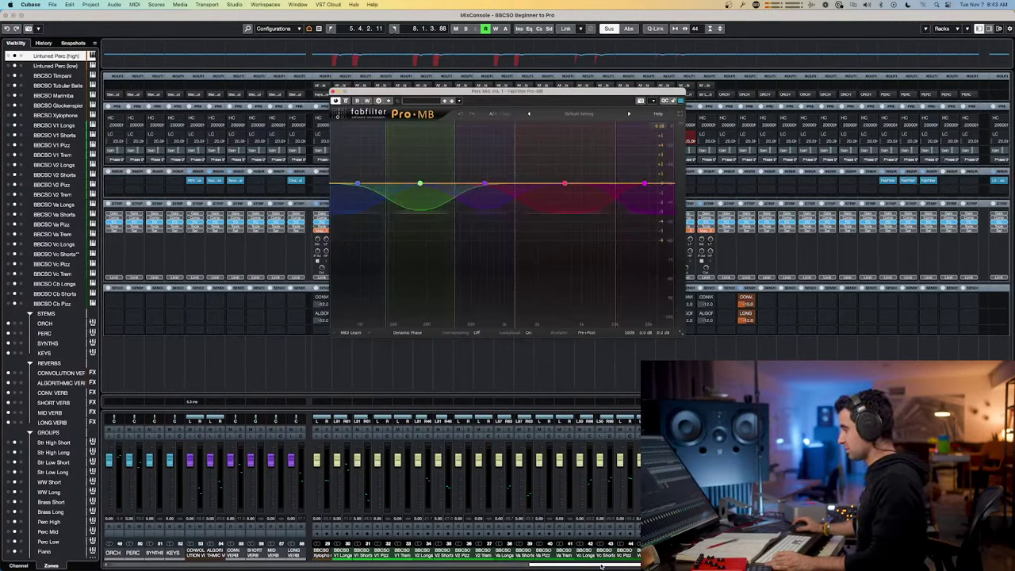
{"action": "left_click_drag", "start_coordinate": [600, 565], "coordinate": [454, 566]}
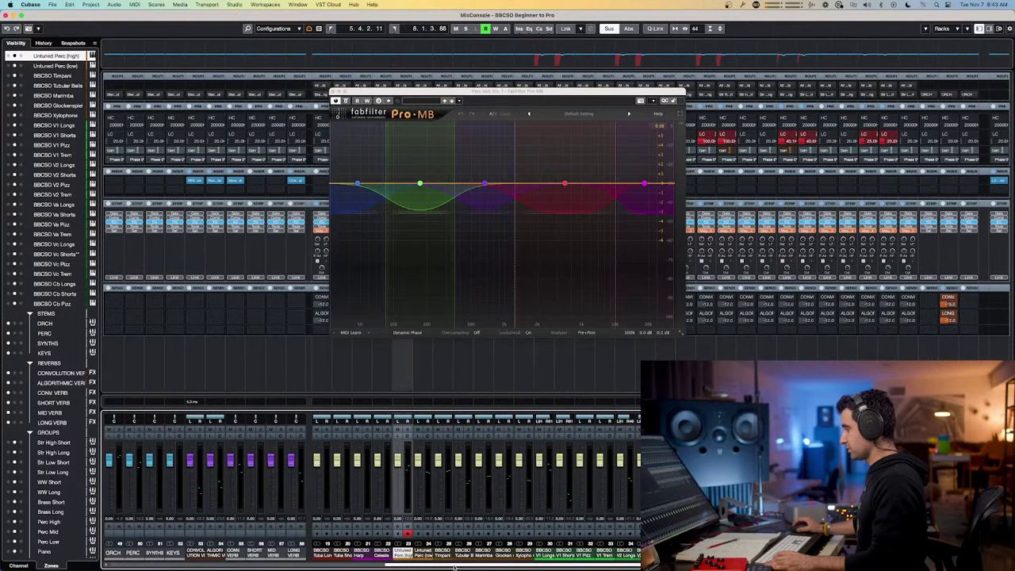
{"action": "left_click", "coordinate": [458, 553]}
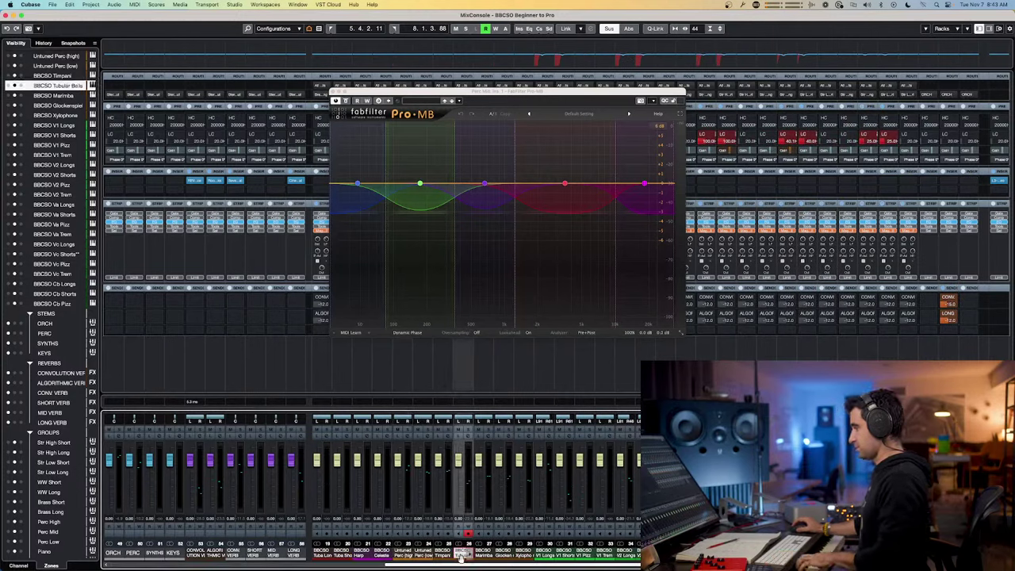
{"action": "key", "text": "space"}
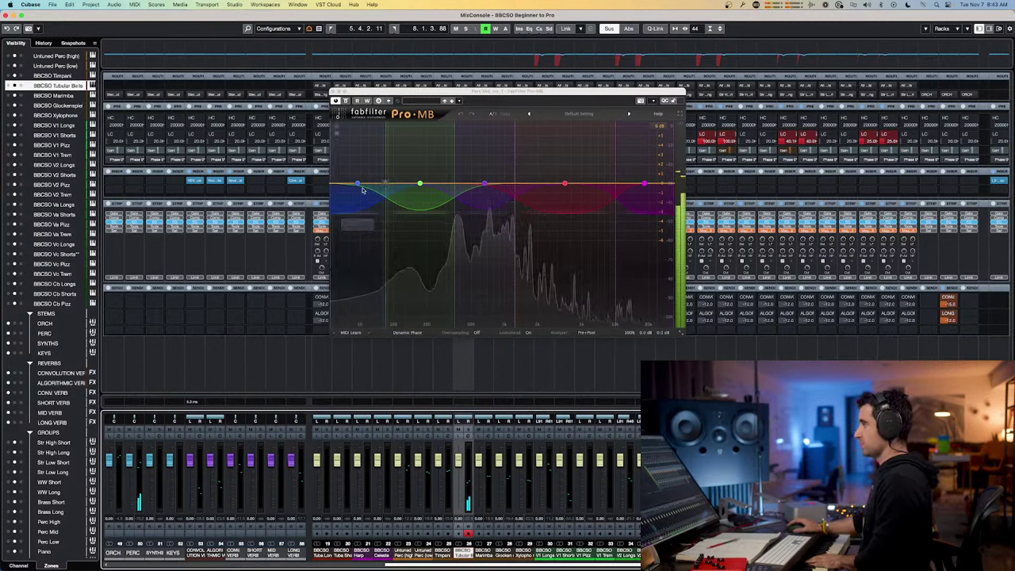
{"action": "mouse_move", "coordinate": [457, 272]}
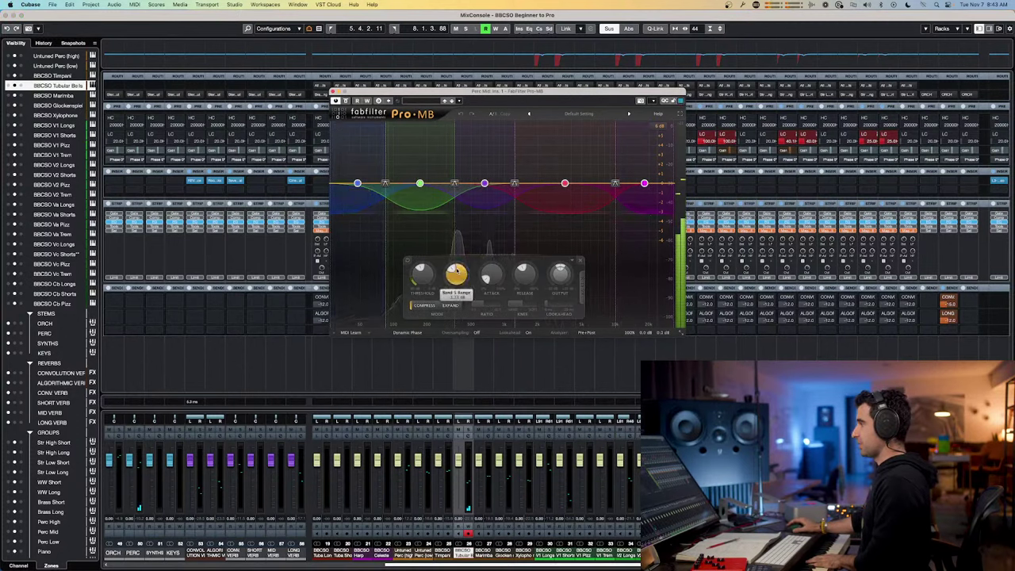
{"action": "mouse_move", "coordinate": [418, 272]}
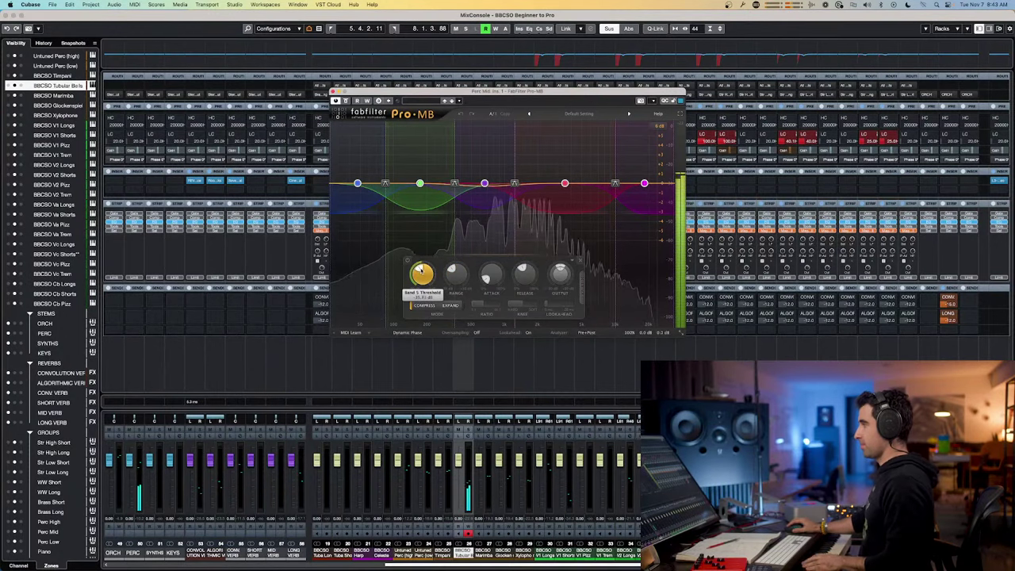
{"action": "left_click", "coordinate": [333, 90]}
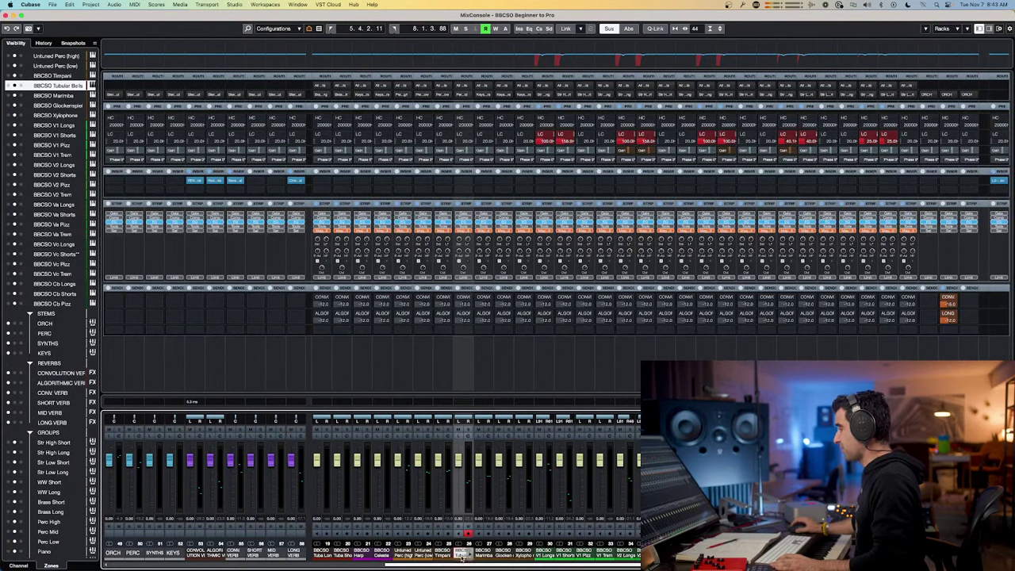
- Audition Untuned Perc (low) through the Perc Low group's Pro-MB, checking the gain reduction in its bands, and close the plug-in
{"action": "left_click", "coordinate": [419, 555]}
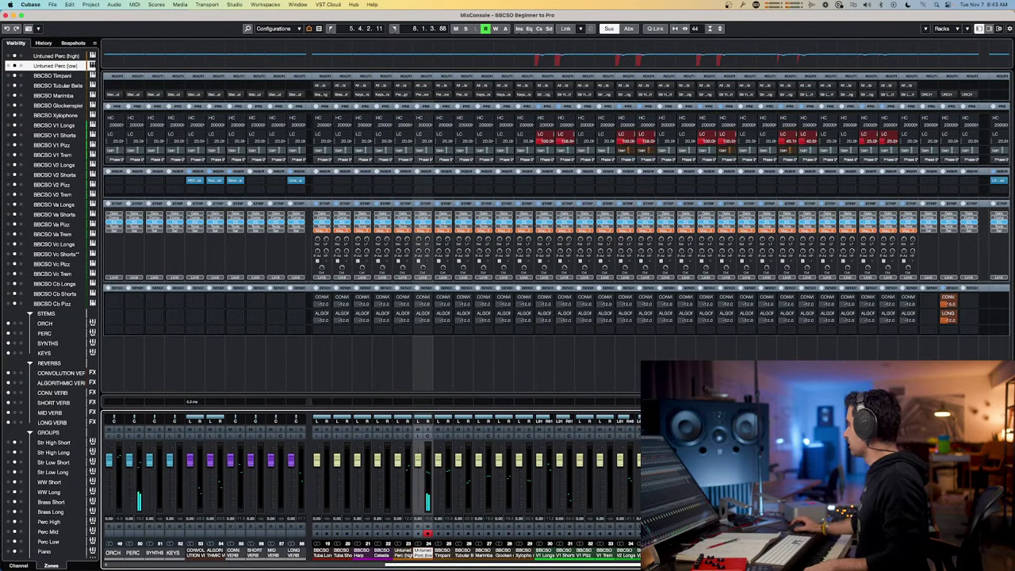
{"action": "scroll", "coordinate": [475, 475], "scroll_direction": "right", "scroll_amount": 5}
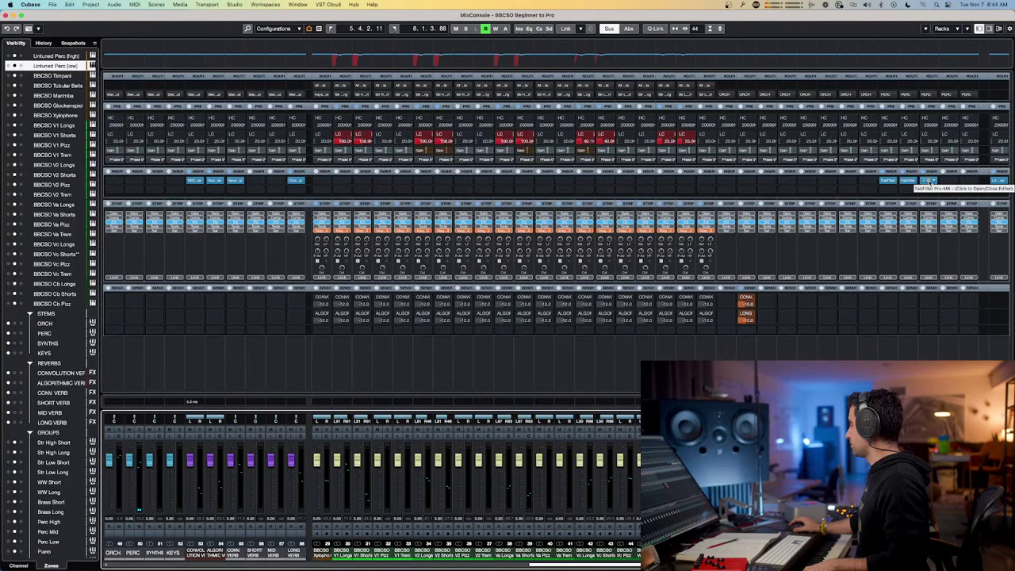
{"action": "left_click", "coordinate": [926, 181]}
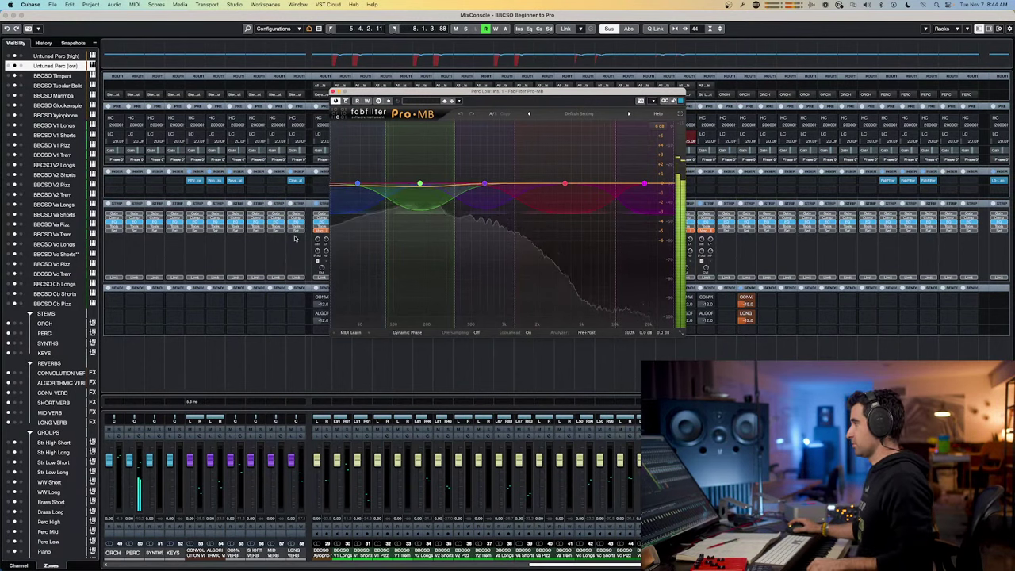
{"action": "left_click", "coordinate": [383, 124]}
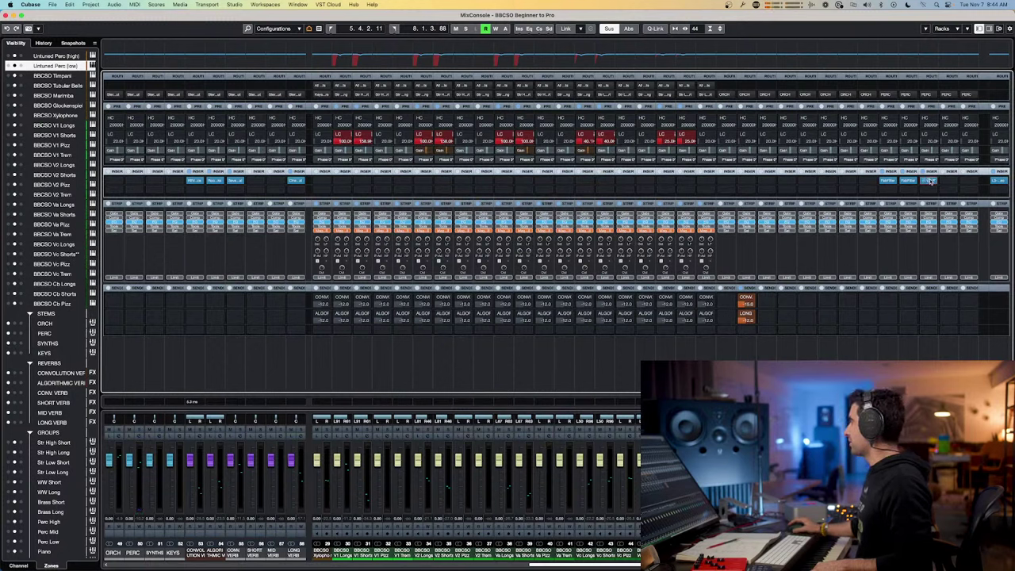
- Copy Pro-MB from the Perc Low group to the first insert slot of the PERC stem
{"action": "left_click_drag", "start_coordinate": [929, 182], "coordinate": [932, 187]}
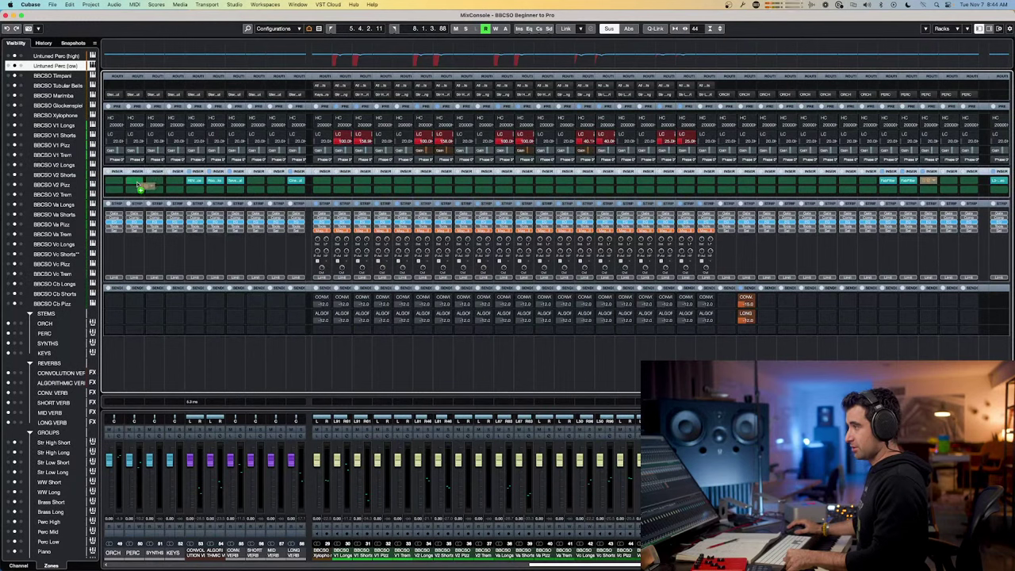
{"action": "left_click_drag", "start_coordinate": [140, 187], "coordinate": [137, 183]}
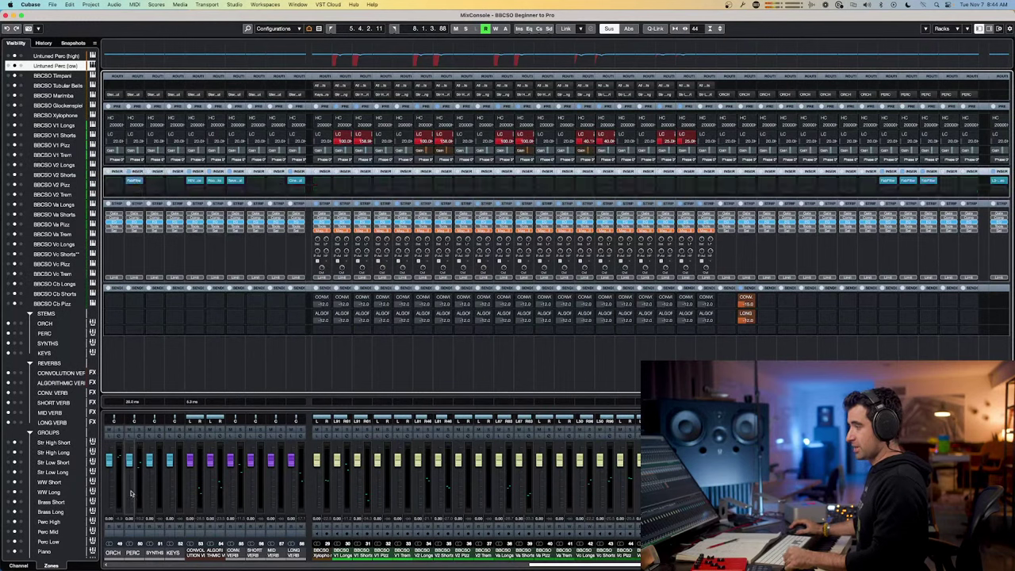
{"action": "key", "text": "super+Tab"}
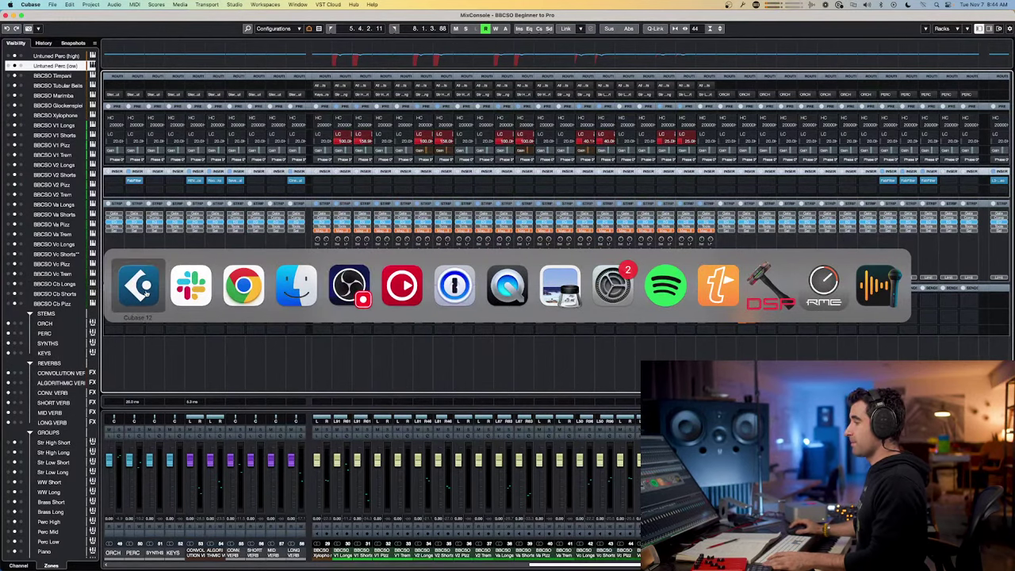
{"action": "left_click", "coordinate": [139, 287]}
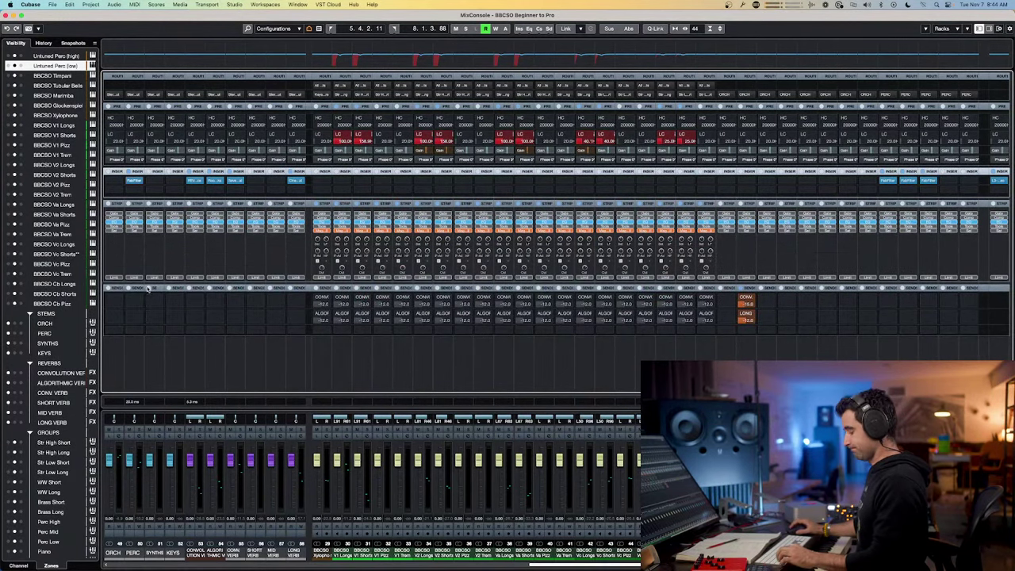
- Bring up the project view and record a percussion pattern on the Untuned Perc (high) track from bar 11 to bar 16
{"action": "key", "text": "F3"}
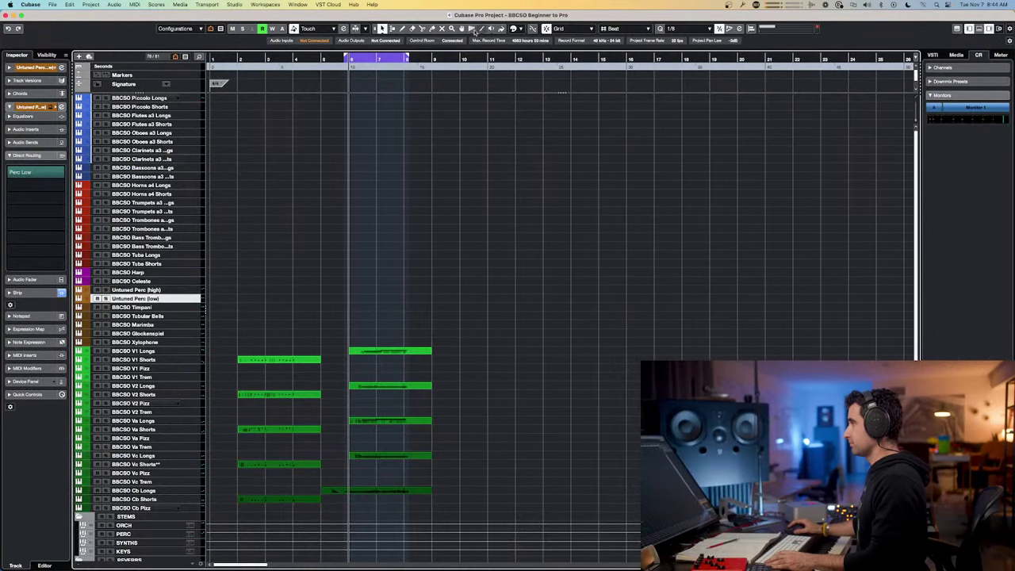
{"action": "left_click_drag", "start_coordinate": [474, 60], "coordinate": [485, 200]}
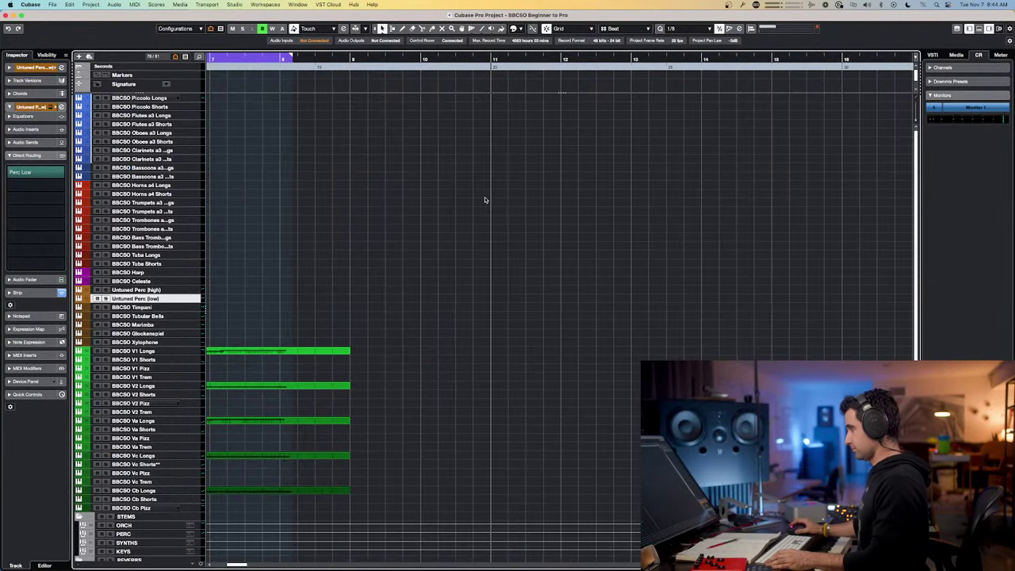
{"action": "key", "text": "space"}
{"action": "key", "text": "space"}
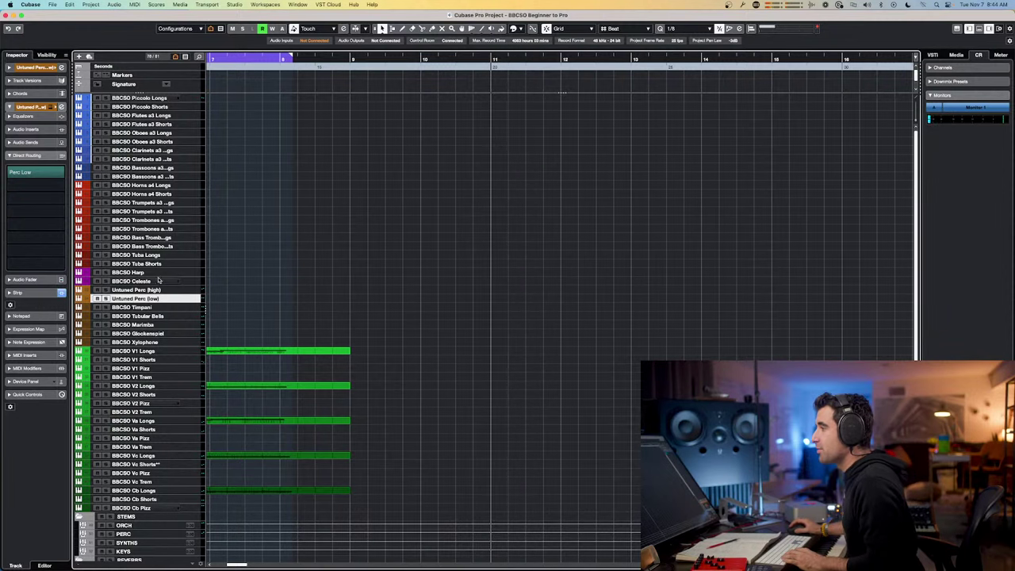
{"action": "left_click", "coordinate": [163, 290]}
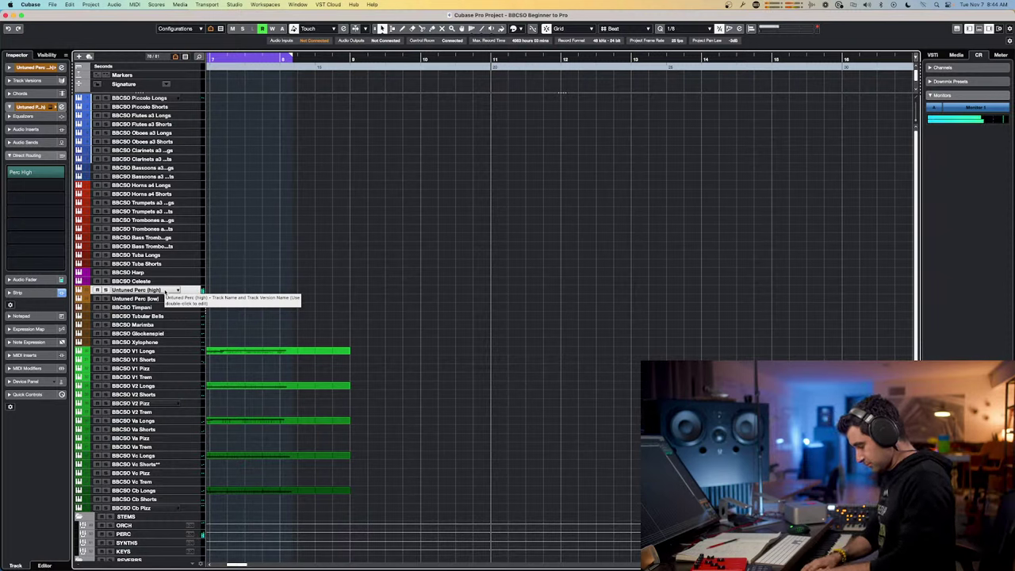
{"action": "key", "text": "space"}
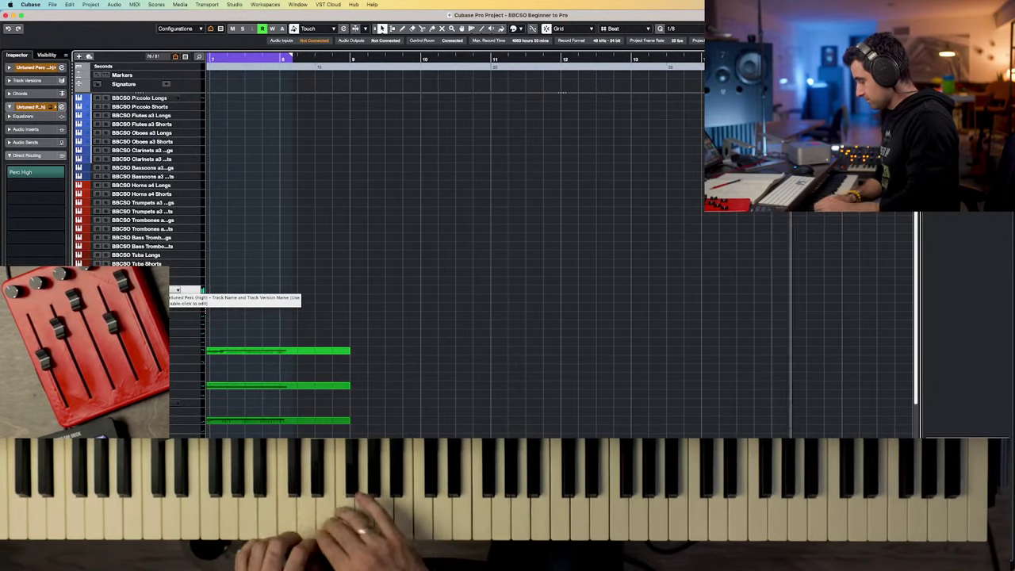
{"action": "key", "text": "space"}
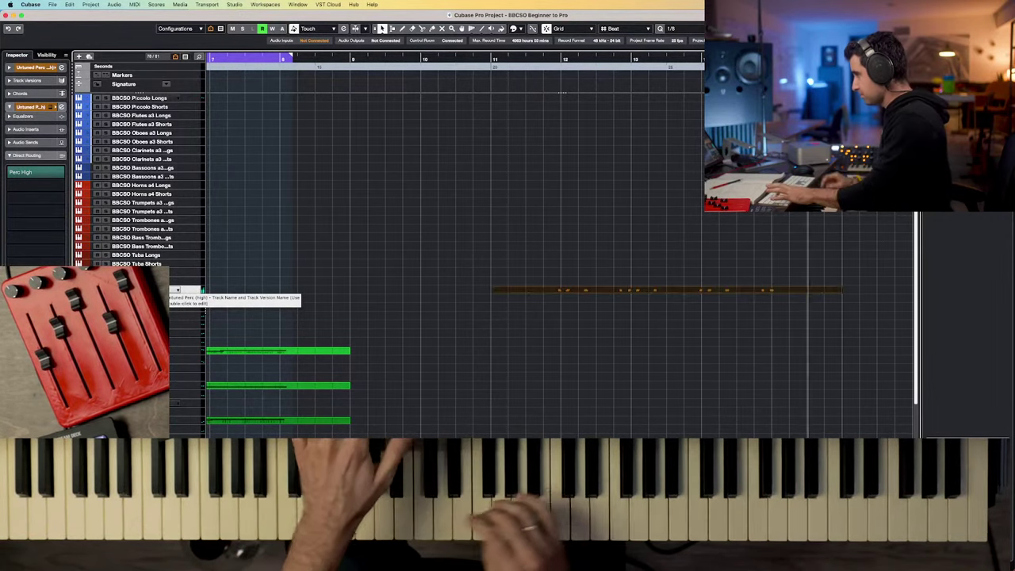
- Open the Untuned Perc (high) part in the Key Editor, quantize its notes to the 1/8 grid, play them back and close the editor
{"action": "double_click", "coordinate": [586, 292]}
{"action": "key", "text": "h"}
{"action": "key", "text": "h"}
{"action": "key", "text": "h"}
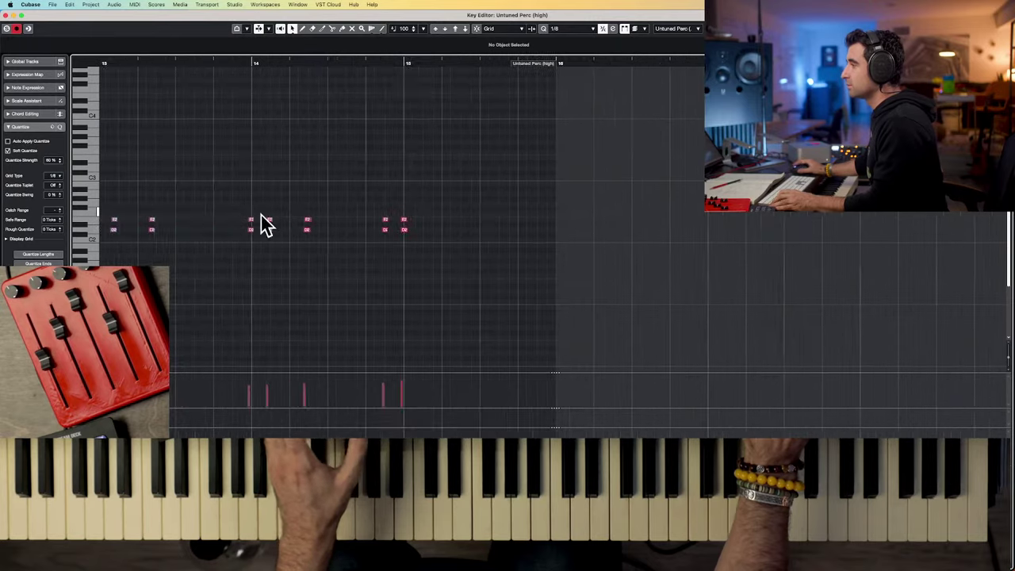
{"action": "scroll", "coordinate": [265, 224], "scroll_direction": "left", "scroll_amount": 3}
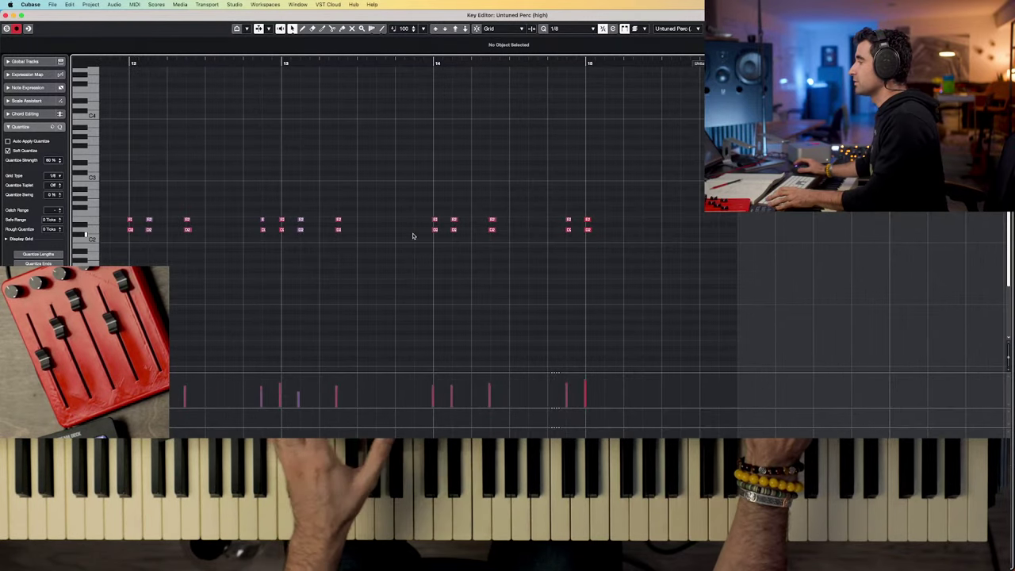
{"action": "scroll", "coordinate": [413, 236], "scroll_direction": "left", "scroll_amount": 4}
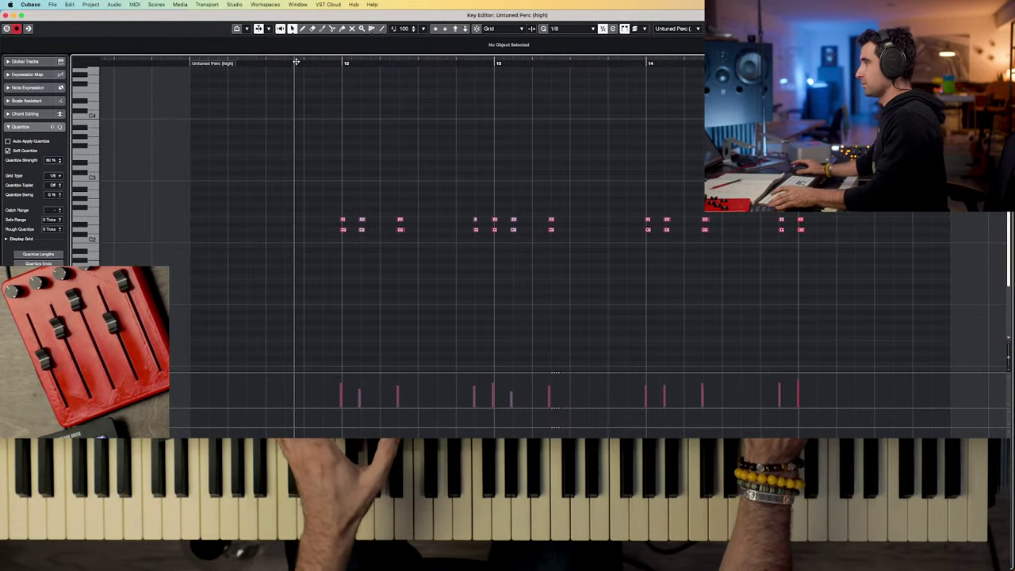
{"action": "key", "text": "space"}
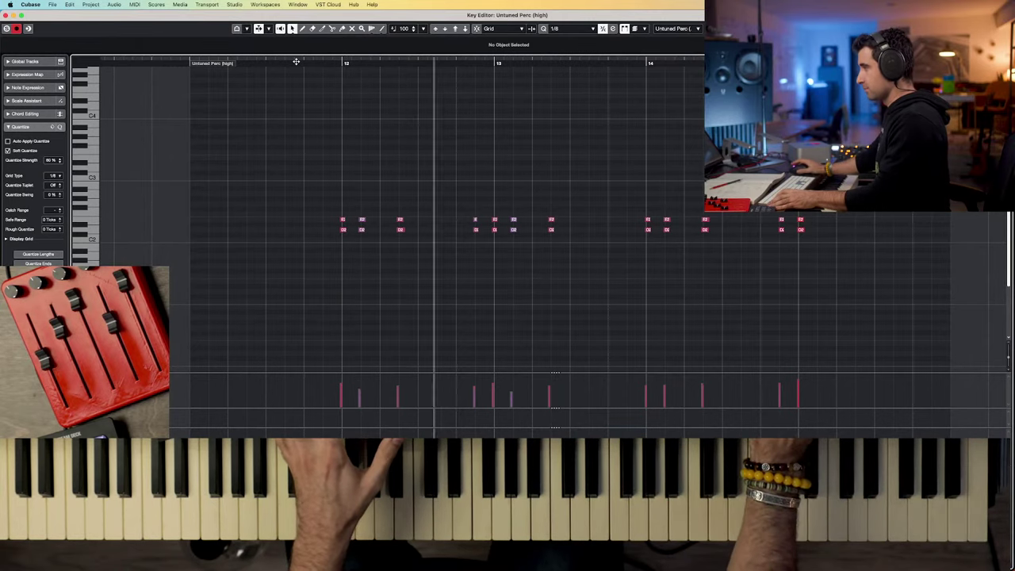
{"action": "key", "text": "Return"}
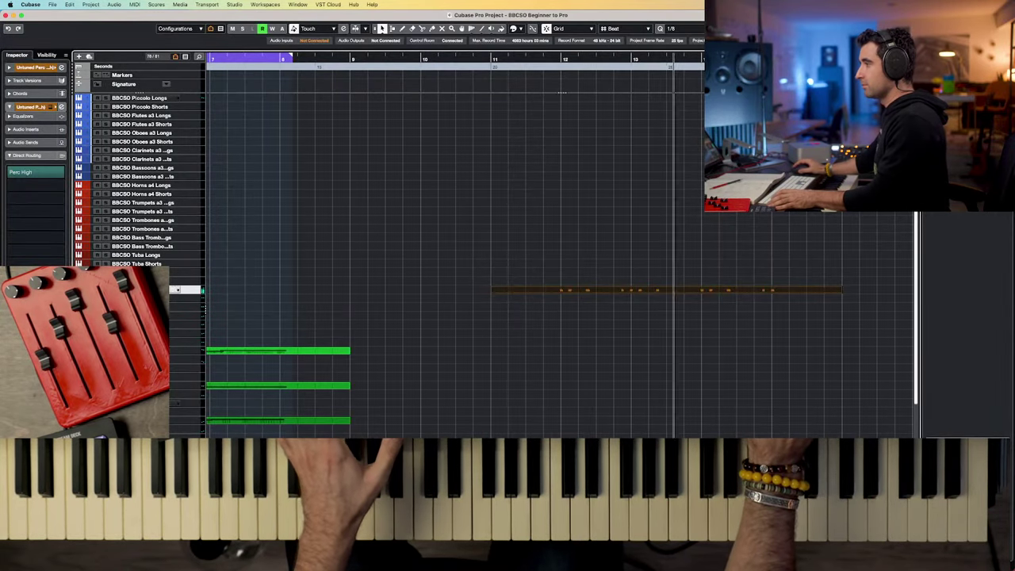
- Record a pattern on Untuned Perc (low) from bar 11 to 16, overdub it from bar 14 and merge the overlapping parts
{"action": "key", "text": "space"}
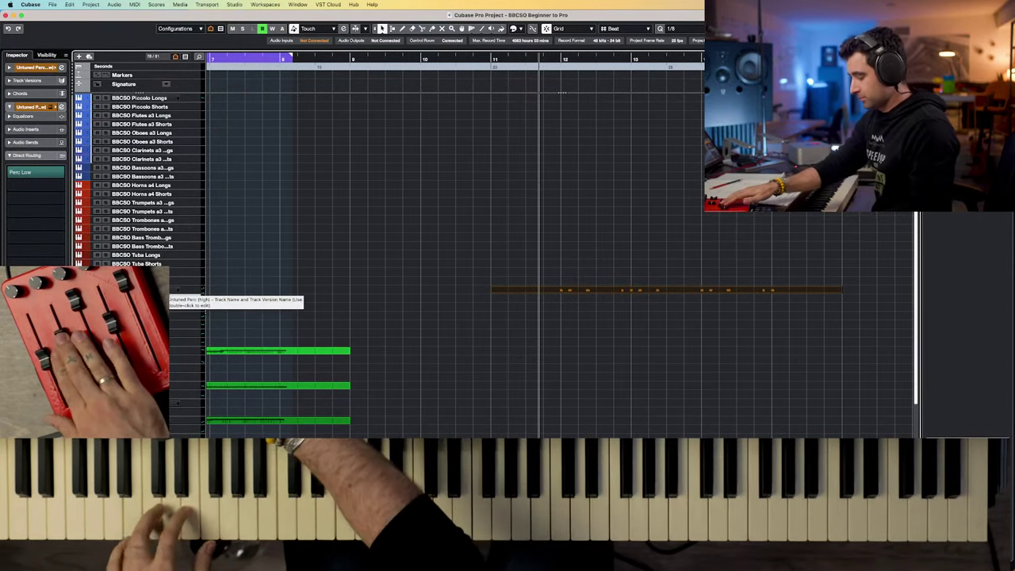
{"action": "key", "text": "space"}
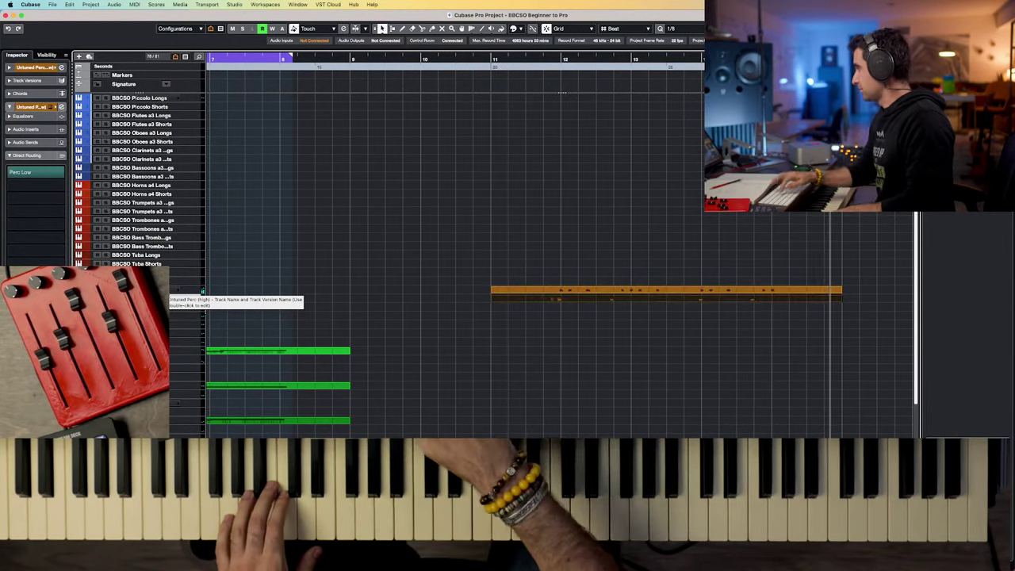
{"action": "key", "text": "space"}
{"action": "key", "text": "space"}
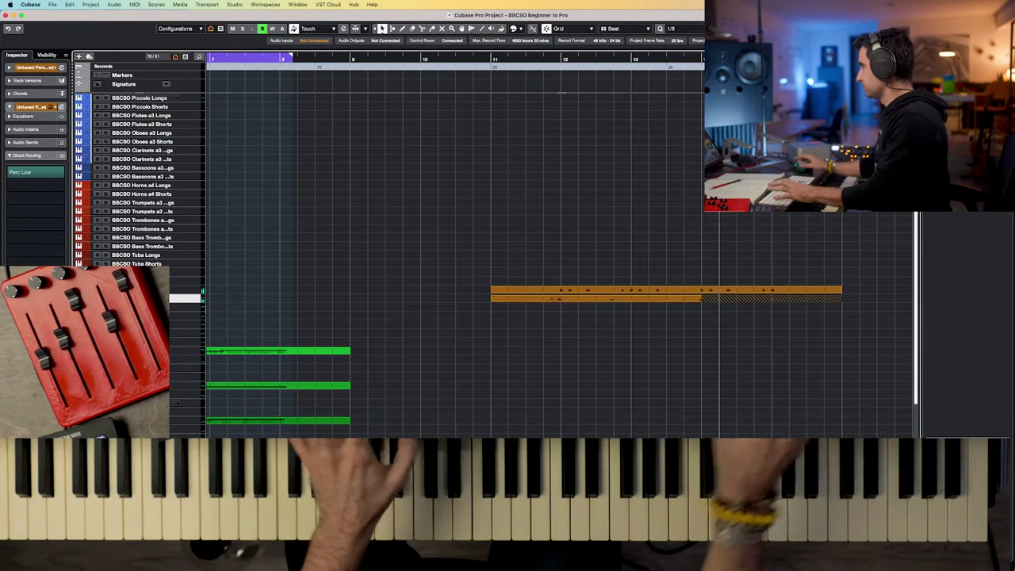
{"action": "key", "text": "space"}
{"action": "left_click_drag", "start_coordinate": [779, 316], "coordinate": [642, 301]}
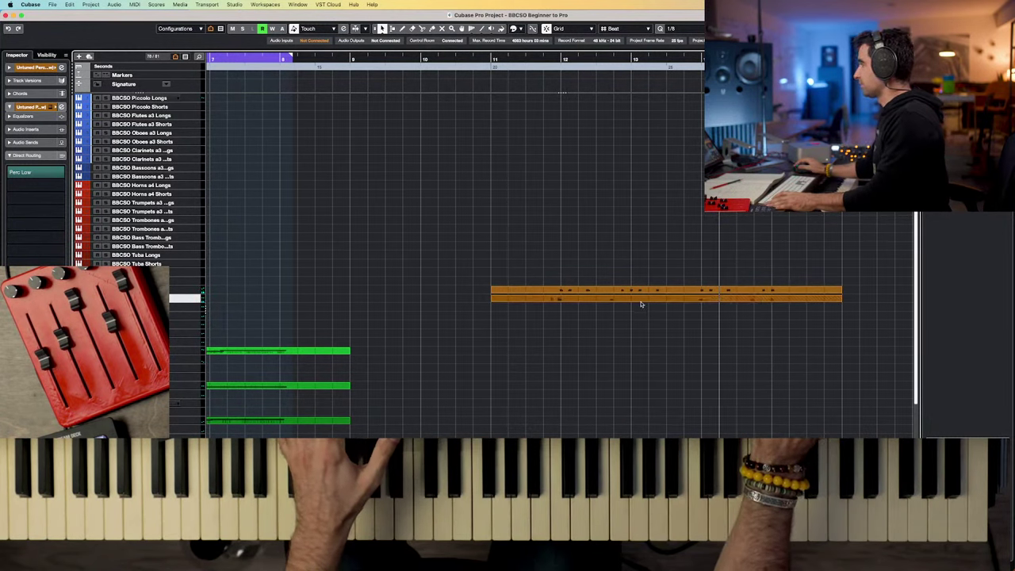
- Quantize the Untuned Perc (low) part and merge a short lead-in phrase at bar 11 into the Untuned Perc (high) part
{"action": "left_click", "coordinate": [643, 299]}
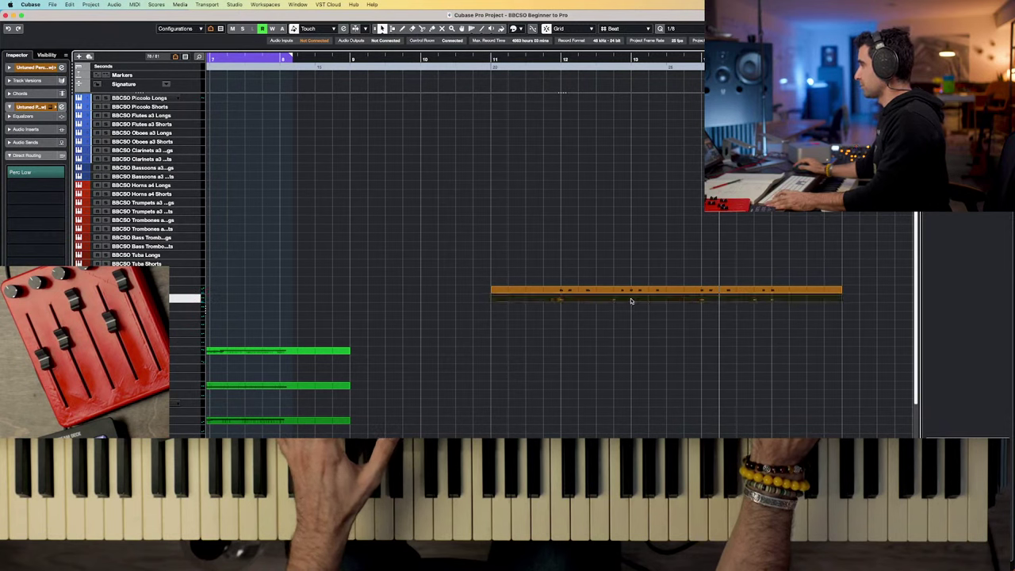
{"action": "left_click", "coordinate": [631, 301]}
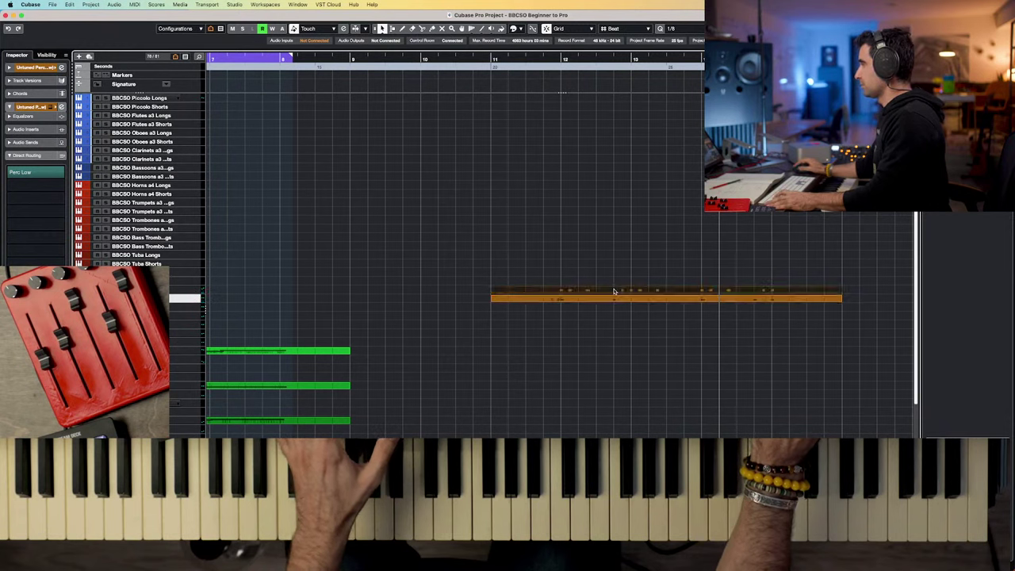
{"action": "left_click", "coordinate": [512, 58]}
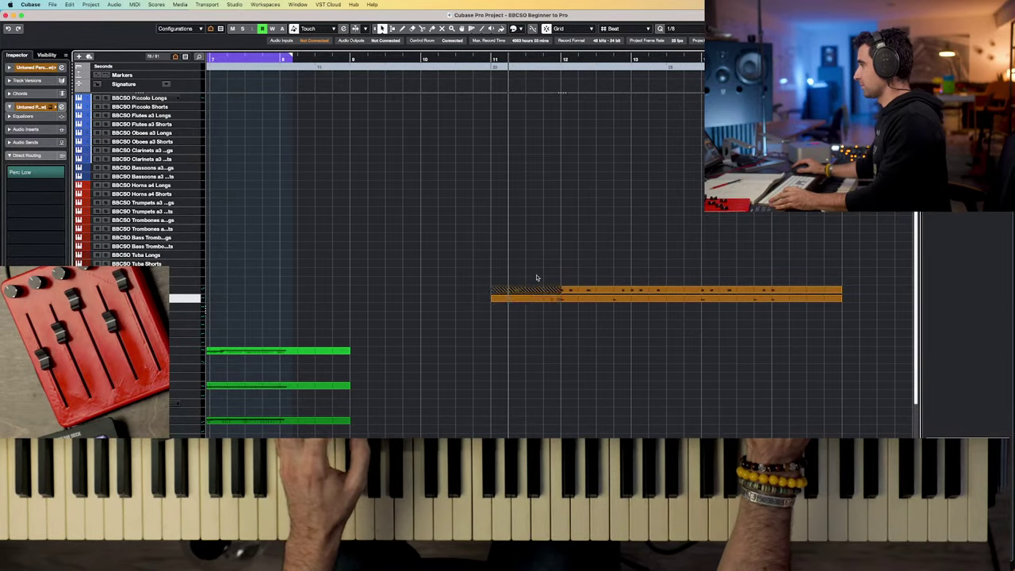
{"action": "left_click_drag", "start_coordinate": [518, 293], "coordinate": [520, 295]}
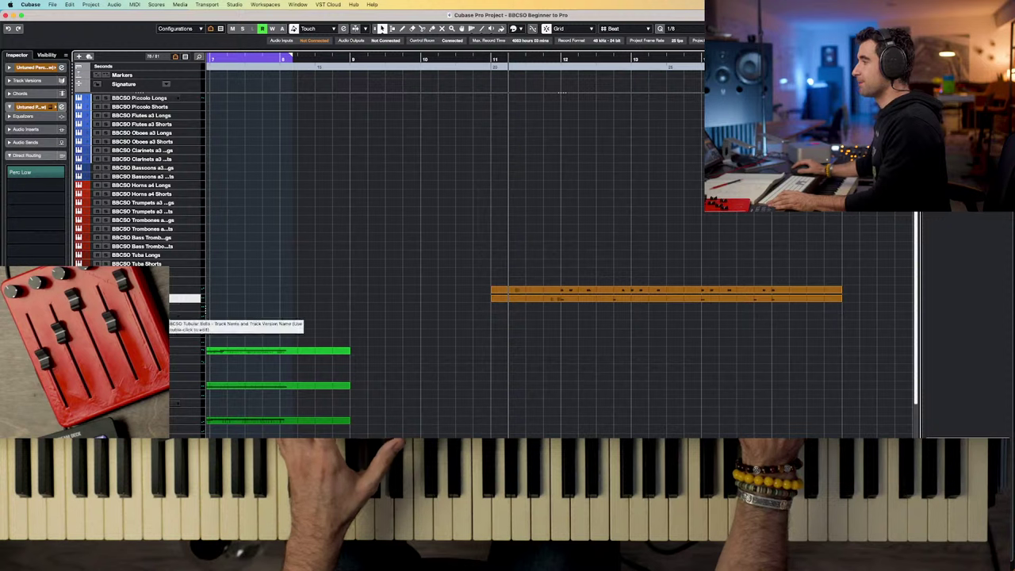
- Record parts on the BBCSO Tubular Bells and BBCSO Timpani tracks from bar 11 to 16 and merge the overlapping Timpani parts
{"action": "left_click", "coordinate": [174, 316]}
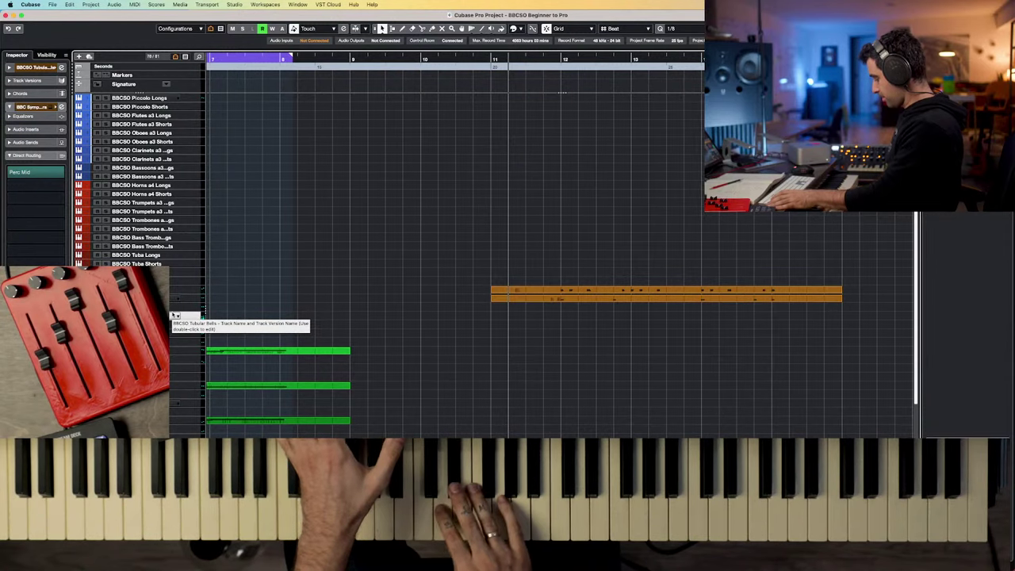
{"action": "key", "text": "space"}
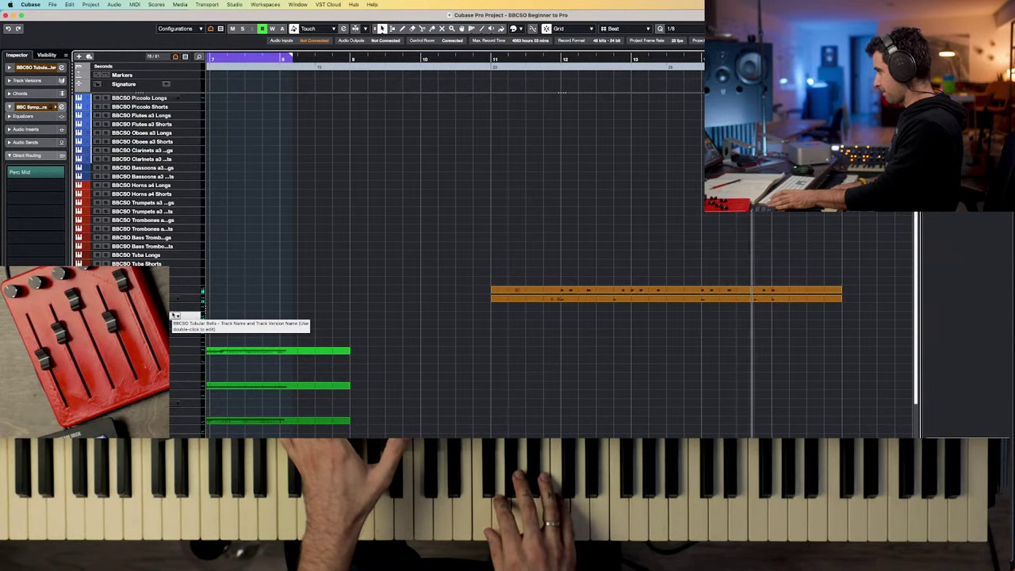
{"action": "key", "text": "space"}
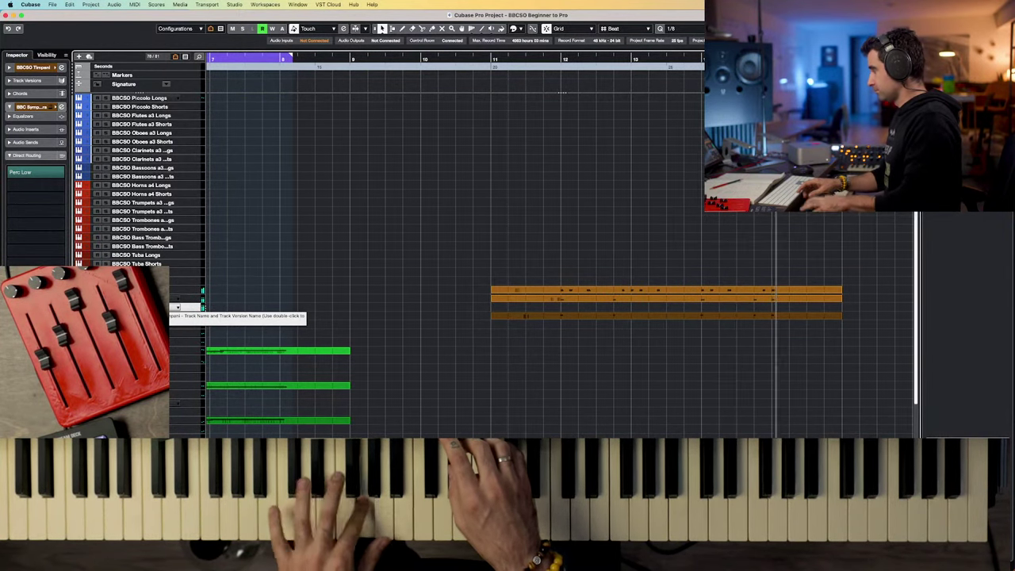
{"action": "key", "text": "space"}
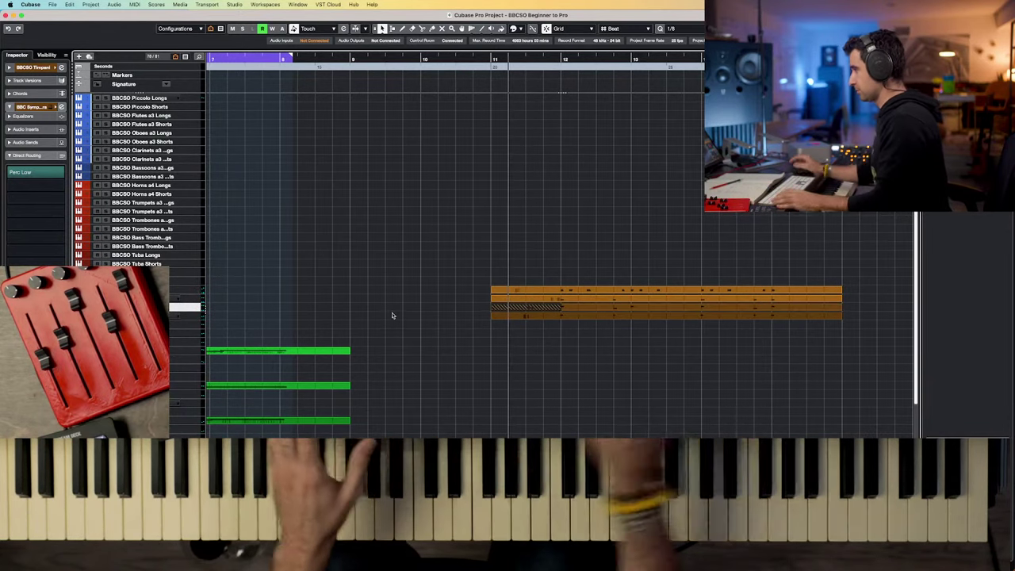
{"action": "left_click", "coordinate": [528, 313]}
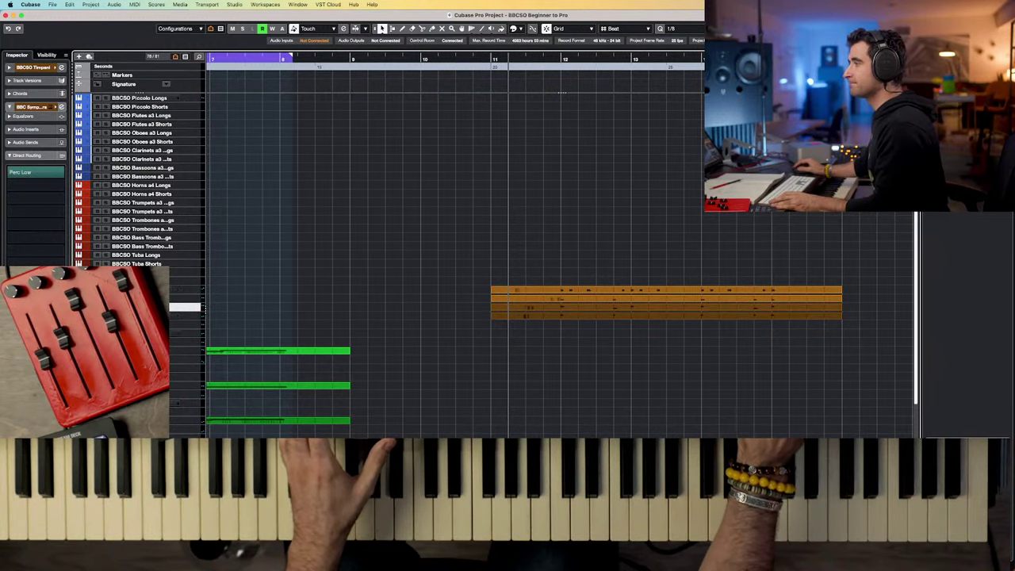
- Duplicate the Untuned Perc (high) track, rename the copy Untuned Perc (mid) and route it directly to Perc Mid
{"action": "left_click", "coordinate": [184, 325]}
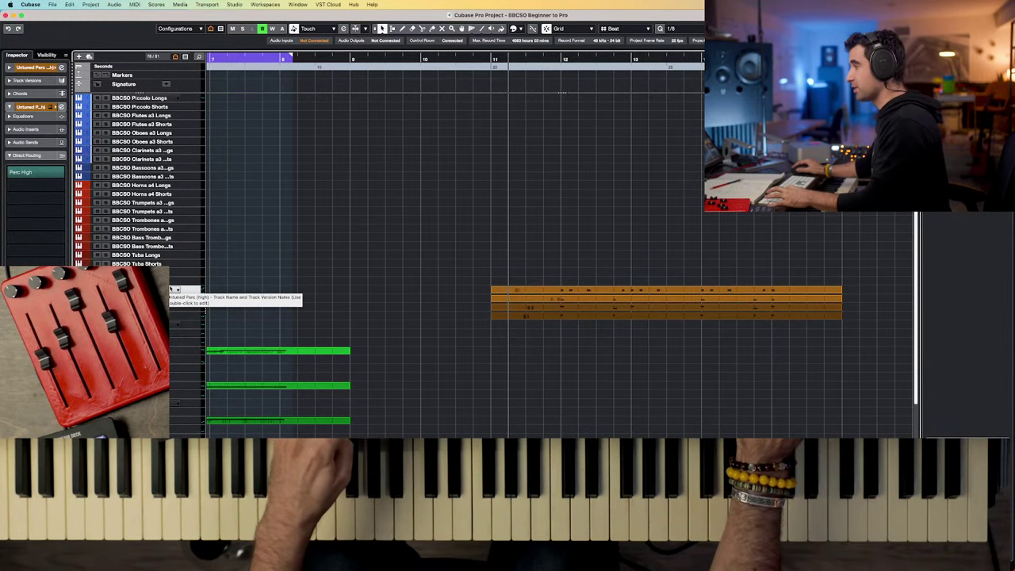
{"action": "key", "text": "super+d"}
{"action": "double_click", "coordinate": [176, 298]}
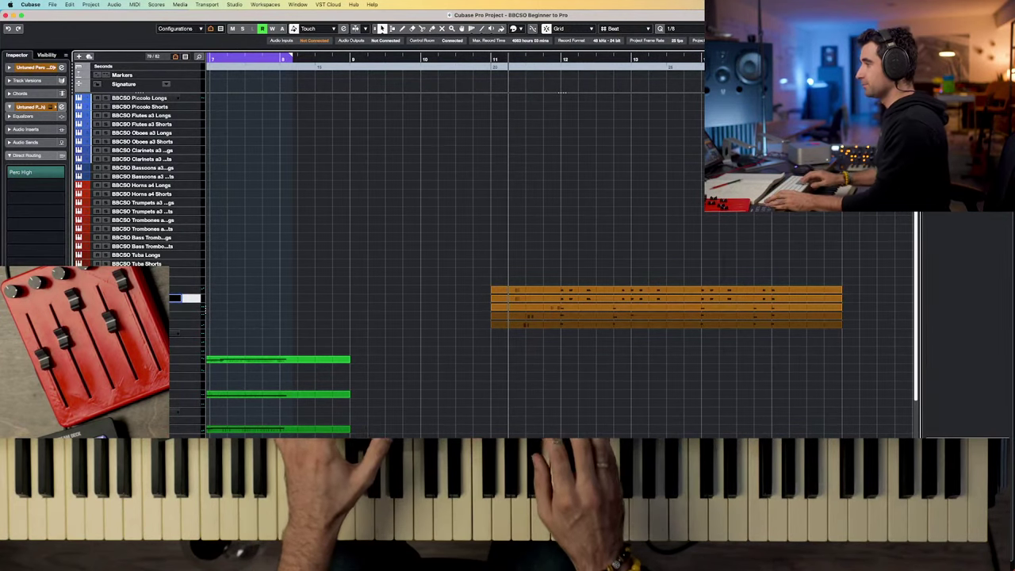
{"action": "key", "text": "BackSpace"}
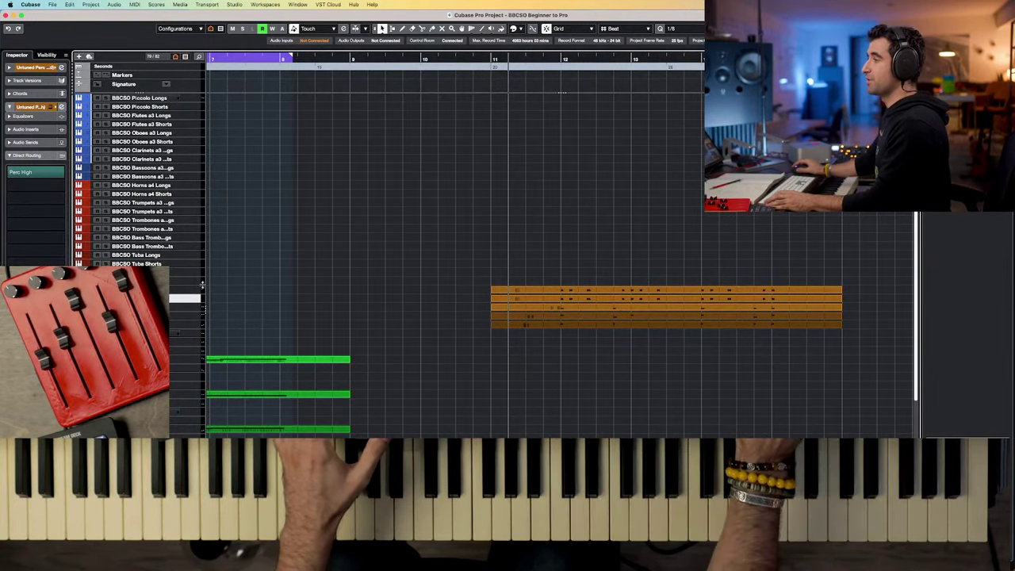
{"action": "left_click", "coordinate": [61, 172]}
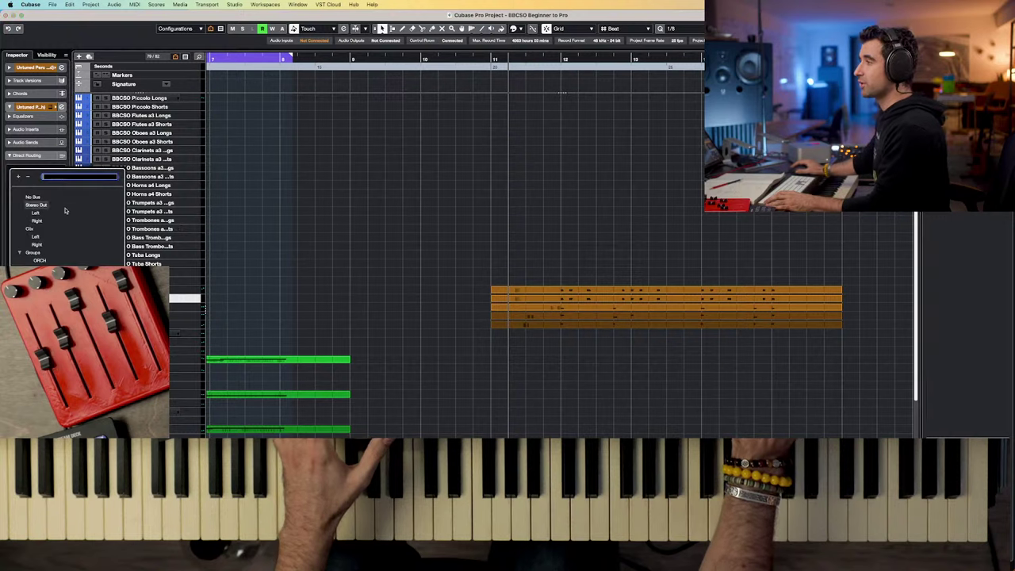
{"action": "key", "text": "Escape"}
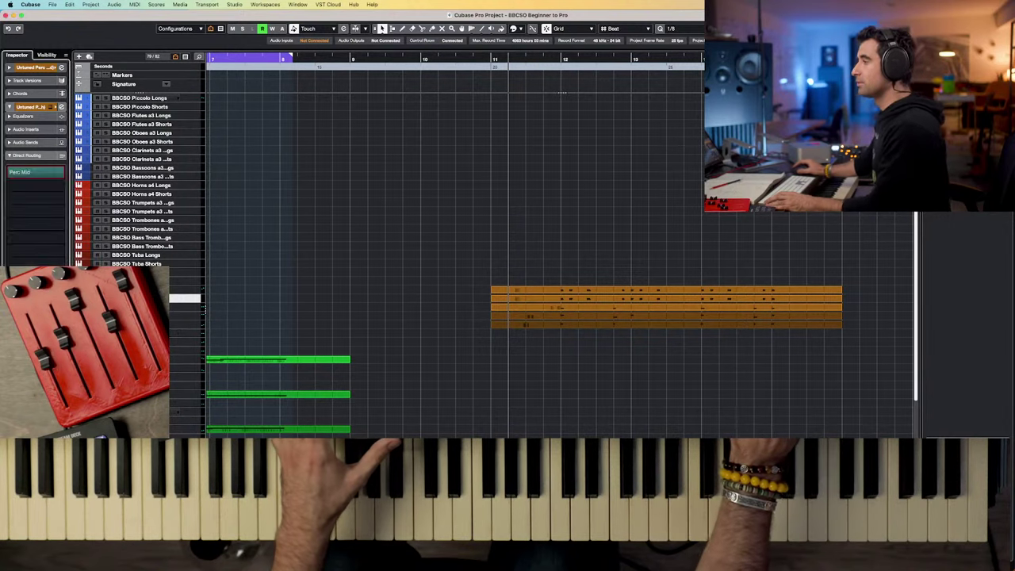
- Record a new pattern on the Untuned Perc (mid) track in place of the duplicated part from bar 11 to 16
{"action": "left_click", "coordinate": [181, 299]}
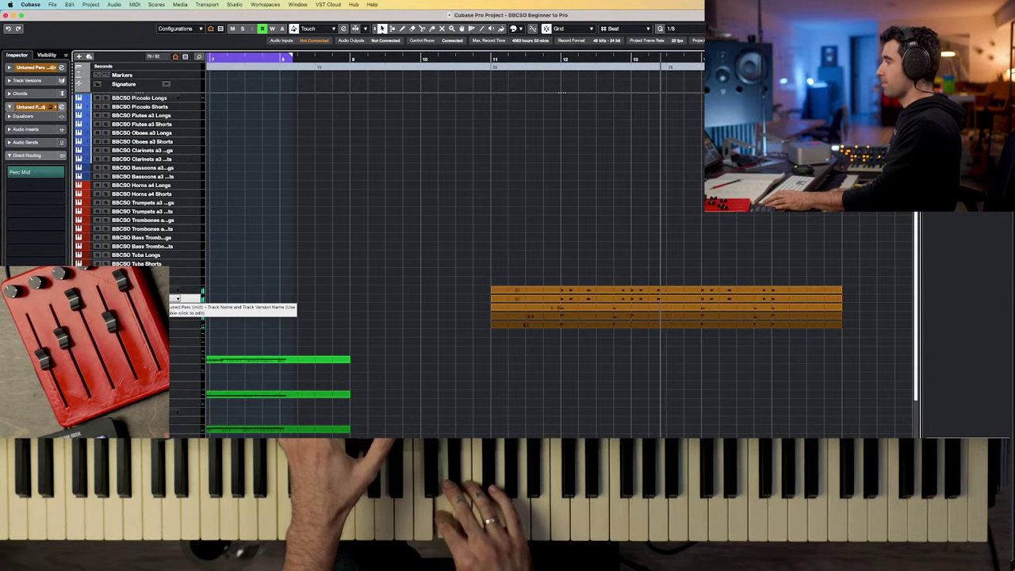
{"action": "key", "text": "space"}
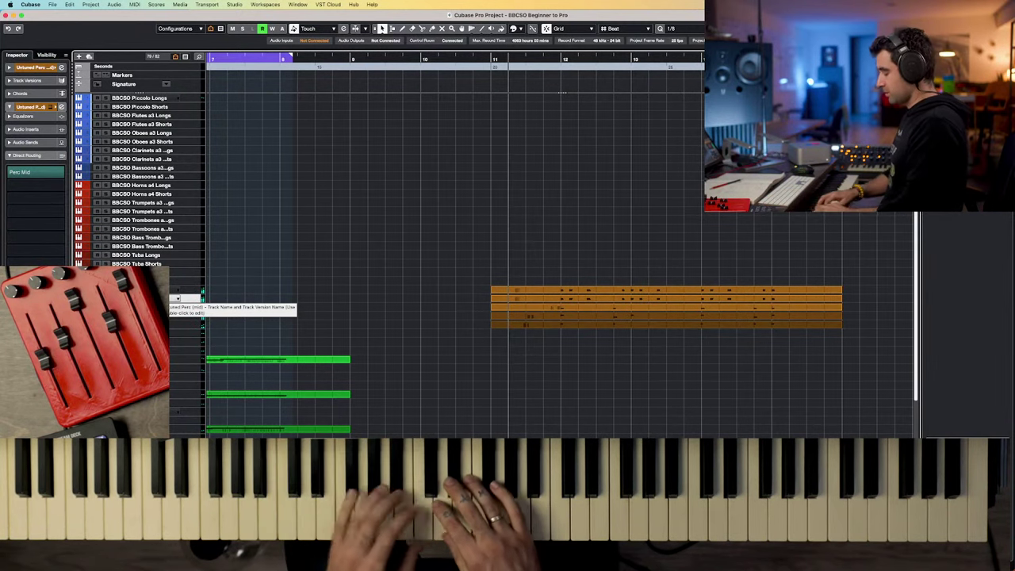
{"action": "key", "text": "space"}
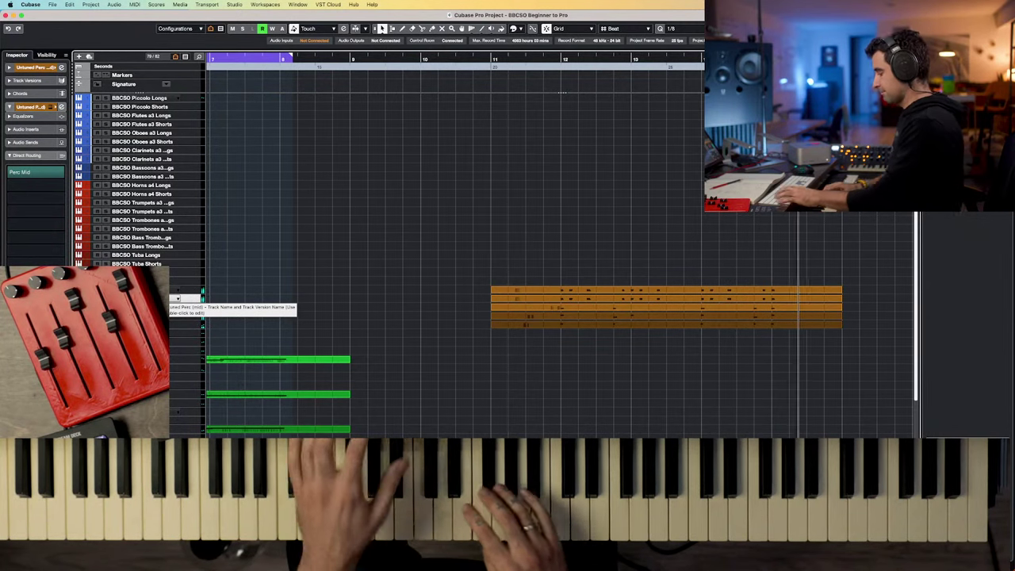
{"action": "key", "text": "space"}
- Open the Untuned Perc (mid) part in the Key Editor, shift its notes slightly later and line up the third group with bar 14
{"action": "mouse_move", "coordinate": [512, 292]}
{"action": "left_mouse_down"}
{"action": "mouse_move", "coordinate": [520, 298]}
{"action": "mouse_move", "coordinate": [520, 283]}
{"action": "left_mouse_up"}
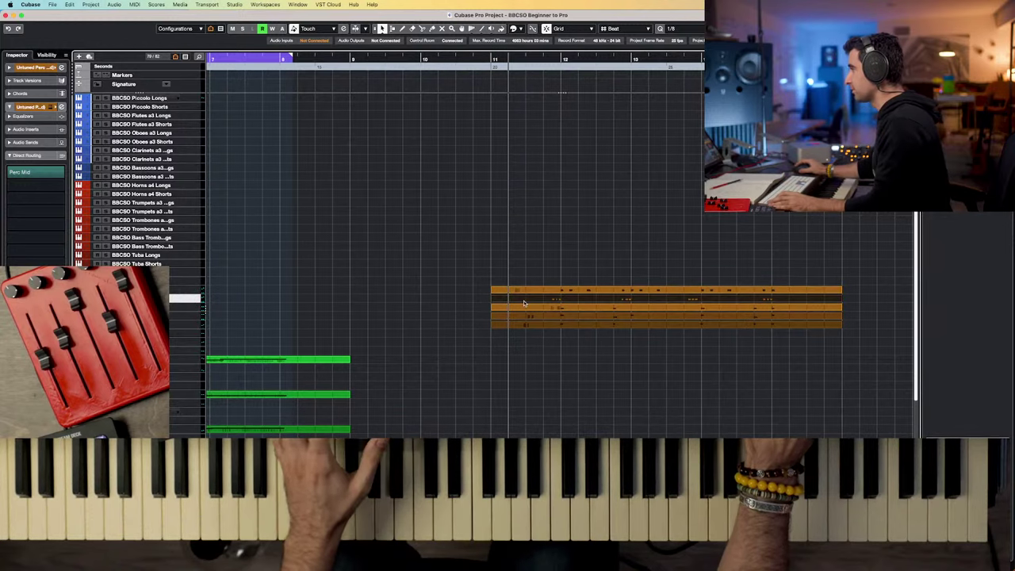
{"action": "double_click", "coordinate": [520, 283]}
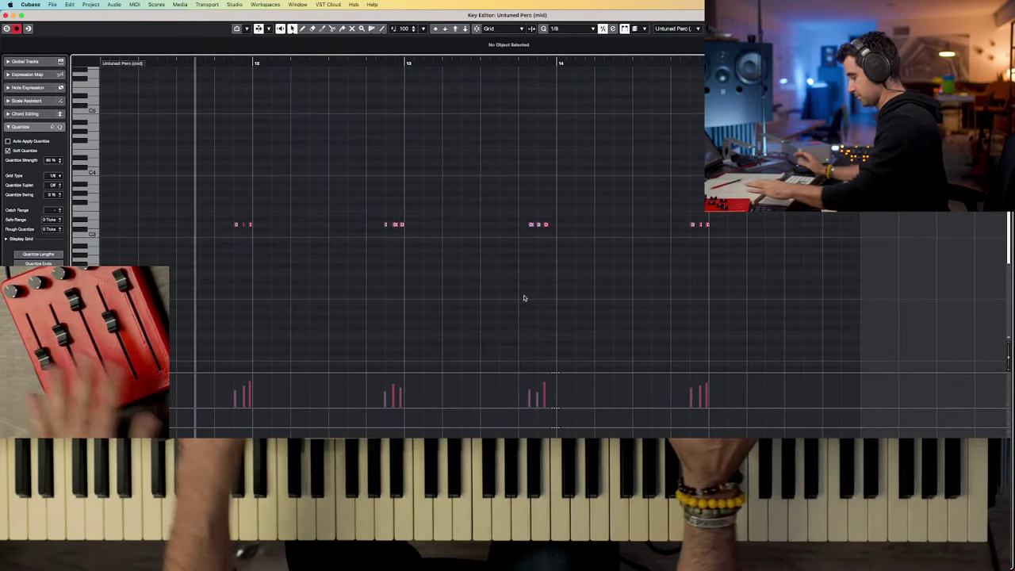
{"action": "left_click_drag", "start_coordinate": [238, 198], "coordinate": [710, 226]}
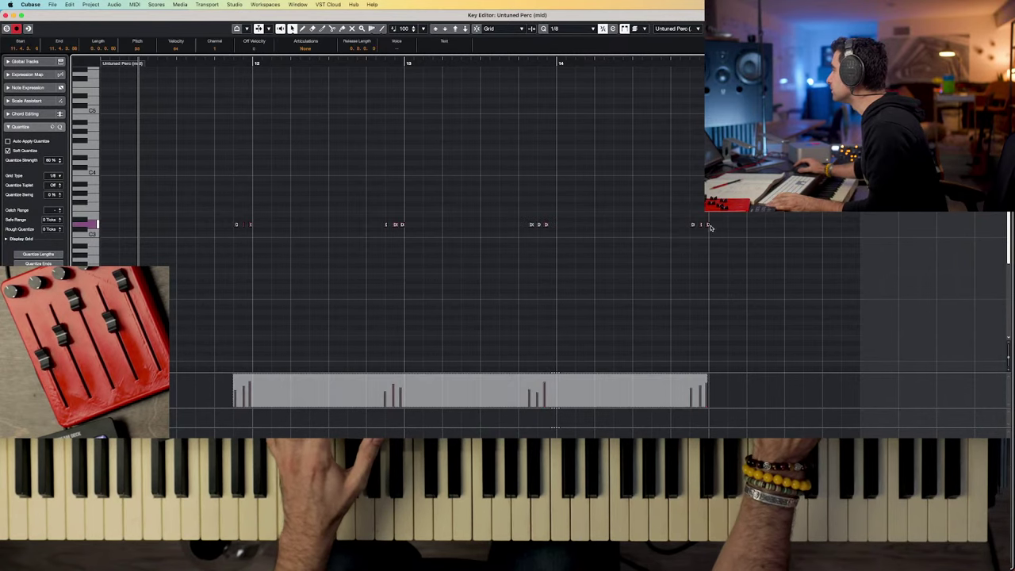
{"action": "left_click", "coordinate": [566, 217]}
{"action": "left_click", "coordinate": [538, 227]}
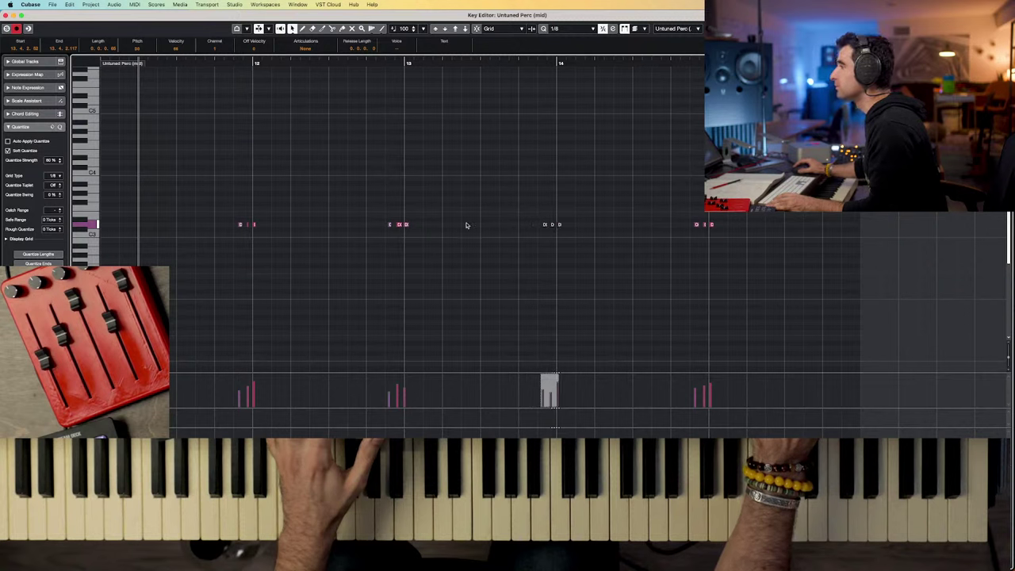
- Play back the retimed Untuned Perc (mid) notes and close the Key Editor
{"action": "key", "text": "space"}
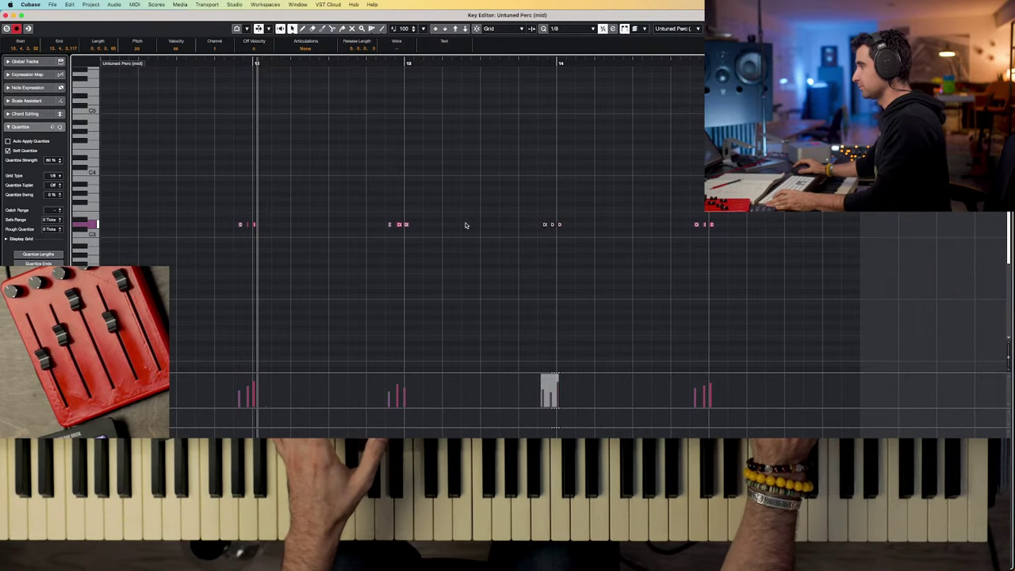
{"action": "left_click", "coordinate": [465, 225]}
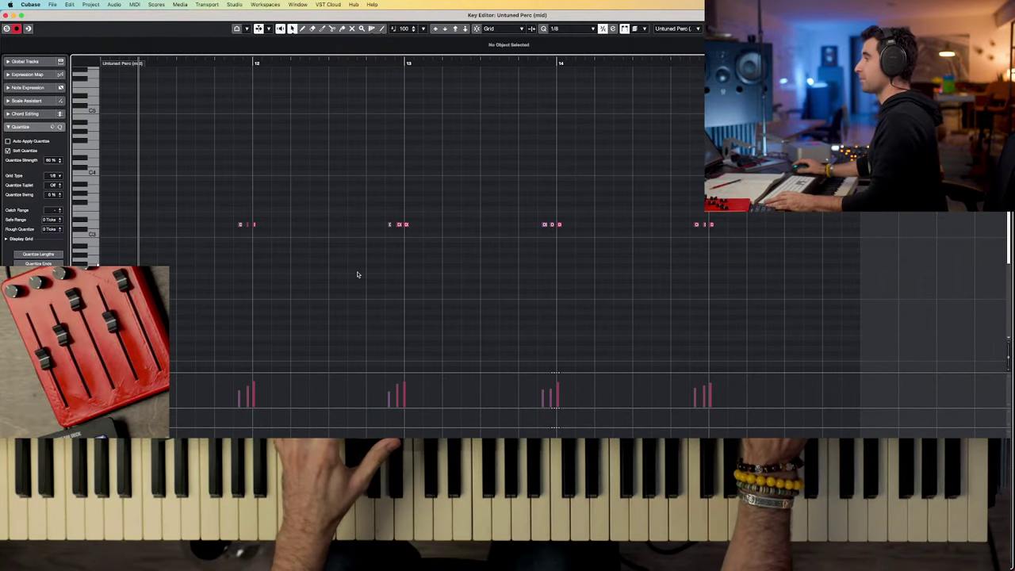
{"action": "key", "text": "Escape"}
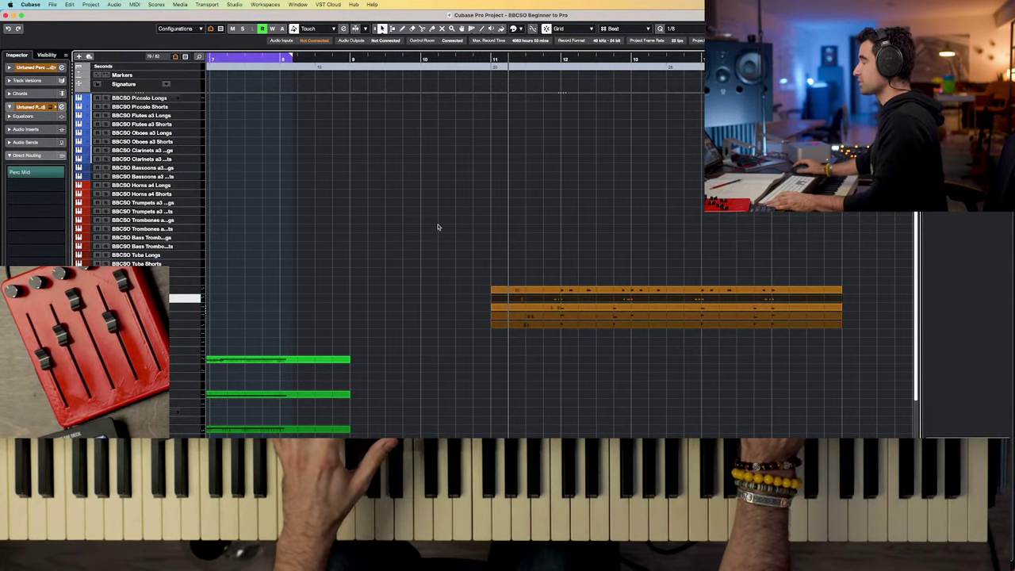
- In the MixConsole, select the three Untuned Perc channels and narrow the stereo panning of Untuned Perc (high) to L71 R75
{"action": "key", "text": "F3"}
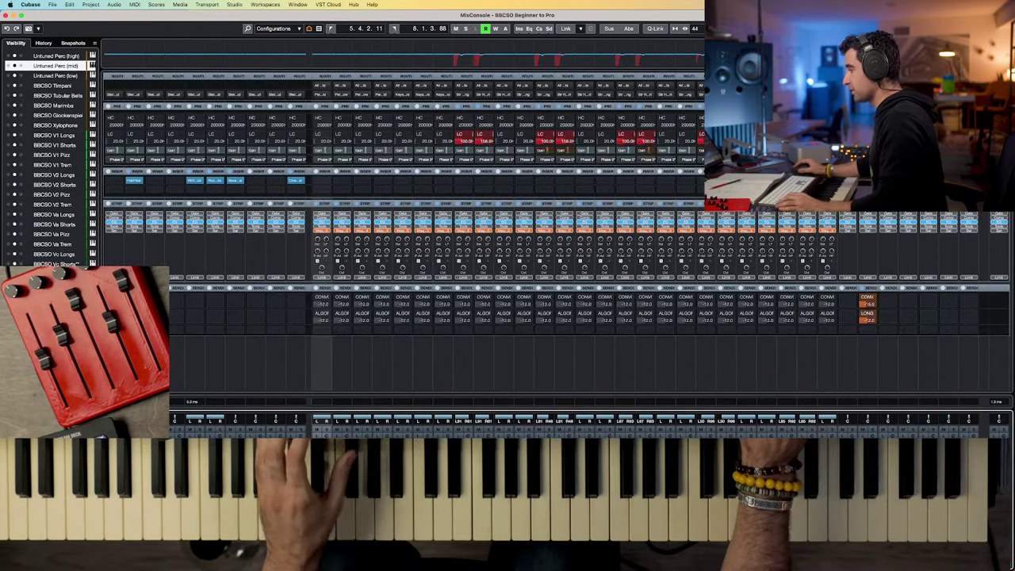
{"action": "left_click", "coordinate": [342, 432]}
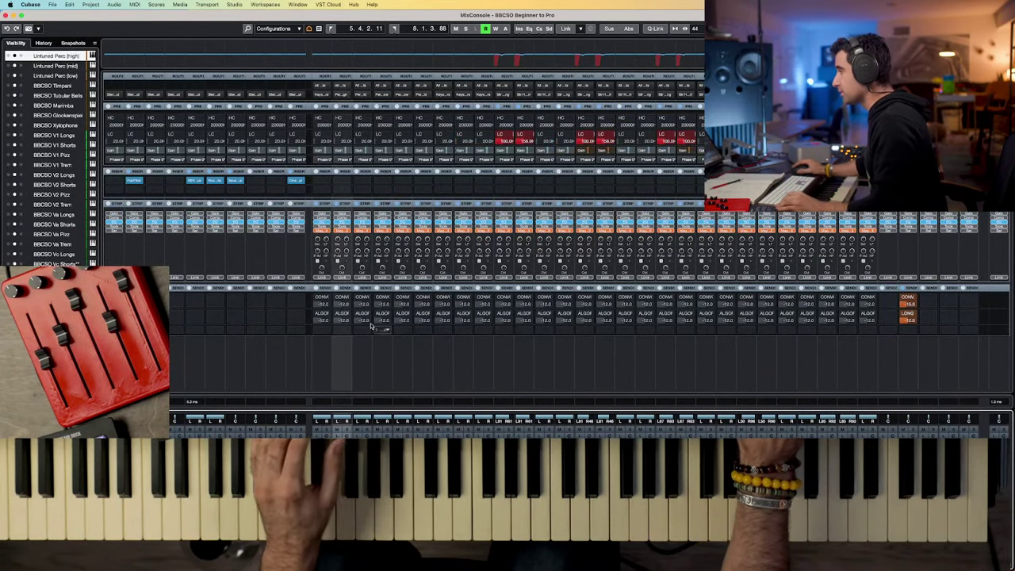
{"action": "left_click", "coordinate": [349, 420], "text": "shift"}
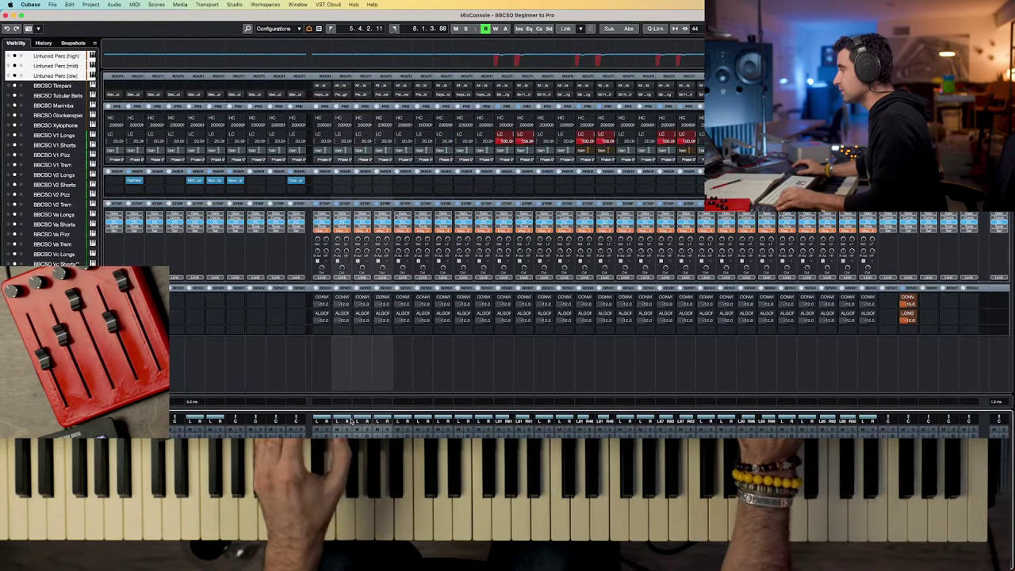
{"action": "key", "text": "shift+alt"}
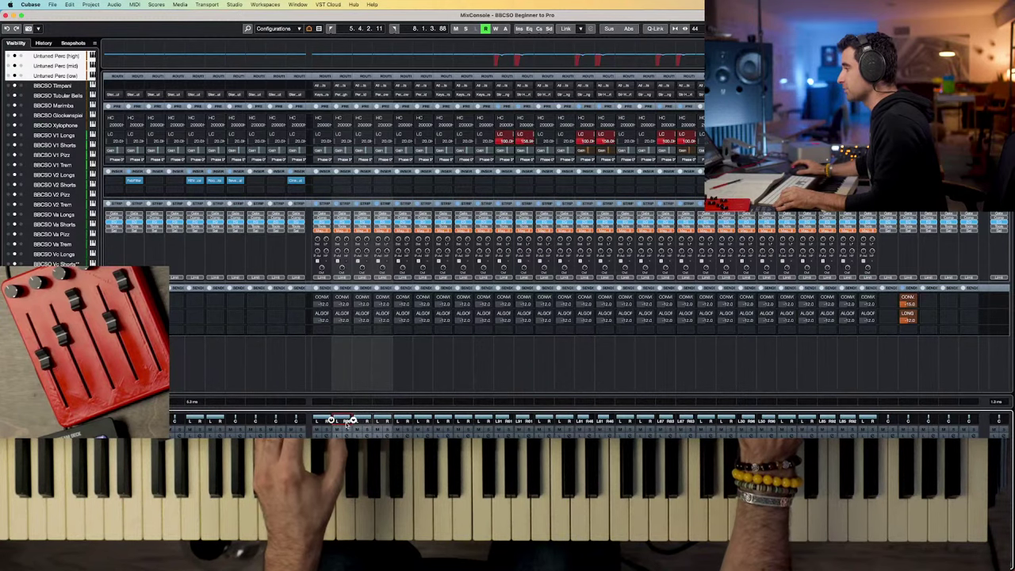
{"action": "key", "text": "e"}
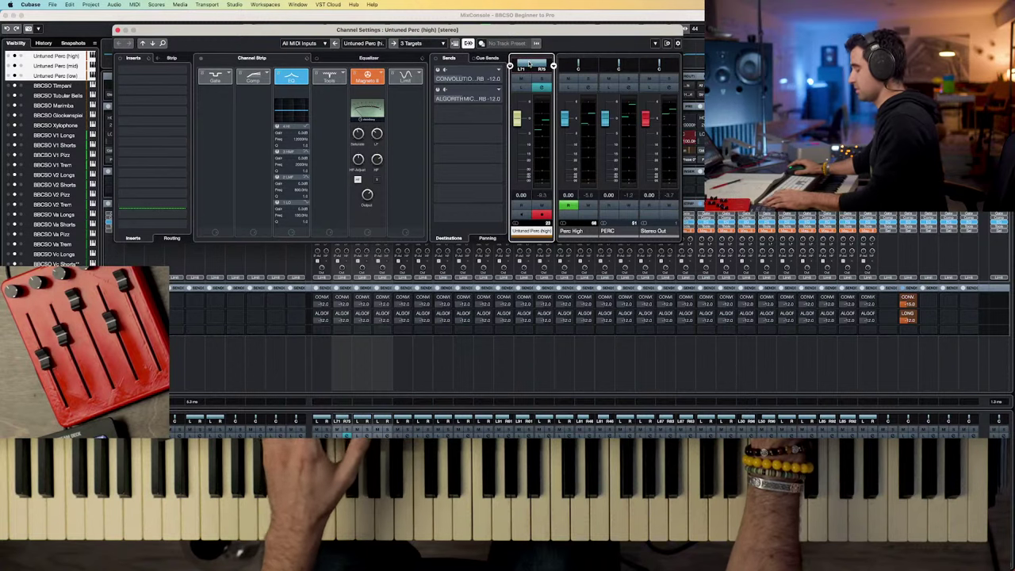
{"action": "key", "text": "Escape"}
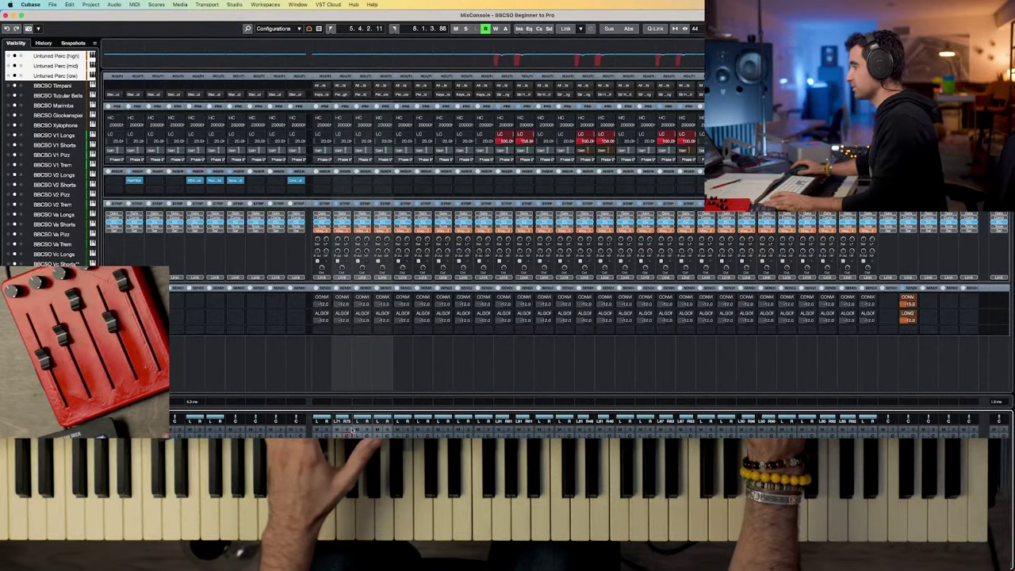
- Copy the panner setting of Untuned Perc (high) to the Untuned Perc (mid) and Untuned Perc (low) channels
{"action": "right_click", "coordinate": [331, 418]}
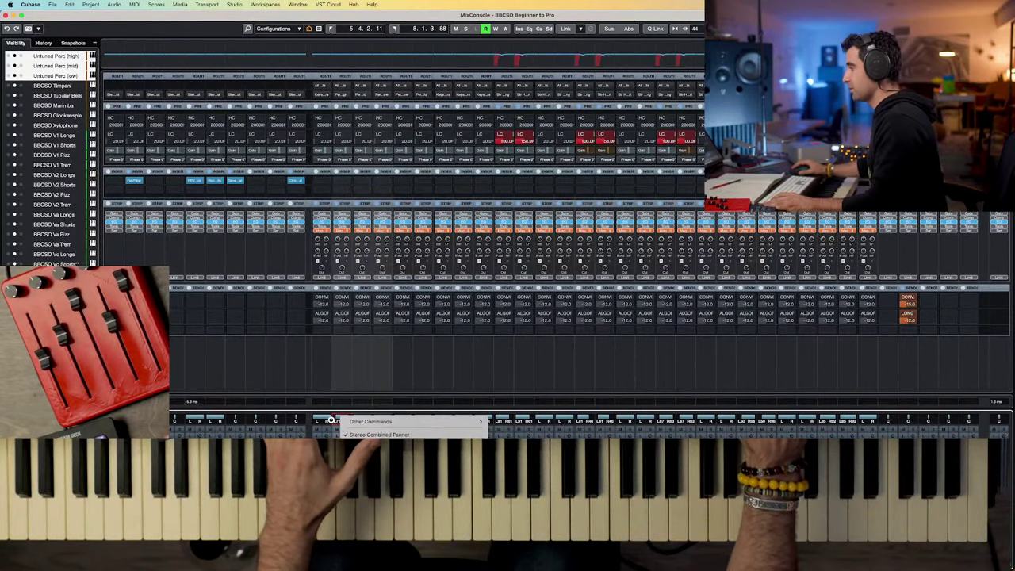
{"action": "left_click", "coordinate": [352, 420]}
{"action": "right_click", "coordinate": [352, 419]}
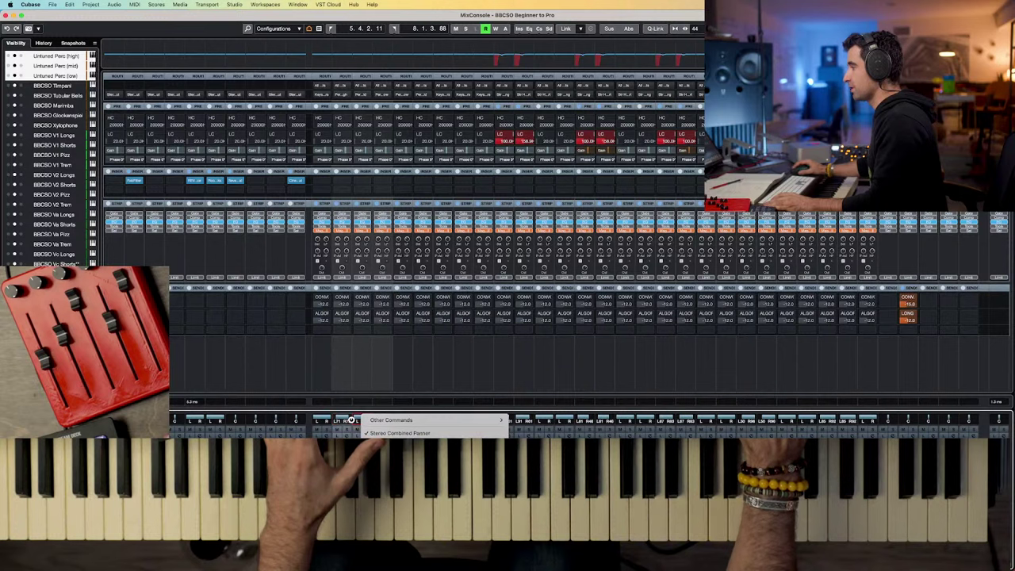
{"action": "left_click", "coordinate": [353, 420]}
{"action": "right_click", "coordinate": [371, 420]}
{"action": "left_click", "coordinate": [371, 420]}
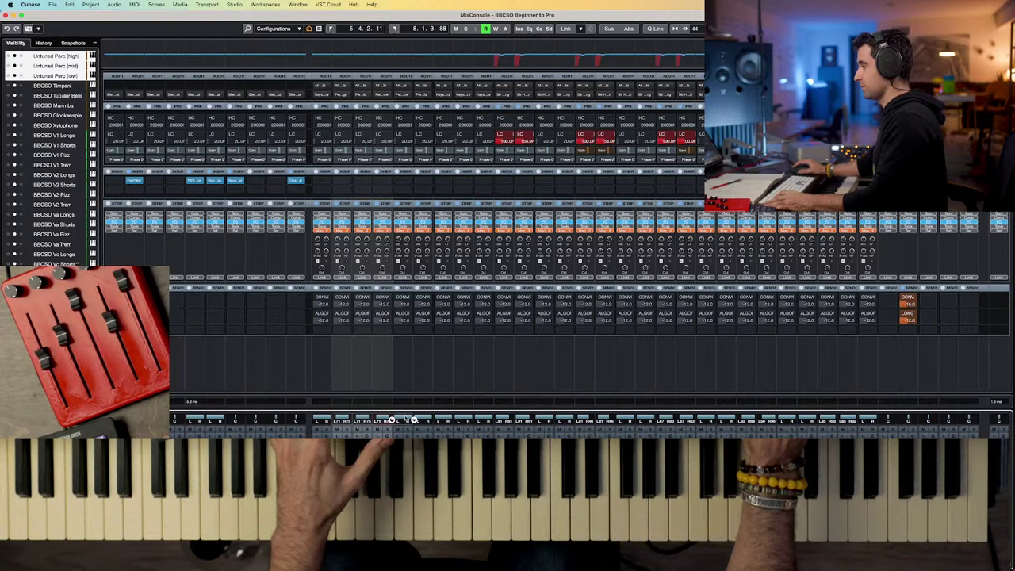
- Narrow the stereo panning of the BBCSO Timpani channel and set BBCSO Tubular Bells to L71 R75
{"action": "right_click", "coordinate": [408, 418]}
{"action": "left_click", "coordinate": [391, 420]}
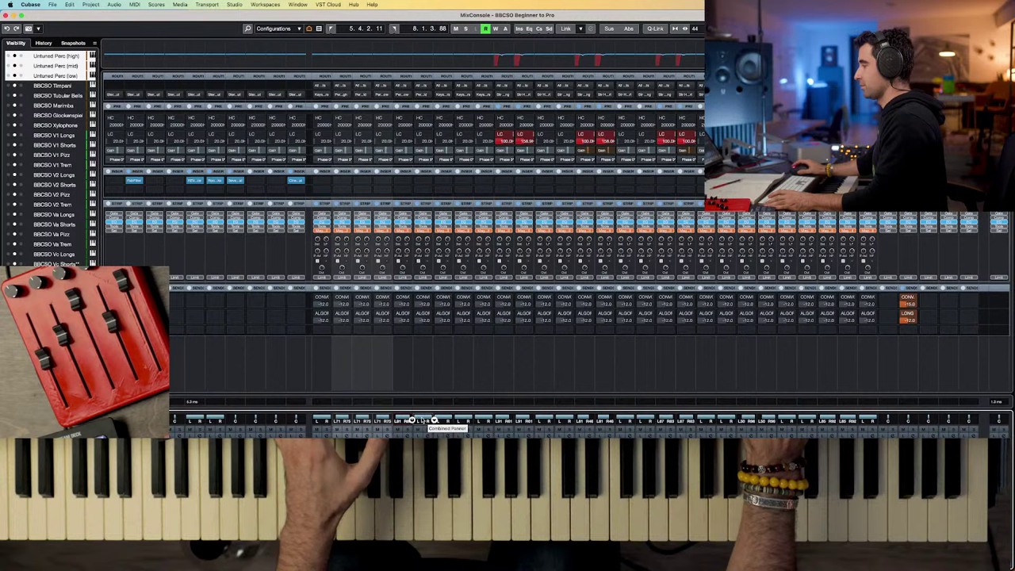
{"action": "right_click", "coordinate": [412, 419]}
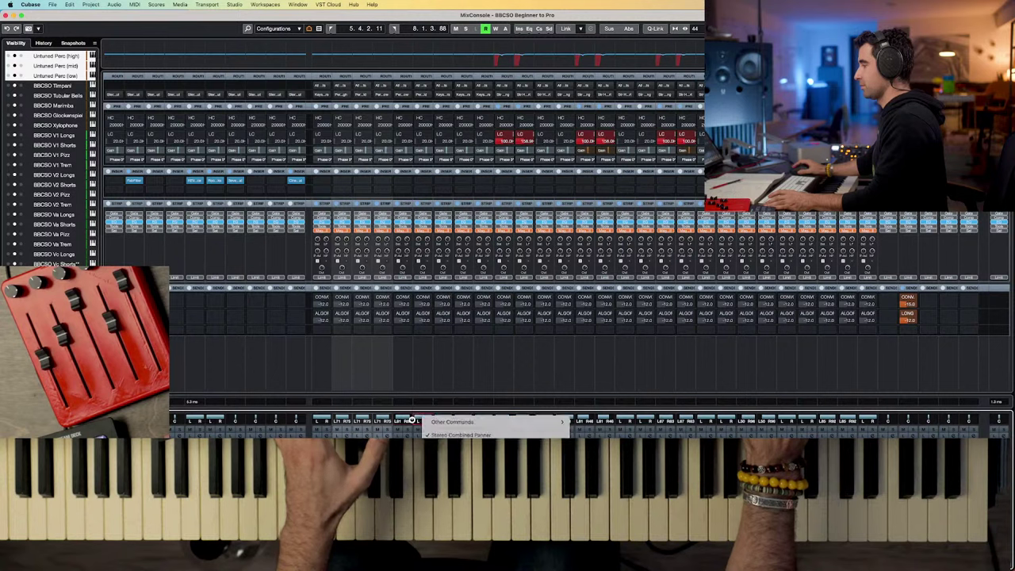
{"action": "key", "text": "Escape"}
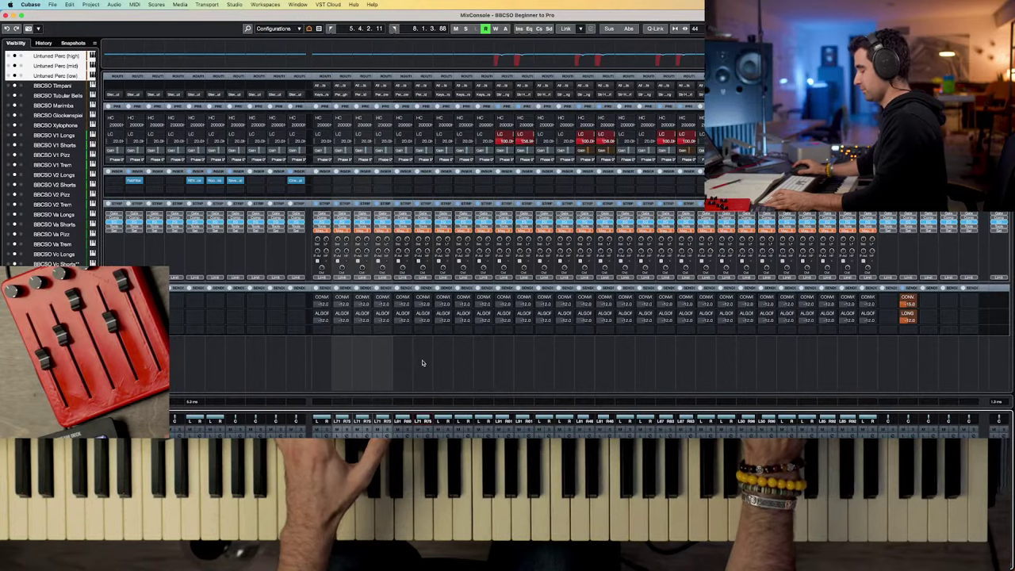
- Return to the project view, play the percussion parts and move the Untuned Perc (high) part onto the Untuned Perc (mid) track
{"action": "key", "text": "F3"}
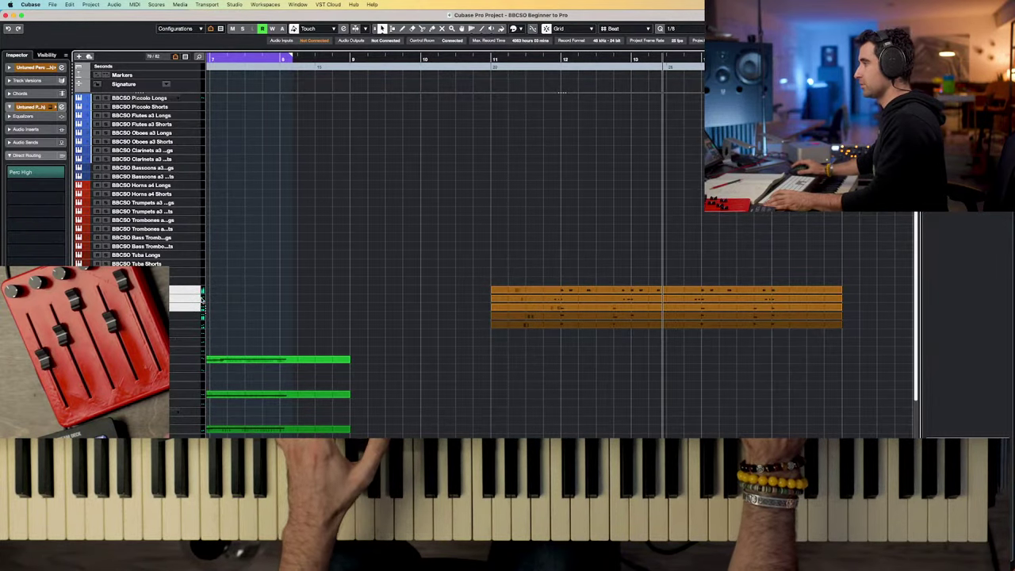
{"action": "left_click", "coordinate": [176, 298]}
{"action": "left_click", "coordinate": [176, 290]}
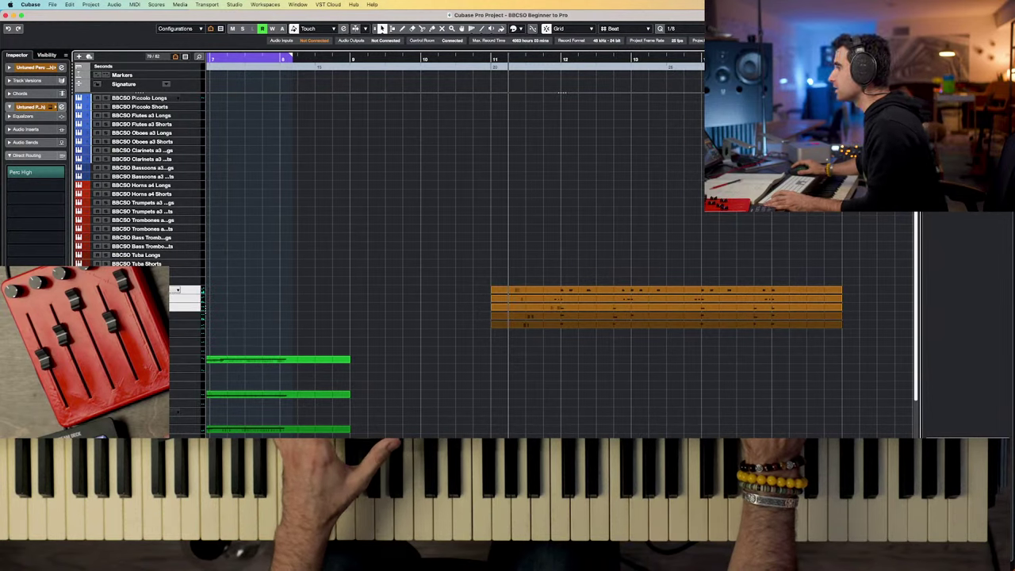
{"action": "left_click", "coordinate": [562, 291]}
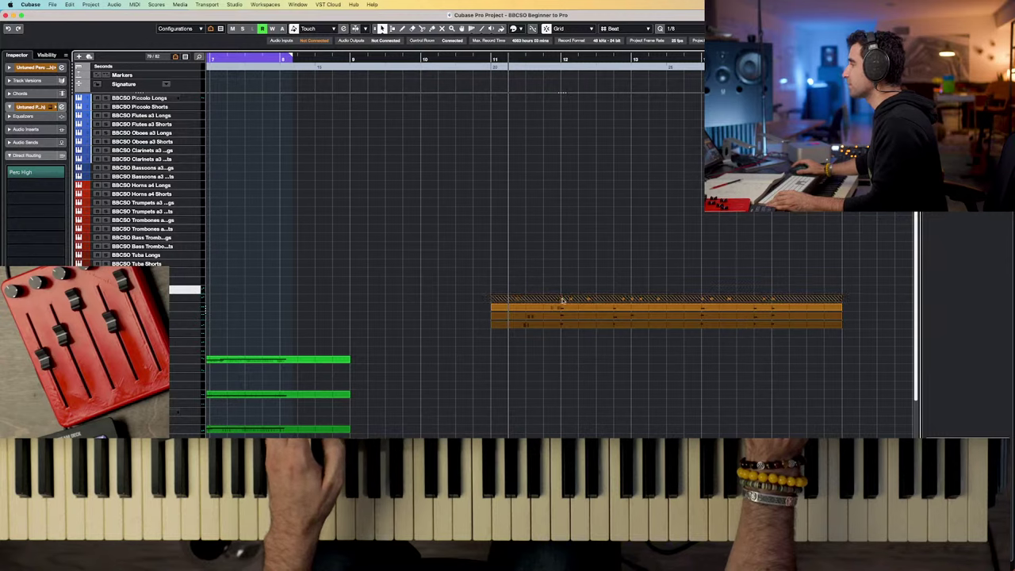
- Select the Untuned Perc (mid) track and audition its part together with the other percussion parts
{"action": "left_click", "coordinate": [463, 306]}
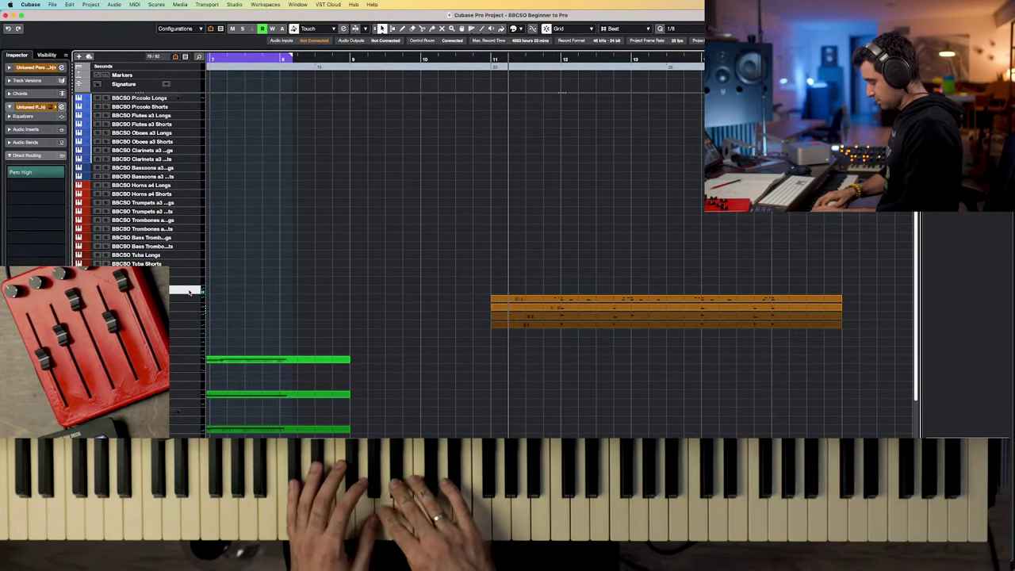
{"action": "left_click", "coordinate": [179, 299]}
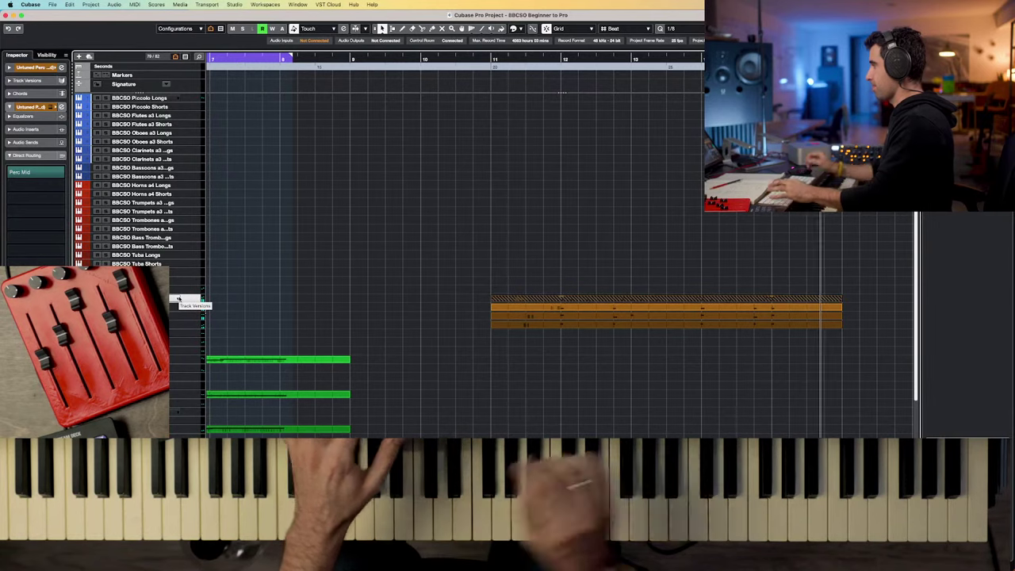
{"action": "key", "text": "space"}
{"action": "left_click_drag", "start_coordinate": [477, 293], "coordinate": [537, 297]}
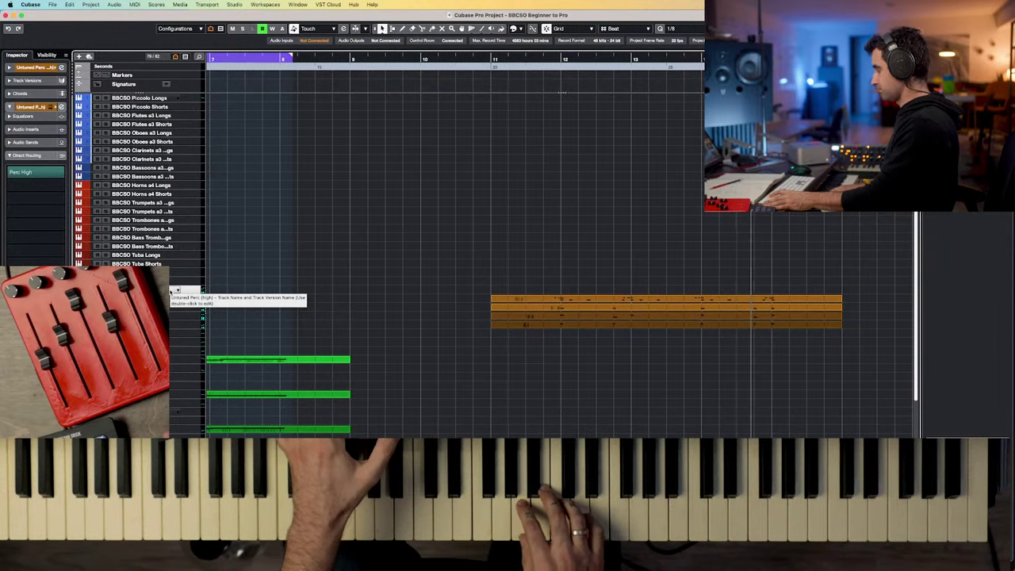
- Record a test part on the Untuned Perc (high) track starting at bar 11 and tidy up its recorded clips
{"action": "key", "text": "space"}
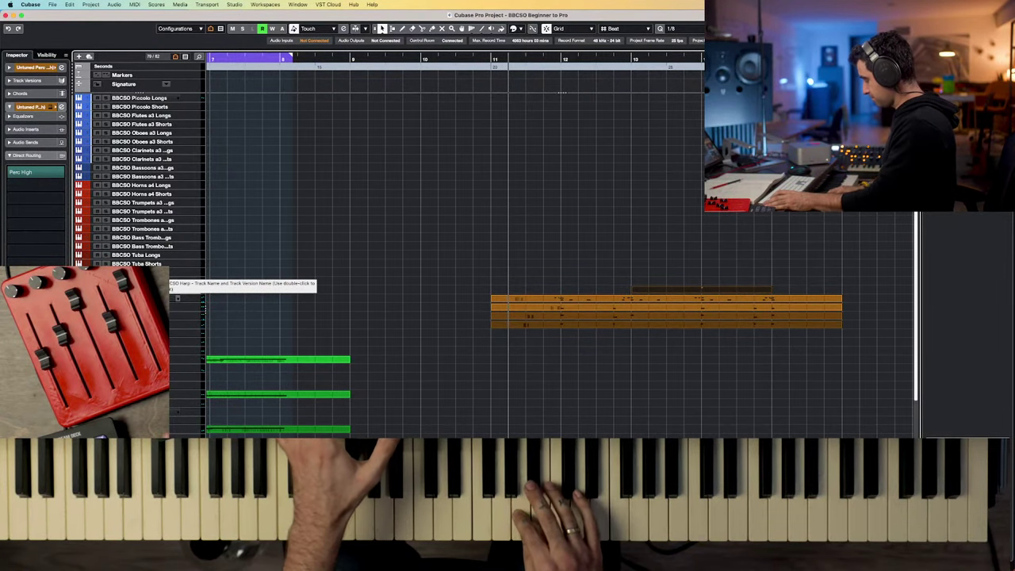
{"action": "key", "text": "space"}
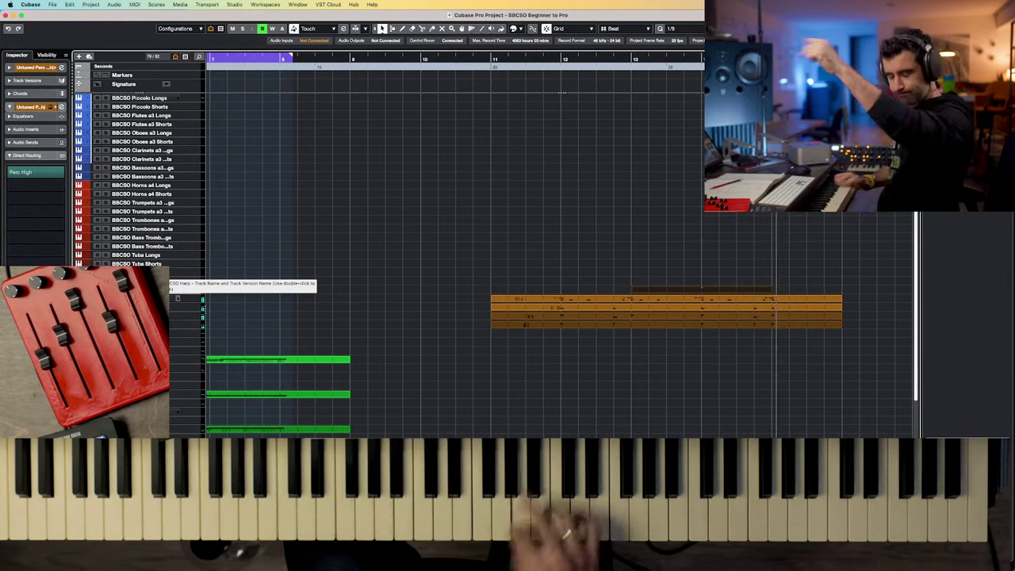
{"action": "key", "text": "space"}
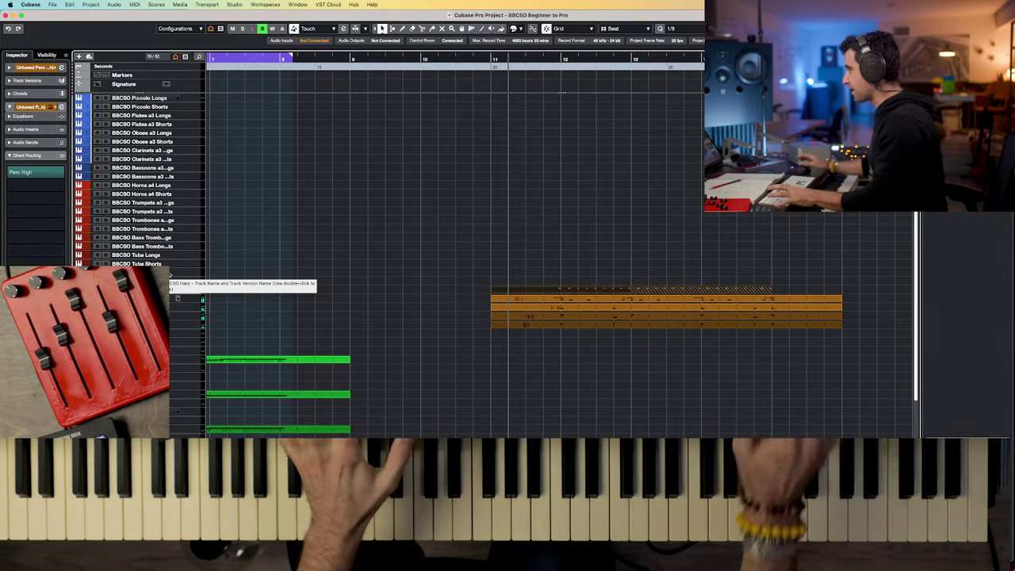
{"action": "left_click", "coordinate": [570, 288]}
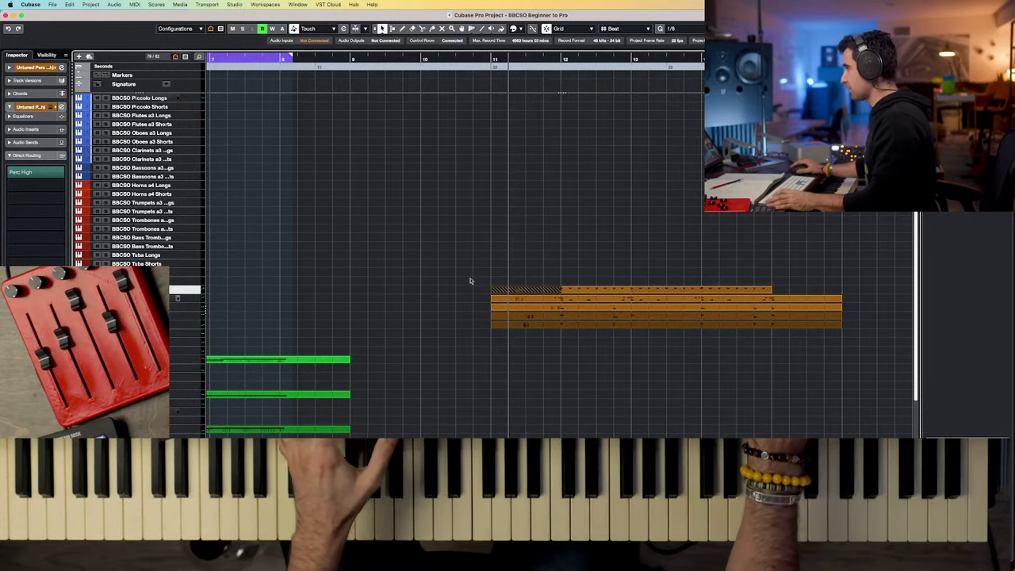
{"action": "left_click_drag", "start_coordinate": [618, 289], "coordinate": [703, 278]}
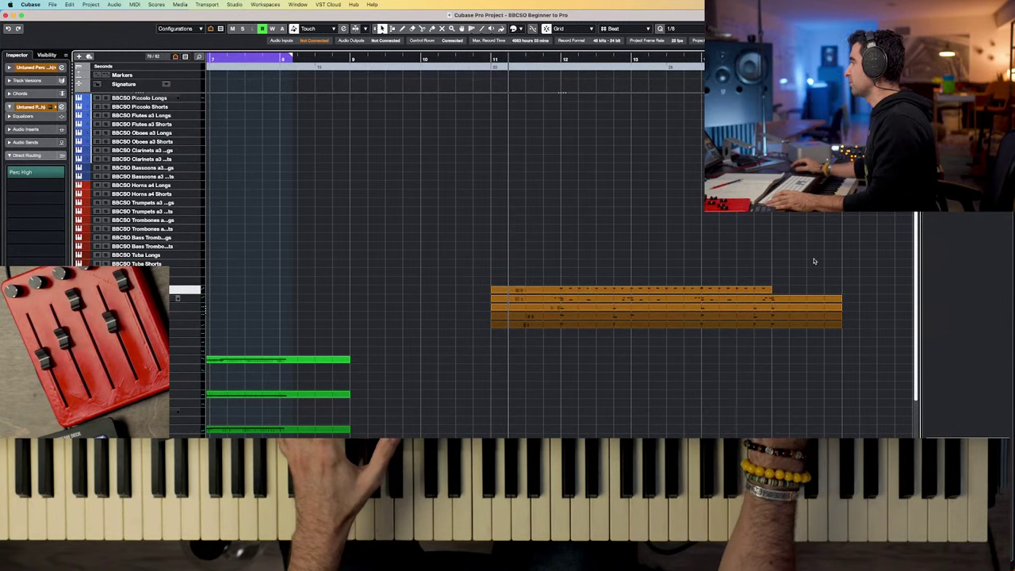
- Select all five percussion parts, inspect their notes together in the Key Editor and return to the project view
{"action": "left_click", "coordinate": [521, 322]}
{"action": "left_click", "coordinate": [488, 340]}
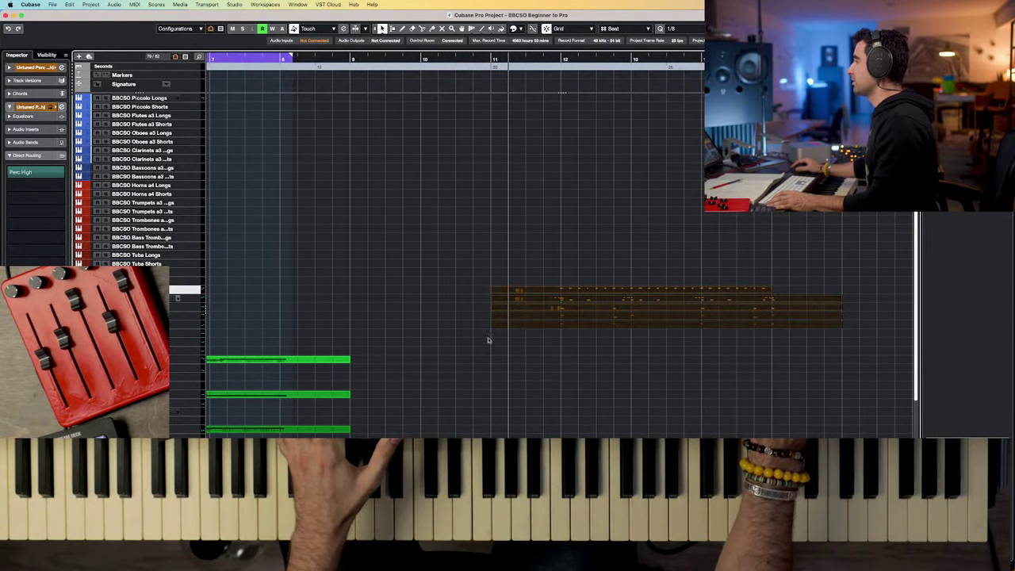
{"action": "double_click", "coordinate": [537, 325]}
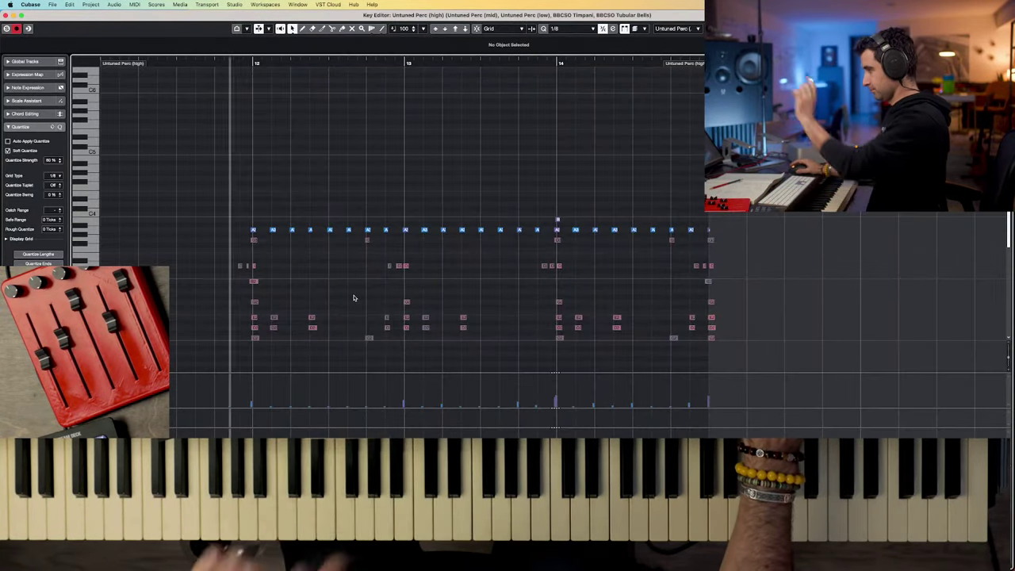
{"action": "key", "text": "Escape"}
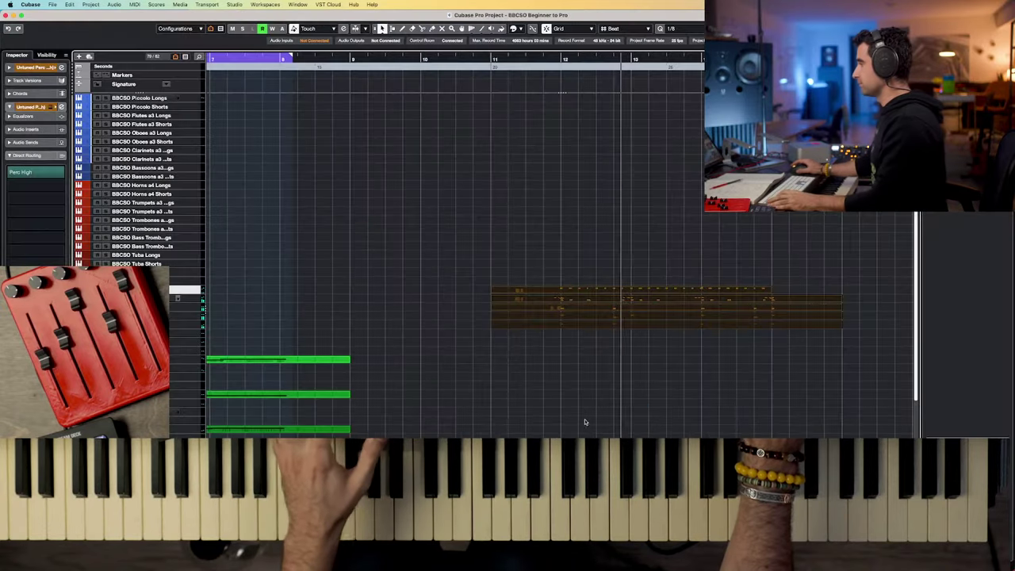
- In the MixConsole, open the Perc High group's Pro-MB insert and adjust its compression threshold during playback
{"action": "key", "text": "F3"}
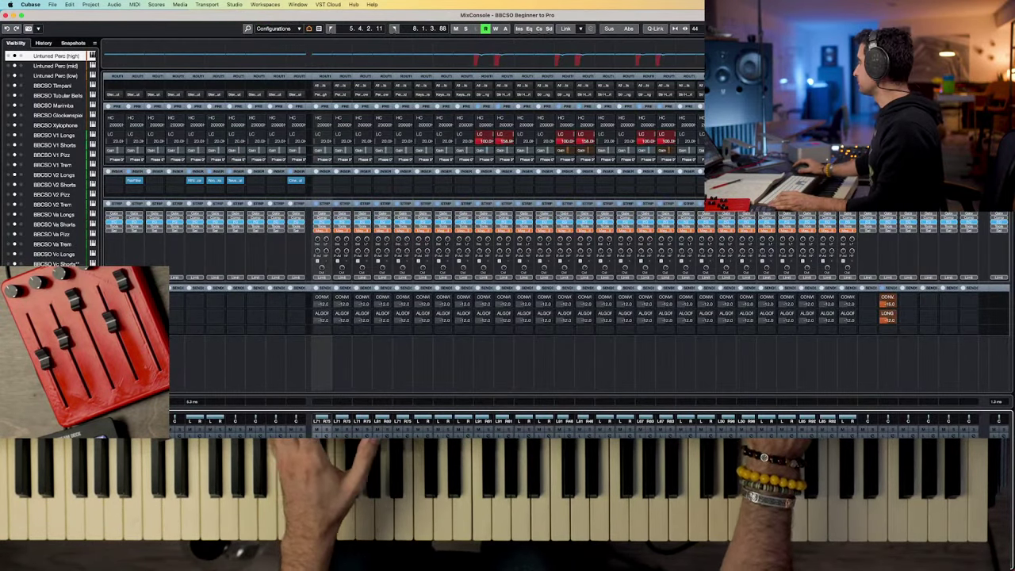
{"action": "scroll", "coordinate": [586, 301], "scroll_direction": "right", "scroll_amount": 3}
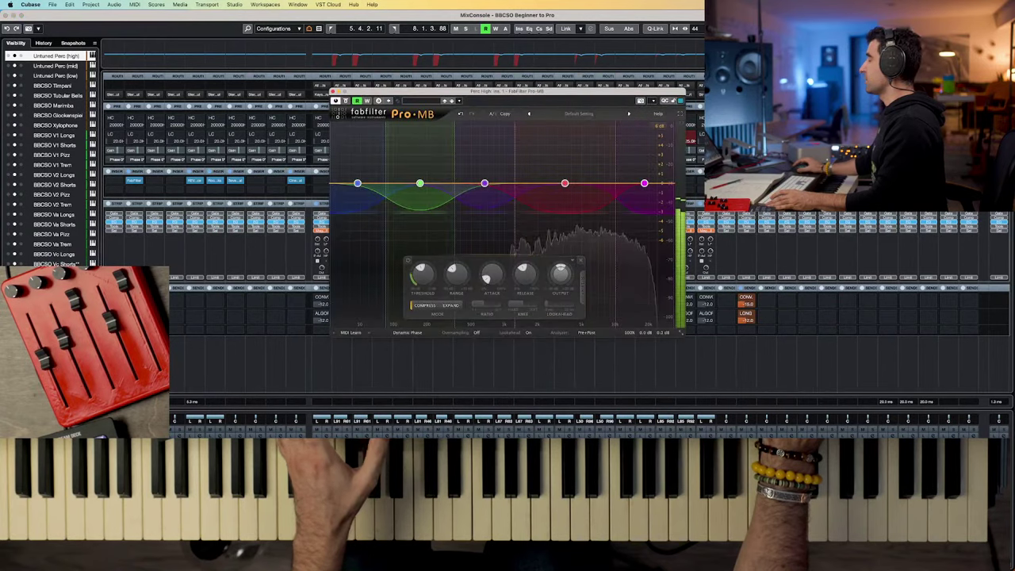
{"action": "mouse_move", "coordinate": [421, 273]}
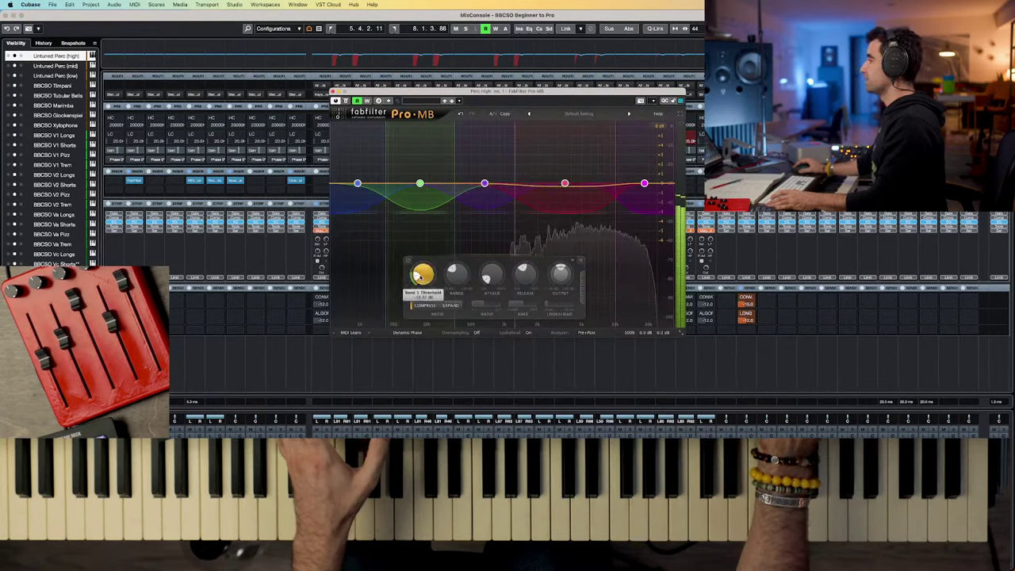
{"action": "left_click_drag", "start_coordinate": [422, 272], "coordinate": [420, 261]}
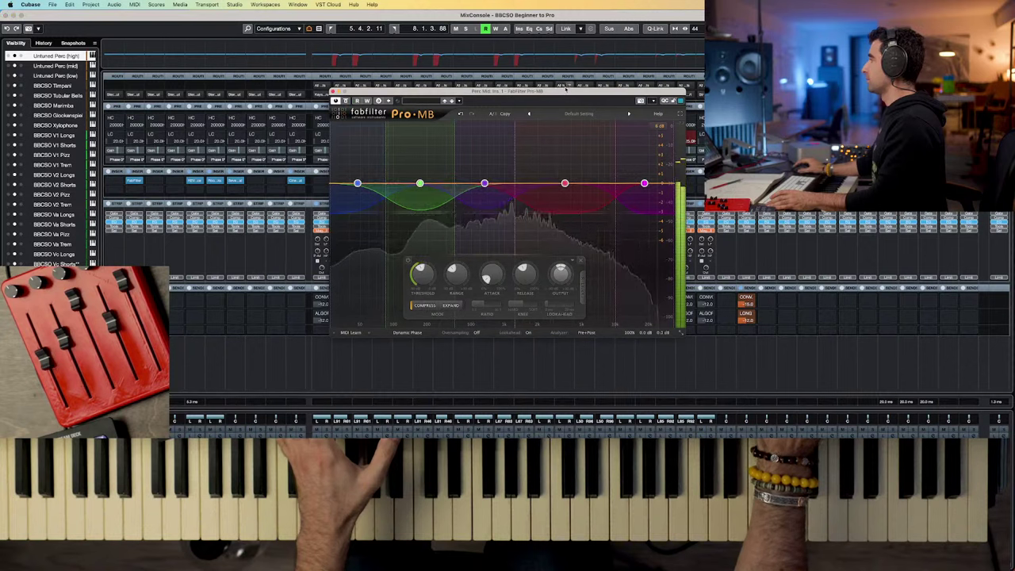
- Arrange the Pro-MB windows of Perc High, Perc Mid and Perc Low side by side, compare their compression and close them
{"action": "left_click", "coordinate": [733, 221]}
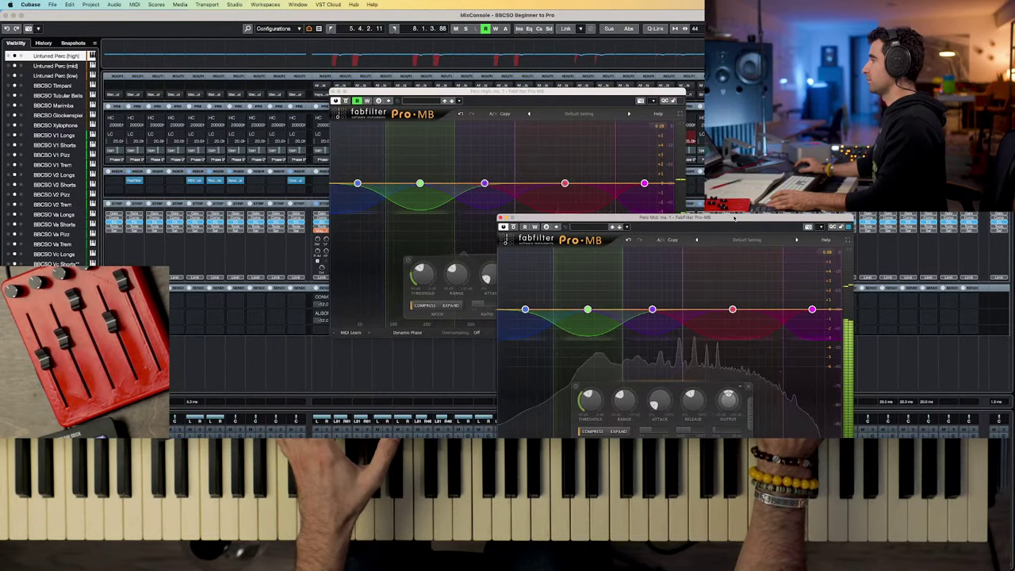
{"action": "left_click", "coordinate": [423, 275]}
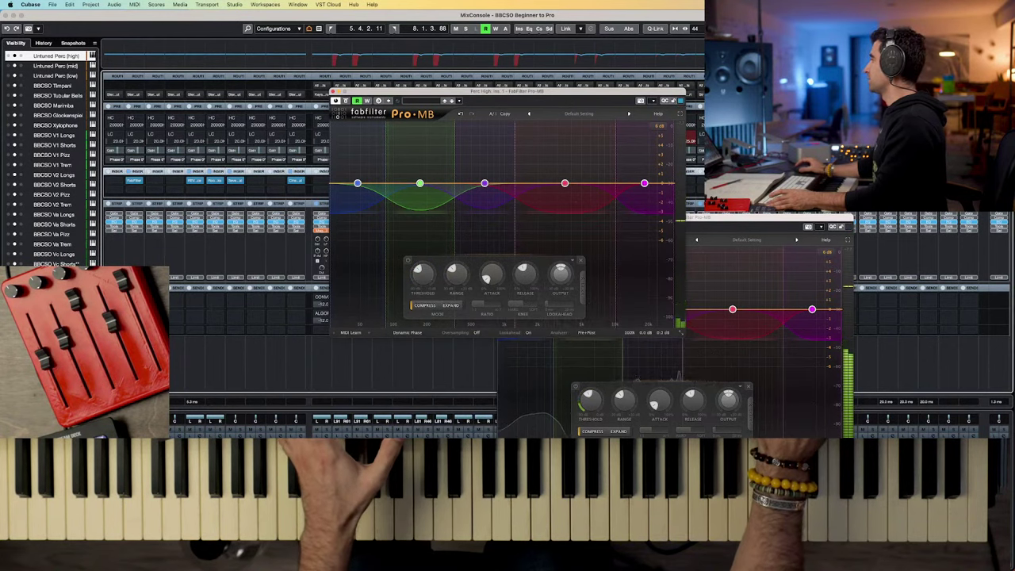
{"action": "left_click", "coordinate": [600, 93]}
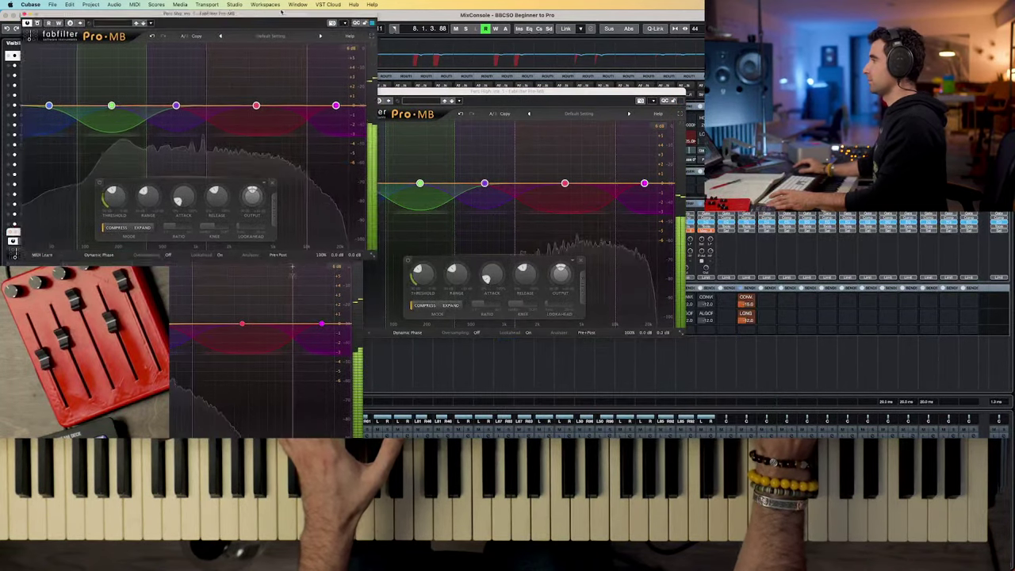
{"action": "left_click_drag", "start_coordinate": [281, 11], "coordinate": [237, 16]}
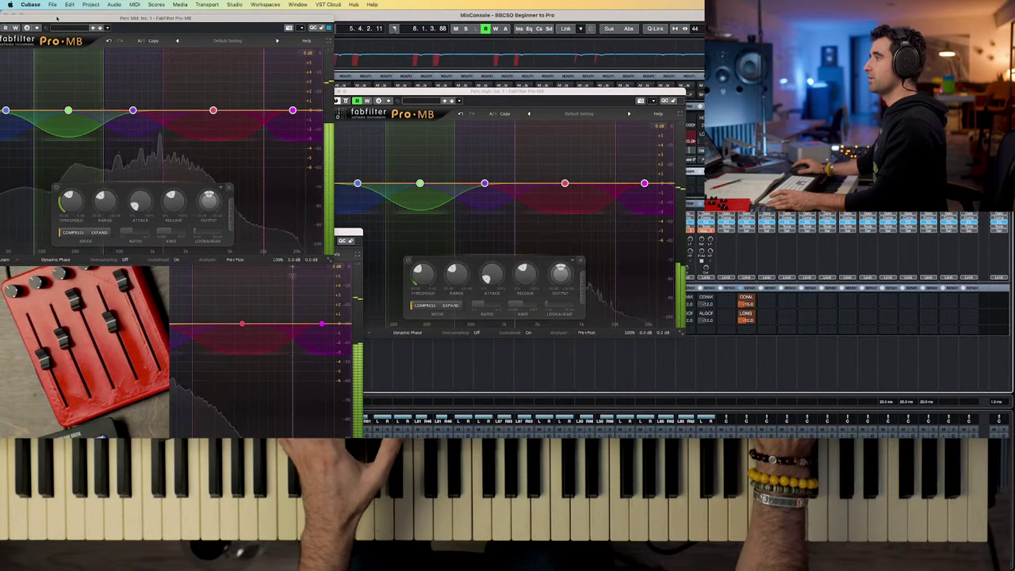
{"action": "left_click_drag", "start_coordinate": [57, 17], "coordinate": [164, 35]}
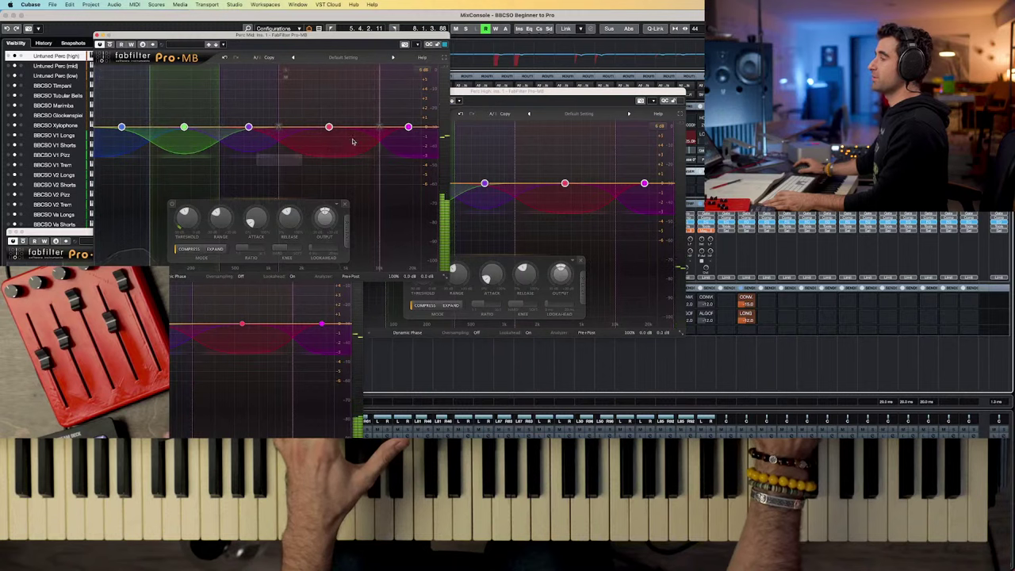
{"action": "key", "text": "super+w"}
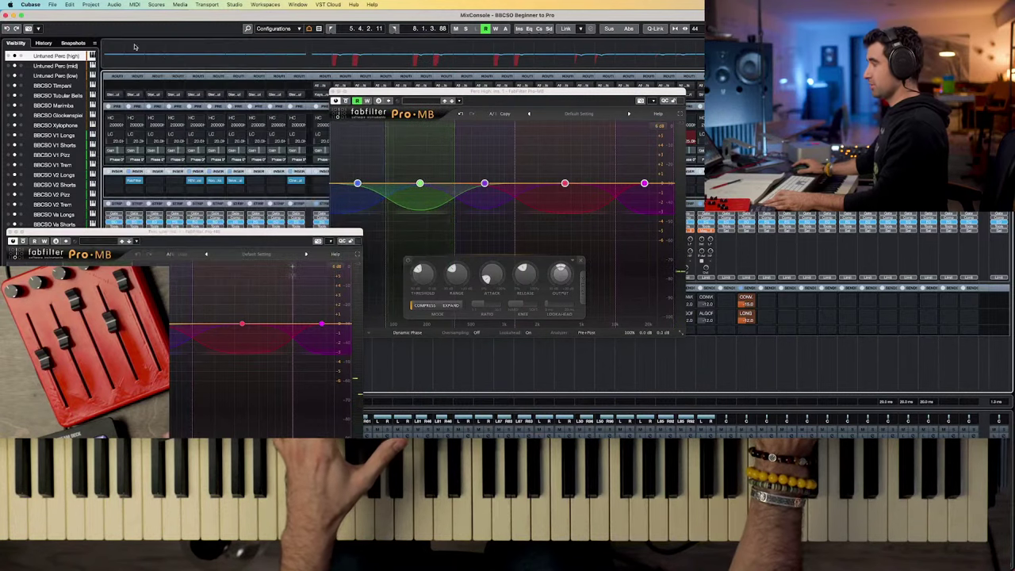
{"action": "key", "text": "super+w"}
{"action": "key", "text": "super+w"}
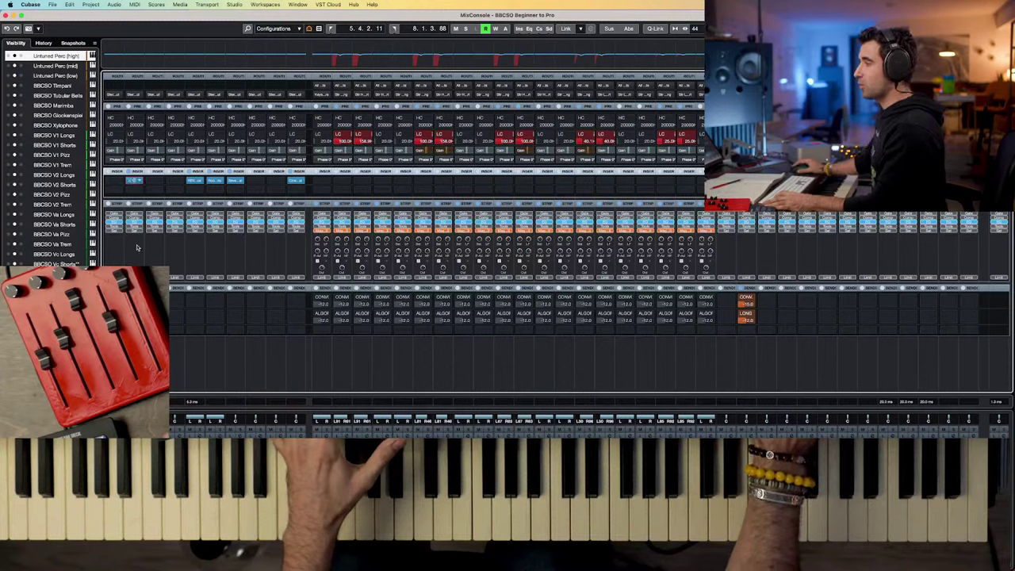
- Adjust the green band's threshold in the PERC stem's Pro-MB, monitor its compression during playback and close the plug-in
{"action": "left_click", "coordinate": [134, 180]}
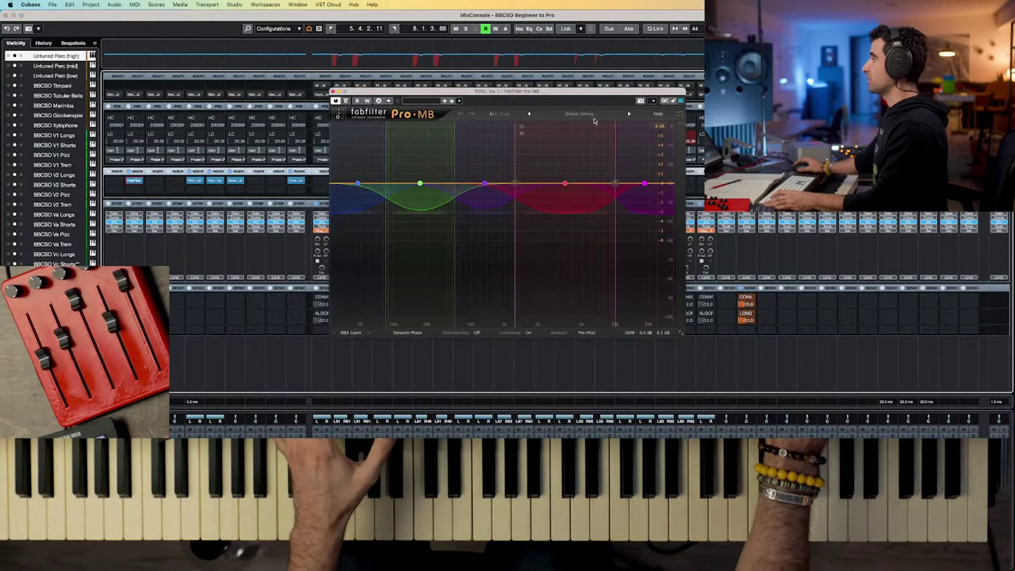
{"action": "left_click_drag", "start_coordinate": [579, 94], "coordinate": [412, 90]}
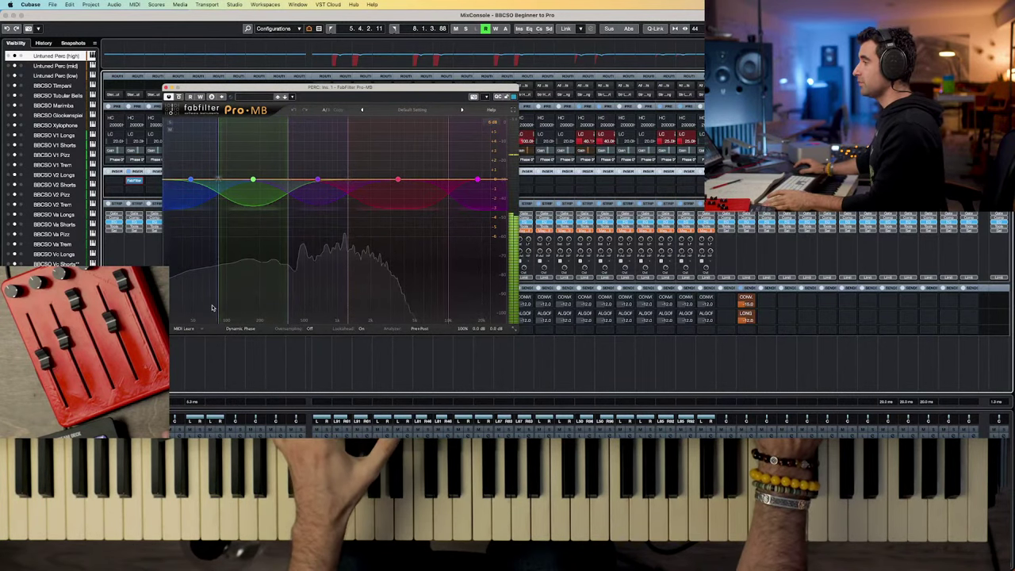
{"action": "left_click", "coordinate": [238, 197]}
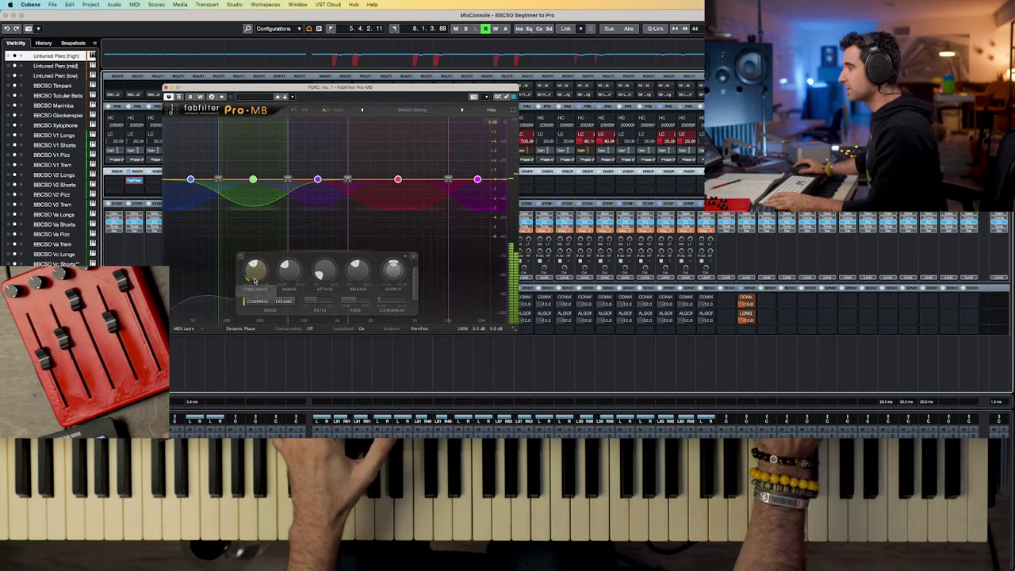
{"action": "mouse_move", "coordinate": [255, 270]}
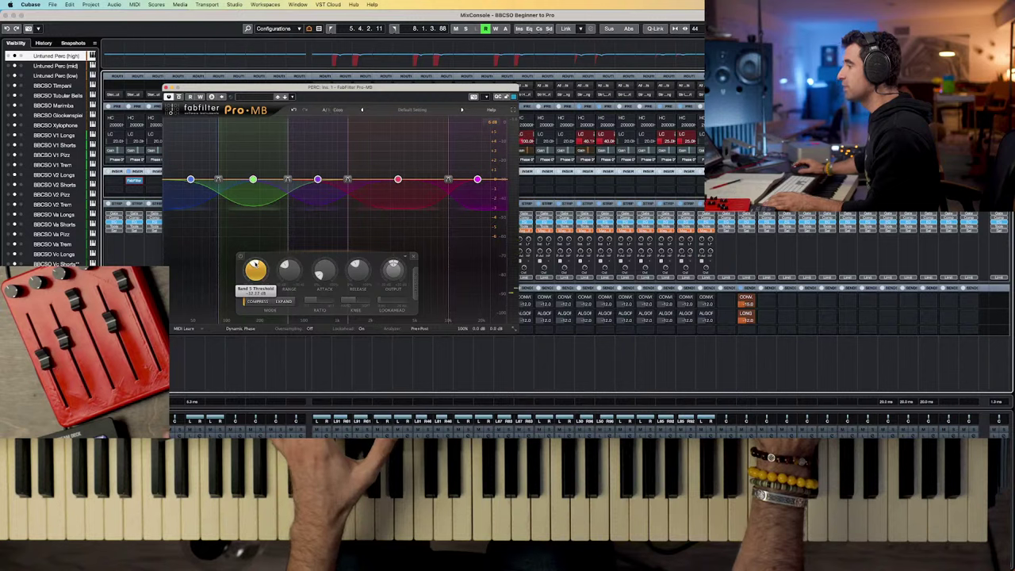
{"action": "left_click", "coordinate": [165, 87]}
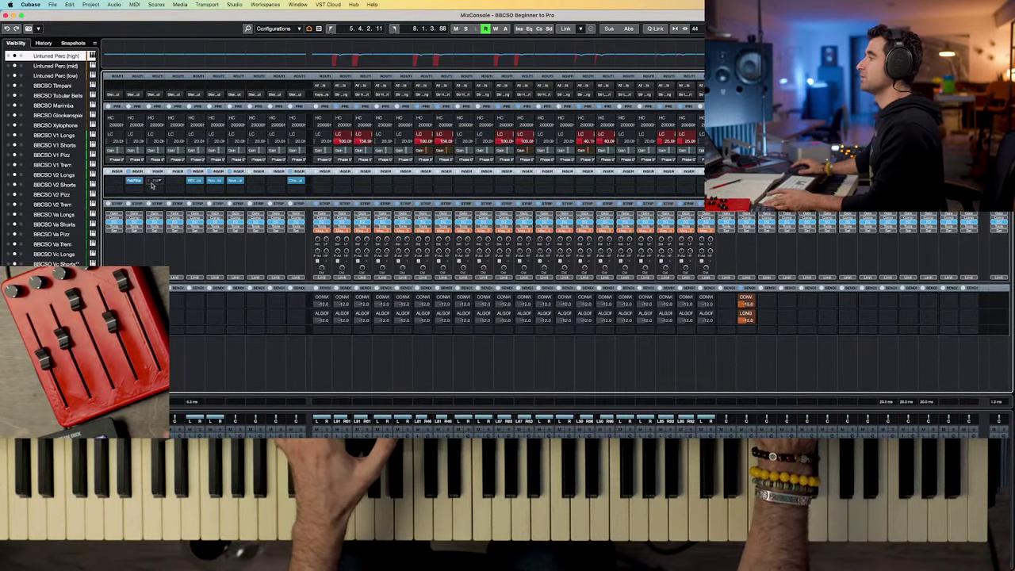
{"action": "left_click", "coordinate": [135, 181]}
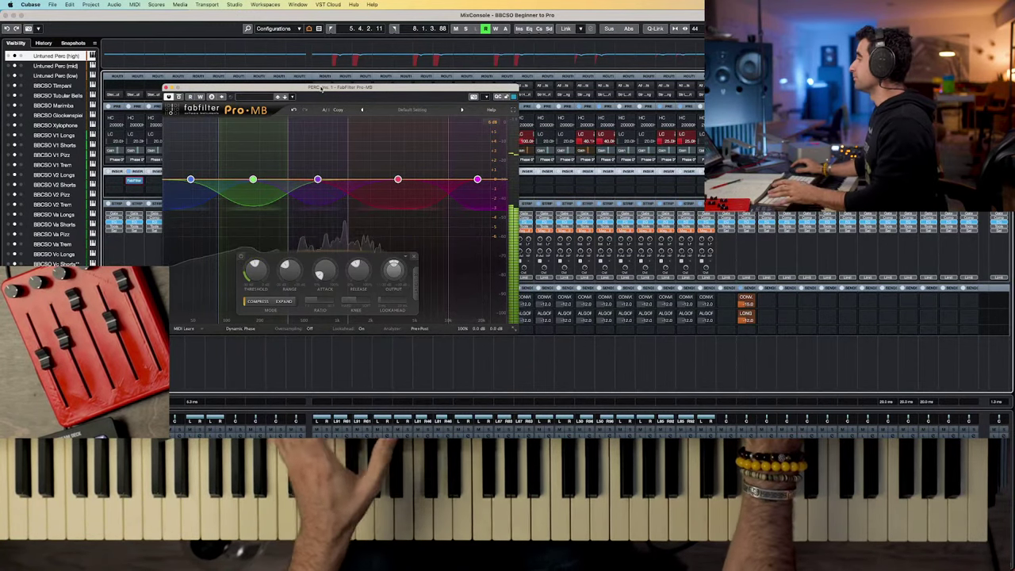
{"action": "left_click", "coordinate": [166, 87]}
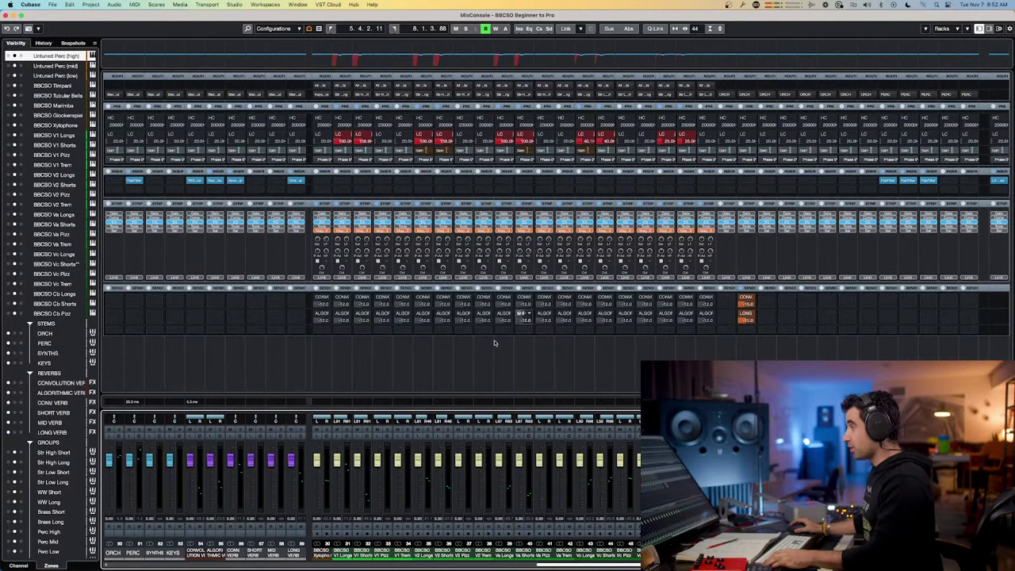
- Switch to Slack and view the two hand-drawn diagrams of the routing from tracks through groups and stems to master
{"action": "key", "text": "super+Tab"}
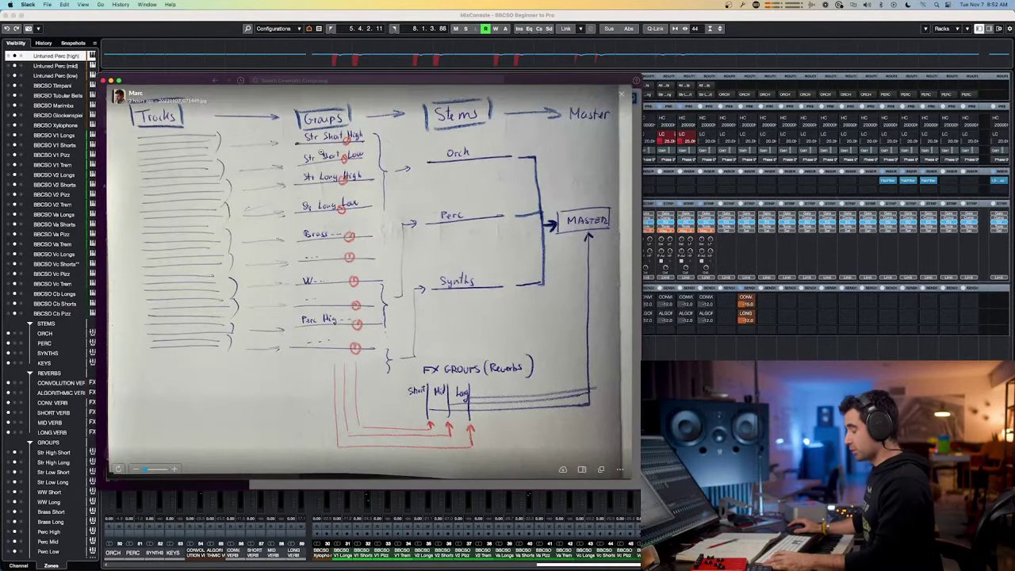
{"action": "key", "text": "Escape"}
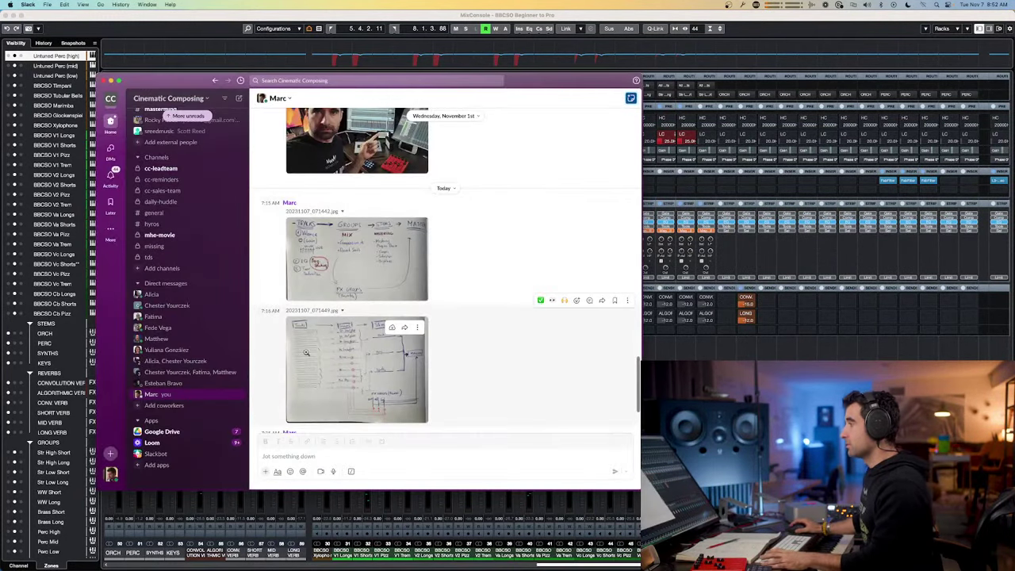
{"action": "left_click", "coordinate": [393, 290]}
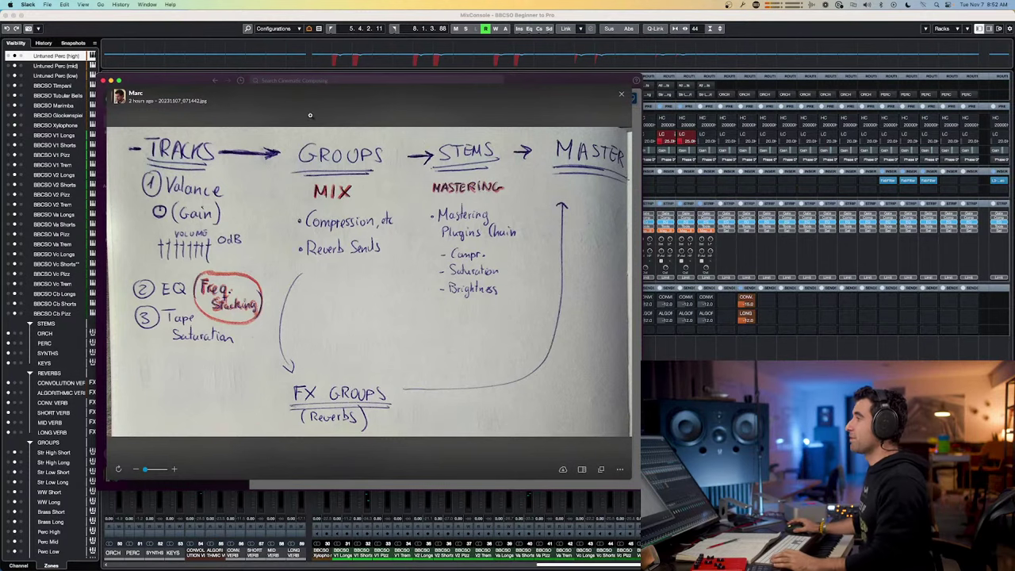
- Switch back to Cubase, add a MultibandCompressor as the Perc High group's second insert and bypass its Pro-MB
{"action": "left_click", "coordinate": [756, 325]}
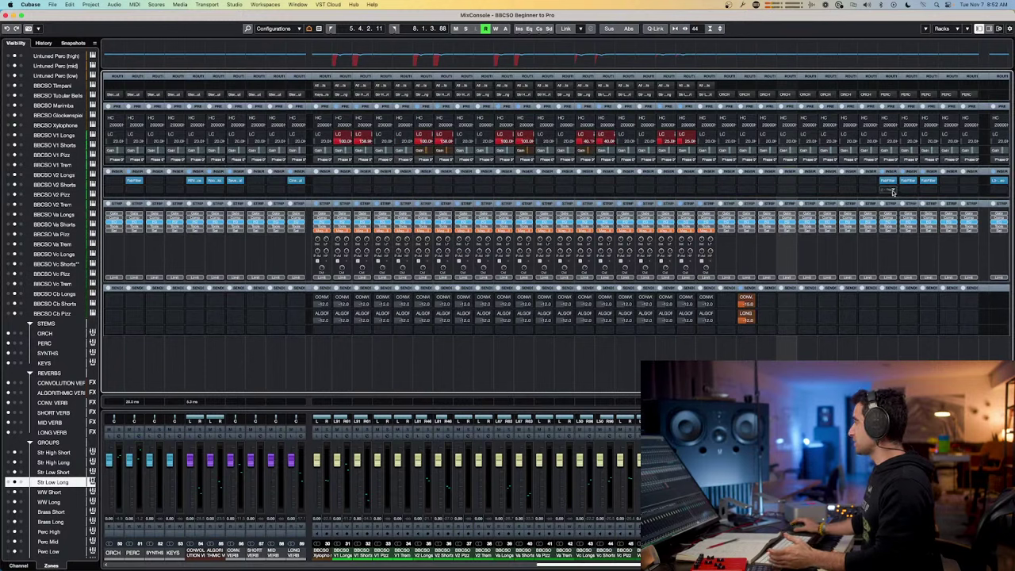
{"action": "left_click", "coordinate": [890, 191]}
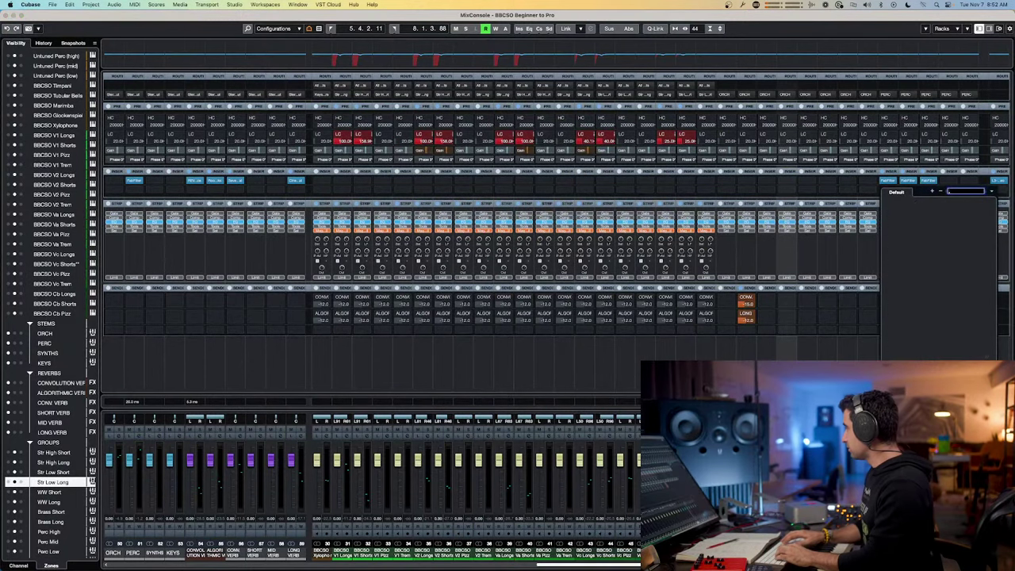
{"action": "type", "text": "m"}
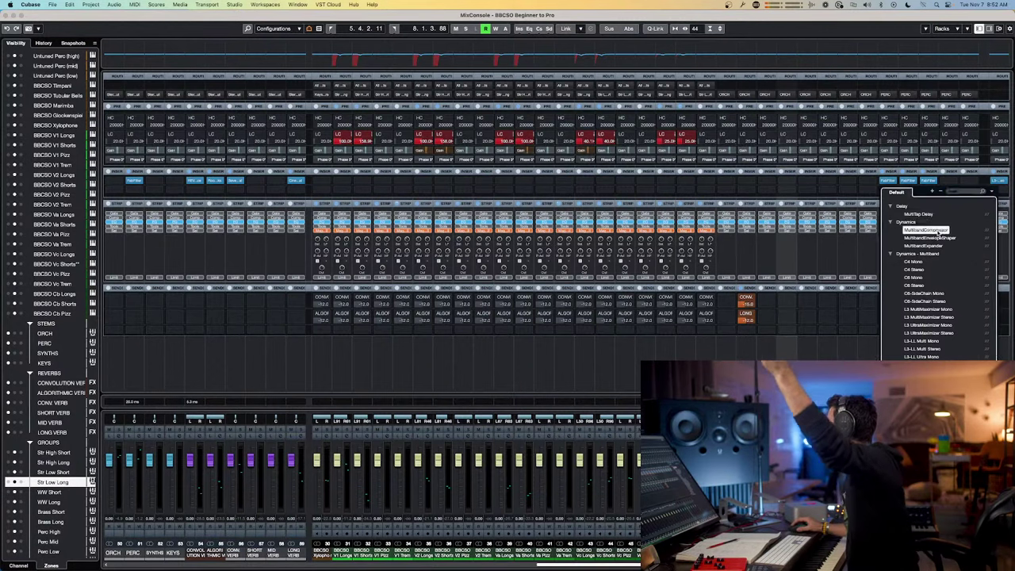
{"action": "left_click", "coordinate": [938, 230]}
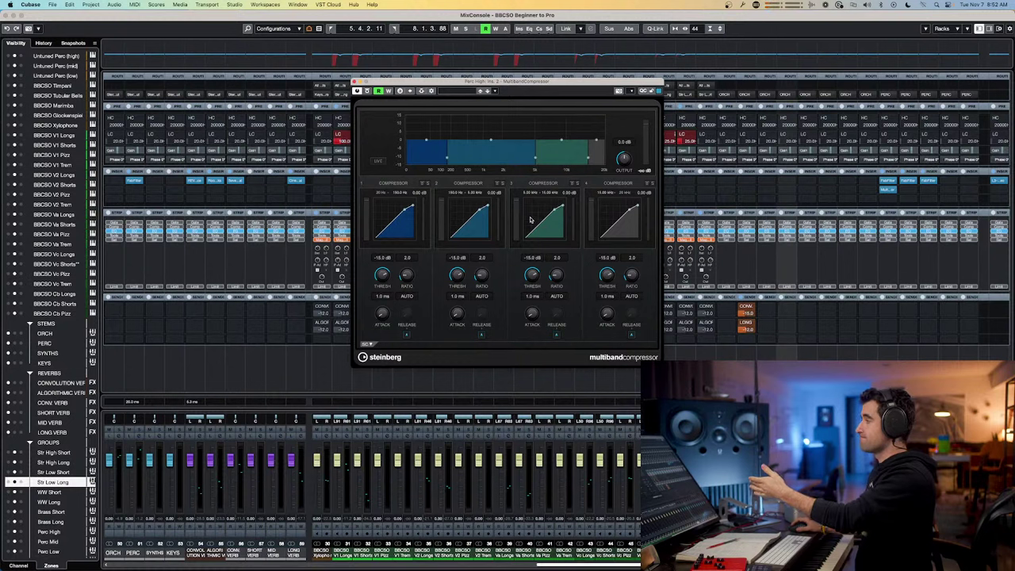
{"action": "left_click", "coordinate": [884, 182]}
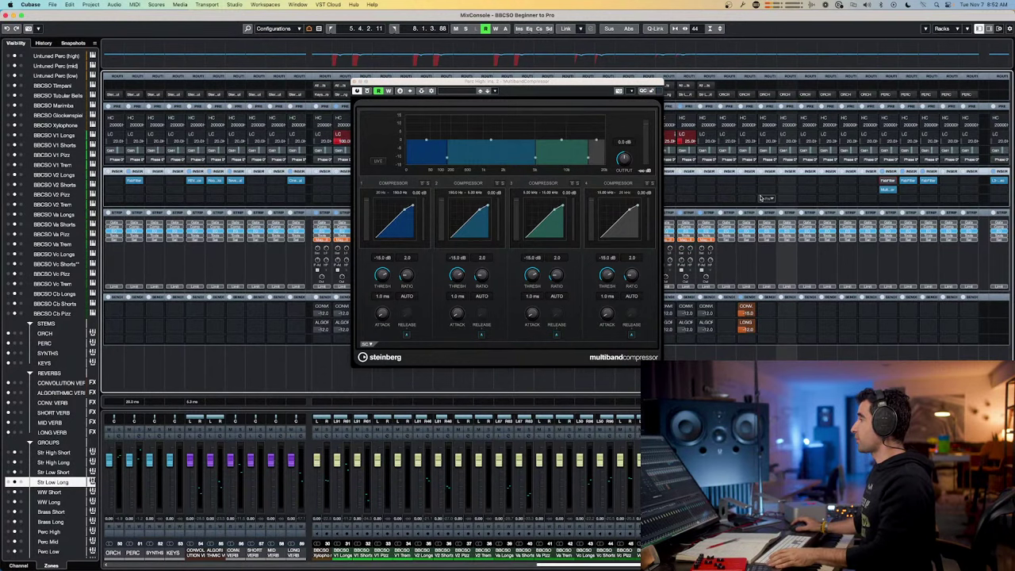
- During playback, set the MultibandCompressor's band 2–4 thresholds to about -36.3, -33.9 and -37.8 dB, set band 4's release to 149 ms, and close it
{"action": "key", "text": "space"}
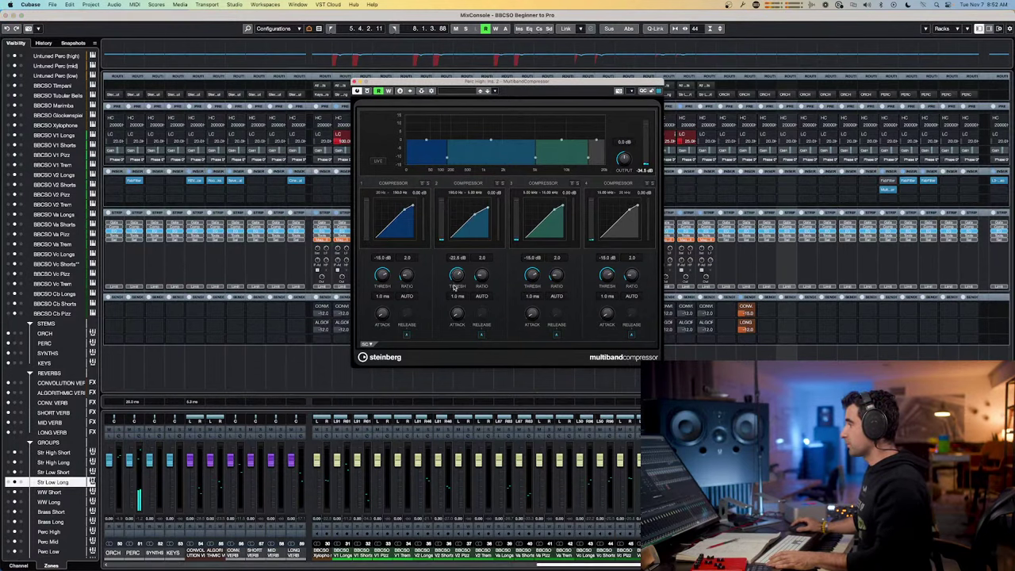
{"action": "left_click_drag", "start_coordinate": [463, 281], "coordinate": [457, 305]}
{"action": "left_click_drag", "start_coordinate": [531, 274], "coordinate": [535, 307]}
{"action": "left_click_drag", "start_coordinate": [601, 281], "coordinate": [601, 319]}
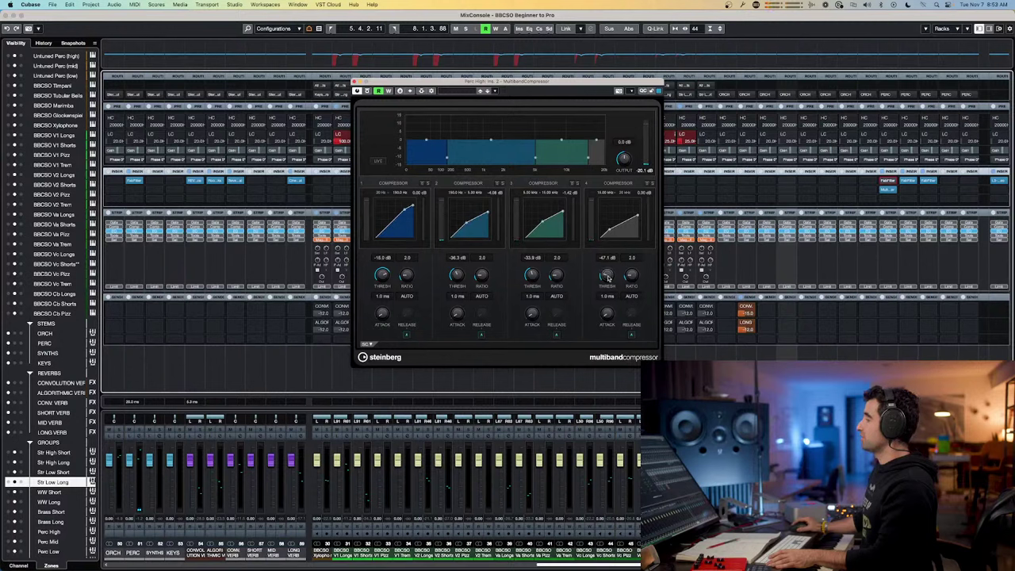
{"action": "left_click_drag", "start_coordinate": [607, 278], "coordinate": [606, 275]}
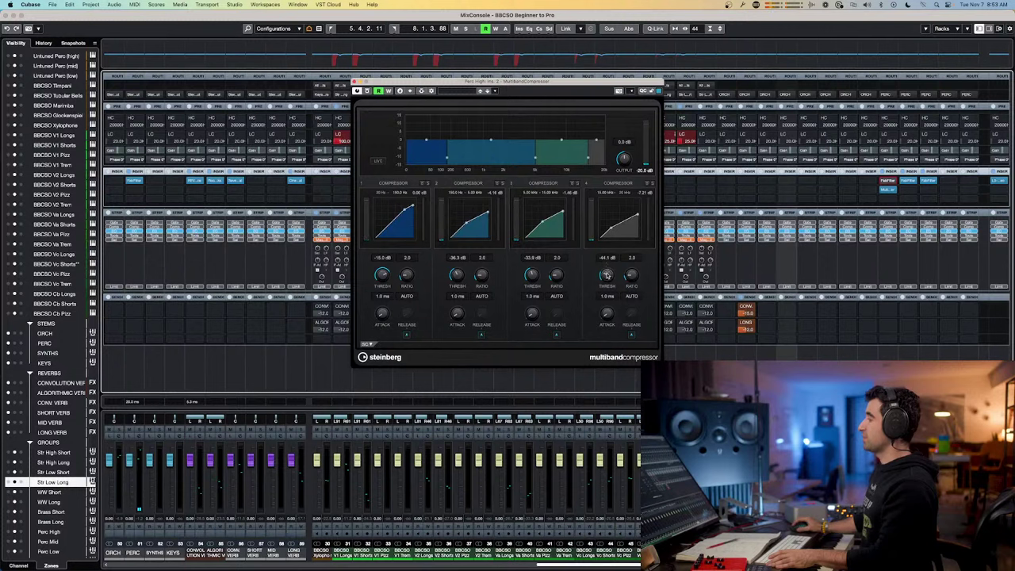
{"action": "left_click_drag", "start_coordinate": [606, 275], "coordinate": [608, 277]}
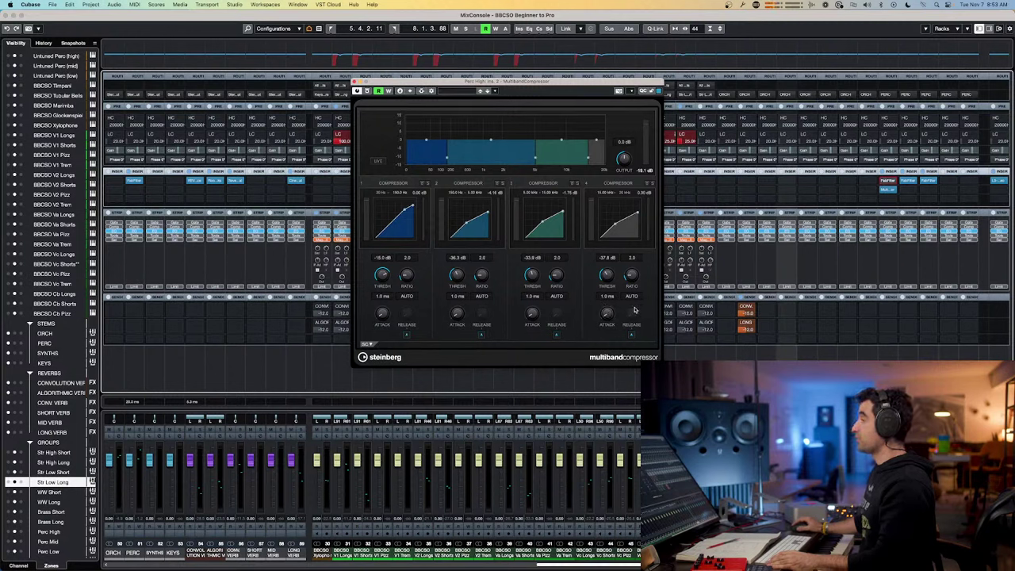
{"action": "left_click_drag", "start_coordinate": [631, 313], "coordinate": [631, 317]}
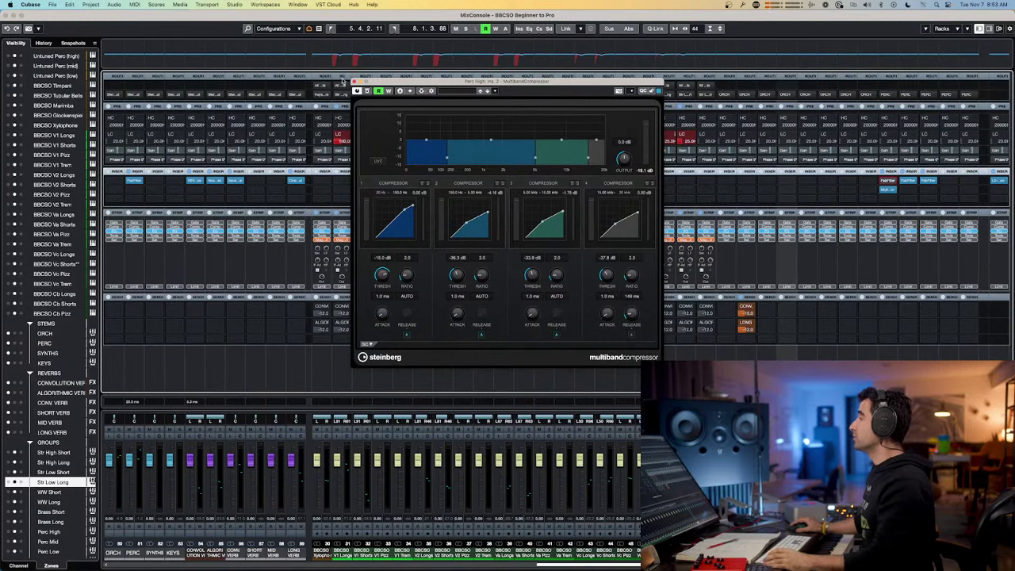
{"action": "left_click", "coordinate": [356, 81]}
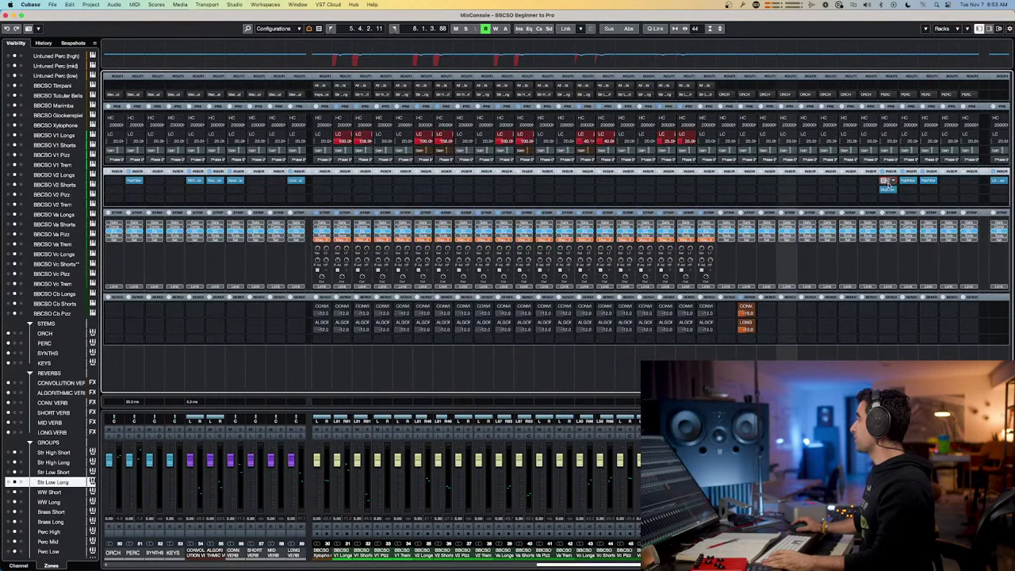
- Reactivate the Perc High group's Pro-MB, remove its MultibandCompressor insert, and close the Pro-MB window after reviewing the band controls
{"action": "left_click", "coordinate": [886, 181]}
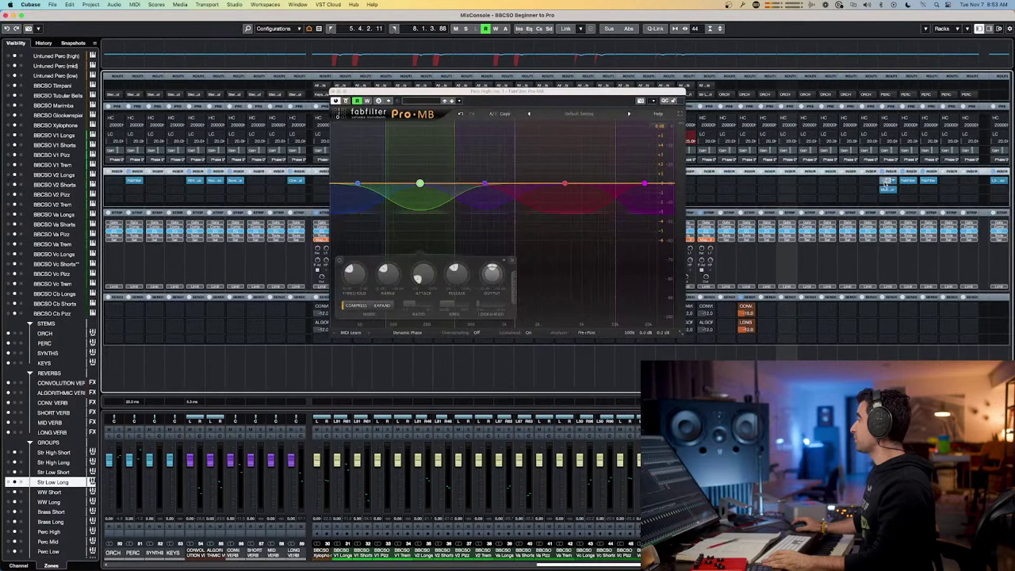
{"action": "left_click", "coordinate": [892, 191]}
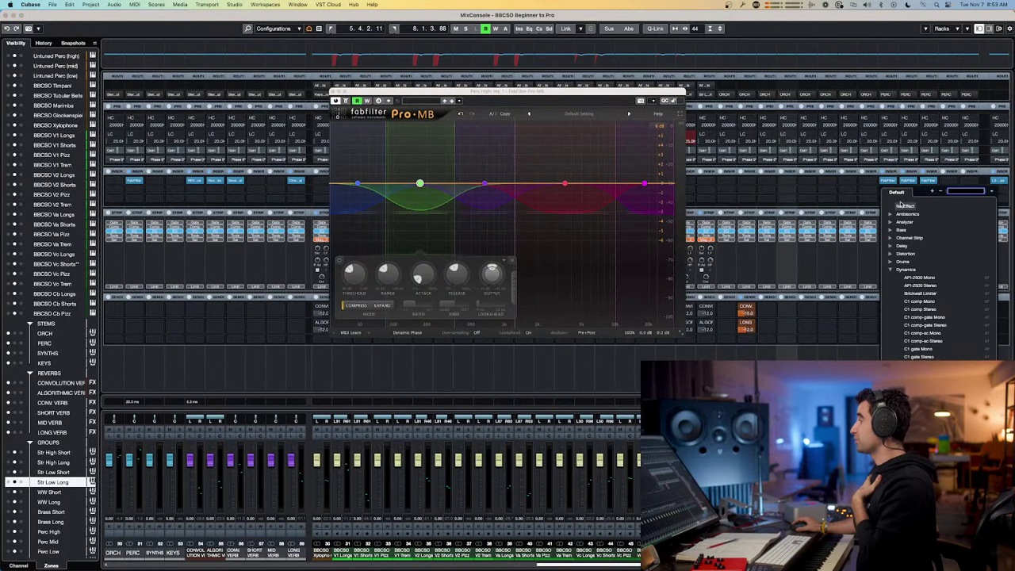
{"action": "left_click", "coordinate": [657, 207]}
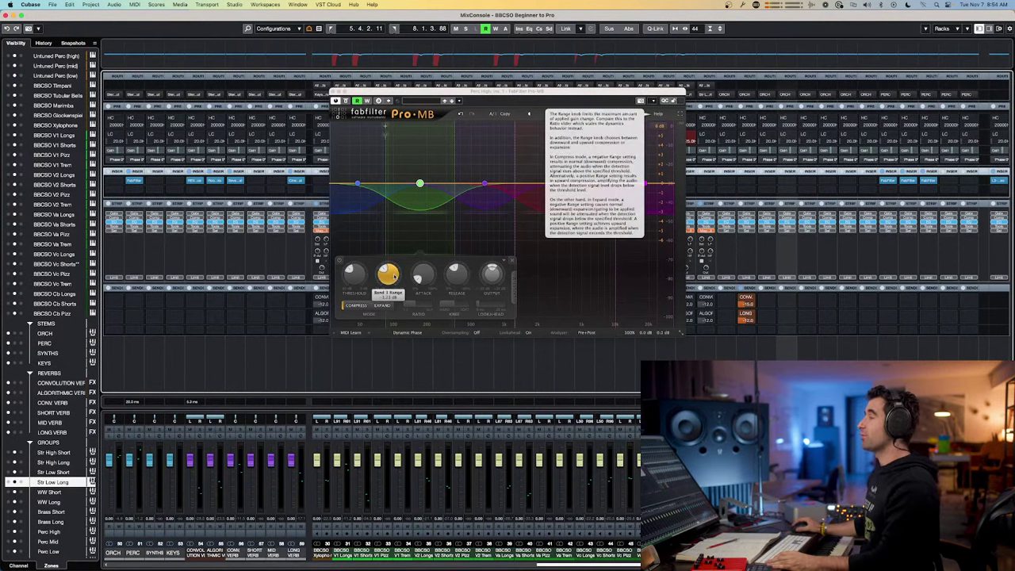
{"action": "left_click", "coordinate": [334, 92]}
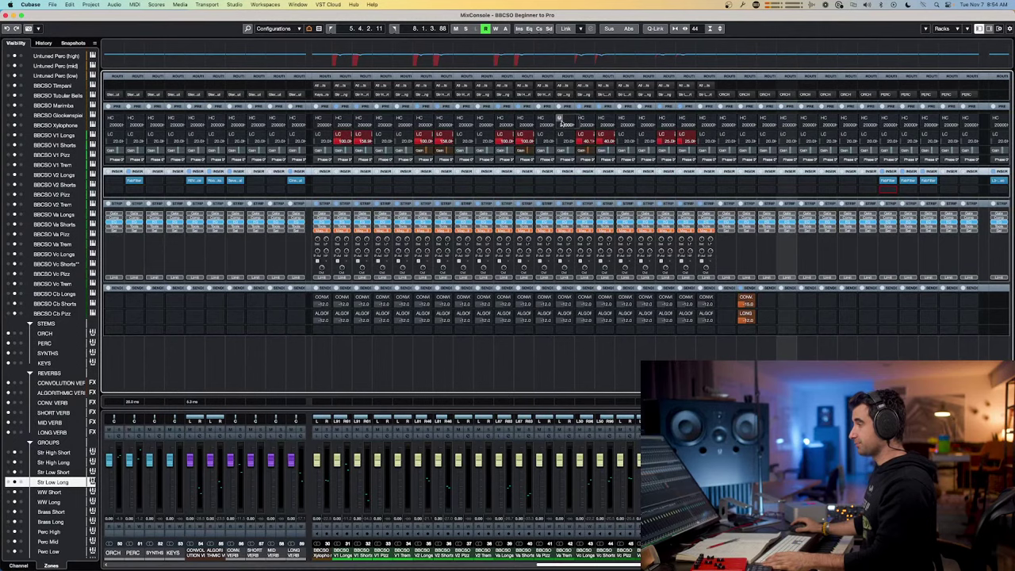
- Review the groups and stems sections of the hand-drawn routing diagram in Slack, and return to Cubase's MixConsole
{"action": "key", "text": "super+Tab"}
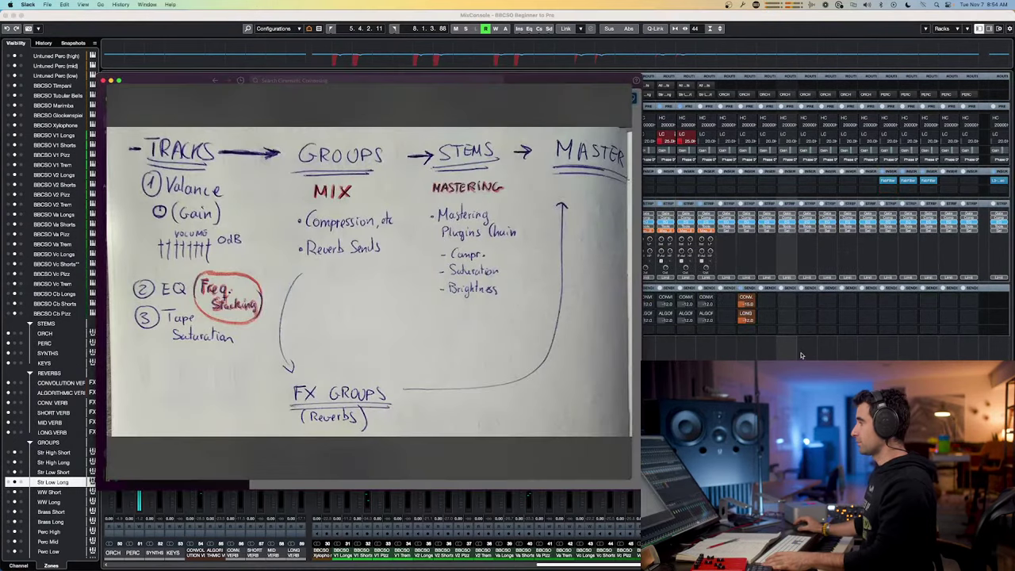
{"action": "key", "text": "super+Tab"}
{"action": "key", "text": "Down"}
{"action": "key", "text": "super+Tab"}
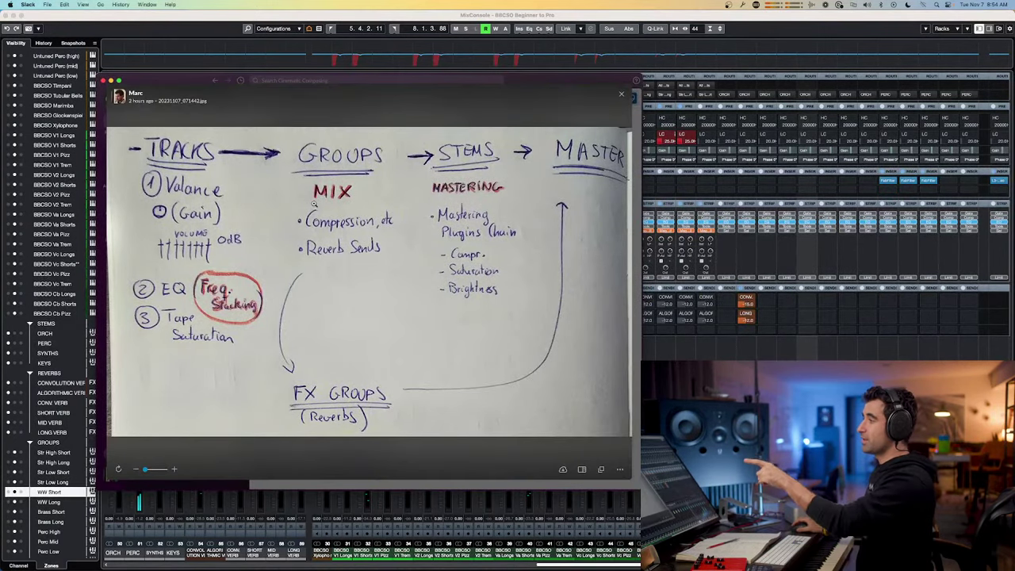
{"action": "left_click", "coordinate": [806, 345]}
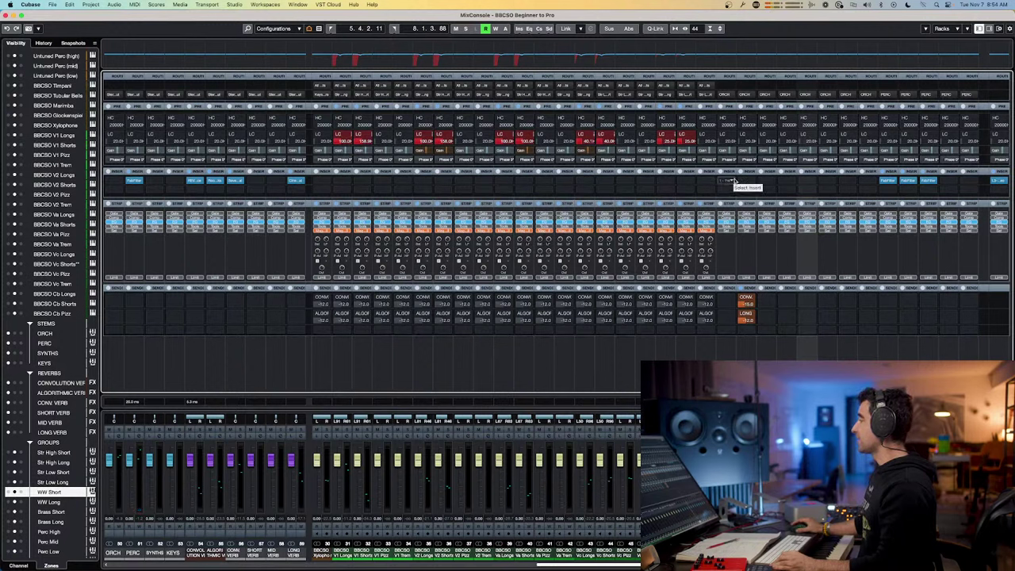
- Add the S1 Imager Stereo plug-in to the first insert slot of the Str High Short group
{"action": "left_click", "coordinate": [731, 183]}
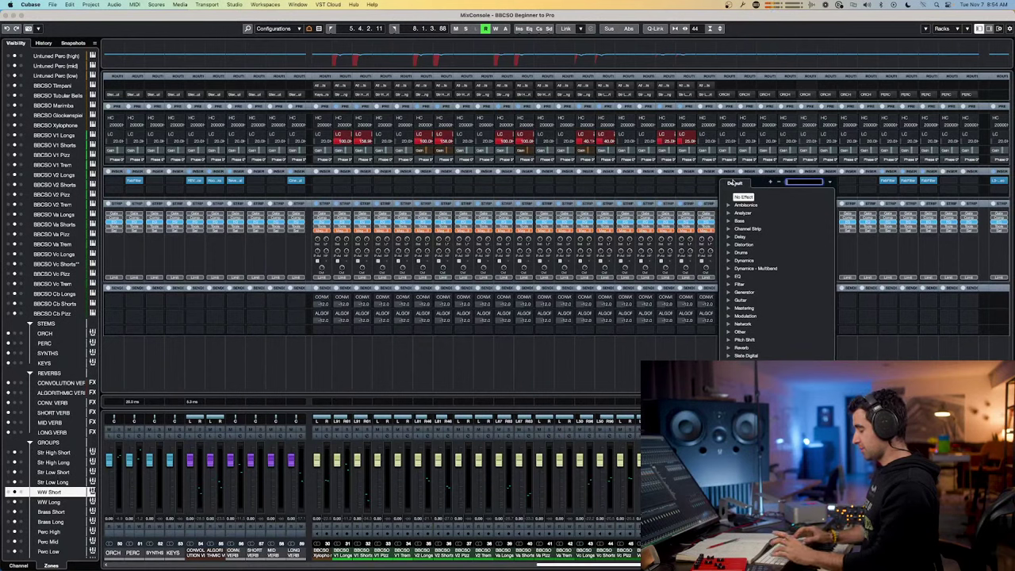
{"action": "type", "text": "s1"}
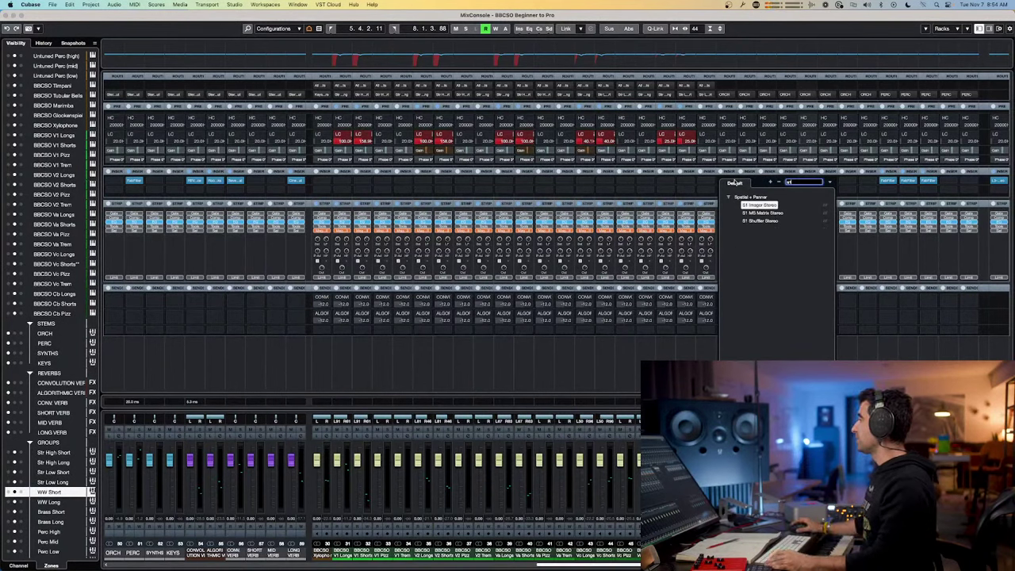
{"action": "left_click", "coordinate": [759, 205]}
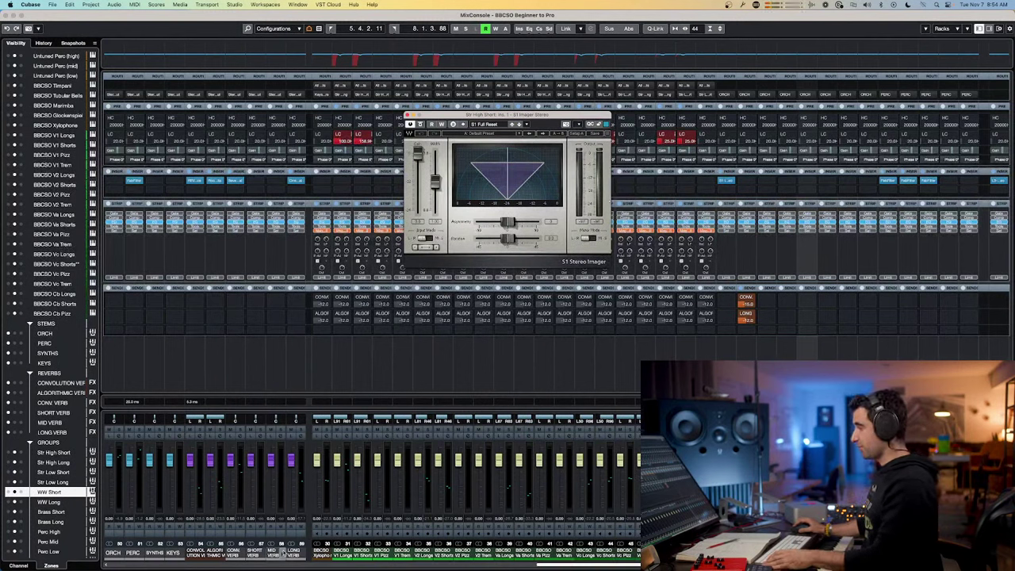
- Move the S1 Imager from Str High Short to Str High Long and widen its stereo image slightly while playing BBCSO V1 Longs
{"action": "left_click", "coordinate": [341, 553]}
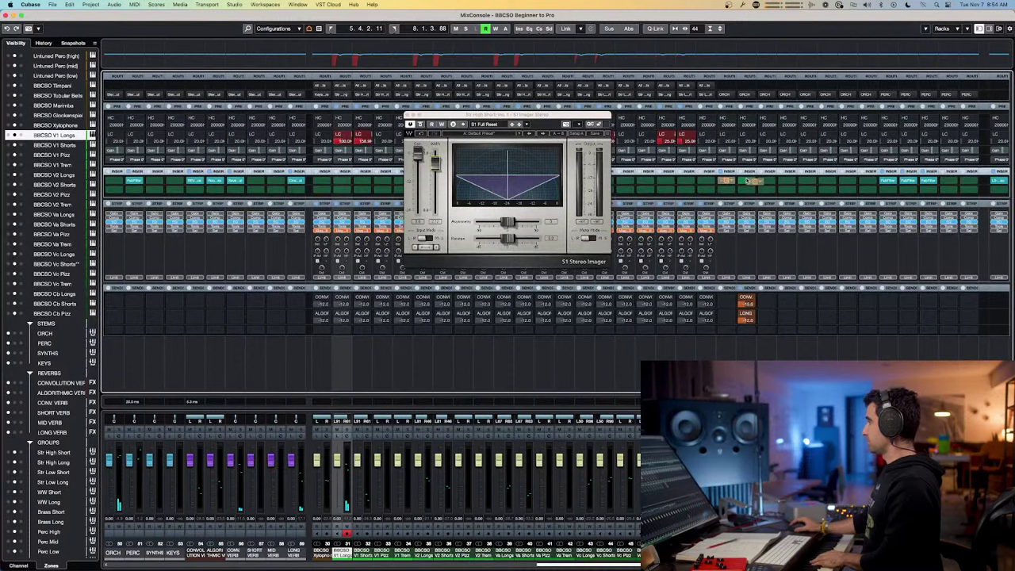
{"action": "left_click", "coordinate": [726, 180]}
{"action": "left_click_drag", "start_coordinate": [726, 191], "coordinate": [745, 183]}
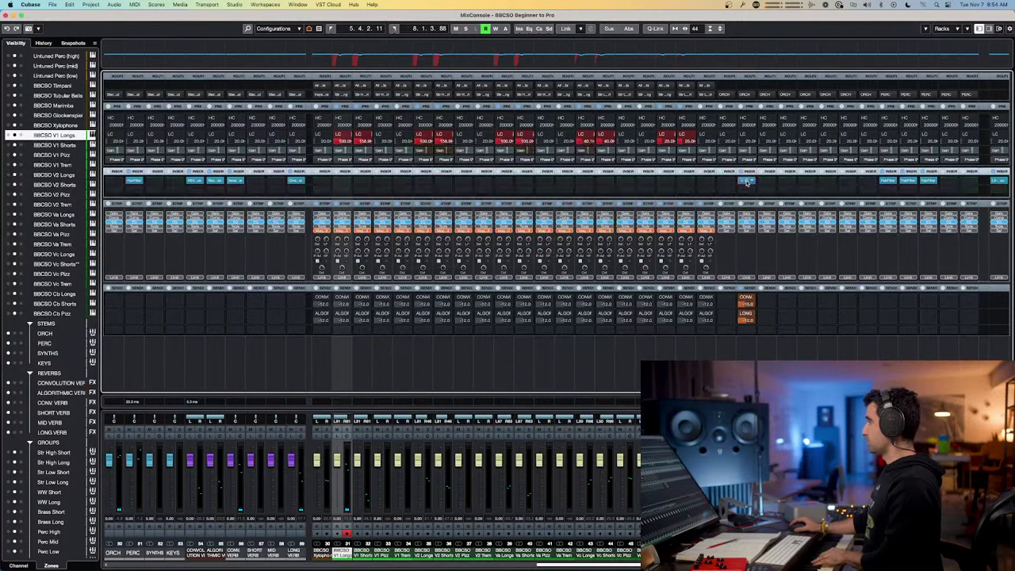
{"action": "left_click", "coordinate": [746, 181]}
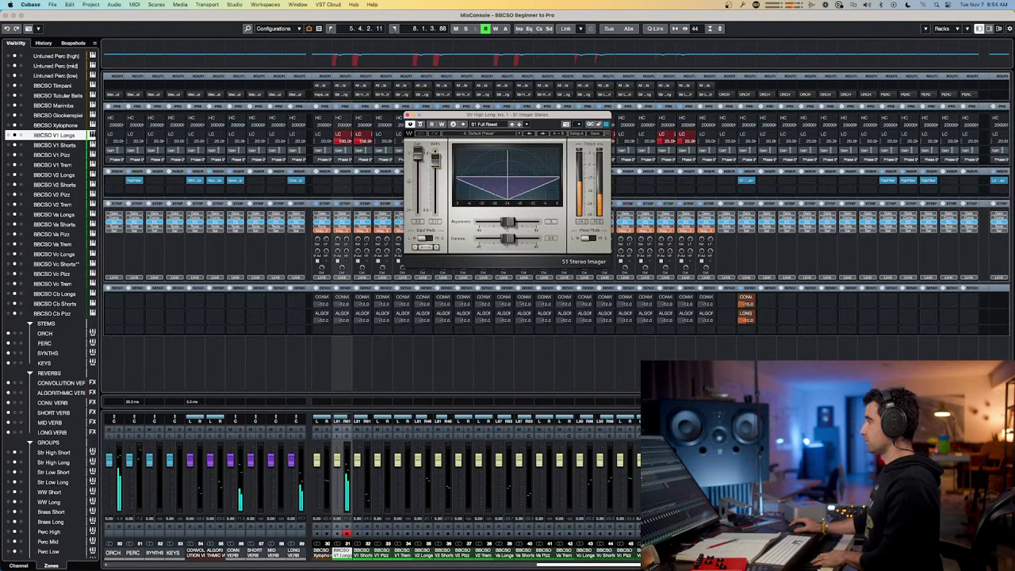
{"action": "left_click_drag", "start_coordinate": [435, 153], "coordinate": [435, 183]}
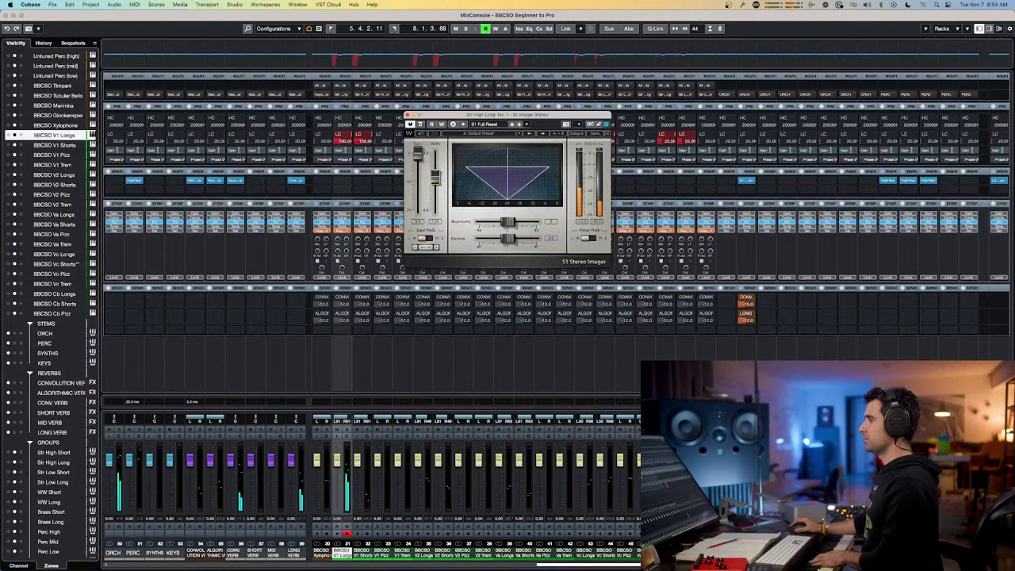
{"action": "left_click_drag", "start_coordinate": [434, 179], "coordinate": [435, 175]}
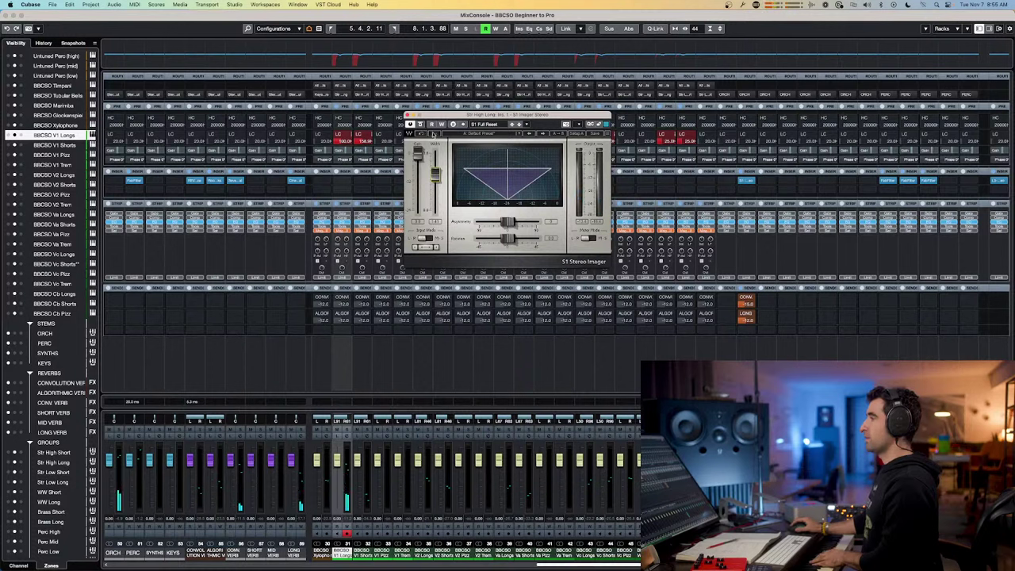
- Repeatedly bypass and reactivate the S1 Imager on Str High Long while playing to compare the stereo width
{"action": "left_click", "coordinate": [420, 125]}
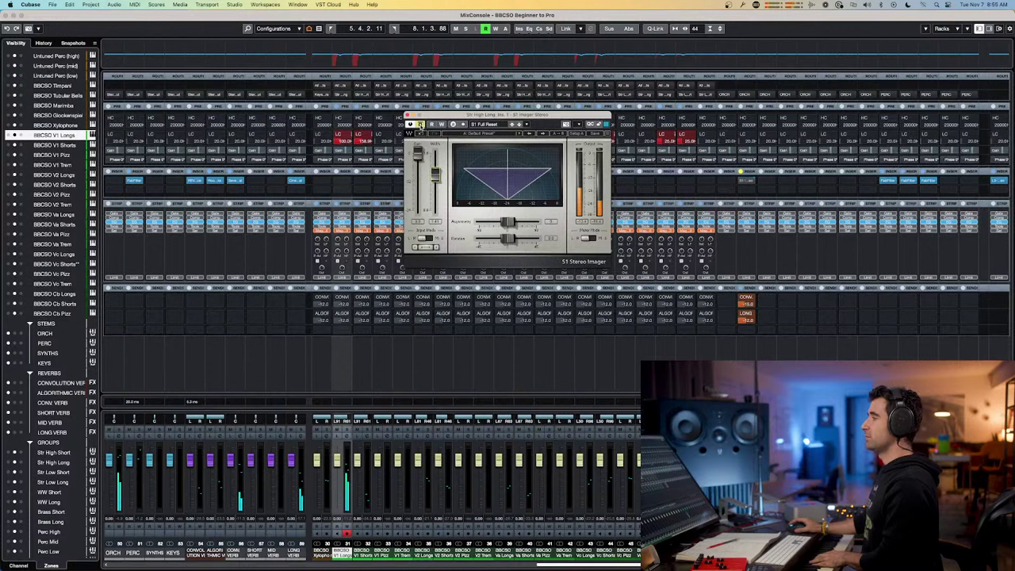
{"action": "left_click", "coordinate": [420, 125]}
{"action": "left_click", "coordinate": [420, 125]}
{"action": "left_click", "coordinate": [421, 125]}
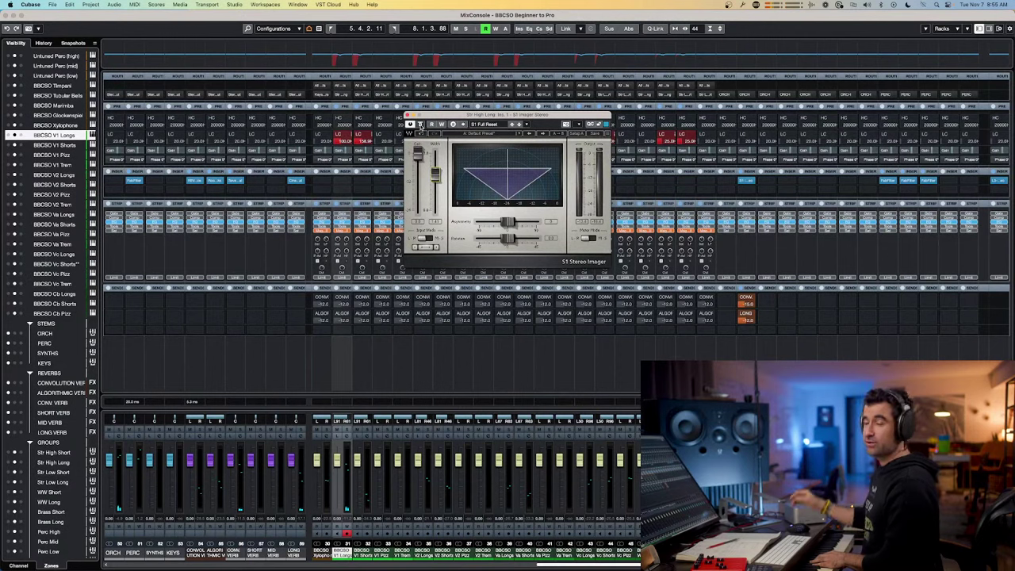
{"action": "left_click", "coordinate": [420, 125]}
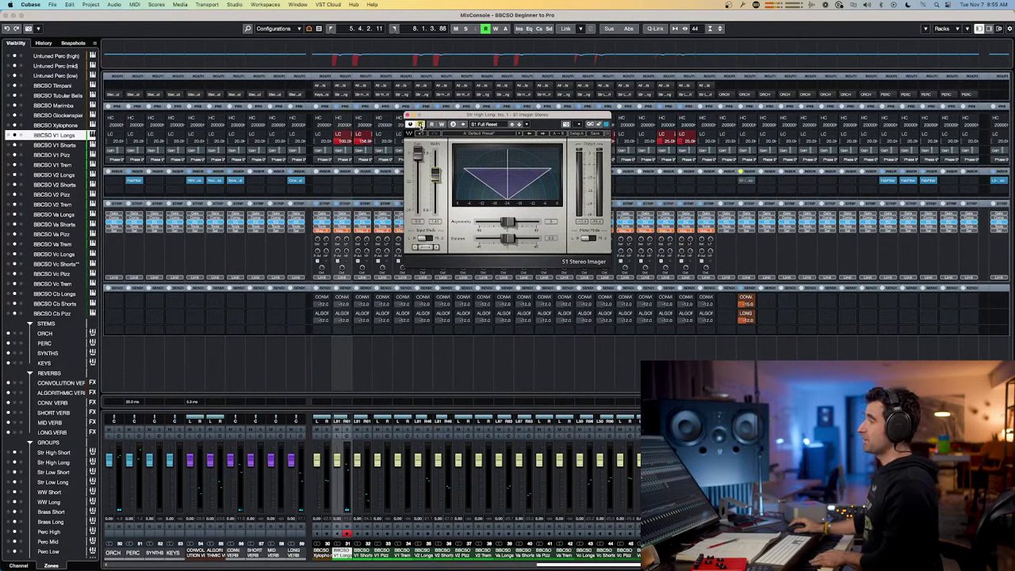
{"action": "left_click", "coordinate": [420, 125]}
{"action": "left_click", "coordinate": [420, 125]}
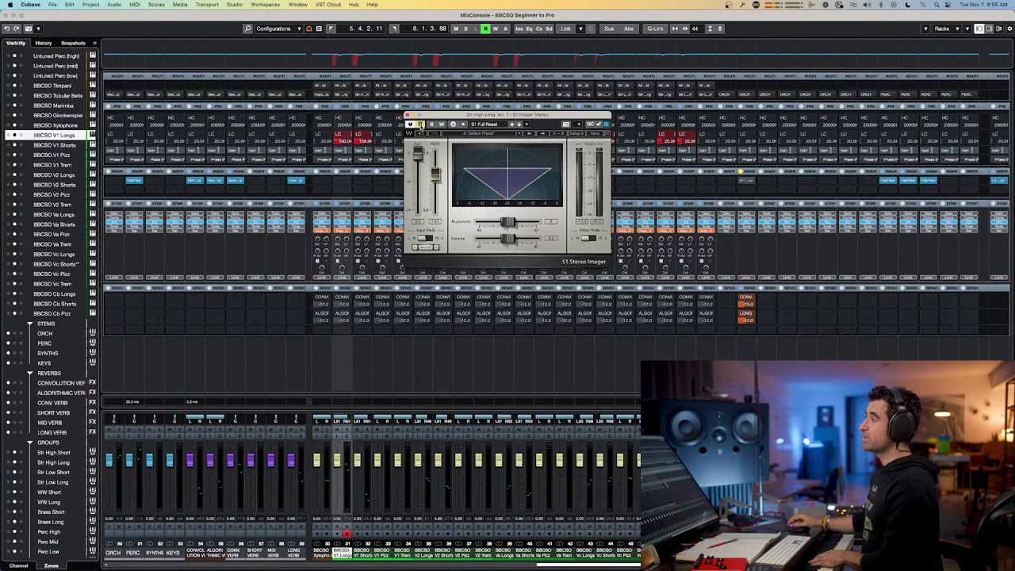
{"action": "left_click", "coordinate": [420, 126]}
{"action": "left_click", "coordinate": [420, 125]}
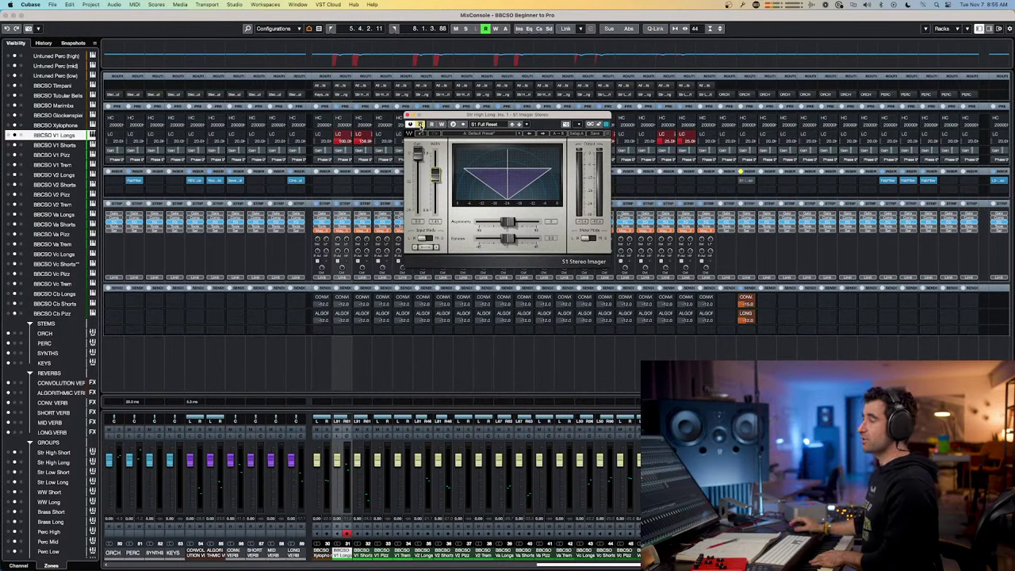
{"action": "left_click", "coordinate": [420, 125]}
{"action": "left_click", "coordinate": [420, 125]}
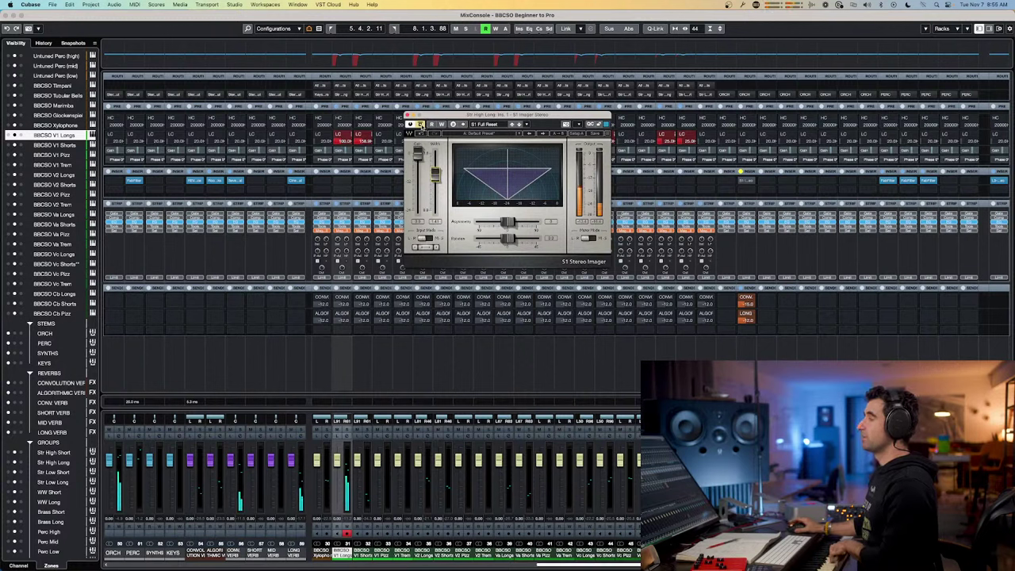
{"action": "left_click", "coordinate": [420, 125]}
{"action": "left_click", "coordinate": [420, 125]}
{"action": "left_click", "coordinate": [420, 125]}
{"action": "left_click", "coordinate": [420, 125]}
{"action": "left_click", "coordinate": [420, 126]}
{"action": "left_click", "coordinate": [420, 125]}
{"action": "left_click", "coordinate": [420, 126]}
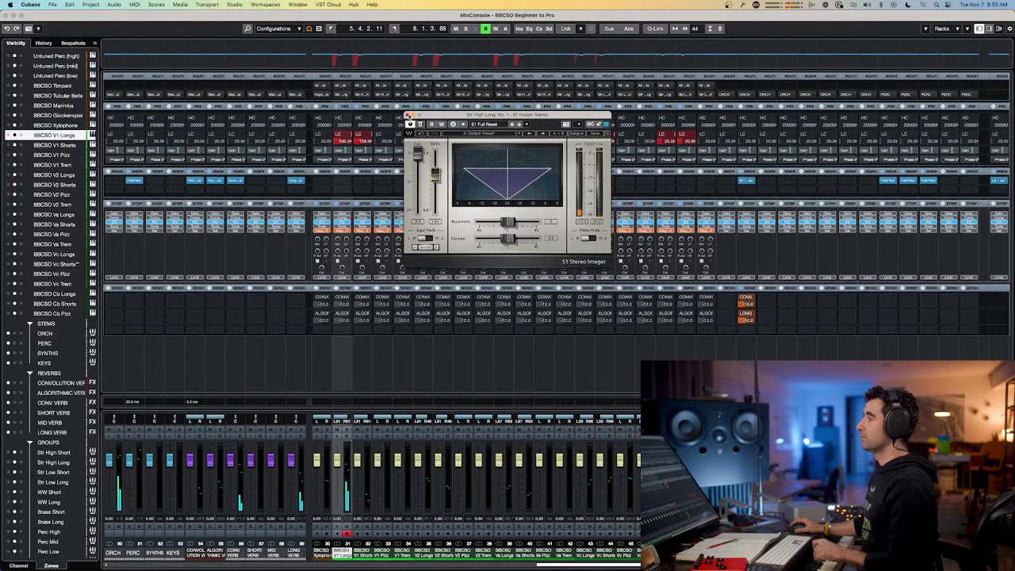
- Close the S1 Imager window and copy the plug-in from the Str High Long group to Str High Short
{"action": "left_click", "coordinate": [407, 116]}
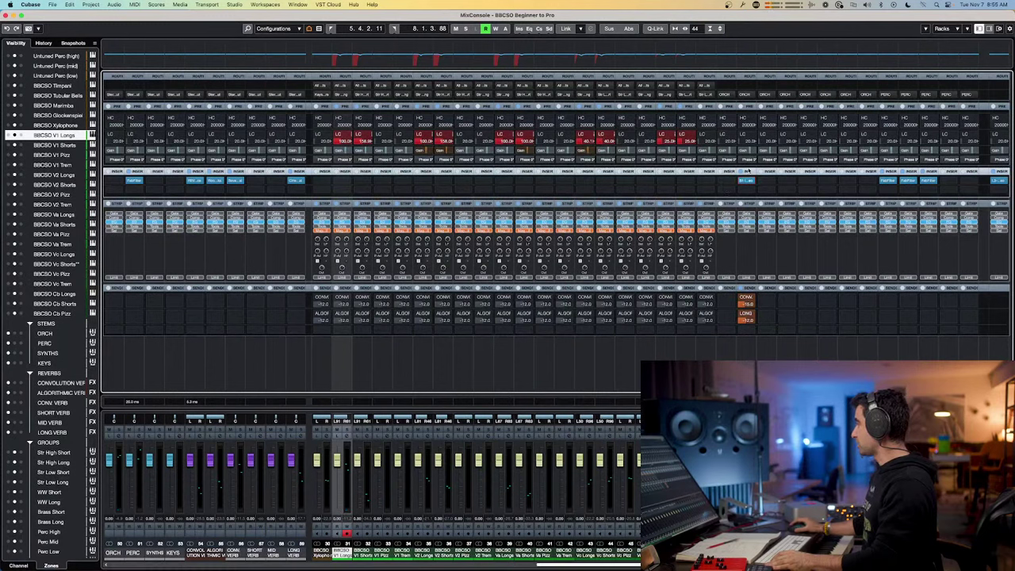
{"action": "mouse_move", "coordinate": [747, 181]}
{"action": "left_mouse_down"}
{"action": "mouse_move", "coordinate": [726, 180]}
{"action": "mouse_move", "coordinate": [766, 184]}
{"action": "left_mouse_up"}
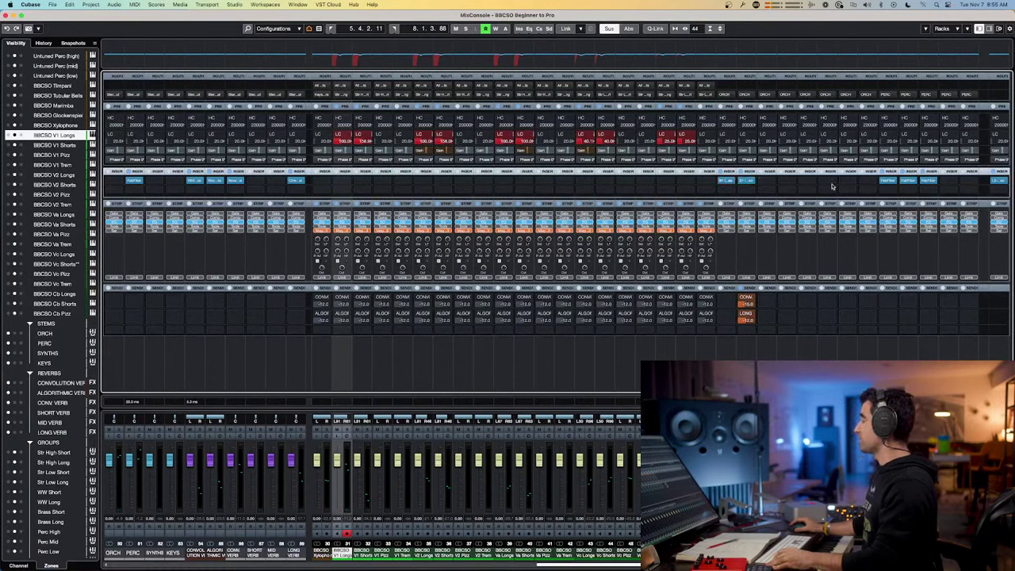
- Add Black Box Analog Design HG-2 to the second insert slot of Str High Short and load its Mix Bus 2 preset
{"action": "left_click", "coordinate": [731, 191]}
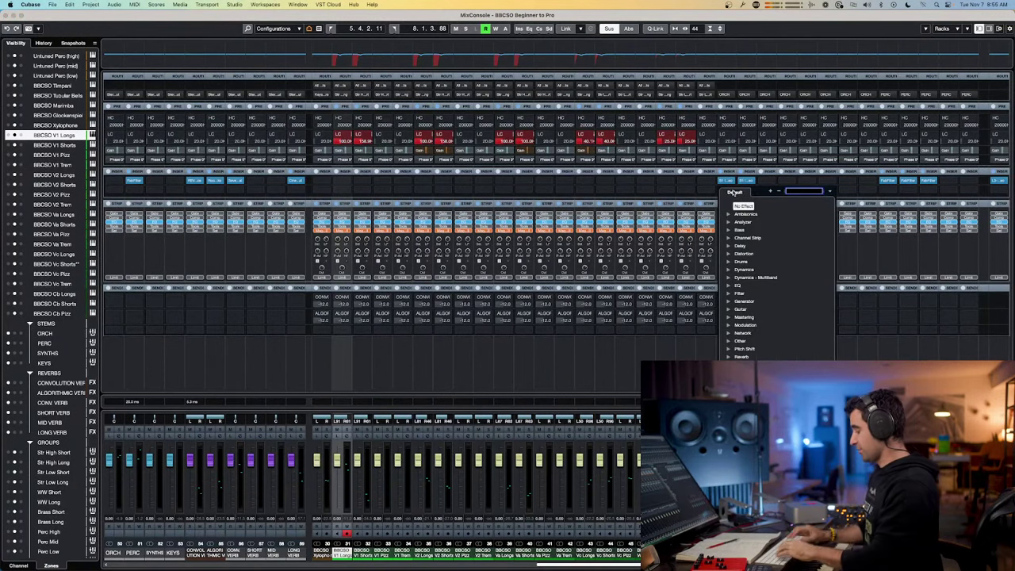
{"action": "type", "text": "bla"}
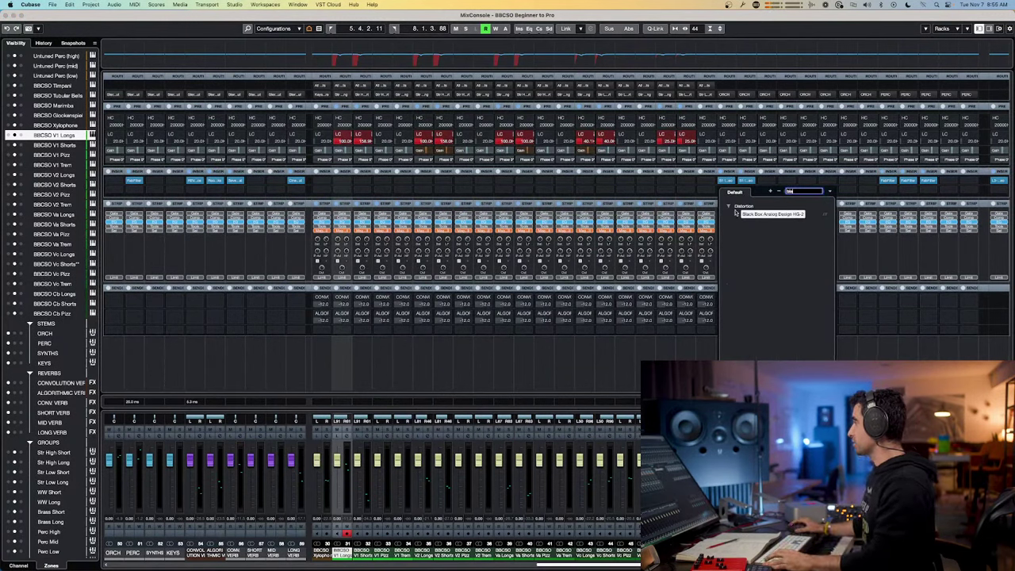
{"action": "key", "text": "Return"}
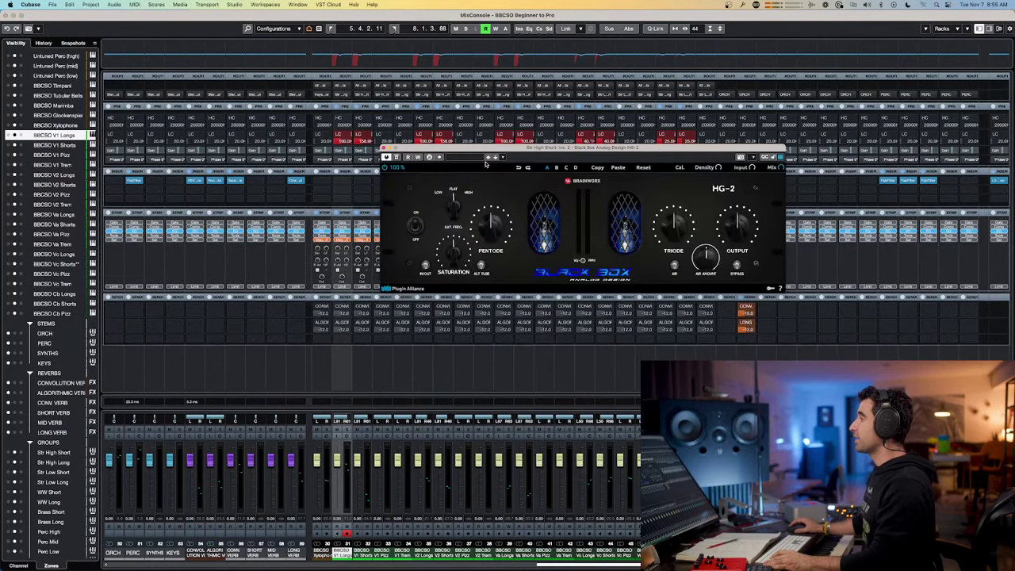
{"action": "left_click", "coordinate": [476, 159]}
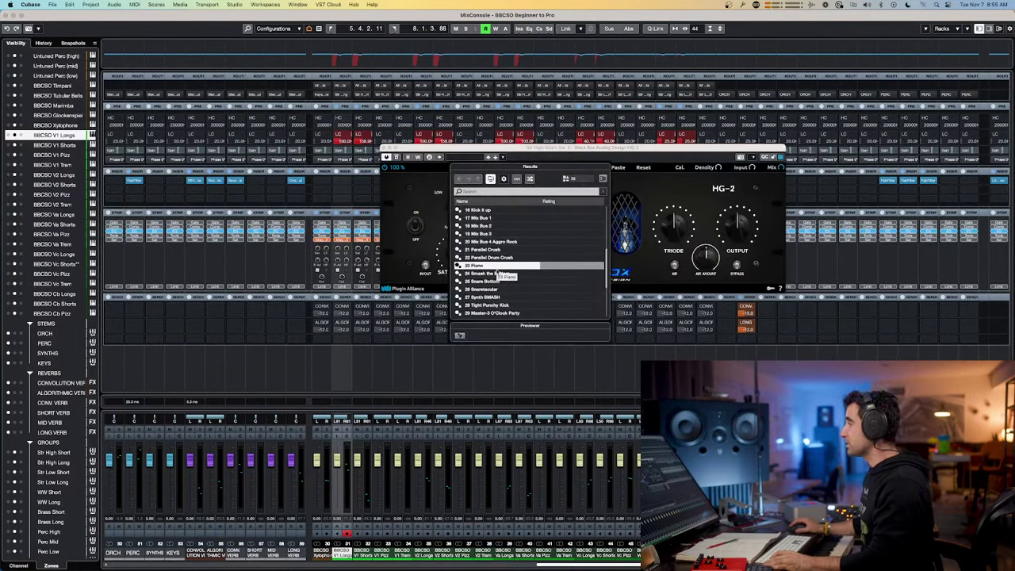
{"action": "left_click", "coordinate": [470, 226]}
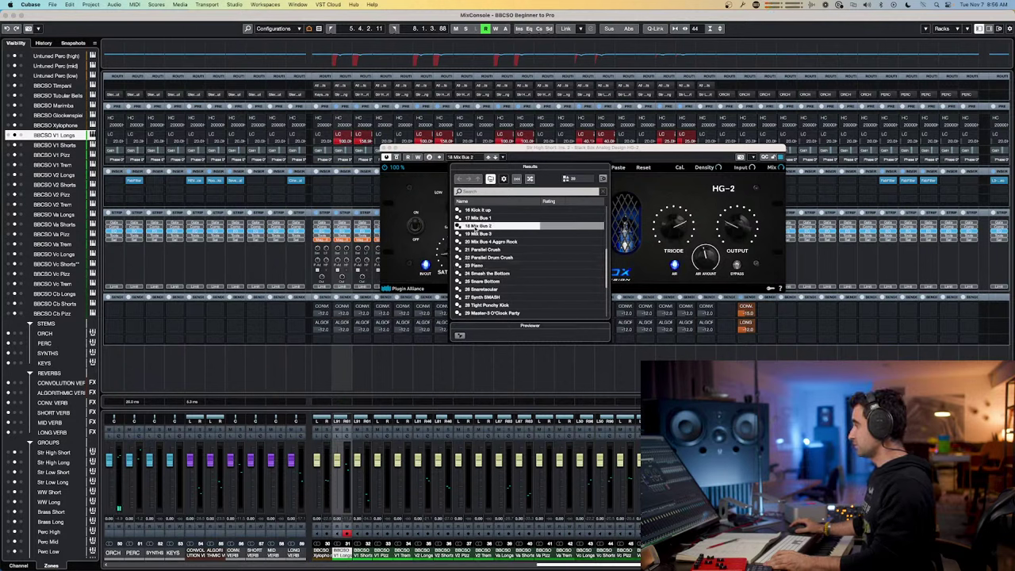
{"action": "left_click", "coordinate": [426, 185]}
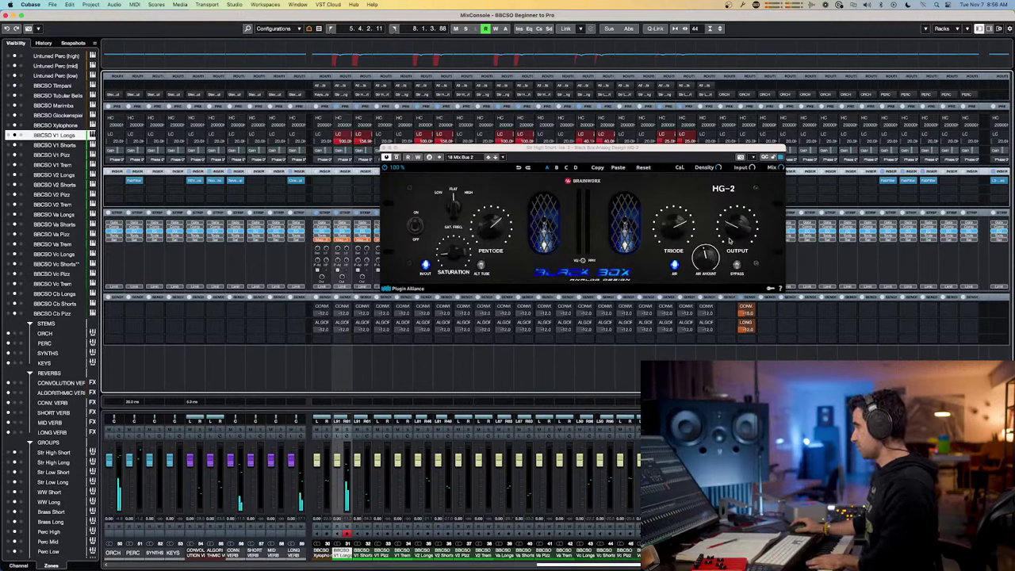
- Move the Black Box HG-2 from Str High Short to the second insert slot of Str High Long and open its window
{"action": "left_click", "coordinate": [583, 261]}
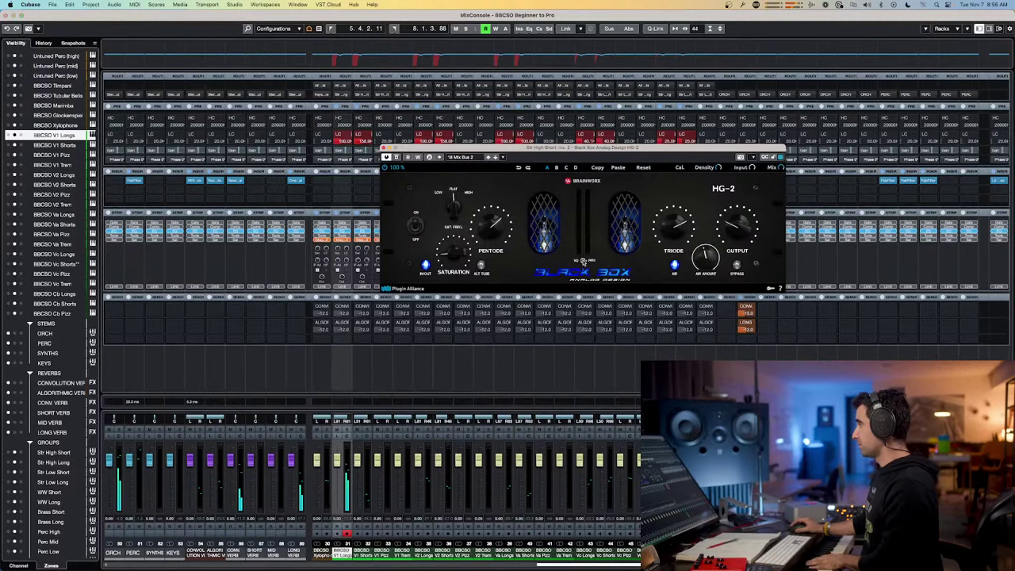
{"action": "left_click_drag", "start_coordinate": [554, 149], "coordinate": [316, 194]}
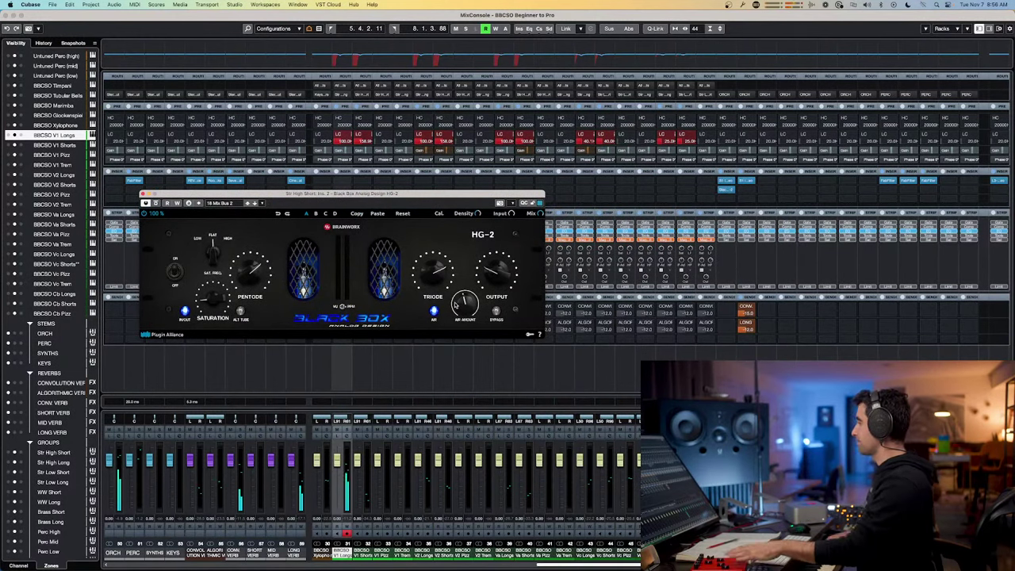
{"action": "left_click", "coordinate": [733, 191]}
{"action": "left_click", "coordinate": [745, 190]}
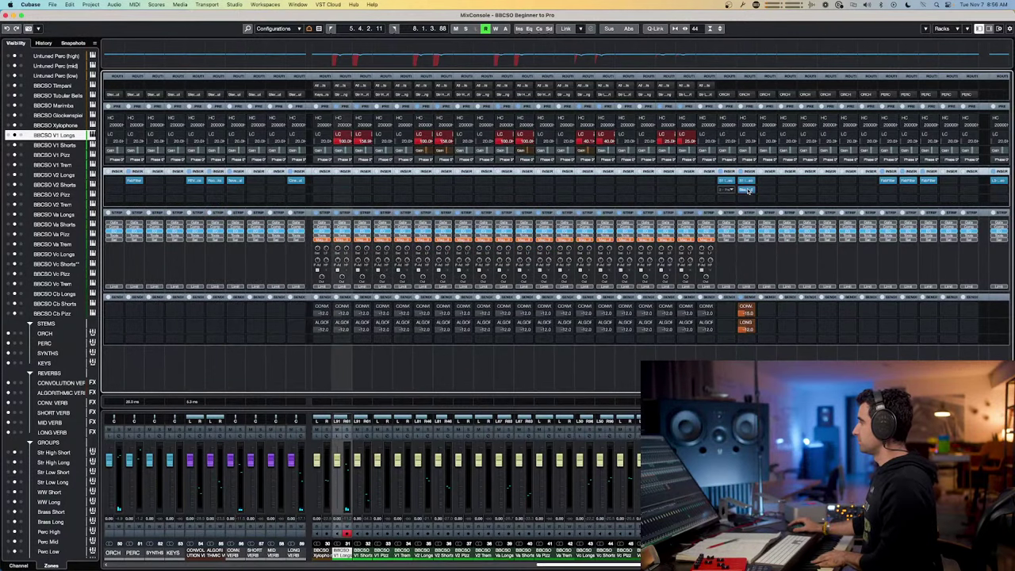
{"action": "left_click", "coordinate": [745, 190]}
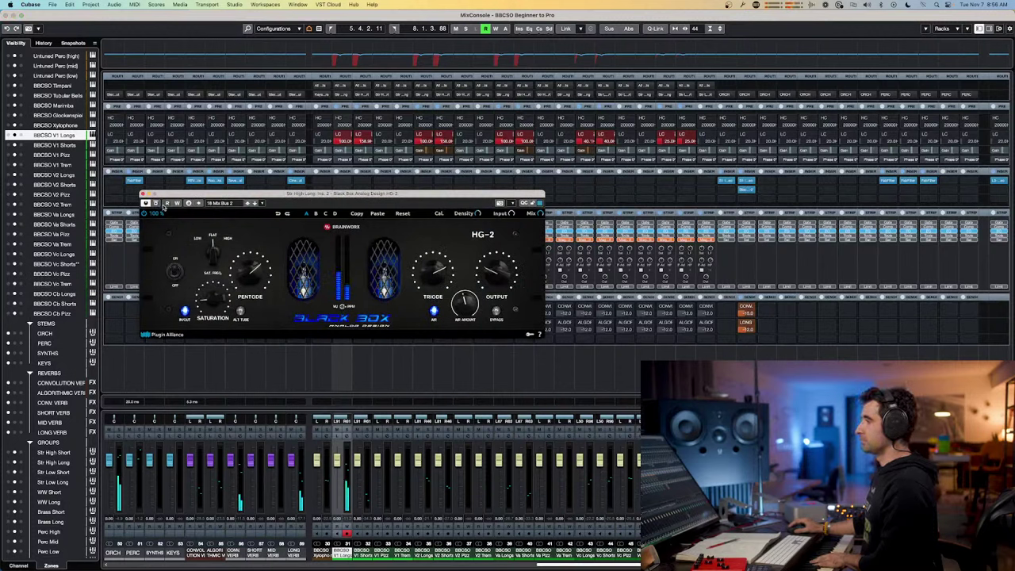
- Repeatedly bypass and reactivate the Black Box HG-2 on Str High Long while playing to compare the saturation
{"action": "left_click", "coordinate": [156, 203]}
{"action": "left_click", "coordinate": [156, 202]}
{"action": "left_click", "coordinate": [156, 203]}
{"action": "left_click", "coordinate": [156, 203]}
{"action": "left_click", "coordinate": [156, 203]}
{"action": "left_click", "coordinate": [156, 203]}
{"action": "left_click", "coordinate": [156, 203]}
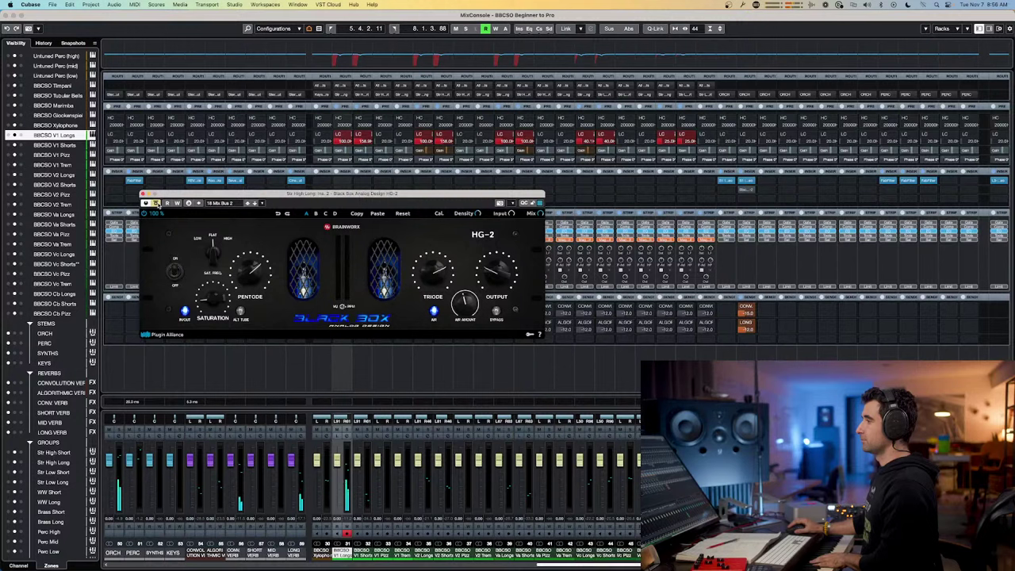
{"action": "left_click", "coordinate": [156, 202]}
{"action": "left_click", "coordinate": [156, 203]}
{"action": "left_click", "coordinate": [156, 202]}
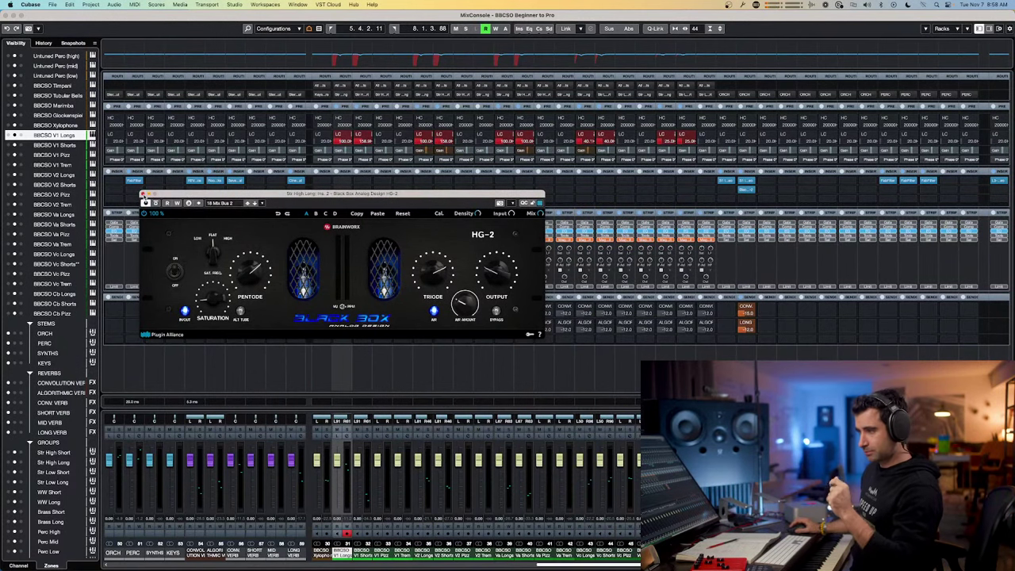
- Close the Black Box HG-2 window and deactivate the plug-in on Str High Long
{"action": "left_click", "coordinate": [142, 195]}
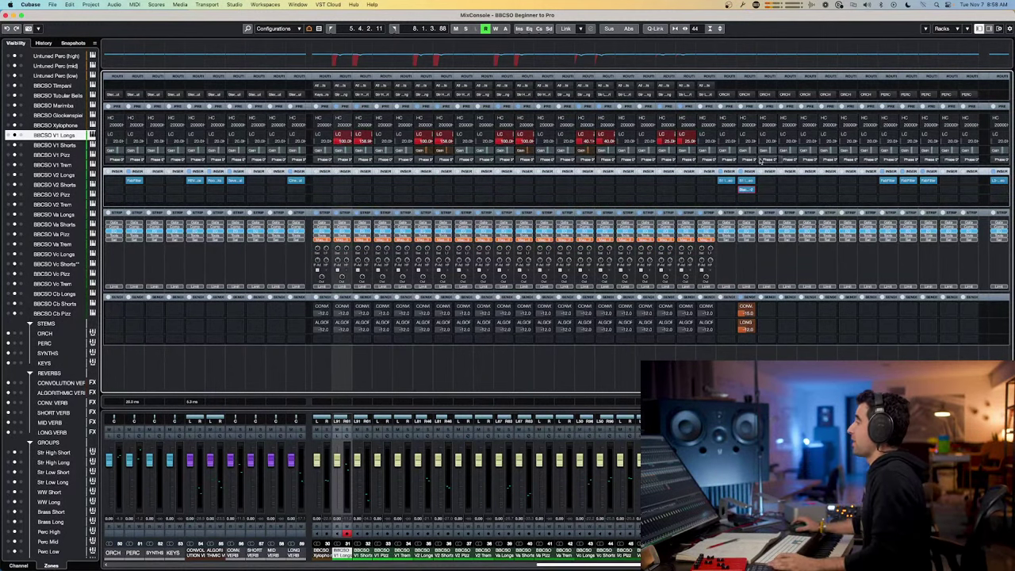
{"action": "left_click", "coordinate": [753, 190]}
{"action": "key", "text": "Escape"}
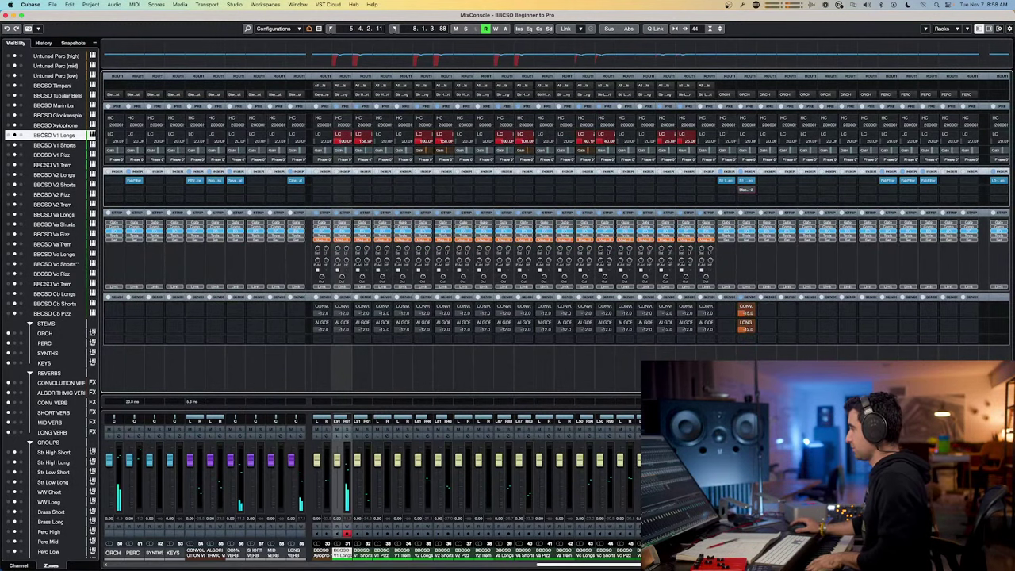
- Open the channel settings of the Str High Long group and show its equalizer curve
{"action": "left_click", "coordinate": [56, 462]}
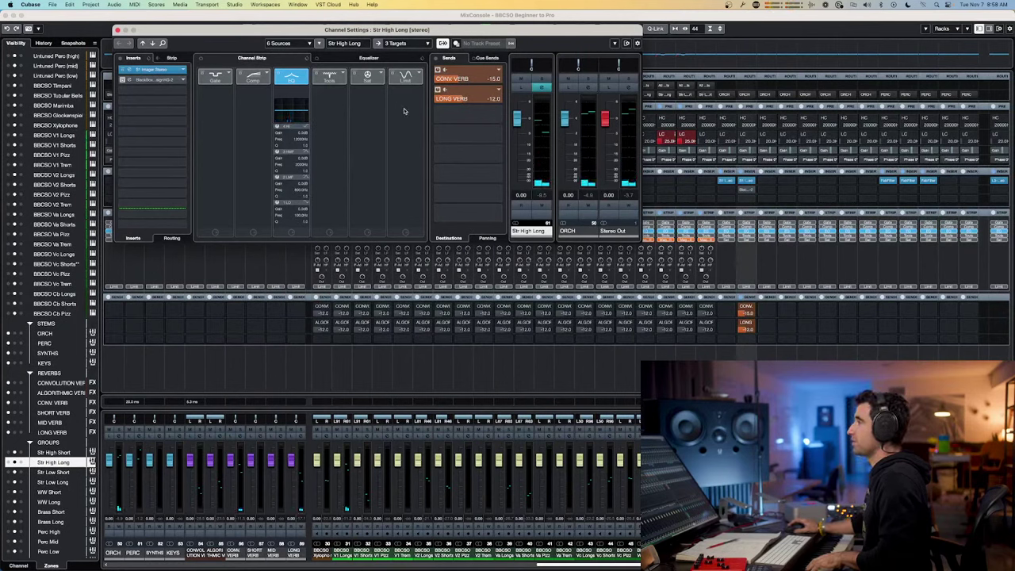
{"action": "left_click", "coordinate": [291, 76]}
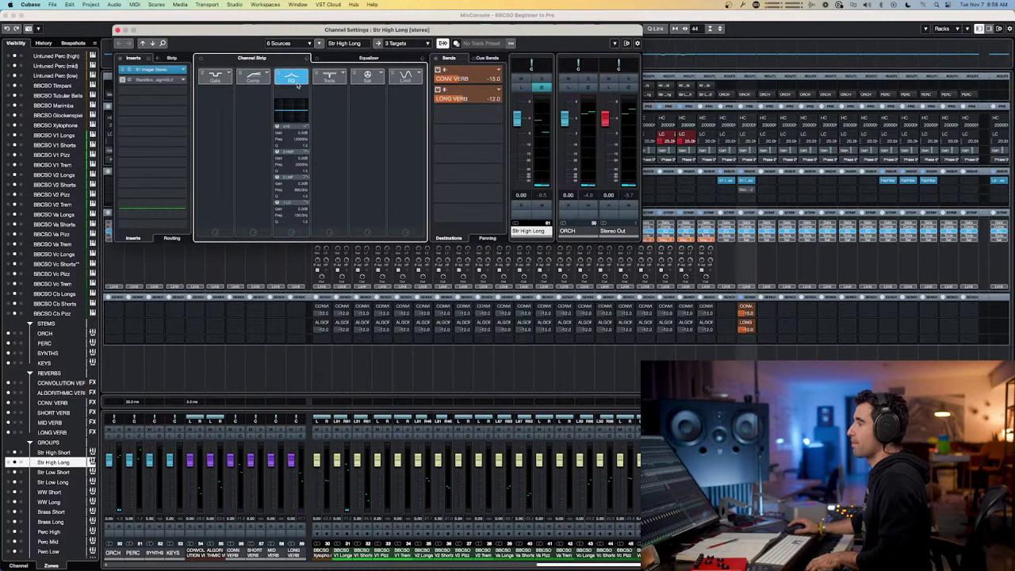
{"action": "left_click", "coordinate": [350, 61]}
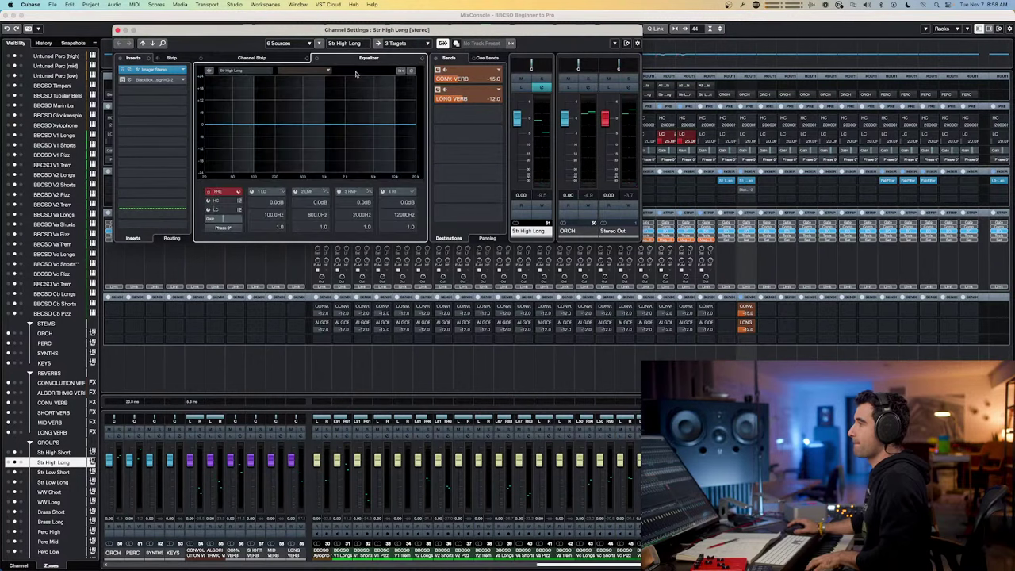
- Close the Slack routing diagram, the mixer and the channel settings to return to the project window
{"action": "key", "text": "super+Tab"}
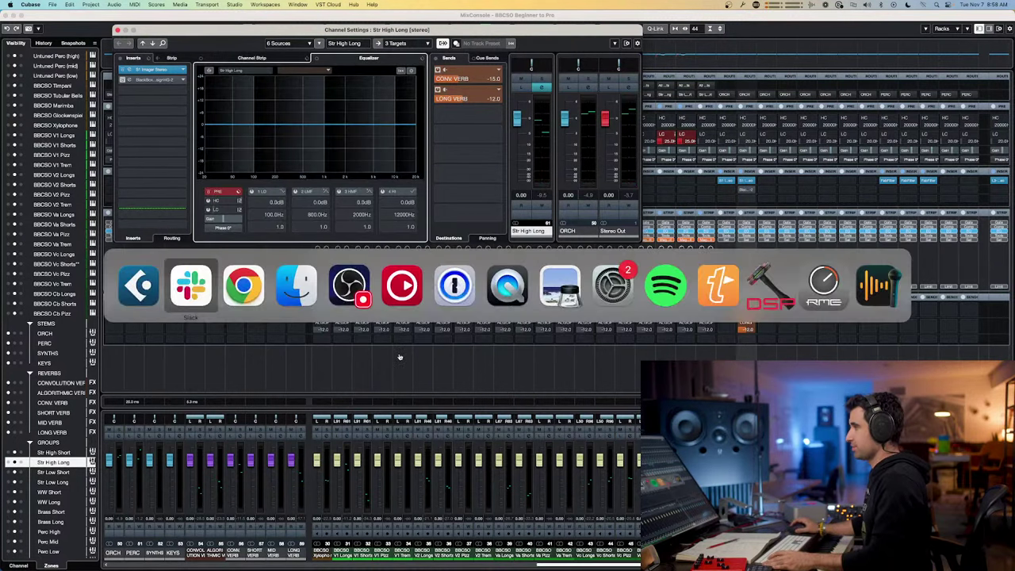
{"action": "key", "text": "Escape"}
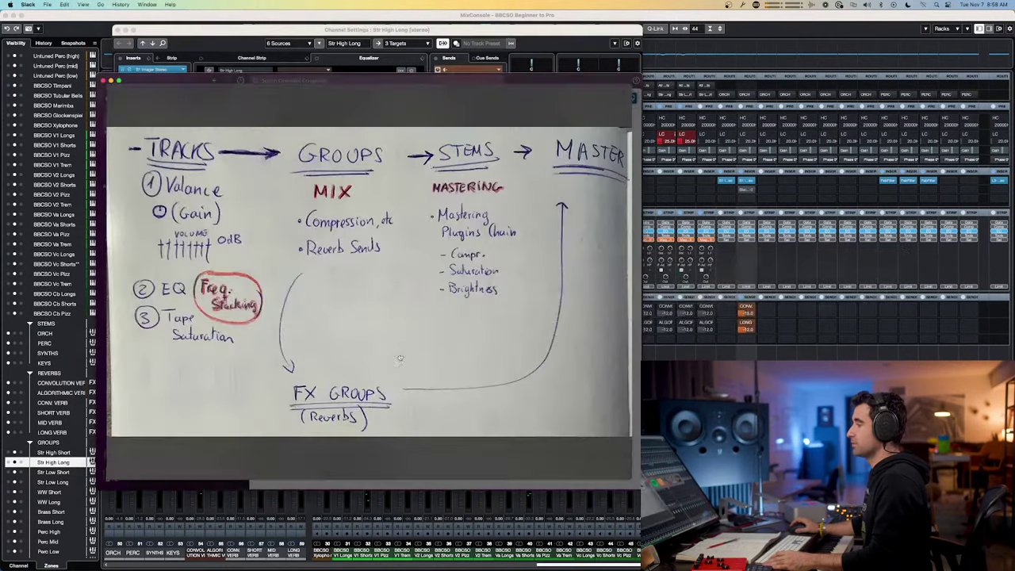
{"action": "key", "text": "super+w"}
{"action": "key", "text": "super+w"}
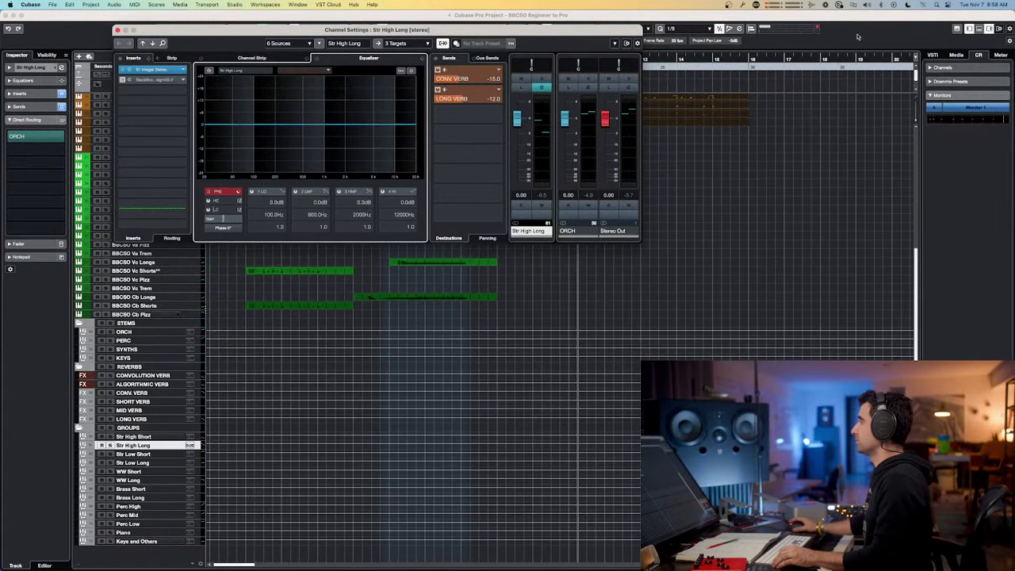
{"action": "key", "text": "super+w"}
- Select the BBCSO V1 Longs track and record a sustained note on it from about bar 18
{"action": "key", "text": "space"}
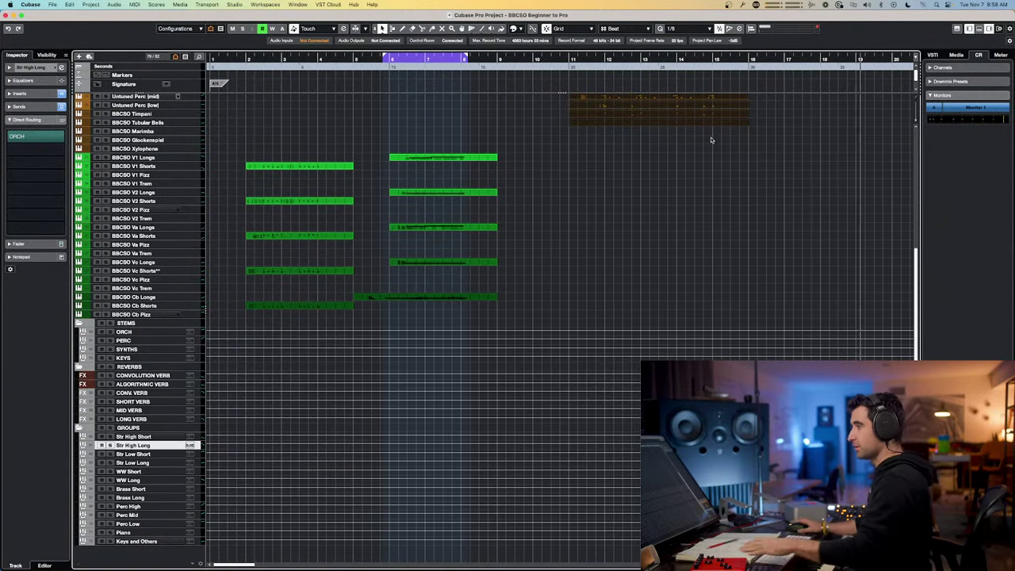
{"action": "key", "text": "space"}
{"action": "scroll", "coordinate": [137, 179], "scroll_direction": "up", "scroll_amount": 5}
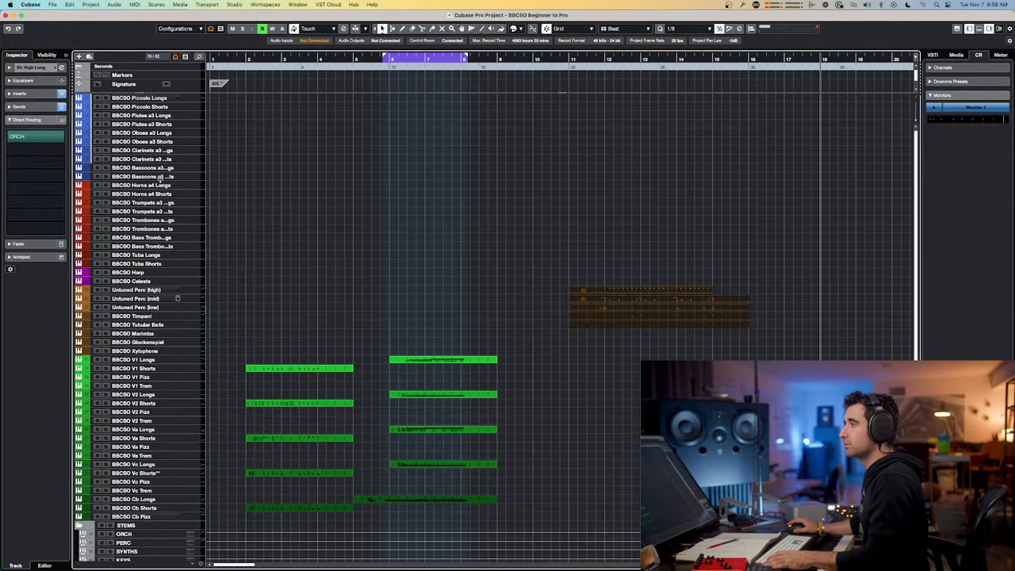
{"action": "left_click", "coordinate": [146, 361]}
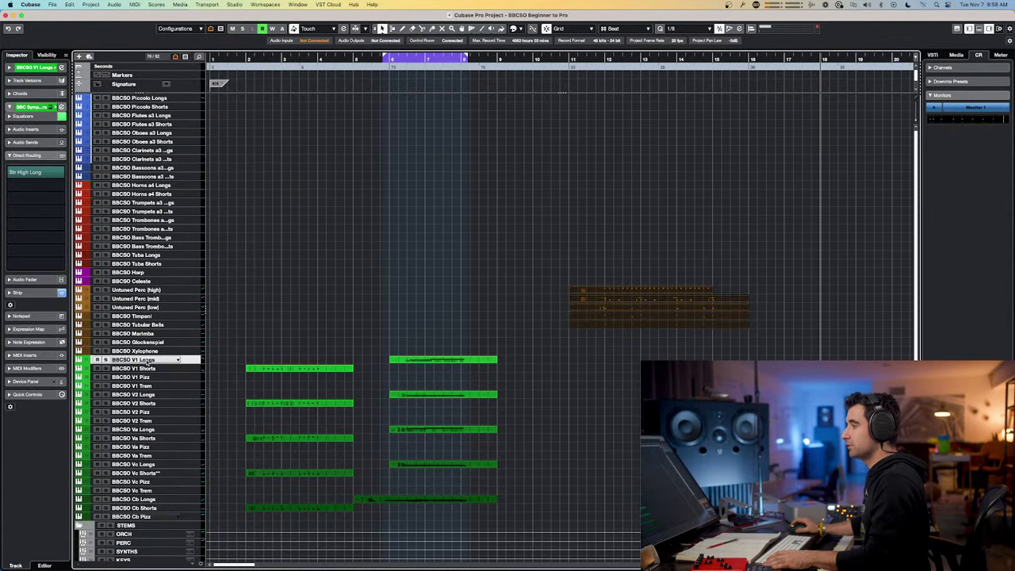
{"action": "key", "text": "space"}
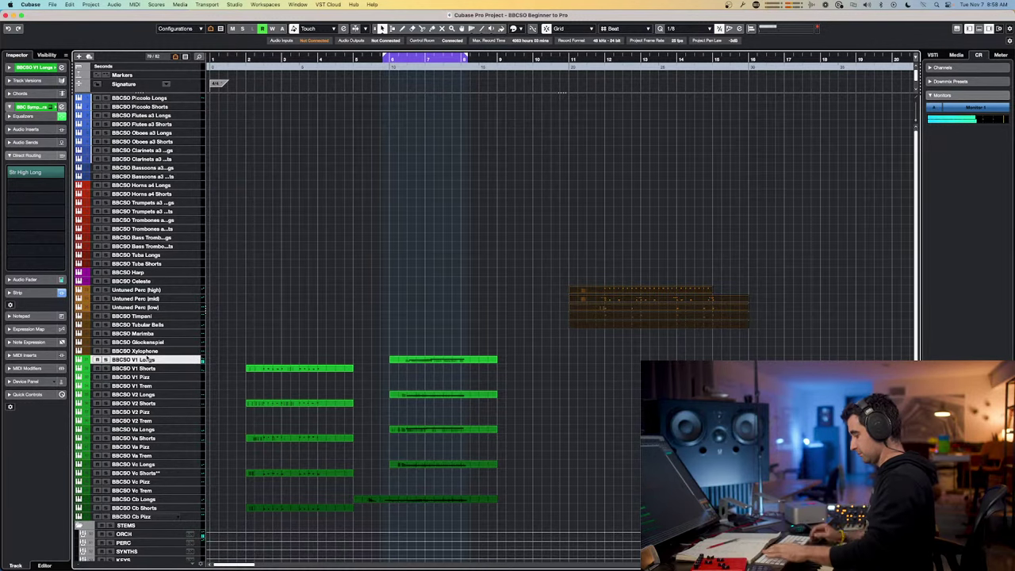
- Inspect the recorded BBCSO V1 Longs note and its modulation and expression curves in the Key Editor
{"action": "key", "text": "h"}
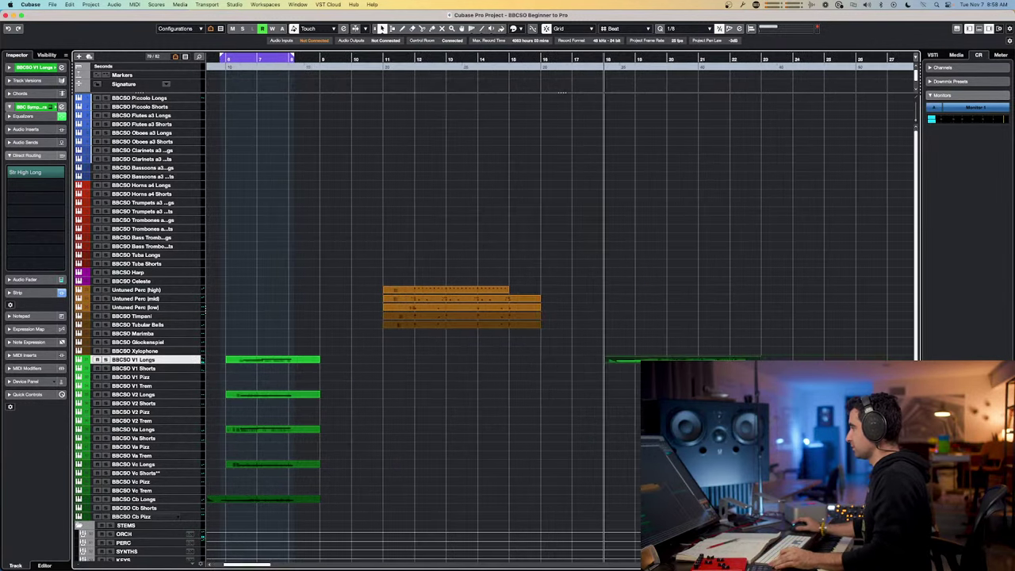
{"action": "double_click", "coordinate": [638, 361]}
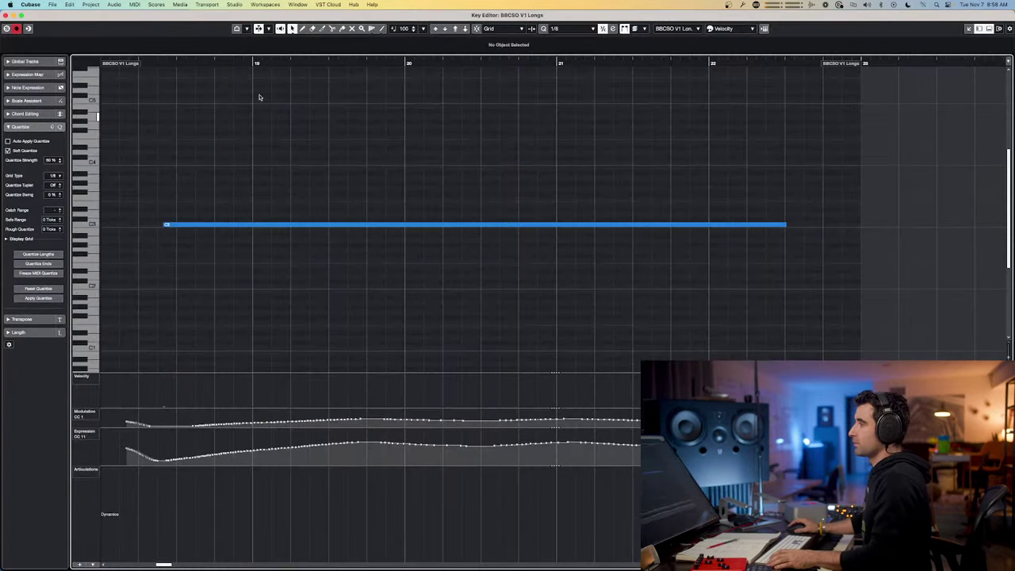
{"action": "key", "text": "Escape"}
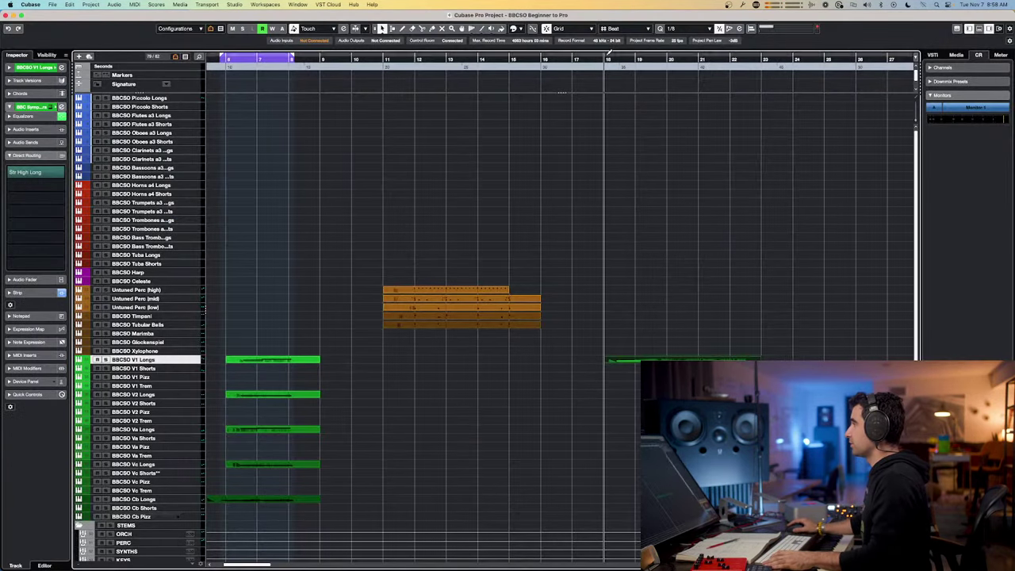
- Set the cycle range around the recorded note, from about 18.2 to 22.3, and start looped playback
{"action": "left_click_drag", "start_coordinate": [613, 59], "coordinate": [745, 58]}
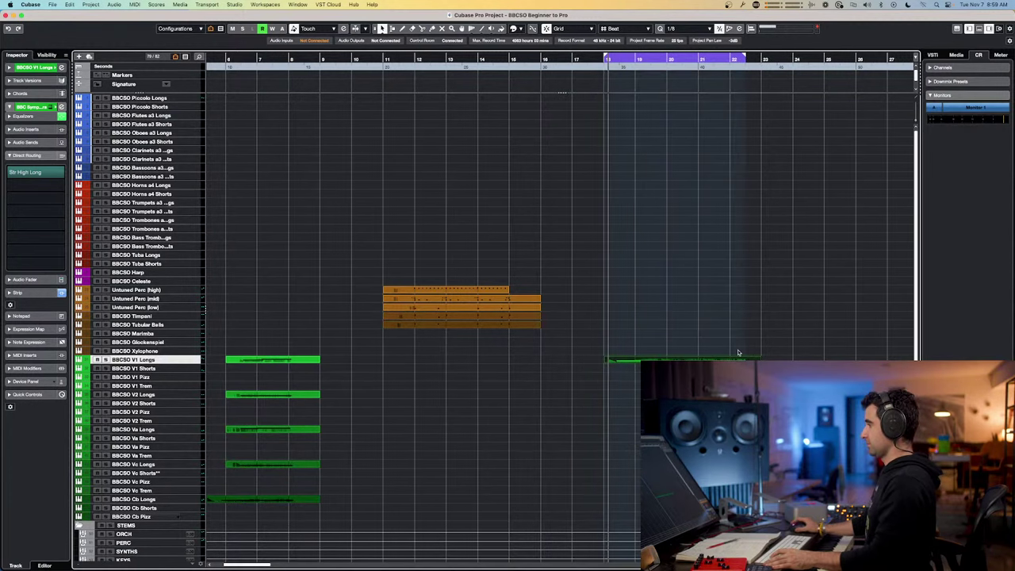
{"action": "key", "text": "h"}
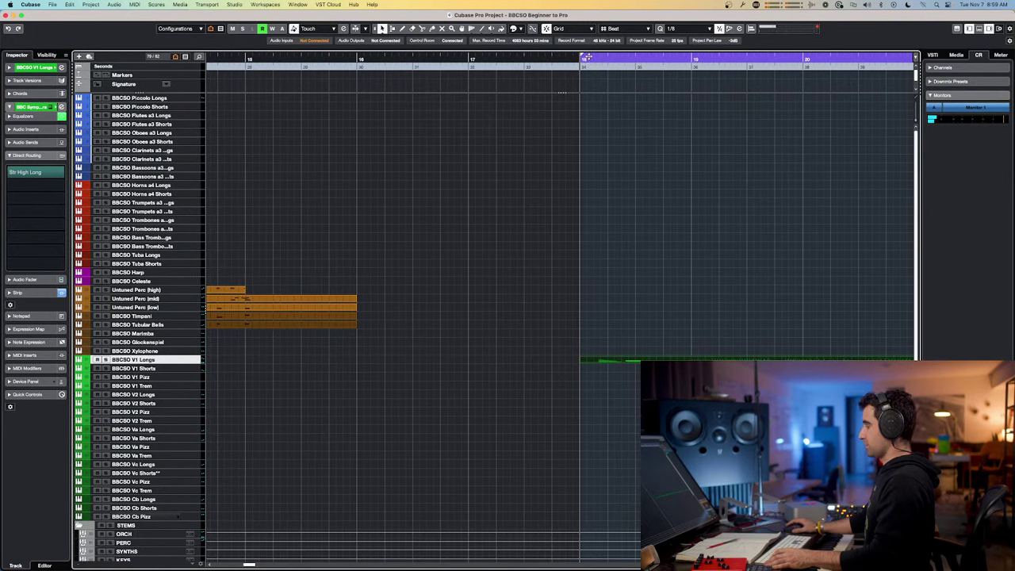
{"action": "left_click_drag", "start_coordinate": [587, 57], "coordinate": [616, 58]}
{"action": "scroll", "coordinate": [672, 267], "scroll_direction": "right", "scroll_amount": 10}
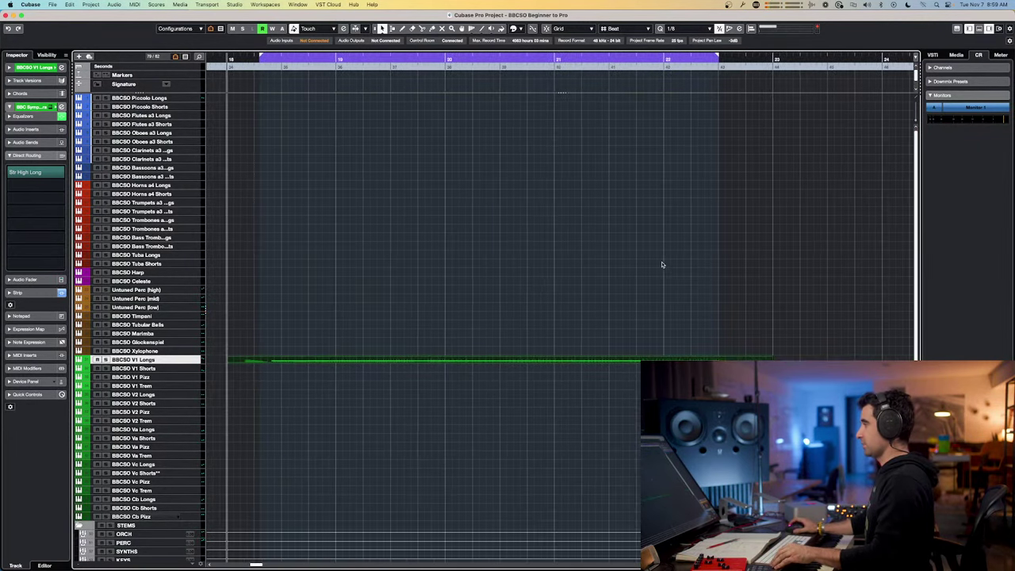
{"action": "key", "text": "space"}
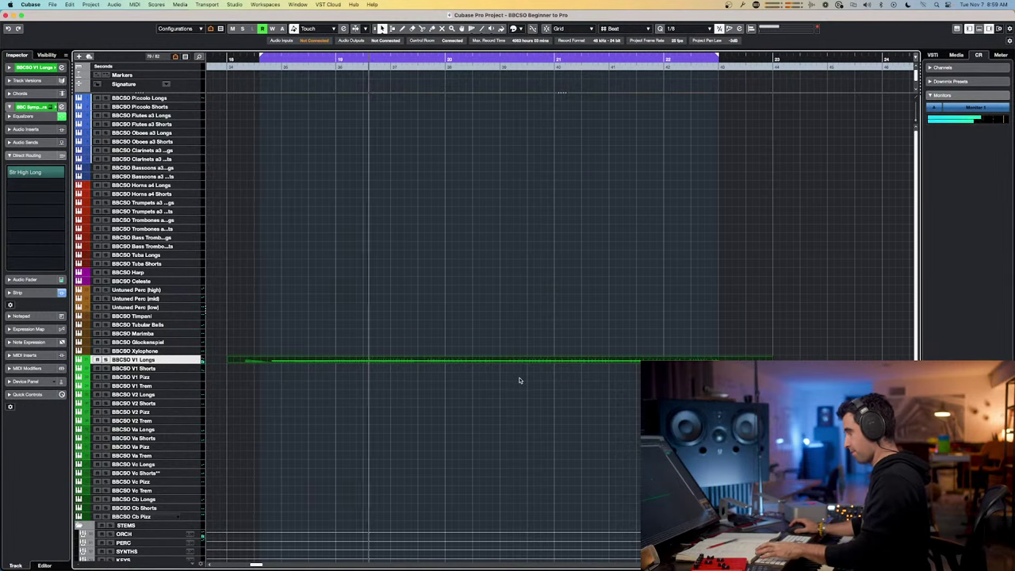
- Boost the high EQ band of Str High Long by 3.0 dB at about 2900 Hz and bypass the equalizer for comparison
{"action": "key", "text": "F3"}
{"action": "scroll", "coordinate": [507, 237], "scroll_direction": "left", "scroll_amount": 2}
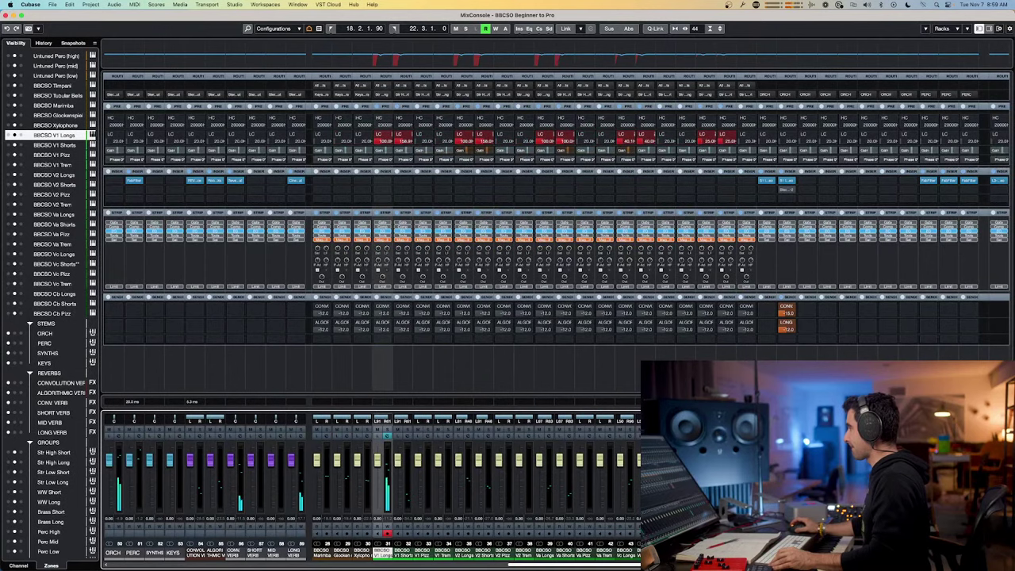
{"action": "left_click", "coordinate": [53, 462]}
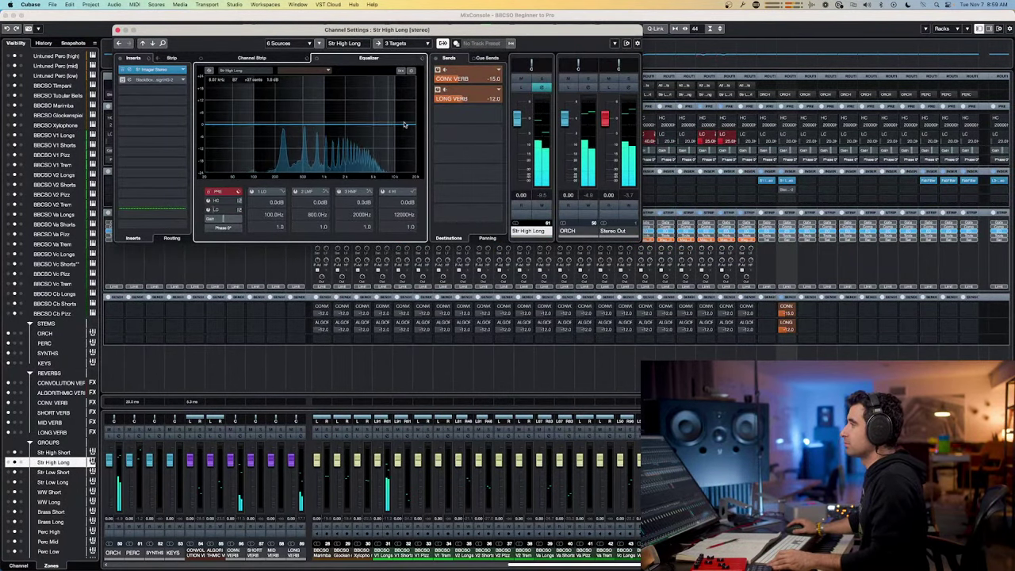
{"action": "left_click_drag", "start_coordinate": [394, 127], "coordinate": [357, 118]}
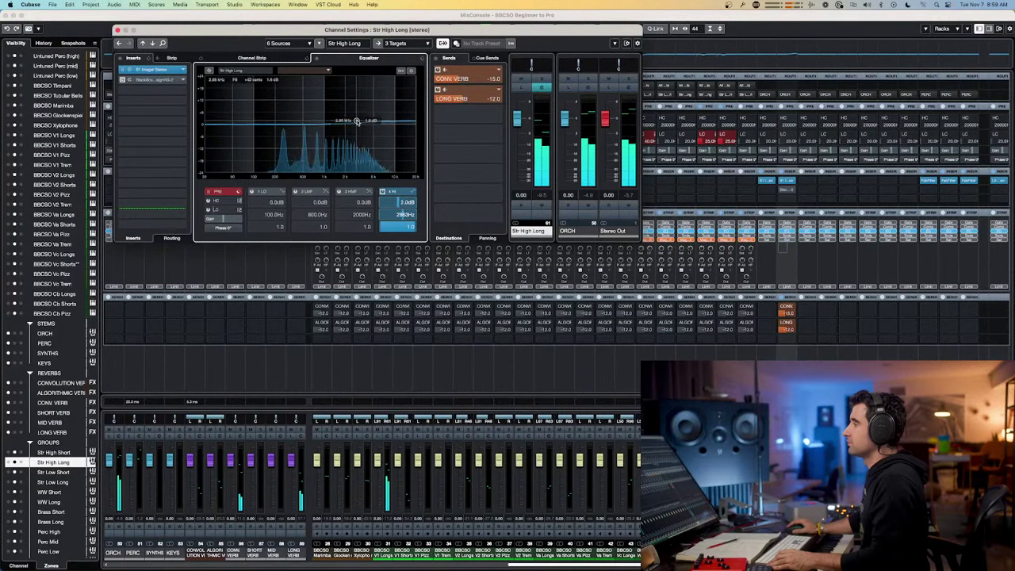
{"action": "left_click", "coordinate": [316, 59]}
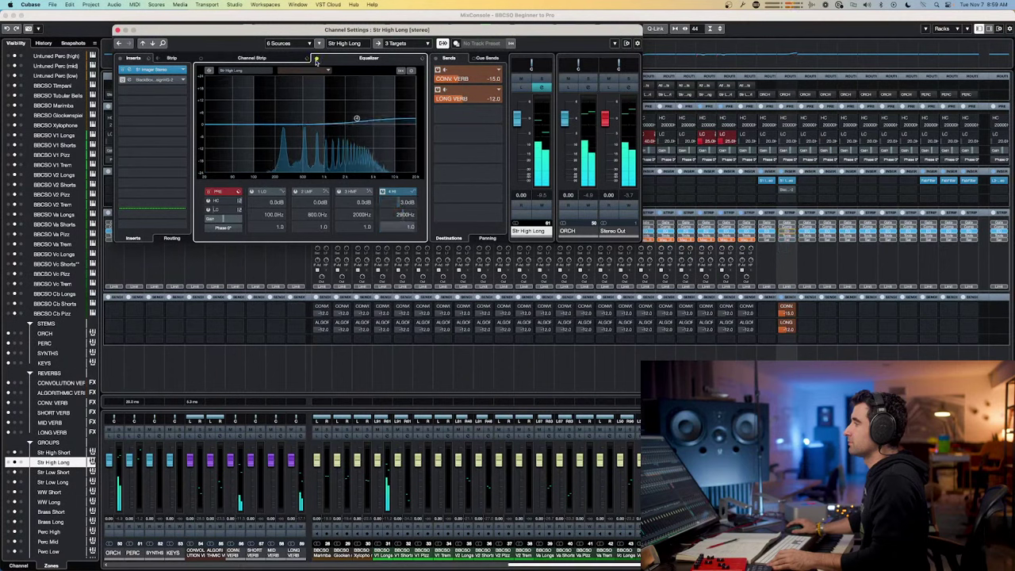
- Compare Str High Long with and without its equalizer by toggling the EQ bypass repeatedly during playback
{"action": "left_click", "coordinate": [316, 58]}
{"action": "left_click", "coordinate": [316, 59]}
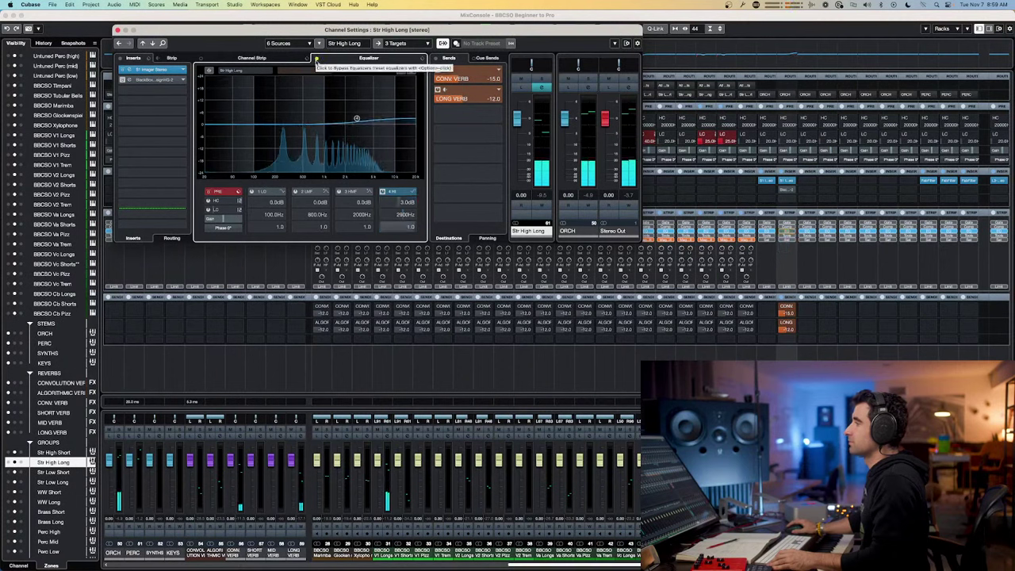
{"action": "left_click", "coordinate": [316, 60]}
{"action": "left_click", "coordinate": [316, 59]}
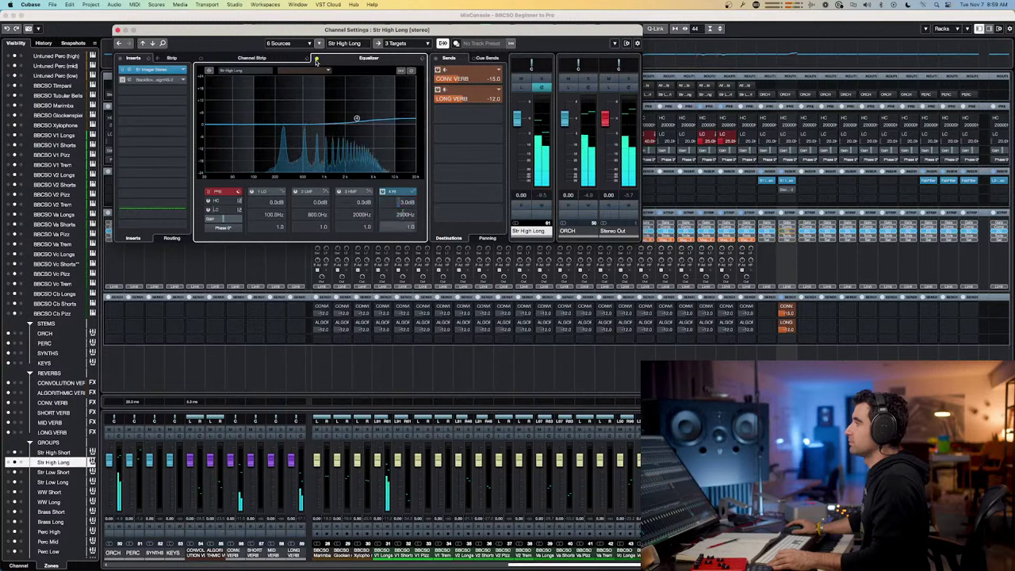
{"action": "left_click", "coordinate": [317, 59]}
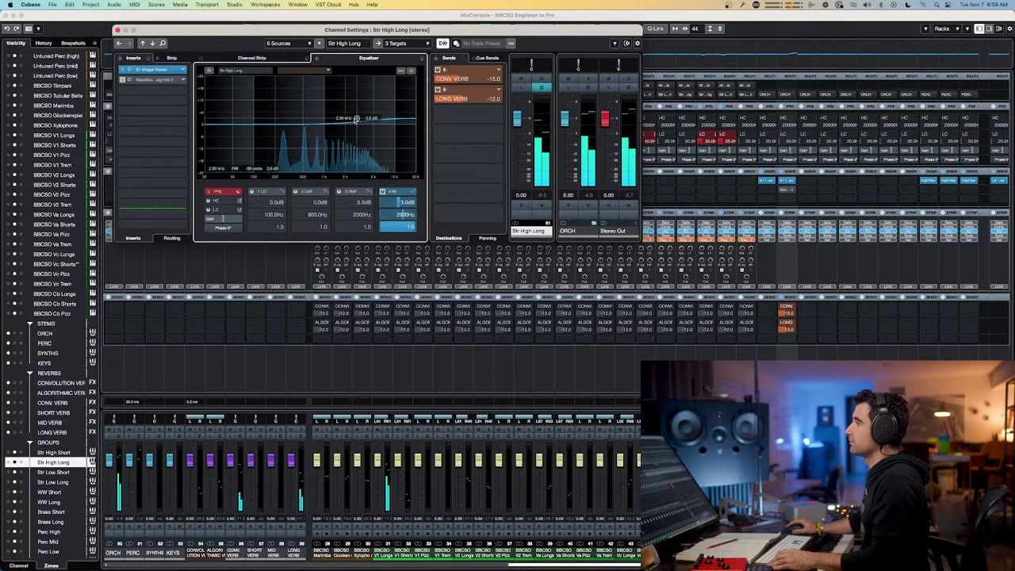
- On Str High Long, shift the high EQ band to about 3710 Hz and boost the high-mid band by 1.0 dB at about 3388 Hz
{"action": "mouse_move", "coordinate": [356, 118]}
{"action": "left_mouse_down"}
{"action": "mouse_move", "coordinate": [364, 121]}
{"action": "mouse_move", "coordinate": [348, 123]}
{"action": "mouse_move", "coordinate": [362, 119]}
{"action": "left_mouse_up"}
{"action": "left_click", "coordinate": [317, 60]}
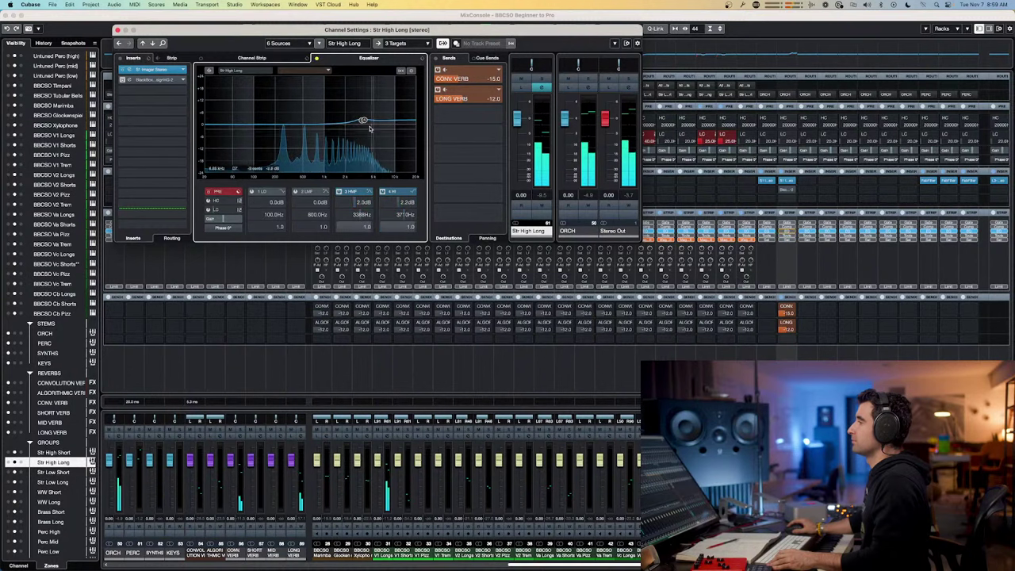
{"action": "left_click", "coordinate": [363, 202]}
{"action": "type", "text": "1"}
{"action": "key", "text": "Return"}
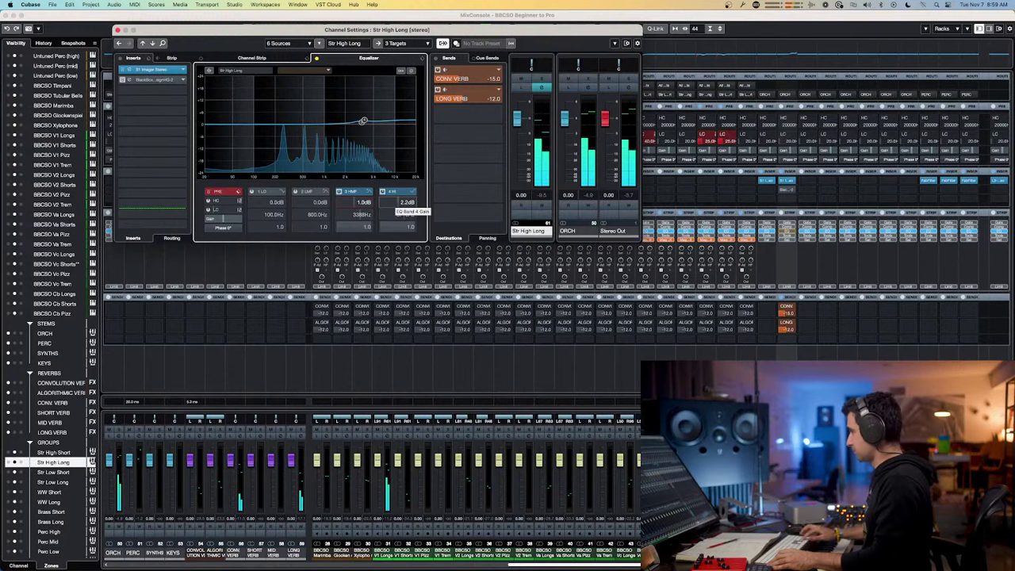
- Set the high EQ band's gain to 2.0 dB, bypass the equalizer for comparison and close the Str High Long channel settings
{"action": "left_click", "coordinate": [406, 202]}
{"action": "type", "text": "2"}
{"action": "key", "text": "Return"}
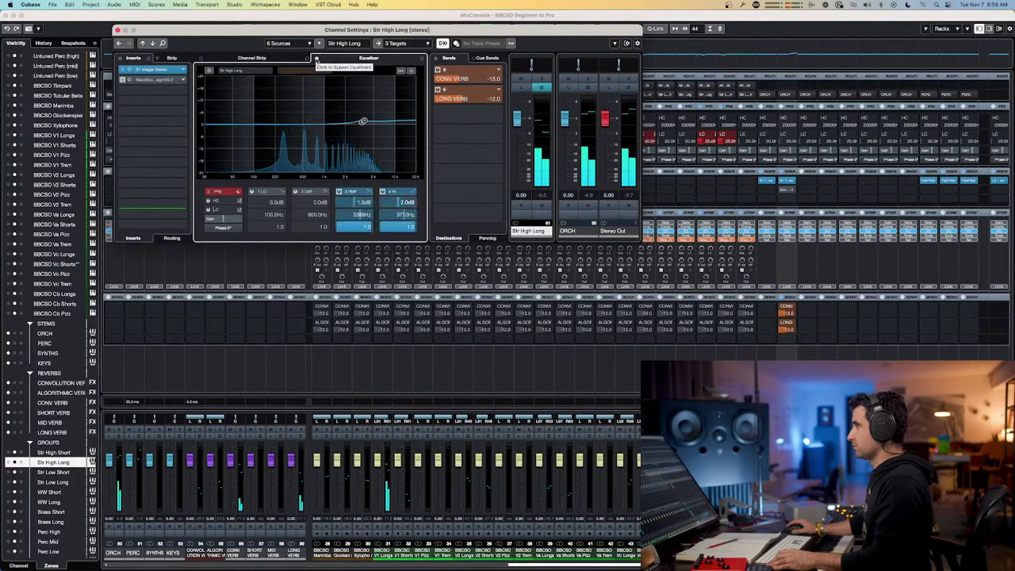
{"action": "left_click", "coordinate": [316, 60]}
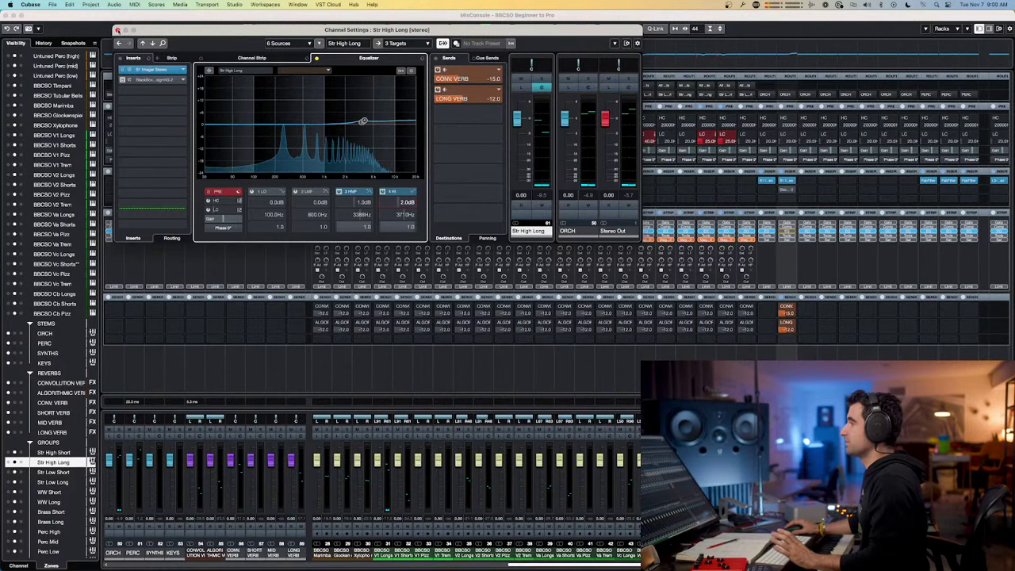
{"action": "left_click", "coordinate": [117, 29]}
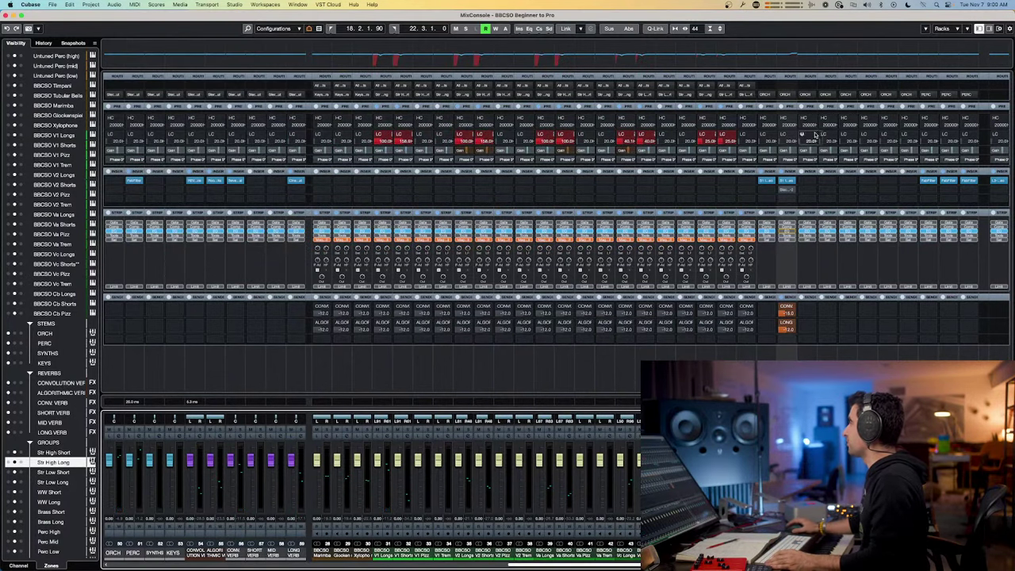
- Copy the EQ setting of Str High Long and paste it onto the Str Low Short, Str Low Long and Str High Short groups
{"action": "right_click", "coordinate": [785, 60]}
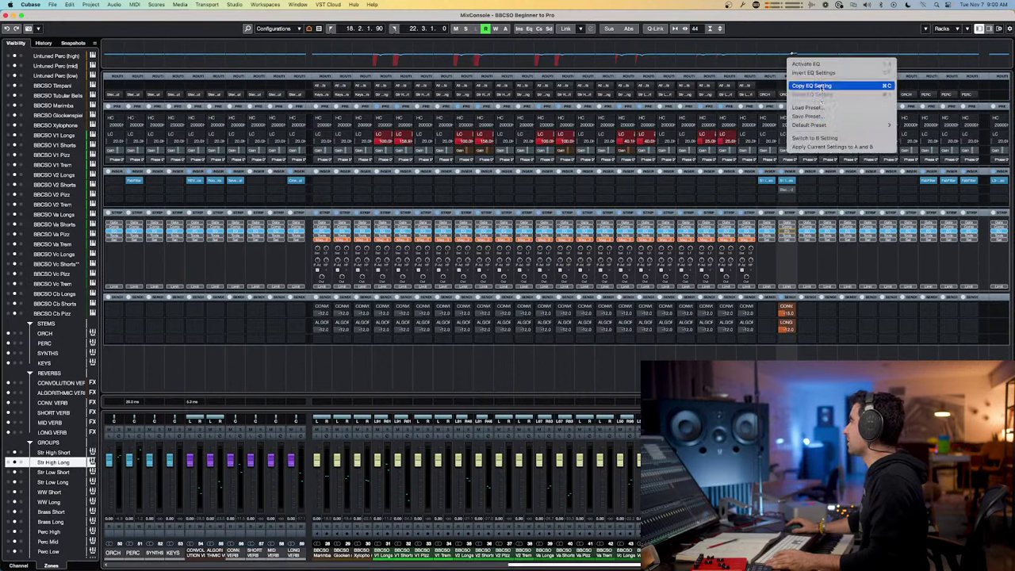
{"action": "left_click", "coordinate": [812, 85]}
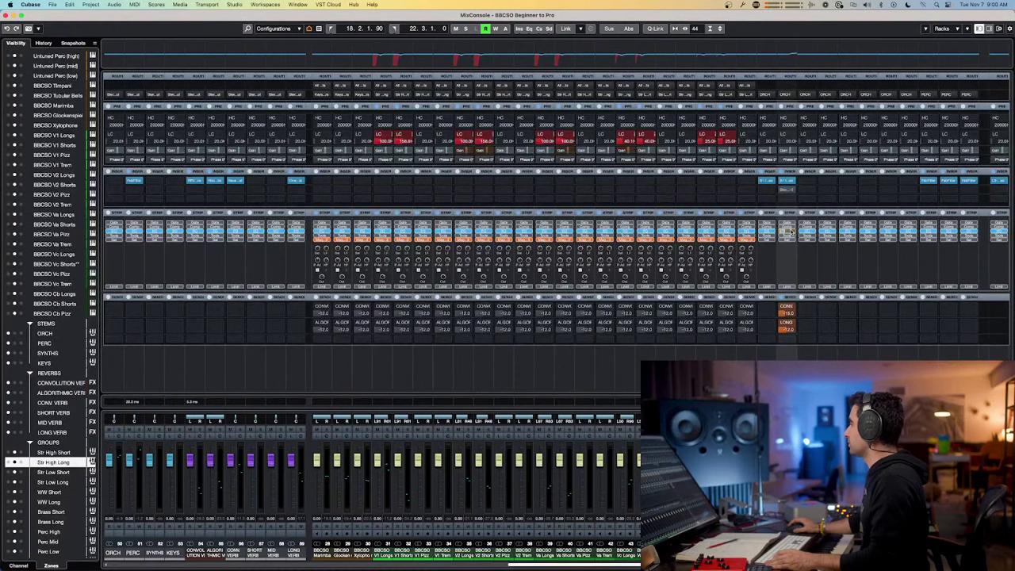
{"action": "right_click", "coordinate": [790, 64]}
{"action": "left_click", "coordinate": [808, 96]}
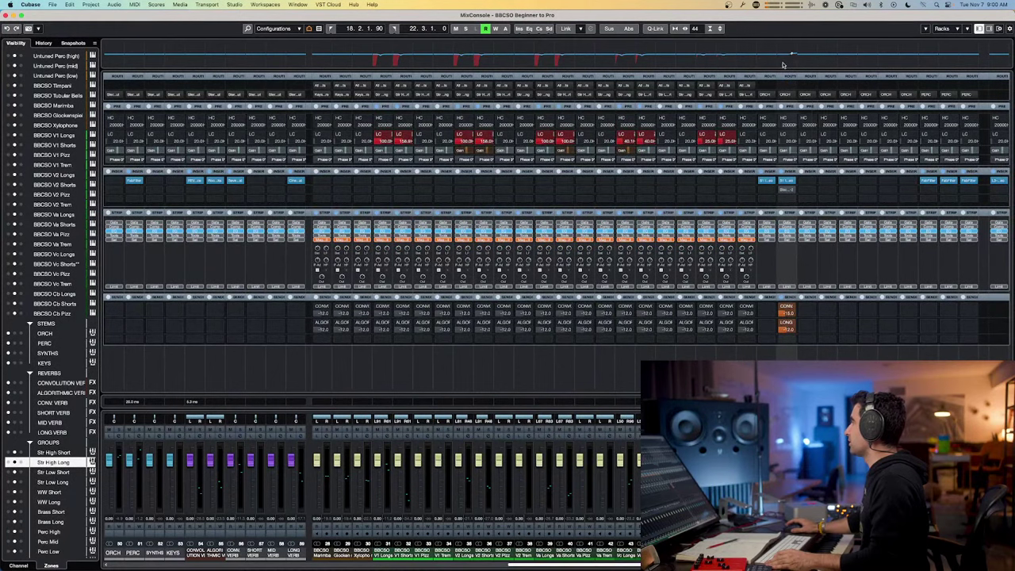
{"action": "right_click", "coordinate": [789, 63]}
{"action": "left_click", "coordinate": [808, 97]}
{"action": "right_click", "coordinate": [813, 64]}
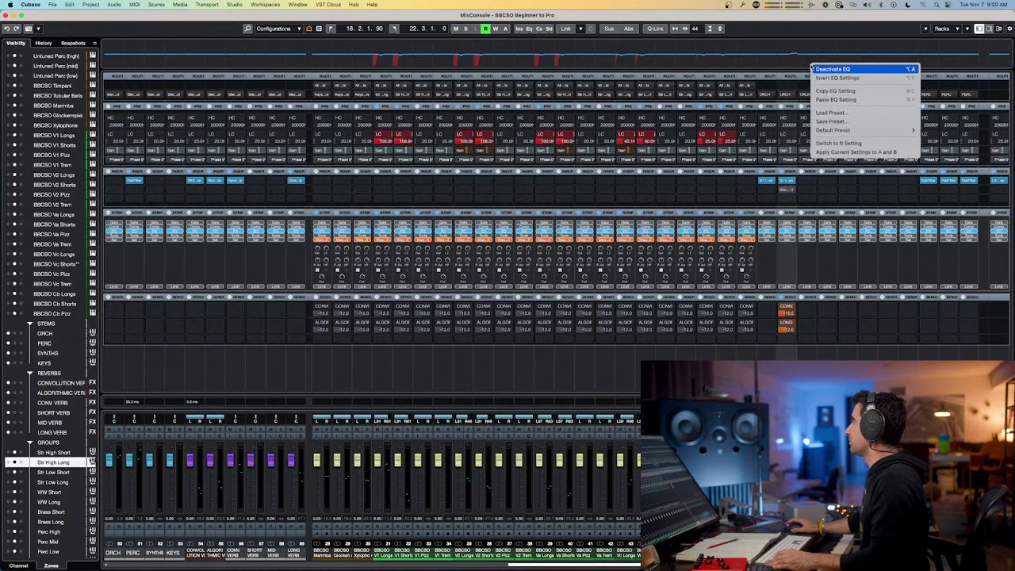
{"action": "left_click", "coordinate": [836, 99]}
{"action": "right_click", "coordinate": [828, 63]}
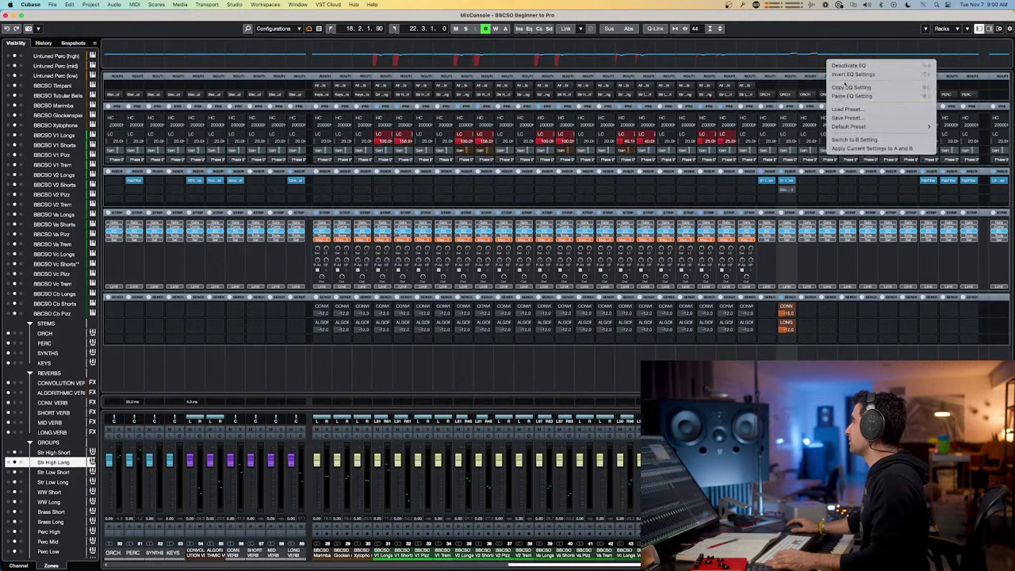
{"action": "left_click", "coordinate": [846, 96]}
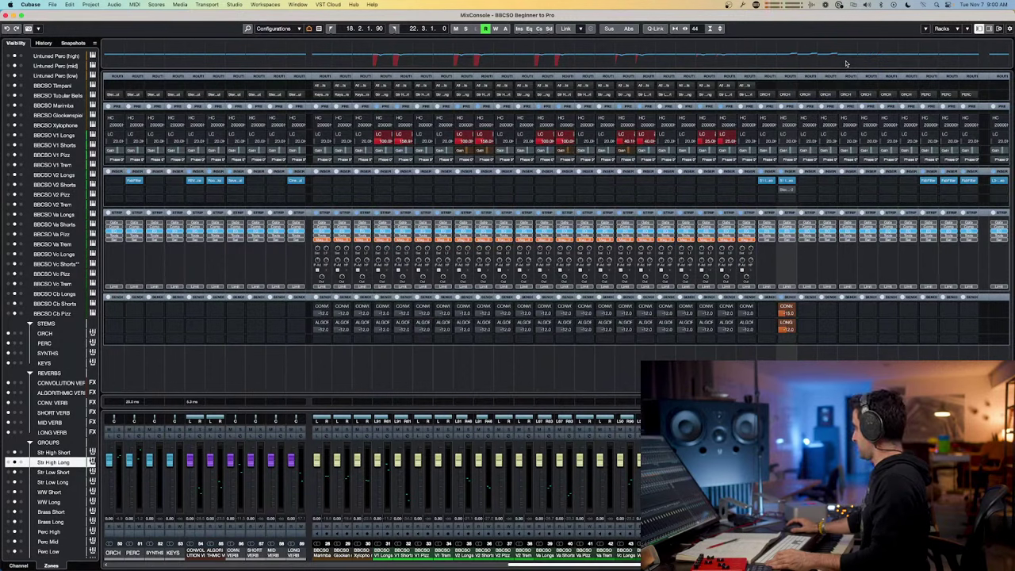
{"action": "right_click", "coordinate": [767, 62]}
{"action": "left_click", "coordinate": [788, 95]}
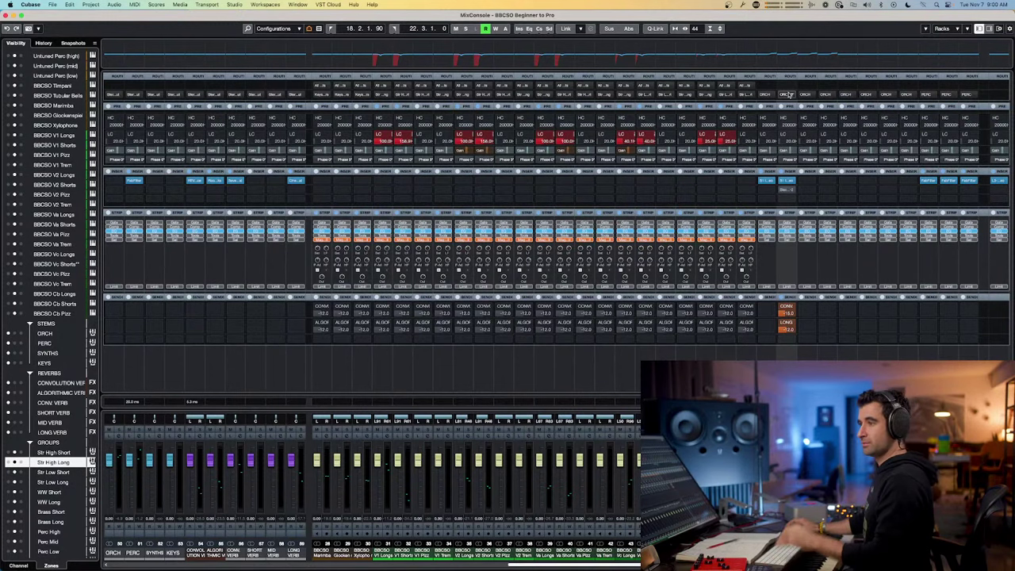
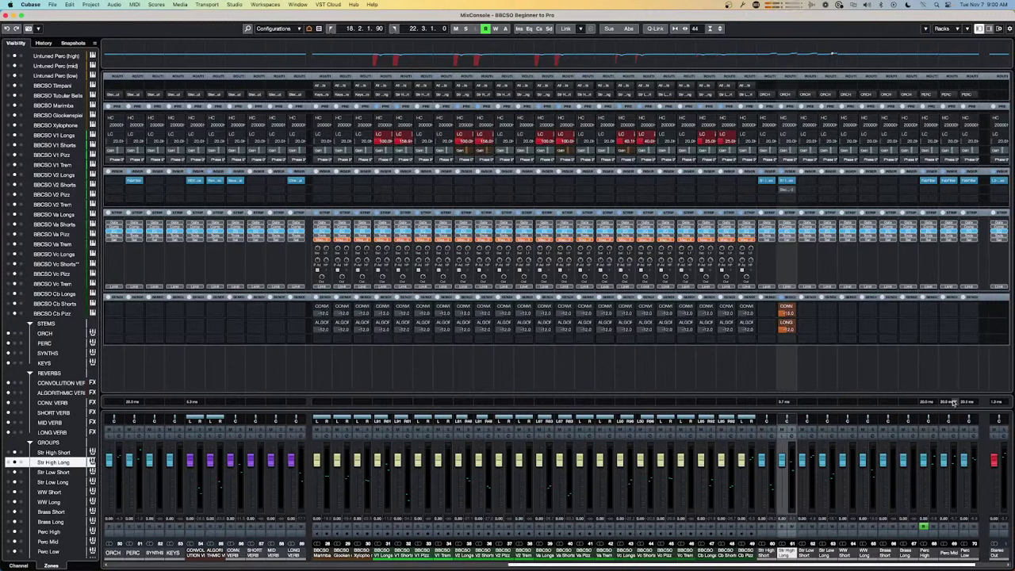
- Turn off Lookahead in the FabFilter Pro-MB insert on the Perc High group and check the channel latency
{"action": "left_click", "coordinate": [929, 182]}
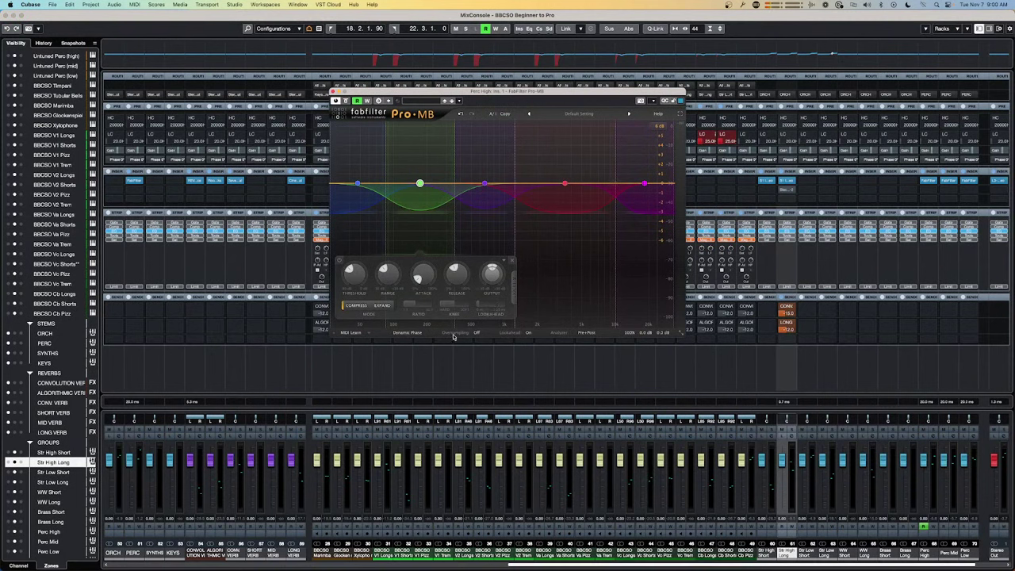
{"action": "left_click", "coordinate": [533, 333]}
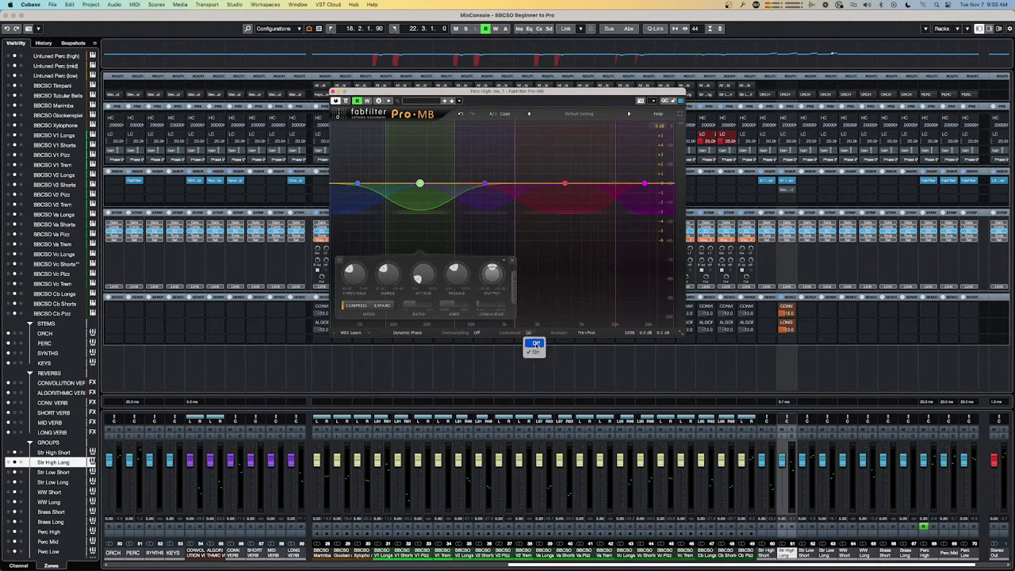
{"action": "left_click", "coordinate": [543, 344]}
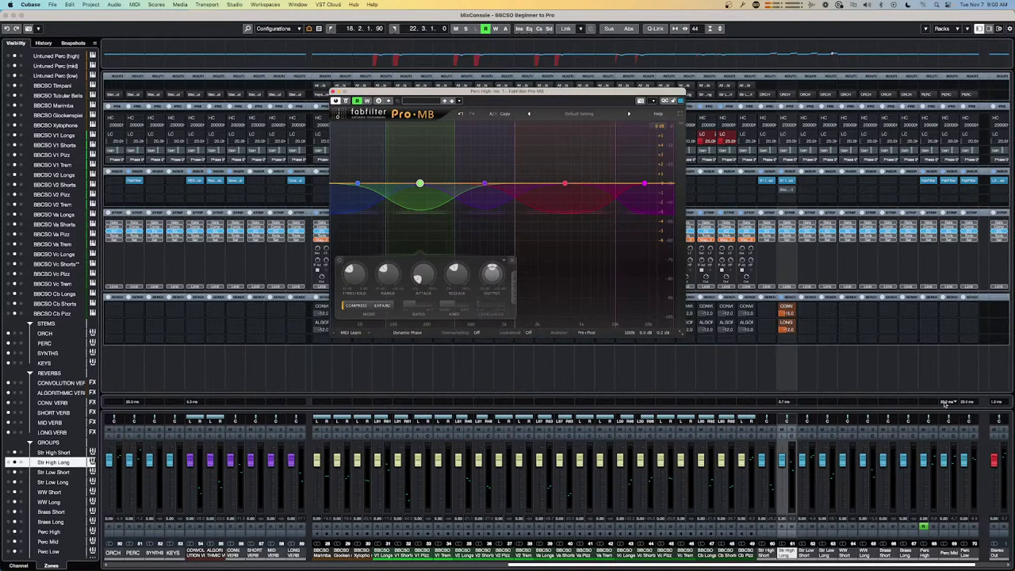
{"action": "left_click", "coordinate": [945, 405]}
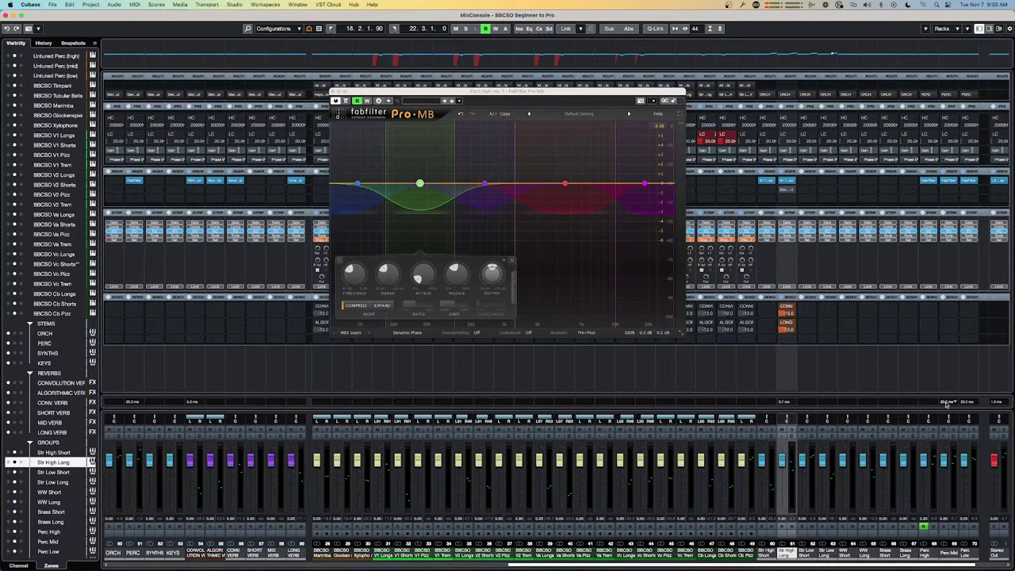
- Turn off Lookahead in the Perc Mid group's Pro-MB insert and close both open Pro-MB windows
{"action": "left_click", "coordinate": [947, 180]}
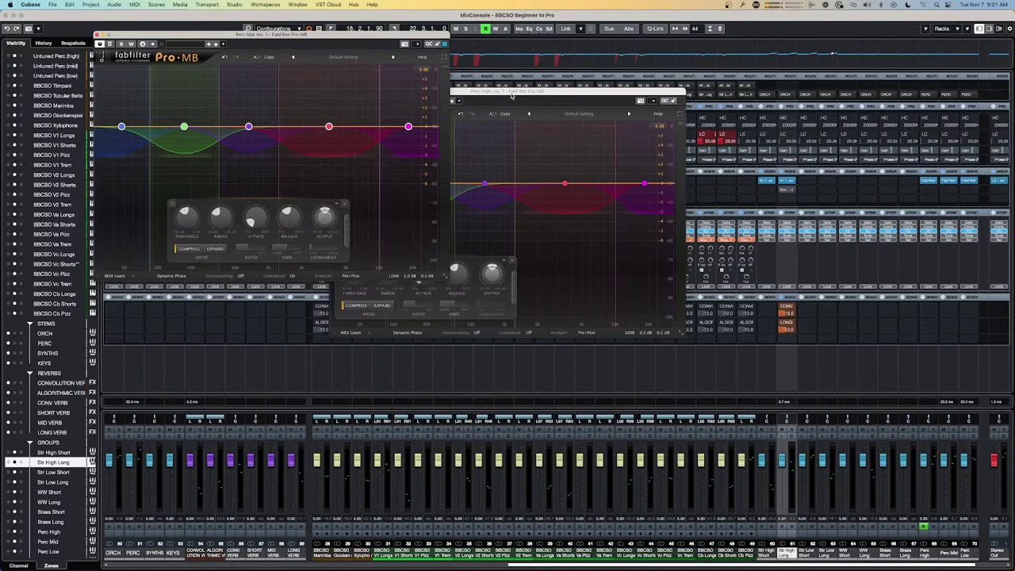
{"action": "left_click", "coordinate": [293, 277]}
{"action": "left_click", "coordinate": [299, 289]}
{"action": "left_click", "coordinate": [97, 35]}
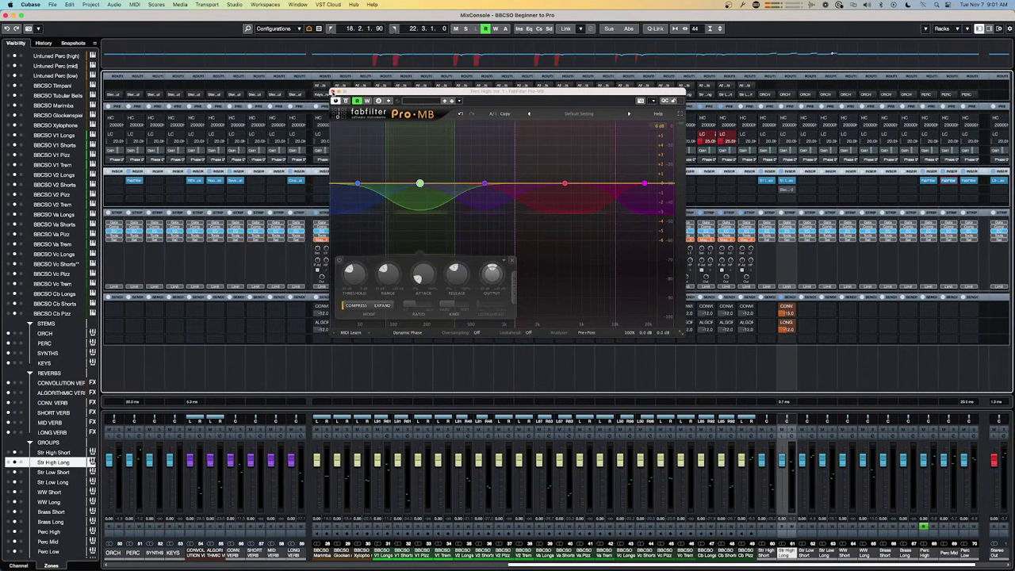
{"action": "left_click", "coordinate": [334, 92]}
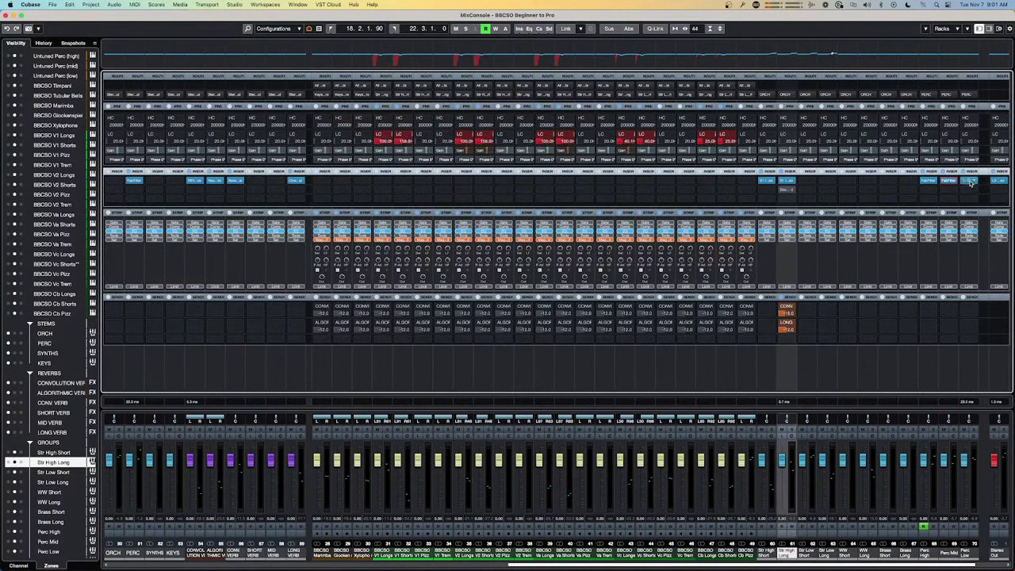
- Turn off Lookahead in the Perc Low group's Pro-MB insert and close the plug-in
{"action": "left_click", "coordinate": [969, 182]}
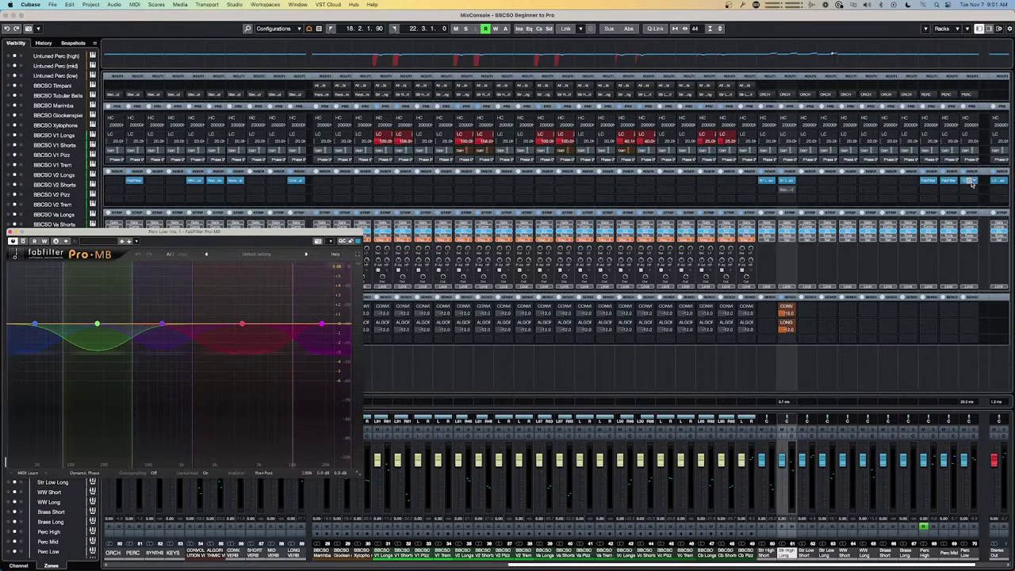
{"action": "left_click", "coordinate": [206, 473]}
{"action": "left_click", "coordinate": [210, 485]}
{"action": "left_click", "coordinate": [9, 231]}
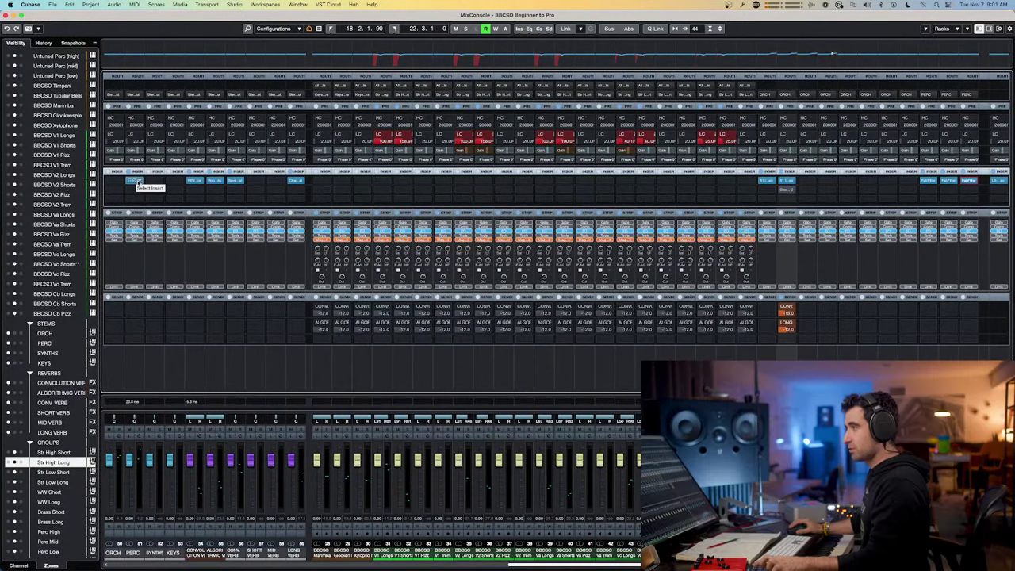
- Turn off Lookahead in the Pro-MB insert on the PERC stem and close the plug-in
{"action": "left_click", "coordinate": [133, 181]}
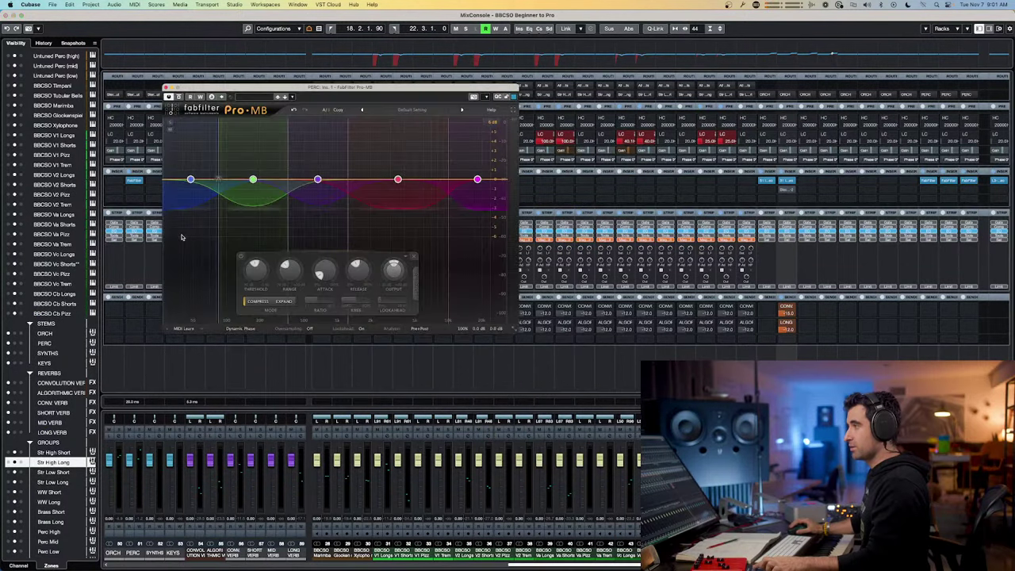
{"action": "left_click", "coordinate": [361, 328]}
{"action": "left_click", "coordinate": [369, 338]}
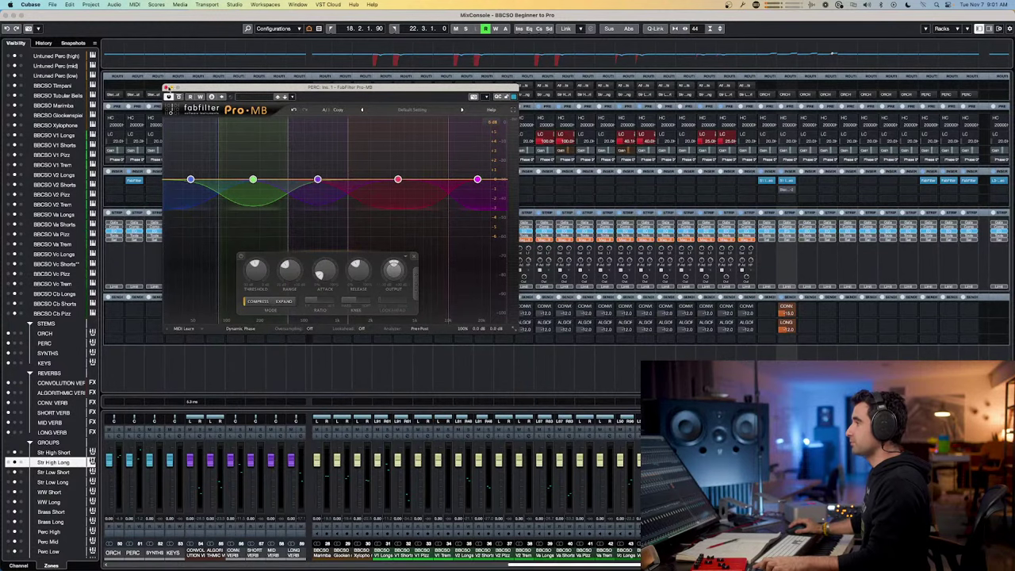
{"action": "left_click", "coordinate": [165, 88]}
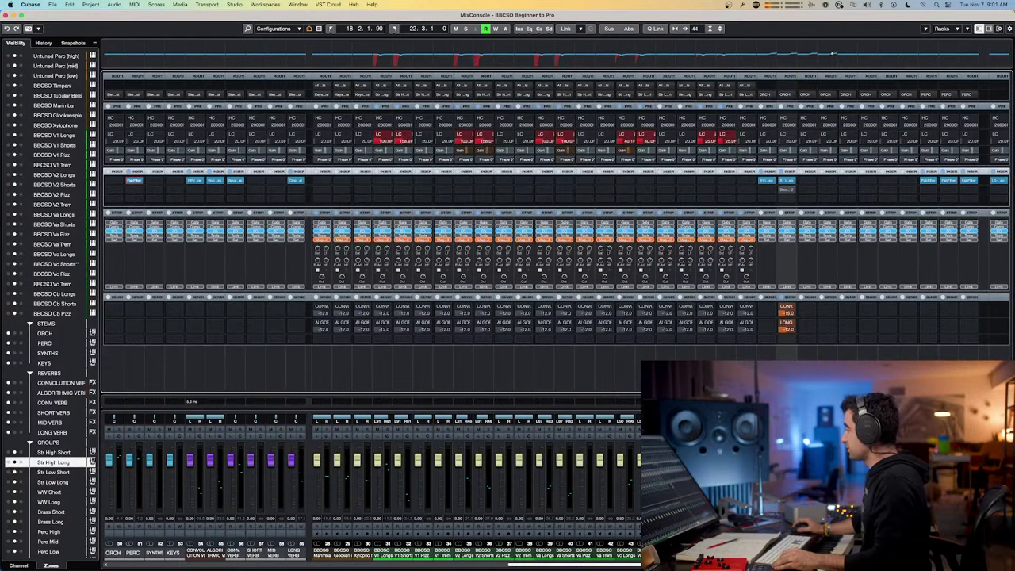
- Inspect the REVerence insert on CONVOLUTION VERB and the RoomWorks insert on ALGORITHMIC VERB to compare the two reverbs
{"action": "left_click", "coordinate": [53, 451]}
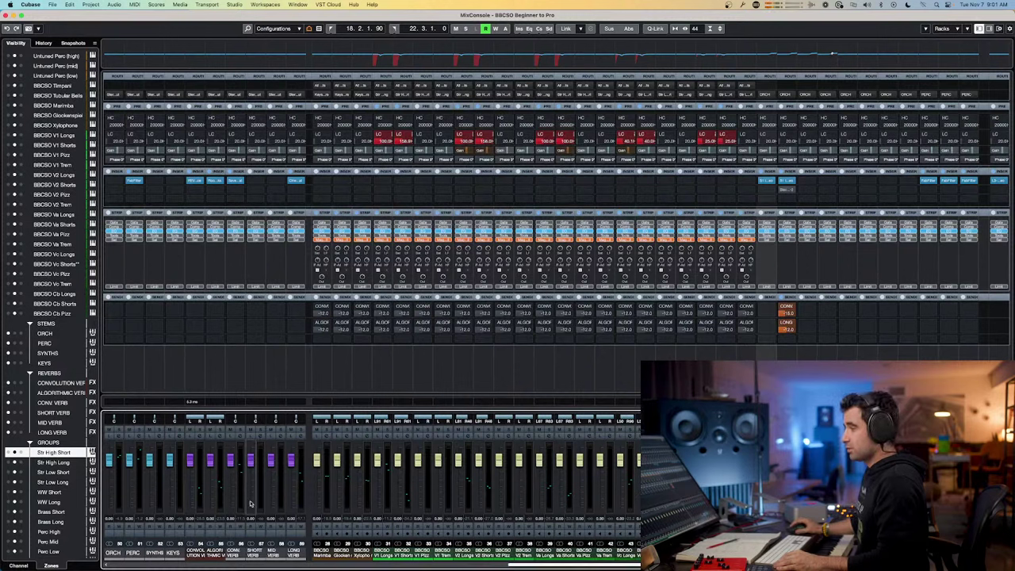
{"action": "left_click", "coordinate": [193, 555]}
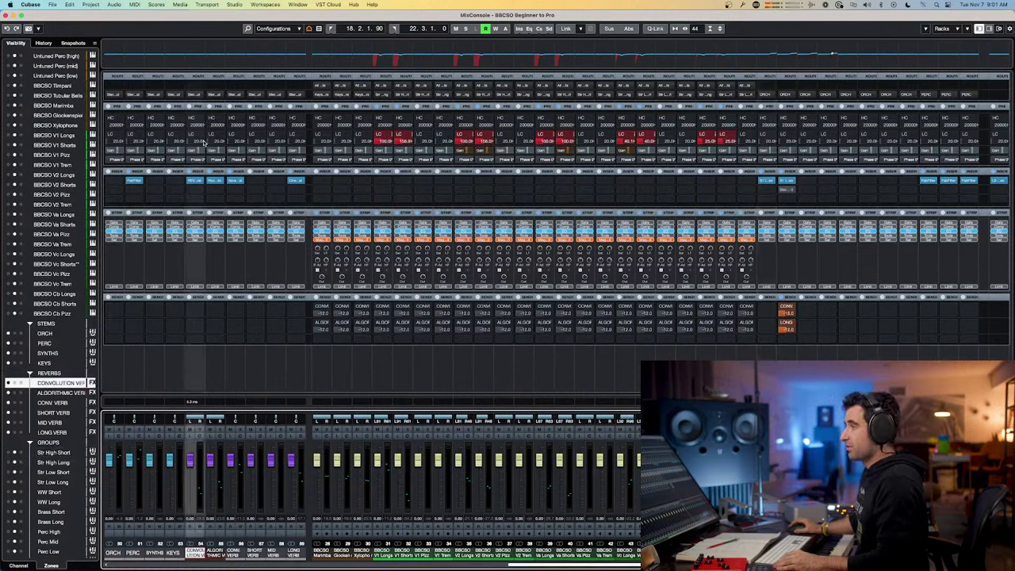
{"action": "left_click", "coordinate": [195, 182]}
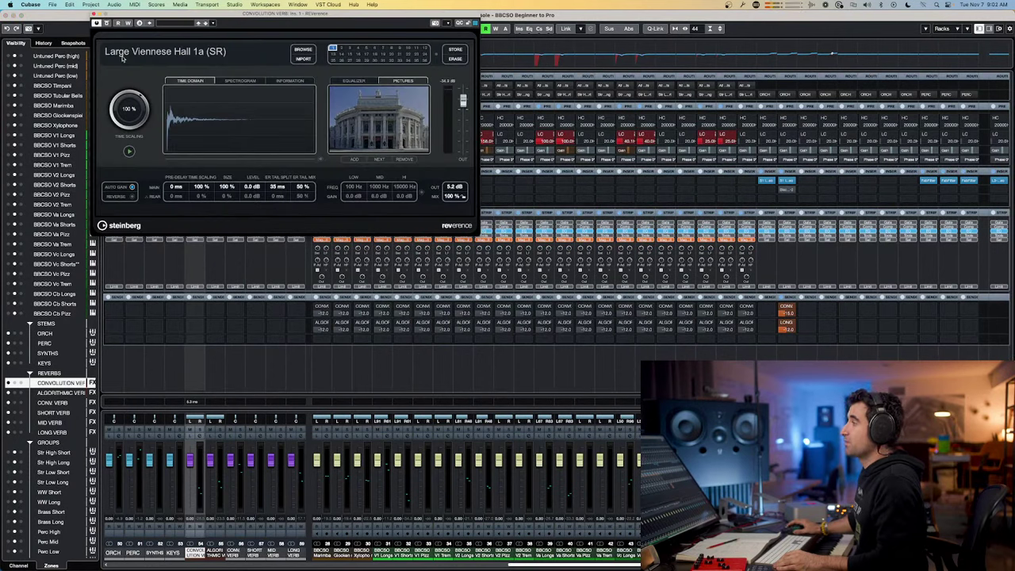
{"action": "left_click", "coordinate": [96, 22]}
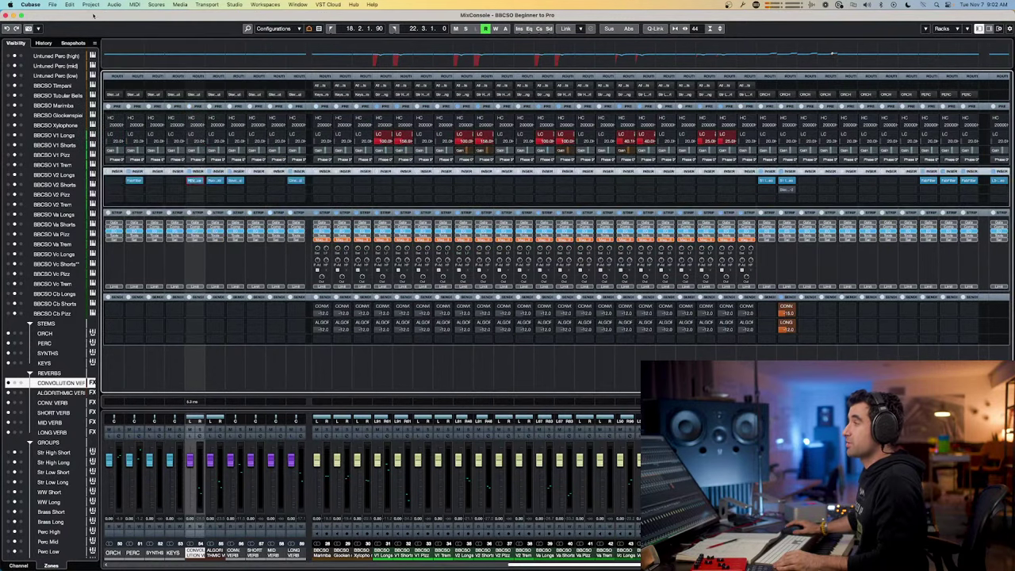
{"action": "left_click", "coordinate": [215, 181]}
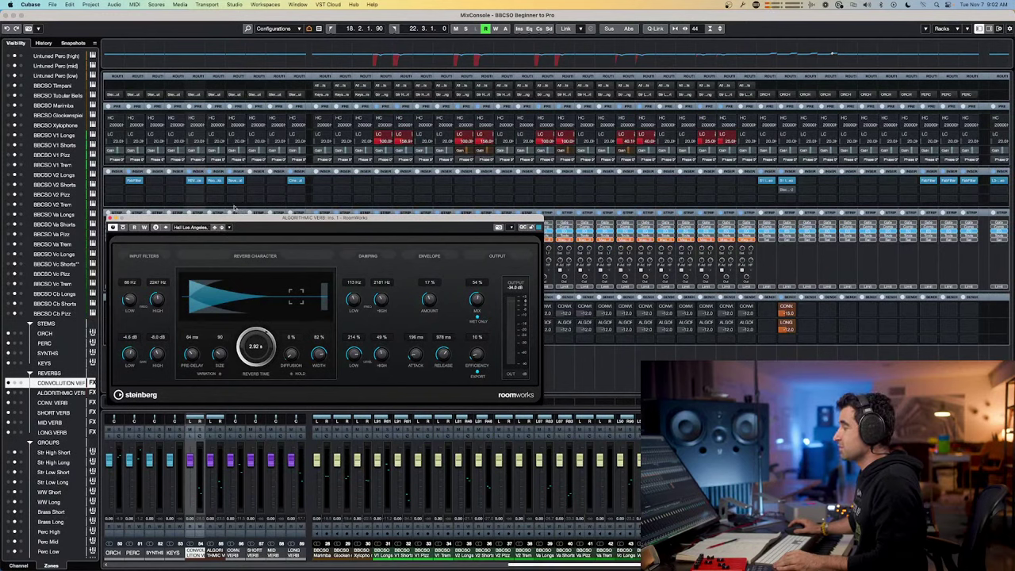
{"action": "left_click", "coordinate": [198, 181]}
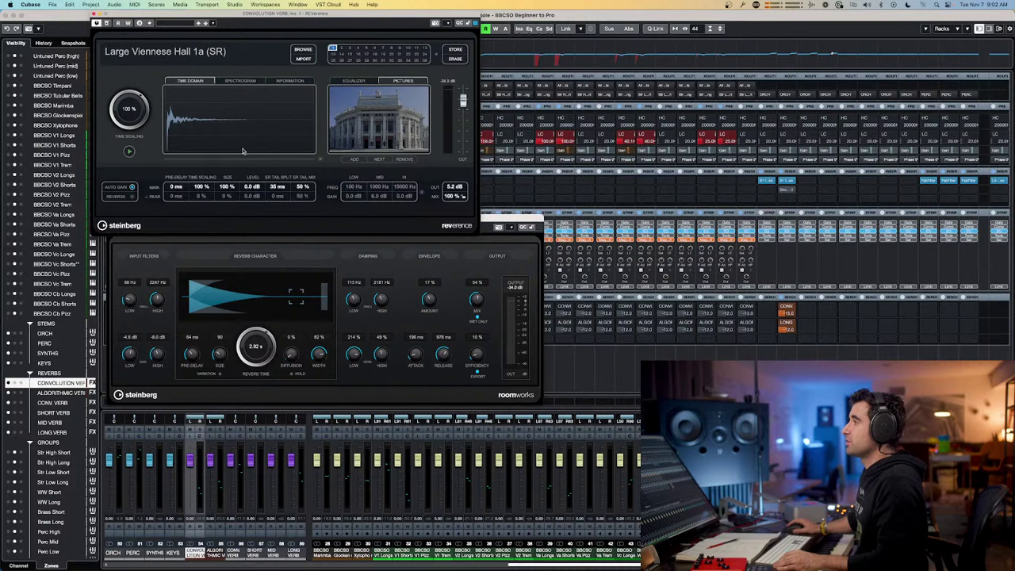
{"action": "left_click", "coordinate": [93, 14]}
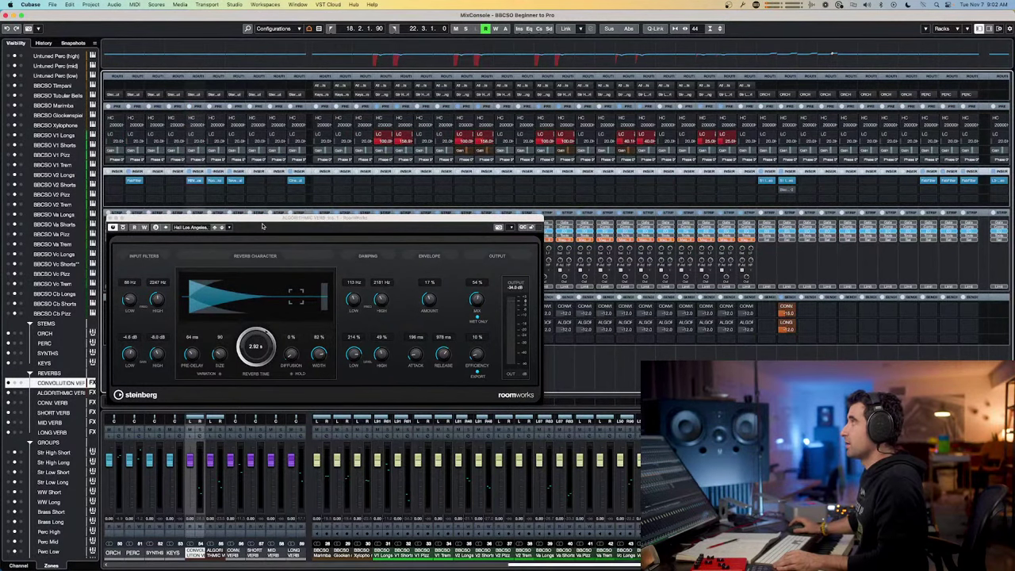
- Close the RoomWorks editor, then inspect the Seventh Heaven insert on CONV. VERB and the Cinematic Rooms insert on LONG VERB
{"action": "left_click", "coordinate": [262, 227]}
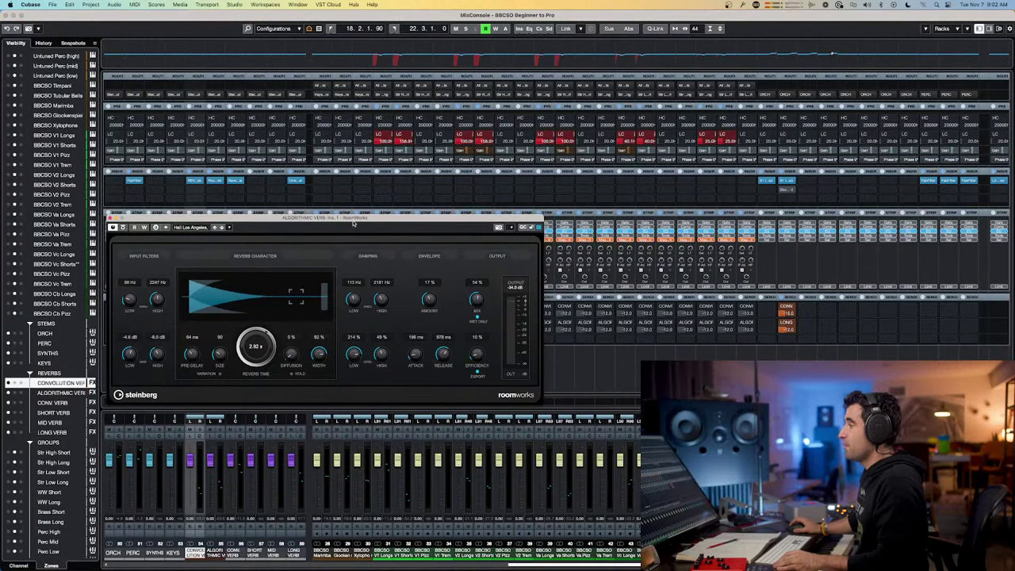
{"action": "left_click", "coordinate": [110, 216]}
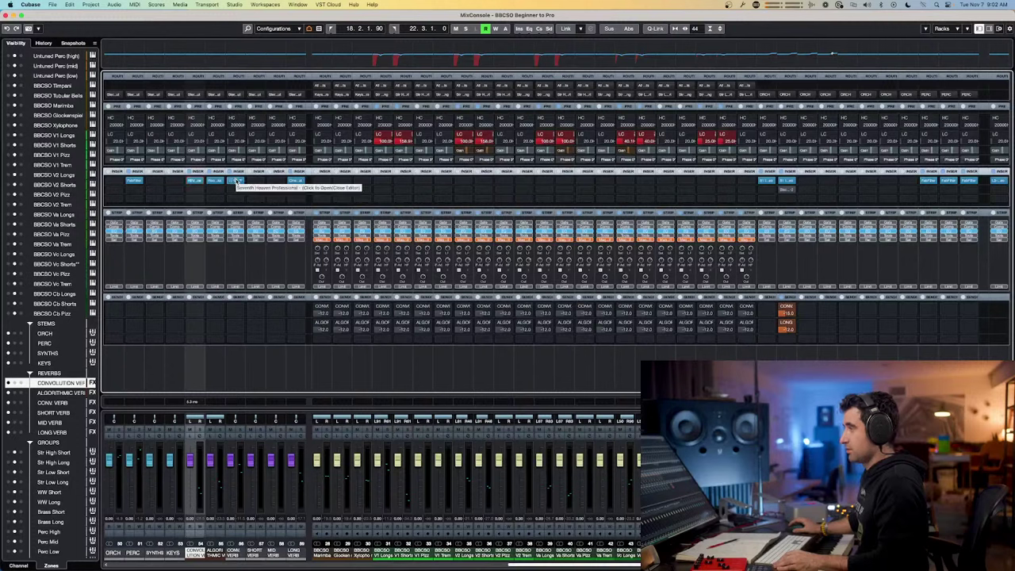
{"action": "left_click", "coordinate": [236, 181]}
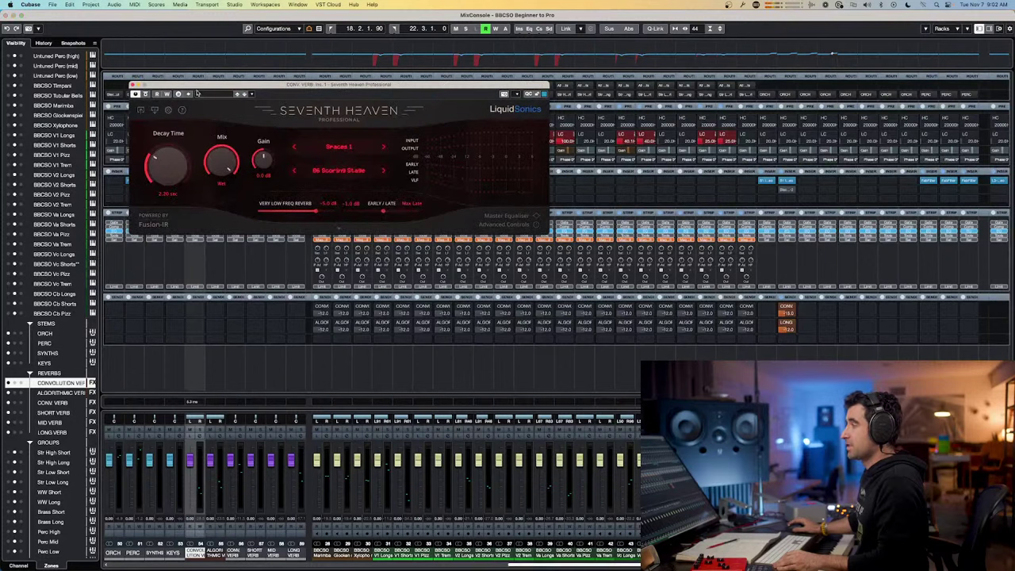
{"action": "left_click", "coordinate": [133, 85]}
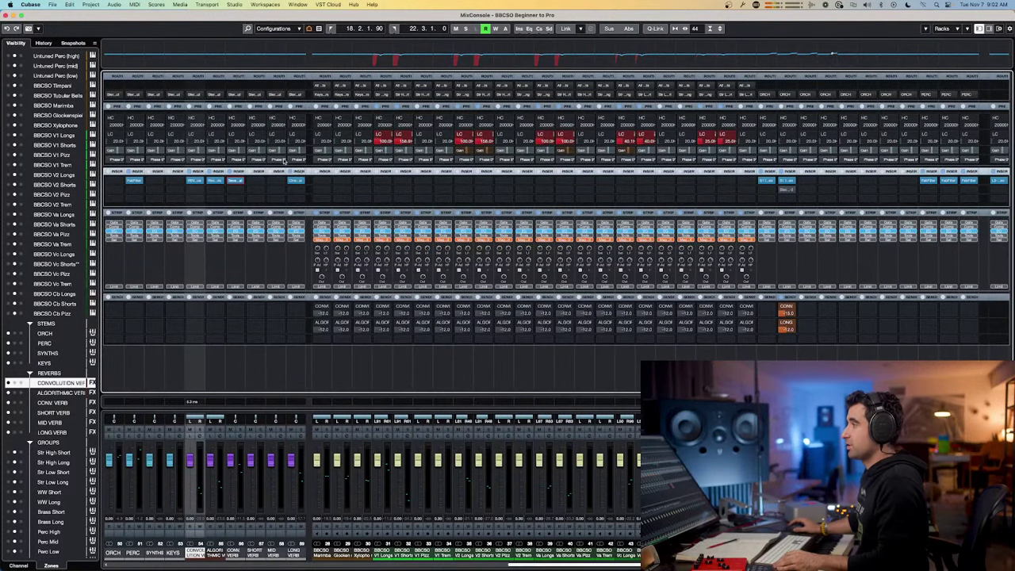
{"action": "left_click", "coordinate": [297, 182]}
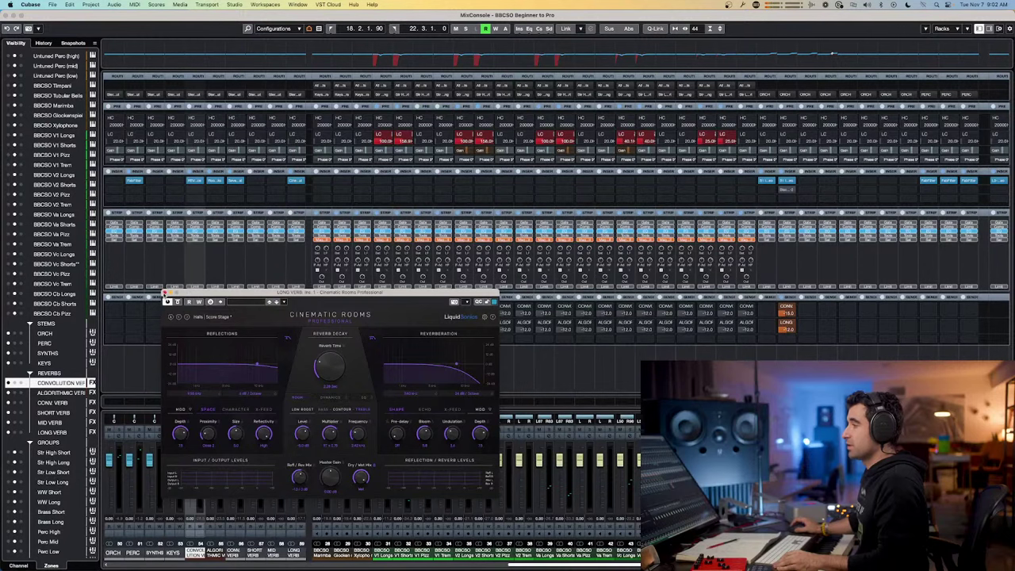
{"action": "left_click", "coordinate": [167, 301]}
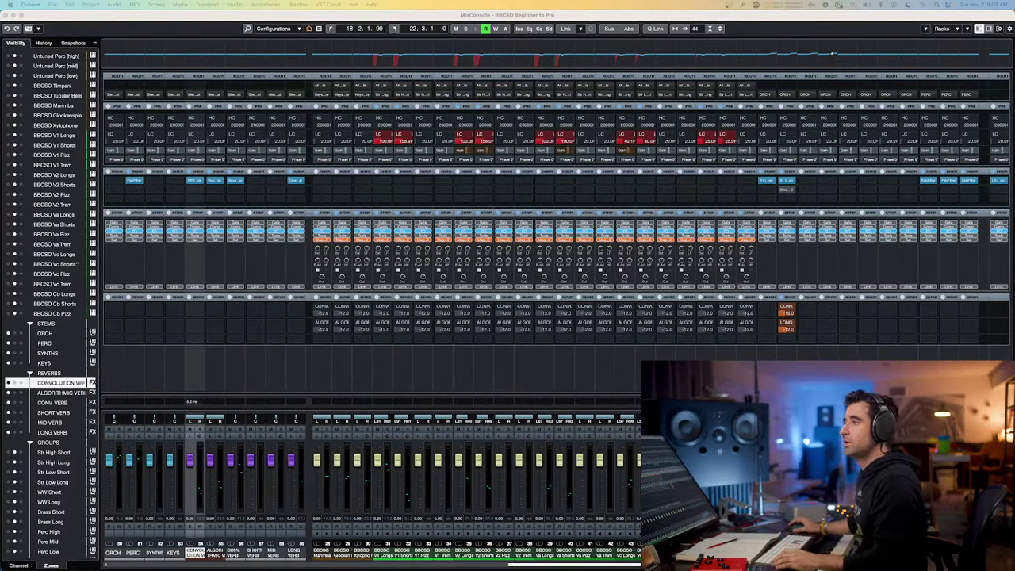
- Switch to the NEW SENDS page in Chrome, merge it into the Restream Chat window, and enlarge that window to full height beside the mixer
{"action": "key", "text": "super+Tab"}
{"action": "key", "text": "super+grave"}
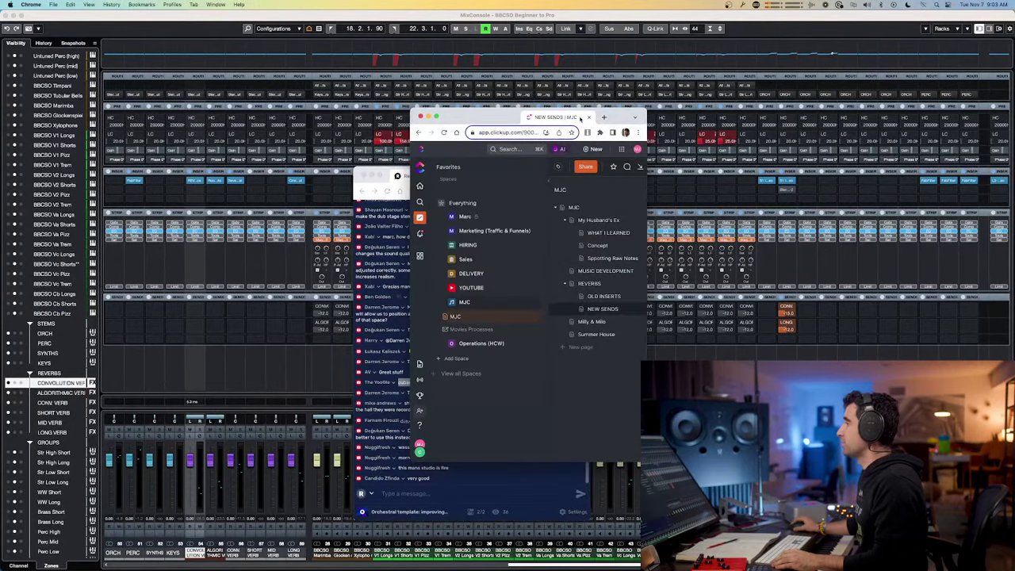
{"action": "left_click_drag", "start_coordinate": [581, 117], "coordinate": [669, 171]}
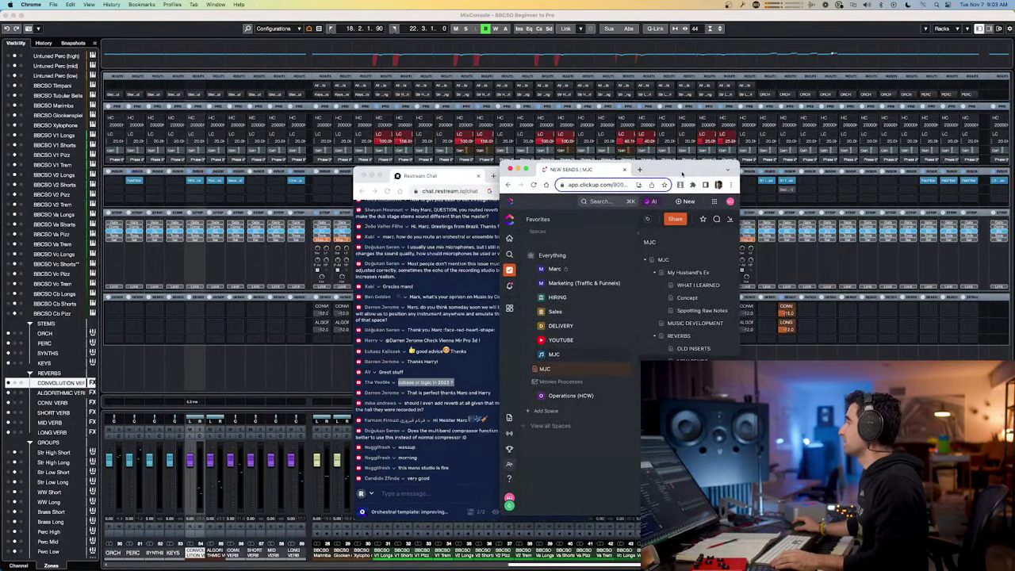
{"action": "double_click", "coordinate": [682, 174]}
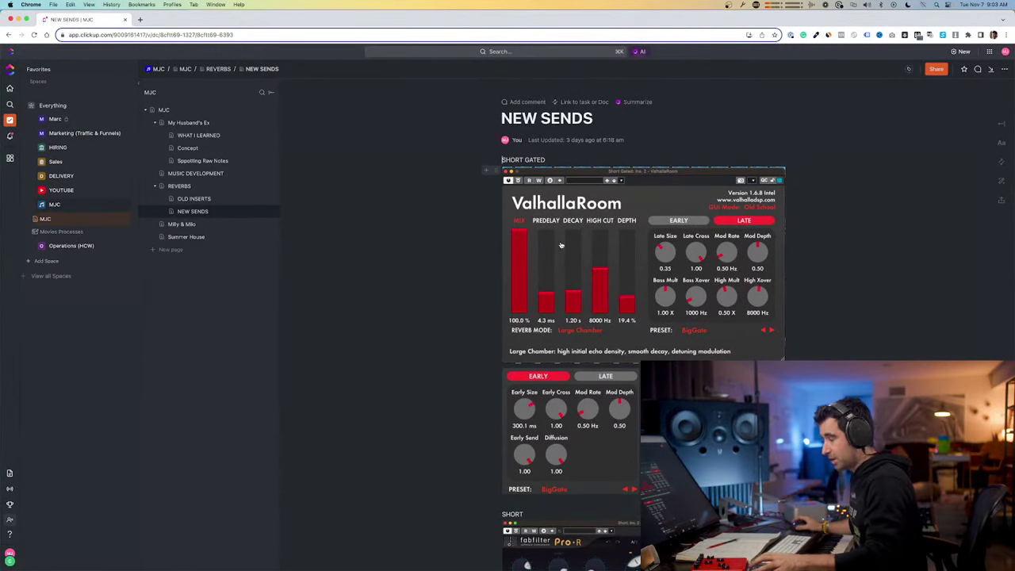
{"action": "double_click", "coordinate": [701, 22]}
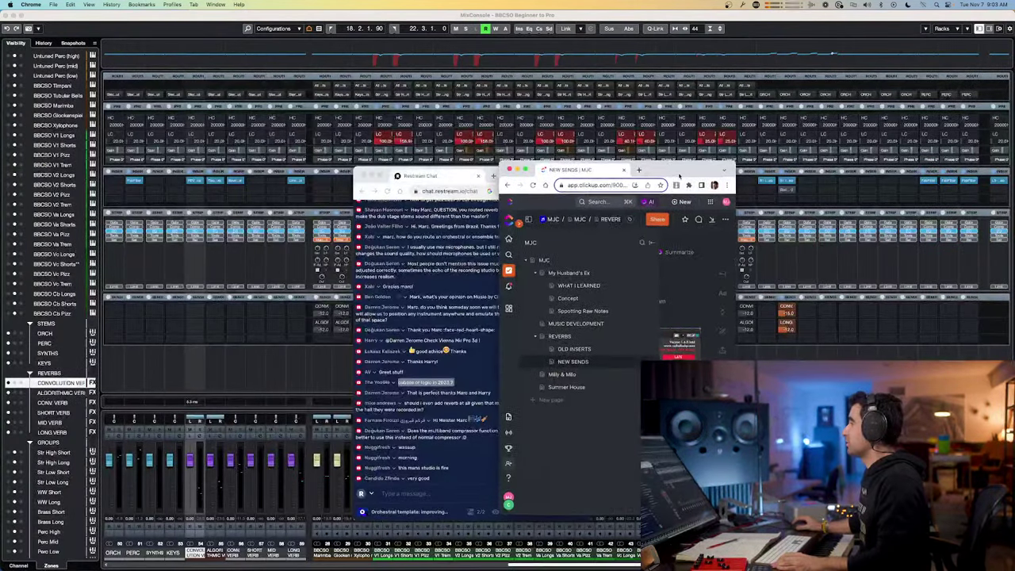
{"action": "left_click_drag", "start_coordinate": [683, 171], "coordinate": [332, 71]}
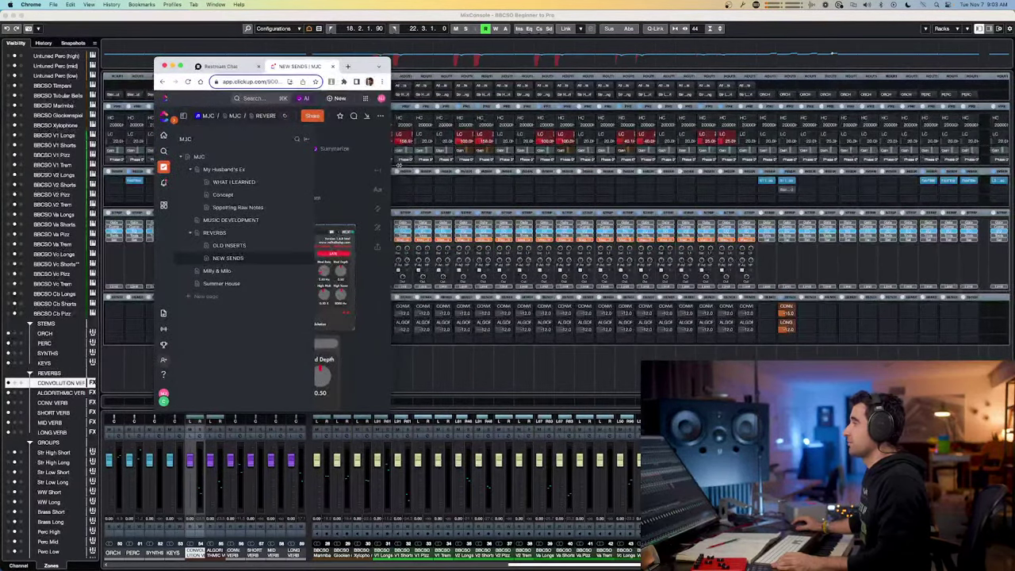
{"action": "left_click_drag", "start_coordinate": [398, 164], "coordinate": [869, 164]}
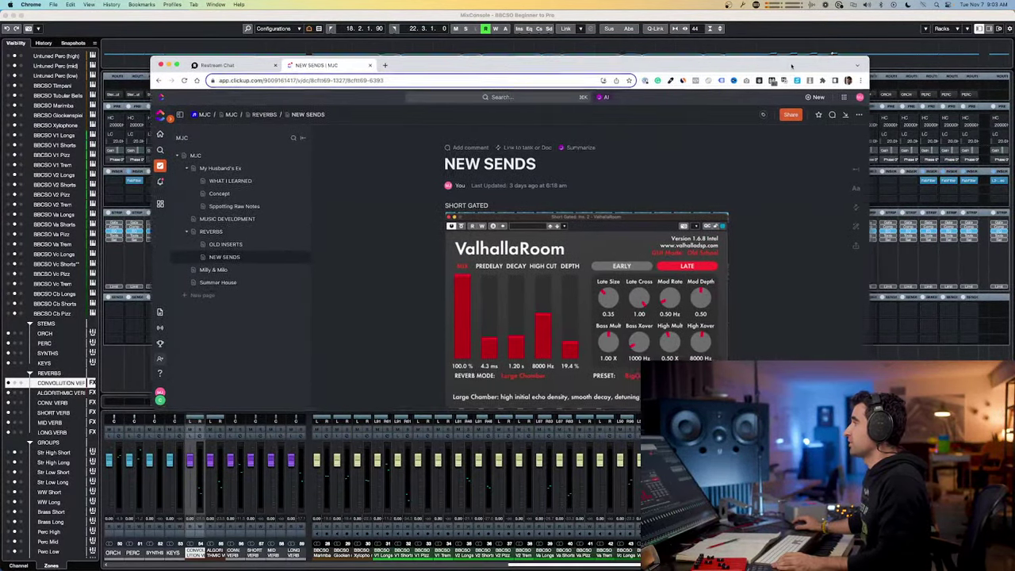
{"action": "left_click_drag", "start_coordinate": [790, 66], "coordinate": [636, 24]}
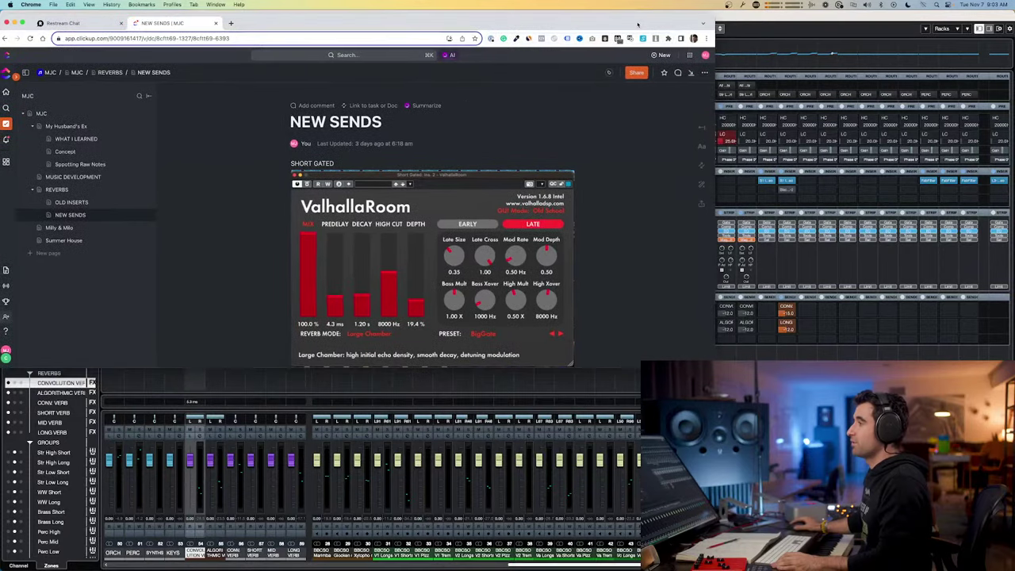
{"action": "double_click", "coordinate": [617, 368]}
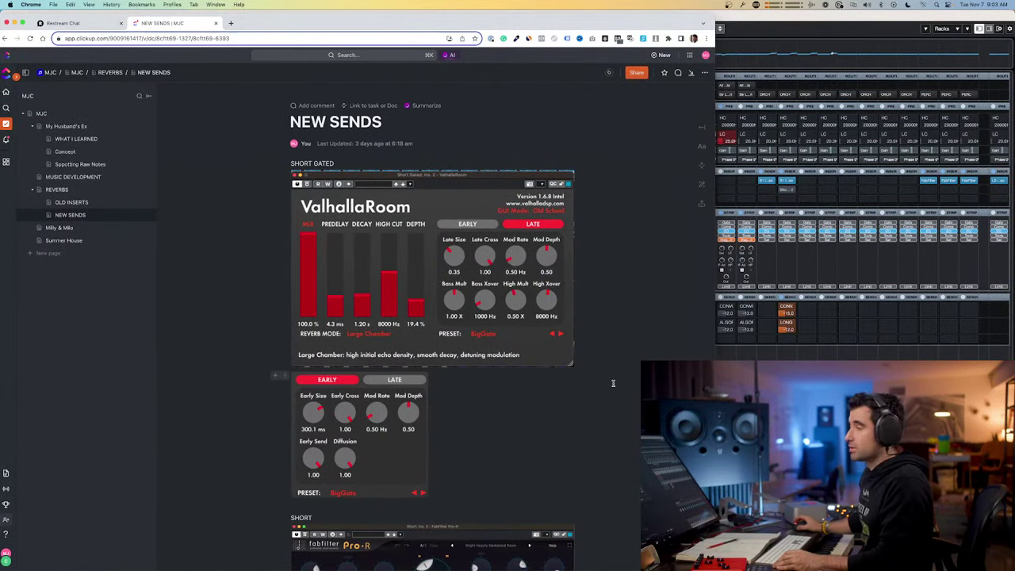
- Review the SHORT GATED ValhallaRoom, SHORT Pro-R and 7TH H - MID Seventh Heaven settings in the NEW SENDS notes
{"action": "left_click_drag", "start_coordinate": [334, 164], "coordinate": [291, 164]}
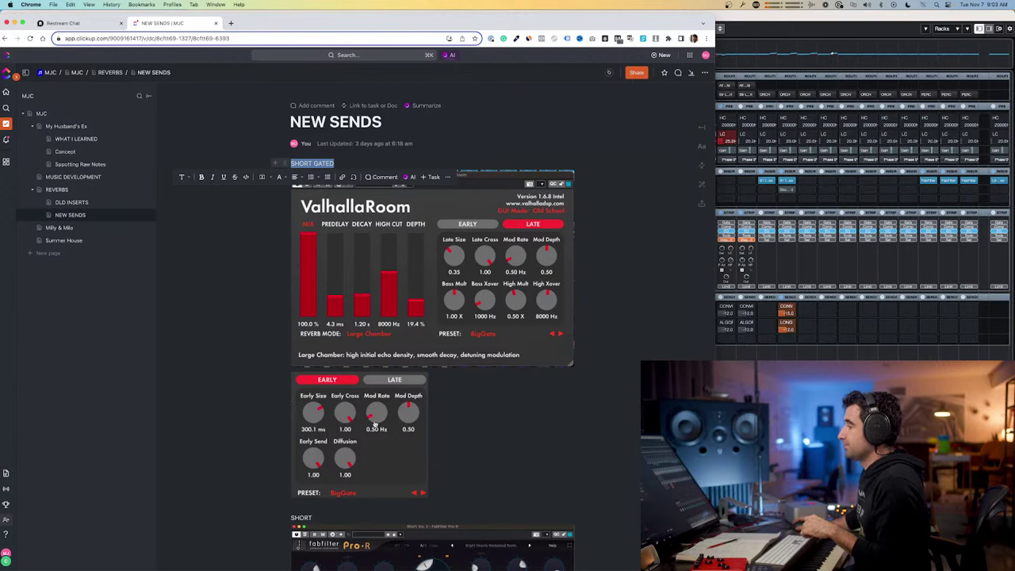
{"action": "scroll", "coordinate": [350, 420], "scroll_direction": "down", "scroll_amount": 3}
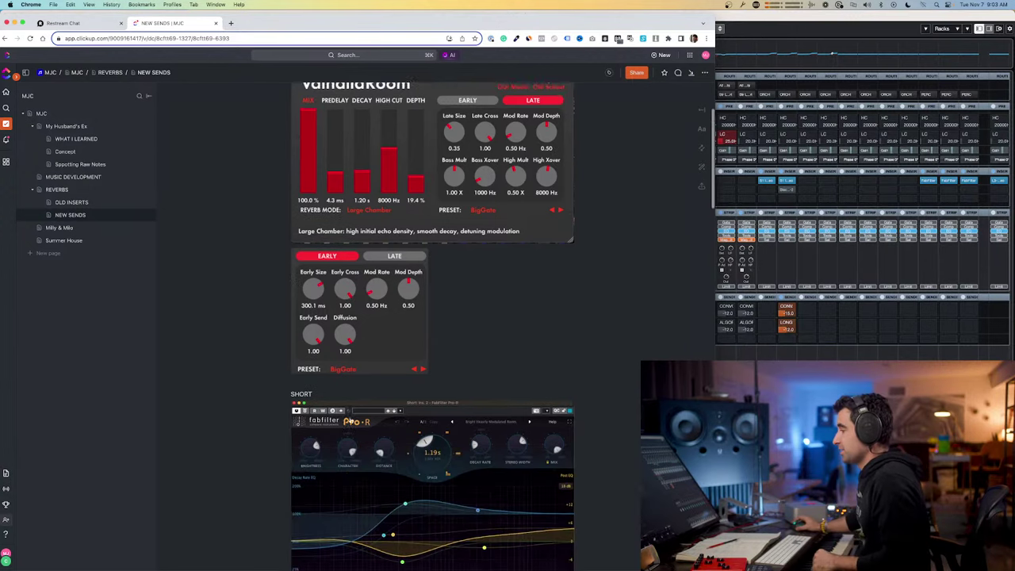
{"action": "scroll", "coordinate": [349, 421], "scroll_direction": "down", "scroll_amount": 3}
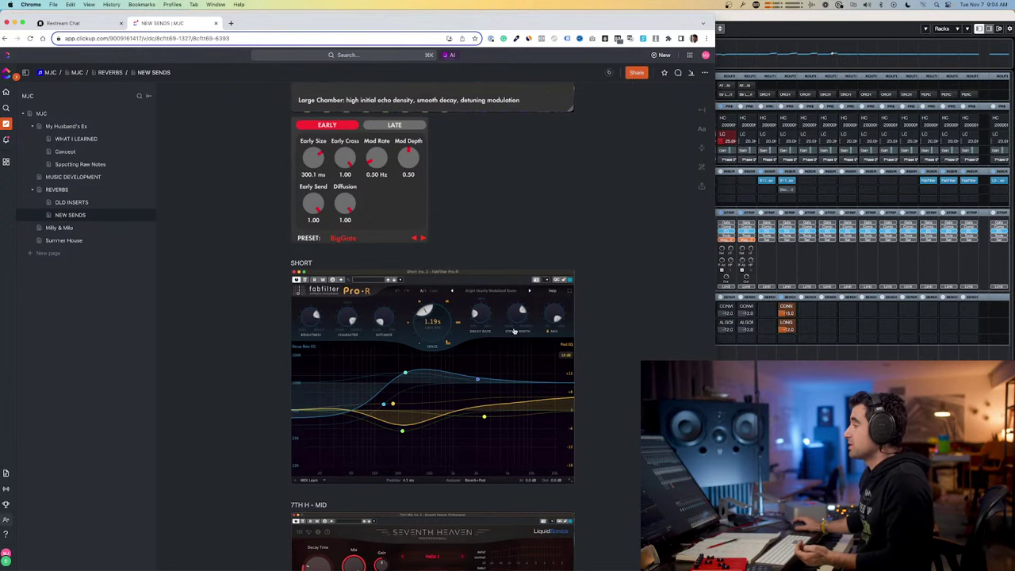
{"action": "scroll", "coordinate": [451, 437], "scroll_direction": "down", "scroll_amount": 3}
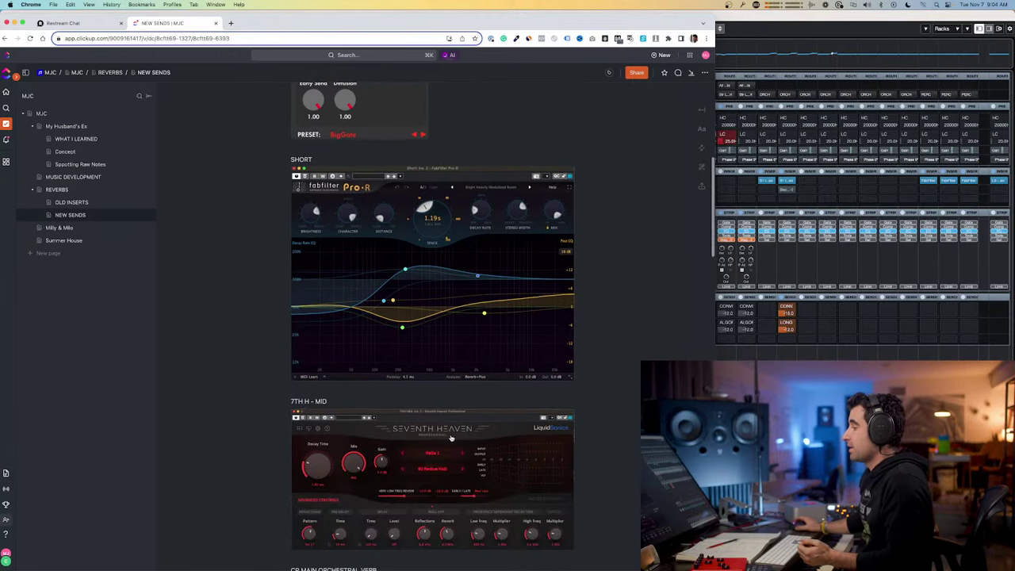
{"action": "scroll", "coordinate": [450, 437], "scroll_direction": "down", "scroll_amount": 3}
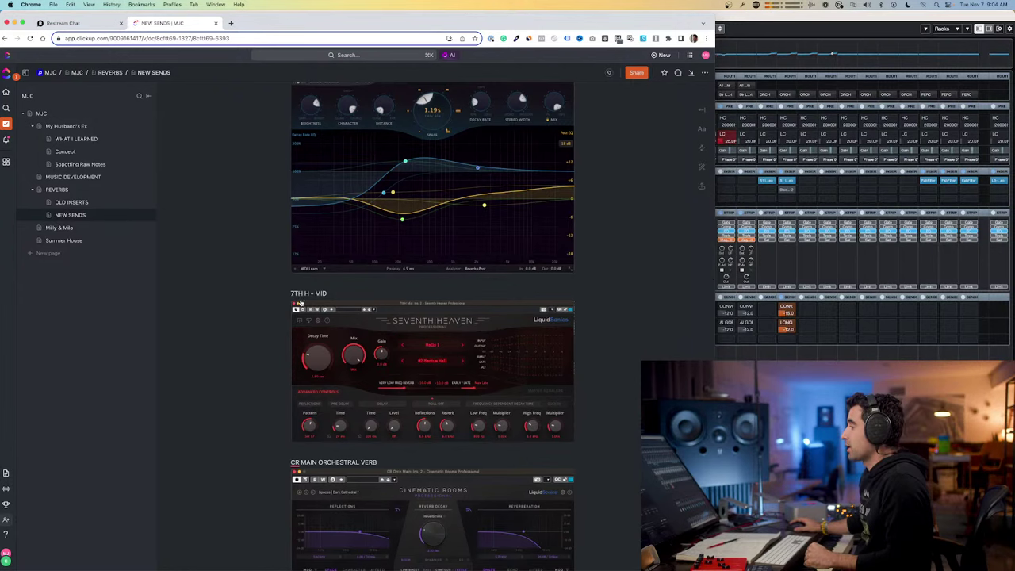
- Compare the Cinematic Rooms and ValhallaRoom settings documented for the CR and VR MAIN ORCHESTRAL VERB sends
{"action": "scroll", "coordinate": [311, 318], "scroll_direction": "down", "scroll_amount": 2}
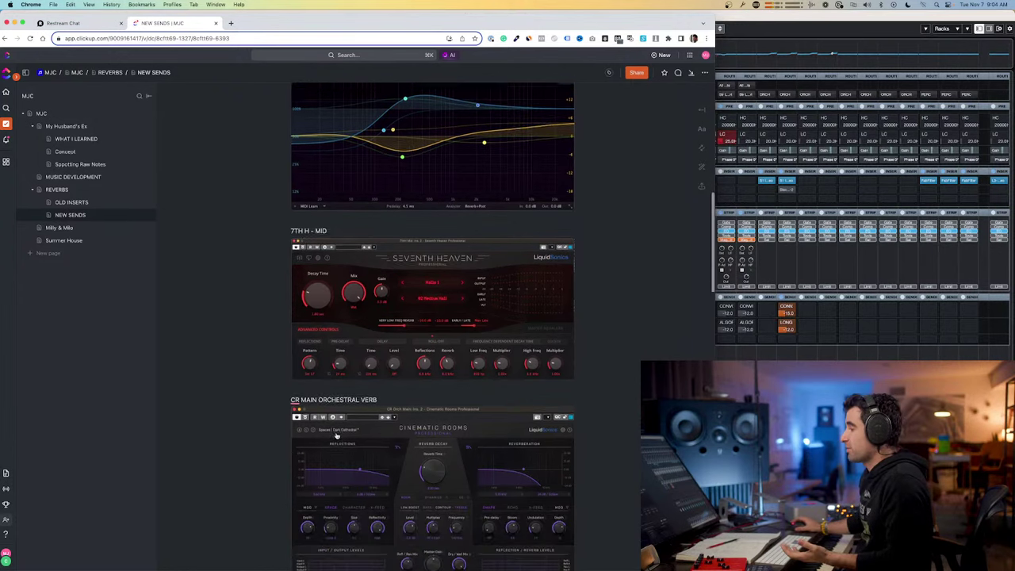
{"action": "mouse_move", "coordinate": [294, 388]}
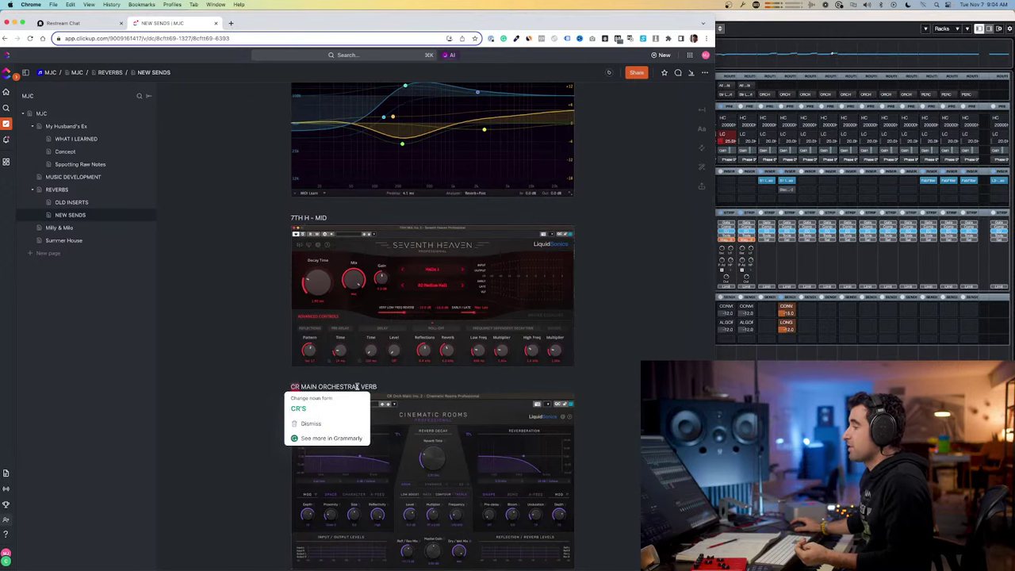
{"action": "scroll", "coordinate": [432, 392], "scroll_direction": "down", "scroll_amount": 2}
{"action": "scroll", "coordinate": [441, 405], "scroll_direction": "down", "scroll_amount": 1}
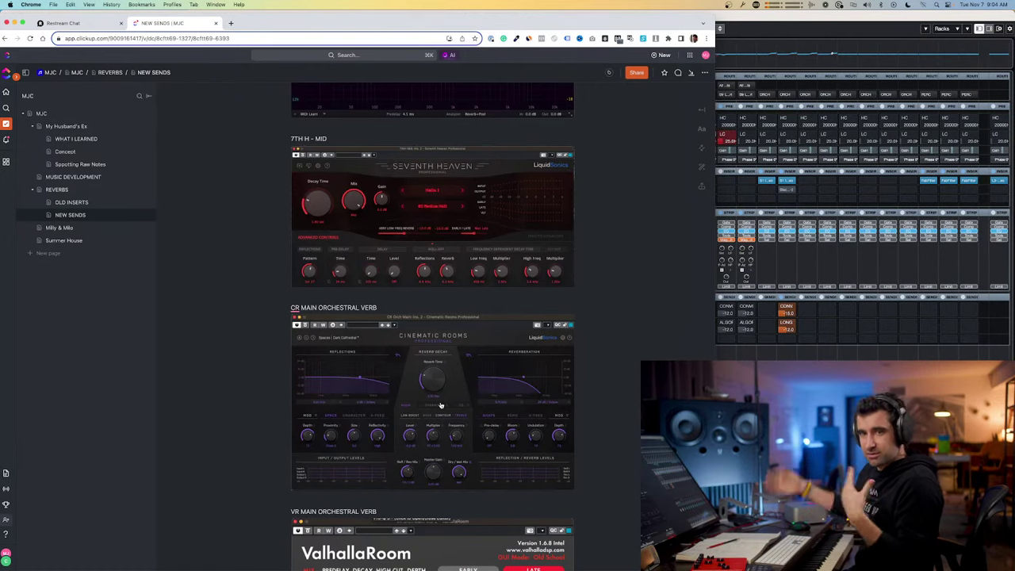
{"action": "scroll", "coordinate": [441, 405], "scroll_direction": "down", "scroll_amount": 3}
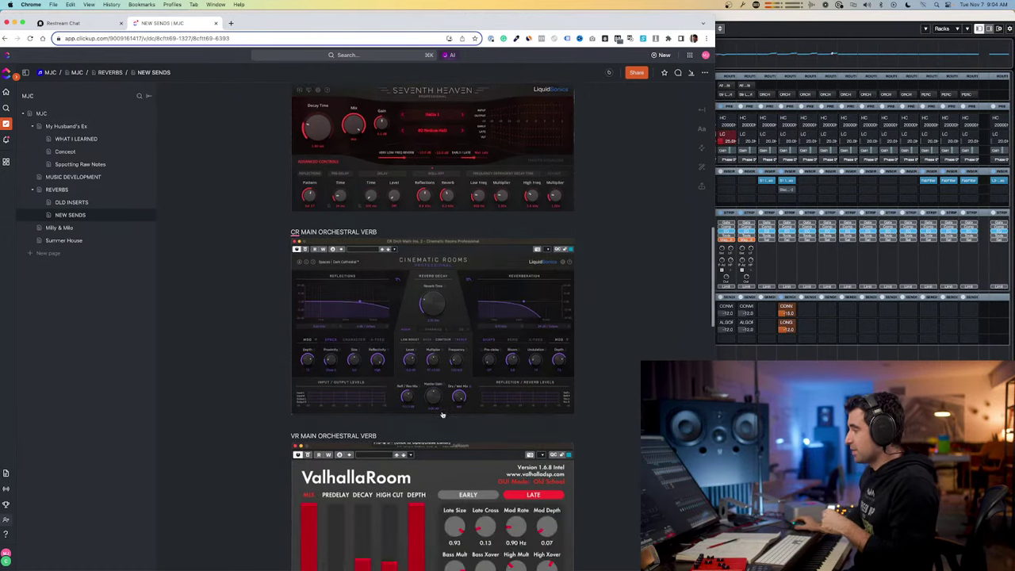
{"action": "scroll", "coordinate": [301, 412], "scroll_direction": "down", "scroll_amount": 2}
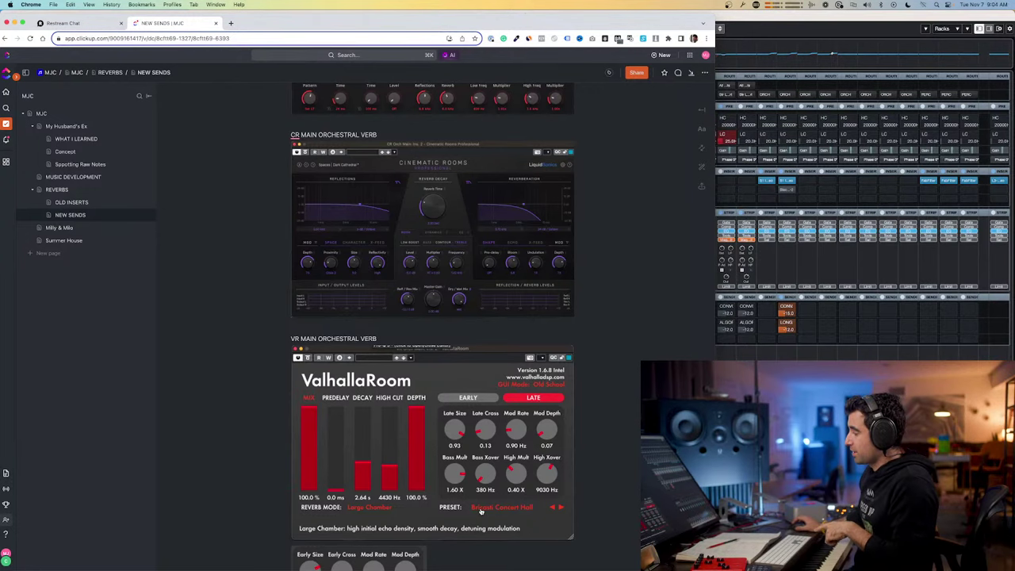
{"action": "scroll", "coordinate": [489, 508], "scroll_direction": "down", "scroll_amount": 2}
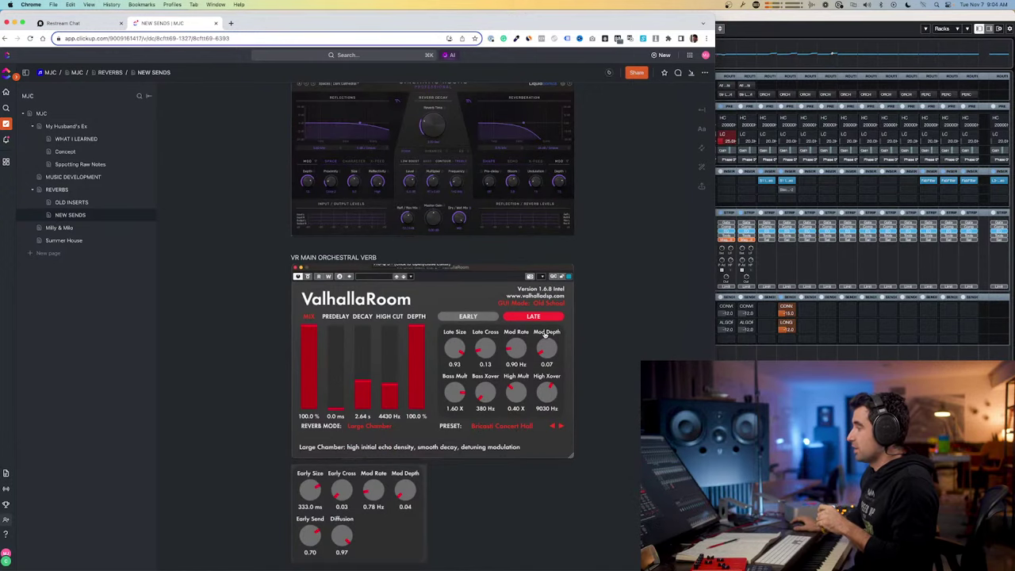
{"action": "scroll", "coordinate": [383, 498], "scroll_direction": "up", "scroll_amount": 5}
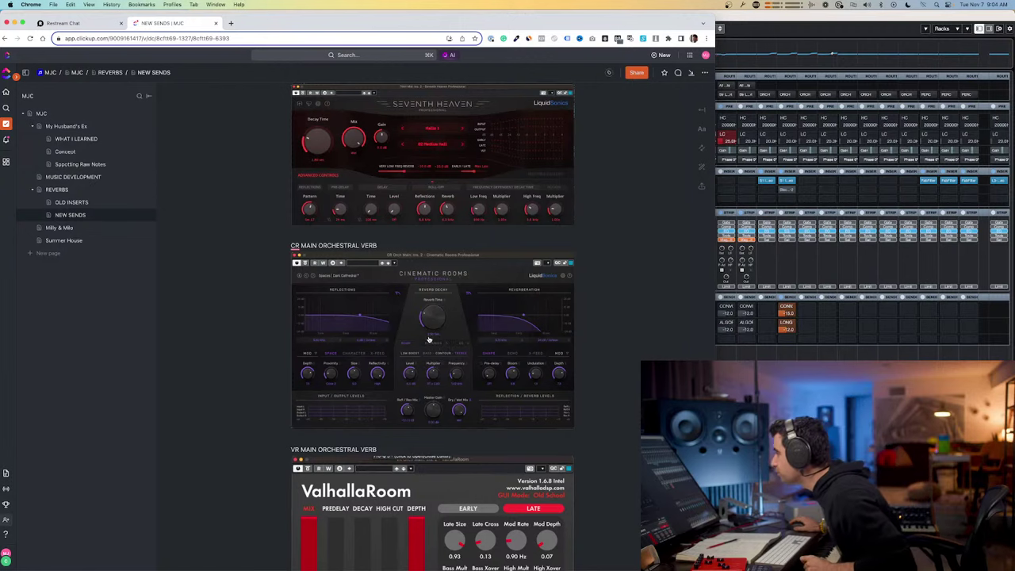
{"action": "scroll", "coordinate": [428, 342], "scroll_direction": "down", "scroll_amount": 5}
{"action": "scroll", "coordinate": [428, 349], "scroll_direction": "down", "scroll_amount": 4}
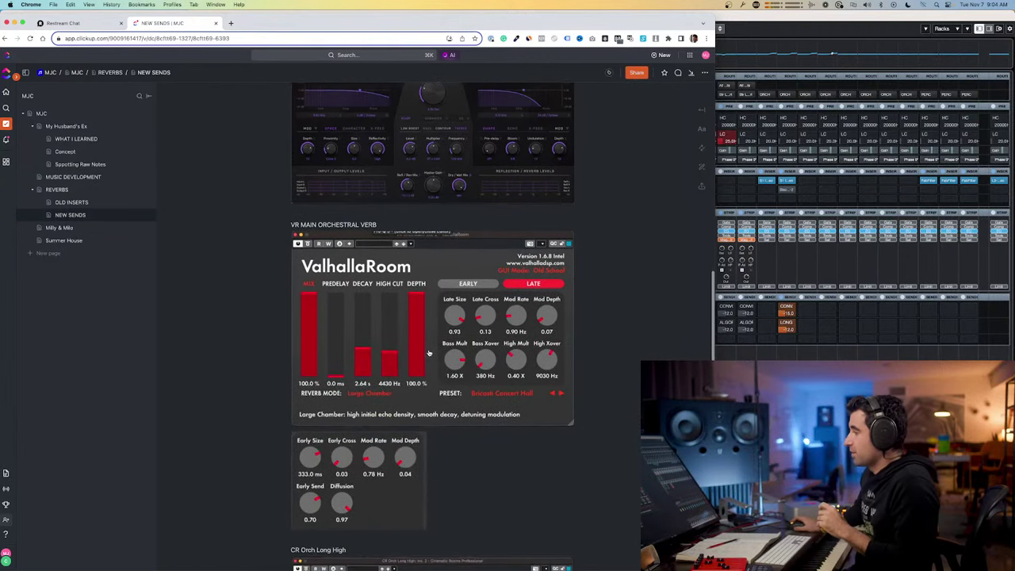
- Examine the documented settings for the CR Orch Long High, CR Orch Long Low, BRASS and VR SUPER LONG reverbs
{"action": "scroll", "coordinate": [376, 374], "scroll_direction": "down", "scroll_amount": 3}
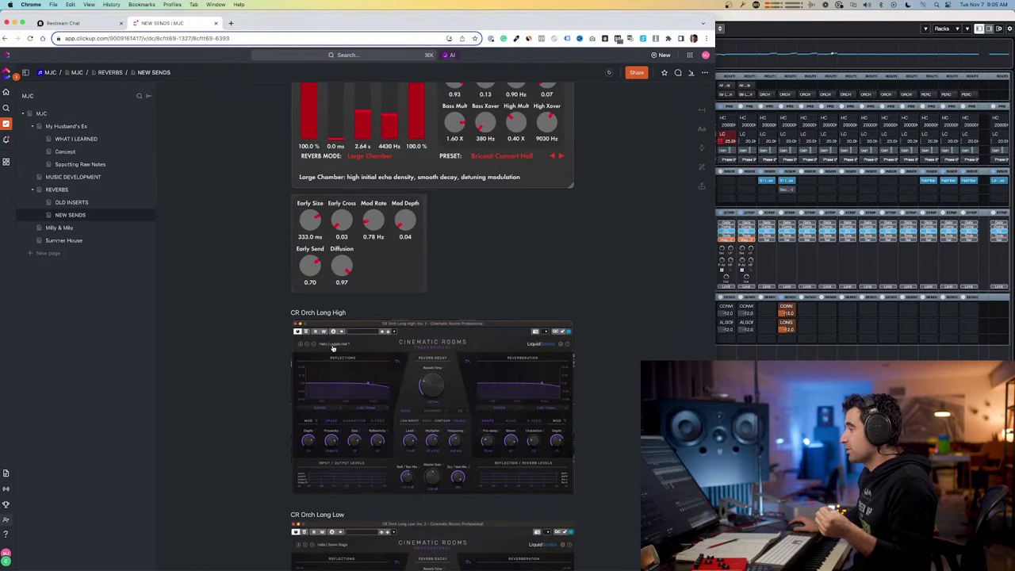
{"action": "scroll", "coordinate": [355, 349], "scroll_direction": "down", "scroll_amount": 3}
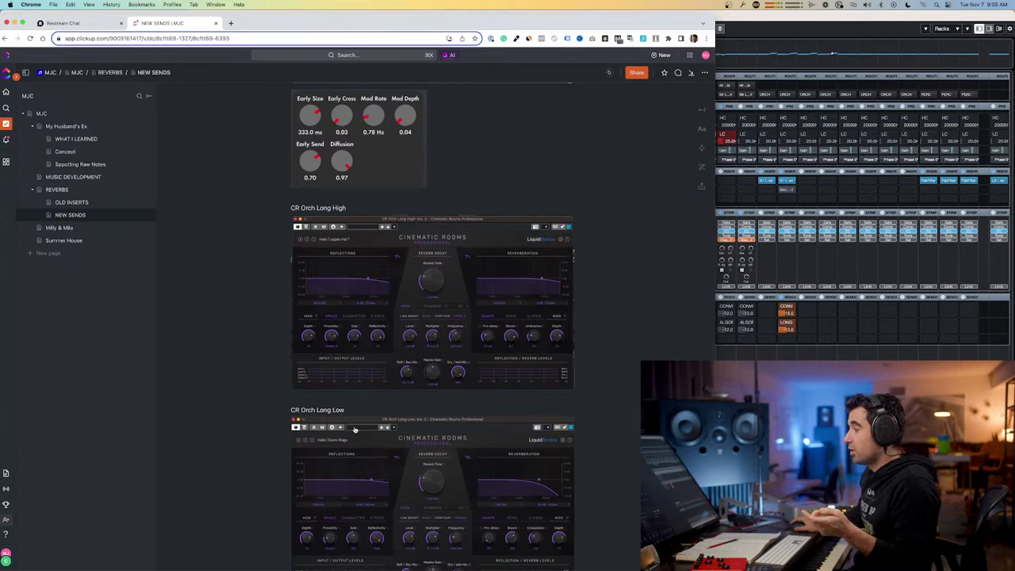
{"action": "scroll", "coordinate": [369, 458], "scroll_direction": "down", "scroll_amount": 1}
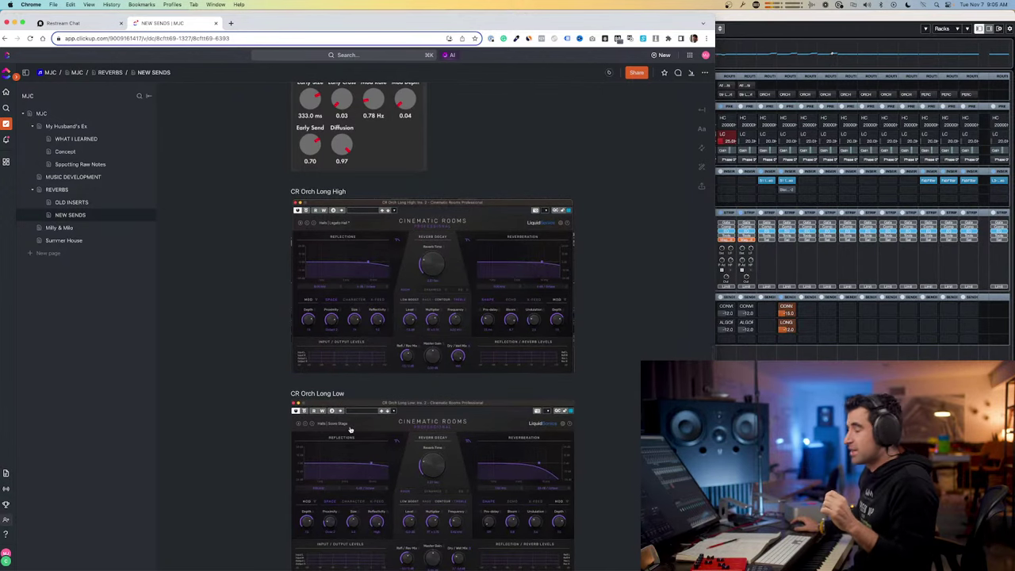
{"action": "scroll", "coordinate": [351, 428], "scroll_direction": "down", "scroll_amount": 6}
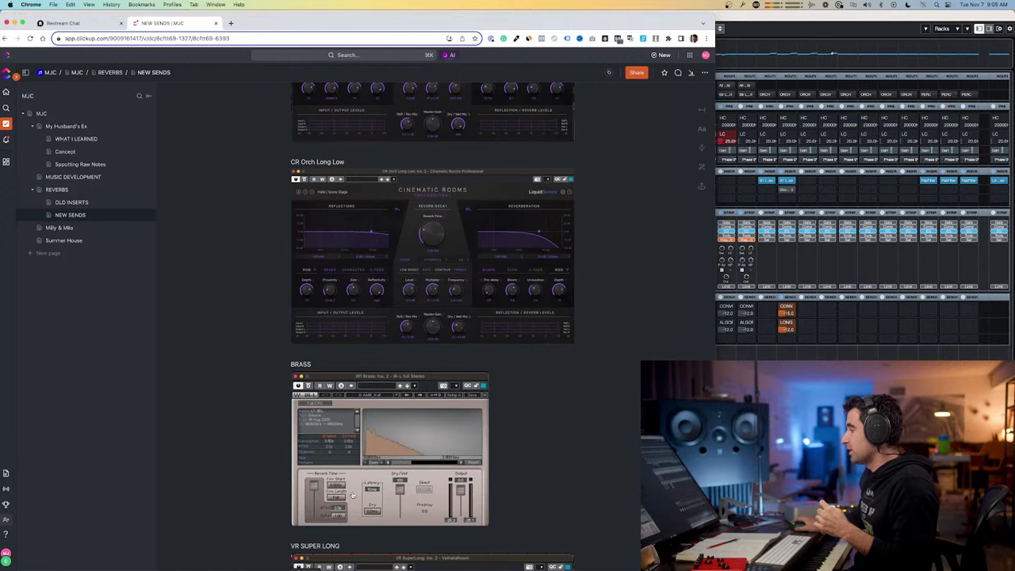
{"action": "scroll", "coordinate": [353, 495], "scroll_direction": "down", "scroll_amount": 5}
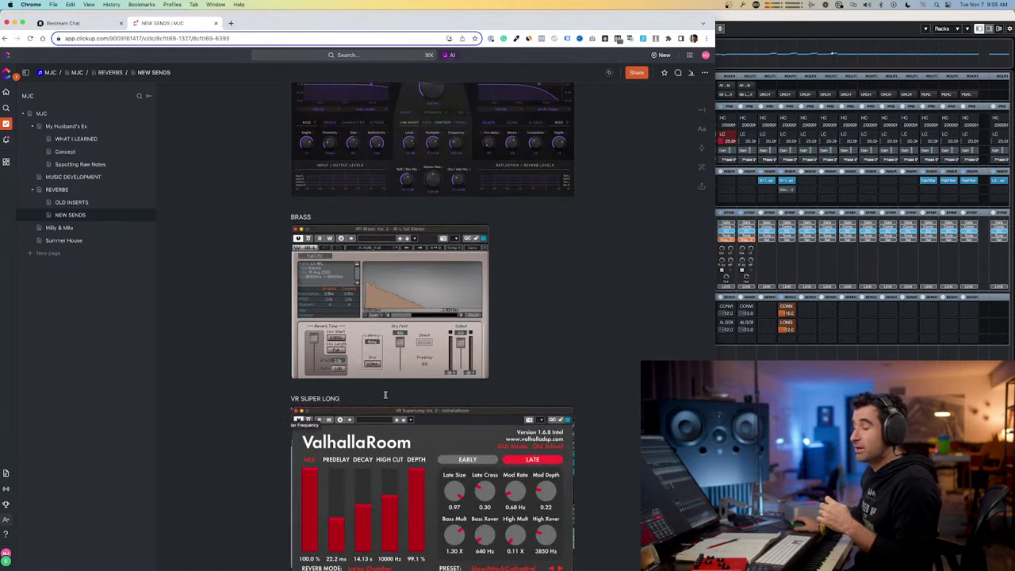
{"action": "scroll", "coordinate": [386, 447], "scroll_direction": "down", "scroll_amount": 3}
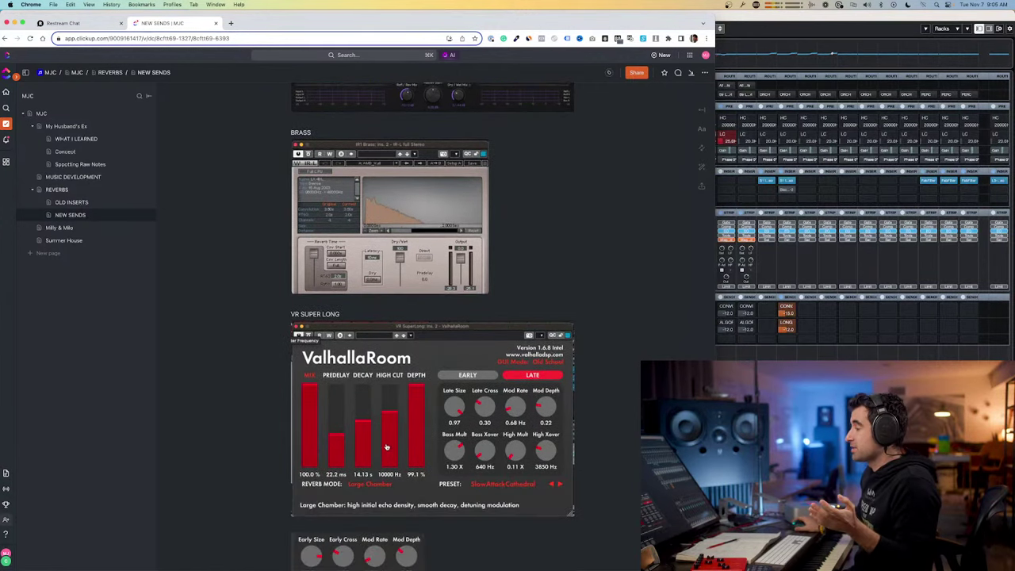
{"action": "scroll", "coordinate": [386, 446], "scroll_direction": "down", "scroll_amount": 1}
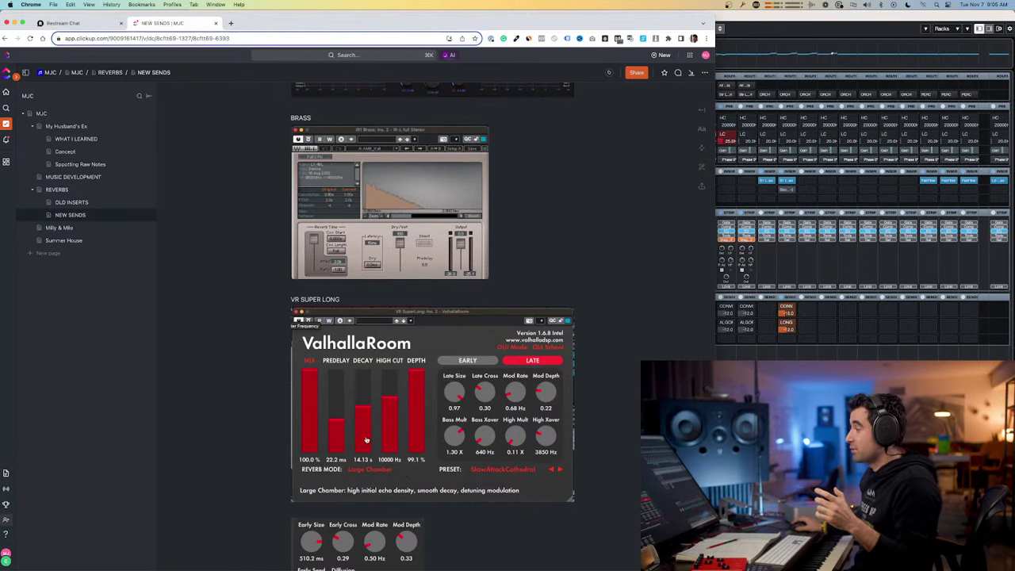
{"action": "scroll", "coordinate": [512, 428], "scroll_direction": "down", "scroll_amount": 1}
{"action": "scroll", "coordinate": [512, 427], "scroll_direction": "down", "scroll_amount": 3}
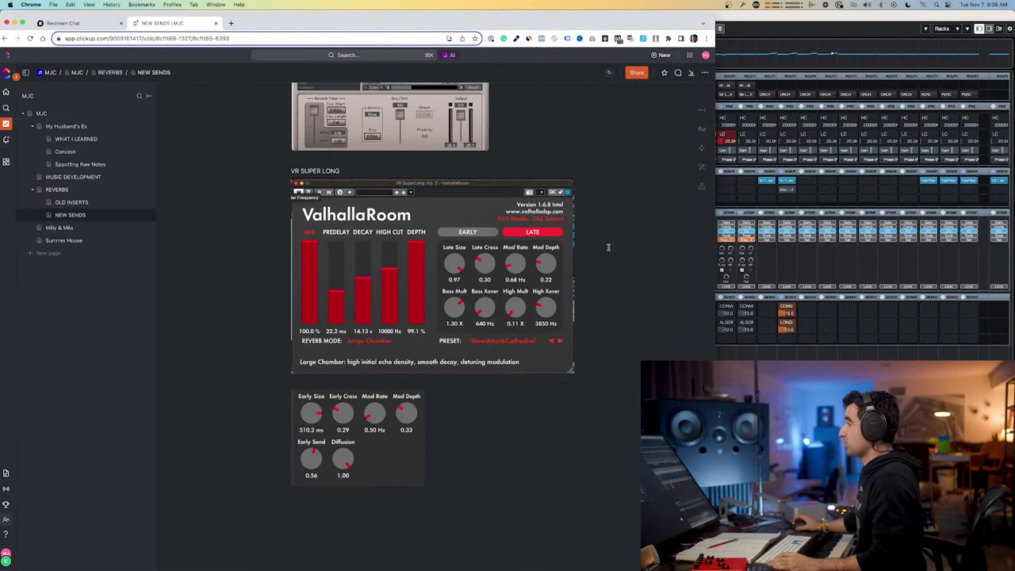
- Switch back to the Cubase MixConsole and select the BBCSO V1 Longs channel
{"action": "scroll", "coordinate": [607, 245], "scroll_direction": "up", "scroll_amount": 10}
{"action": "left_click", "coordinate": [856, 343]}
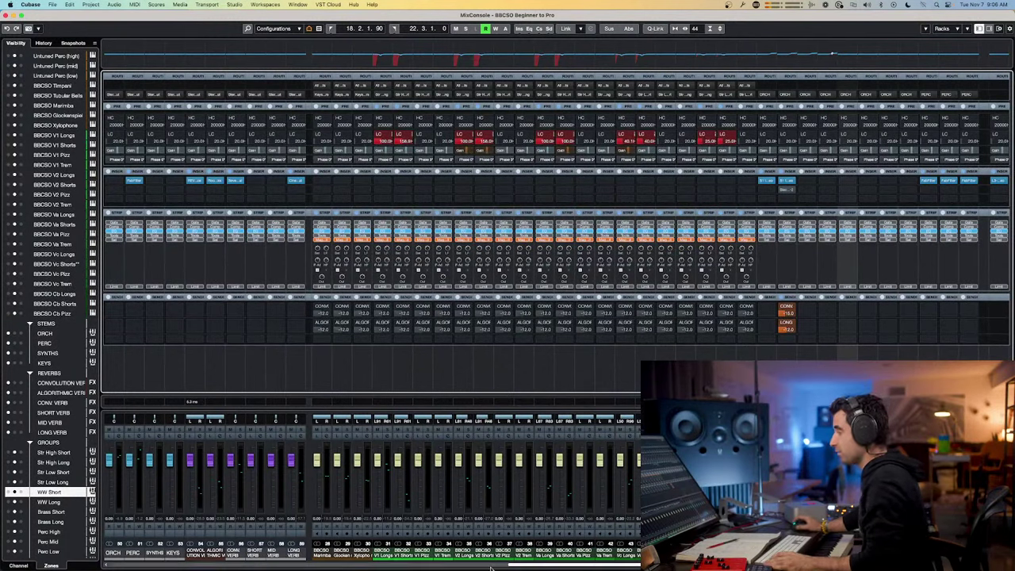
{"action": "left_click_drag", "start_coordinate": [520, 566], "coordinate": [436, 566]}
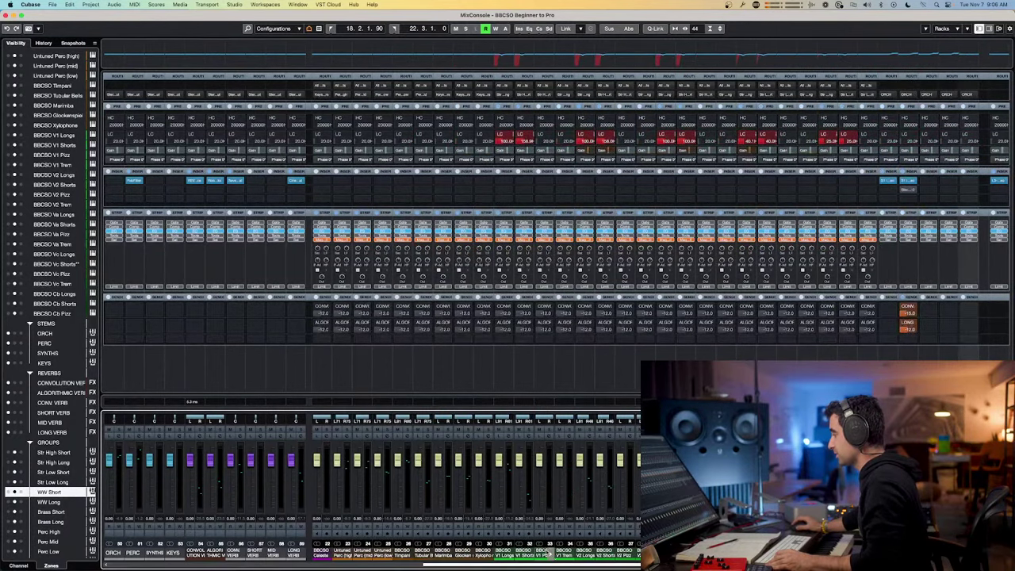
{"action": "left_click", "coordinate": [502, 553]}
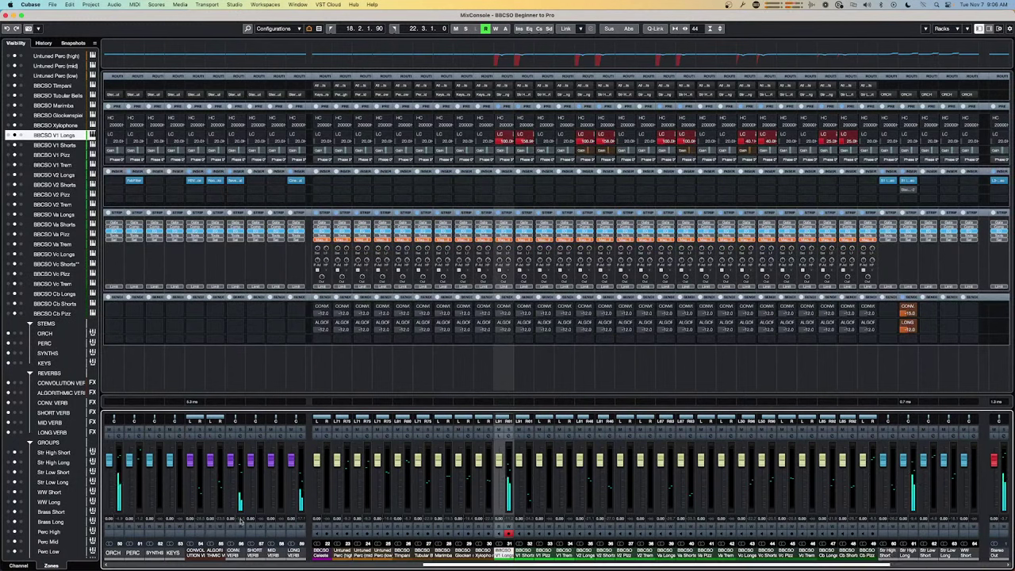
- Inspect the Seventh Heaven insert on CONV. VERB and the Cinematic Rooms insert on LONG VERB, closing each plug-in window
{"action": "left_click", "coordinate": [234, 183]}
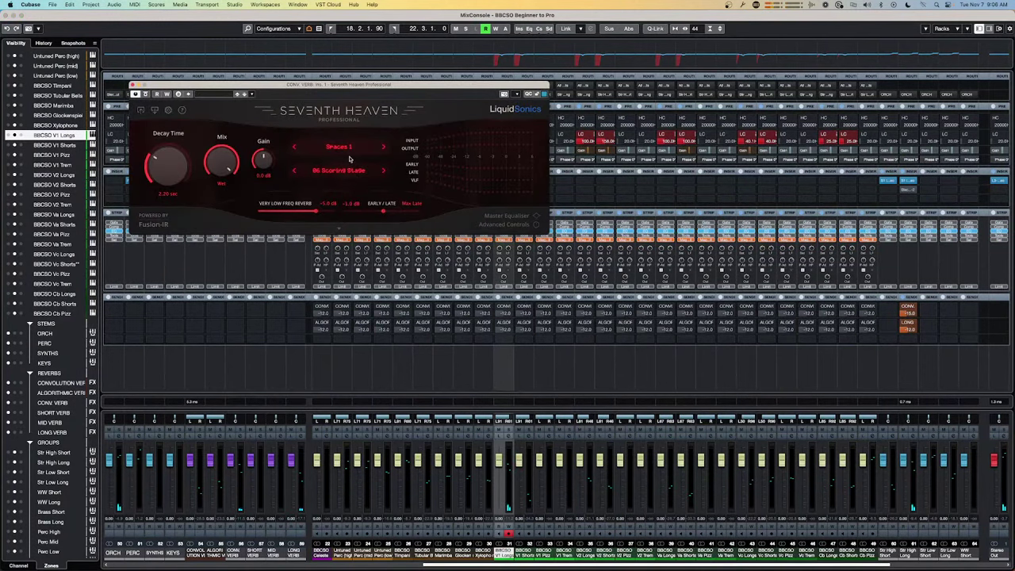
{"action": "left_click", "coordinate": [132, 85]}
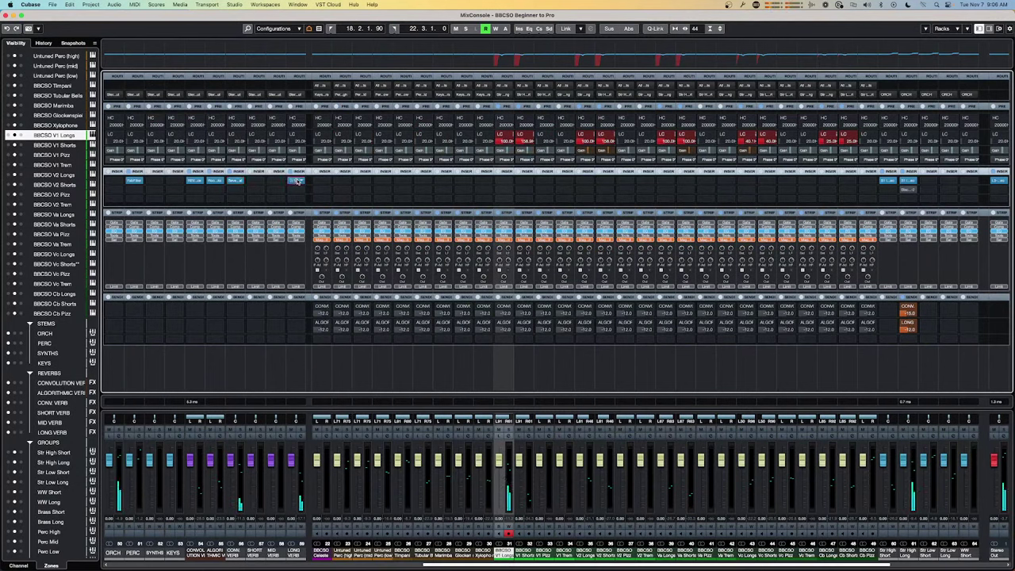
{"action": "left_click", "coordinate": [296, 180]}
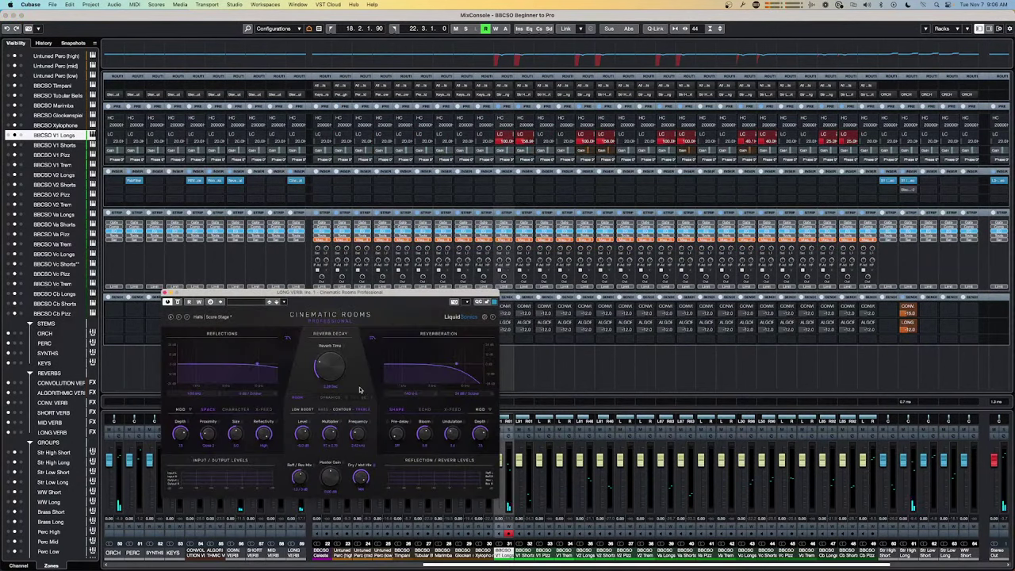
{"action": "left_click", "coordinate": [164, 293]}
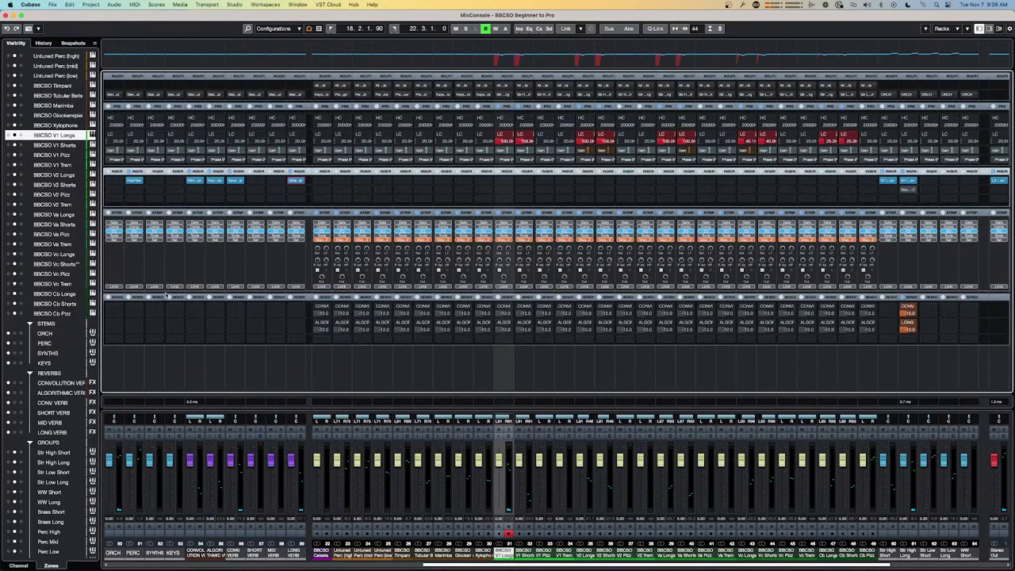
- Inspect the REVerence insert on CONVOLUTION VERB and the RoomWorks insert on ALGORITHMIC VERB, closing each plug-in window
{"action": "left_click", "coordinate": [196, 181]}
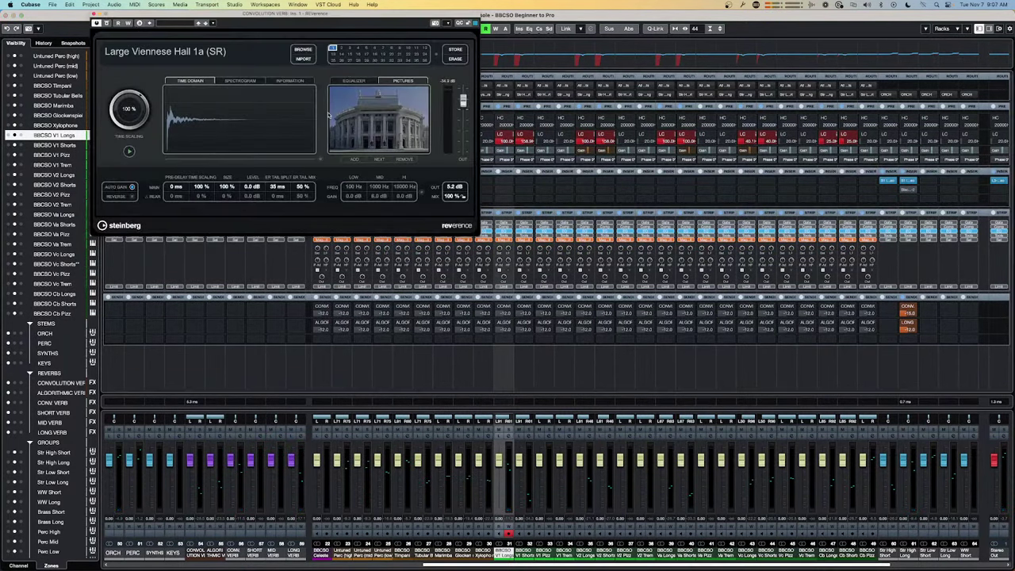
{"action": "left_click", "coordinate": [97, 22]}
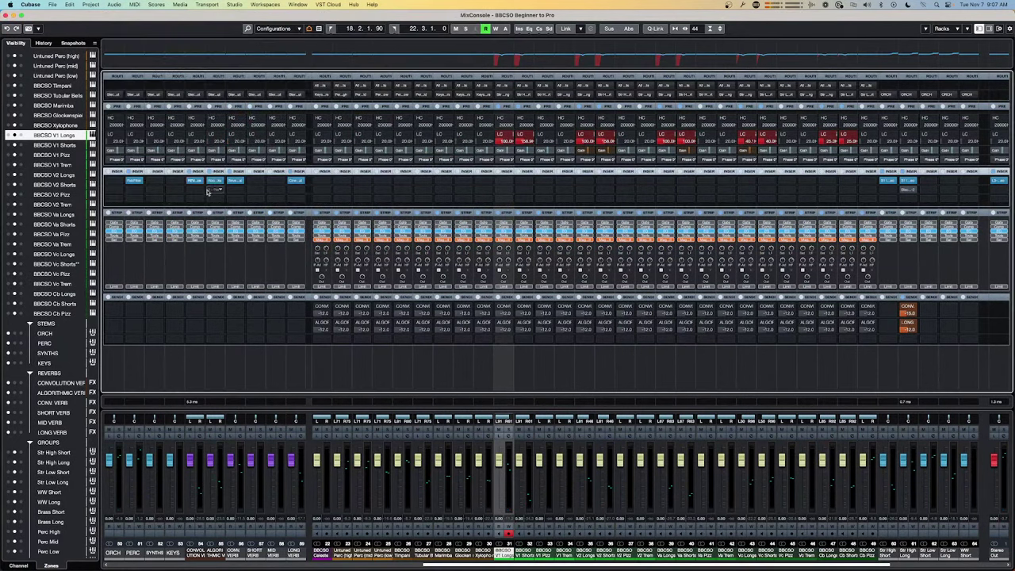
{"action": "left_click", "coordinate": [216, 181]}
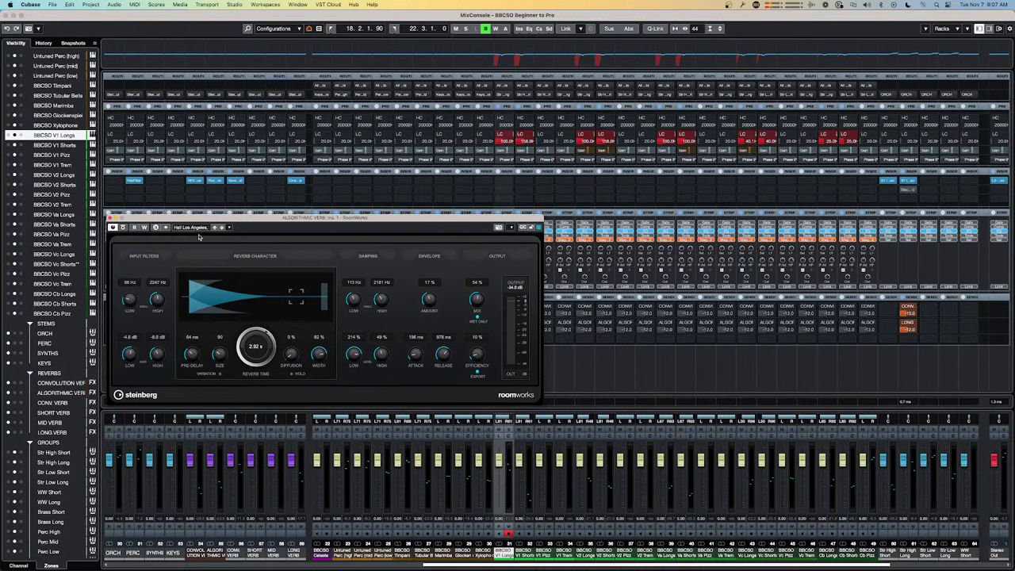
{"action": "left_click", "coordinate": [112, 219]}
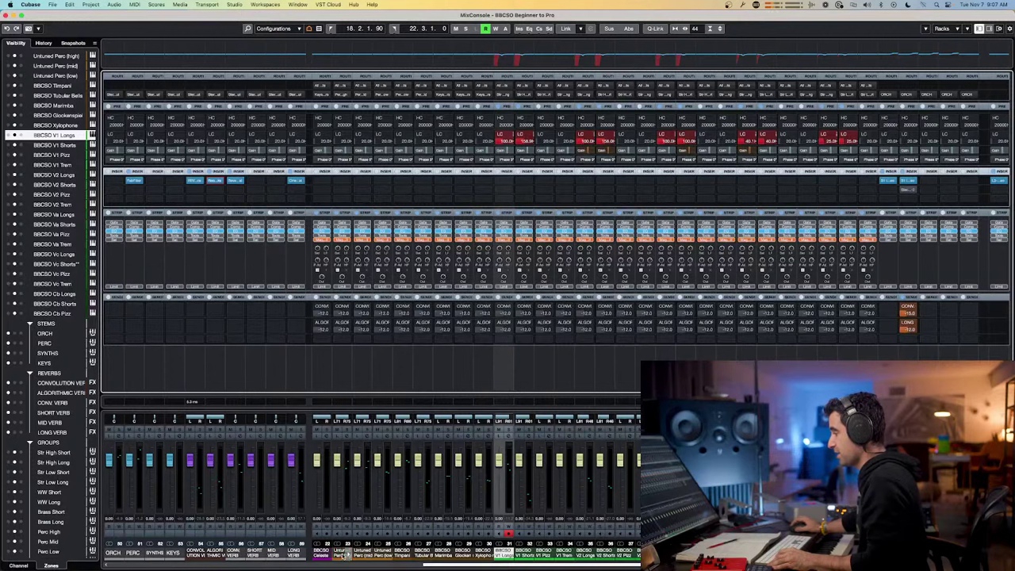
- Select the Untuned Perc (high) channel in the mixer and bring the Cubase project window to the front
{"action": "left_click", "coordinate": [341, 554]}
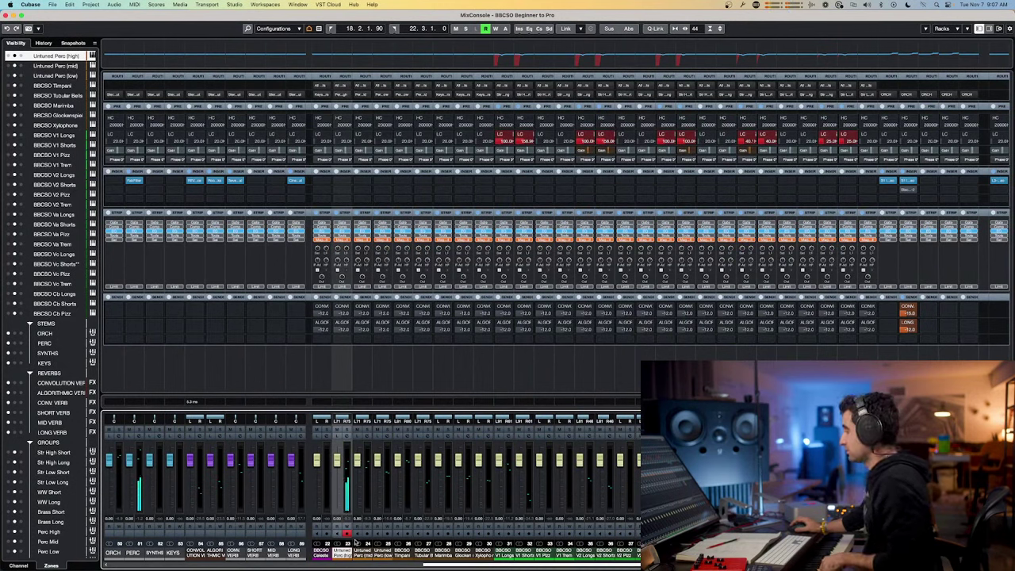
{"action": "key", "text": "Delete"}
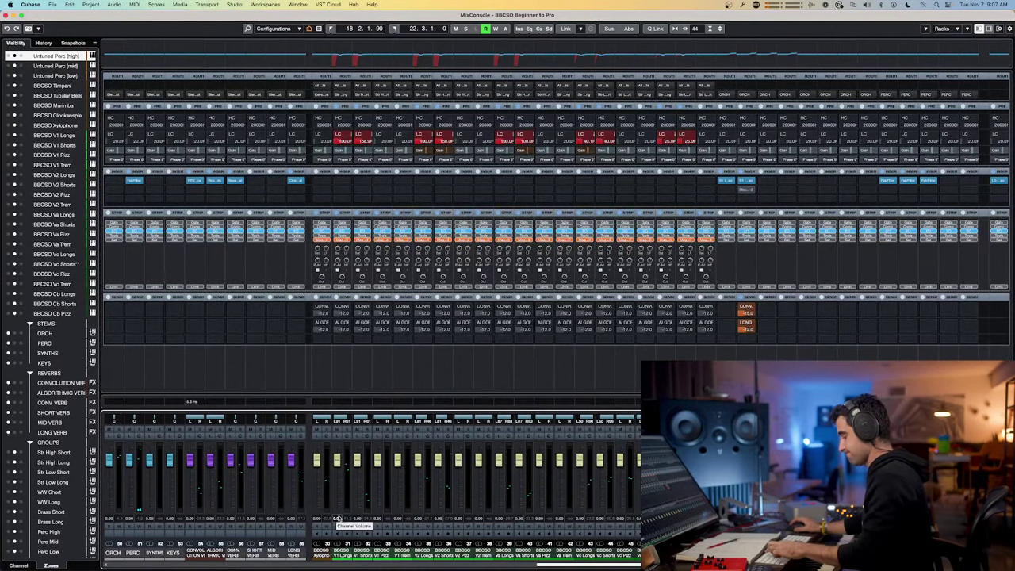
{"action": "key", "text": "F3"}
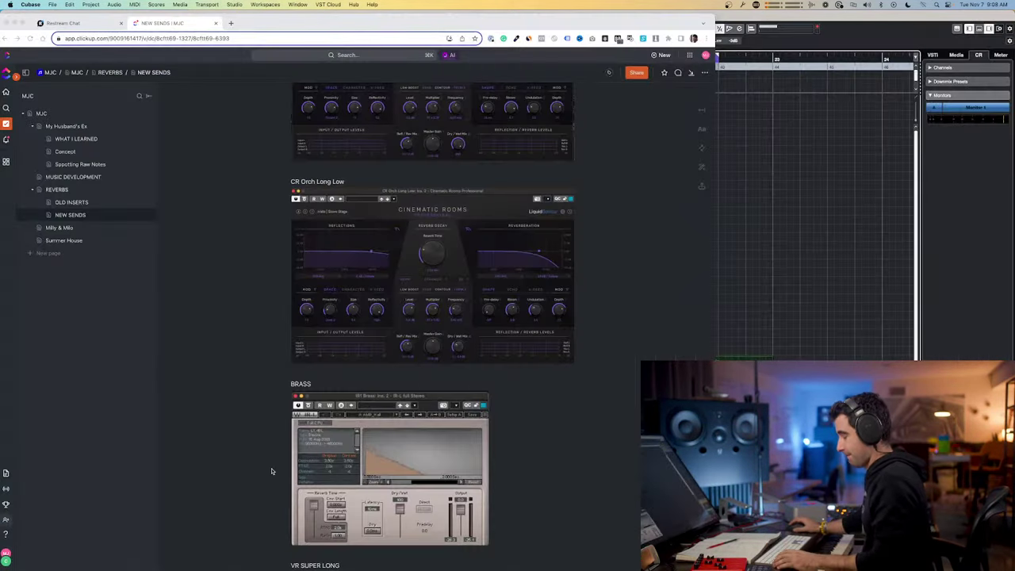
{"action": "key", "text": "super+Tab"}
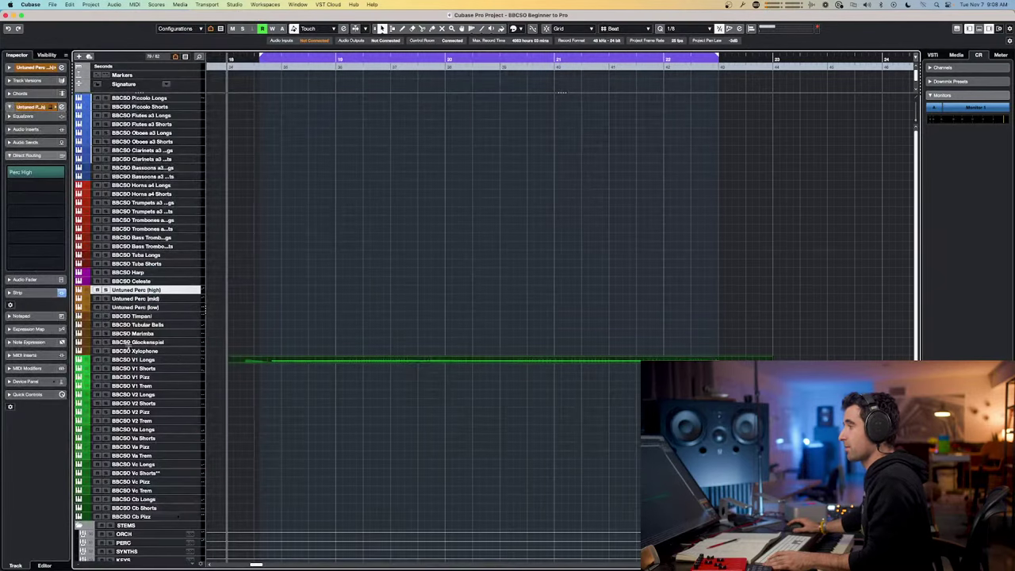
- Duplicate the SHORT VERB FX track in the REVERBS folder
{"action": "scroll", "coordinate": [141, 467], "scroll_direction": "down", "scroll_amount": 5}
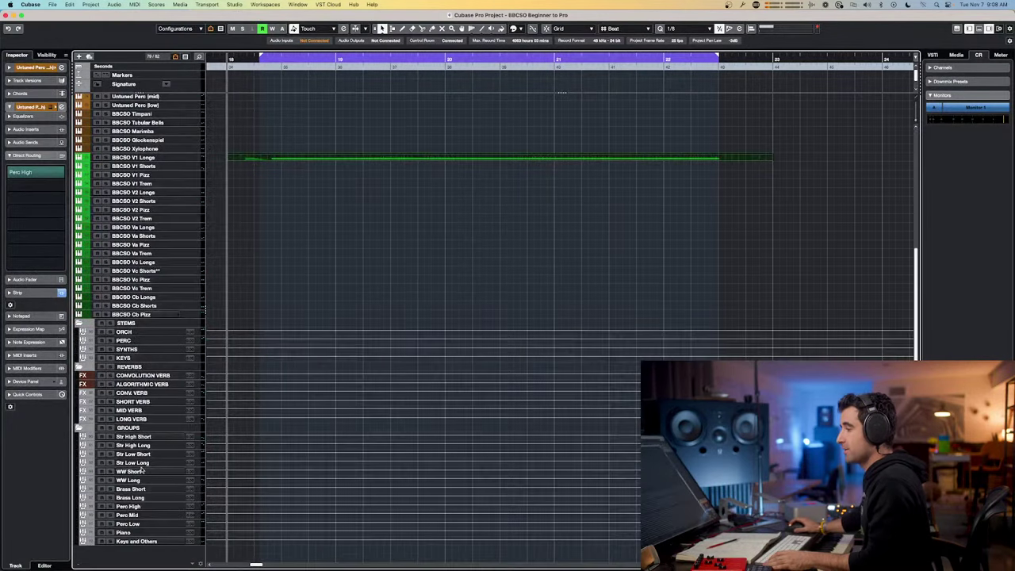
{"action": "left_click", "coordinate": [151, 402]}
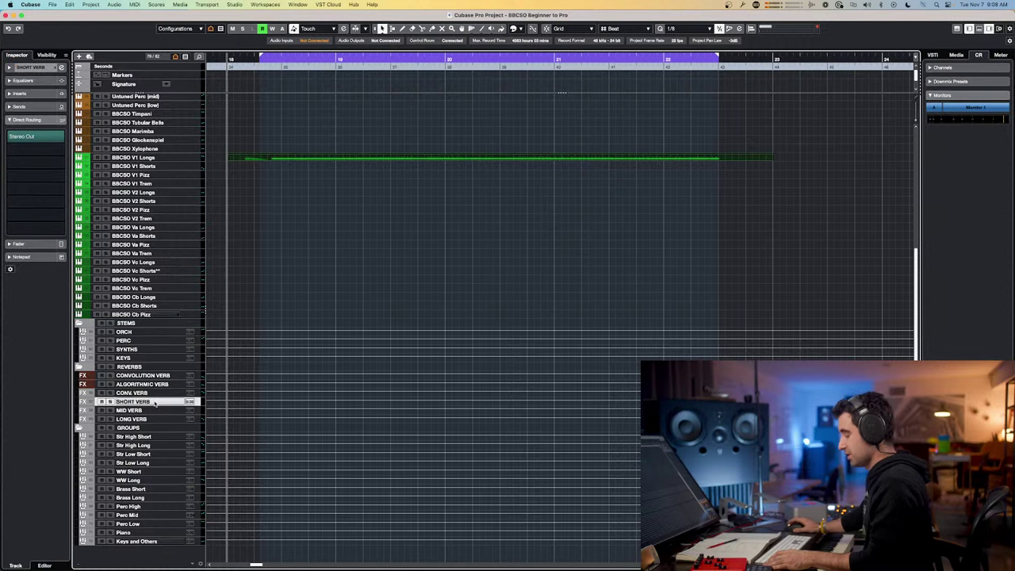
{"action": "key", "text": "super+d"}
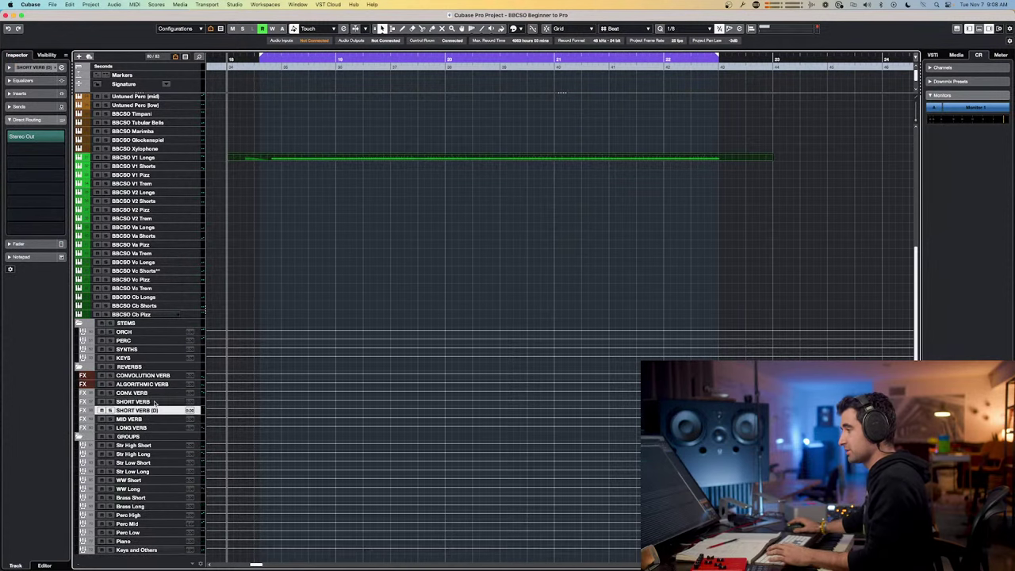
- Rename the original SHORT VERB track as GATED VERB and its duplicate as SHORT VERB
{"action": "double_click", "coordinate": [124, 401]}
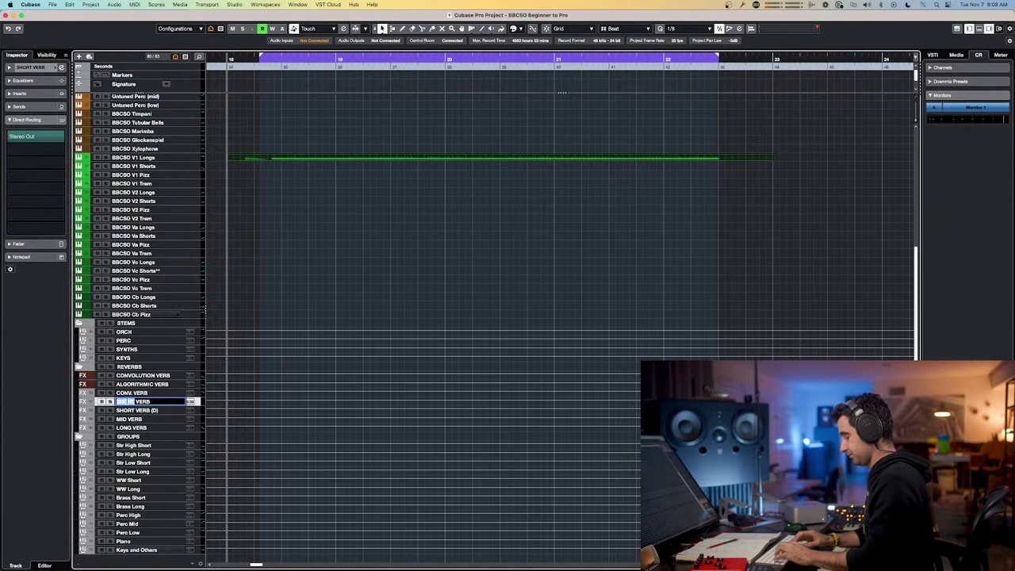
{"action": "type", "text": "GATED"}
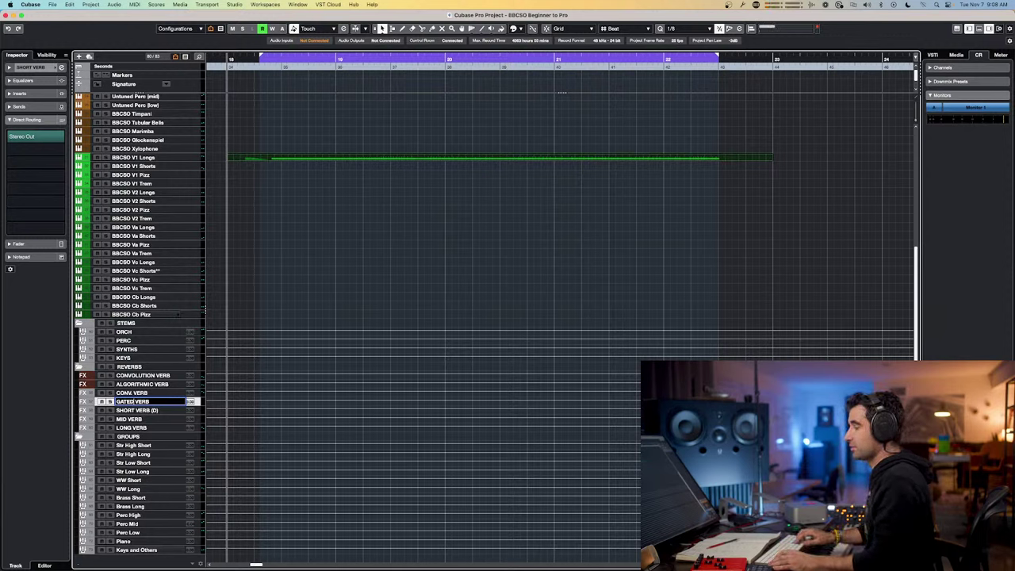
{"action": "key", "text": "Return"}
{"action": "key", "text": "Tab"}
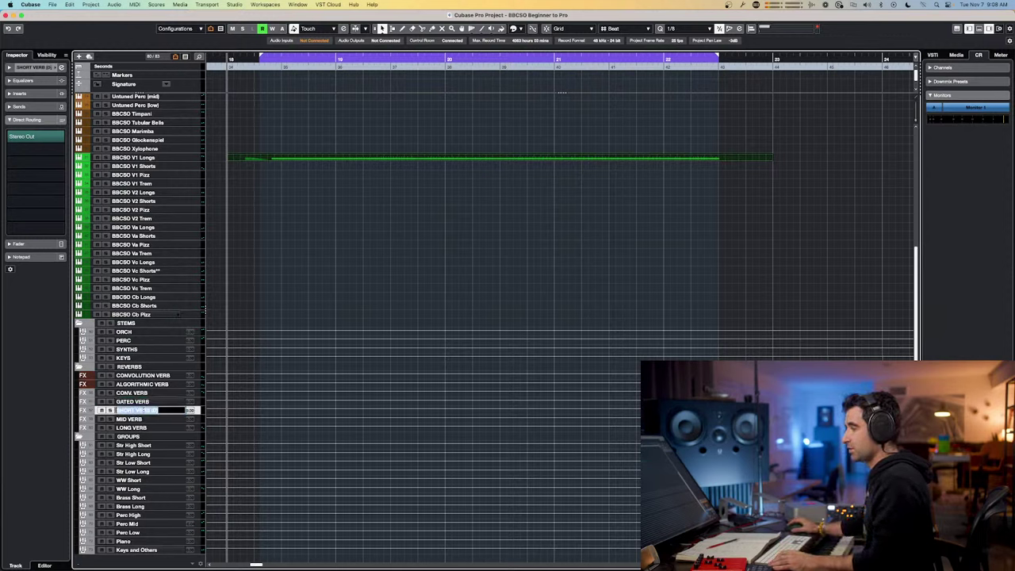
{"action": "type", "text": "SHORT VERB"}
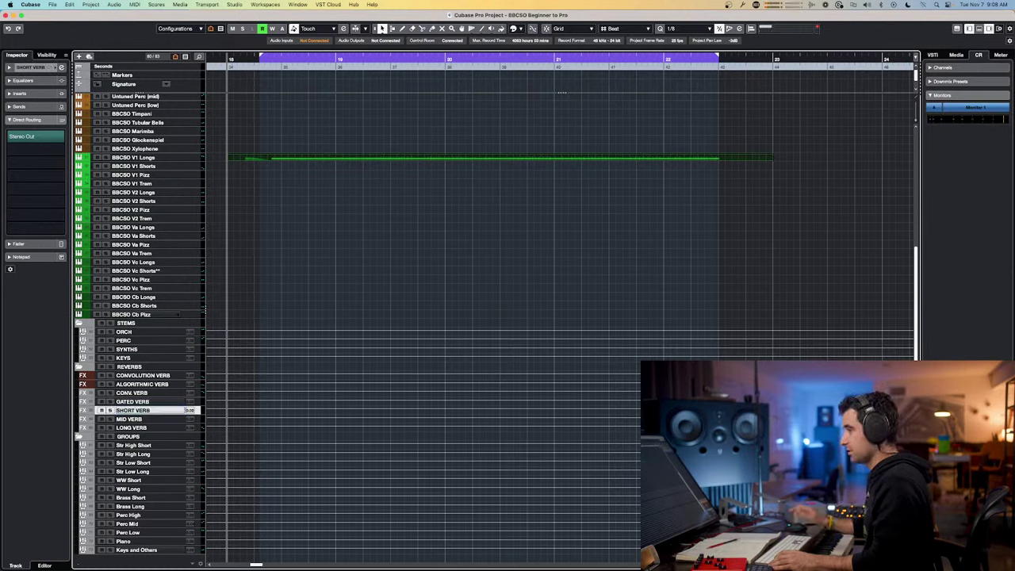
{"action": "key", "text": "Return"}
- Return to the MixConsole and bring the untuned percussion channels into view
{"action": "key", "text": "F3"}
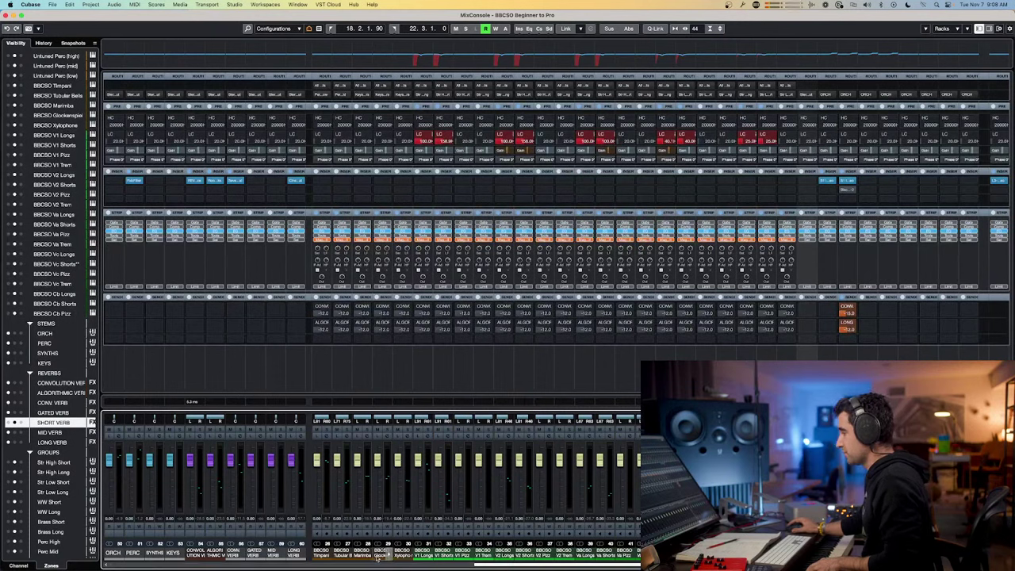
{"action": "scroll", "coordinate": [462, 561], "scroll_direction": "left", "scroll_amount": 2}
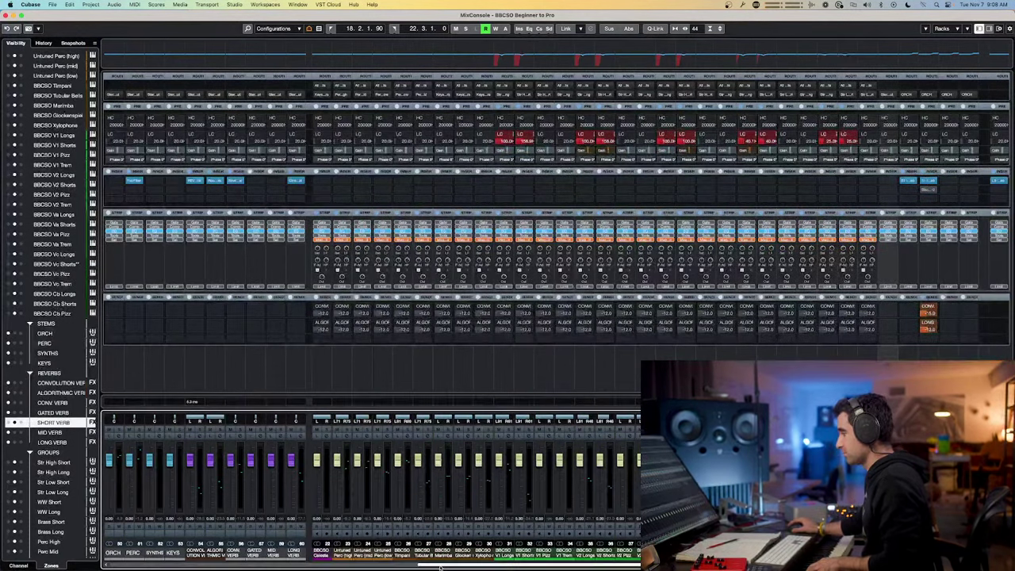
- Select the Untuned Perc (high) channel and add a send to GATED VERB on the Perc High group
{"action": "left_click", "coordinate": [343, 553]}
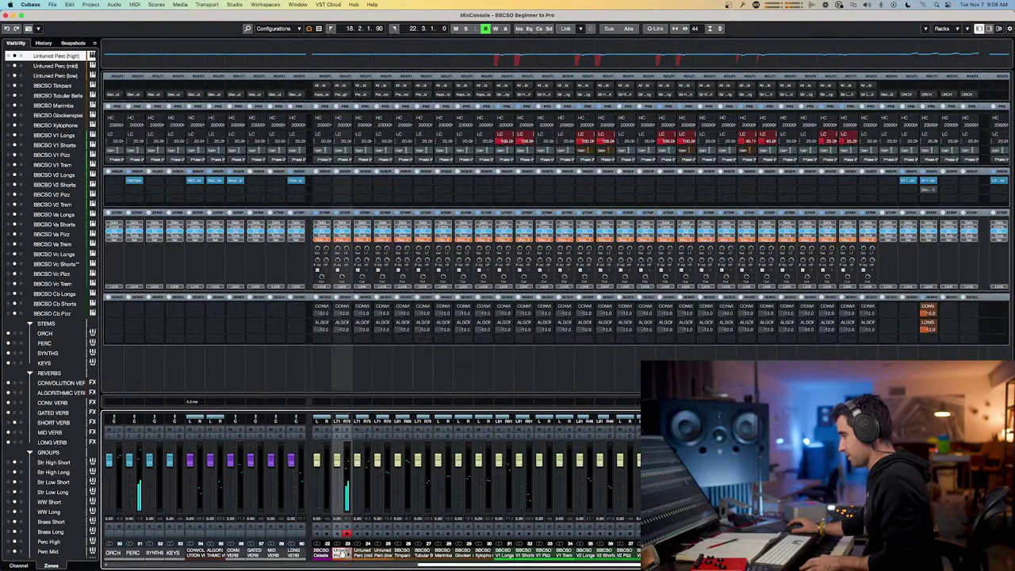
{"action": "scroll", "coordinate": [496, 564], "scroll_direction": "right", "scroll_amount": 4}
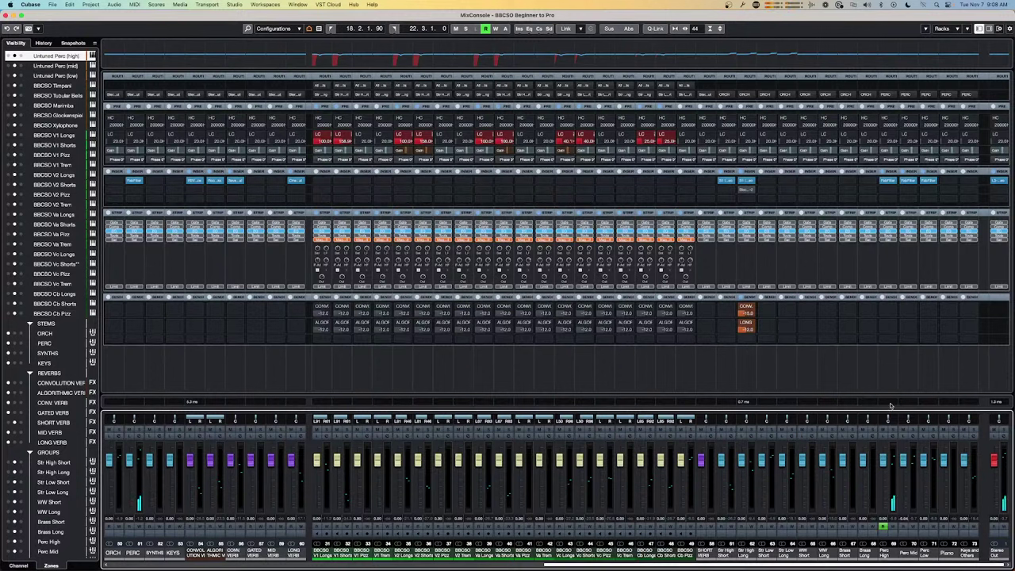
{"action": "left_click", "coordinate": [893, 311]}
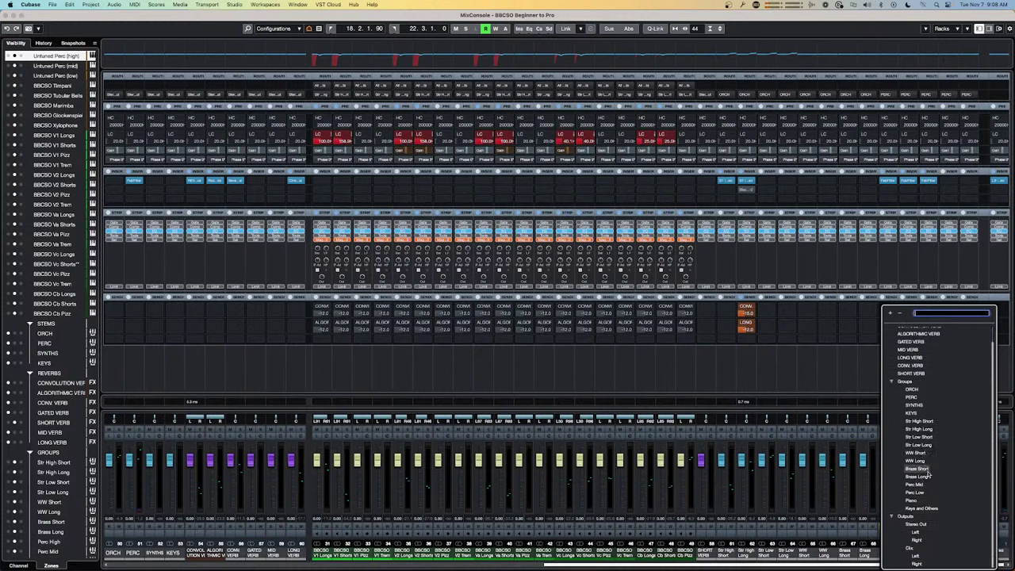
{"action": "left_click", "coordinate": [912, 358]}
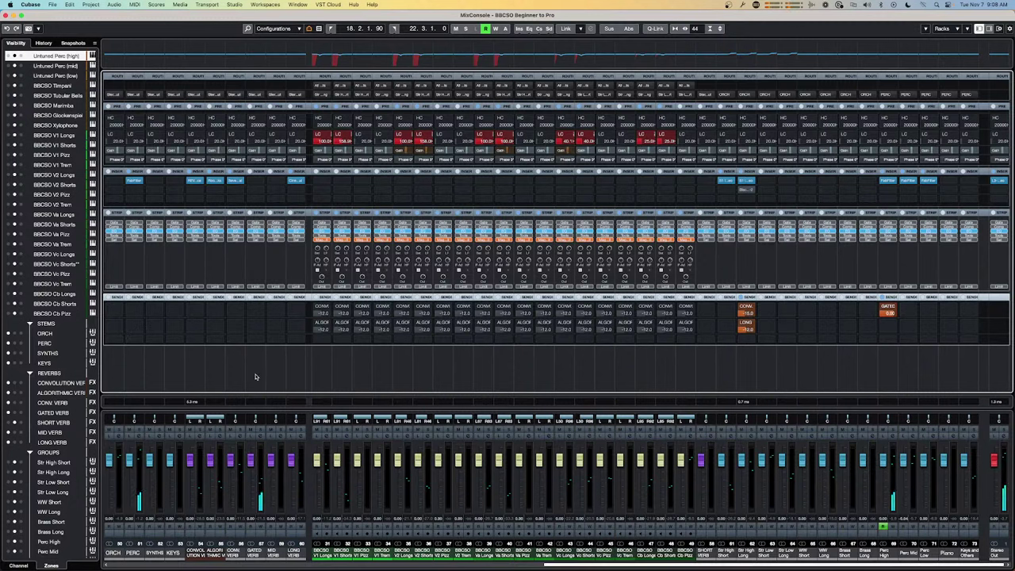
- Load ValhallaRoom in the first insert slot of the GATED VERB channel
{"action": "left_click", "coordinate": [260, 180]}
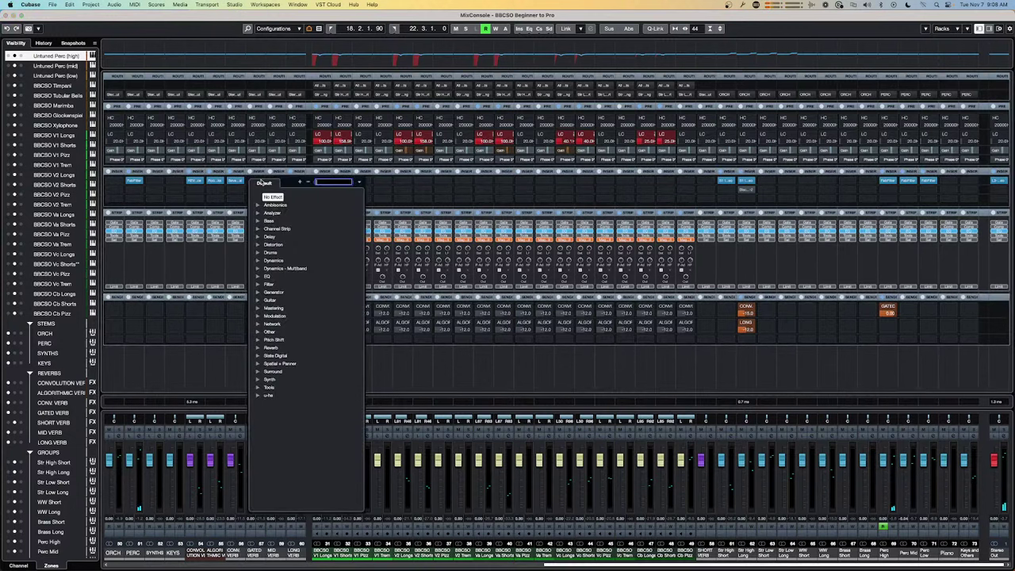
{"action": "type", "text": "Va"}
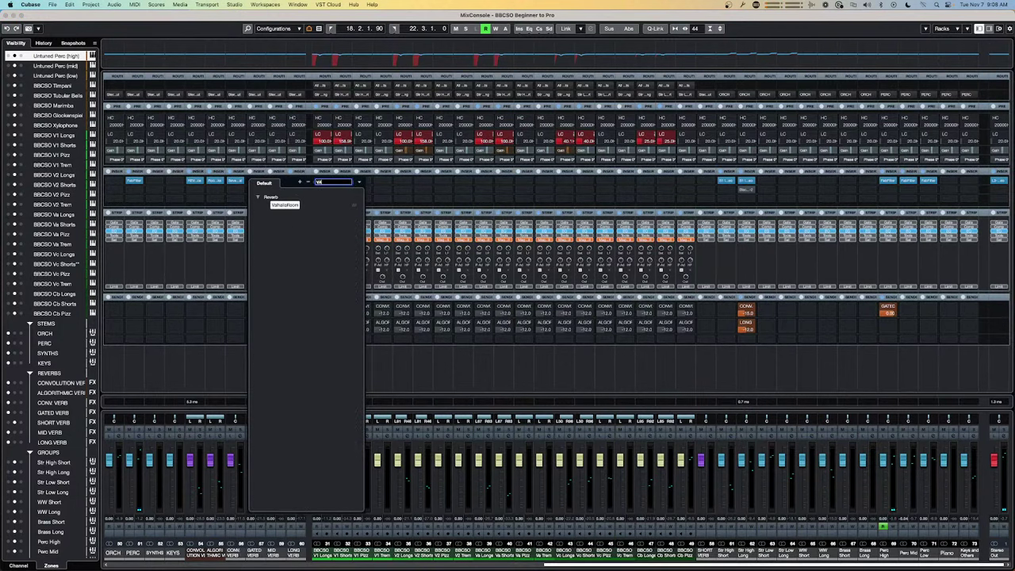
{"action": "key", "text": "Return"}
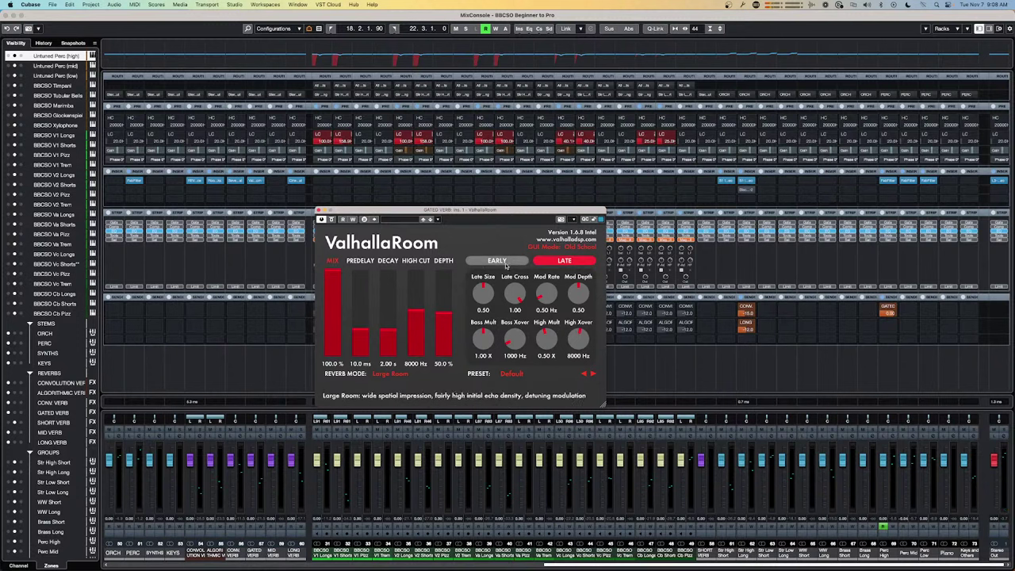
{"action": "left_click", "coordinate": [522, 374]}
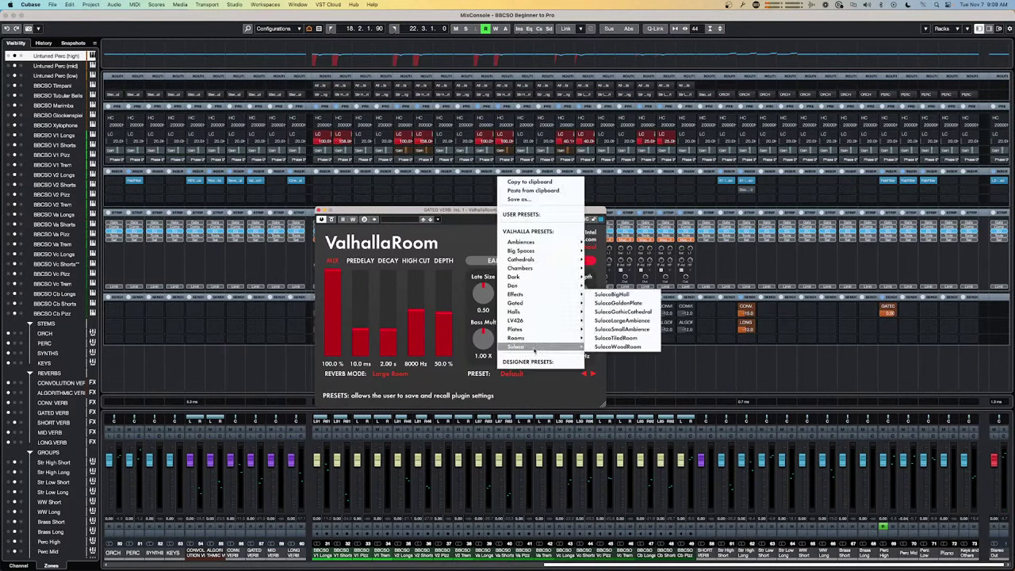
{"action": "mouse_move", "coordinate": [539, 341]}
{"action": "mouse_move", "coordinate": [546, 340]}
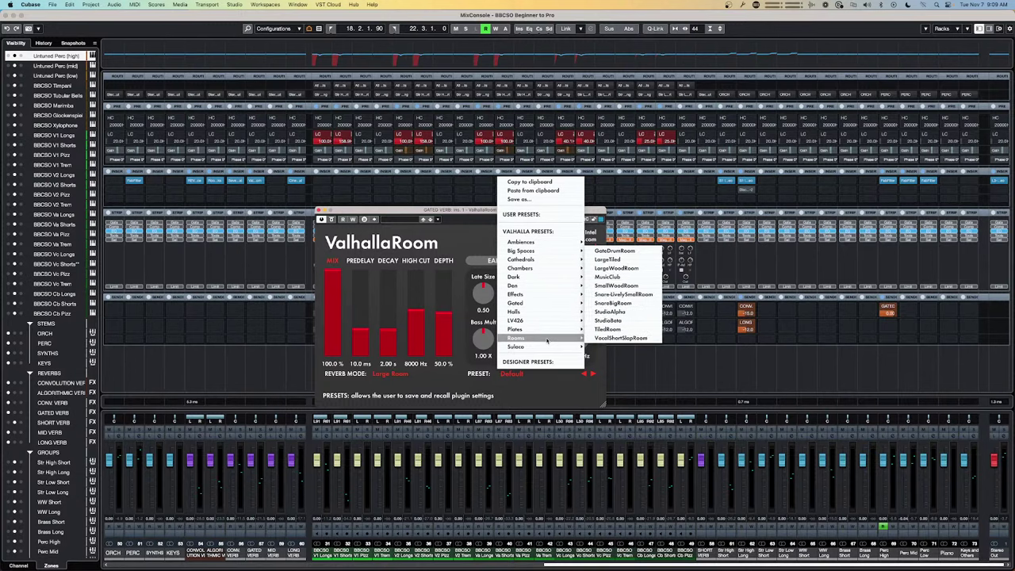
- Switch to Chrome, look up the SHORT GATED ValhallaRoom settings in the NEW SENDS document, and return to Cubase
{"action": "key", "text": "super+Tab"}
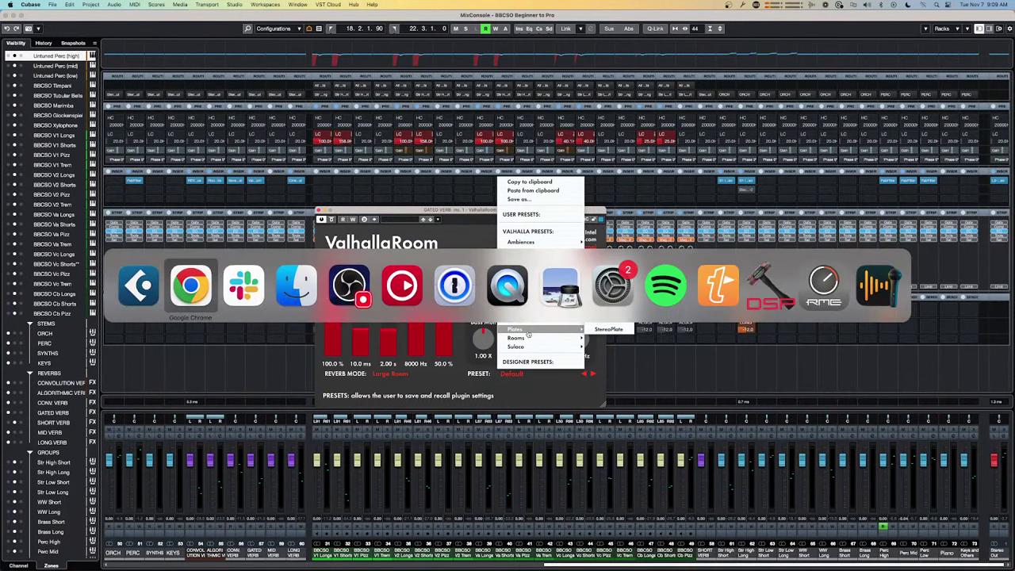
{"action": "scroll", "coordinate": [678, 533], "scroll_direction": "down", "scroll_amount": 5}
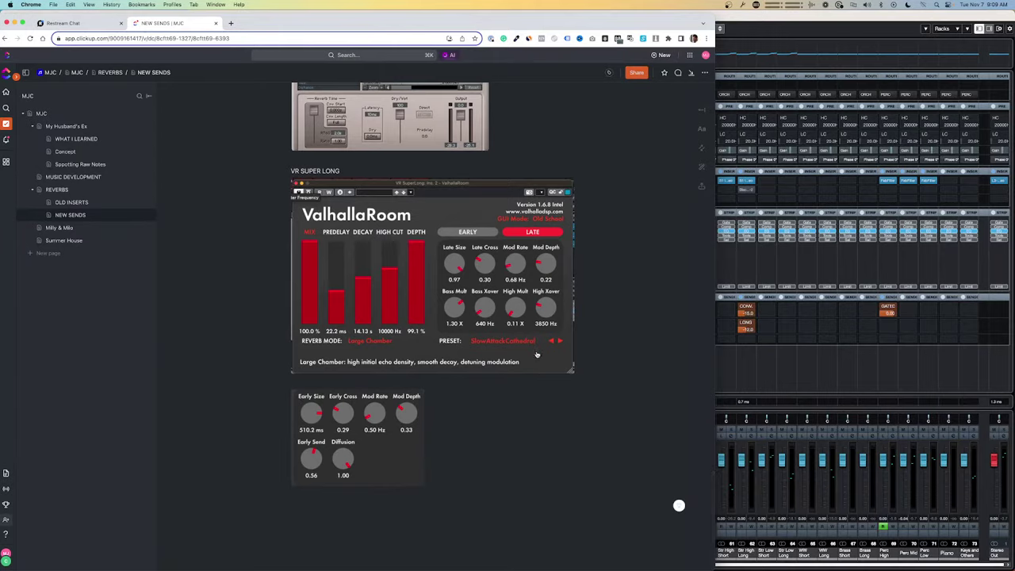
{"action": "scroll", "coordinate": [522, 326], "scroll_direction": "up", "scroll_amount": 10}
{"action": "scroll", "coordinate": [523, 326], "scroll_direction": "up", "scroll_amount": 15}
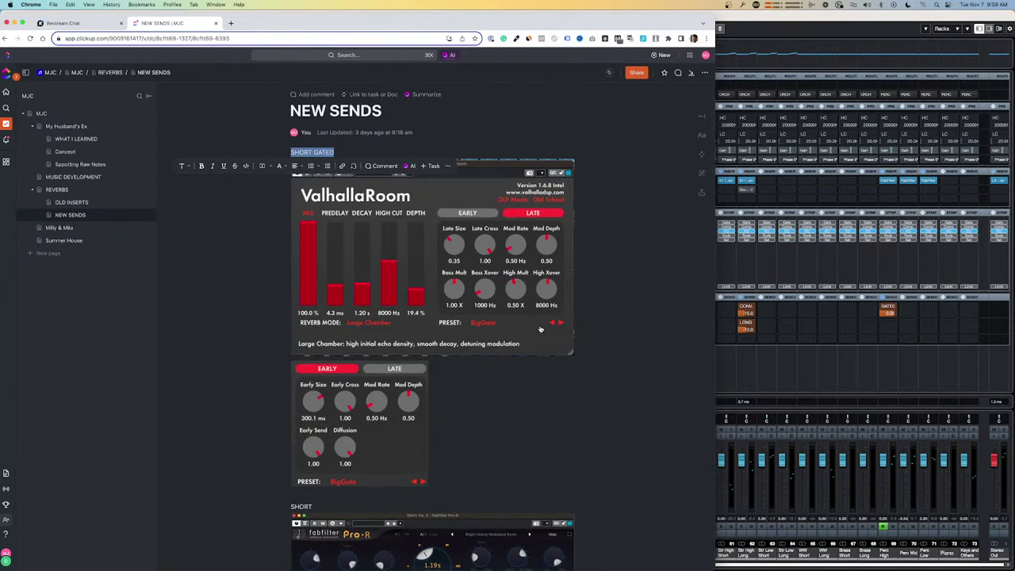
{"action": "key", "text": "super+Tab"}
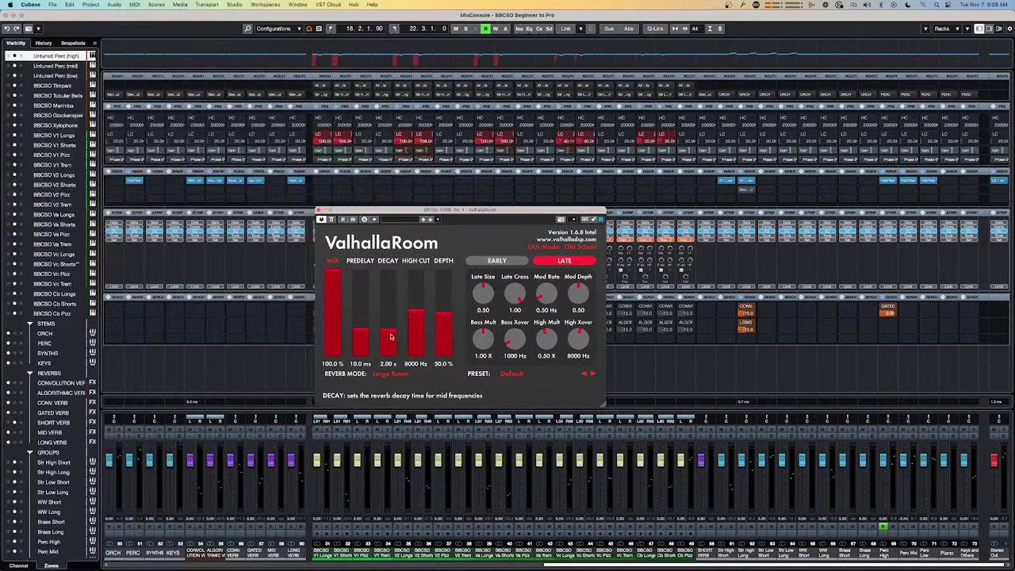
- Load the BigGate preset from ValhallaRoom's Gated presets on the GATED VERB channel
{"action": "left_click", "coordinate": [512, 374]}
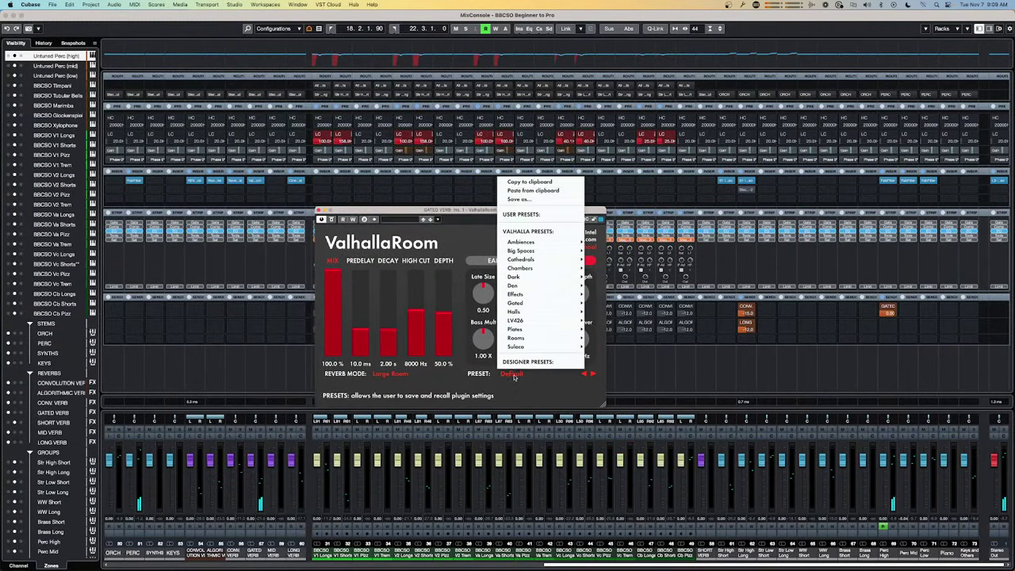
{"action": "mouse_move", "coordinate": [553, 271]}
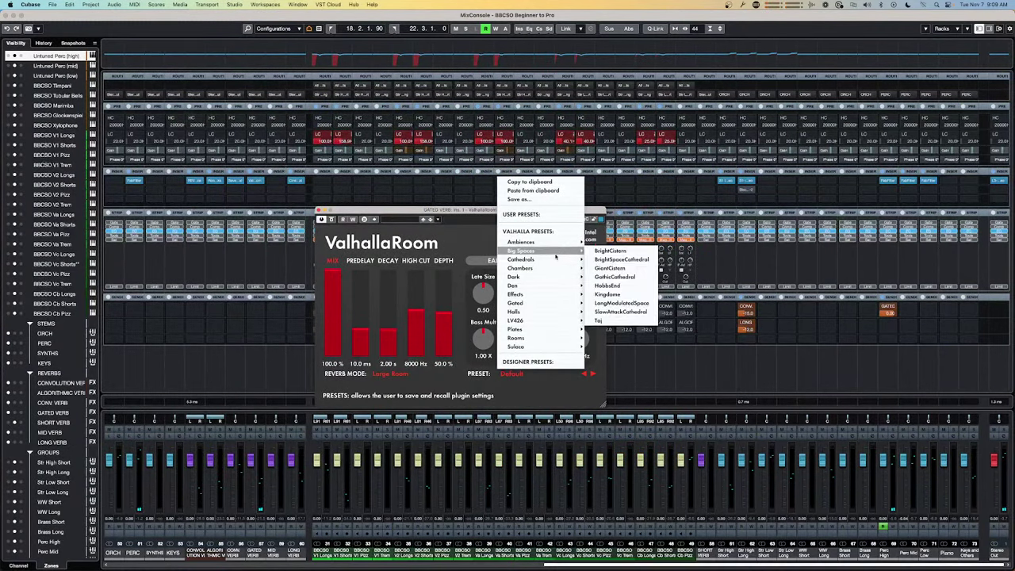
{"action": "mouse_move", "coordinate": [551, 297]}
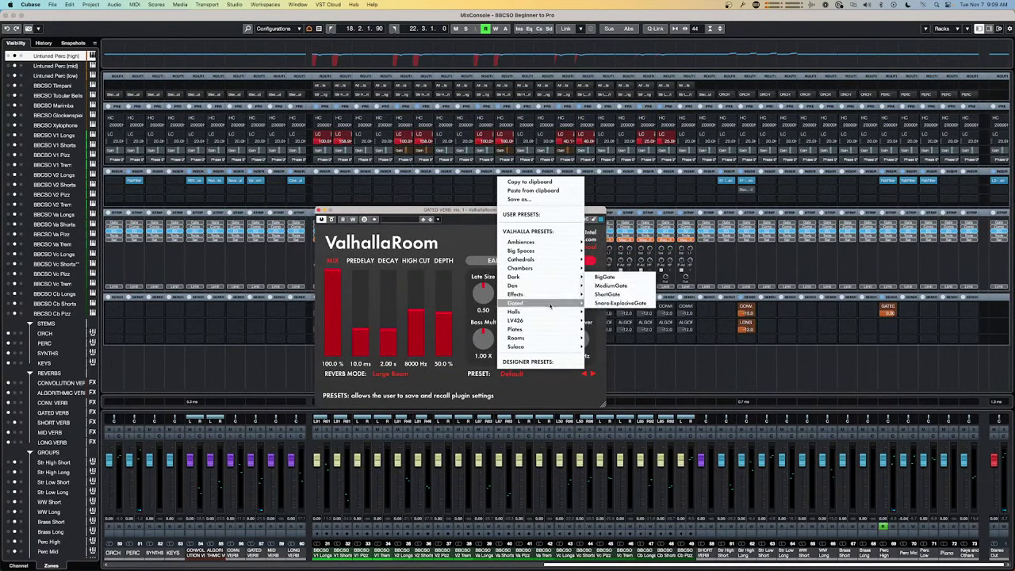
{"action": "left_click", "coordinate": [606, 277]}
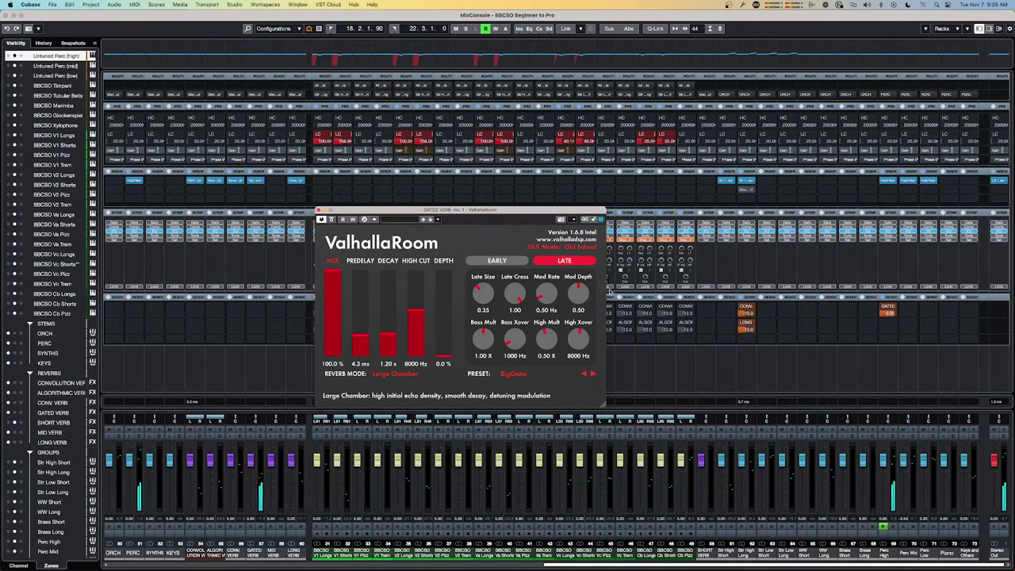
- Set the level of the Perc High group's GATED VERB send to -12 dB
{"action": "left_click", "coordinate": [886, 309]}
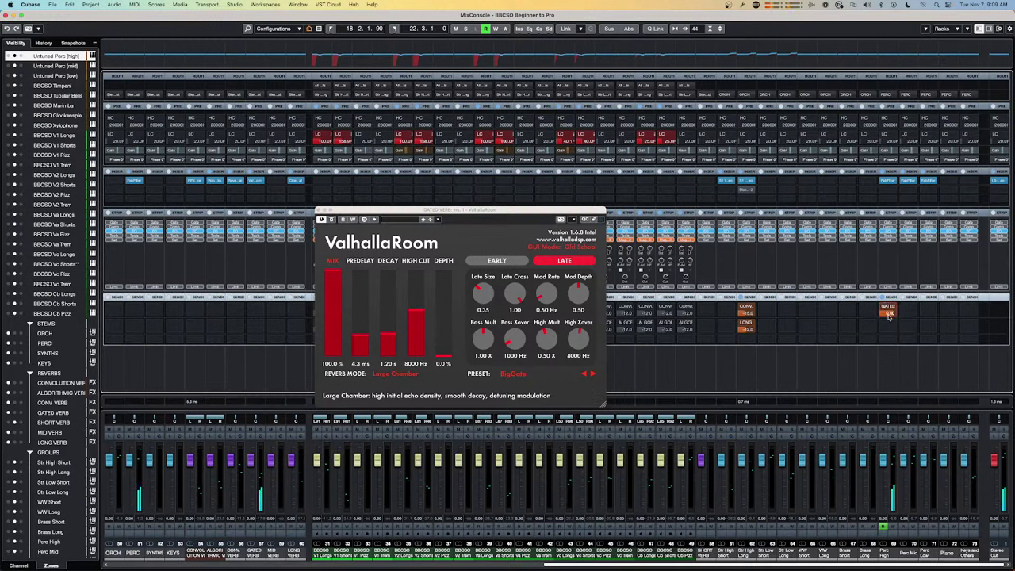
{"action": "double_click", "coordinate": [888, 312]}
{"action": "key", "text": "Return"}
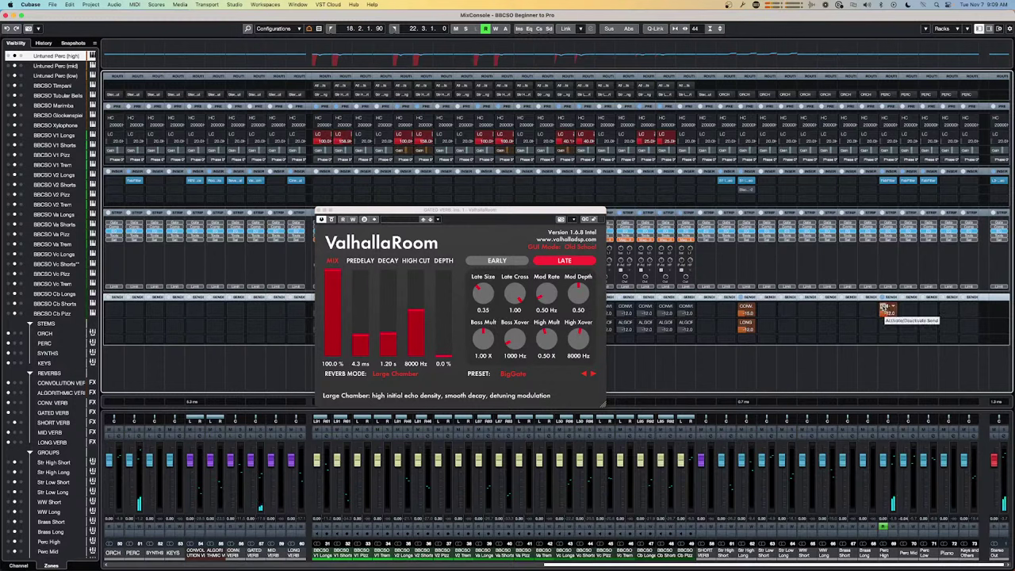
- Bypass and re-enable the Perc High group's GATED VERB send repeatedly to compare the dry and gated sound
{"action": "left_click", "coordinate": [883, 307]}
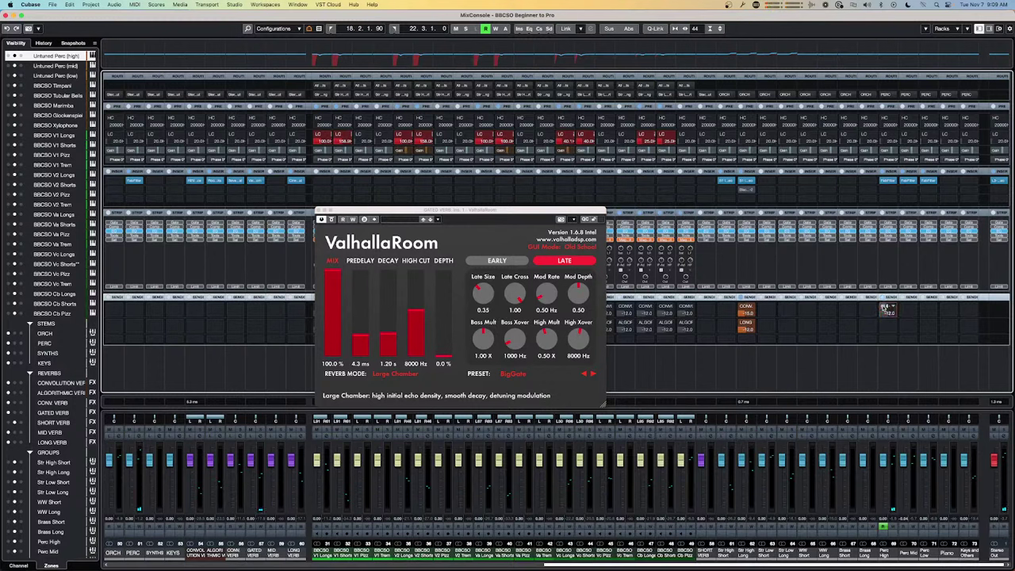
{"action": "left_click", "coordinate": [883, 306]}
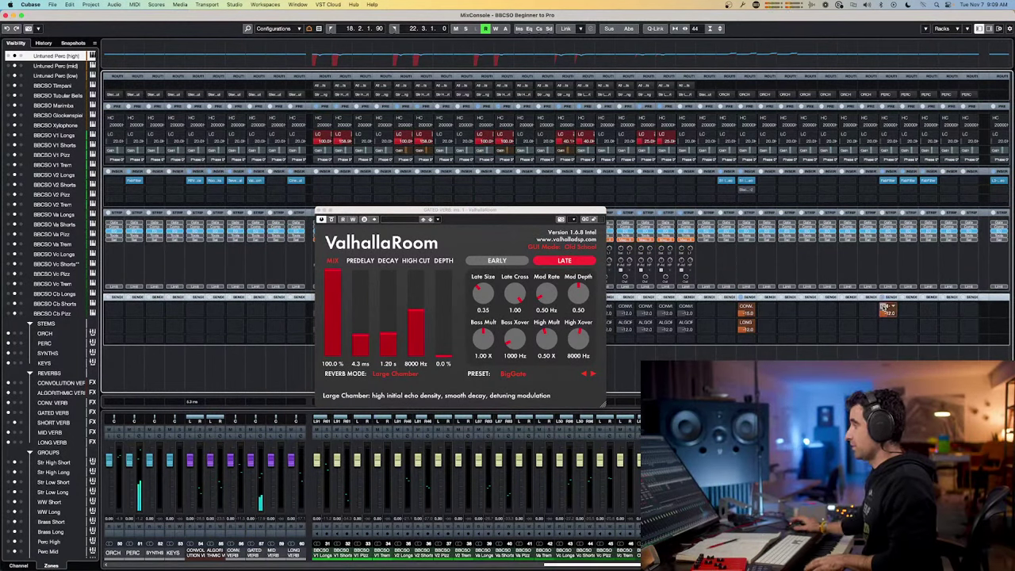
{"action": "left_click", "coordinate": [884, 306]}
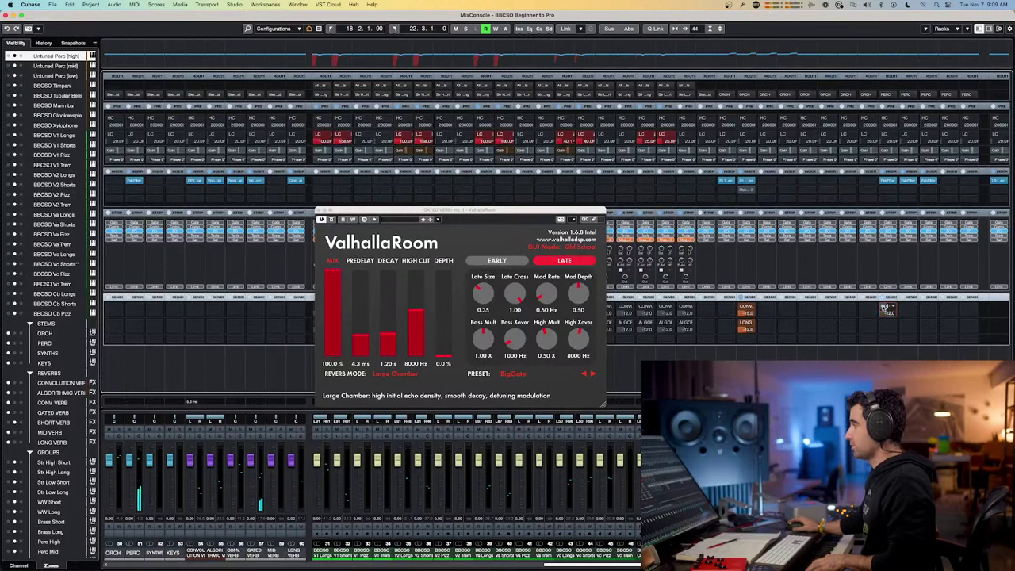
{"action": "left_click", "coordinate": [884, 307]}
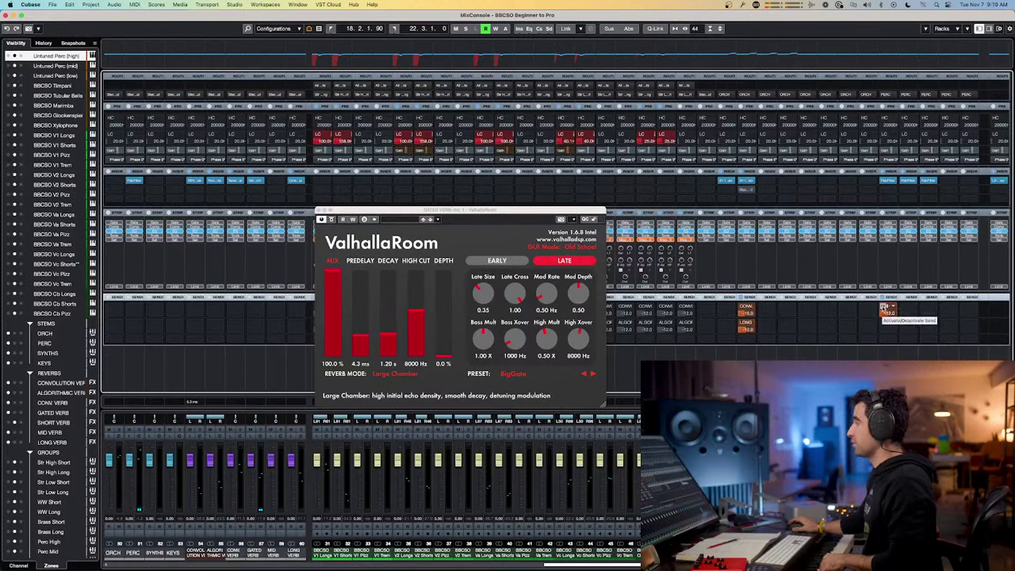
{"action": "left_click", "coordinate": [884, 307]}
{"action": "left_click", "coordinate": [885, 307]}
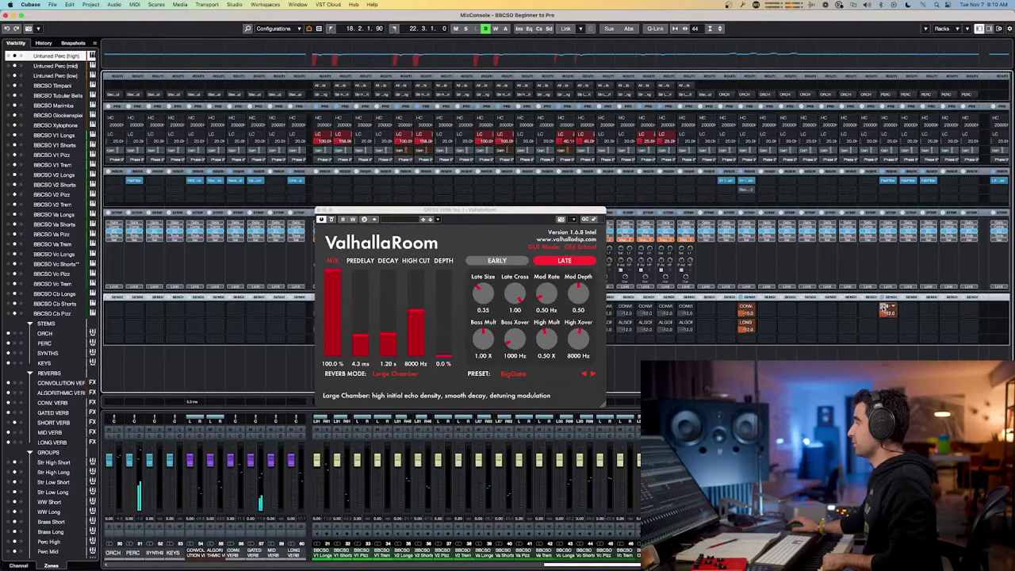
- Set the Perc High group's GATED VERB send level to -10 dB and switch the send off for comparison
{"action": "left_click", "coordinate": [884, 308]}
{"action": "left_click", "coordinate": [884, 308]}
{"action": "left_click", "coordinate": [884, 308]}
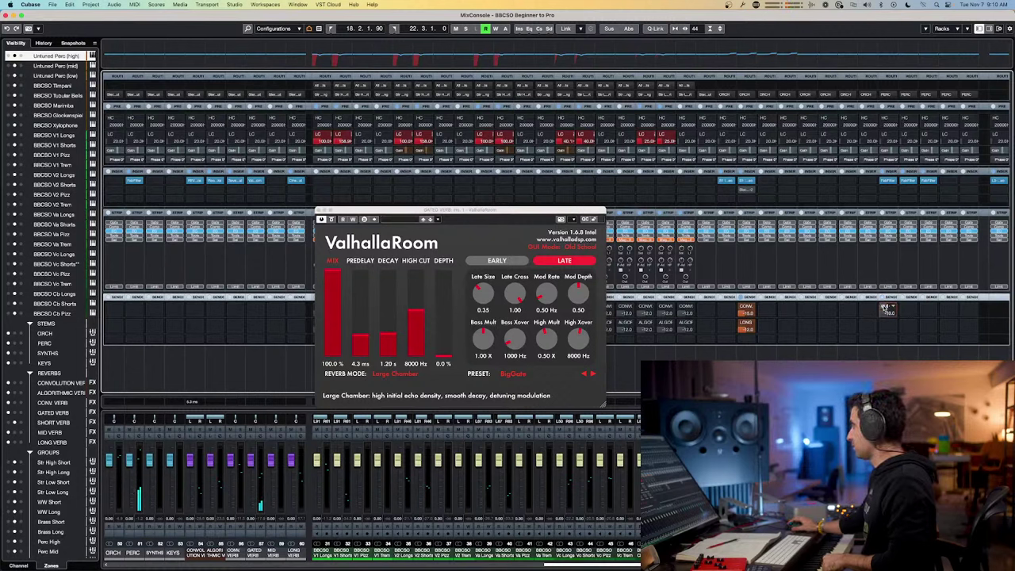
- Compare the untuned high percussion with and without the gated reverb at -10 dB, leaving the Perc High send active
{"action": "left_click", "coordinate": [883, 309]}
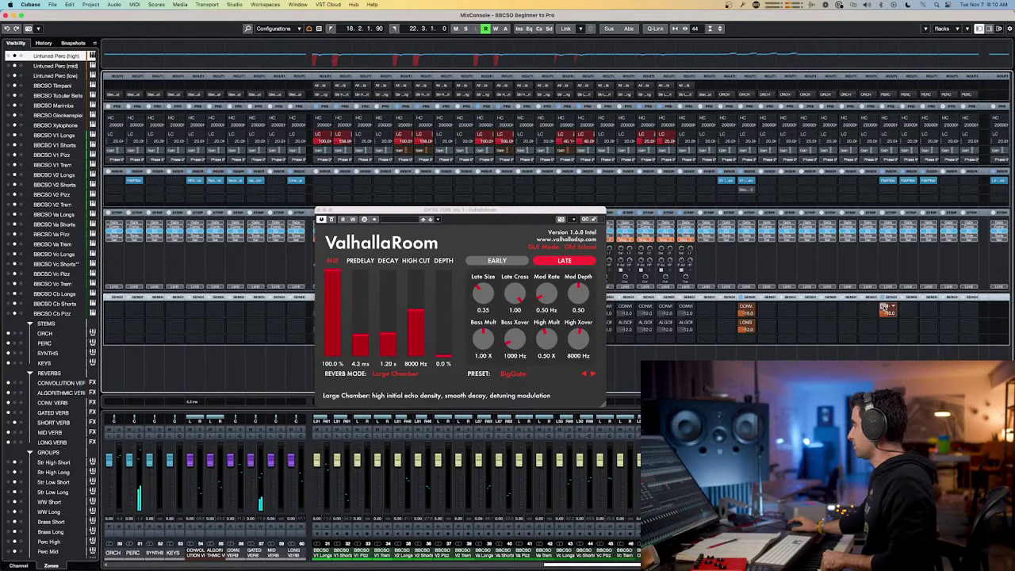
{"action": "left_click", "coordinate": [884, 308]}
{"action": "left_click", "coordinate": [884, 309]}
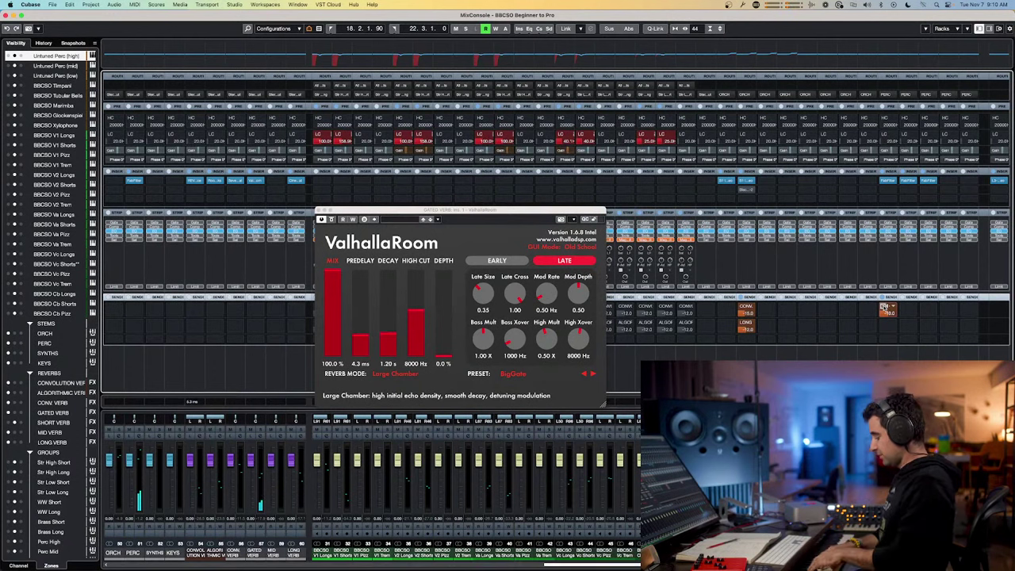
{"action": "left_click", "coordinate": [884, 309]}
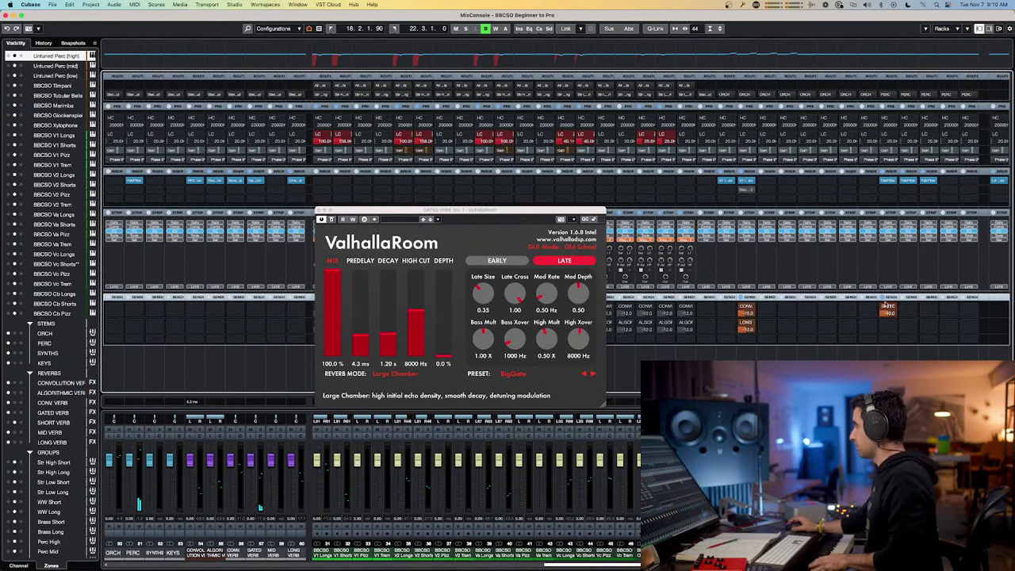
{"action": "left_click", "coordinate": [884, 309]}
{"action": "left_click", "coordinate": [884, 309]}
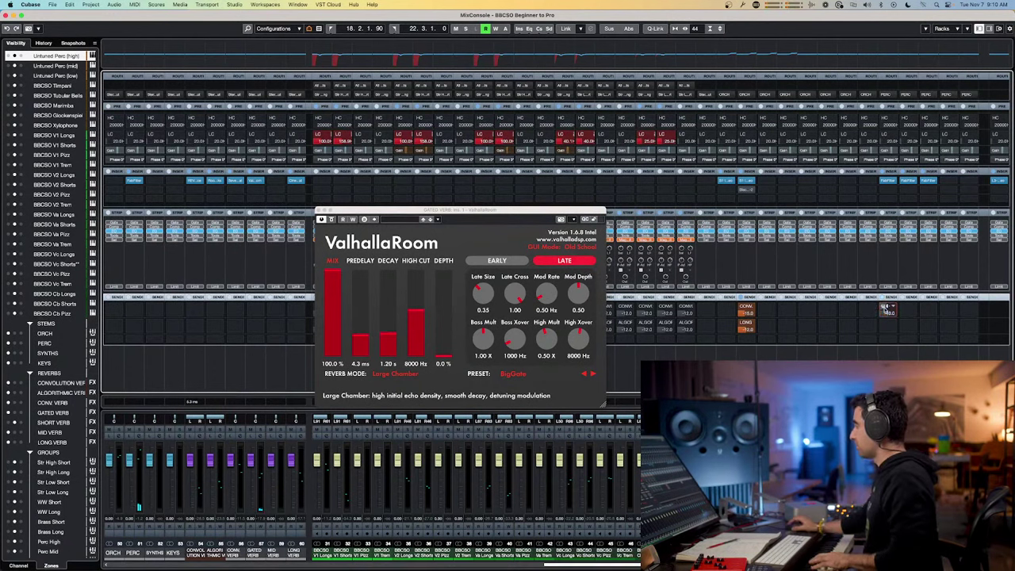
{"action": "left_click", "coordinate": [884, 309]}
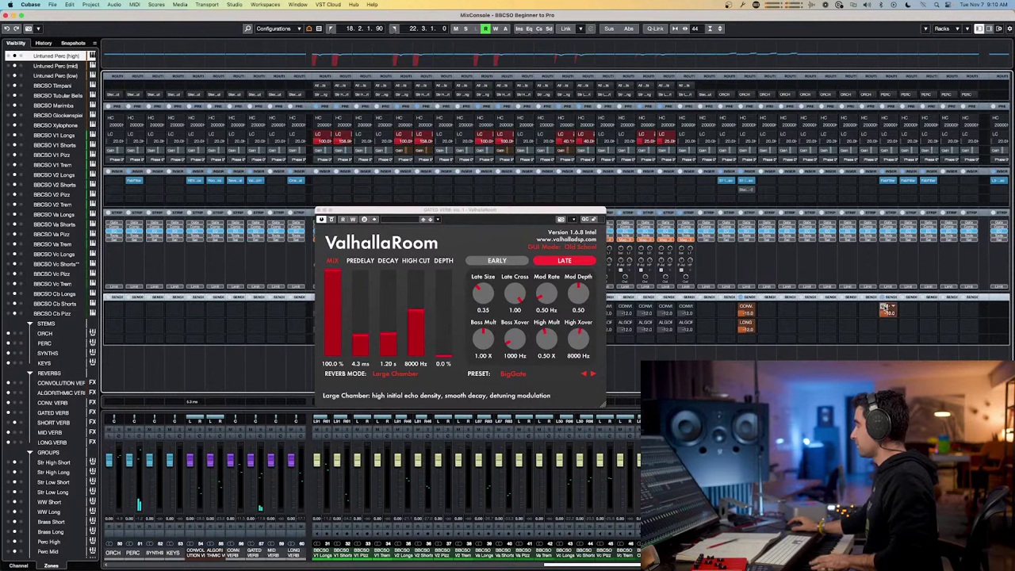
{"action": "left_click", "coordinate": [884, 309]}
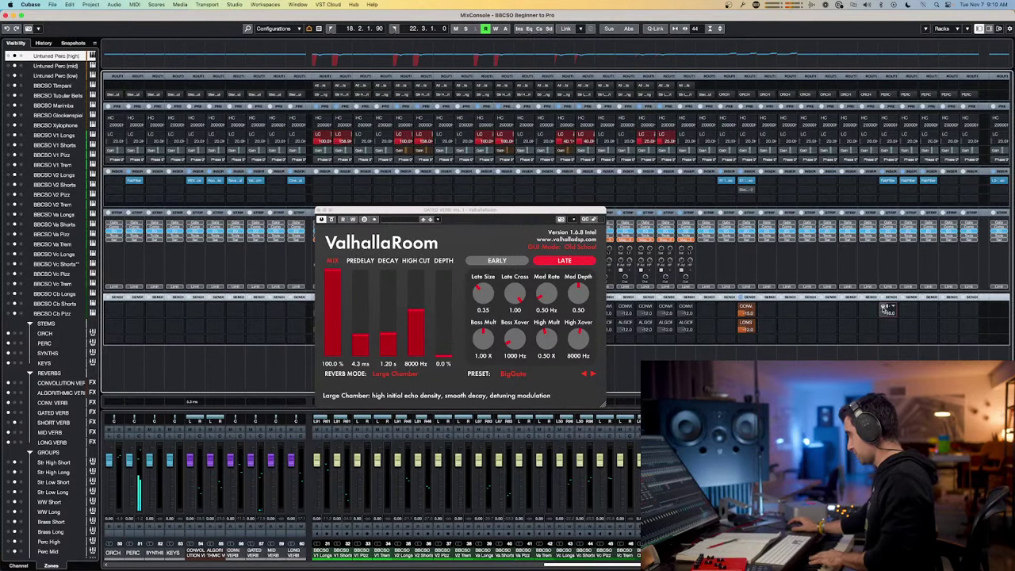
{"action": "left_click", "coordinate": [884, 309]}
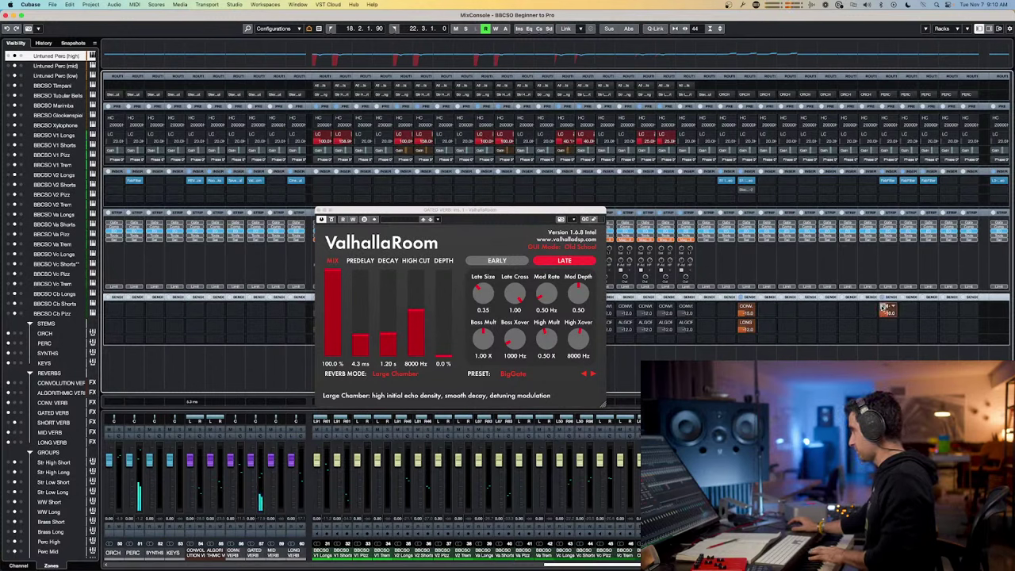
{"action": "left_click", "coordinate": [884, 308]}
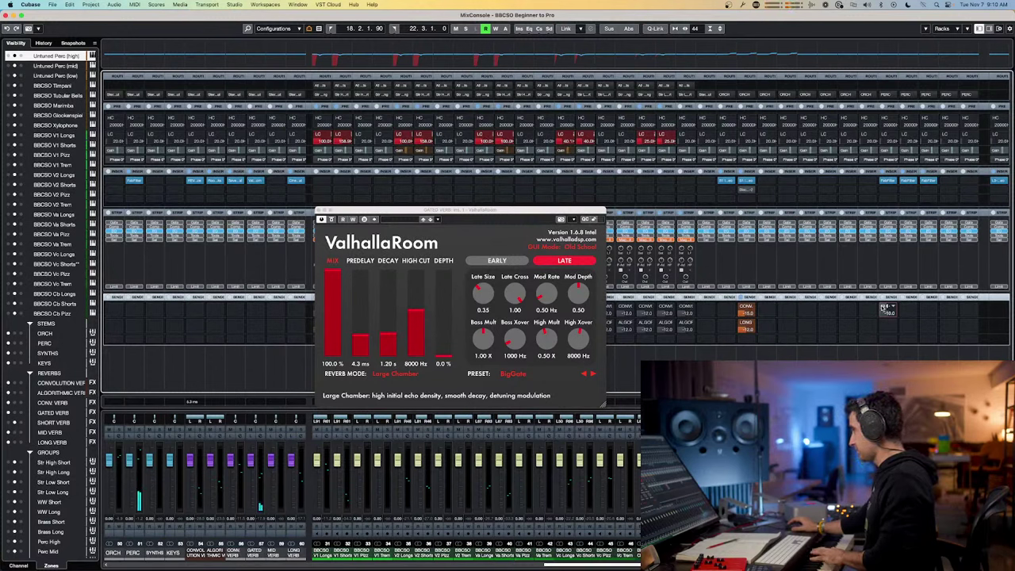
{"action": "left_click", "coordinate": [884, 309]}
{"action": "left_click", "coordinate": [883, 308]}
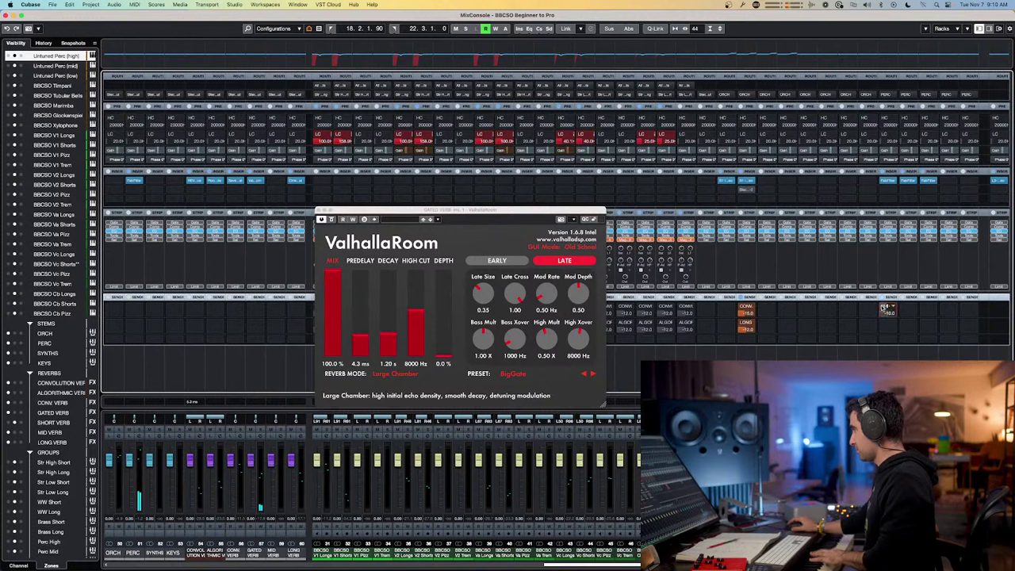
{"action": "left_click", "coordinate": [884, 308]}
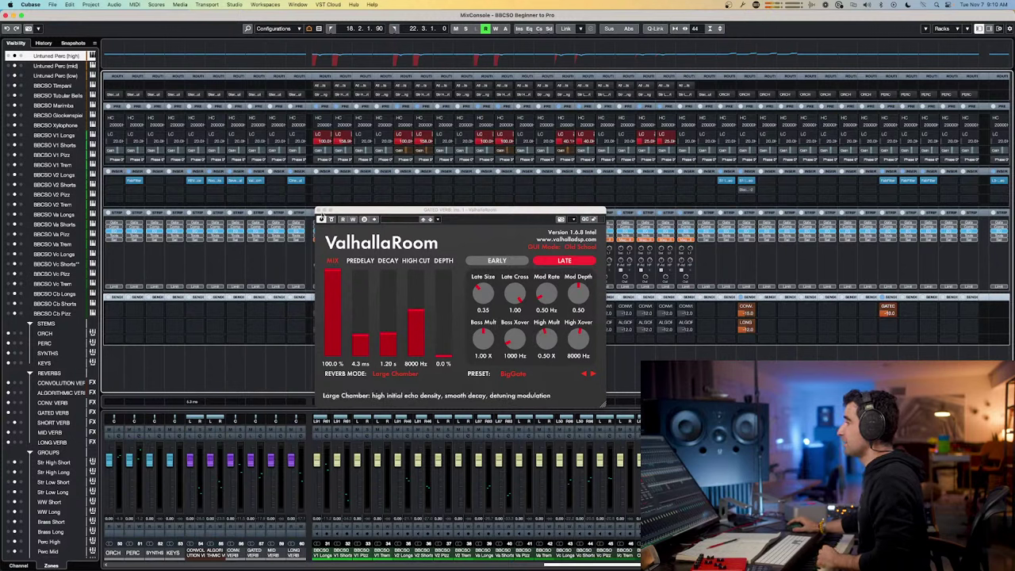
- Close the gated reverb's editor and insert ValhallaRoom on the MID VERB channel
{"action": "left_click", "coordinate": [319, 211]}
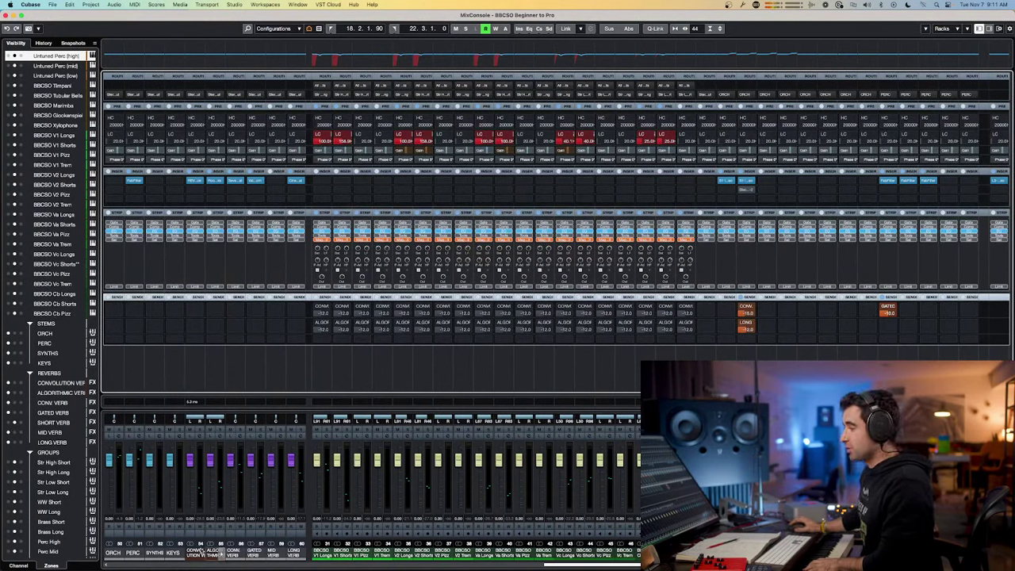
{"action": "left_click", "coordinate": [273, 552]}
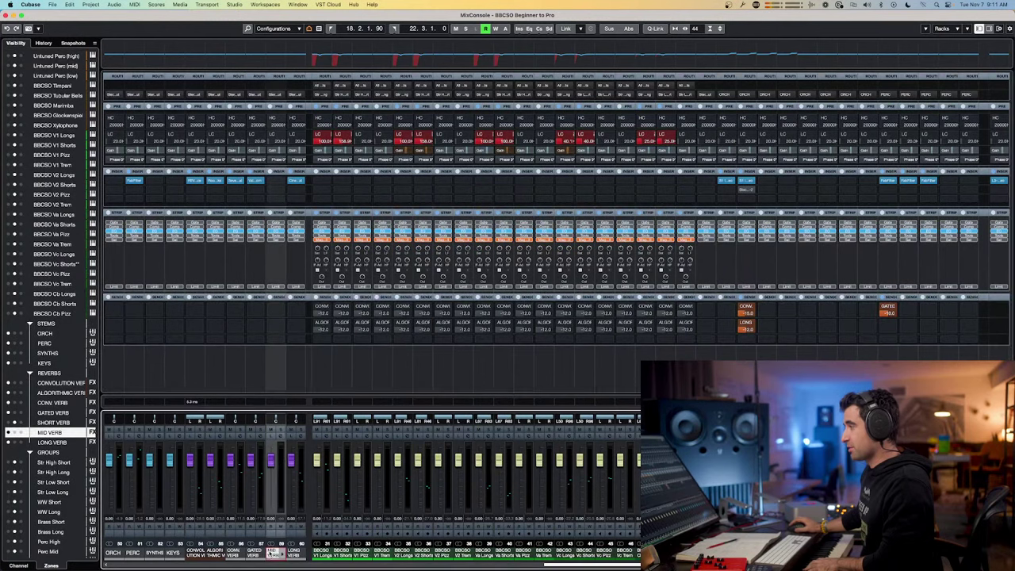
{"action": "left_click", "coordinate": [278, 191]}
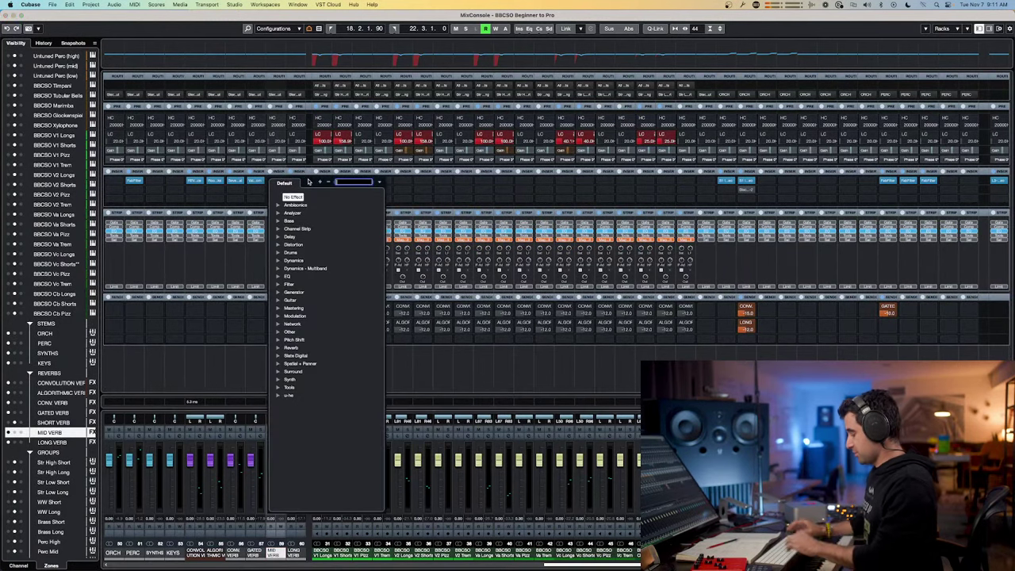
{"action": "type", "text": "va"}
{"action": "key", "text": "Return"}
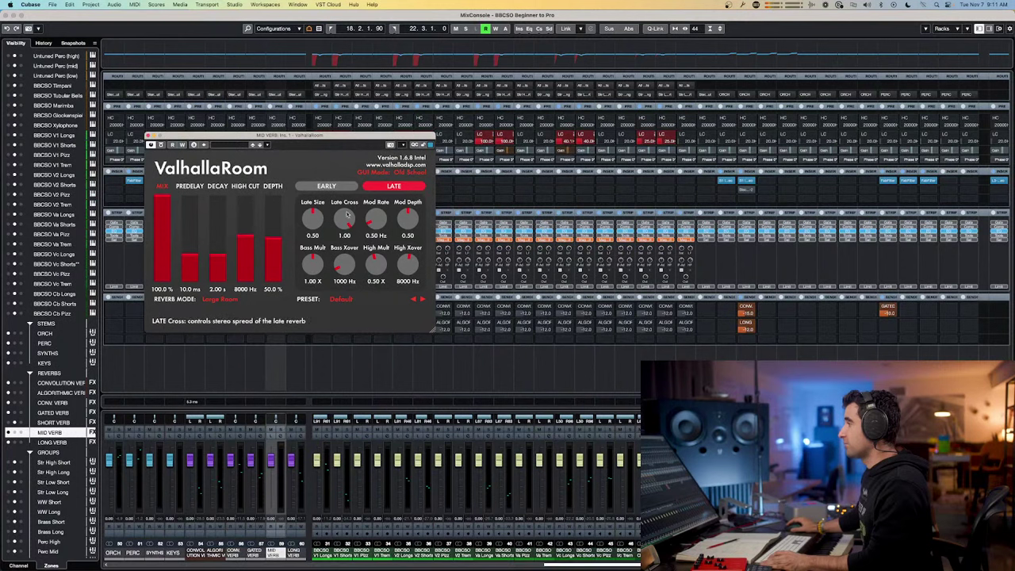
- Load the A_Plate preset in the MID VERB's ValhallaRoom, set its decay to 1.75 s and close the editor
{"action": "left_click", "coordinate": [341, 299]}
{"action": "mouse_move", "coordinate": [381, 456]}
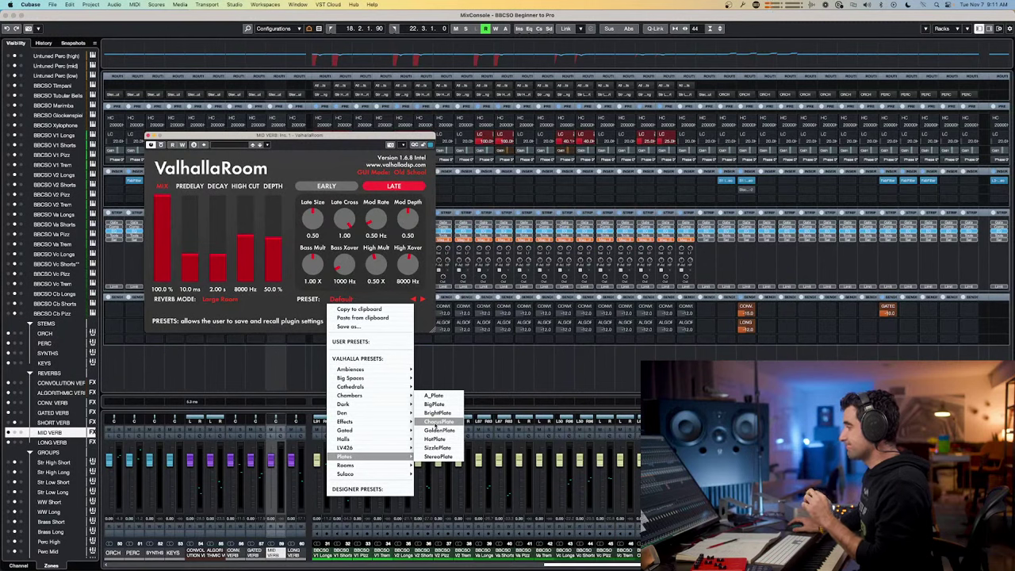
{"action": "left_click", "coordinate": [436, 395]}
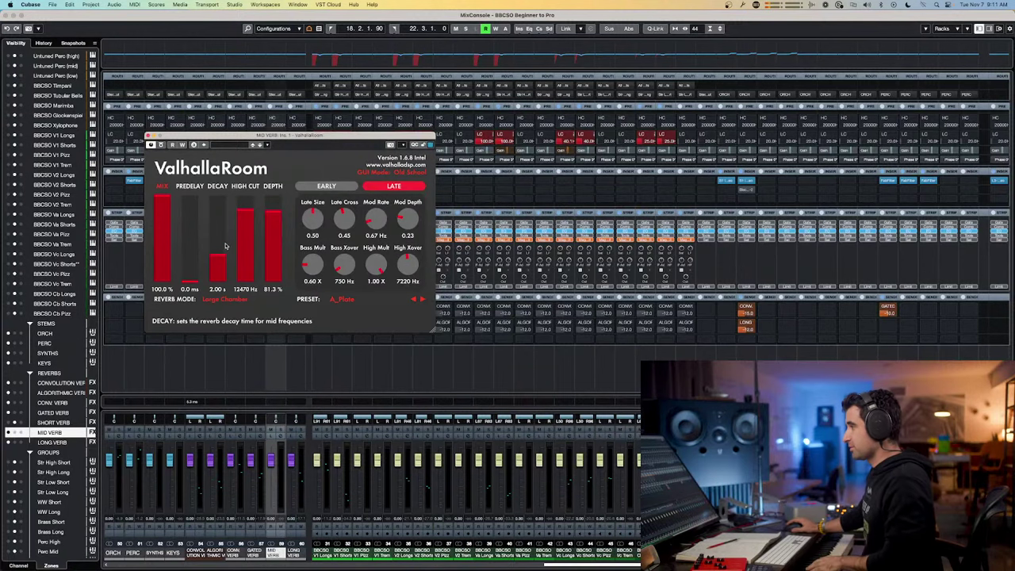
{"action": "left_click", "coordinate": [421, 301]}
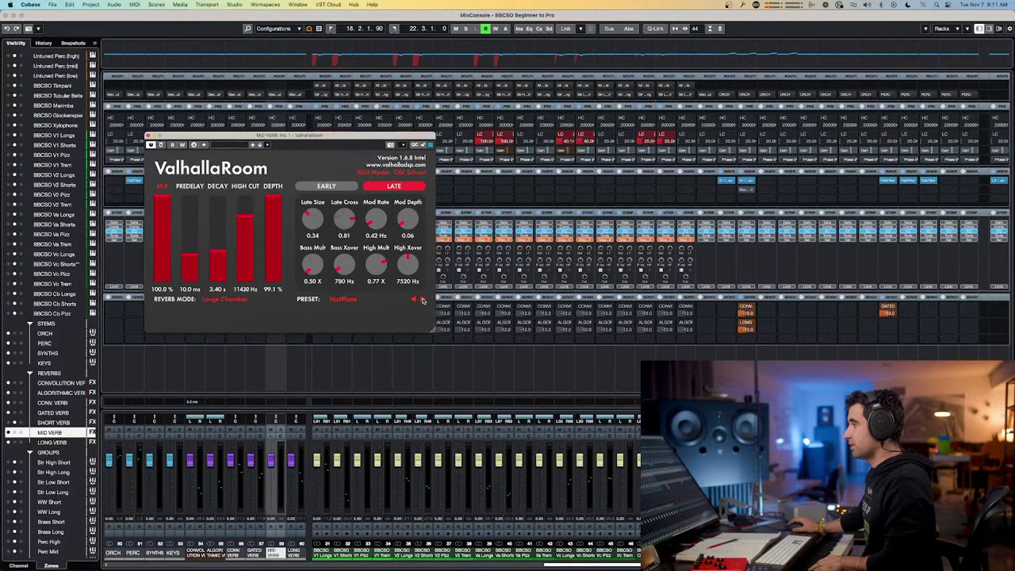
{"action": "left_click", "coordinate": [413, 300]}
{"action": "left_click", "coordinate": [413, 300]}
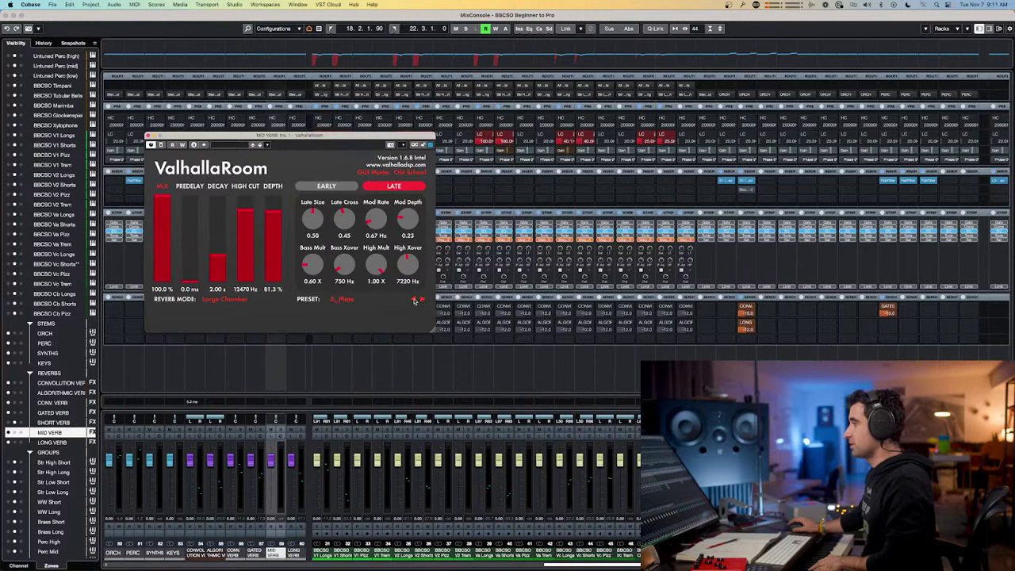
{"action": "left_click_drag", "start_coordinate": [221, 260], "coordinate": [221, 255]}
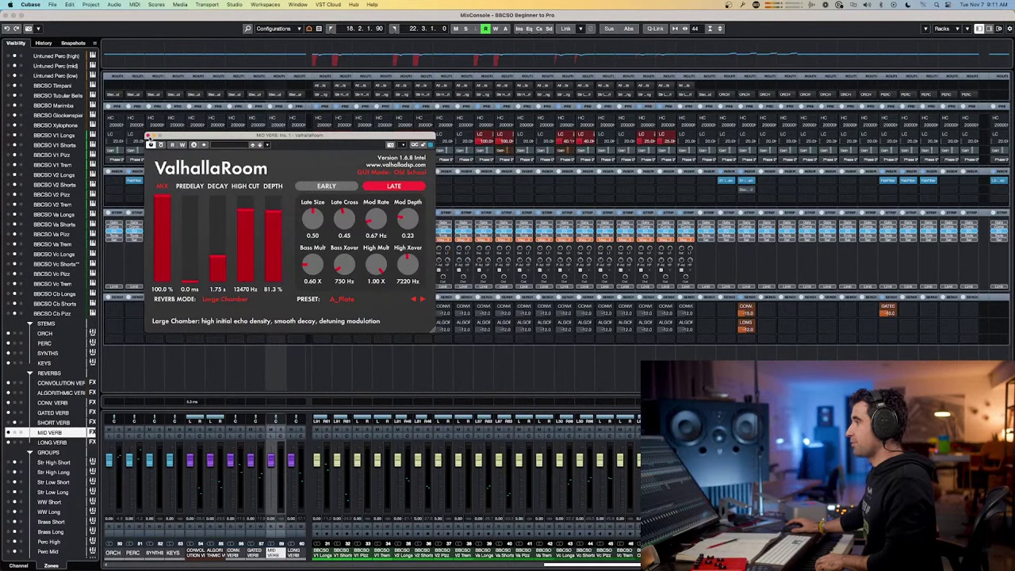
{"action": "left_click", "coordinate": [149, 136]}
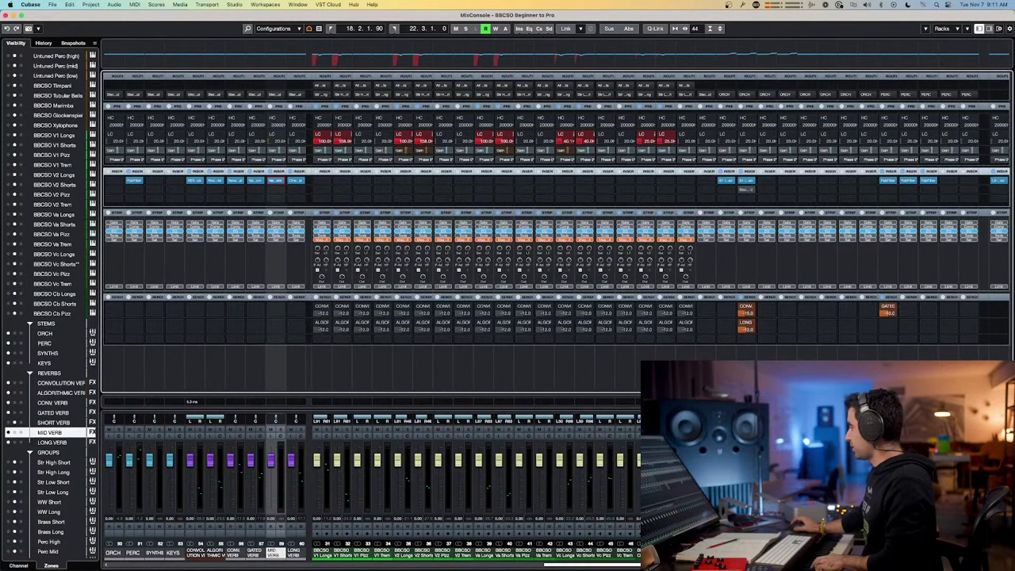
- Select the Untuned Perc (mid) channel in the mixer and audition its sound
{"action": "left_click_drag", "start_coordinate": [555, 565], "coordinate": [406, 560]}
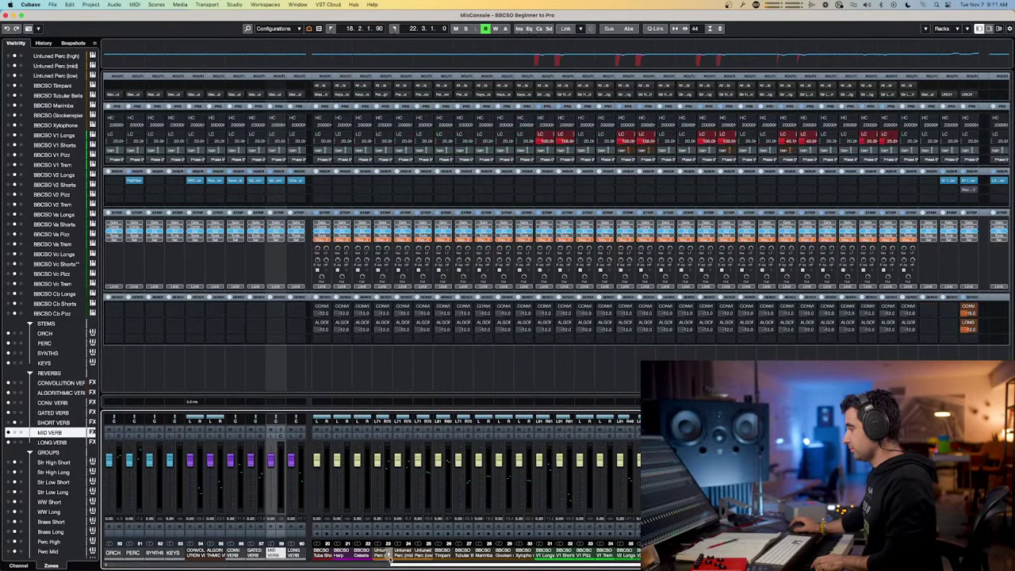
{"action": "left_click", "coordinate": [402, 554]}
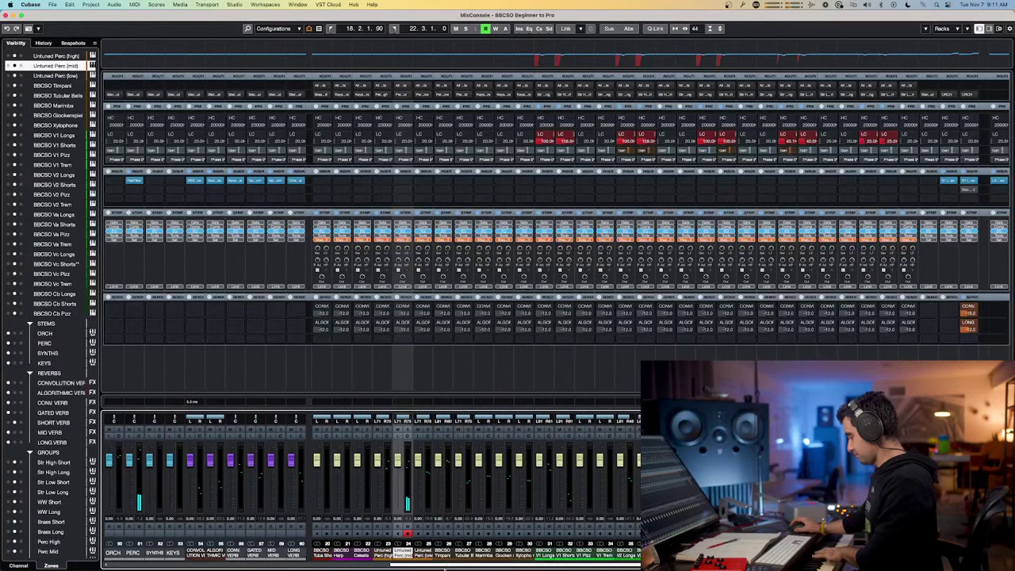
{"action": "mouse_move", "coordinate": [444, 567]}
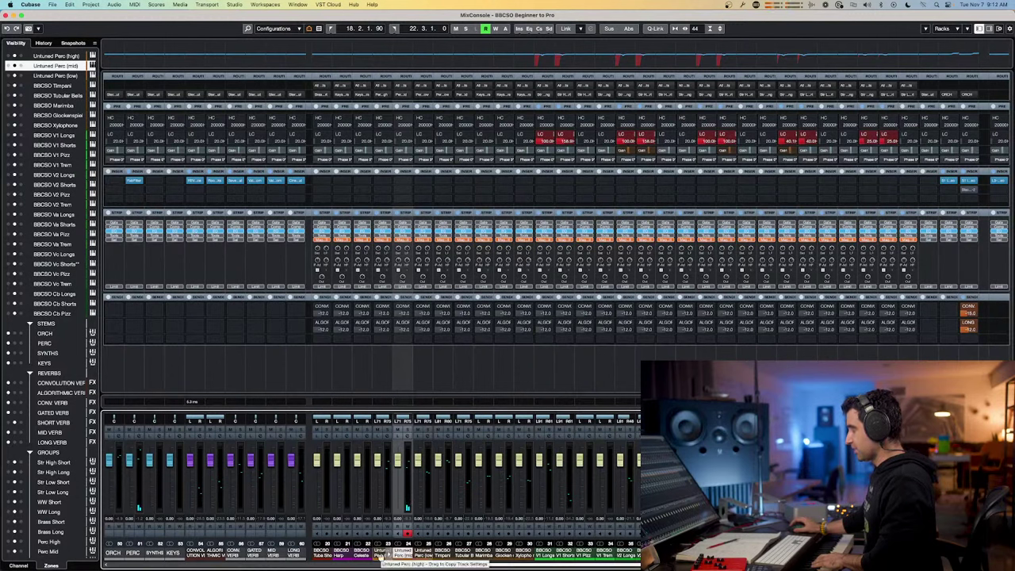
- Duplicate the Untuned Perc (high) track in the project window and rename the upper of the two tracks Untuned Perc (metal)
{"action": "left_click", "coordinate": [379, 554]}
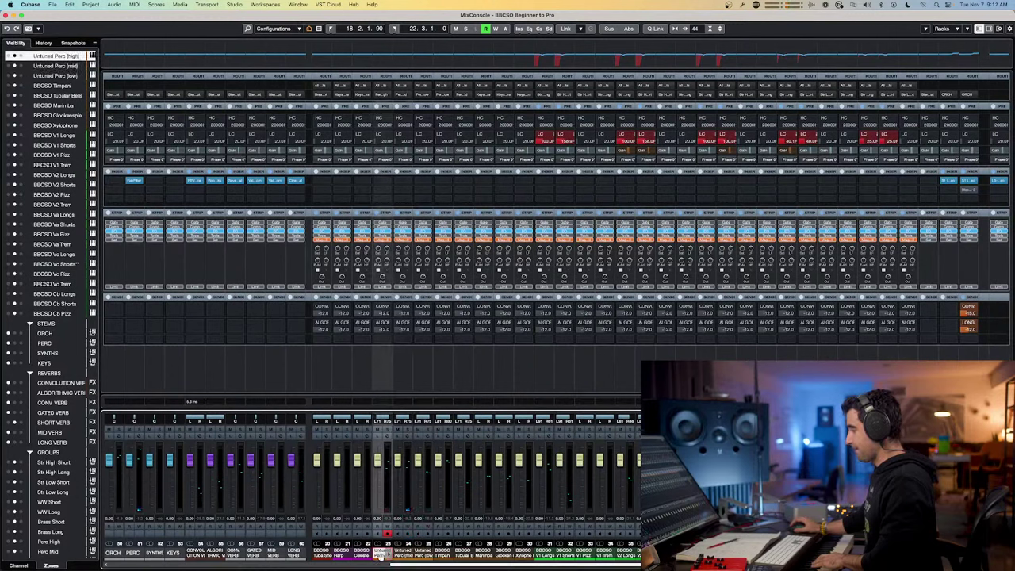
{"action": "key", "text": "F3"}
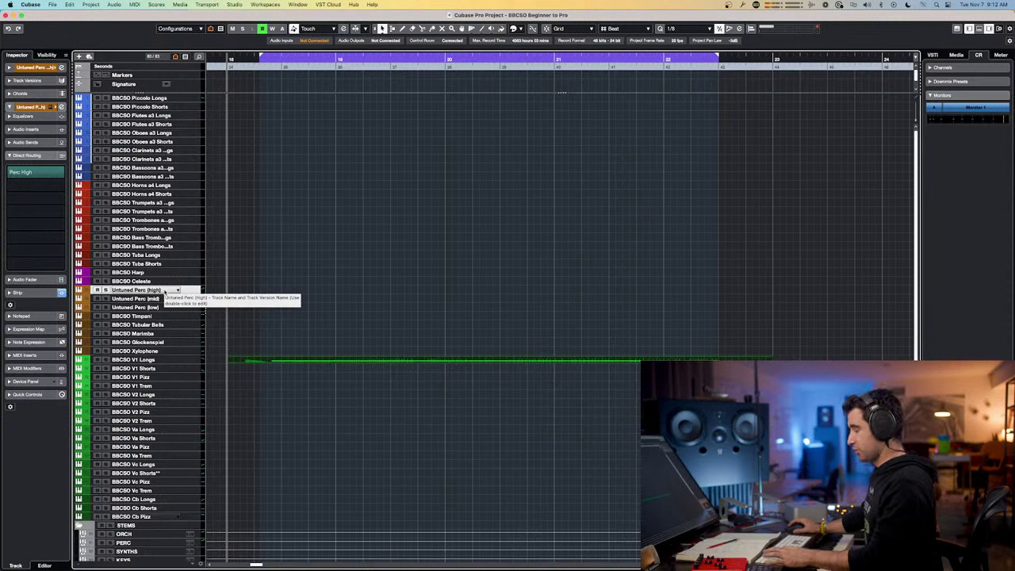
{"action": "key", "text": "super+d"}
{"action": "double_click", "coordinate": [158, 290]}
{"action": "key", "text": "Right"}
{"action": "key", "text": "BackSpace"}
{"action": "key", "text": "BackSpace"}
{"action": "key", "text": "BackSpace"}
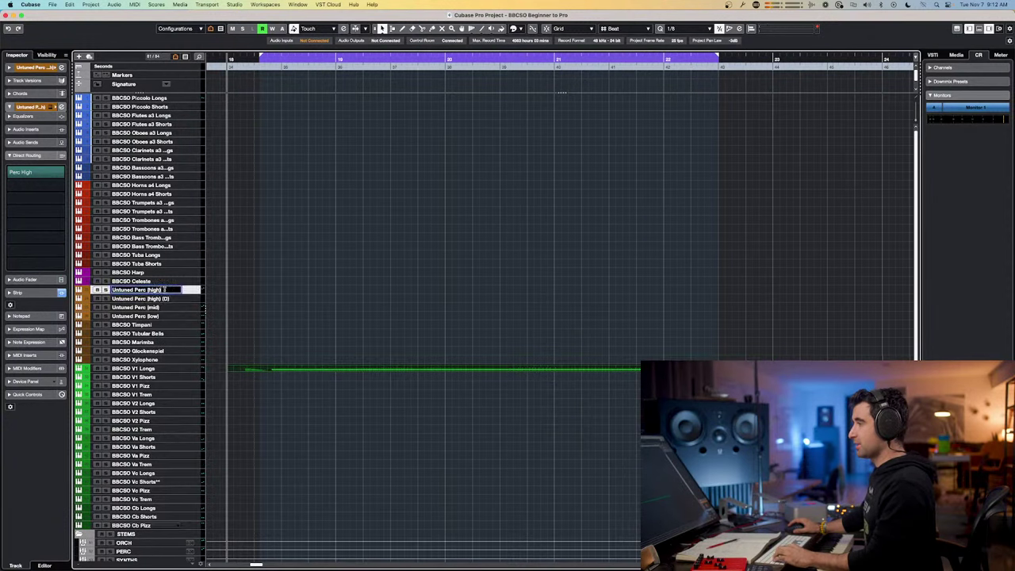
{"action": "key", "text": "BackSpace"}
{"action": "key", "text": "BackSpace"}
{"action": "key", "text": "BackSpace"}
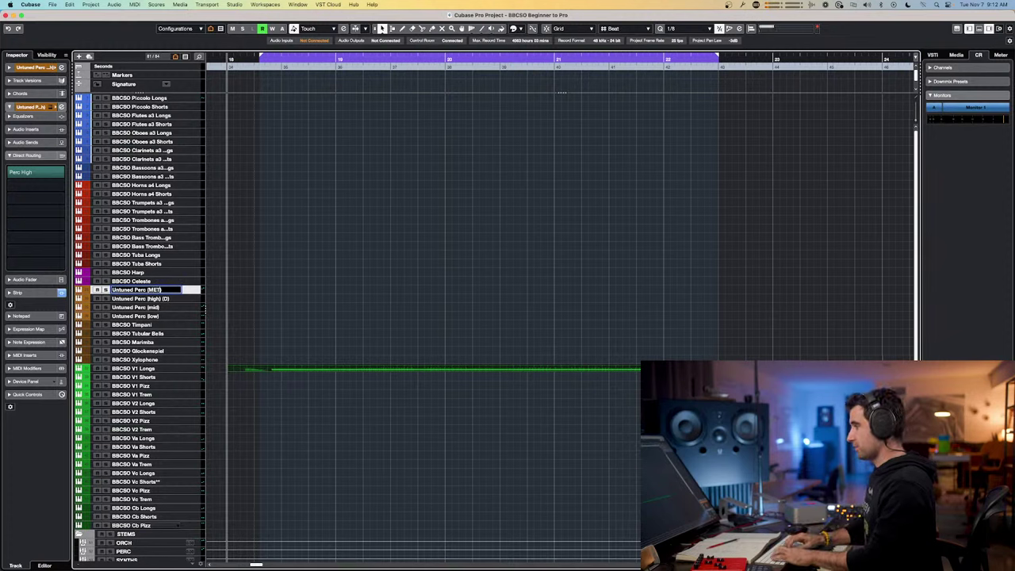
{"action": "type", "text": "(metal)"}
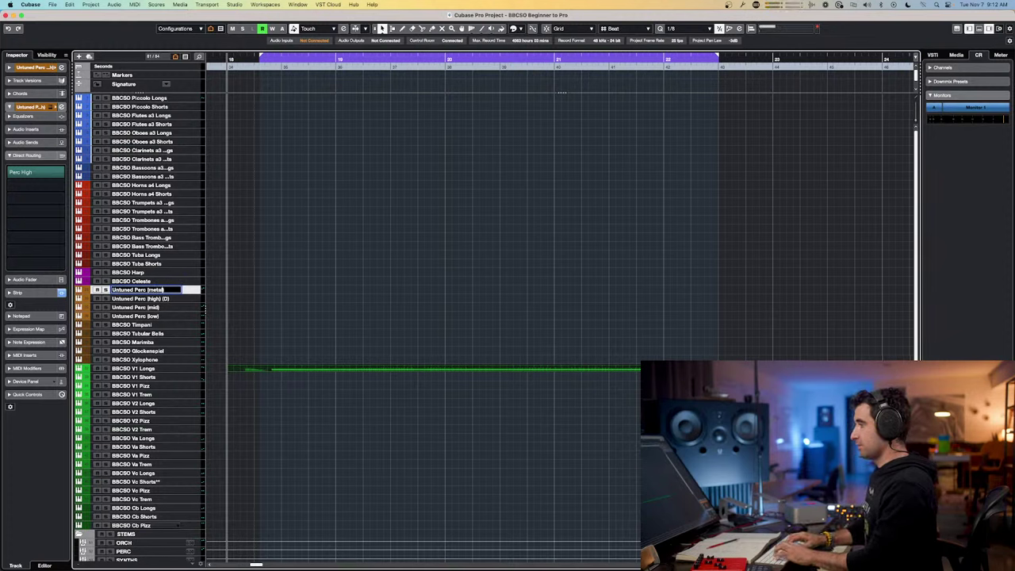
{"action": "key", "text": "Return"}
- Rename the duplicated percussion track Untuned Perc (high) and the metal track above it Untuned Perc (cybals etc)
{"action": "left_click", "coordinate": [174, 298]}
{"action": "double_click", "coordinate": [174, 298]}
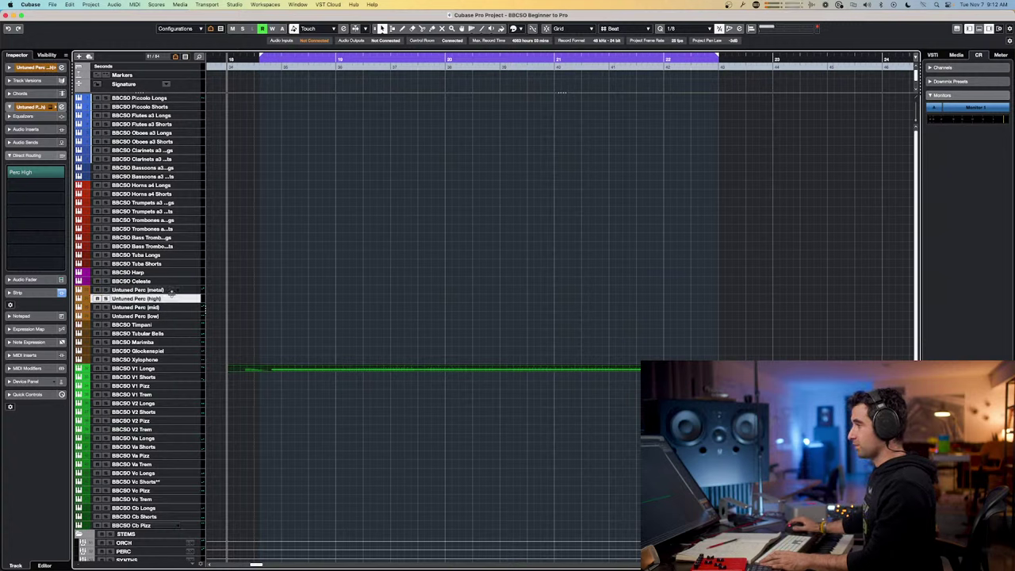
{"action": "left_click", "coordinate": [174, 290]}
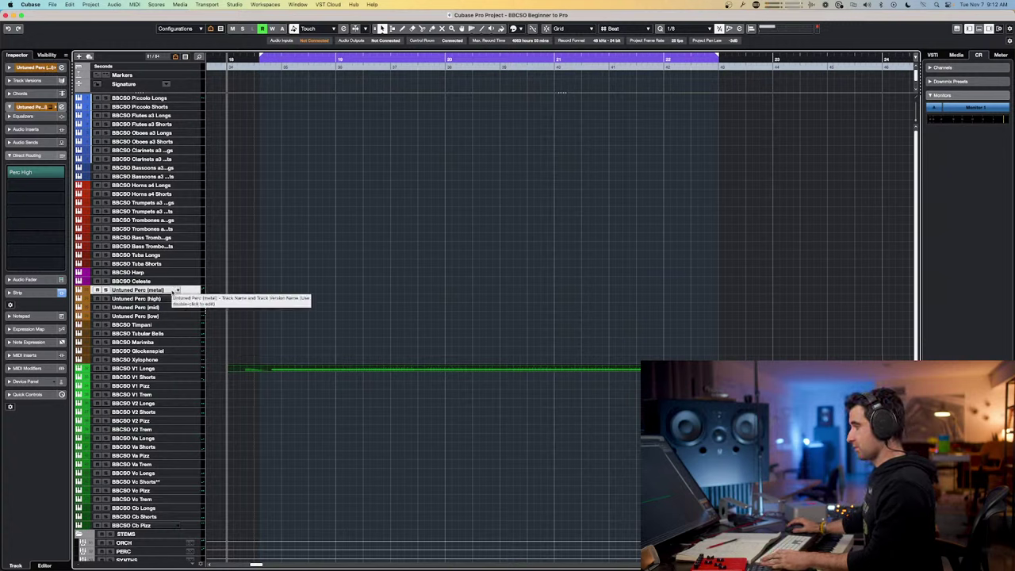
{"action": "double_click", "coordinate": [173, 290]}
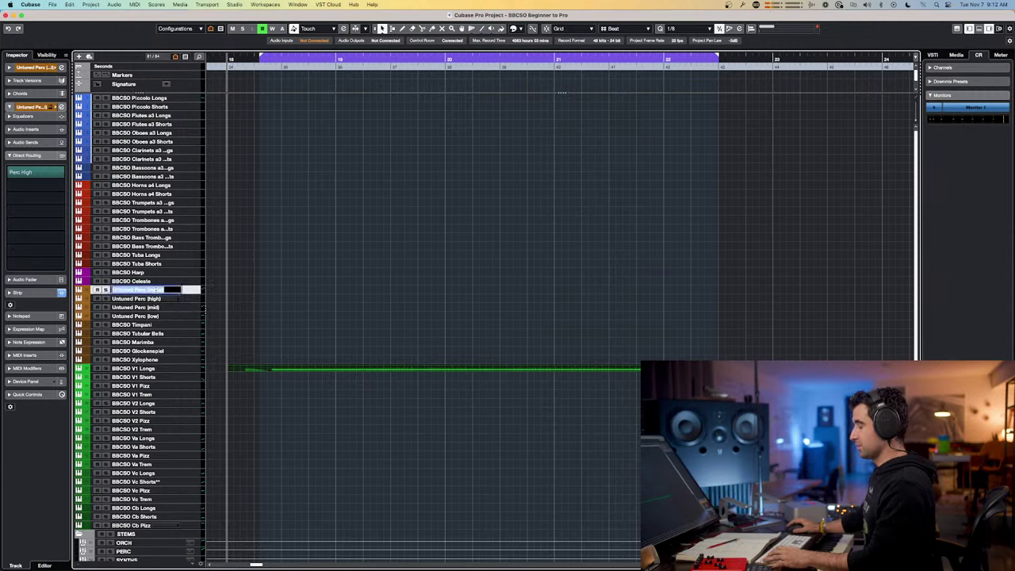
{"action": "double_click", "coordinate": [156, 290]}
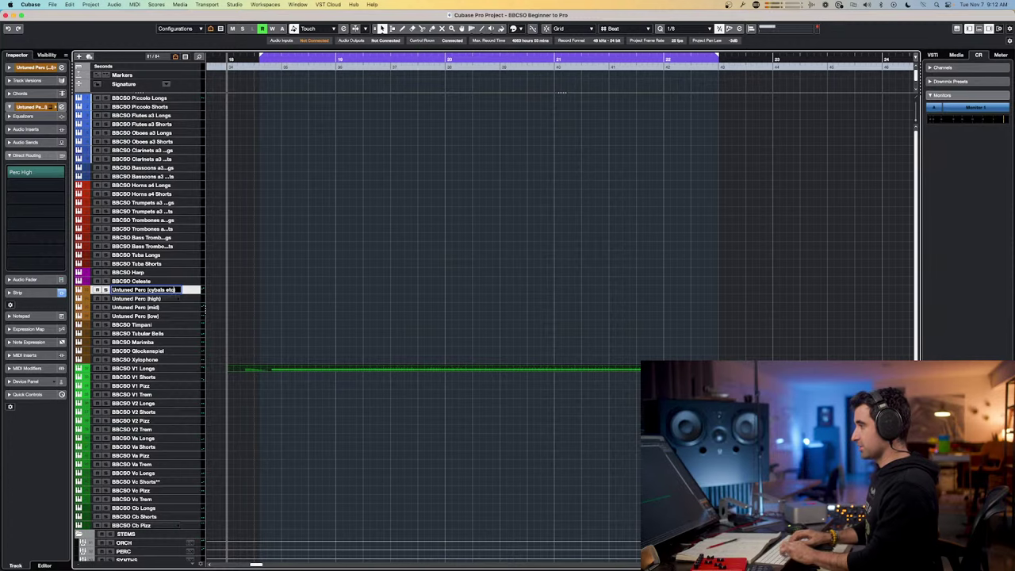
{"action": "key", "text": "Return"}
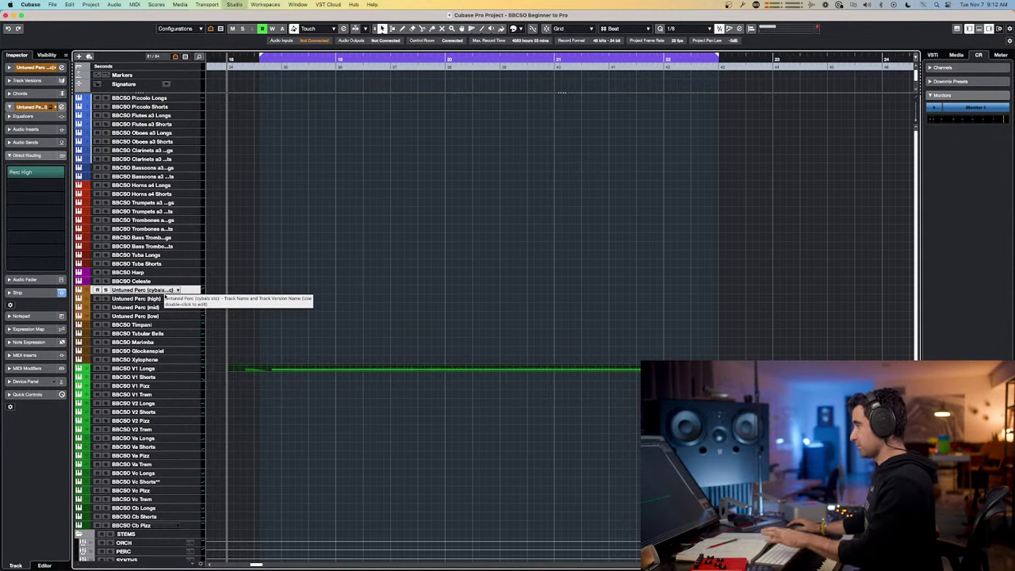
{"action": "key", "text": "F3"}
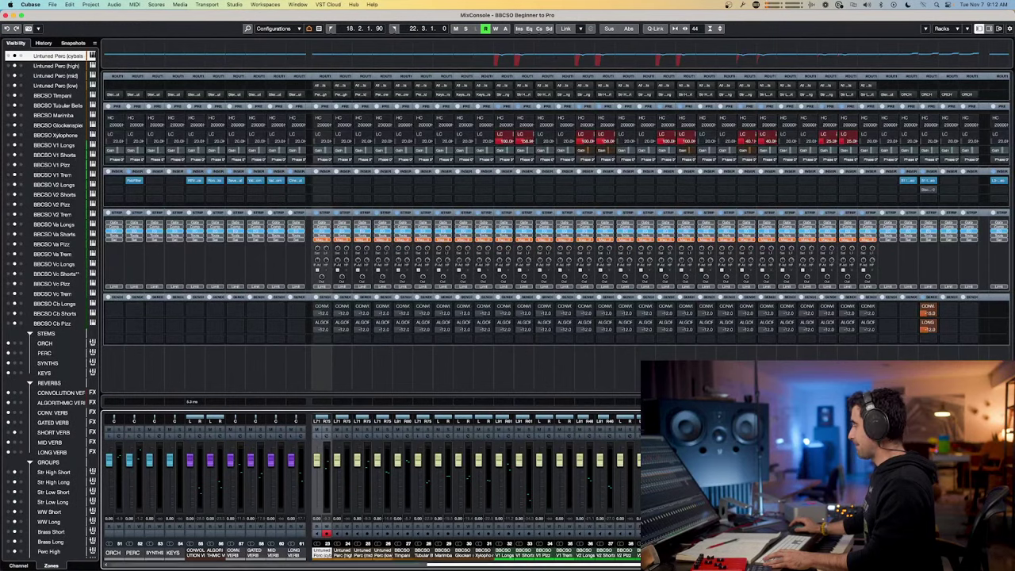
{"action": "key", "text": "F3"}
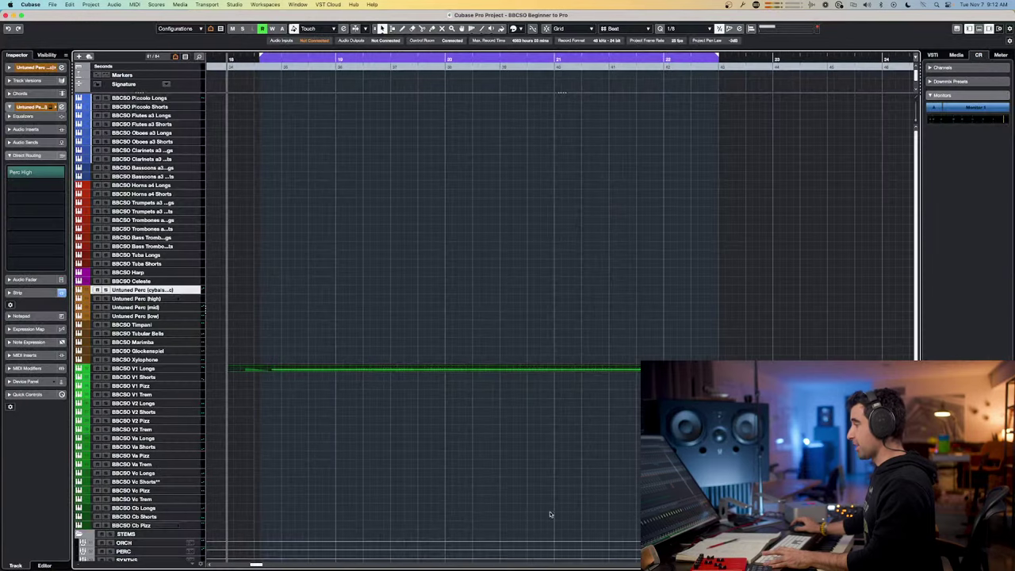
{"action": "scroll", "coordinate": [136, 281], "scroll_direction": "down", "scroll_amount": 5}
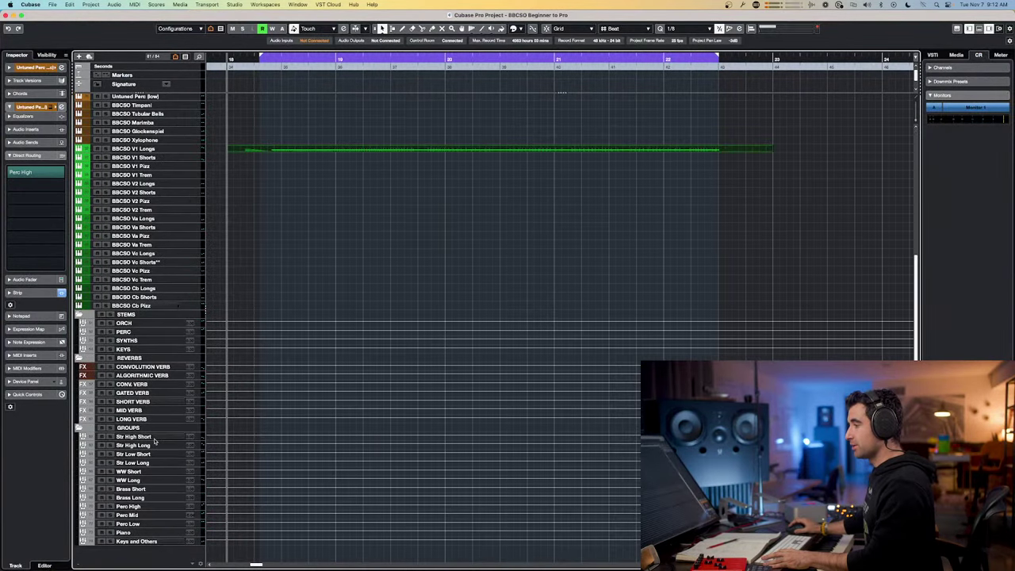
{"action": "left_click", "coordinate": [147, 446]}
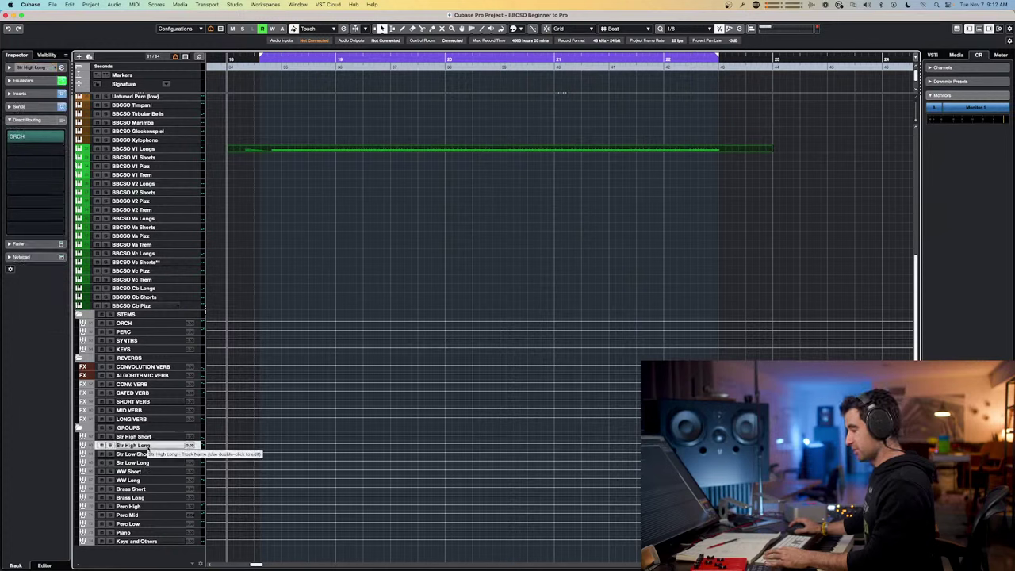
{"action": "key", "text": "super+d"}
{"action": "double_click", "coordinate": [137, 453]}
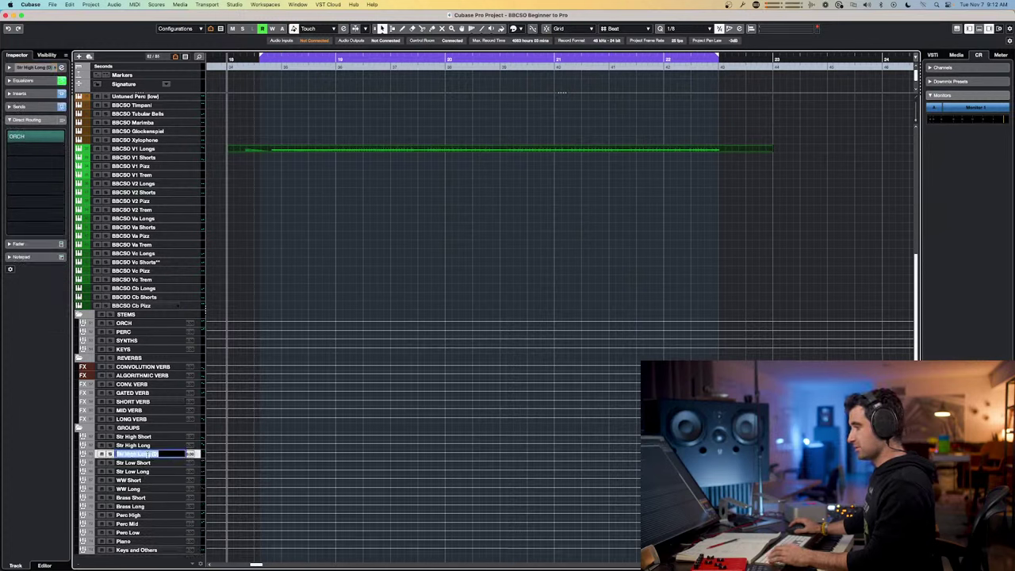
{"action": "left_click", "coordinate": [158, 453]}
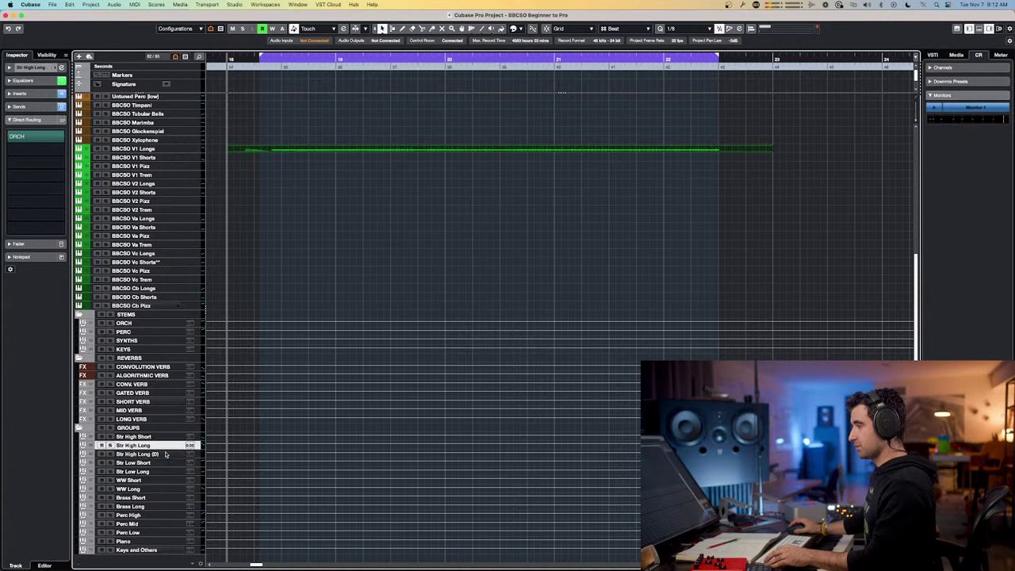
{"action": "right_click", "coordinate": [166, 455]}
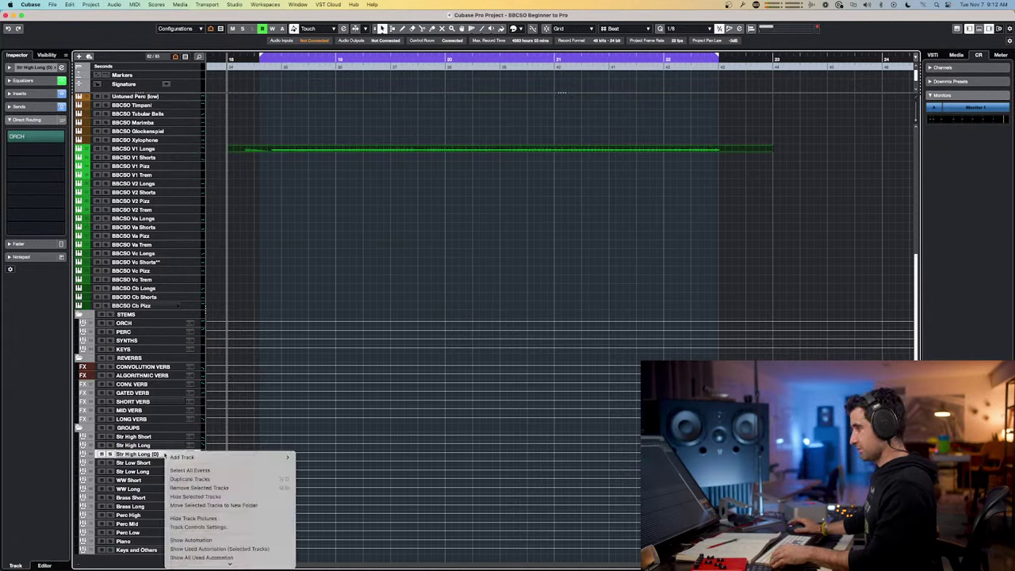
{"action": "left_click", "coordinate": [198, 488]}
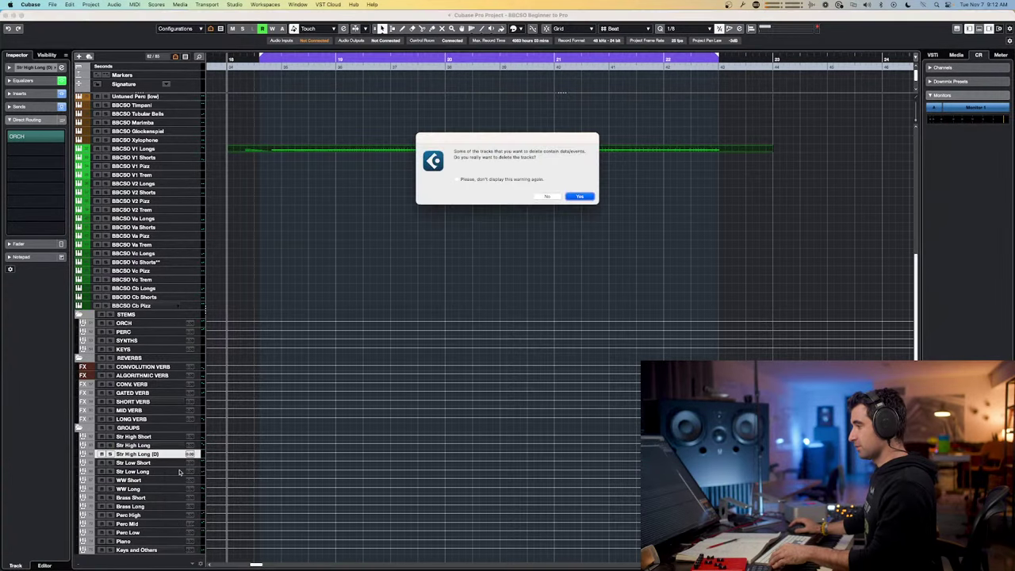
{"action": "left_click", "coordinate": [580, 197]}
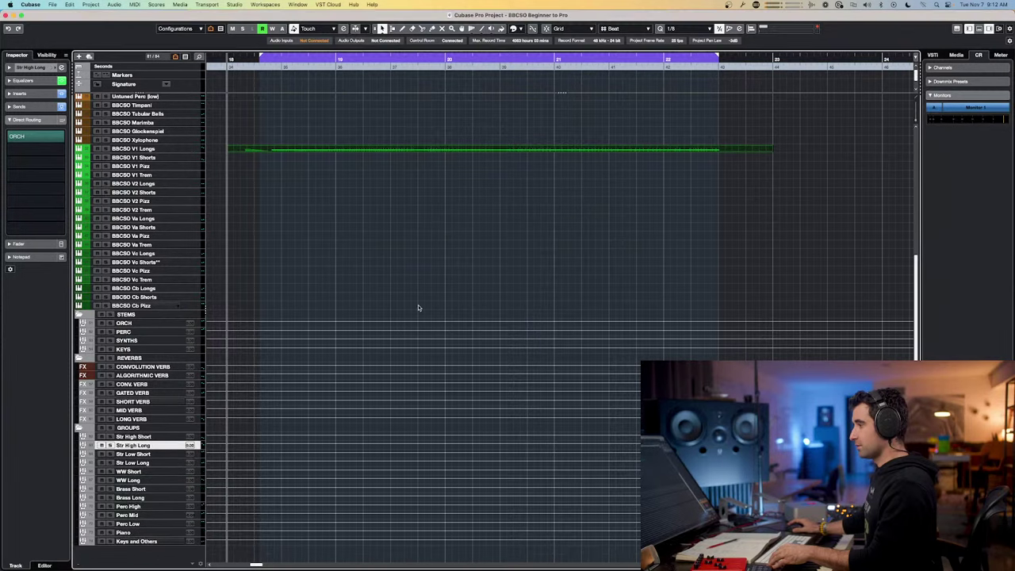
- Duplicate the Perc High group track, rename the copy Perc High (cybals..) and place it directly above Perc High
{"action": "left_click", "coordinate": [134, 506]}
{"action": "key", "text": "super+shift+d"}
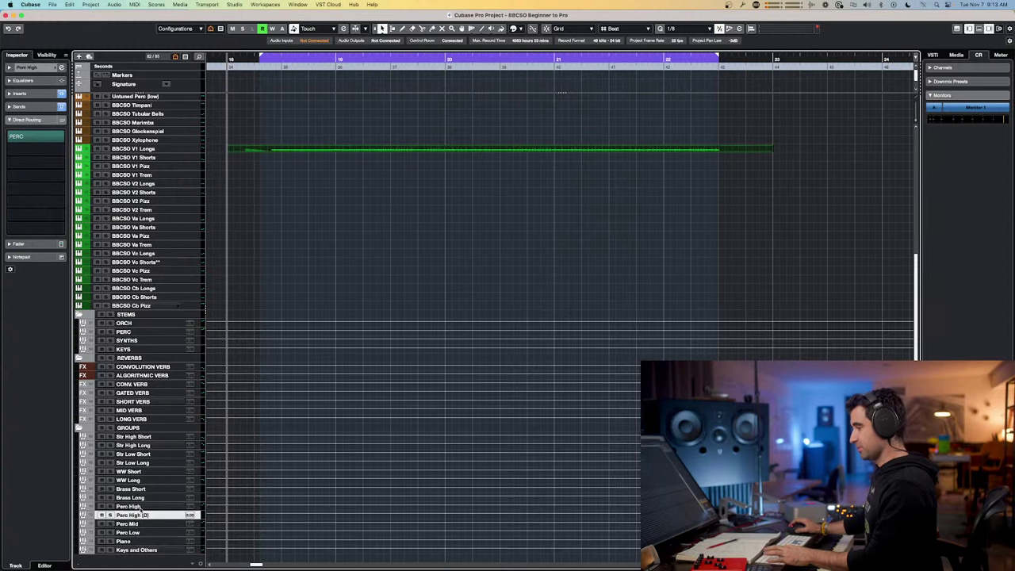
{"action": "double_click", "coordinate": [131, 514]}
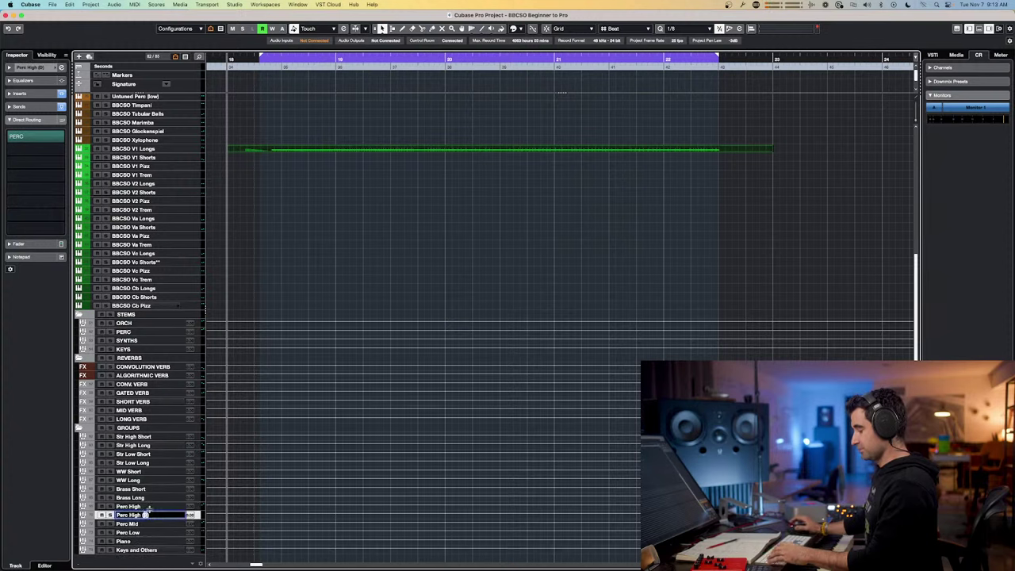
{"action": "key", "text": "Return"}
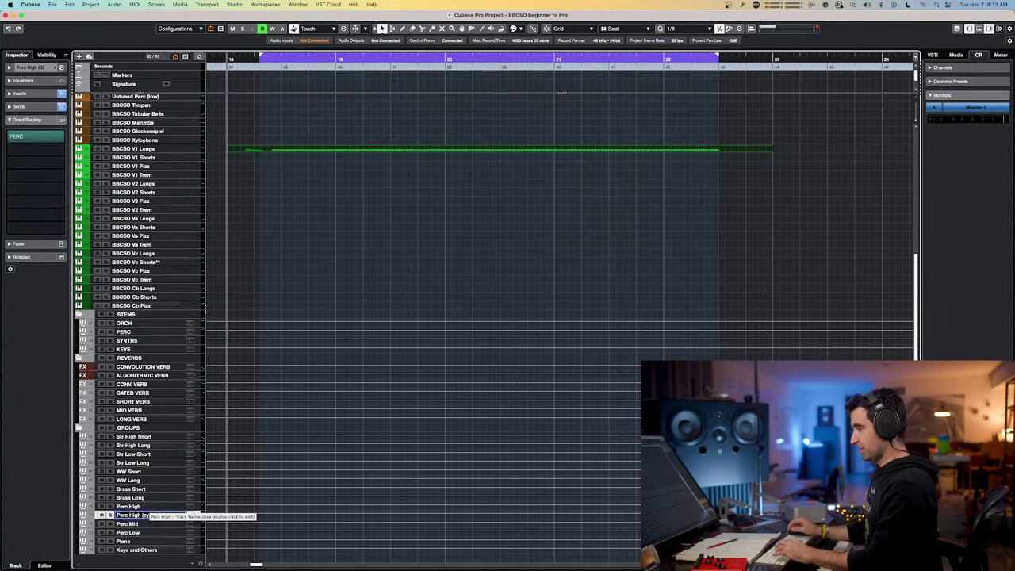
{"action": "left_click", "coordinate": [145, 514]}
{"action": "mouse_move", "coordinate": [146, 515]}
{"action": "left_mouse_down"}
{"action": "mouse_move", "coordinate": [182, 493]}
{"action": "mouse_move", "coordinate": [153, 498]}
{"action": "left_mouse_up"}
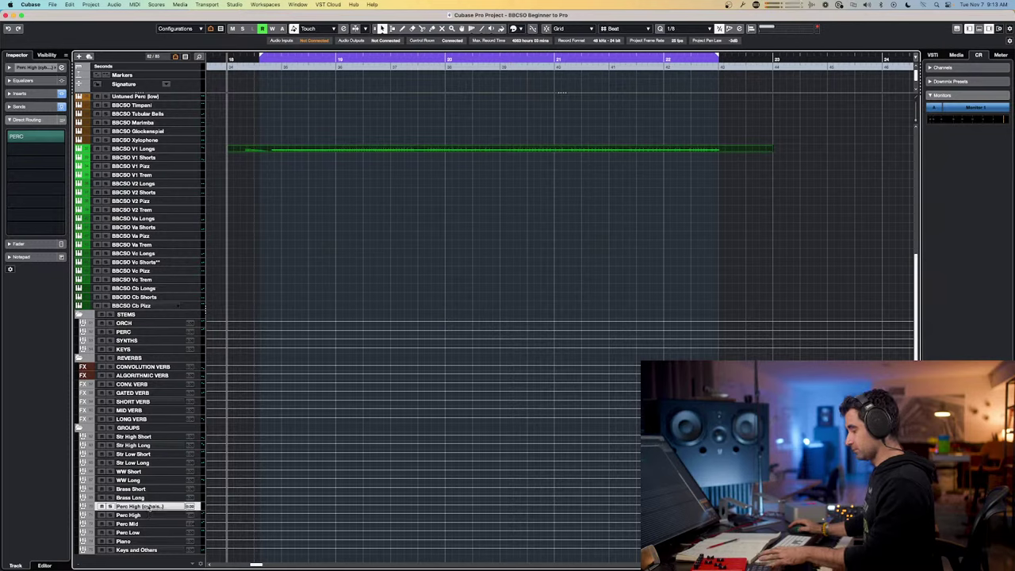
- Route the Untuned Perc (cybals etc) channel's output to the Perc High (cybals..) group in the mixer
{"action": "key", "text": "F3"}
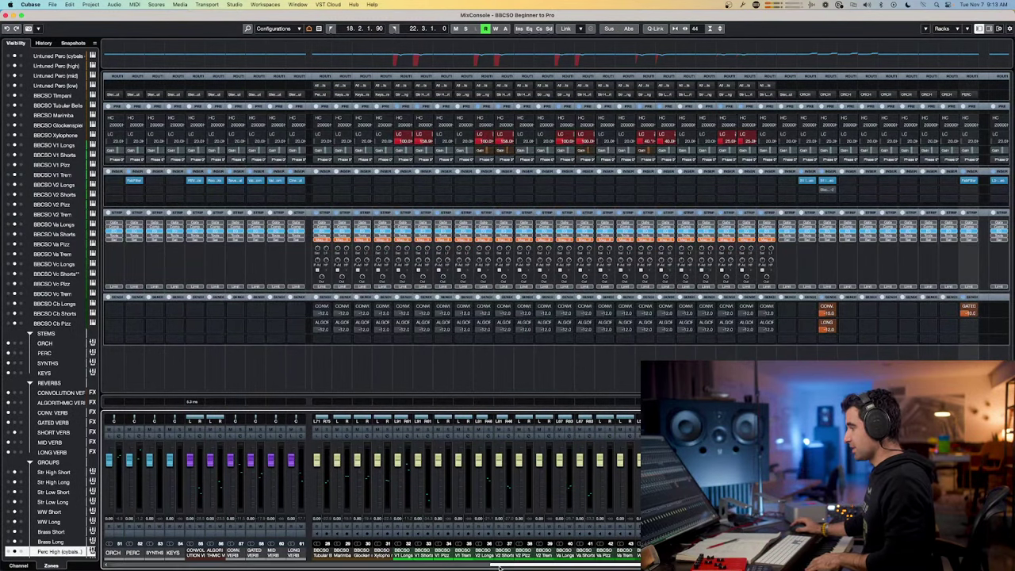
{"action": "left_click_drag", "start_coordinate": [501, 566], "coordinate": [383, 560]}
{"action": "left_click", "coordinate": [361, 553]}
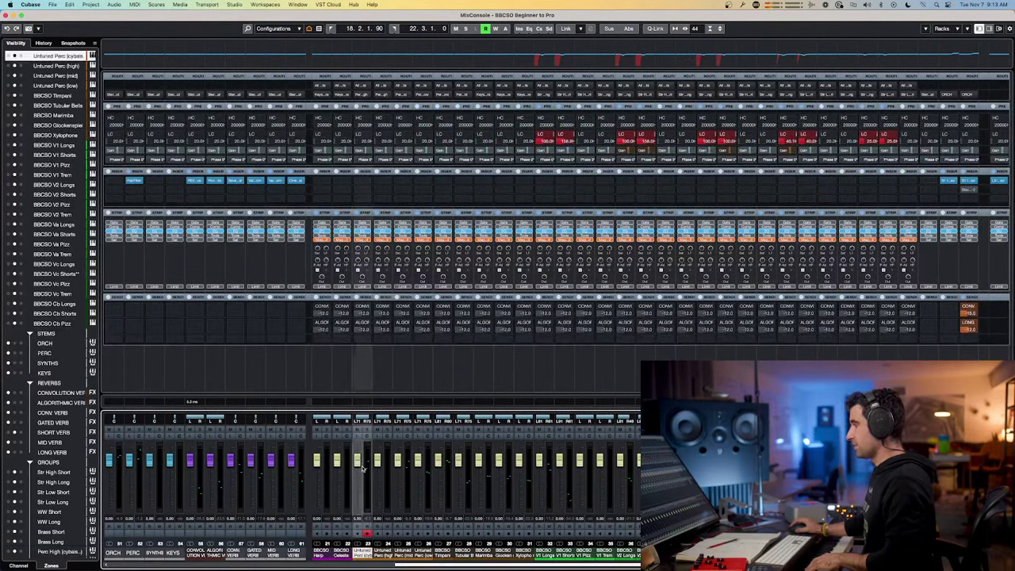
{"action": "left_click", "coordinate": [362, 94]}
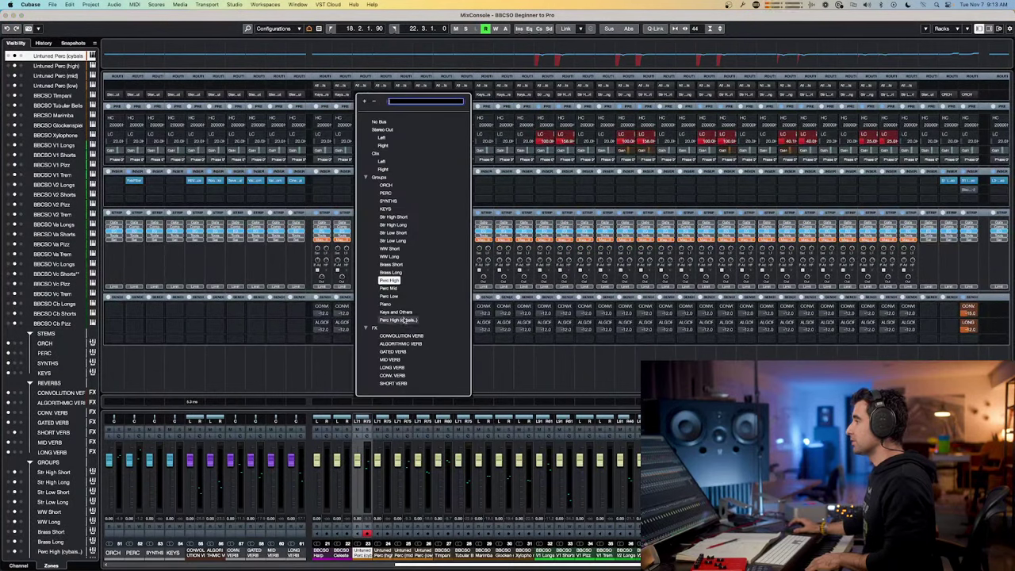
{"action": "left_click", "coordinate": [434, 336]}
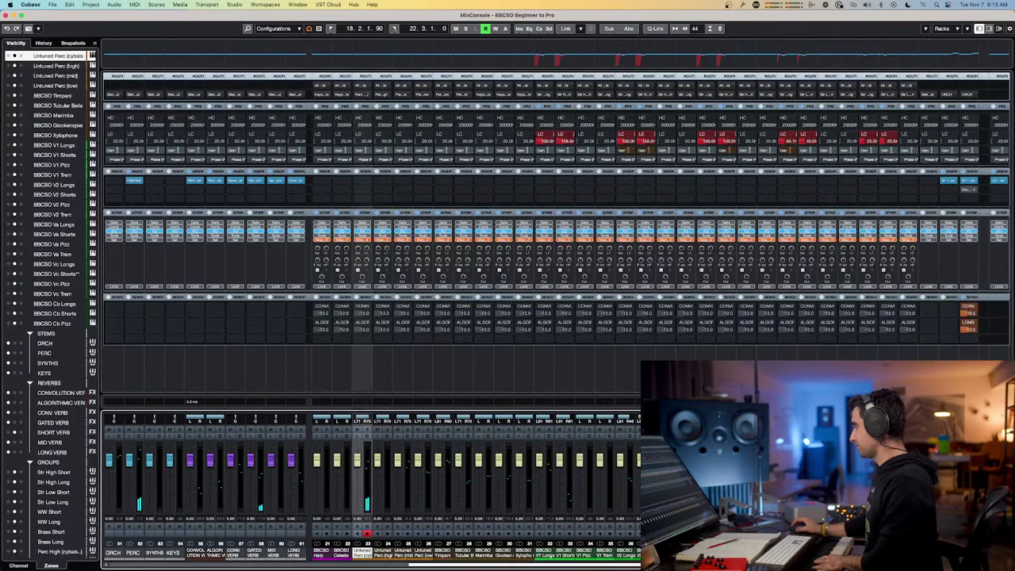
- Change the Perc High (cybals..) group's first send from GATED VERB to MID VERB
{"action": "scroll", "coordinate": [554, 238], "scroll_direction": "right", "scroll_amount": 5}
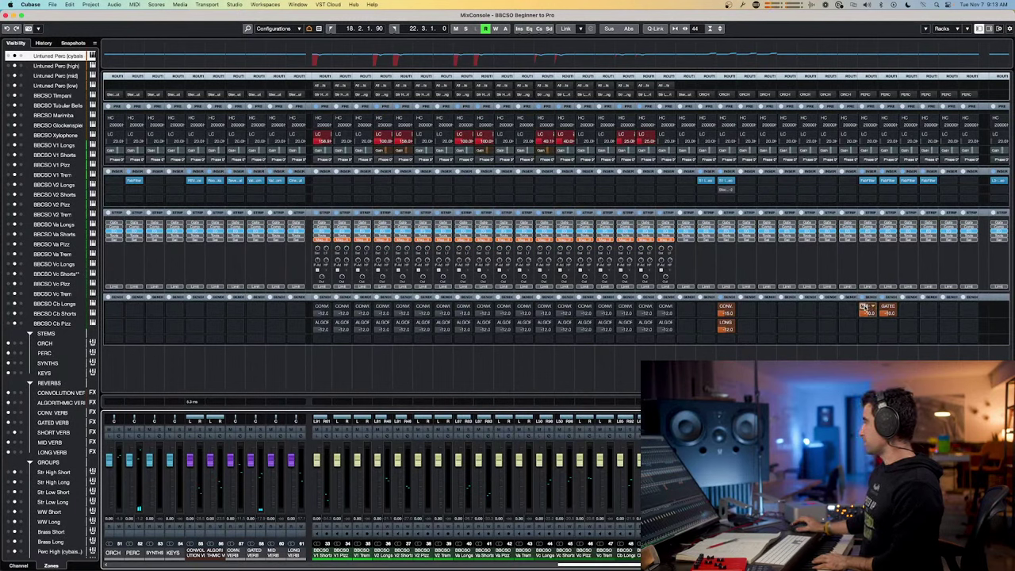
{"action": "left_click", "coordinate": [871, 308]}
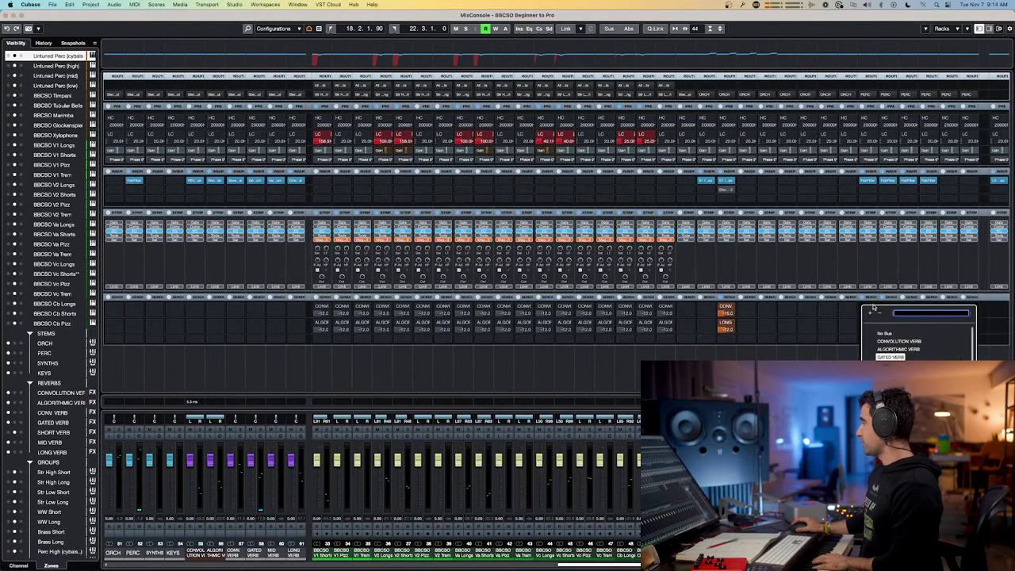
{"action": "left_click", "coordinate": [889, 357]}
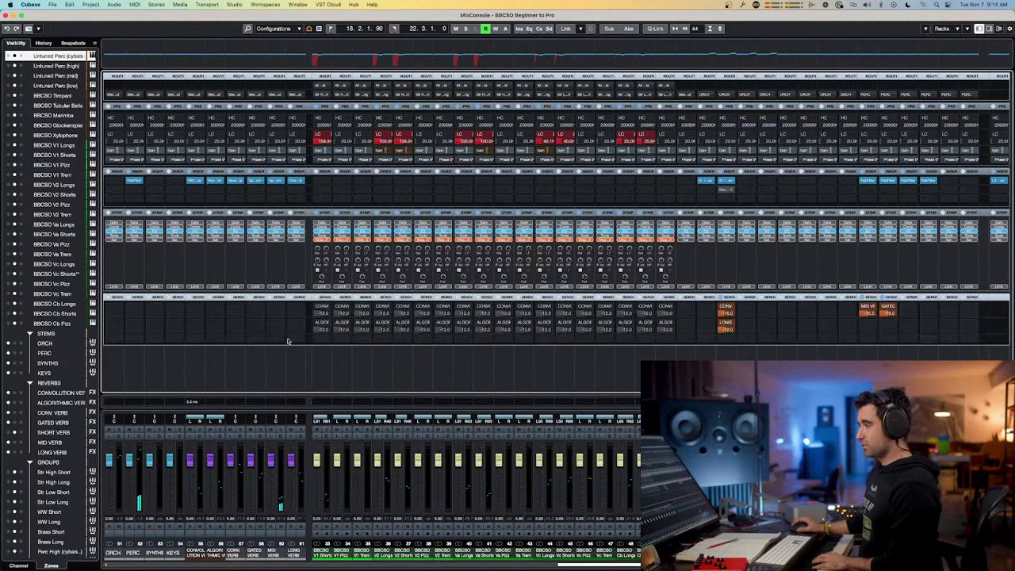
- Open the MID VERB's ValhallaRoom, set the cymbals group's send level to 0.00 and compare the sound with the reverb bypassed
{"action": "left_click", "coordinate": [277, 182]}
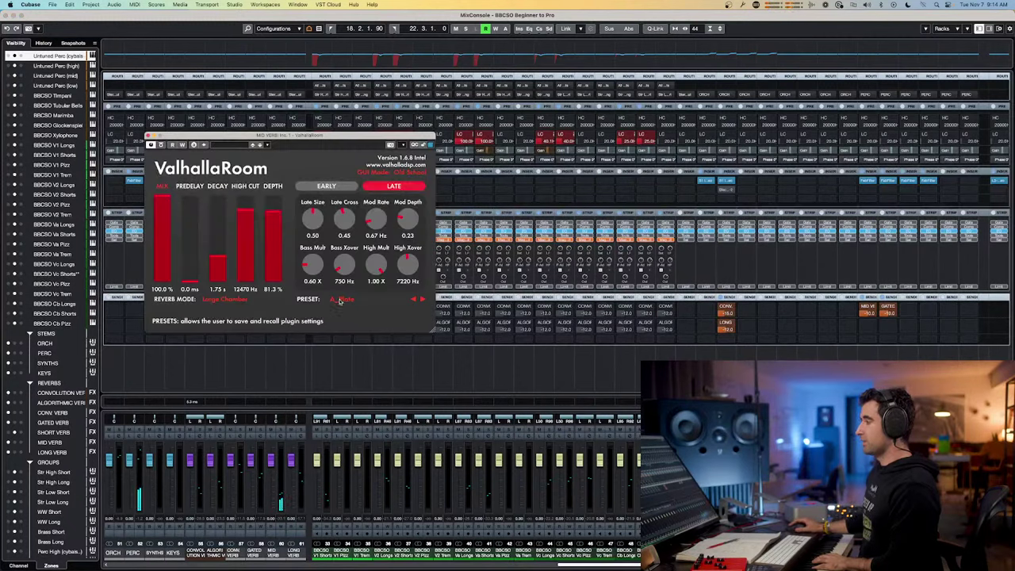
{"action": "left_click", "coordinate": [866, 311]}
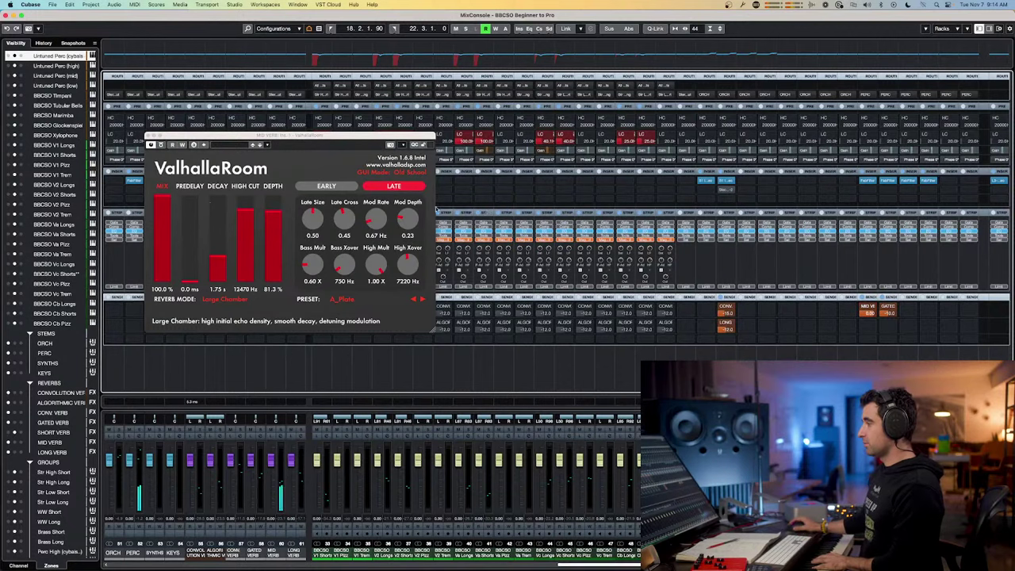
{"action": "left_click", "coordinate": [161, 146]}
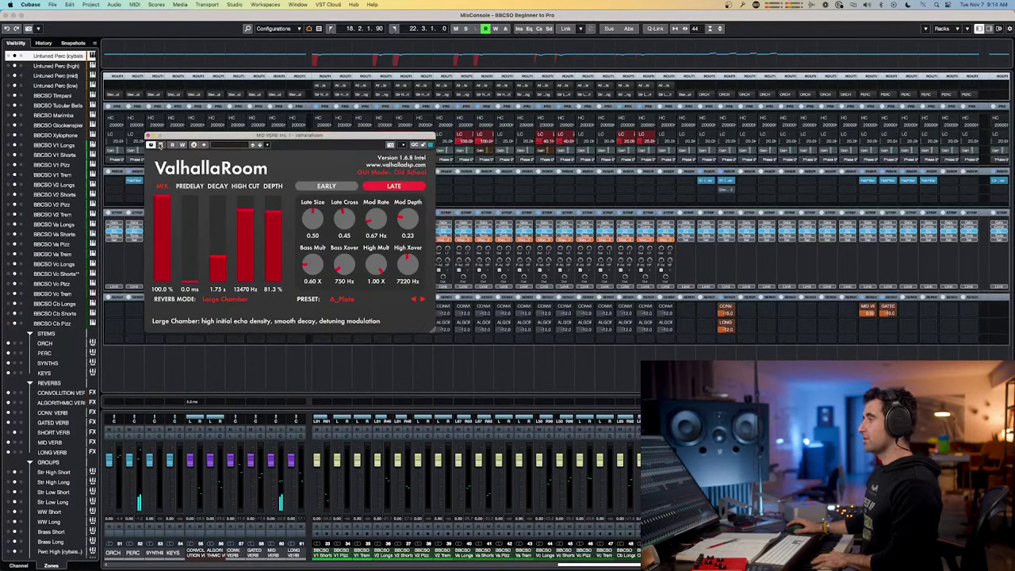
- Set the cymbals group's MID VERB send level to -10 and compare the sound with the reverb bypassed
{"action": "left_click", "coordinate": [872, 311]}
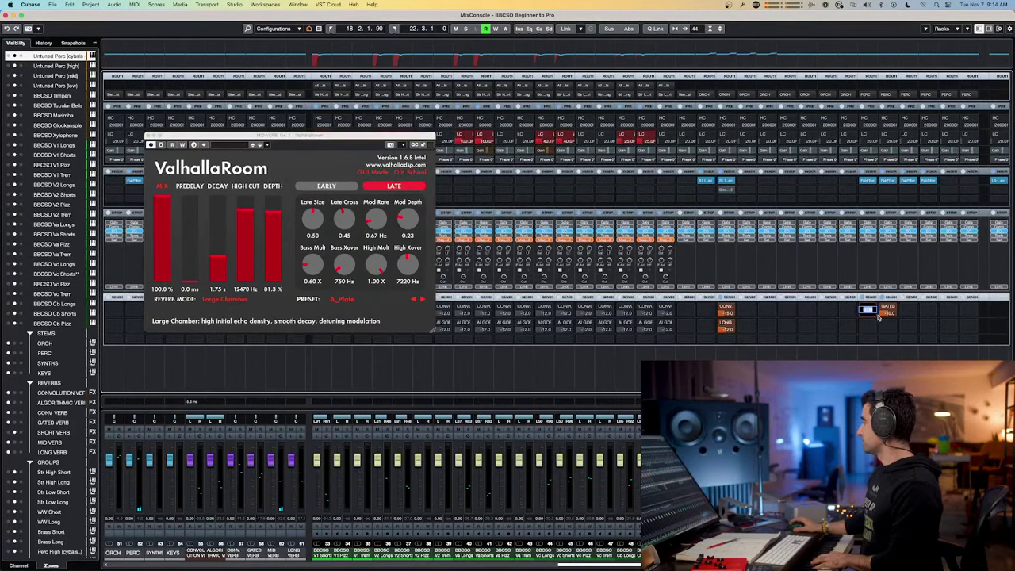
{"action": "left_click_drag", "start_coordinate": [878, 317], "coordinate": [901, 324]}
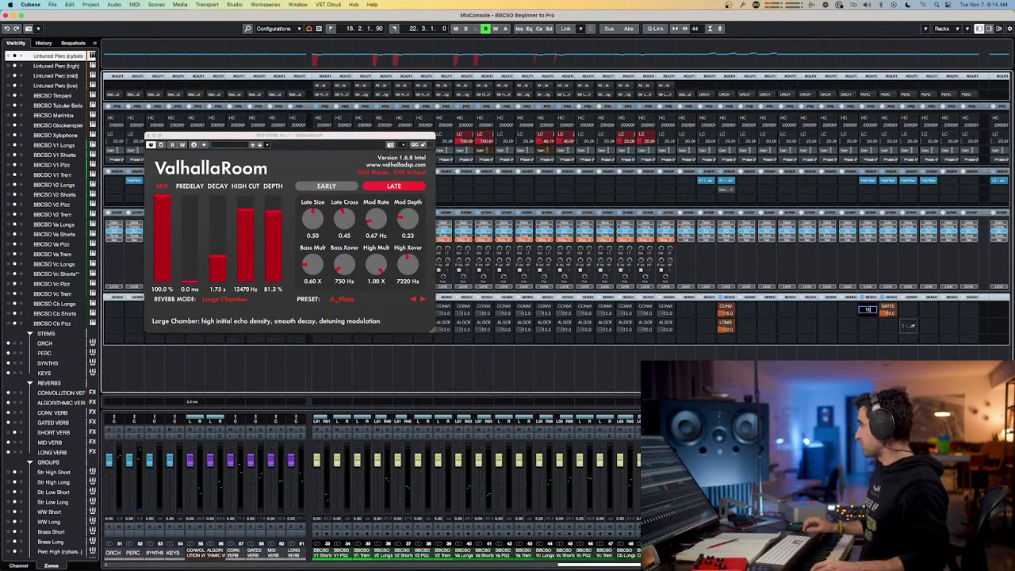
{"action": "key", "text": "Return"}
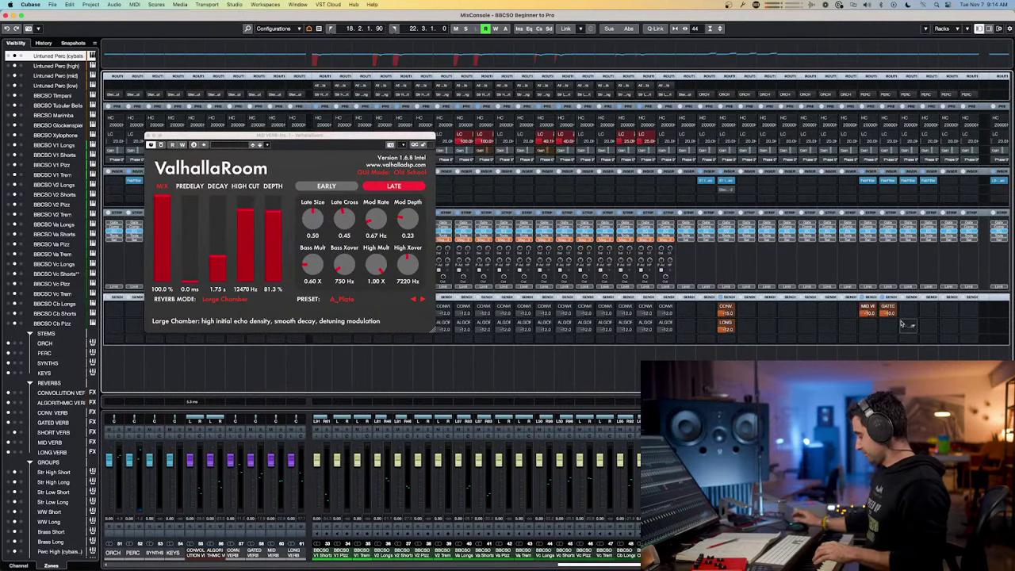
{"action": "left_click", "coordinate": [161, 146]}
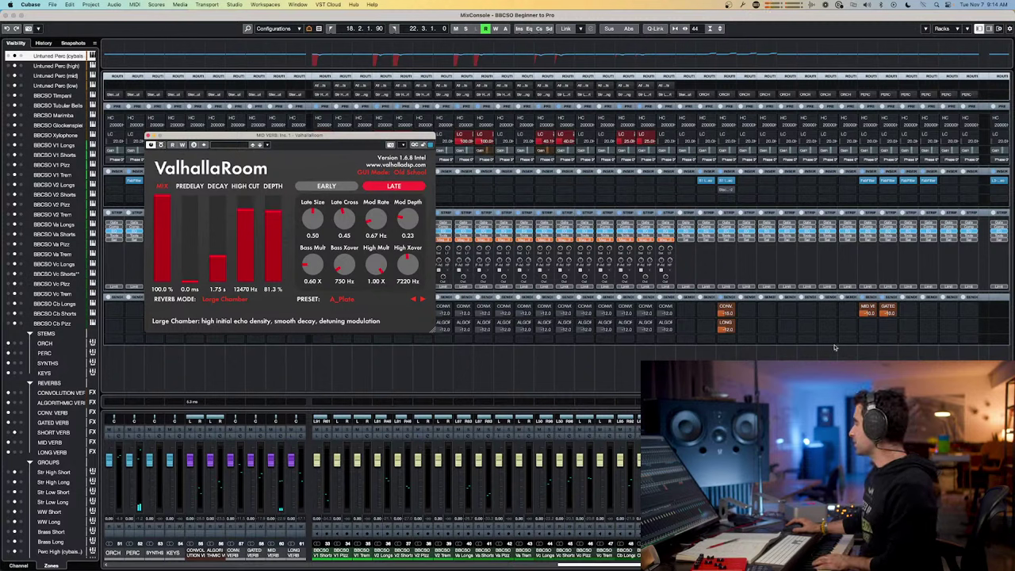
- Raise the cymbals group's MID VERB send level slightly, compare it against the bypassed reverb and close ValhallaRoom
{"action": "left_click", "coordinate": [867, 310]}
{"action": "left_click_drag", "start_coordinate": [867, 310], "coordinate": [867, 310]}
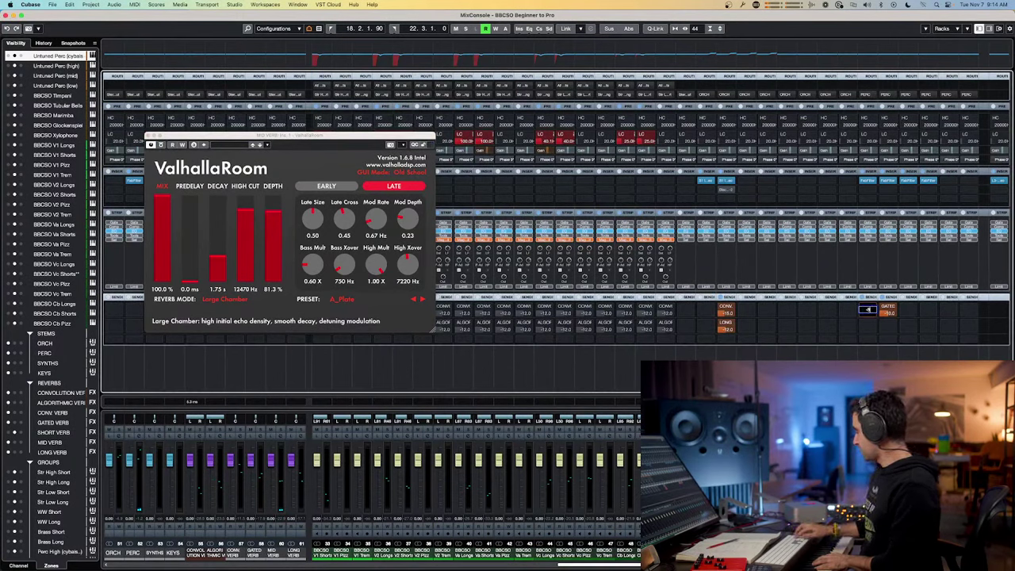
{"action": "left_click", "coordinate": [161, 145]}
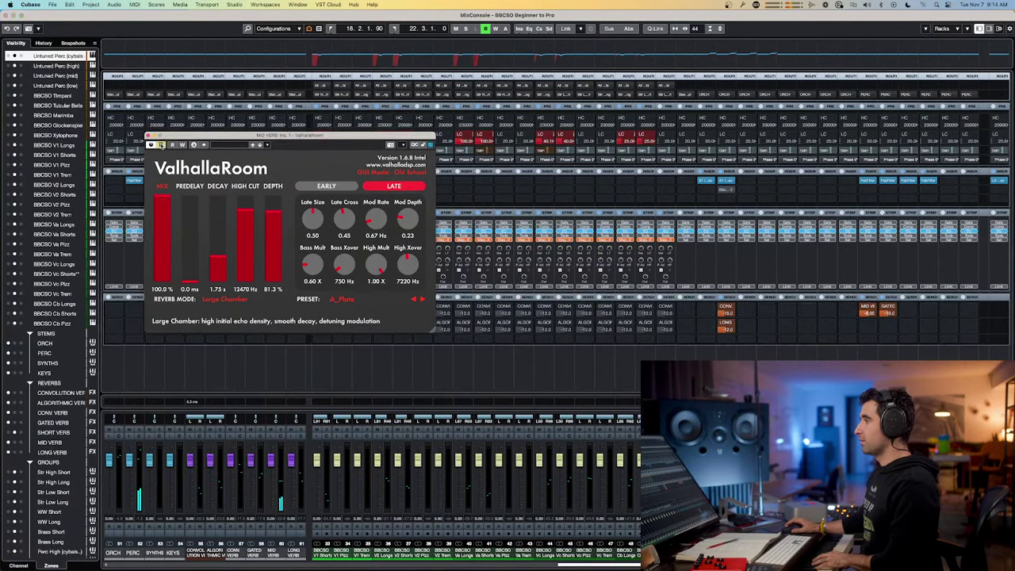
{"action": "left_click", "coordinate": [148, 136]}
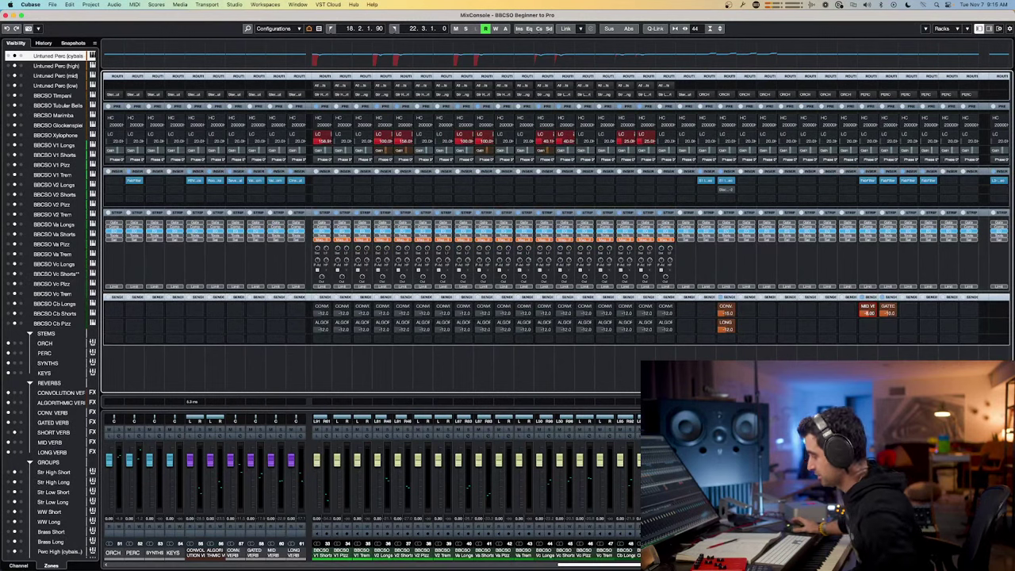
- Switch to Slack, examine both hand-drawn signal flow diagrams of tracks, groups, stems and reverbs, and return to Cubase
{"action": "key", "text": "super+Tab"}
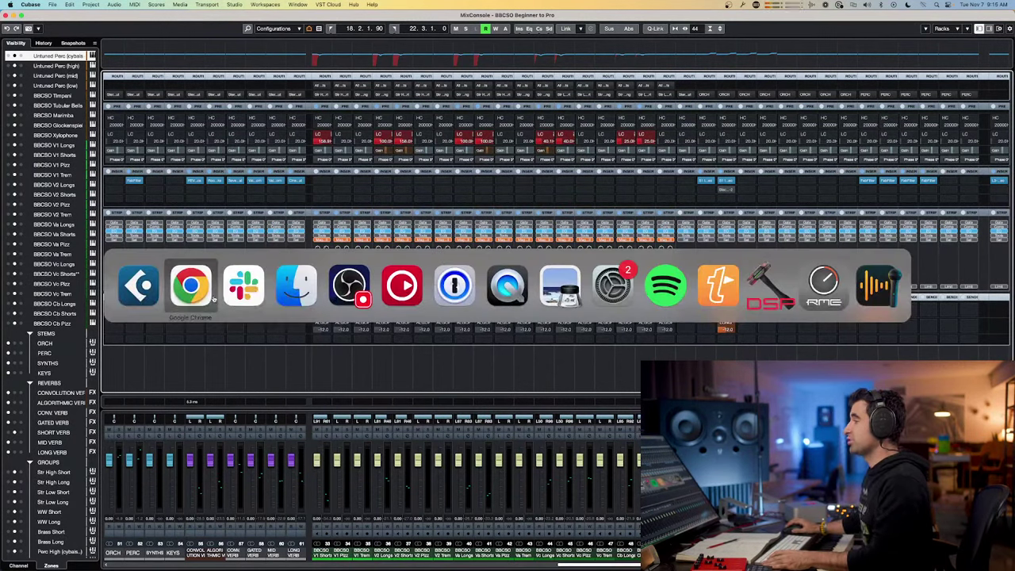
{"action": "left_click", "coordinate": [232, 295]}
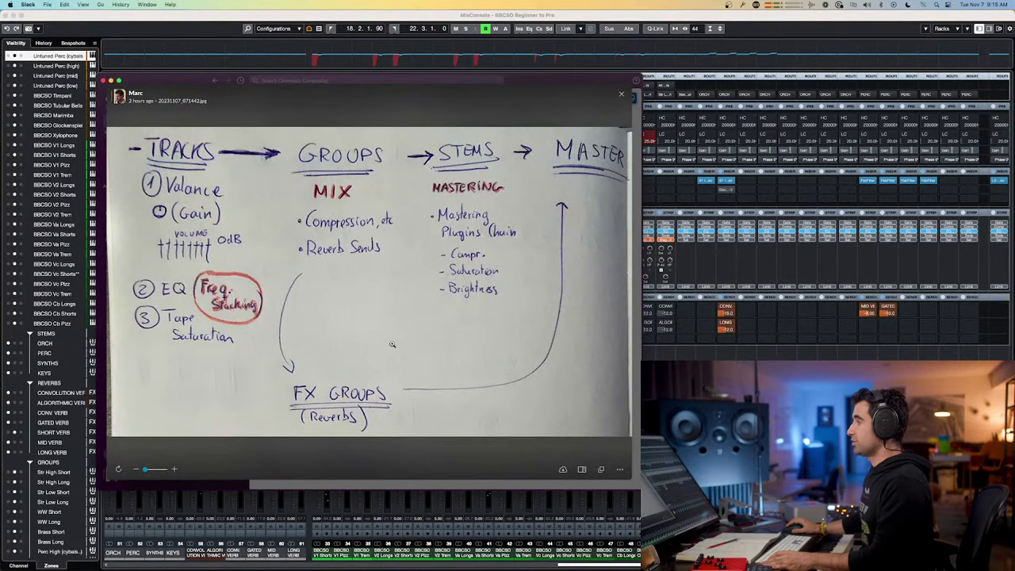
{"action": "key", "text": "Escape"}
{"action": "left_click", "coordinate": [374, 398]}
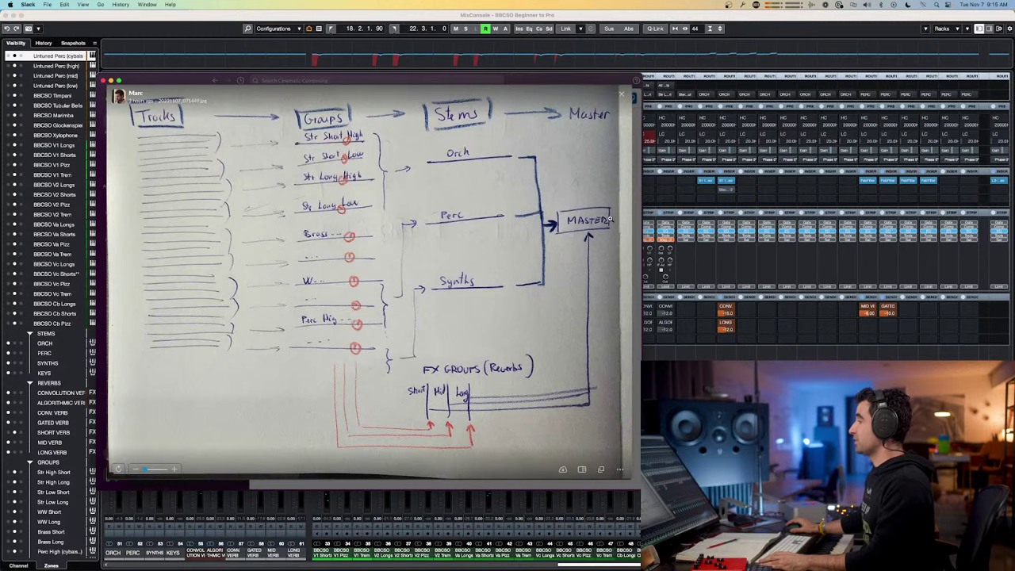
{"action": "key", "text": "Escape"}
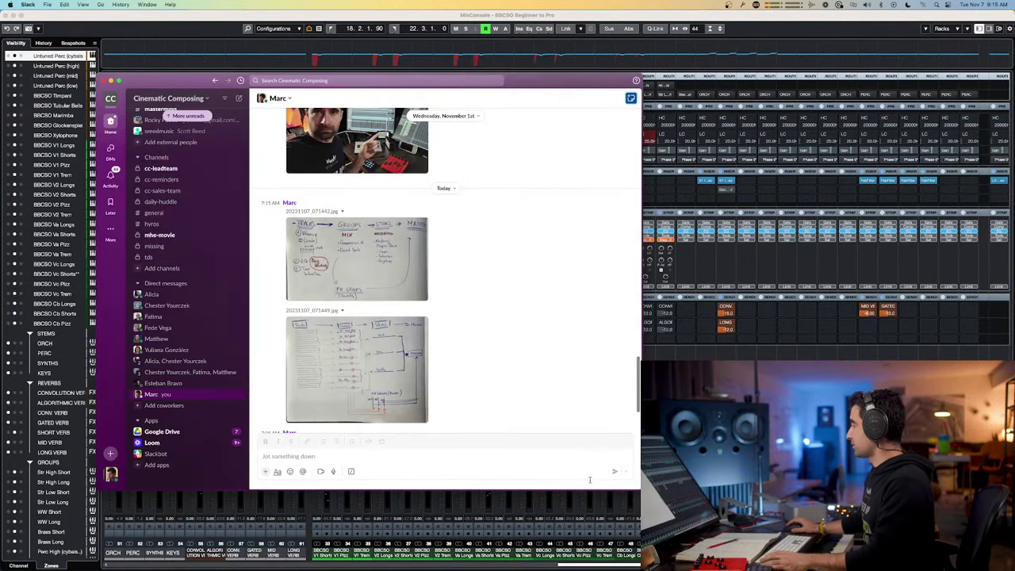
{"action": "left_click", "coordinate": [548, 499]}
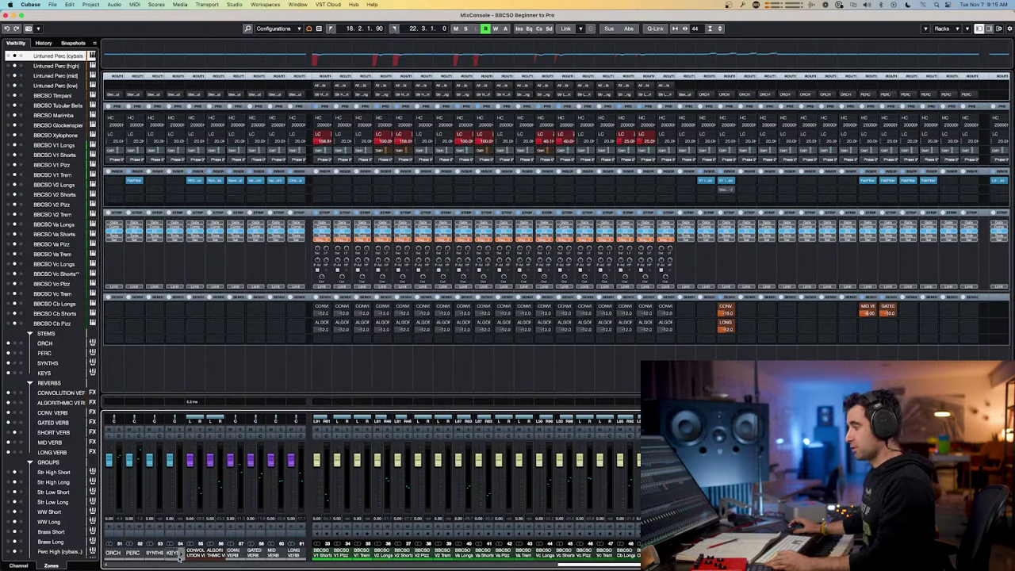
- Select the CONVOLUTION VERB channel and check its output routing options without changing the assignment
{"action": "left_click", "coordinate": [192, 555]}
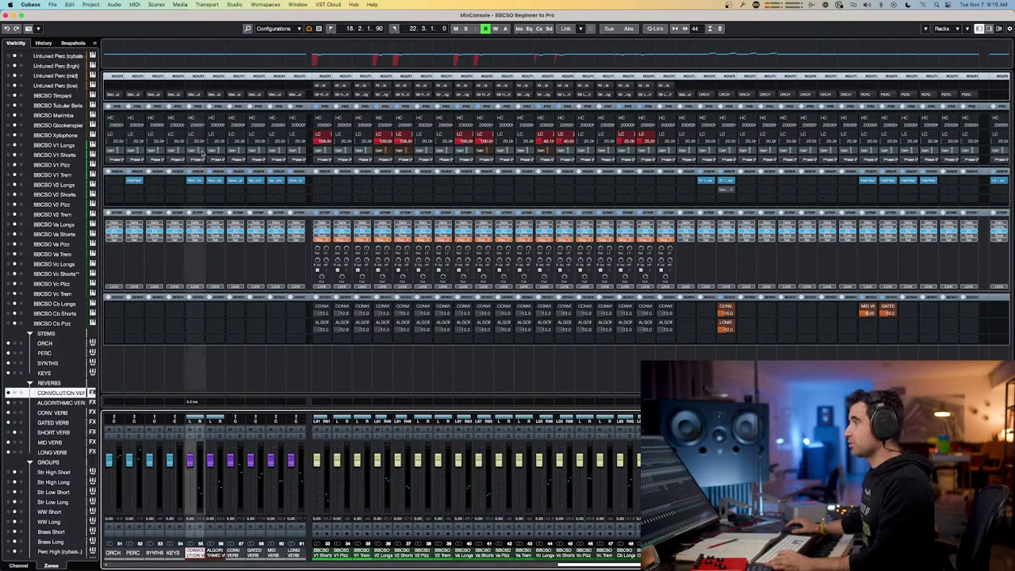
{"action": "left_click", "coordinate": [196, 95]}
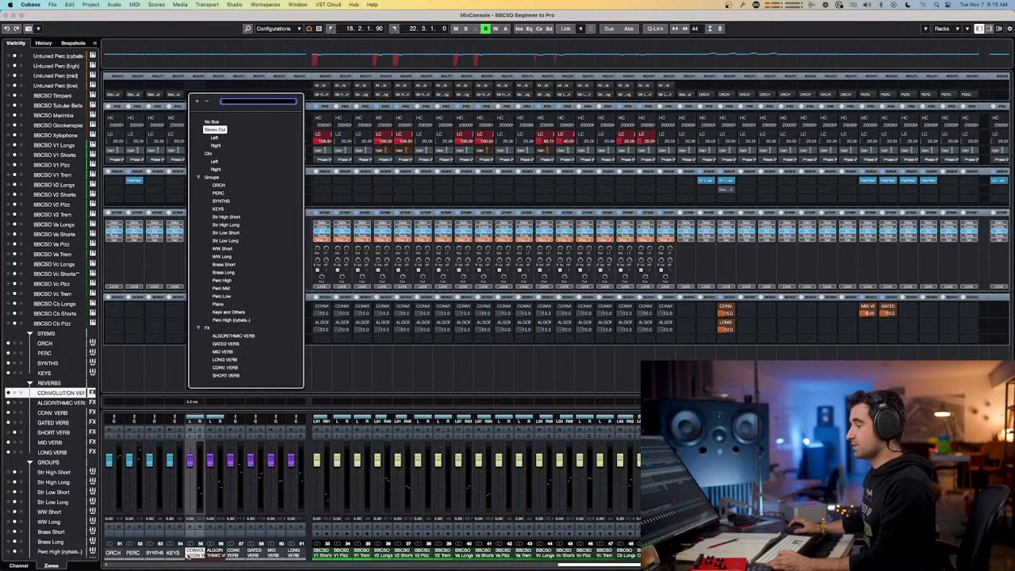
{"action": "left_click", "coordinate": [573, 566]}
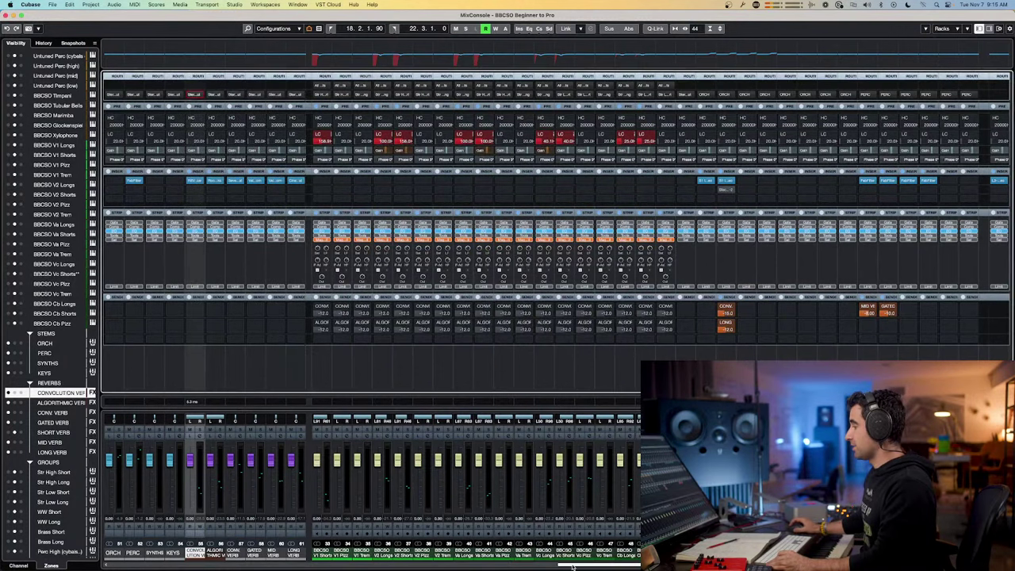
- Review the detailed routing diagram with the groups' reverb sends in Slack and return to the Cubase mixer
{"action": "key", "text": "super+Tab"}
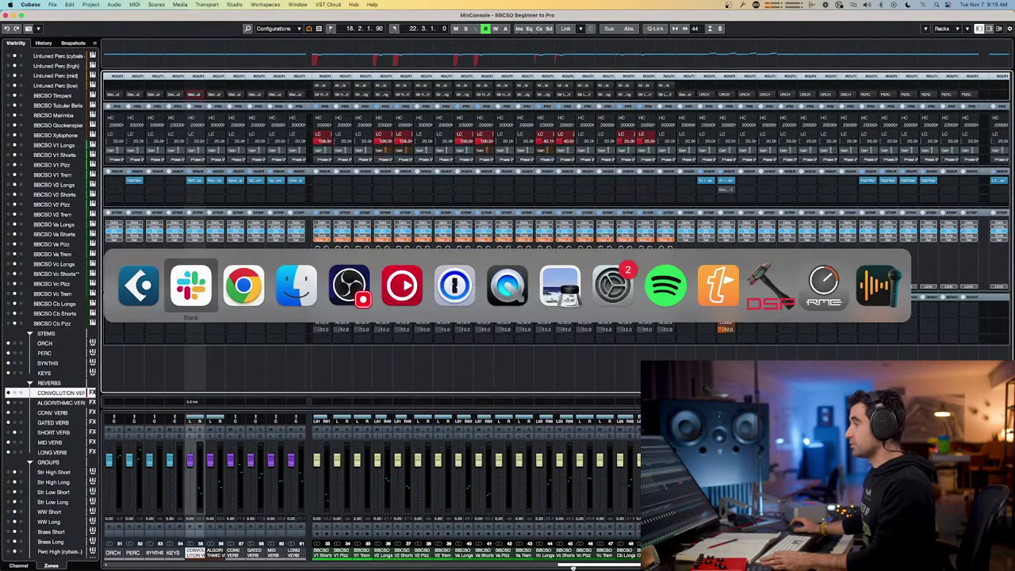
{"action": "left_click", "coordinate": [352, 363]}
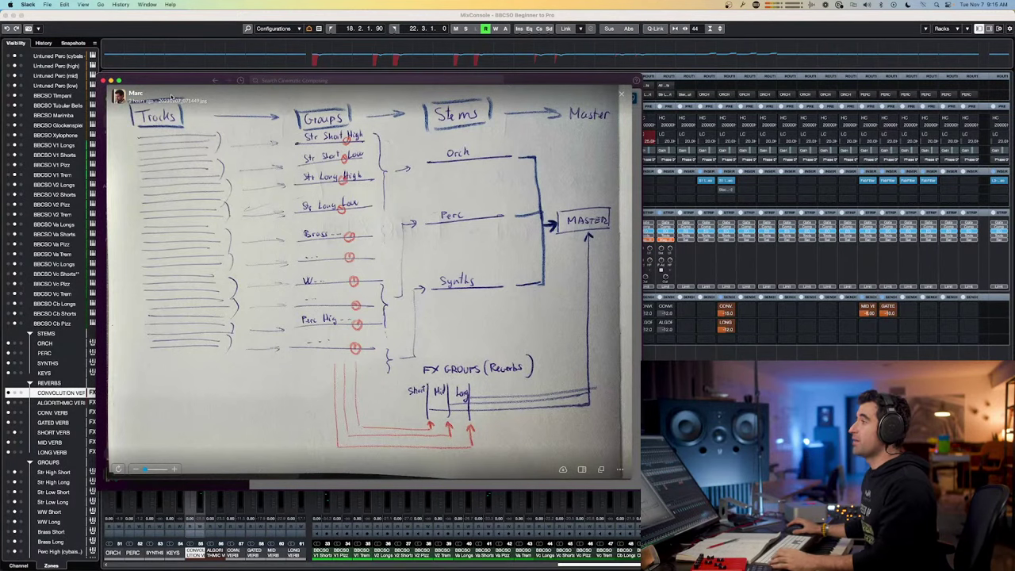
{"action": "left_click", "coordinate": [737, 309]}
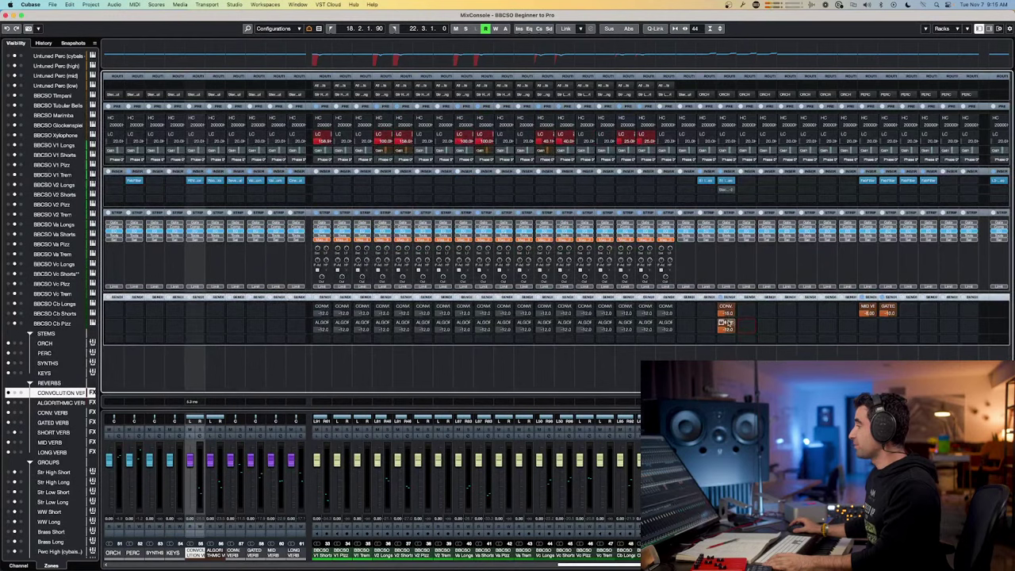
- Check the group's LONG VERB send, inspect the ValhallaRoom settings on MID VERB and close its editor
{"action": "left_click", "coordinate": [726, 324]}
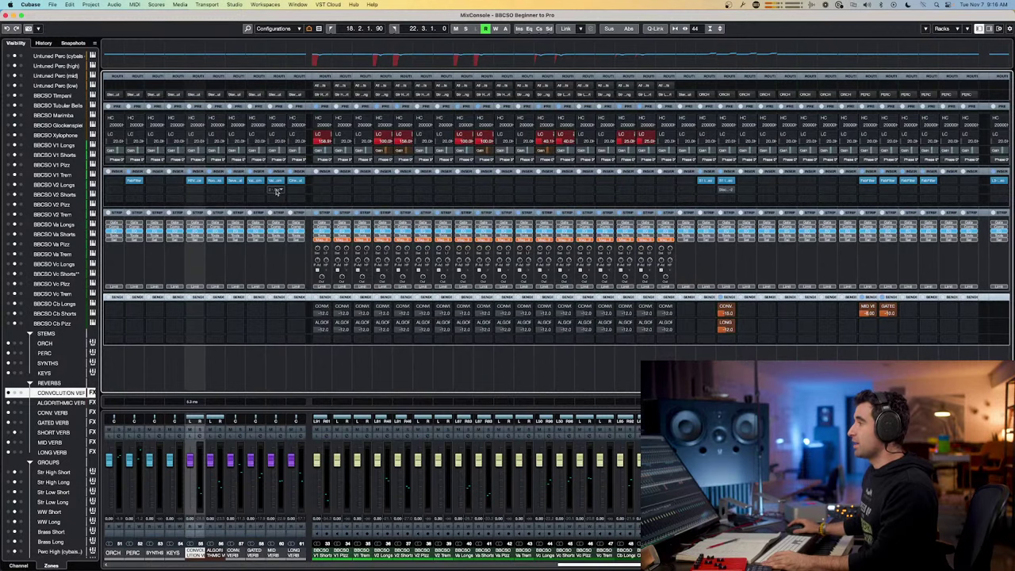
{"action": "left_click", "coordinate": [276, 182]}
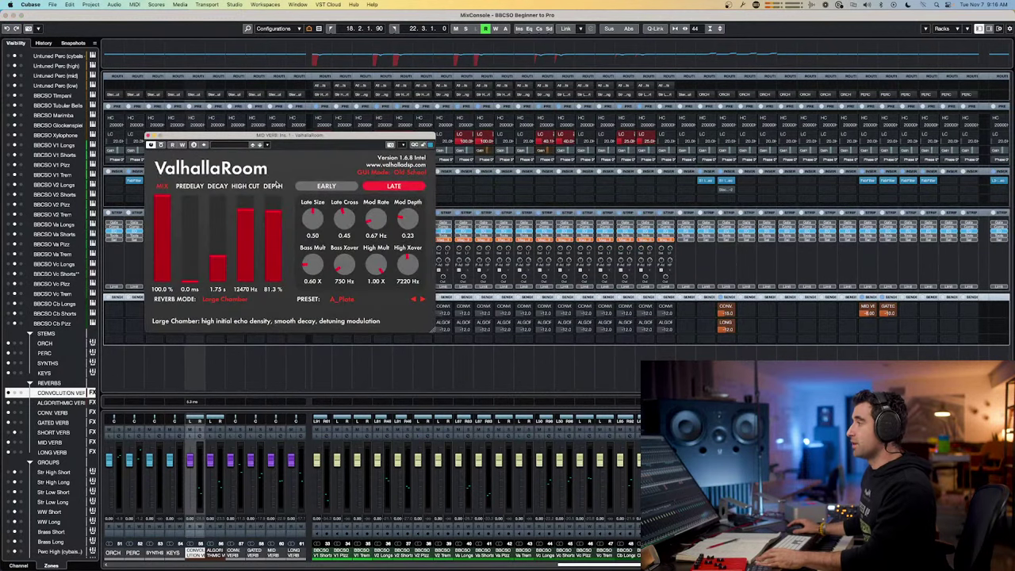
{"action": "key", "text": "super+w"}
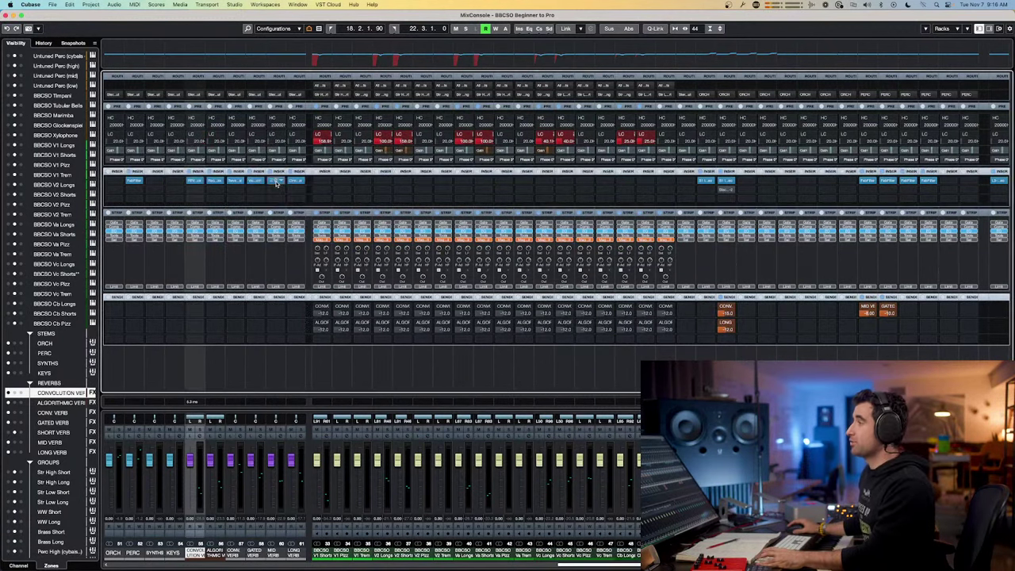
- Inspect the RoomWorks reverb on the ALGORITHMIC VERB channel and the REVerence reverb on CONVOLUTION VERB, closing each editor
{"action": "left_click", "coordinate": [216, 181]}
{"action": "key", "text": "super+w"}
{"action": "left_click", "coordinate": [215, 181]}
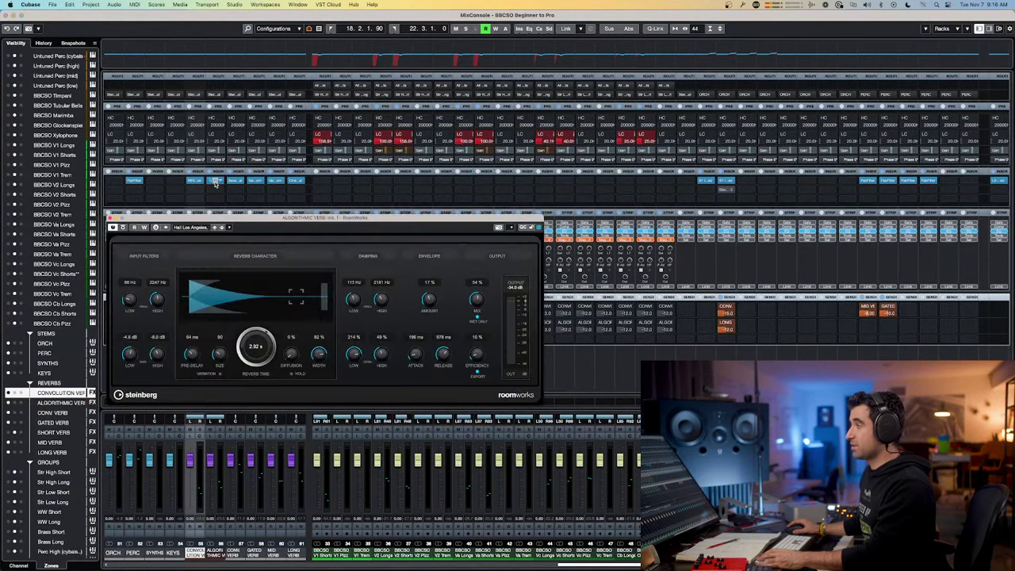
{"action": "key", "text": "super+w"}
{"action": "left_click", "coordinate": [195, 181]}
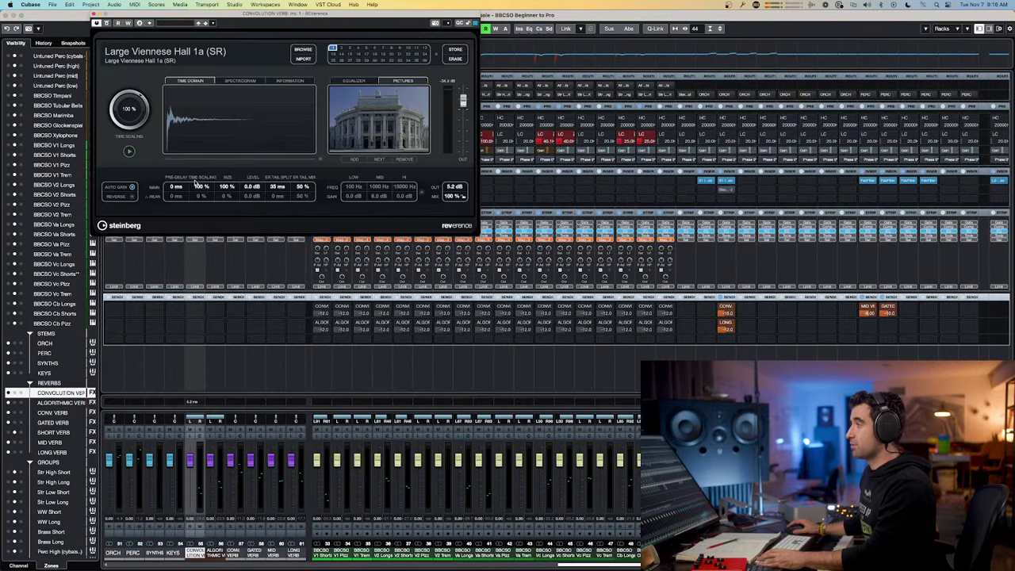
{"action": "key", "text": "super+w"}
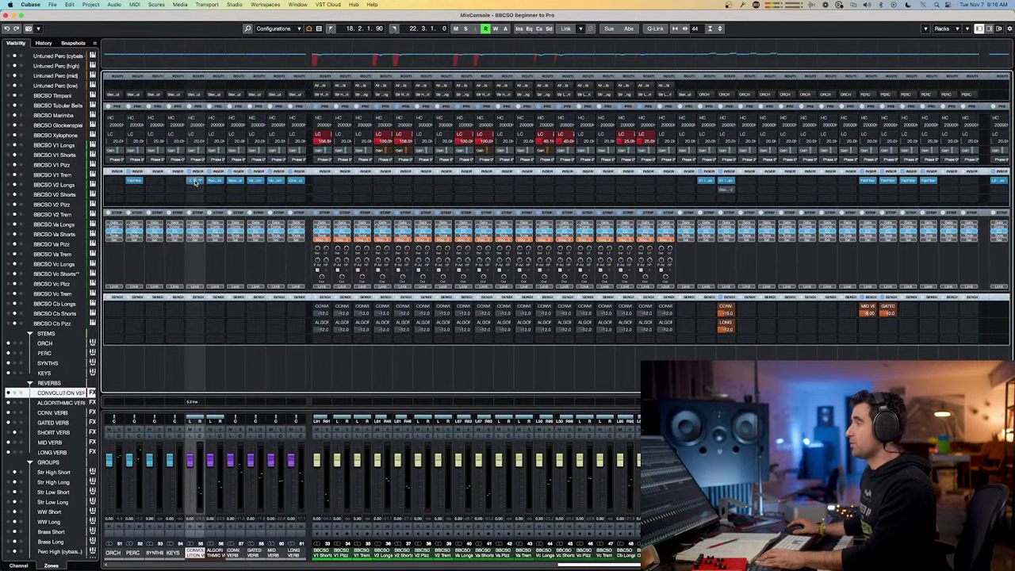
- Inspect the Seventh Heaven reverb on CONV. VERB and Cinematic Rooms on LONG VERB, closing each editor
{"action": "left_click", "coordinate": [236, 182]}
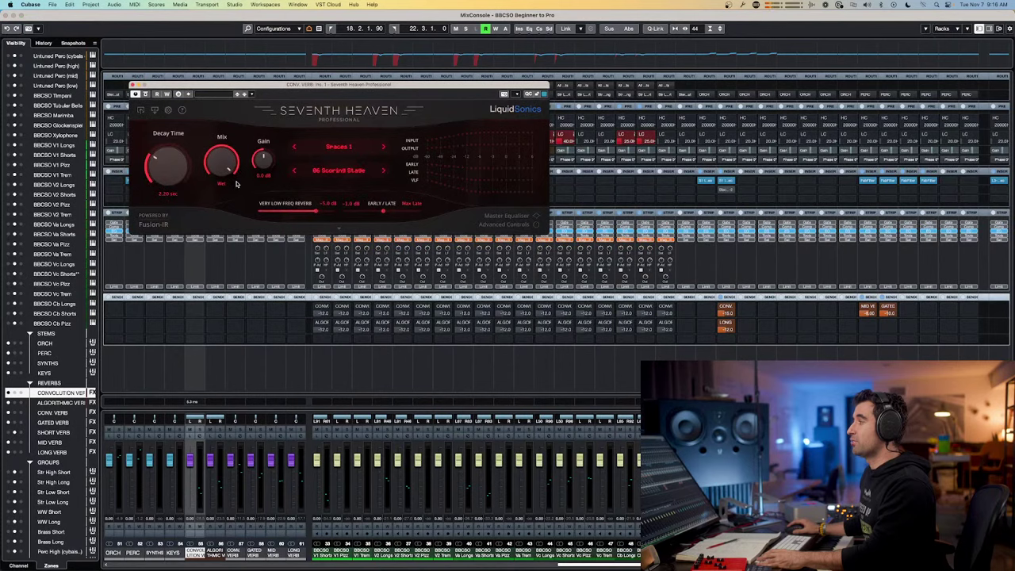
{"action": "key", "text": "super+w"}
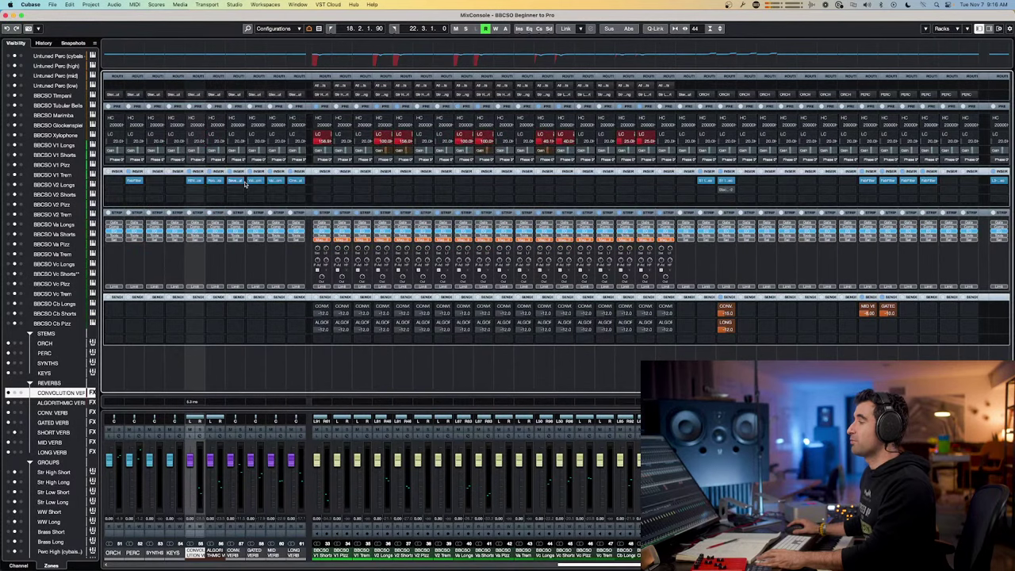
{"action": "left_click", "coordinate": [297, 182]}
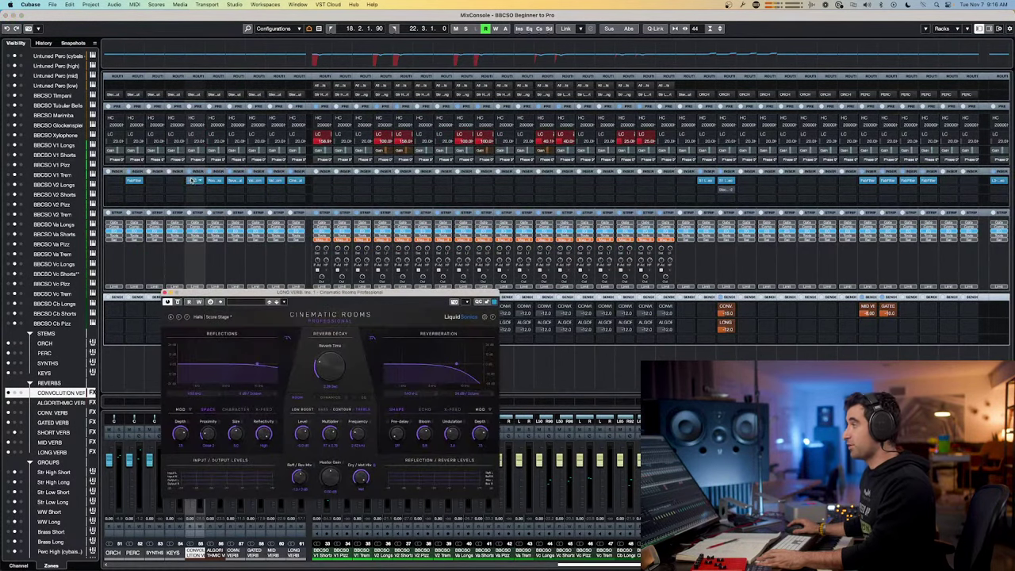
{"action": "key", "text": "super+w"}
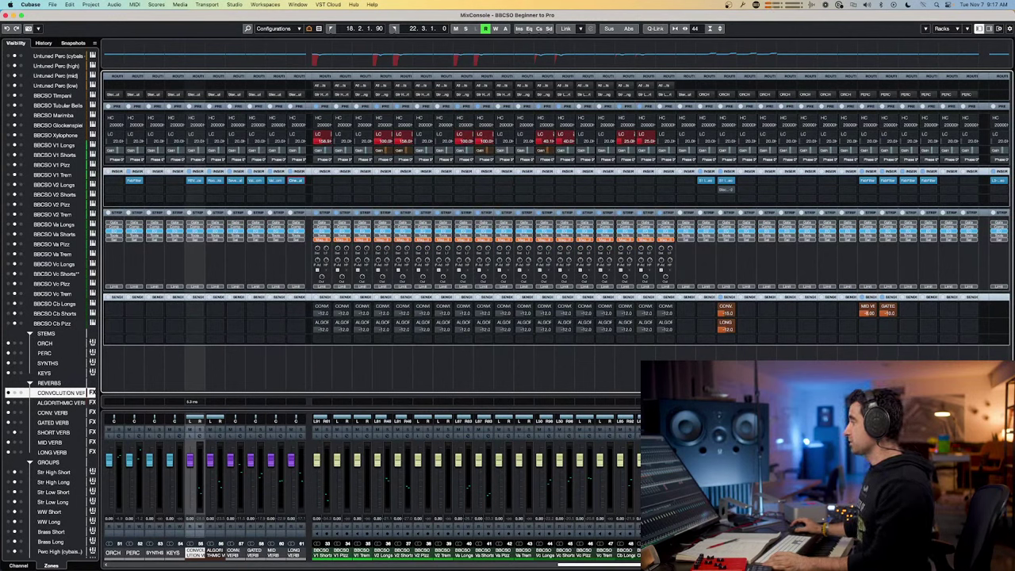
- Review the routing diagram in Slack, return to Cubase and check the ORCH, PERC, SYNTHS and KEYS stems in Export Audio Mixdown without exporting
{"action": "key", "text": "super+Tab"}
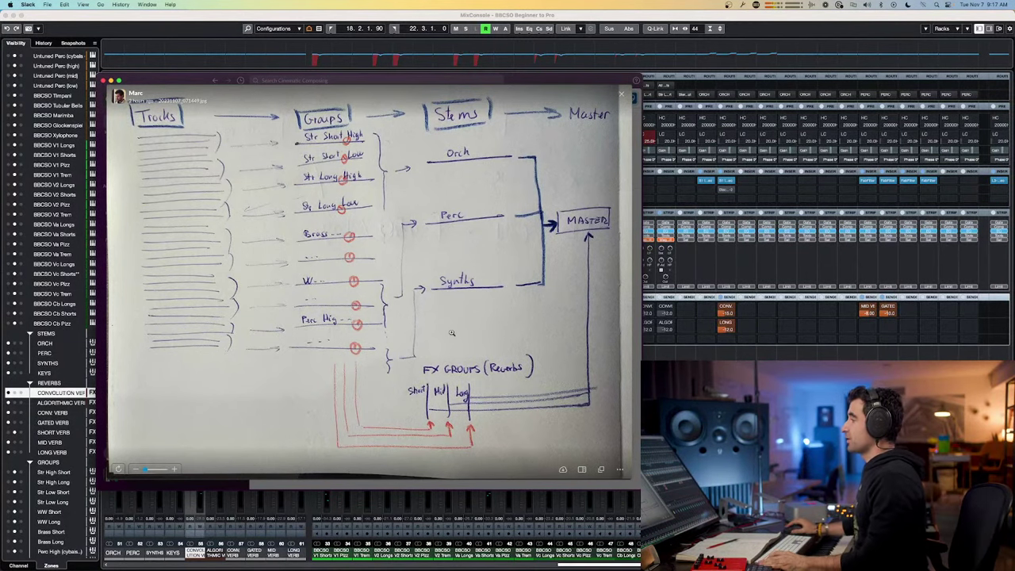
{"action": "left_click", "coordinate": [240, 527]}
{"action": "left_click", "coordinate": [115, 553]}
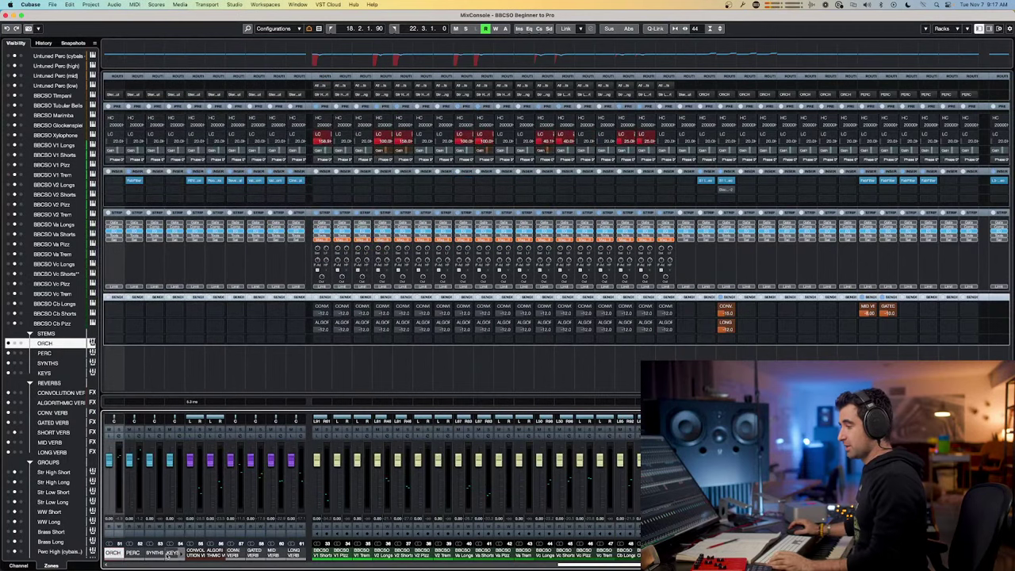
{"action": "left_click", "coordinate": [170, 552], "text": "shift"}
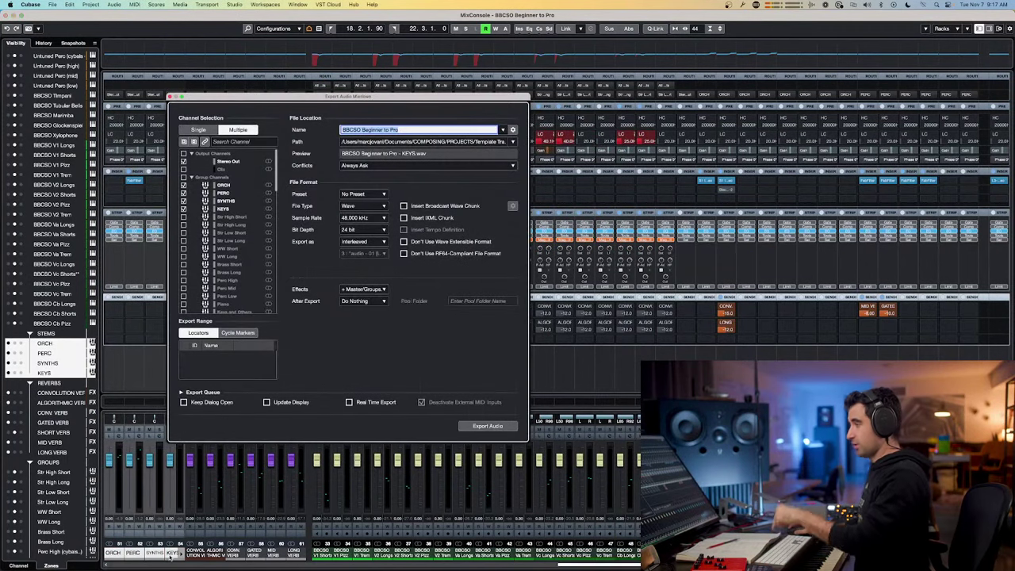
{"action": "key", "text": "super+e"}
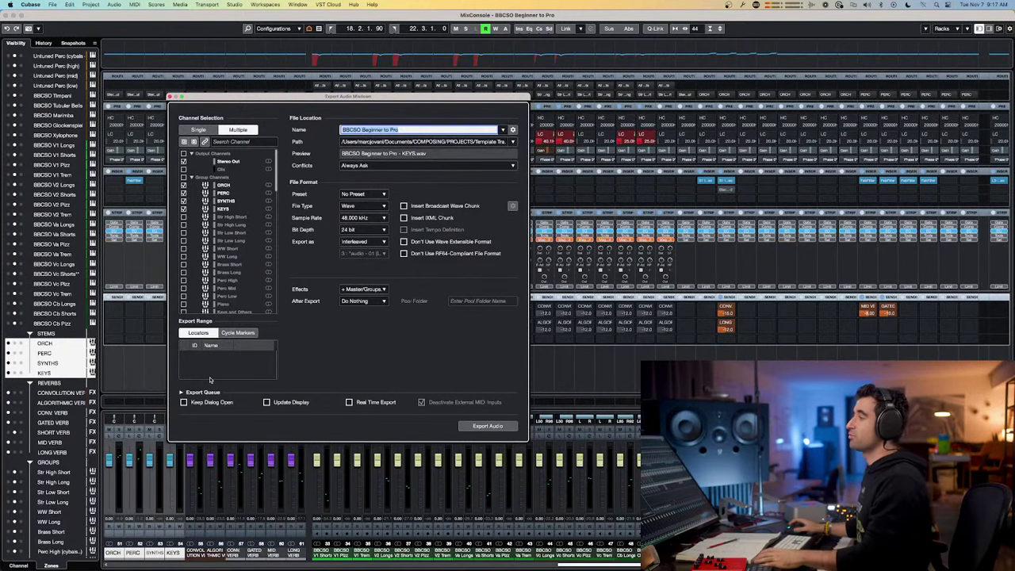
{"action": "left_click", "coordinate": [241, 214]}
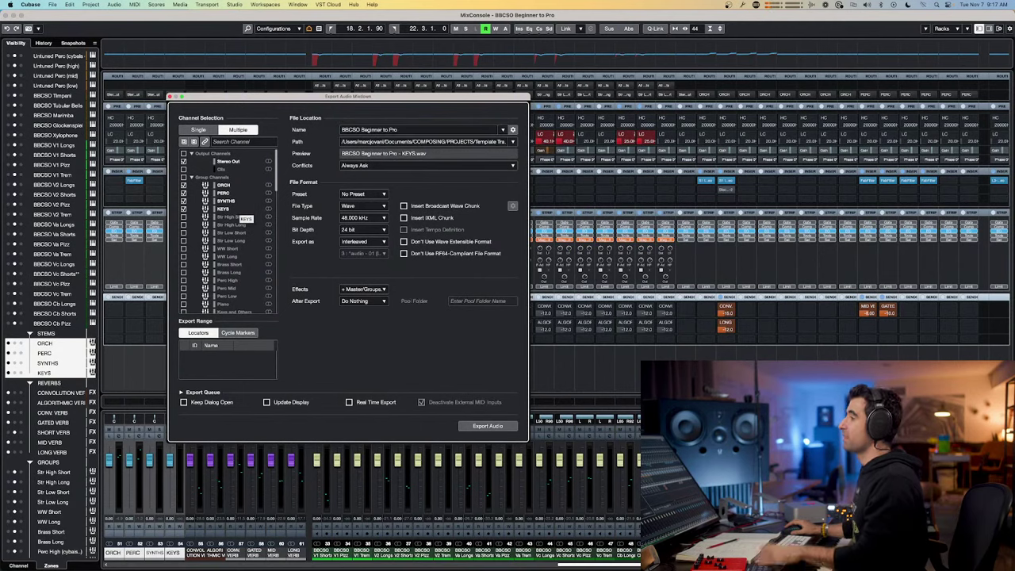
{"action": "key", "text": "Escape"}
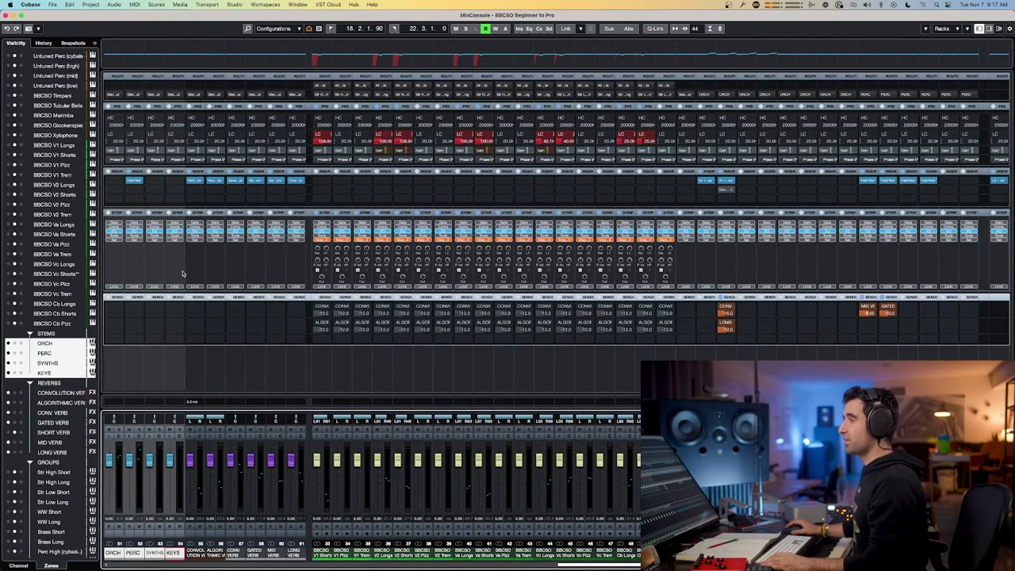
- Review the routing diagram in Slack once more, switch to Chrome and create a new blank Google Docs document in a new tab
{"action": "key", "text": "super+Tab"}
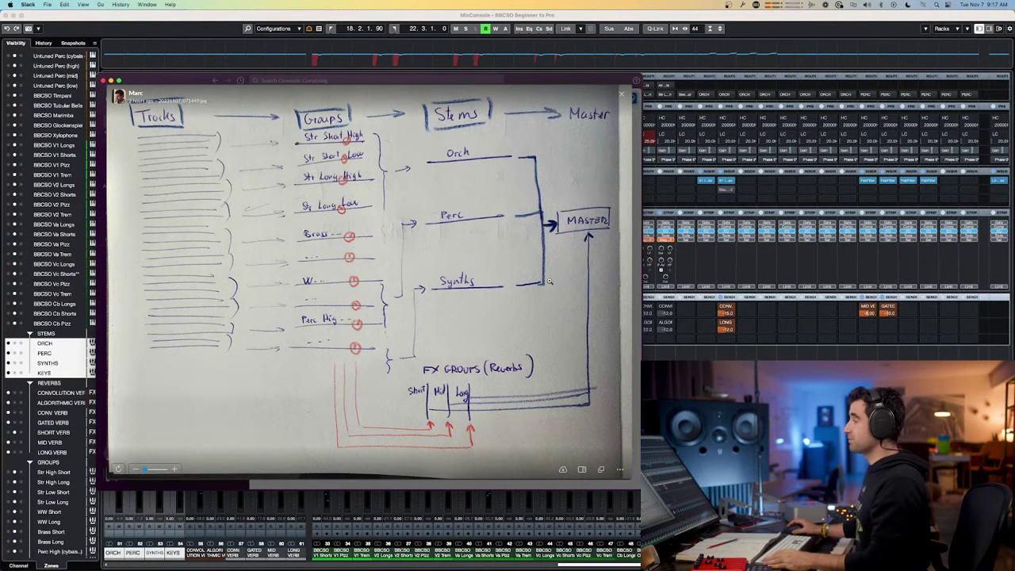
{"action": "key", "text": "super+Tab"}
{"action": "key", "text": "super+Tab"}
{"action": "key", "text": "super+shift+Tab"}
{"action": "key", "text": "super+shift+Tab"}
{"action": "key", "text": "super+shift+Tab"}
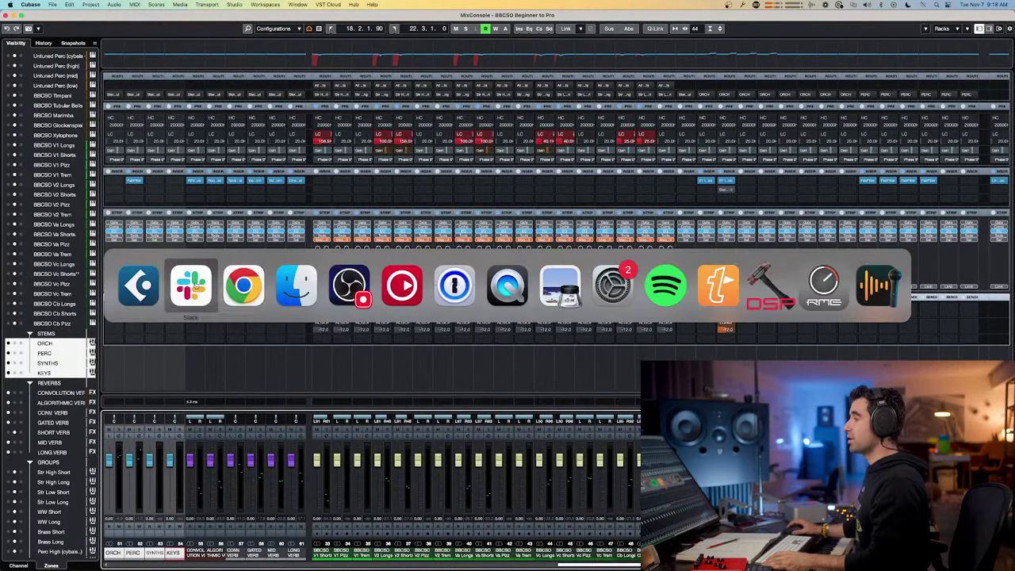
{"action": "key", "text": "super+t"}
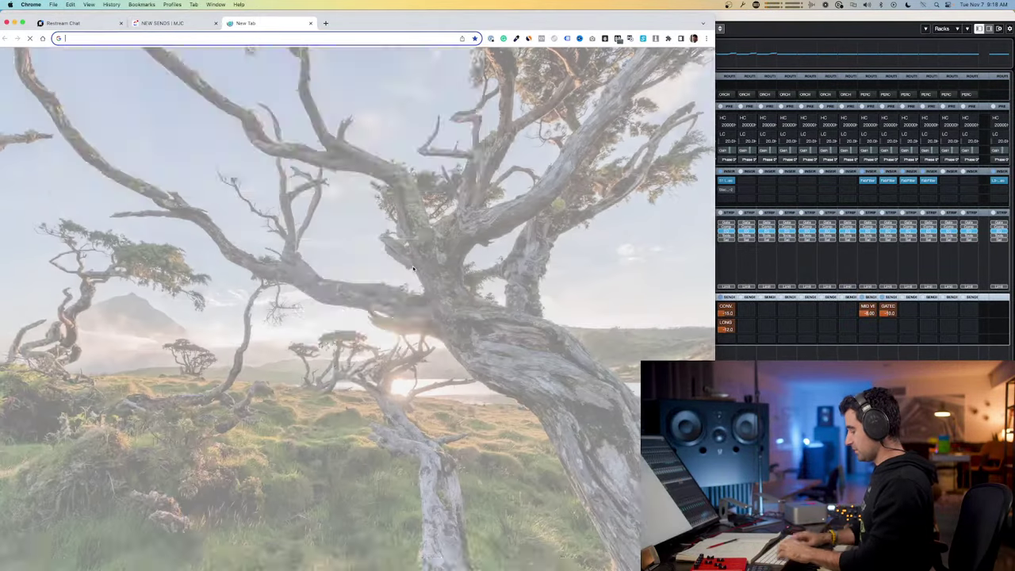
{"action": "type", "text": "doc.new"}
{"action": "key", "text": "Return"}
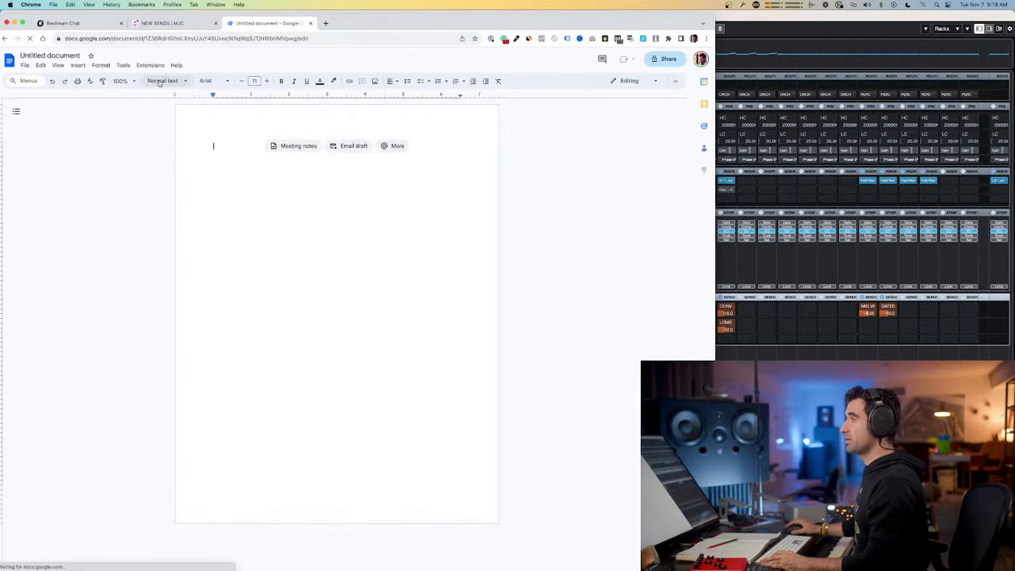
- Set the document zoom to 150% and the font size to 20
{"action": "left_click", "coordinate": [163, 80]}
{"action": "left_click", "coordinate": [192, 107]}
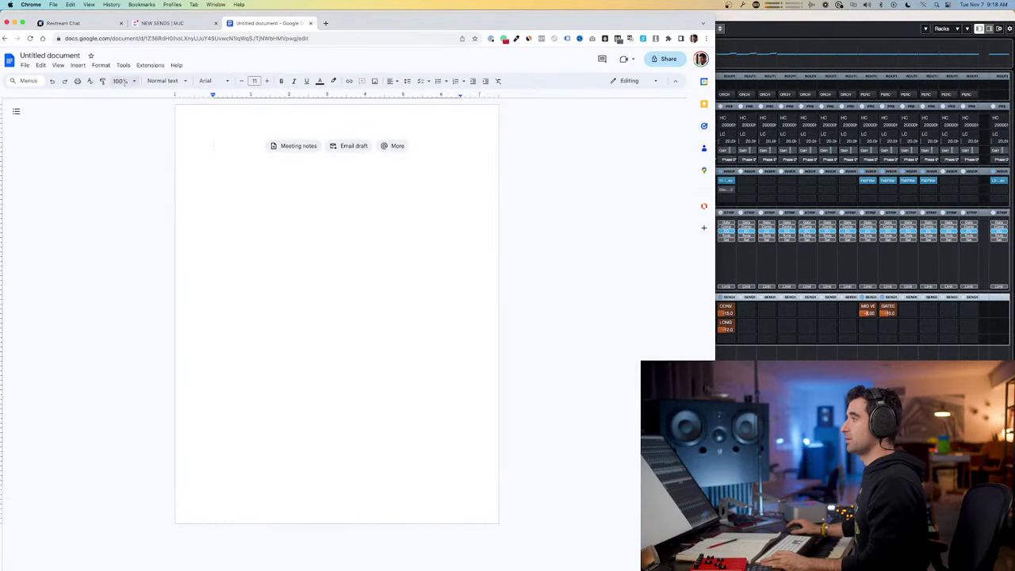
{"action": "left_click", "coordinate": [120, 81]}
{"action": "left_click", "coordinate": [121, 179]}
{"action": "left_click", "coordinate": [252, 80]}
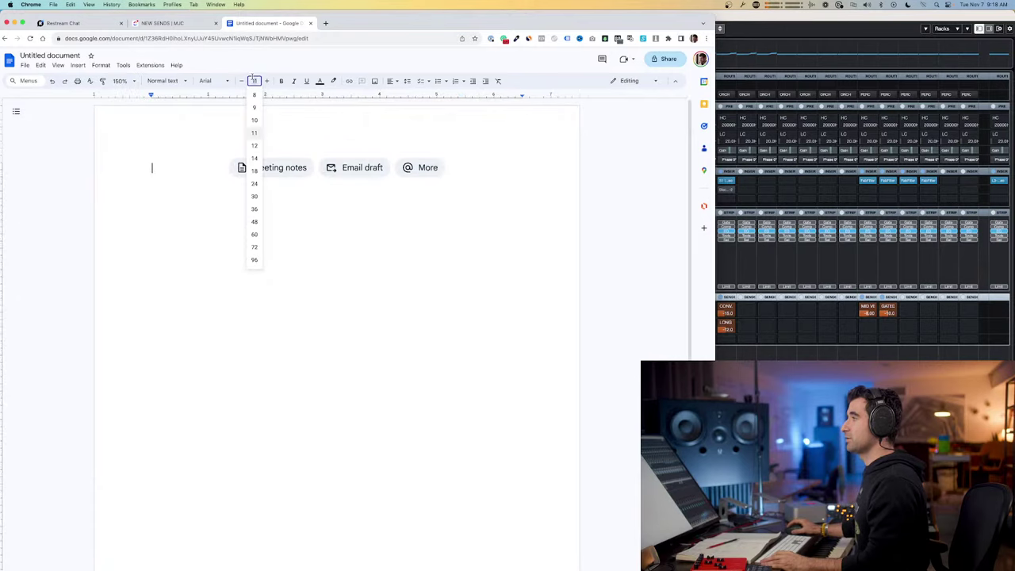
{"action": "type", "text": "20"}
{"action": "key", "text": "Return"}
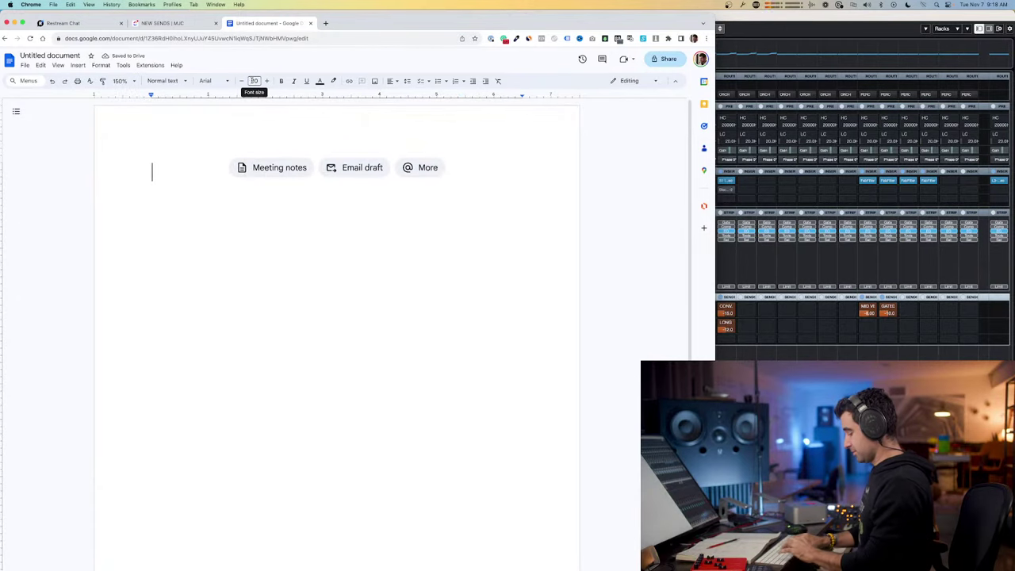
- Write the heading "MASTERING" and, after a blank line, list "(EQ)" and "COMPRESSION" on separate lines
{"action": "type", "text": "MASTERING"}
{"action": "key", "text": "Return"}
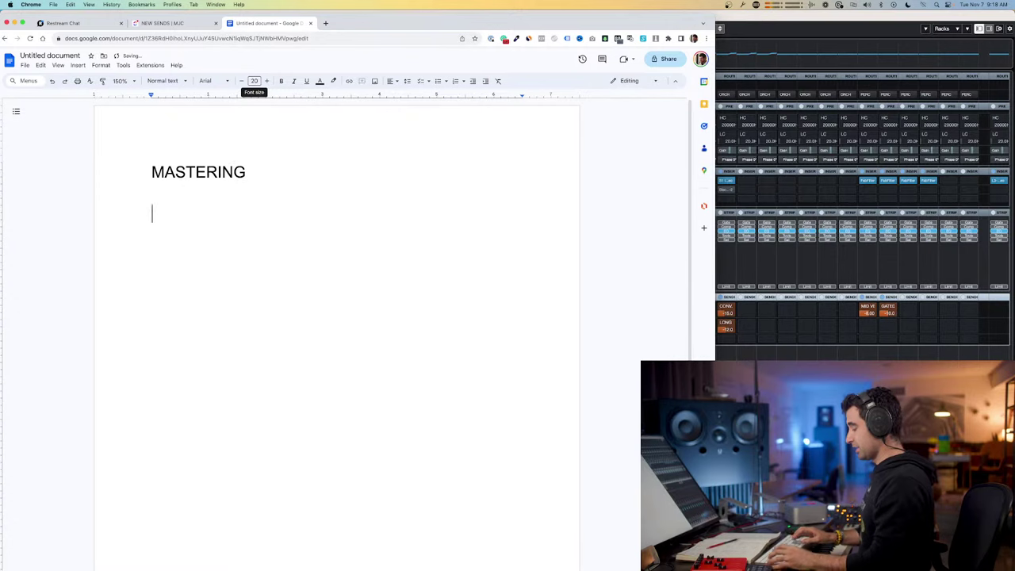
{"action": "type", "text": "(EQ"}
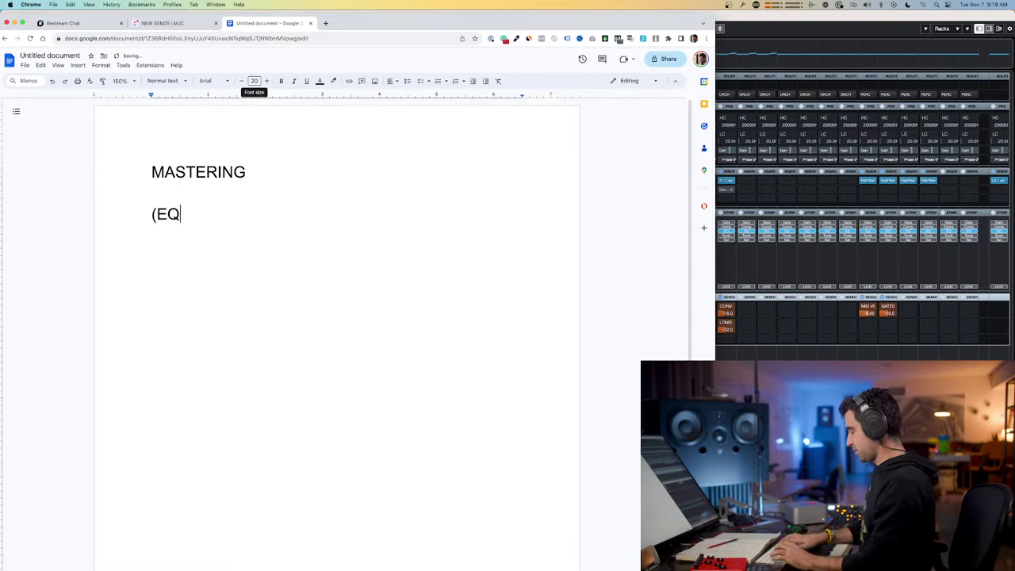
{"action": "type", "text": ")"}
{"action": "key", "text": "Return"}
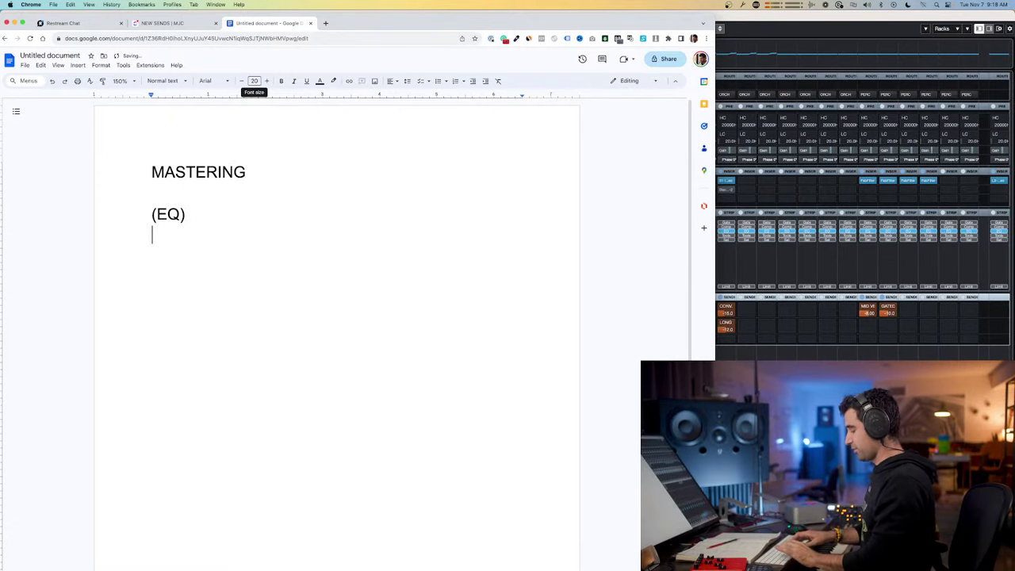
{"action": "type", "text": "COM"}
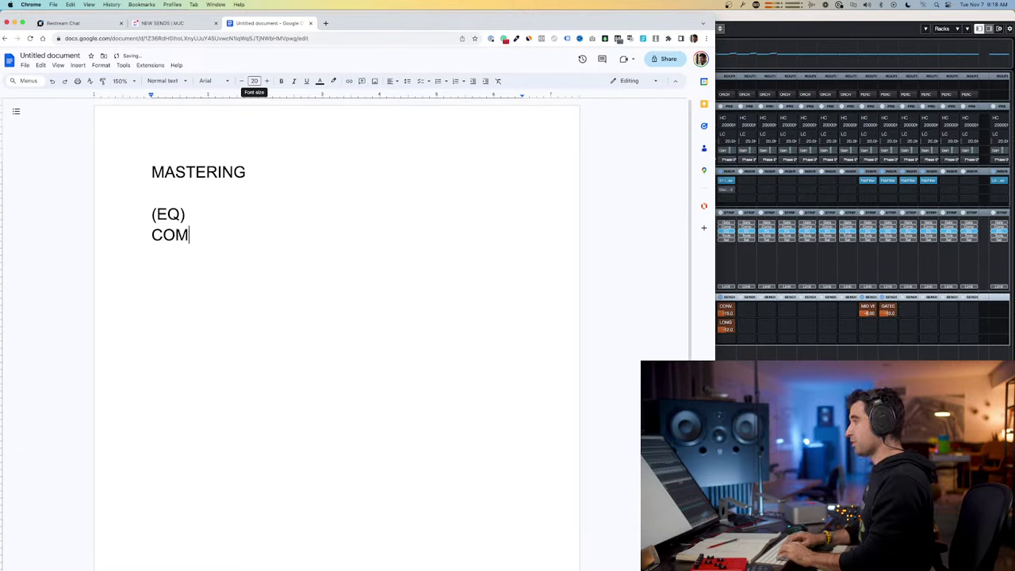
{"action": "type", "text": "PRESSION"}
{"action": "key", "text": "Return"}
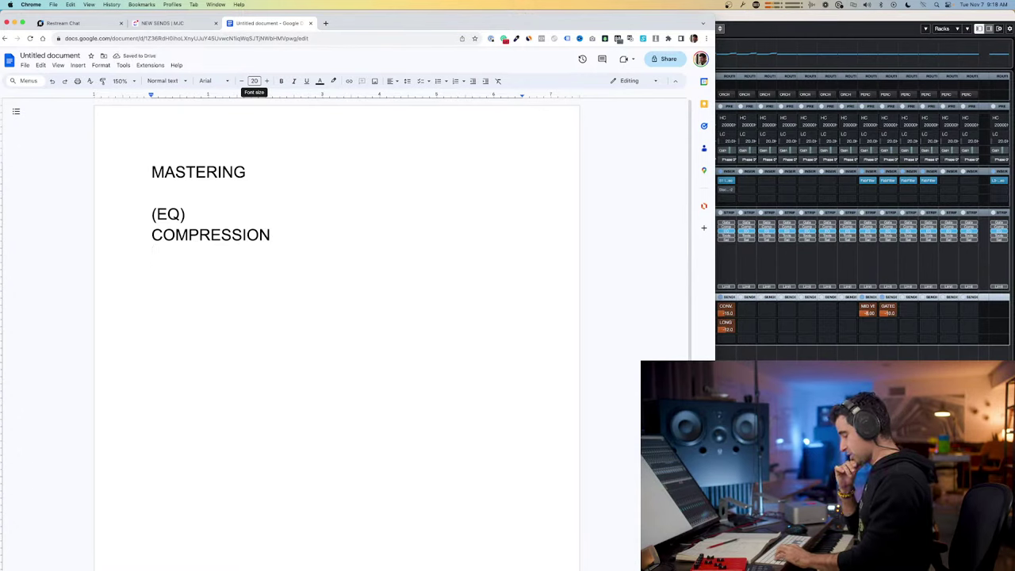
- Add the line "(TAPE) SATURATION" below COMPRESSION in the mastering list
{"action": "type", "text": "TAPE"}
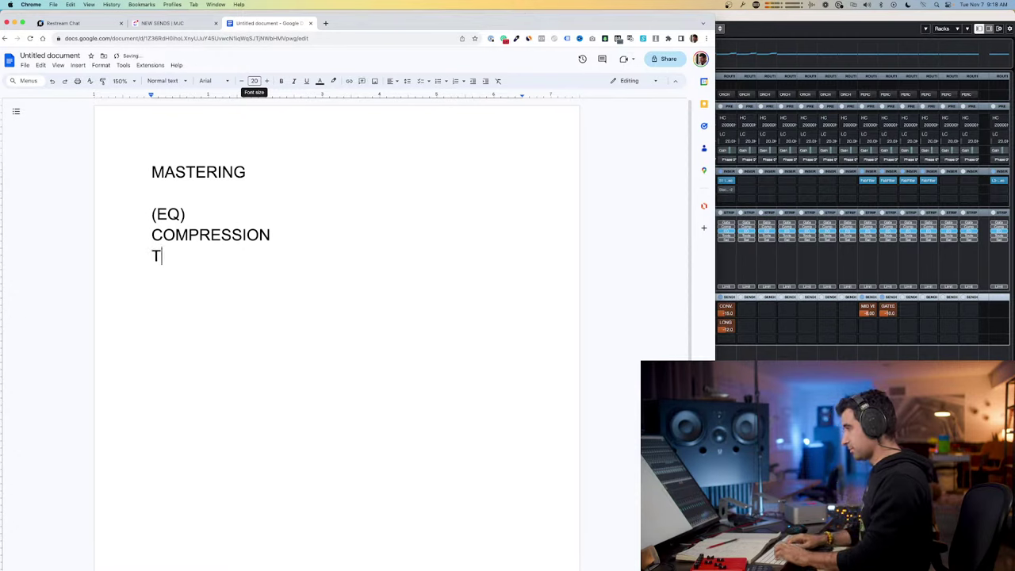
{"action": "key", "text": "BackSpace"}
{"action": "key", "text": "BackSpace"}
{"action": "key", "text": "BackSpace"}
{"action": "key", "text": "BackSpace"}
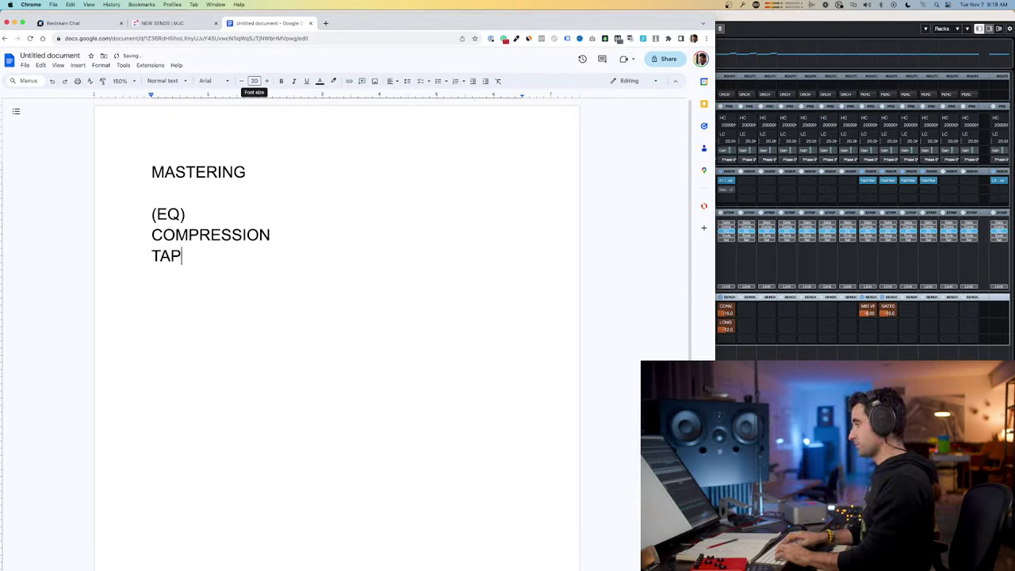
{"action": "type", "text": "(TAPE"}
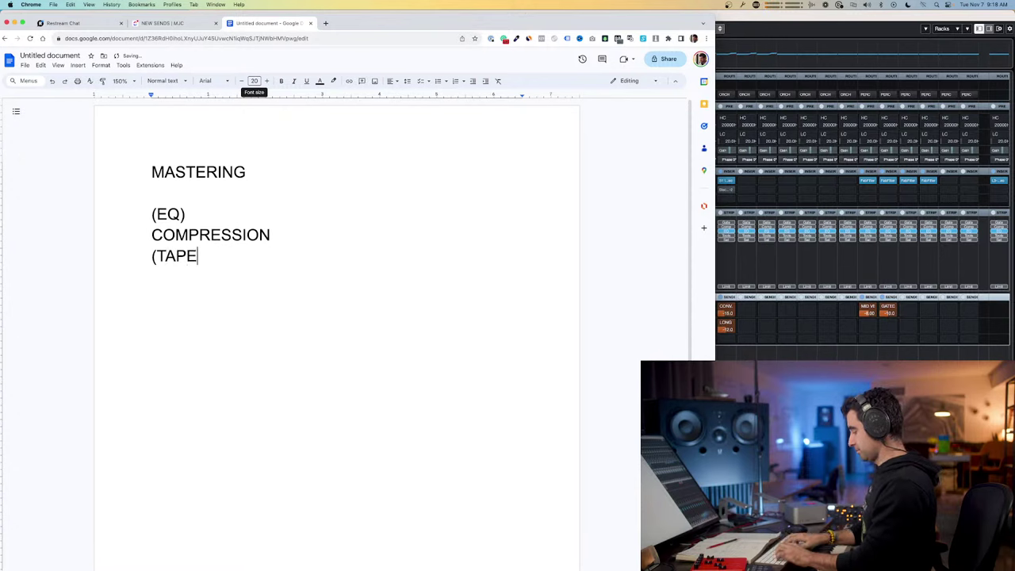
{"action": "type", "text": ") SATURATION"}
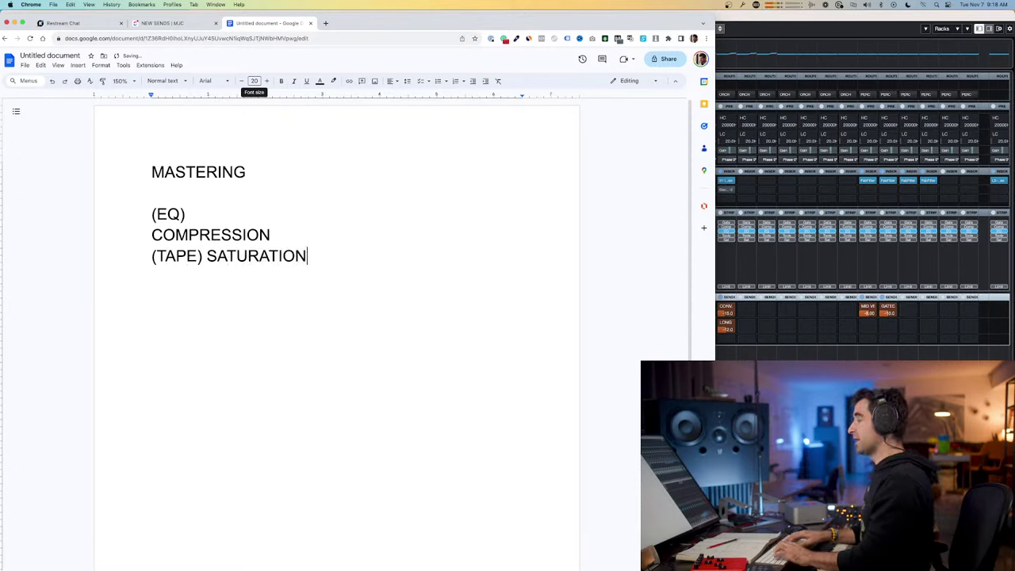
{"action": "key", "text": "Return"}
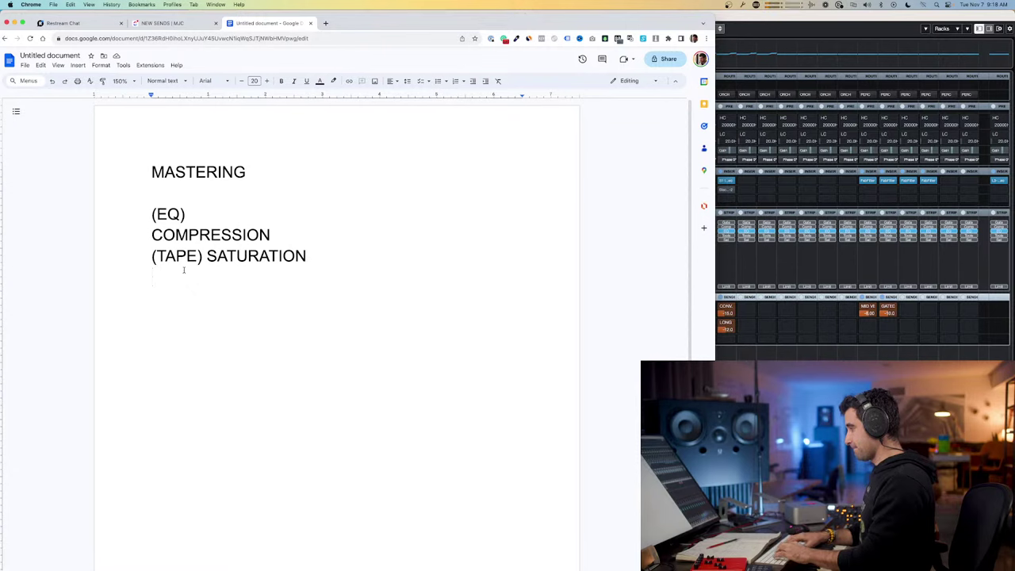
- Add the line "EXCITER (BRIGHTEN MIX (!!))" at the end of the mastering list
{"action": "type", "text": "EXCIT"}
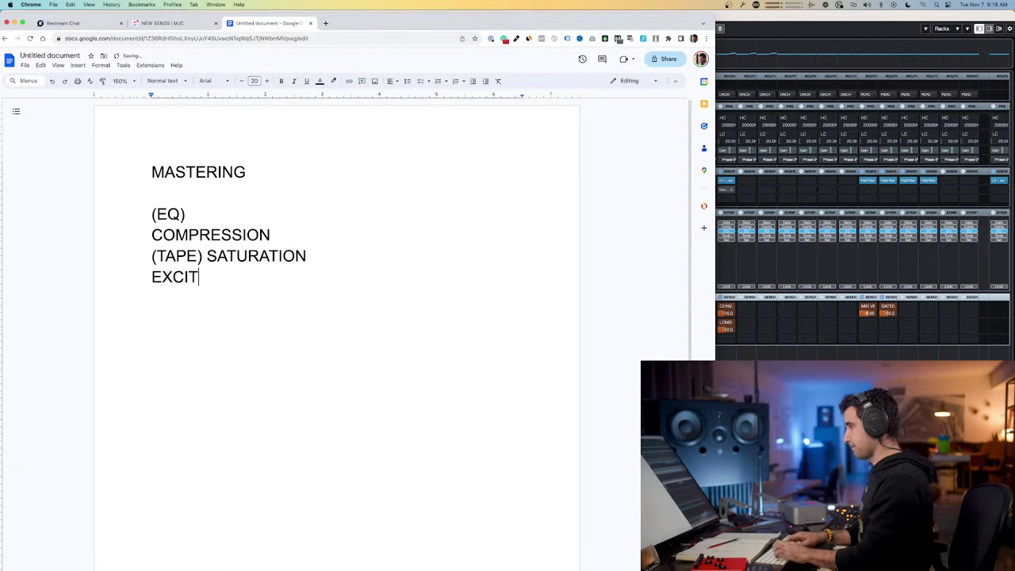
{"action": "type", "text": "ER (BRI"}
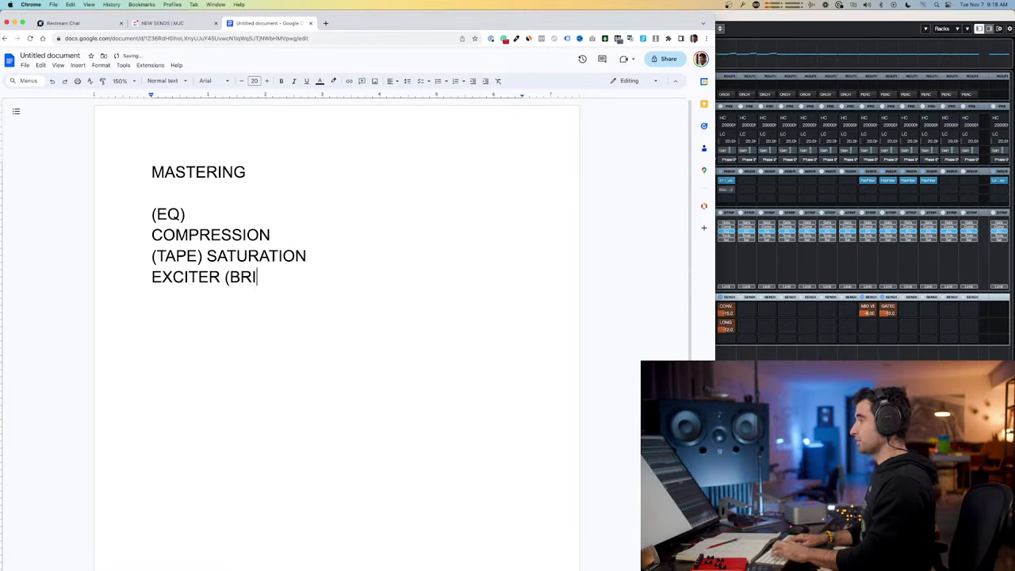
{"action": "type", "text": "GHTEN MIX"}
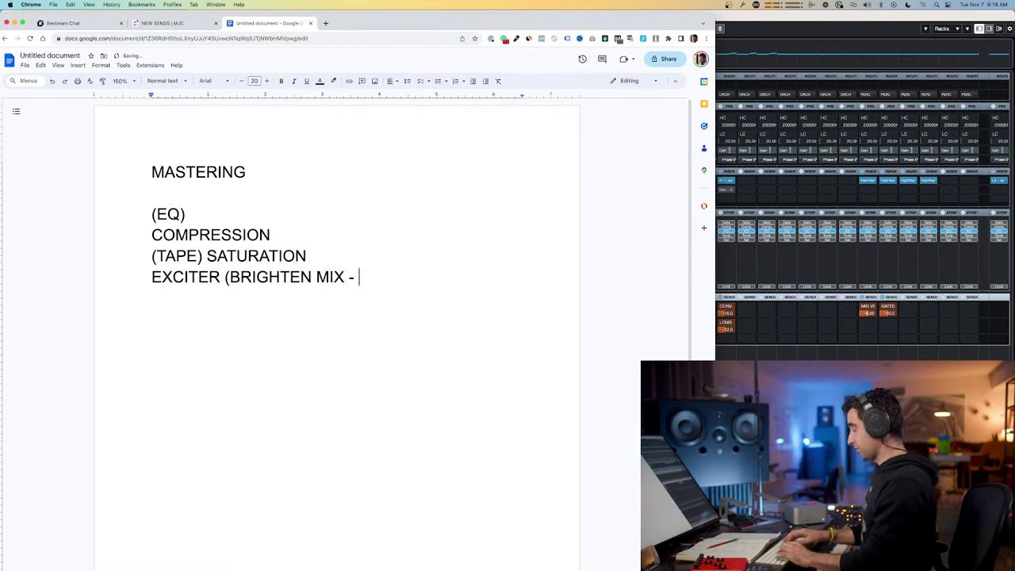
{"action": "type", "text": " (!!))"}
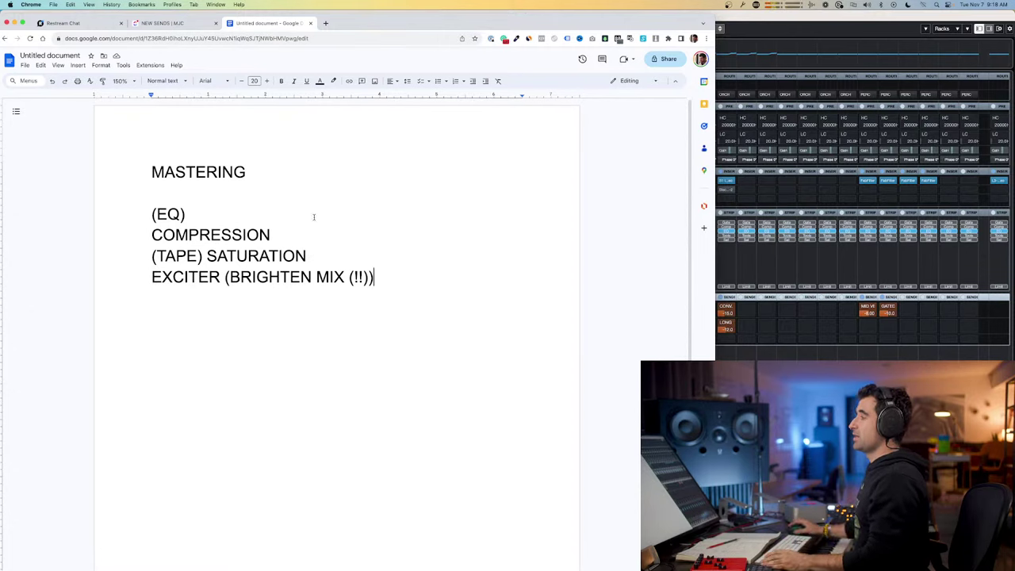
- Append "(MULTIBAND)" to the COMPRESSION line in the mastering list
{"action": "type", "text": "(M"}
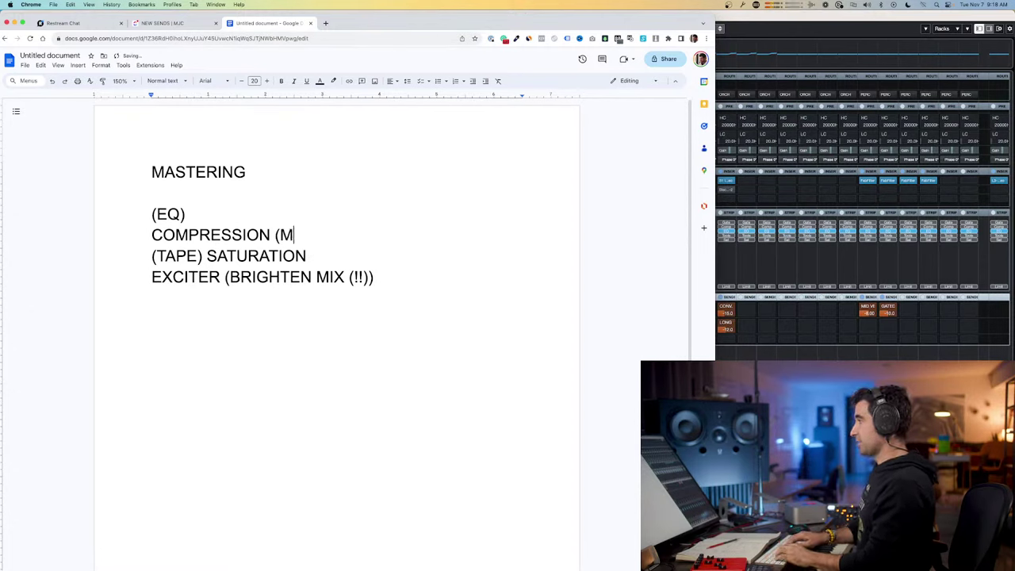
{"action": "type", "text": "ULTIBAND)"}
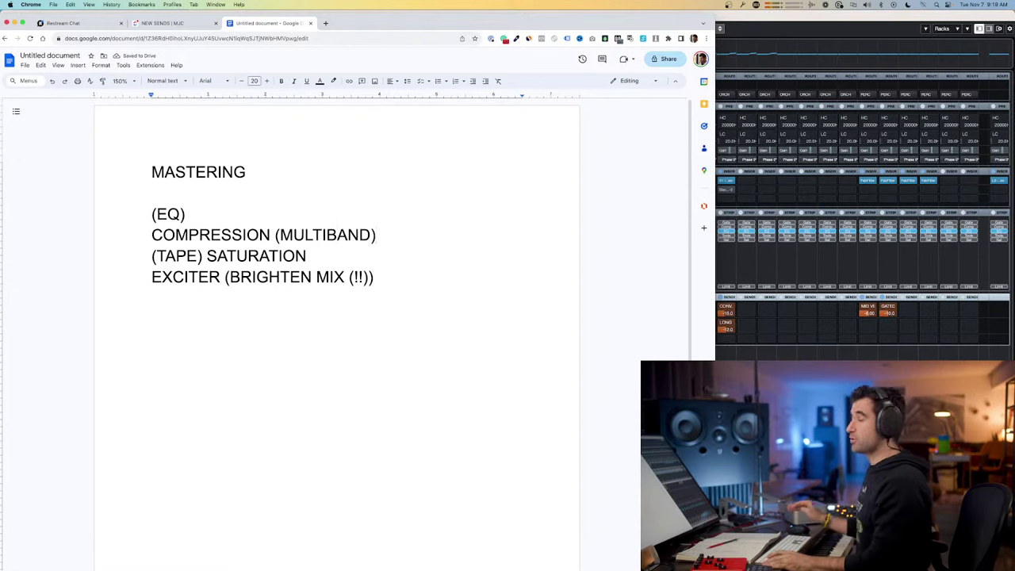
- Switch to Cubase and load the Shadow Hills Mastering Compressor into the first insert slot of the ORCH stem
{"action": "key", "text": "super+Tab"}
{"action": "key", "text": "super+Tab"}
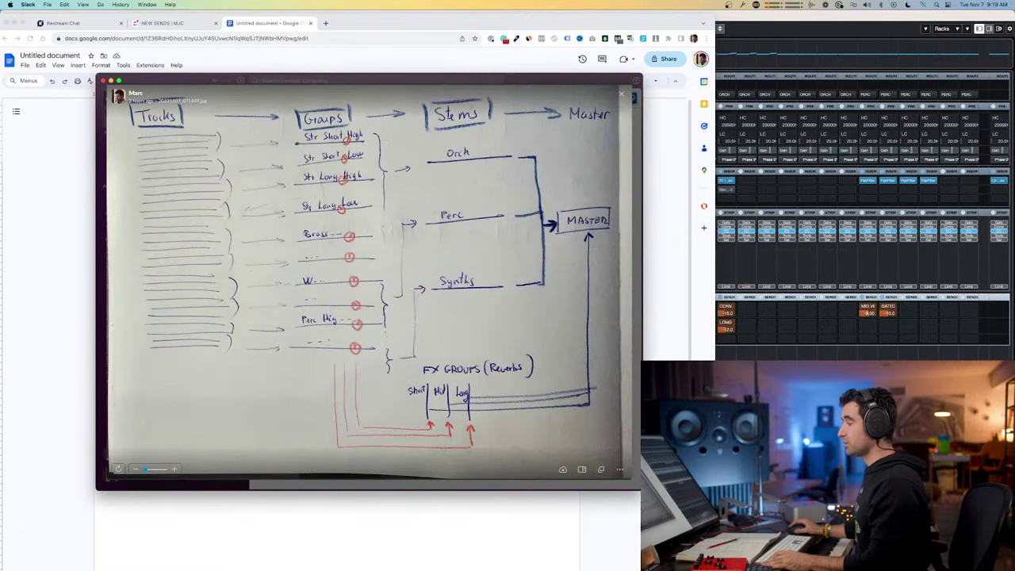
{"action": "key", "text": "super+Tab"}
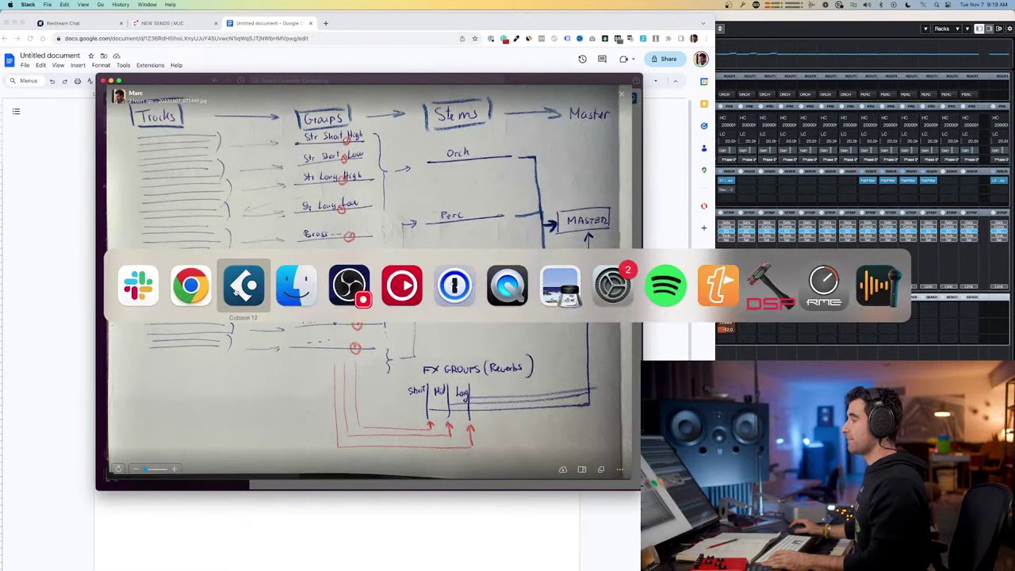
{"action": "left_click", "coordinate": [257, 293]}
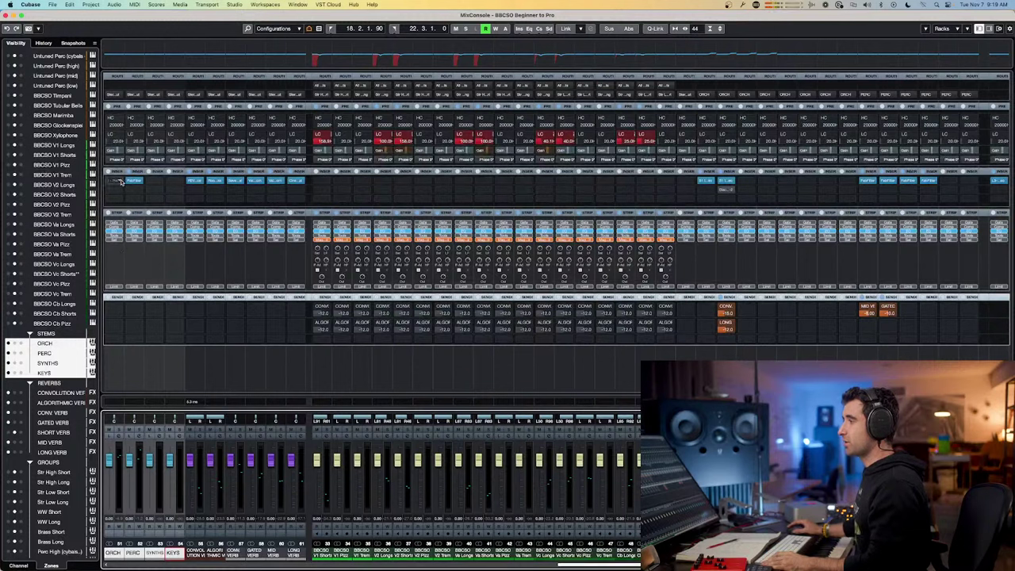
{"action": "left_click", "coordinate": [123, 181]}
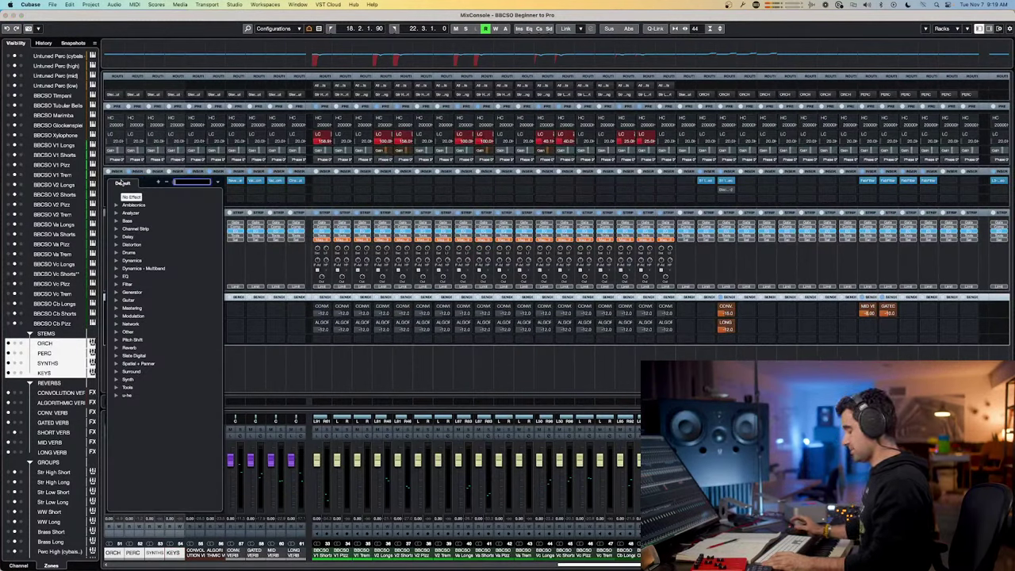
{"action": "type", "text": "shad"}
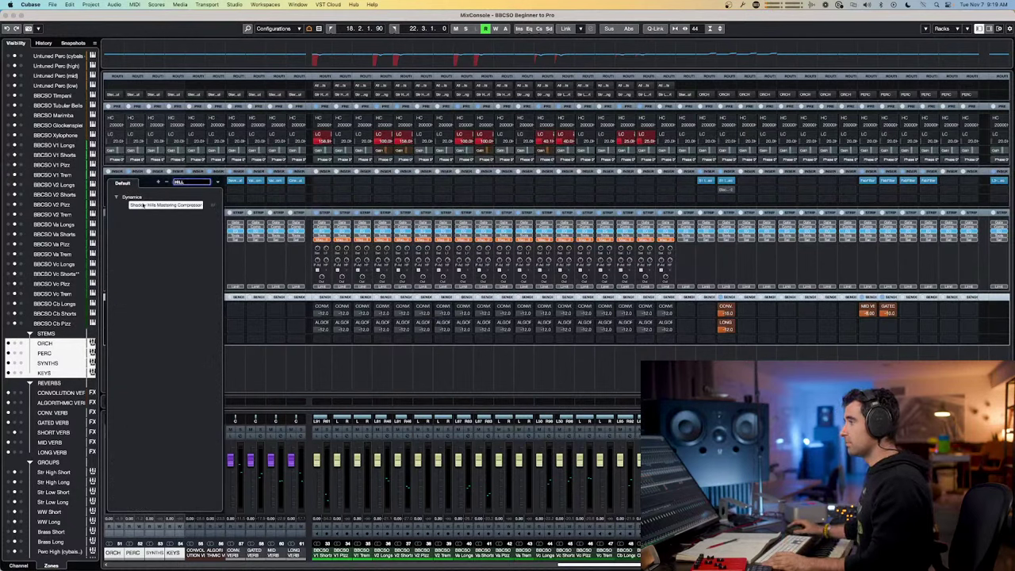
{"action": "left_click", "coordinate": [197, 204]}
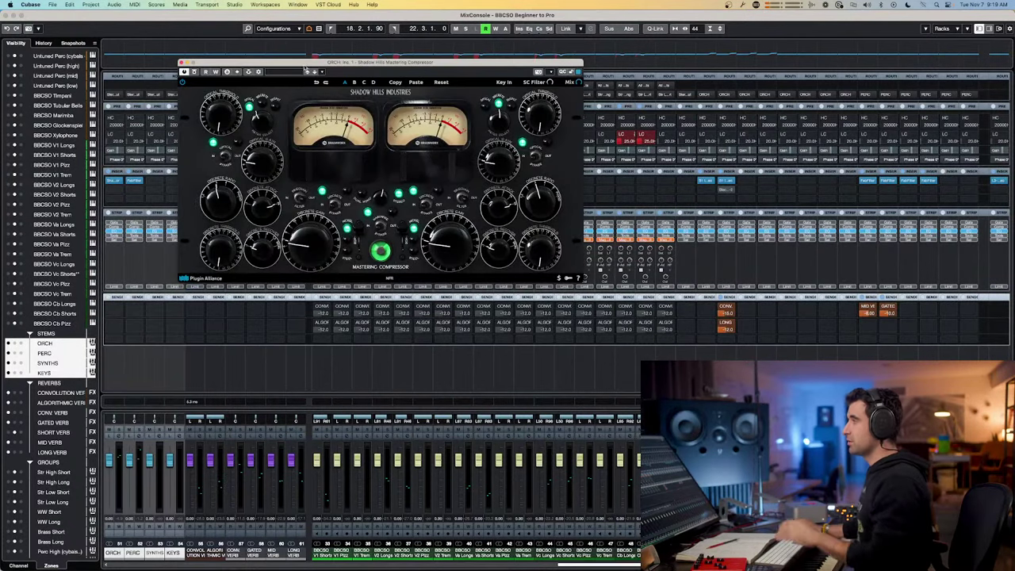
- Load the "22 Mastering Medium PGM" preset in the Shadow Hills compressor and close the plug-in
{"action": "left_click", "coordinate": [294, 72]}
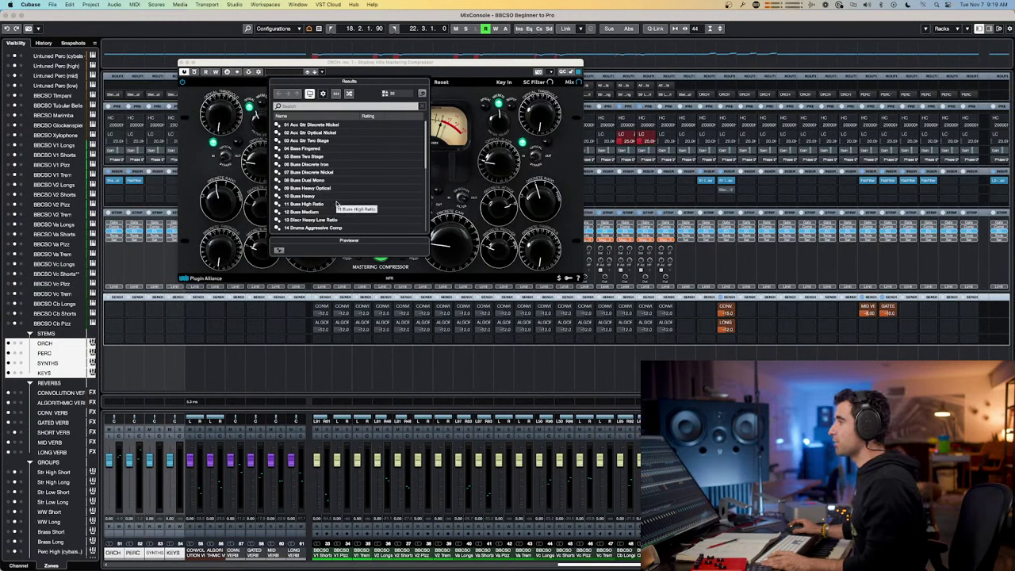
{"action": "scroll", "coordinate": [342, 198], "scroll_direction": "down", "scroll_amount": 3}
{"action": "scroll", "coordinate": [346, 194], "scroll_direction": "down", "scroll_amount": 8}
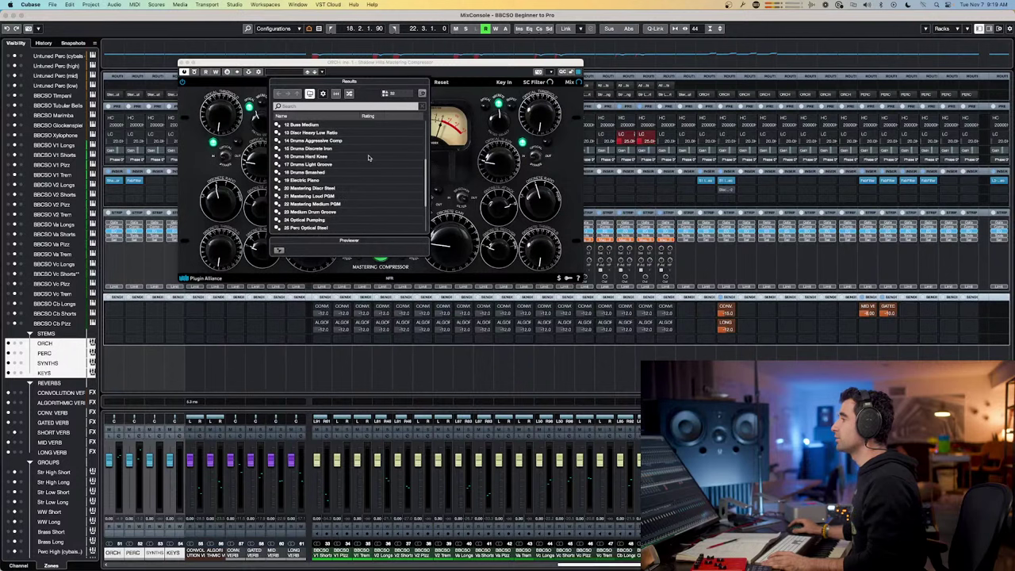
{"action": "left_click", "coordinate": [344, 205]}
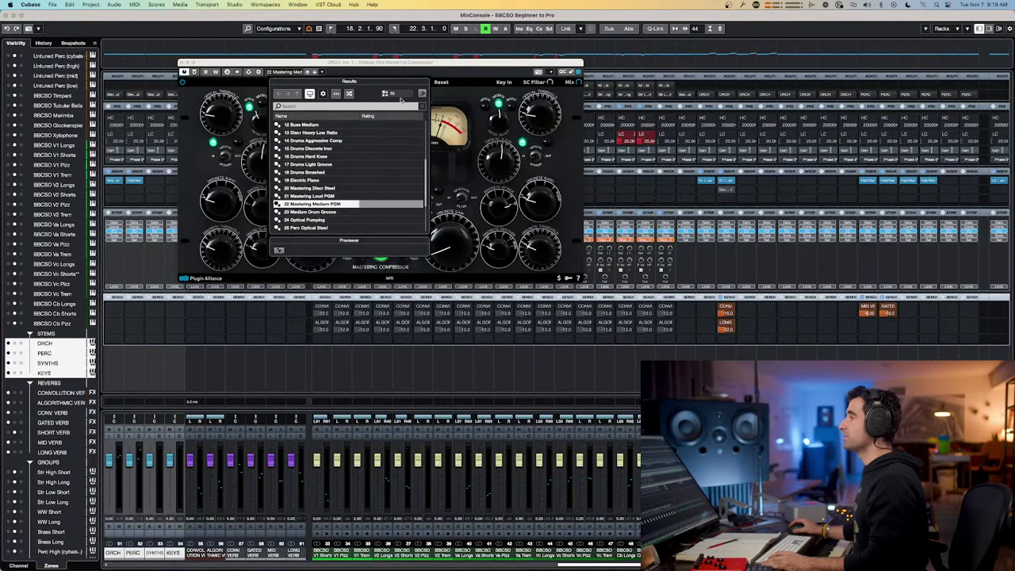
{"action": "left_click", "coordinate": [191, 63]}
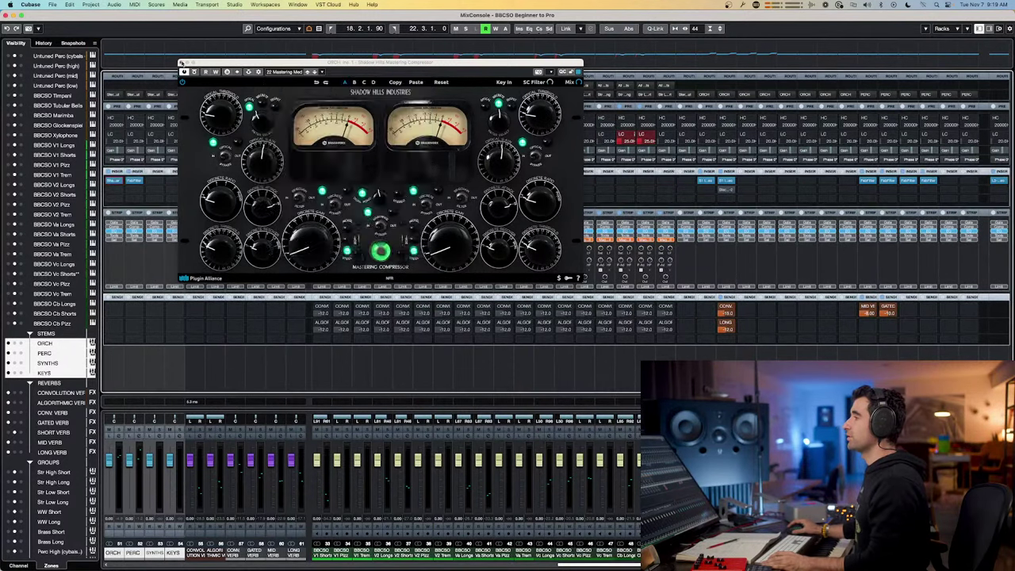
{"action": "left_click", "coordinate": [184, 62]}
- Add the J37 Stereo tape saturation plug-in to the ORCH stem's second insert slot and close its window
{"action": "left_click", "coordinate": [181, 191]}
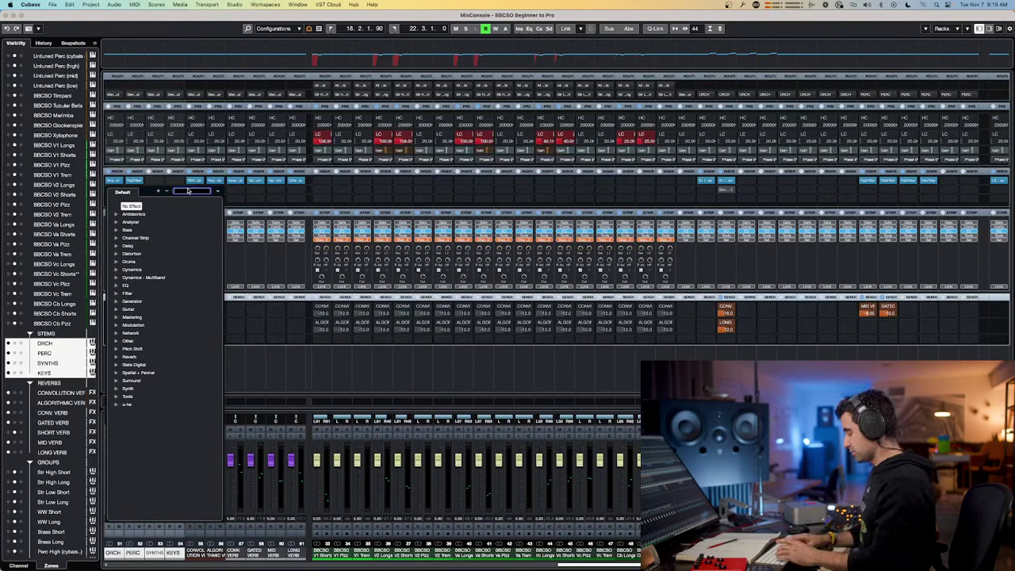
{"action": "type", "text": "j"}
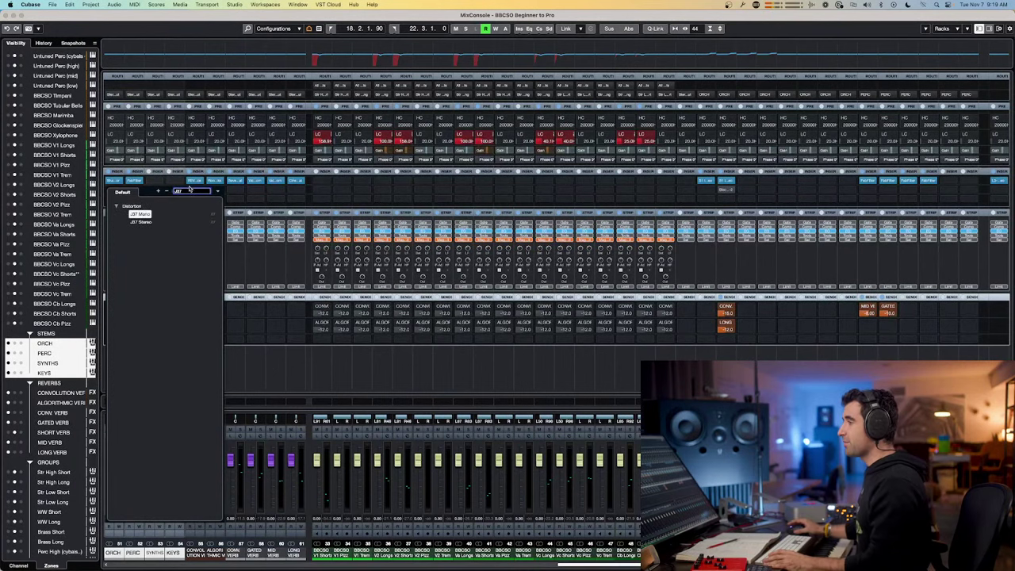
{"action": "left_click", "coordinate": [143, 221]}
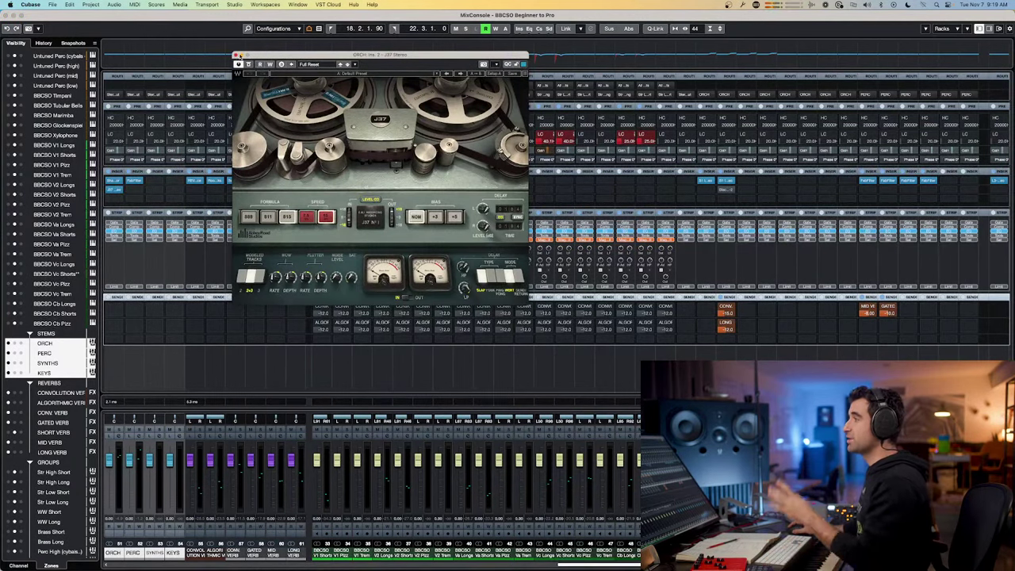
{"action": "left_click", "coordinate": [234, 54]}
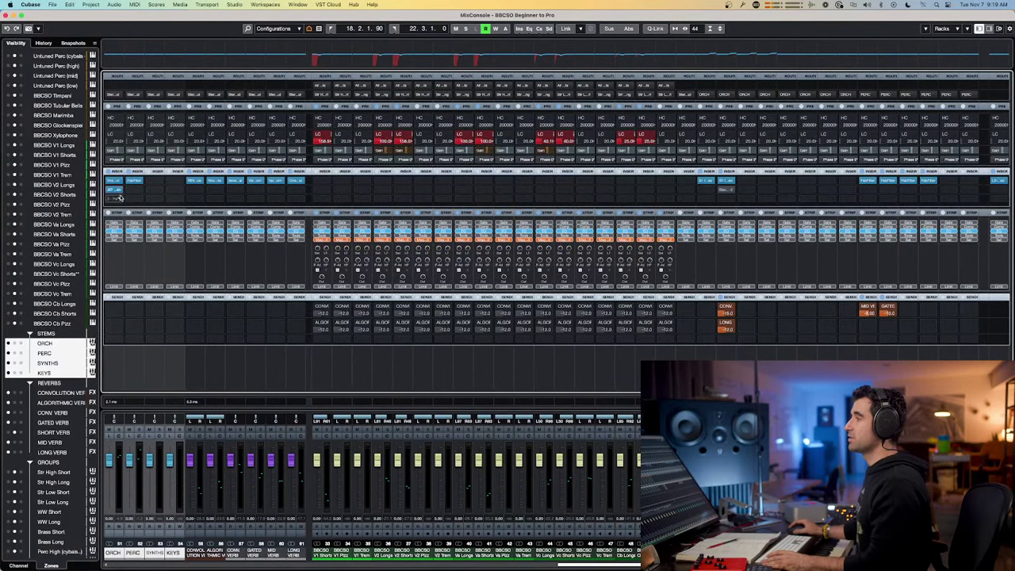
- Add the Fresh Air exciter to the ORCH stem's third insert slot and move its window clear of the stem channels
{"action": "left_click", "coordinate": [119, 199]}
{"action": "type", "text": "fre"}
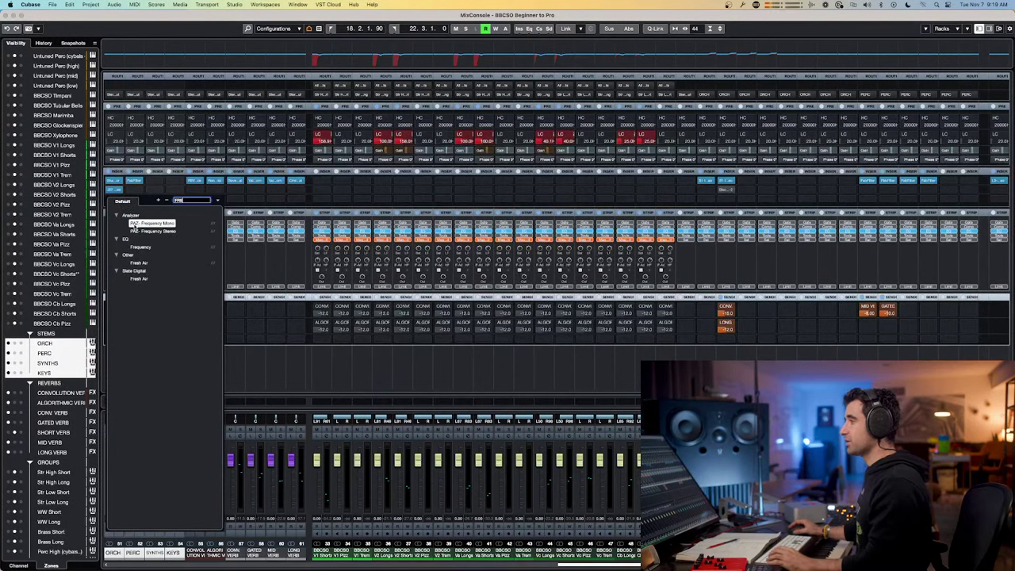
{"action": "left_click", "coordinate": [140, 262]}
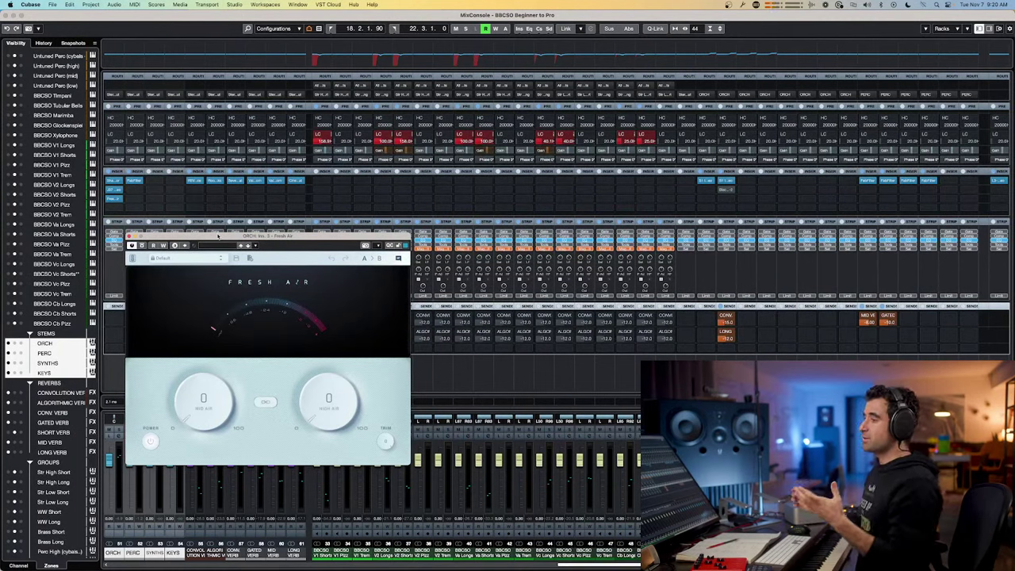
{"action": "left_click_drag", "start_coordinate": [283, 235], "coordinate": [497, 248]}
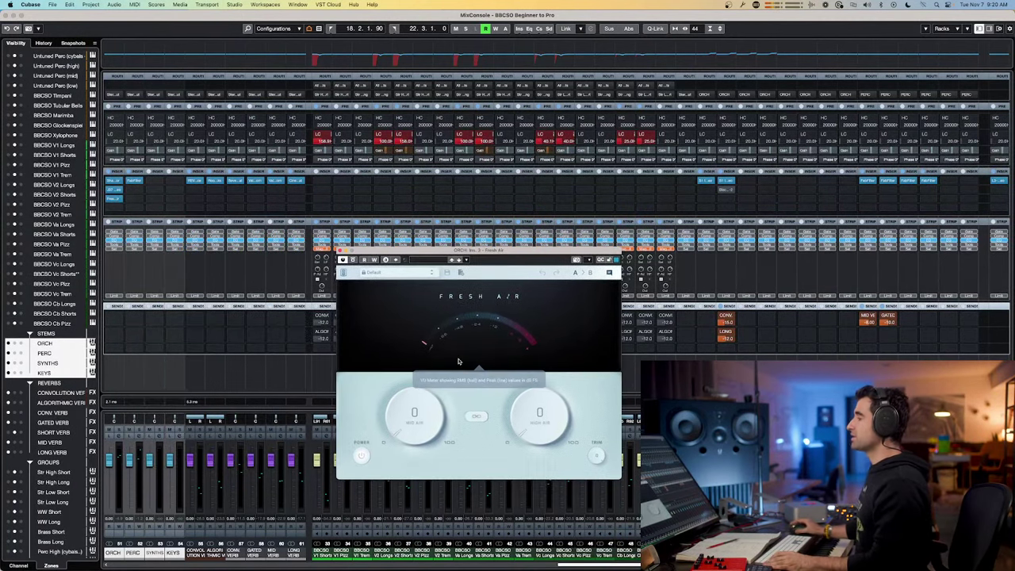
- Load the Mixbus Polish preset in Fresh Air and lower the linked knobs to Mid Air 20 and High Air 10
{"action": "left_click", "coordinate": [411, 274]}
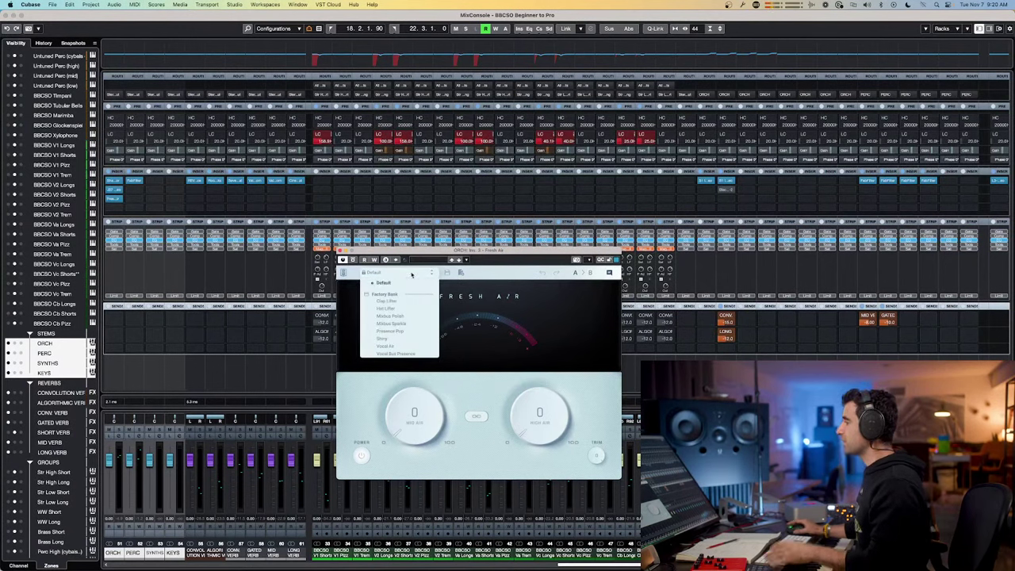
{"action": "left_click", "coordinate": [410, 320]}
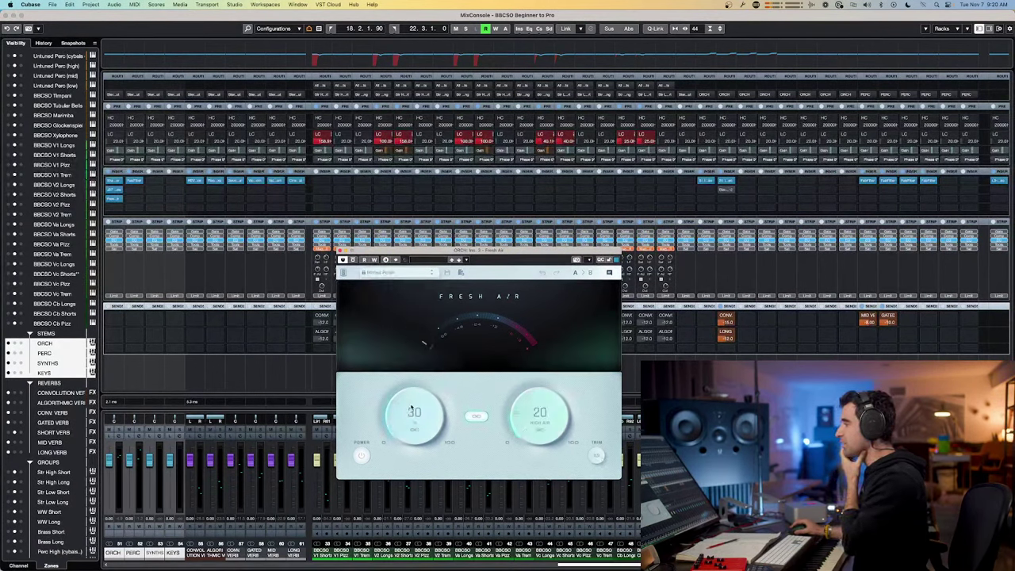
{"action": "left_click_drag", "start_coordinate": [410, 409], "coordinate": [412, 417]}
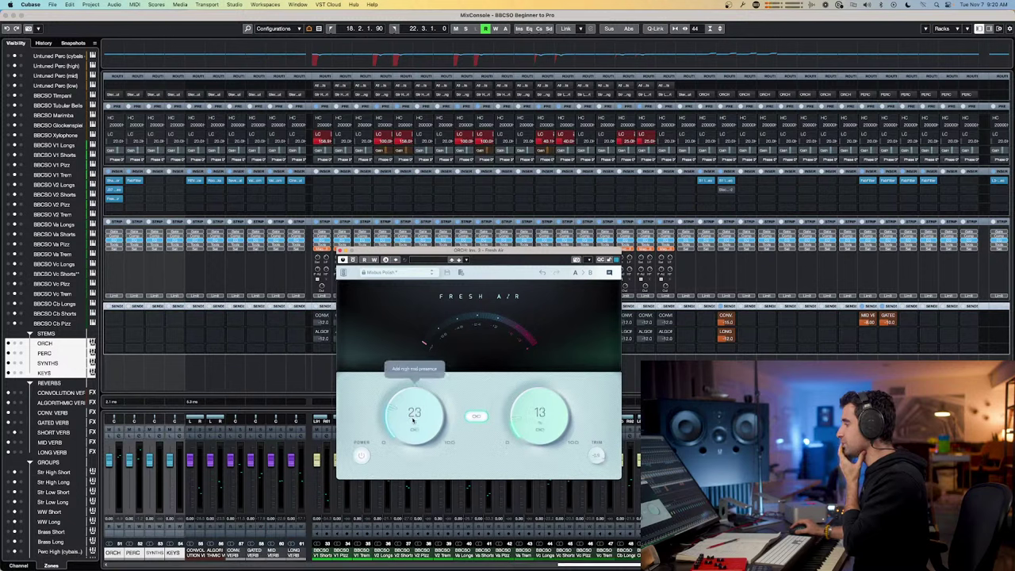
{"action": "left_click", "coordinate": [380, 272]}
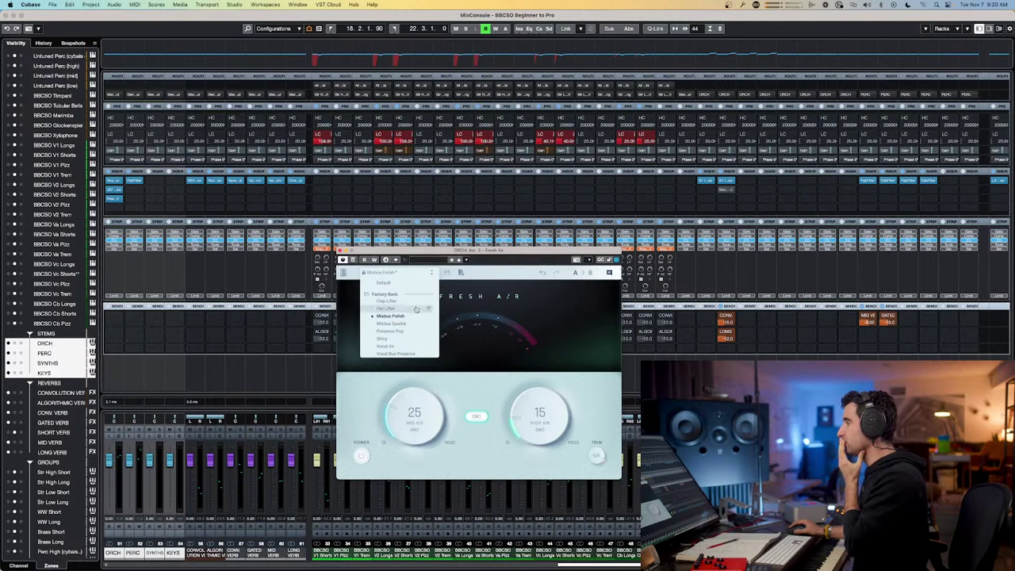
{"action": "left_click", "coordinate": [410, 406]}
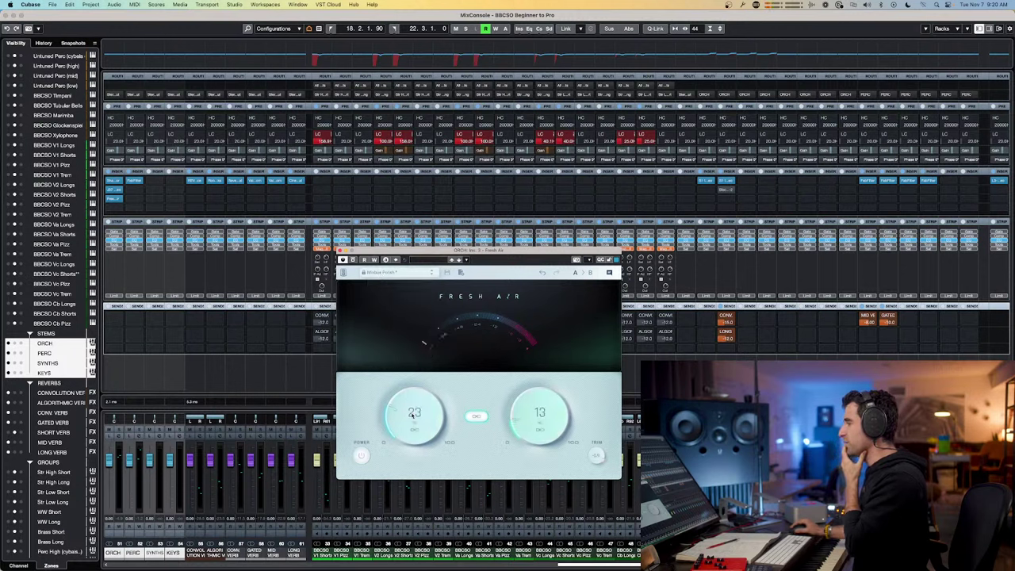
{"action": "scroll", "coordinate": [413, 413], "scroll_direction": "up", "scroll_amount": 2}
{"action": "scroll", "coordinate": [416, 412], "scroll_direction": "down", "scroll_amount": 9}
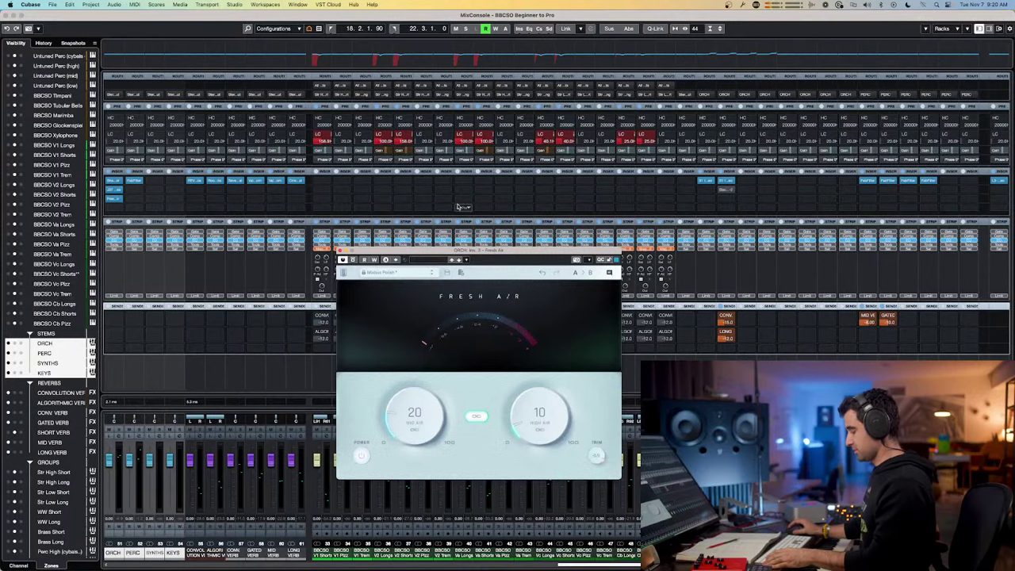
- In the project window, set the cycle range over the string longs from about bar 6 to bar 8 and start playback
{"action": "key", "text": "super+Tab"}
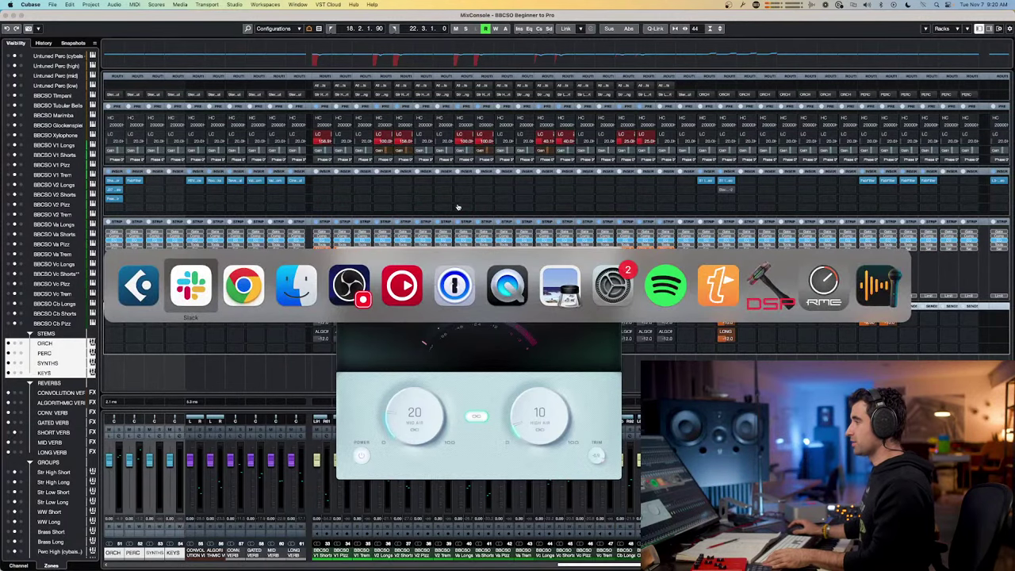
{"action": "key", "text": "Escape"}
{"action": "key", "text": "F3"}
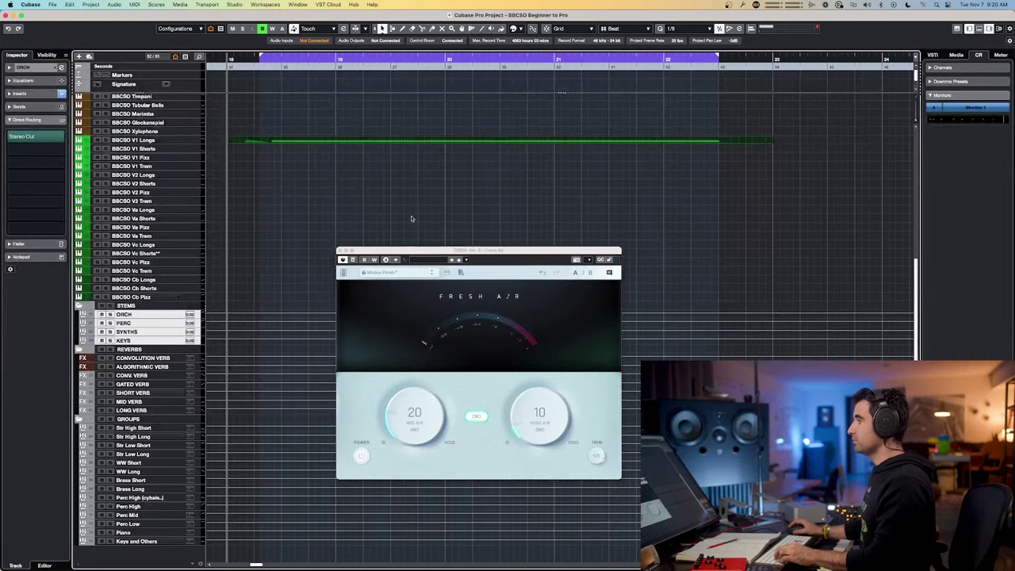
{"action": "scroll", "coordinate": [296, 179], "scroll_direction": "left", "scroll_amount": 10}
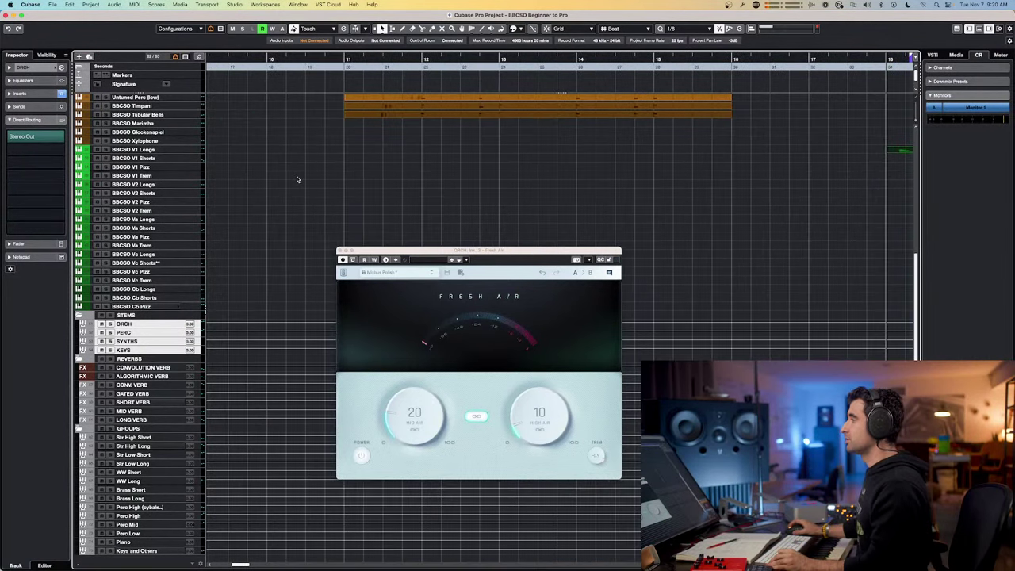
{"action": "scroll", "coordinate": [296, 179], "scroll_direction": "down", "scroll_amount": 3}
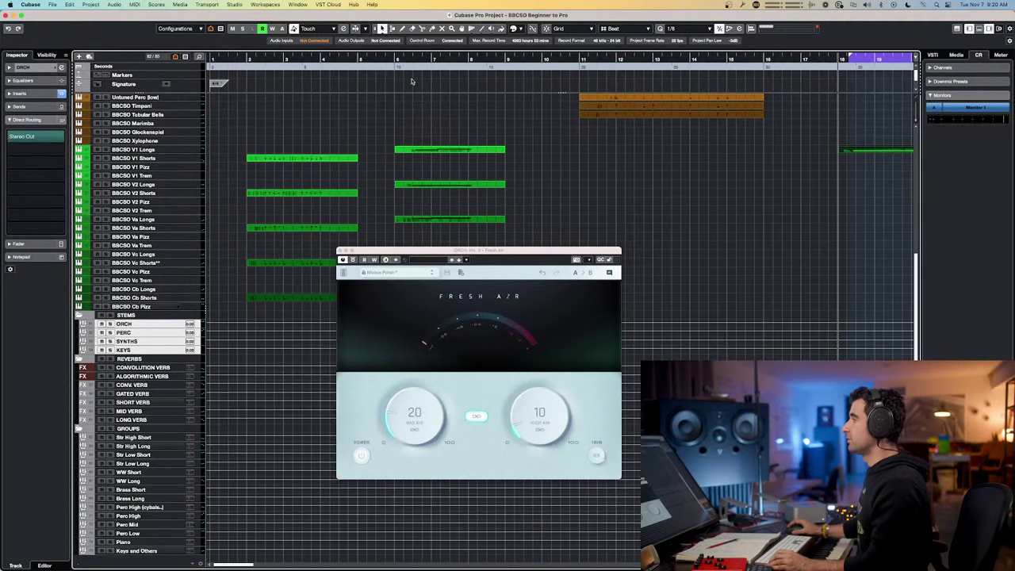
{"action": "left_click_drag", "start_coordinate": [406, 57], "coordinate": [482, 58]}
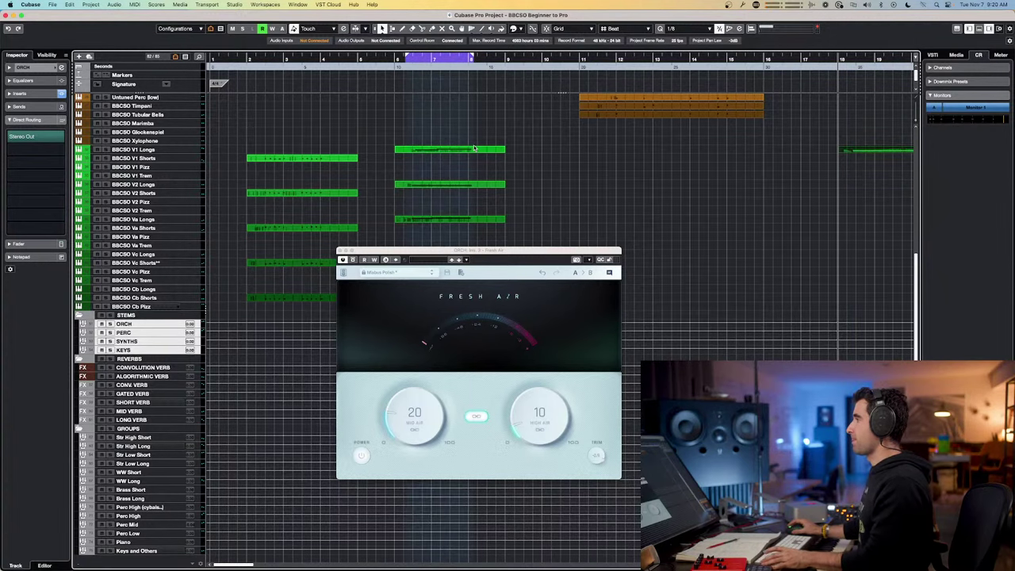
{"action": "left_click_drag", "start_coordinate": [413, 62], "coordinate": [420, 59]}
{"action": "key", "text": "space"}
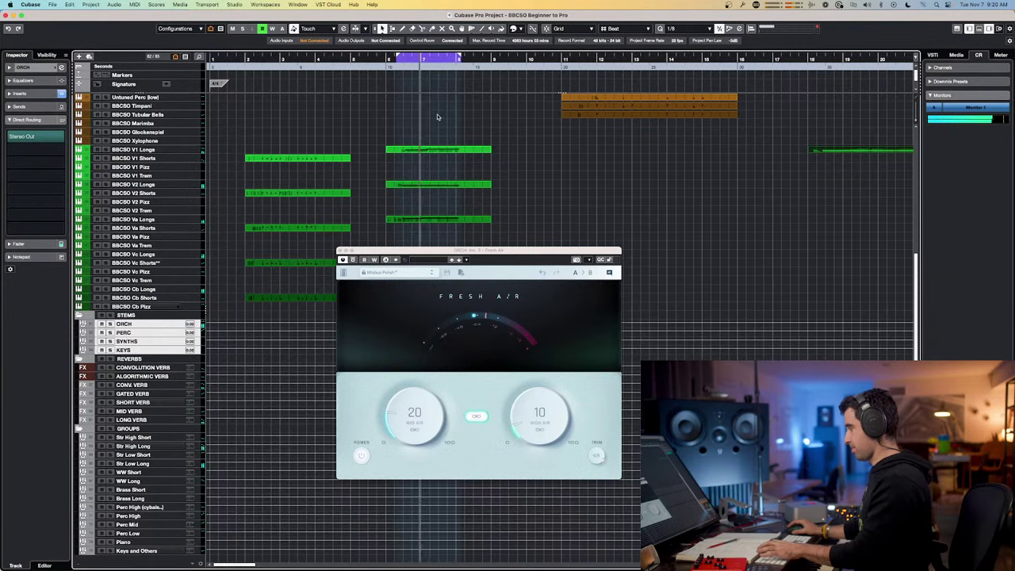
- Compare the ORCH stem with its inserts bypassed and active in the mixer during playback, and bypass the Fresh Air insert
{"action": "key", "text": "F3"}
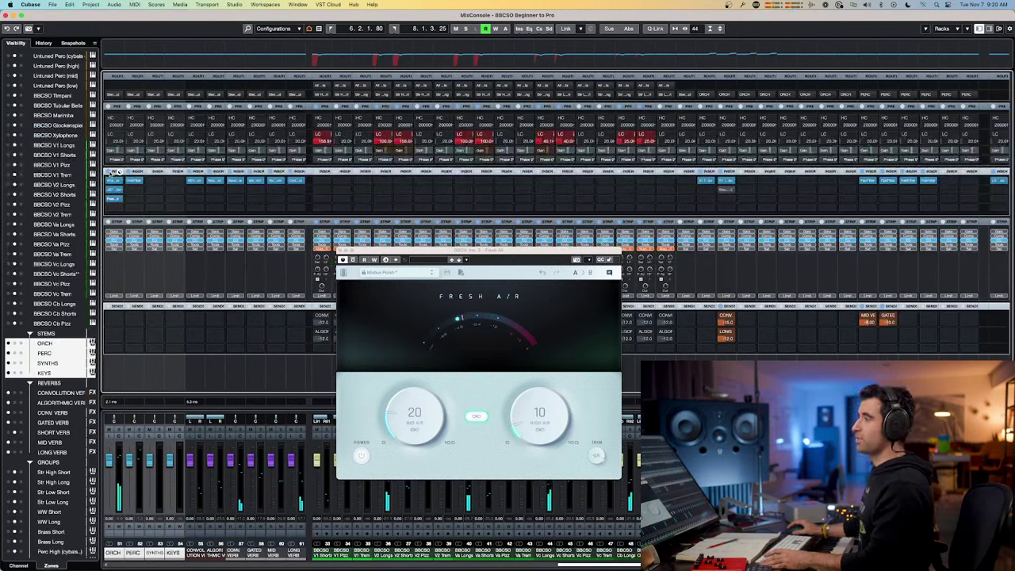
{"action": "left_click", "coordinate": [112, 170]}
{"action": "left_click", "coordinate": [111, 170]}
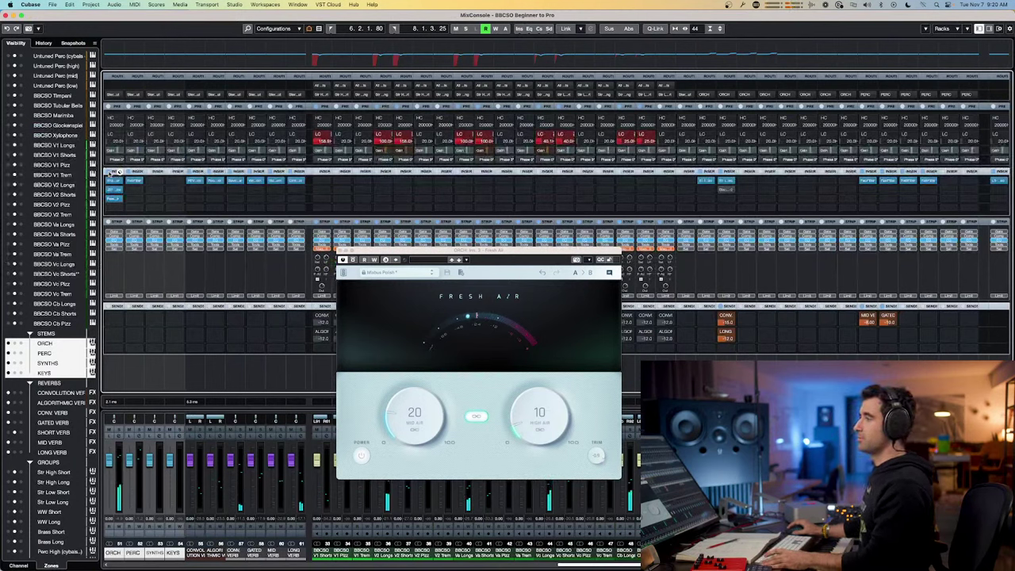
{"action": "left_click", "coordinate": [112, 170]}
{"action": "left_click", "coordinate": [112, 170]}
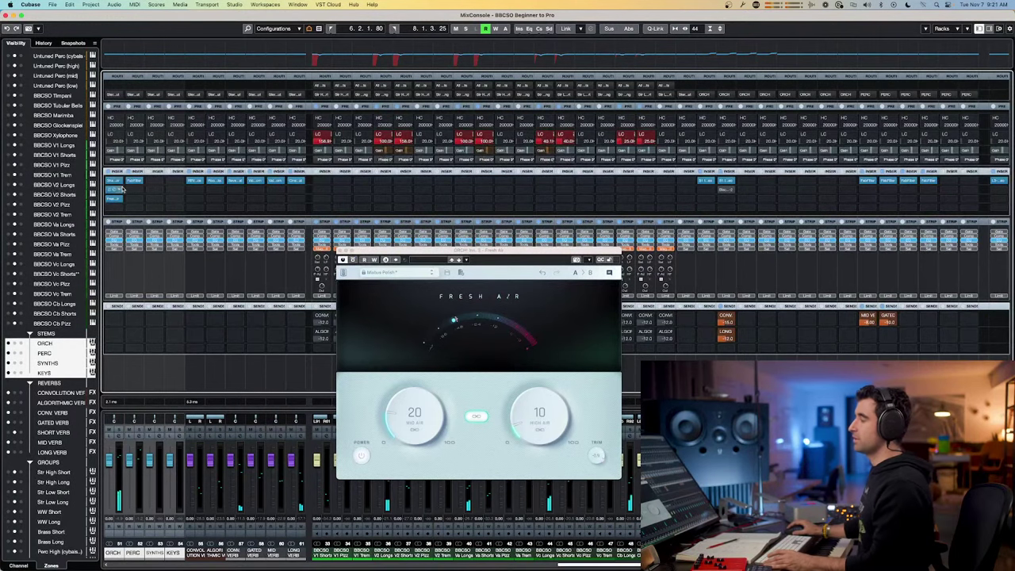
{"action": "left_click", "coordinate": [114, 198]}
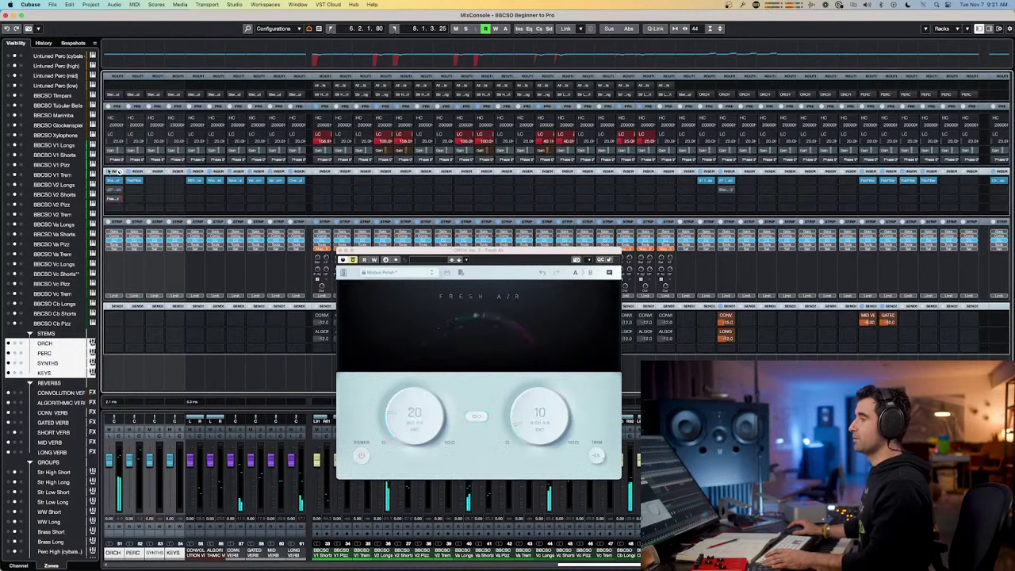
- Toggle the ORCH stem's insert bypass and, in the Google Docs outline, add WIDTH on the line below MASTERING
{"action": "left_click", "coordinate": [110, 170]}
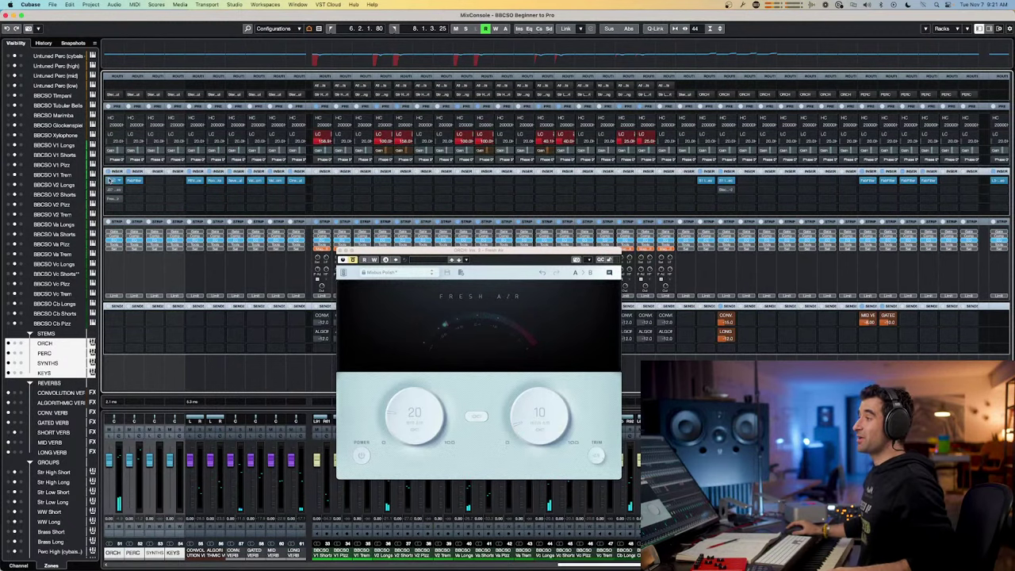
{"action": "key", "text": "super+Tab"}
{"action": "key", "text": "super+Tab"}
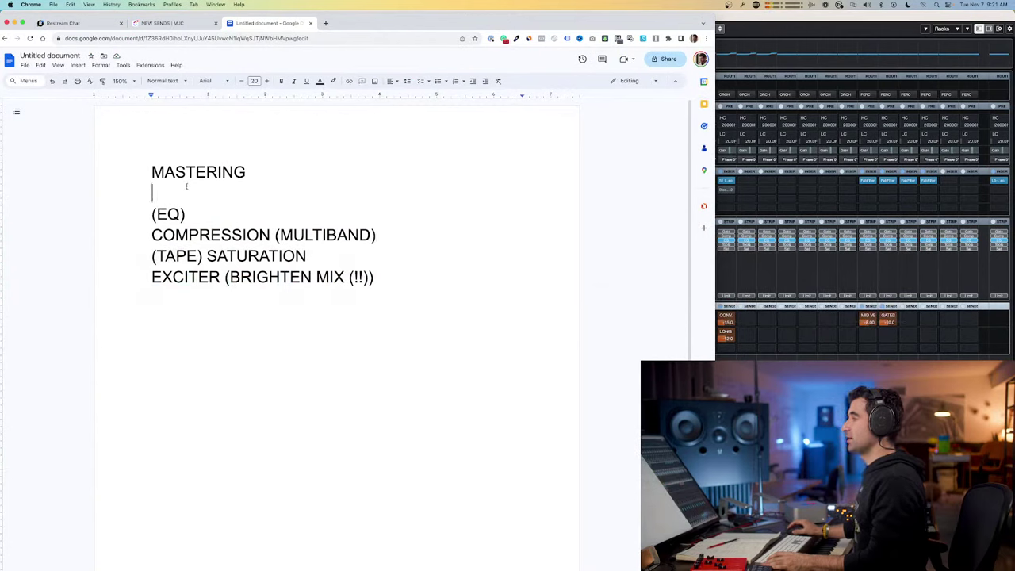
{"action": "type", "text": "WIDTH"}
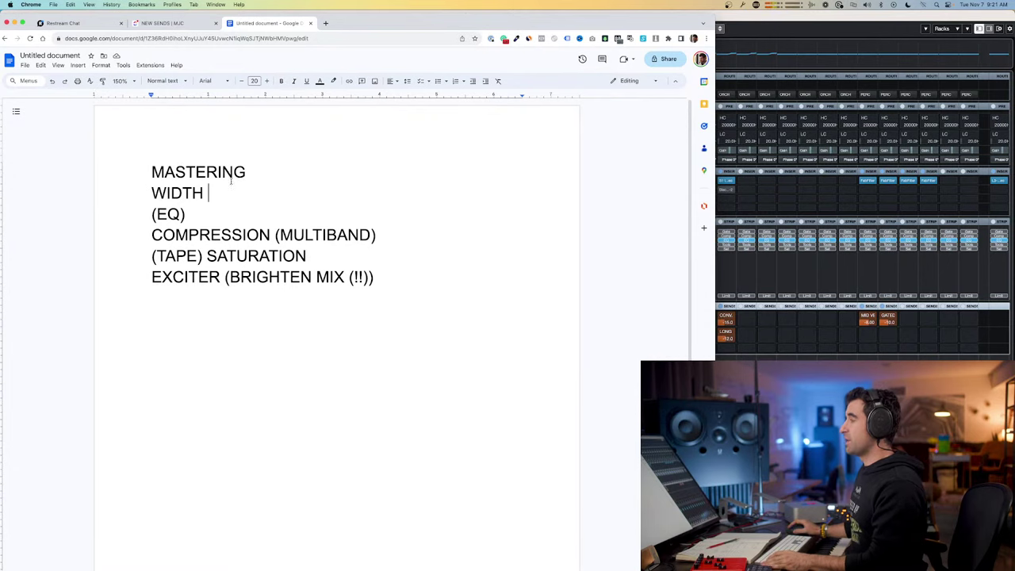
{"action": "key", "text": "super+Tab"}
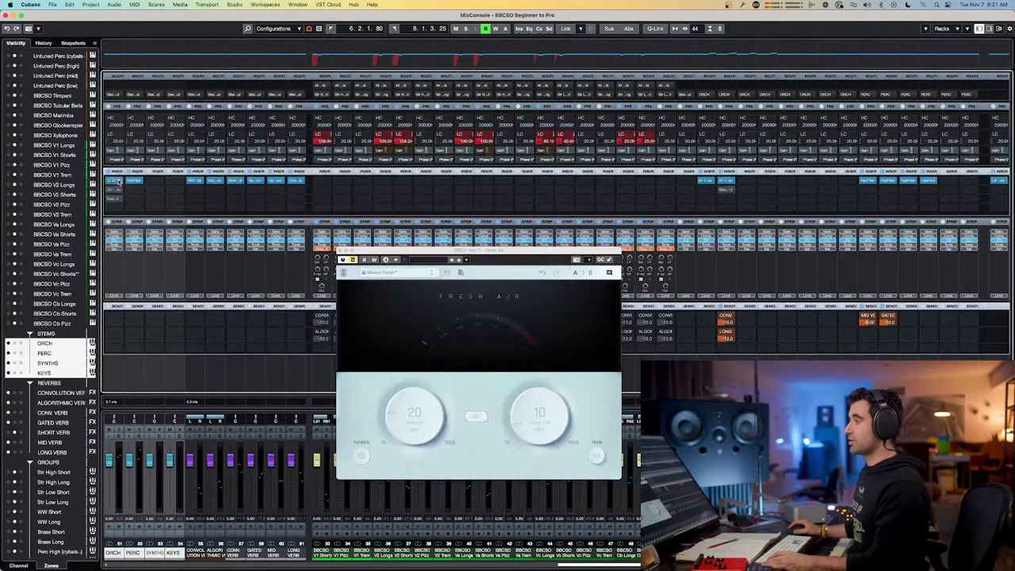
- In the Cubase project window, play the string shorts, set the cycle range from about bar 2 to bar 4, and return to the mixer
{"action": "key", "text": "super+Tab"}
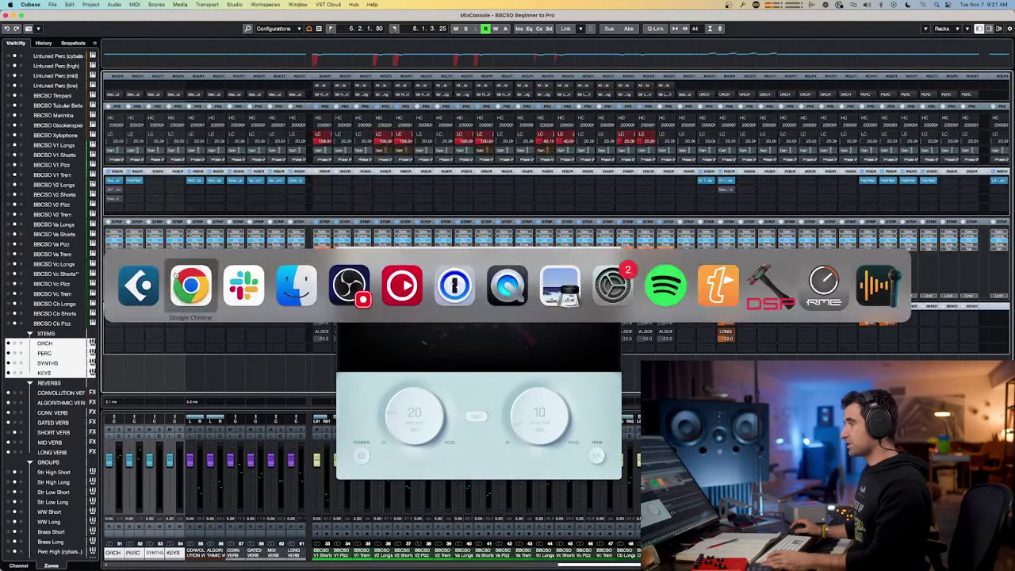
{"action": "key", "text": "Escape"}
{"action": "key", "text": "F3"}
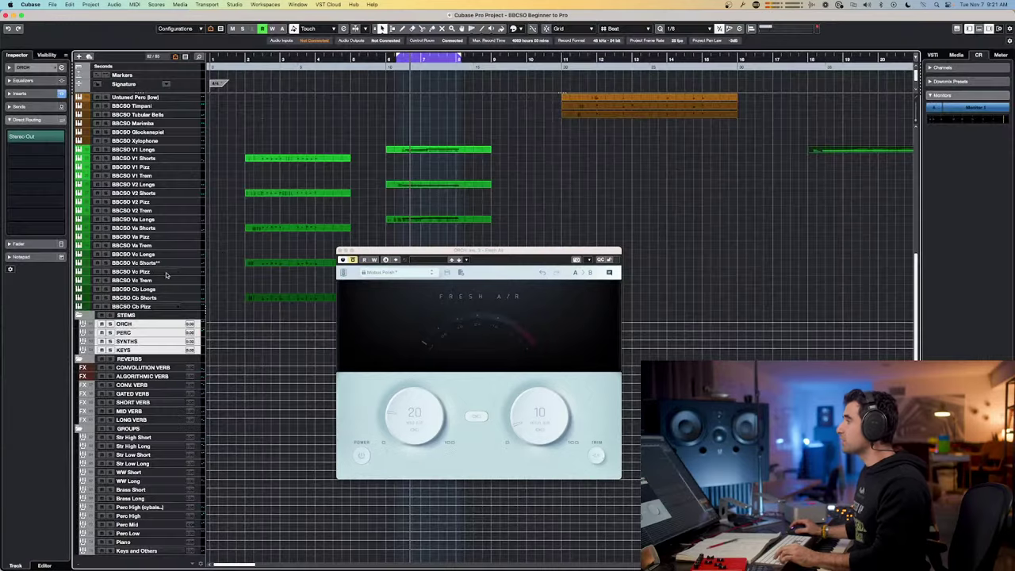
{"action": "double_click", "coordinate": [262, 59]}
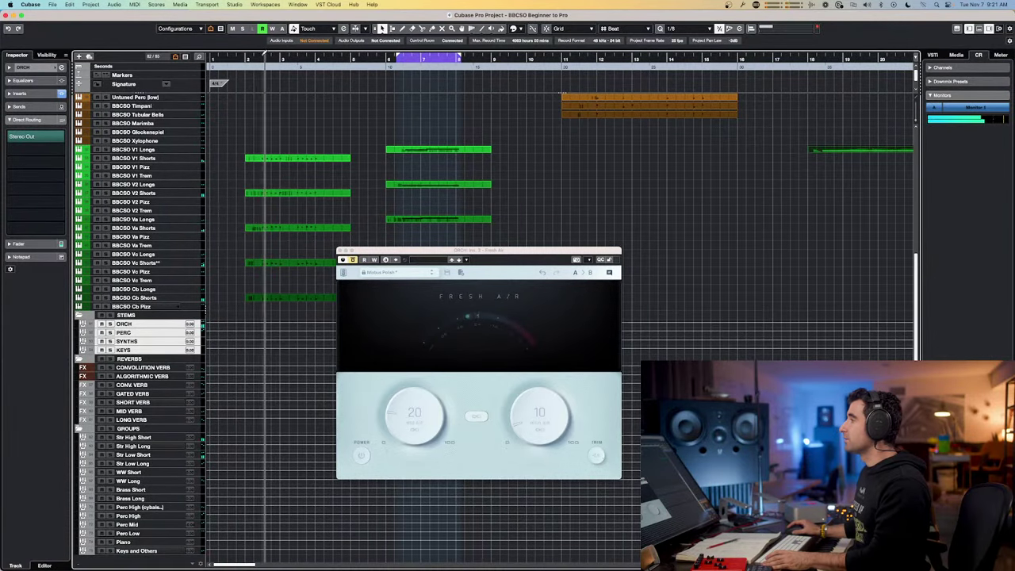
{"action": "left_click_drag", "start_coordinate": [258, 57], "coordinate": [321, 57]}
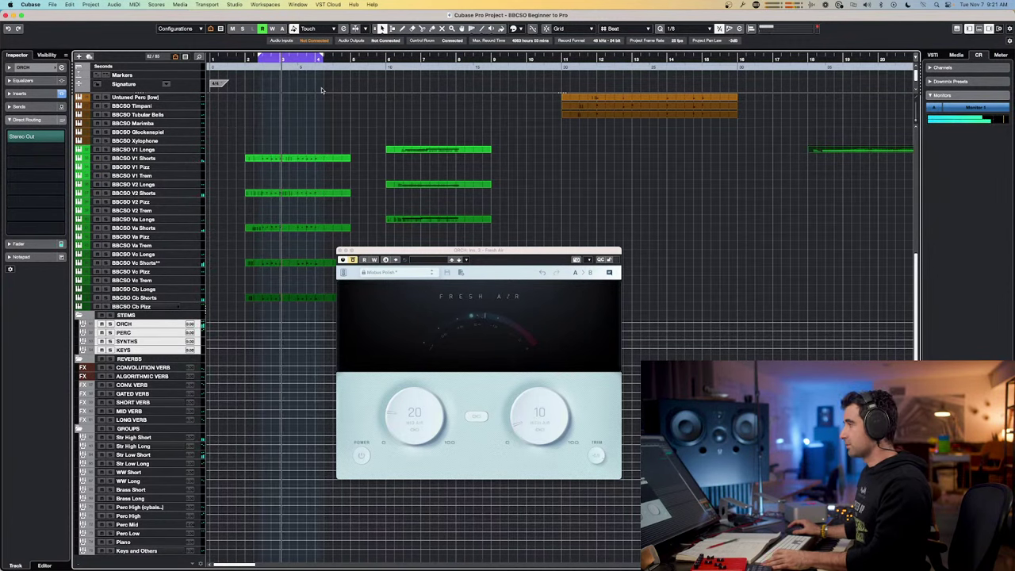
{"action": "key", "text": "F3"}
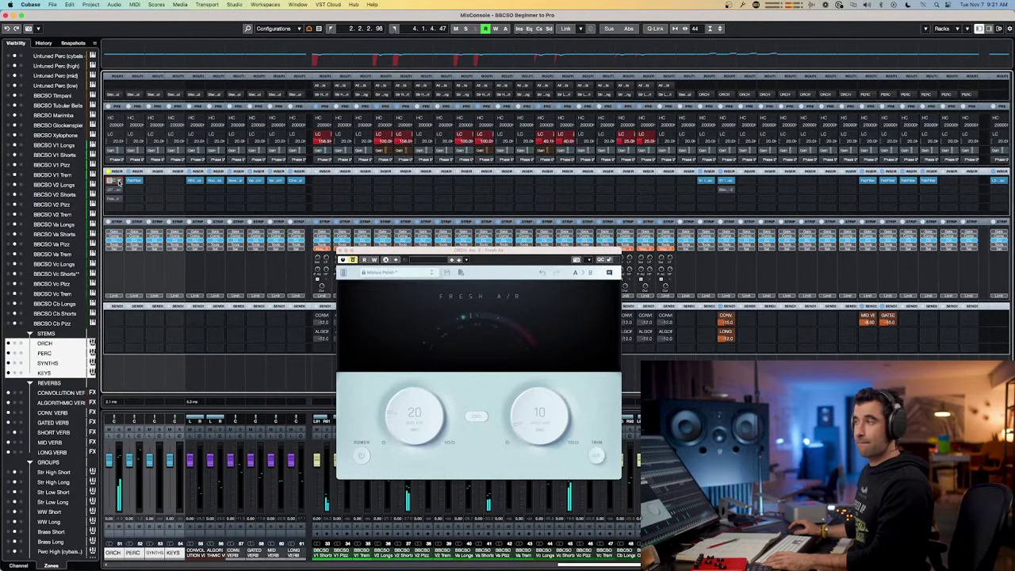
- Open the Shadow Hills Mastering Compressor in the ORCH stem's first insert slot and take it out of bypass
{"action": "left_click", "coordinate": [118, 180]}
{"action": "left_click", "coordinate": [218, 200]}
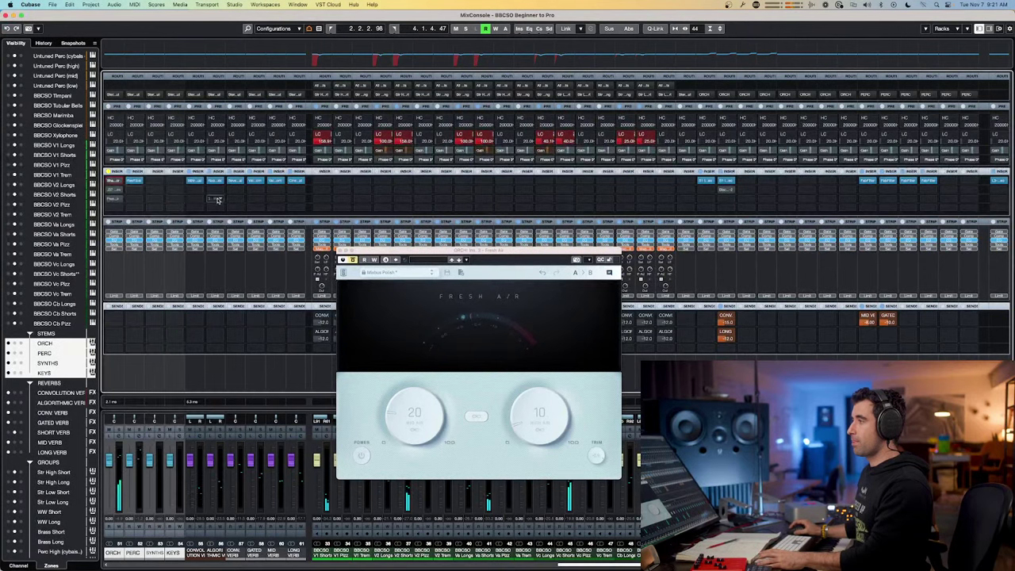
{"action": "left_click", "coordinate": [115, 181]}
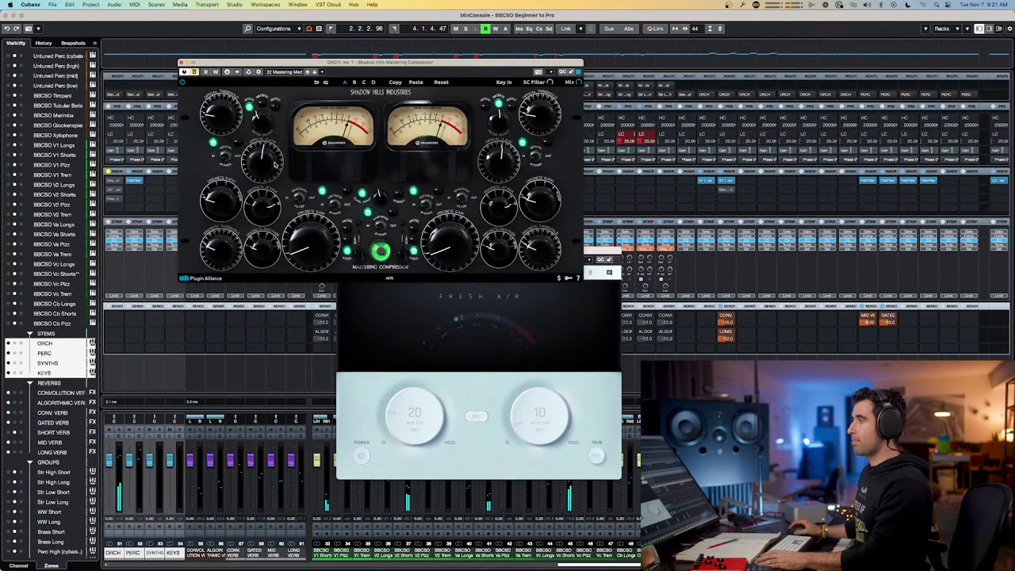
{"action": "left_click", "coordinate": [194, 72]}
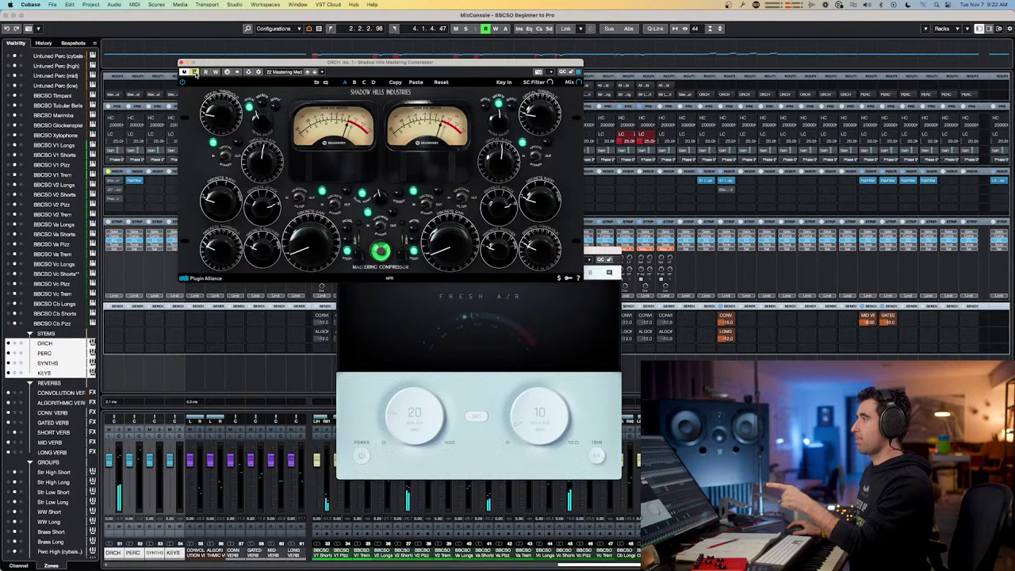
{"action": "left_click", "coordinate": [195, 72]}
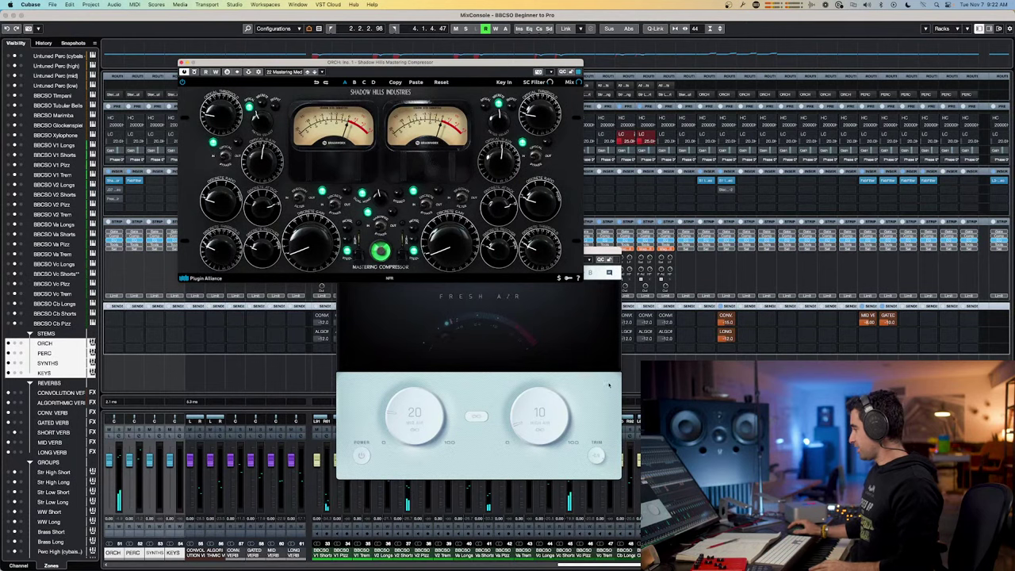
- Select the BBCSO V2 Longs channel, compare the ORCH stem with the mastering compressor bypassed and active during playback, and close the compressor
{"action": "left_click", "coordinate": [343, 554]}
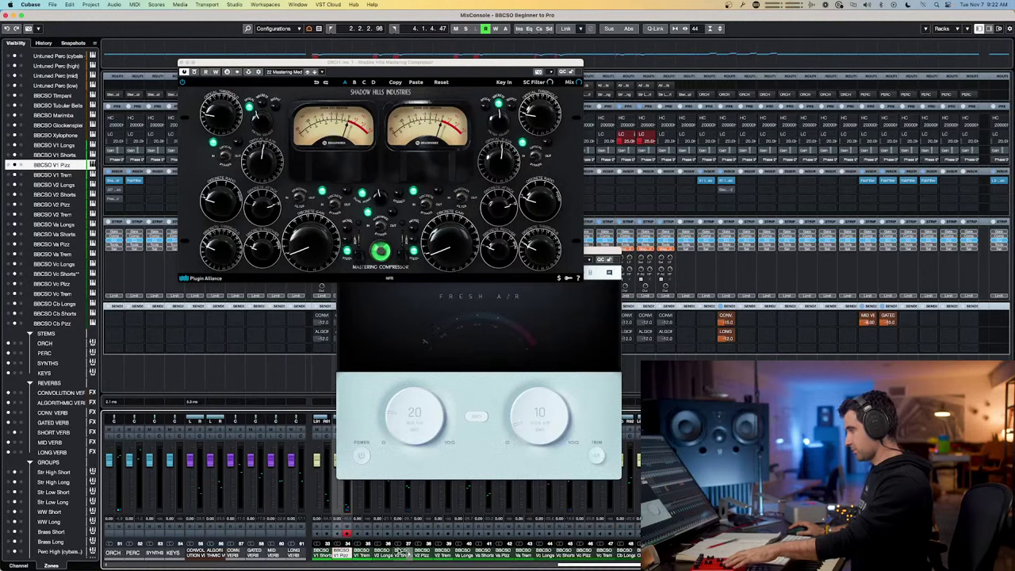
{"action": "left_click", "coordinate": [382, 552]}
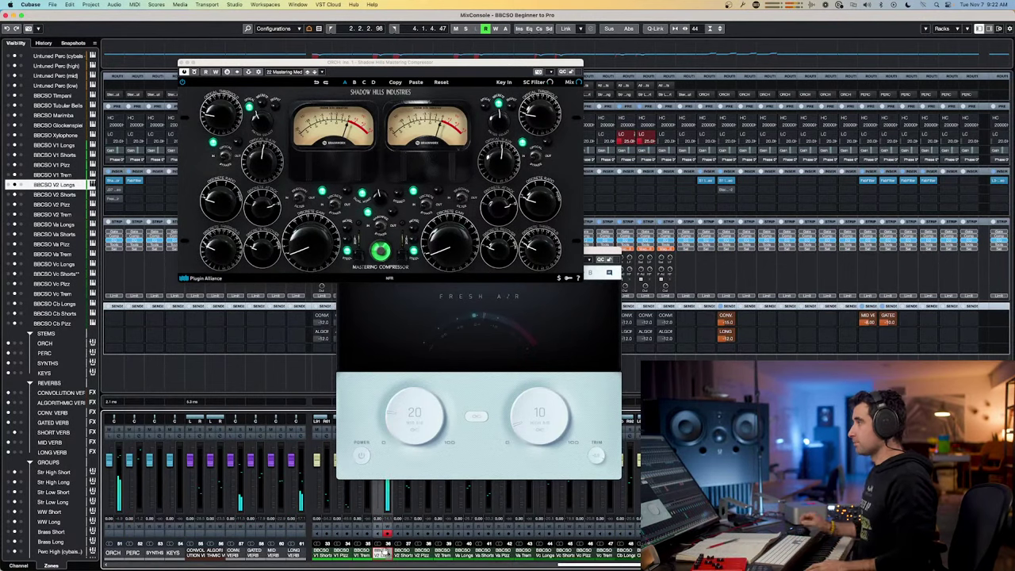
{"action": "left_click", "coordinate": [194, 73]}
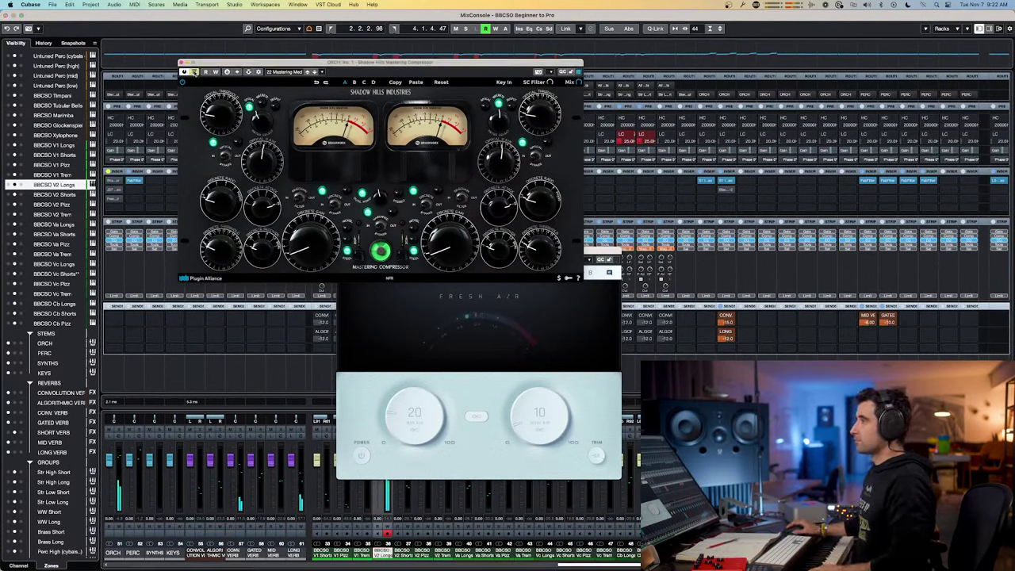
{"action": "left_click", "coordinate": [195, 72]}
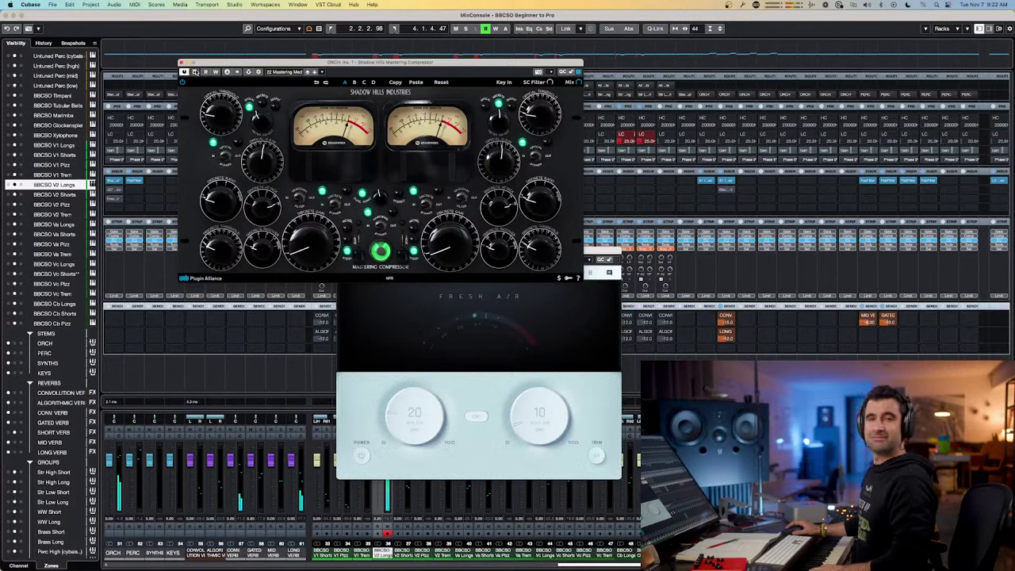
{"action": "left_click", "coordinate": [195, 72]}
{"action": "left_click", "coordinate": [195, 72]}
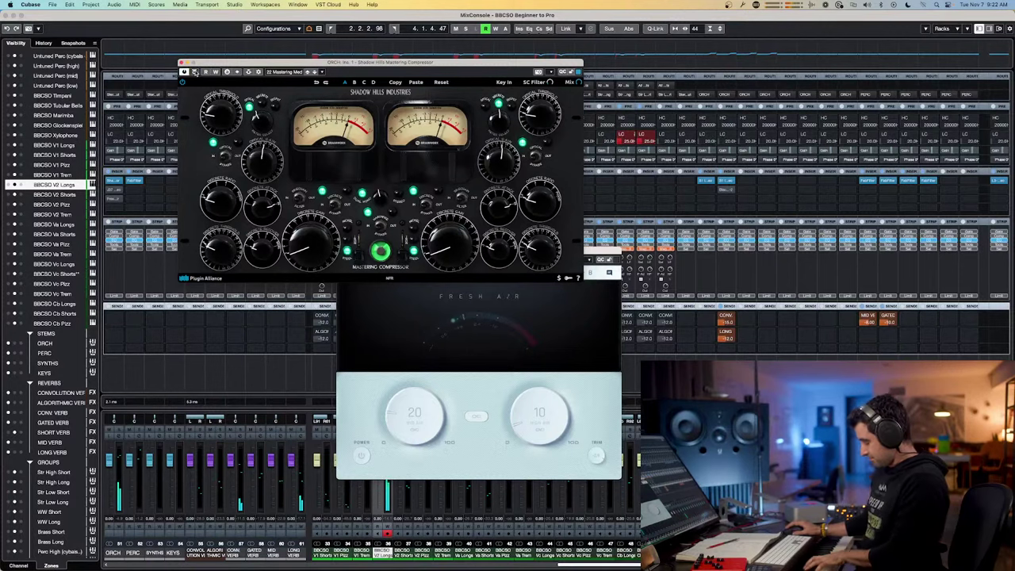
{"action": "left_click", "coordinate": [195, 72]}
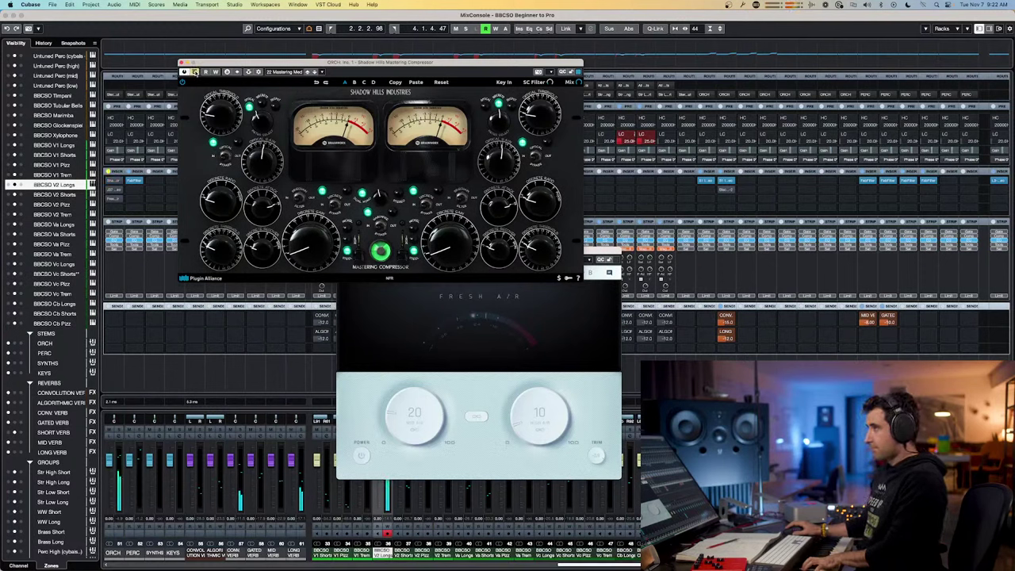
{"action": "left_click", "coordinate": [195, 72]}
{"action": "left_click", "coordinate": [195, 72]}
{"action": "left_click", "coordinate": [195, 72]}
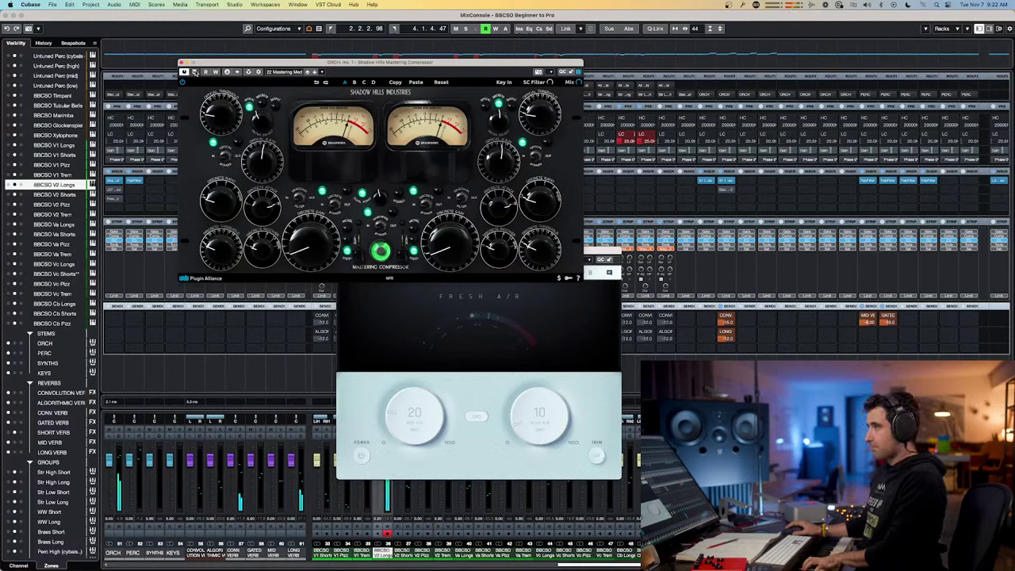
{"action": "left_click", "coordinate": [195, 72]}
{"action": "left_click", "coordinate": [195, 72]}
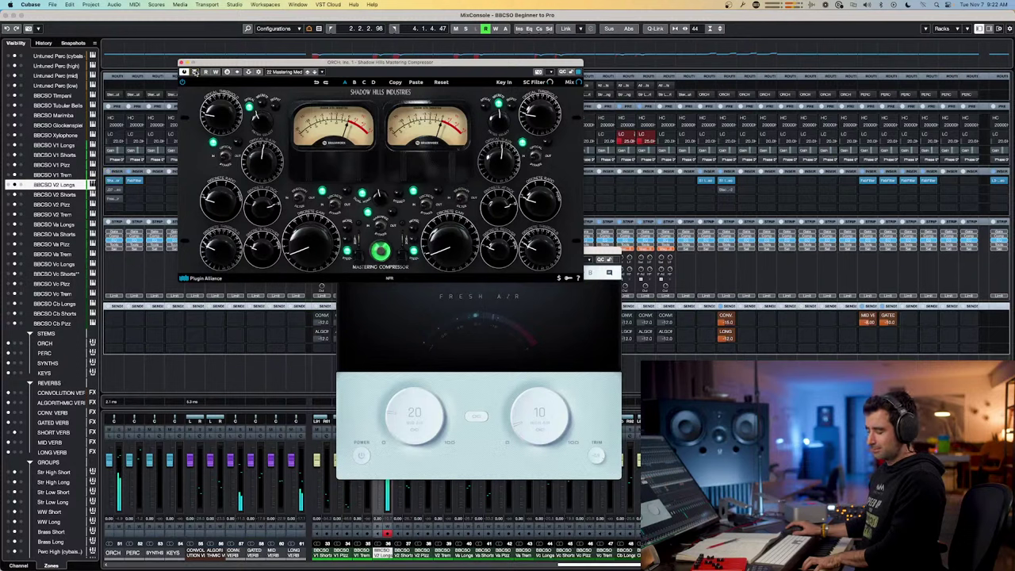
{"action": "left_click", "coordinate": [195, 72]}
{"action": "left_click", "coordinate": [195, 72]}
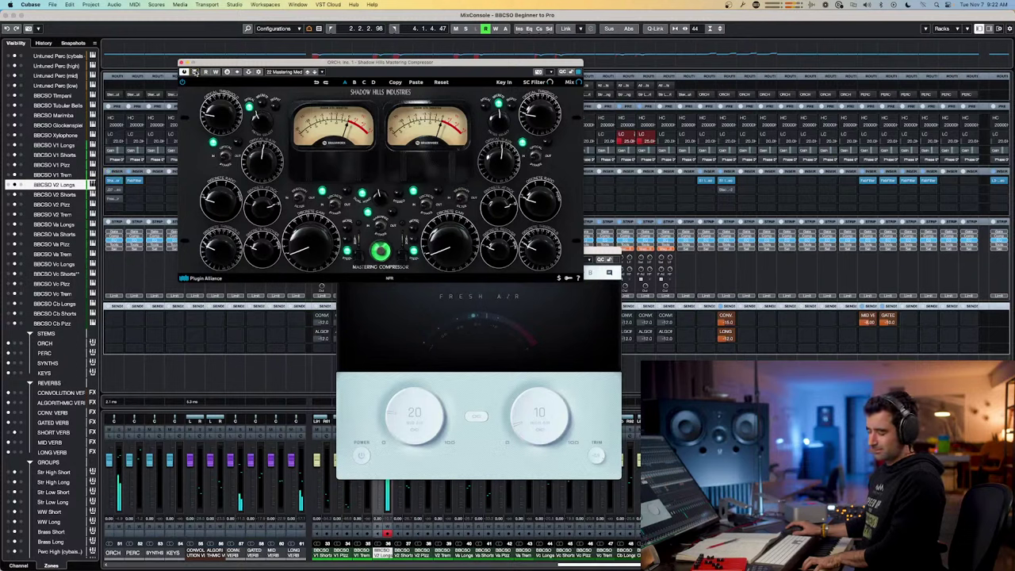
{"action": "left_click", "coordinate": [195, 72]}
{"action": "left_click", "coordinate": [195, 72]}
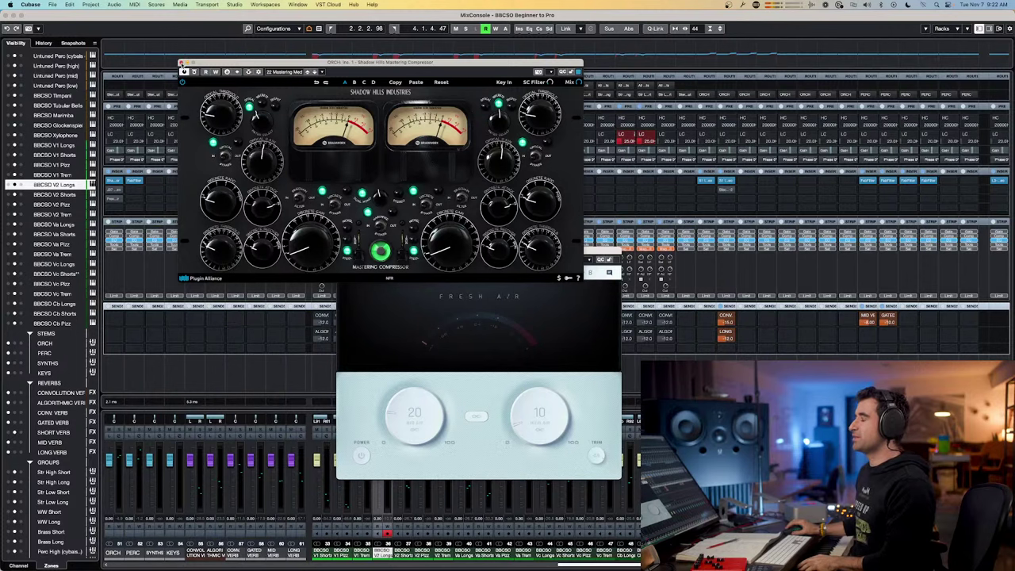
{"action": "left_click", "coordinate": [182, 62]}
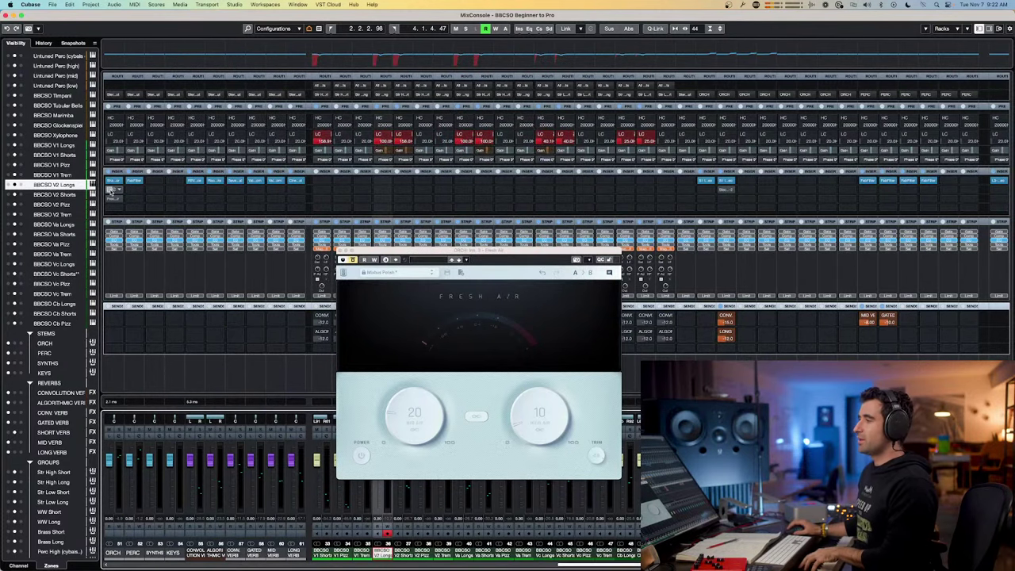
- Open the J37 tape saturation on the ORCH stem's second insert, compare it bypassed and active, leave it active and close it
{"action": "left_click", "coordinate": [114, 190]}
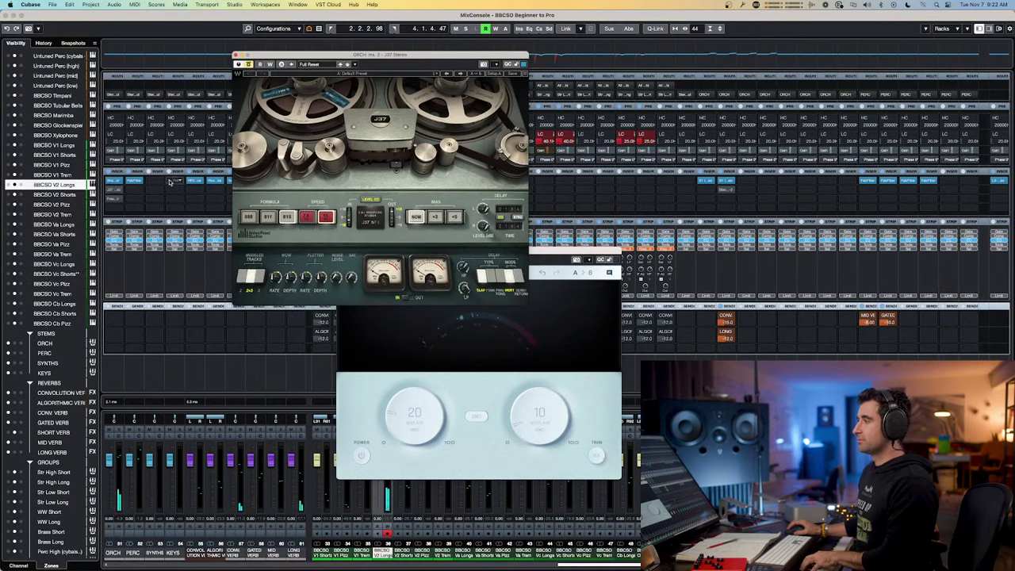
{"action": "left_click", "coordinate": [248, 64]}
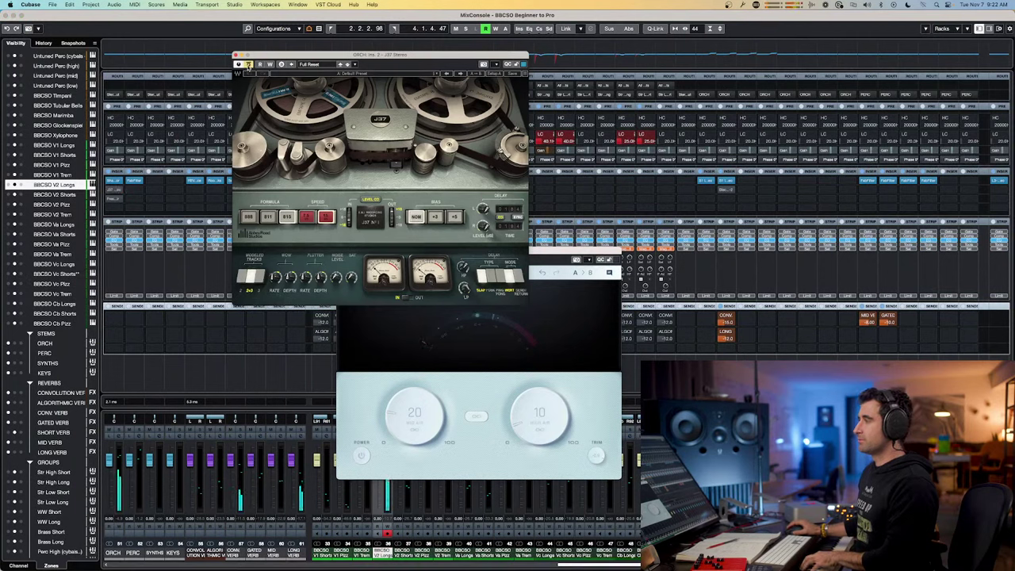
{"action": "left_click", "coordinate": [248, 64]}
{"action": "left_click", "coordinate": [248, 65]}
{"action": "left_click", "coordinate": [249, 64]}
{"action": "left_click", "coordinate": [236, 54]}
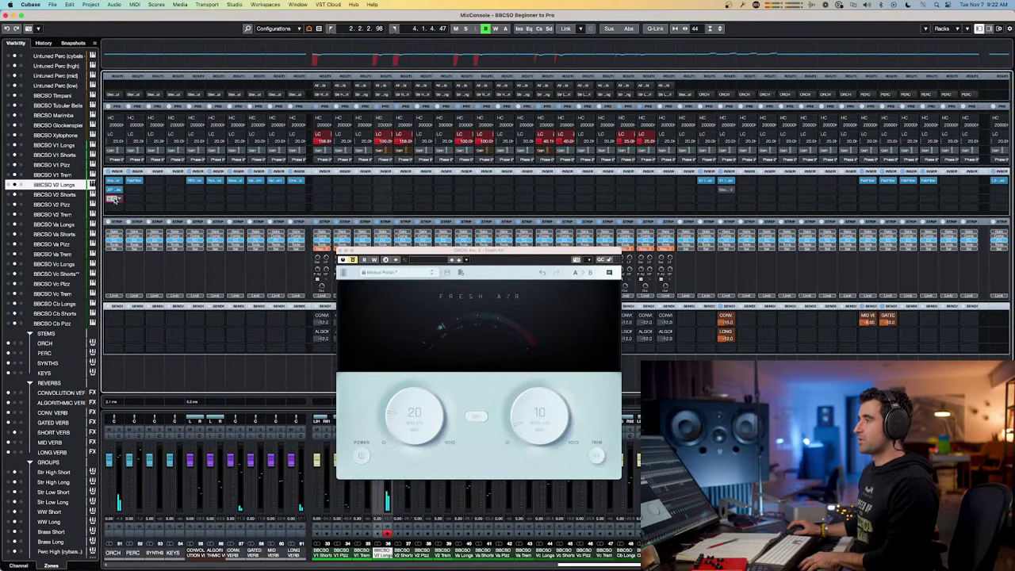
- Activate Fresh Air on the ORCH stem and lower its linked knobs to Mid Air 16 and High Air 6
{"action": "left_click", "coordinate": [114, 198]}
{"action": "left_click", "coordinate": [113, 198]}
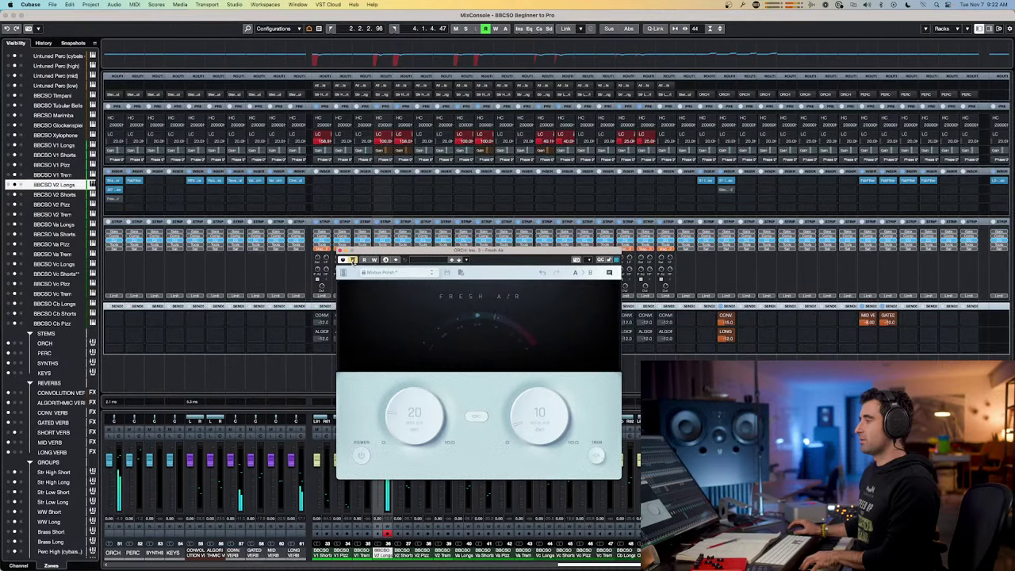
{"action": "left_click", "coordinate": [352, 260]}
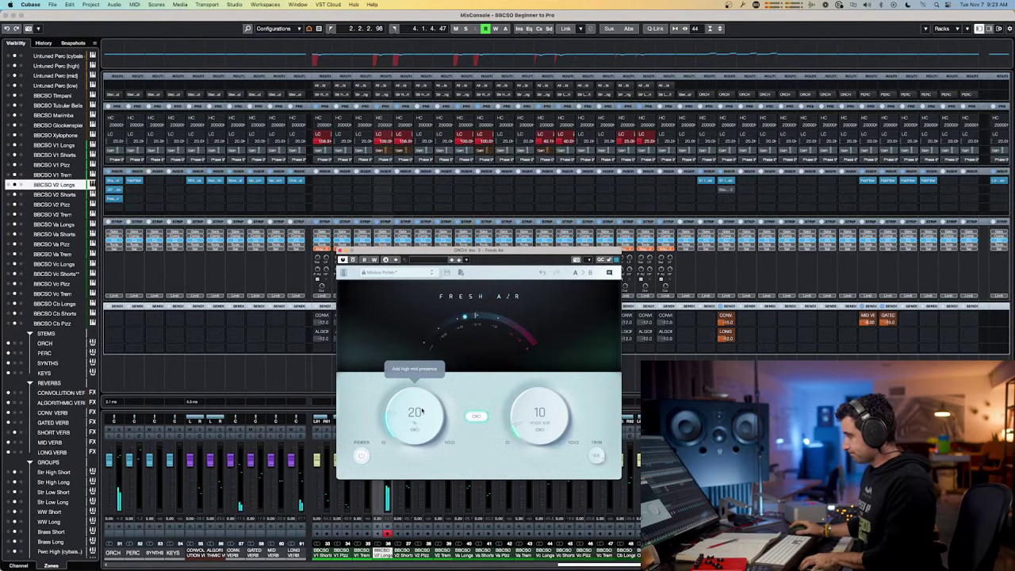
{"action": "mouse_move", "coordinate": [422, 412]}
{"action": "left_mouse_down"}
{"action": "mouse_move", "coordinate": [417, 442]}
{"action": "mouse_move", "coordinate": [408, 412]}
{"action": "left_mouse_up"}
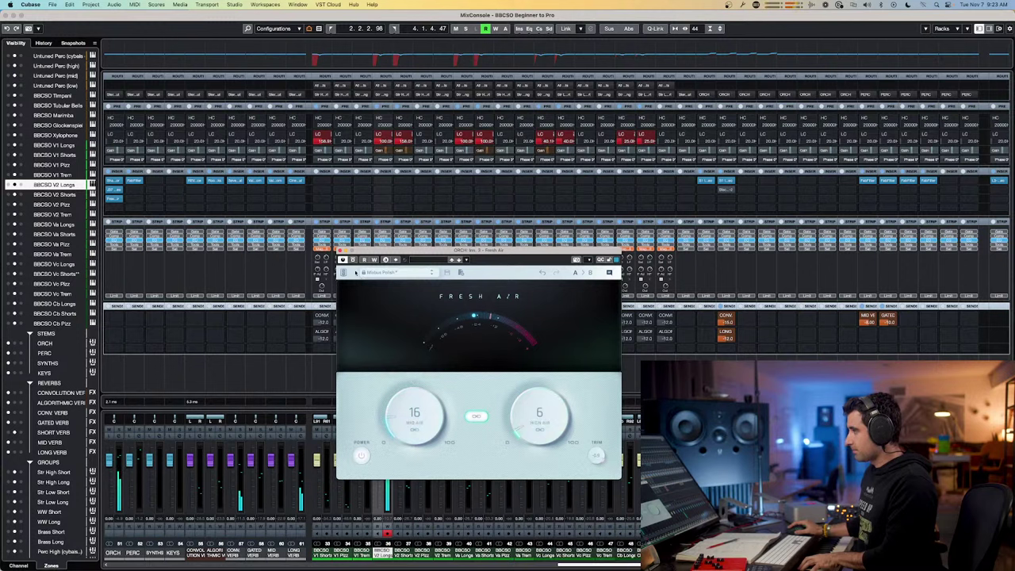
- Compare the ORCH stem with the Fresh Air exciter bypassed and active during playback, finishing with it bypassed
{"action": "left_click", "coordinate": [353, 259]}
{"action": "left_click", "coordinate": [353, 260]}
{"action": "left_click", "coordinate": [352, 260]}
{"action": "left_click", "coordinate": [353, 260]}
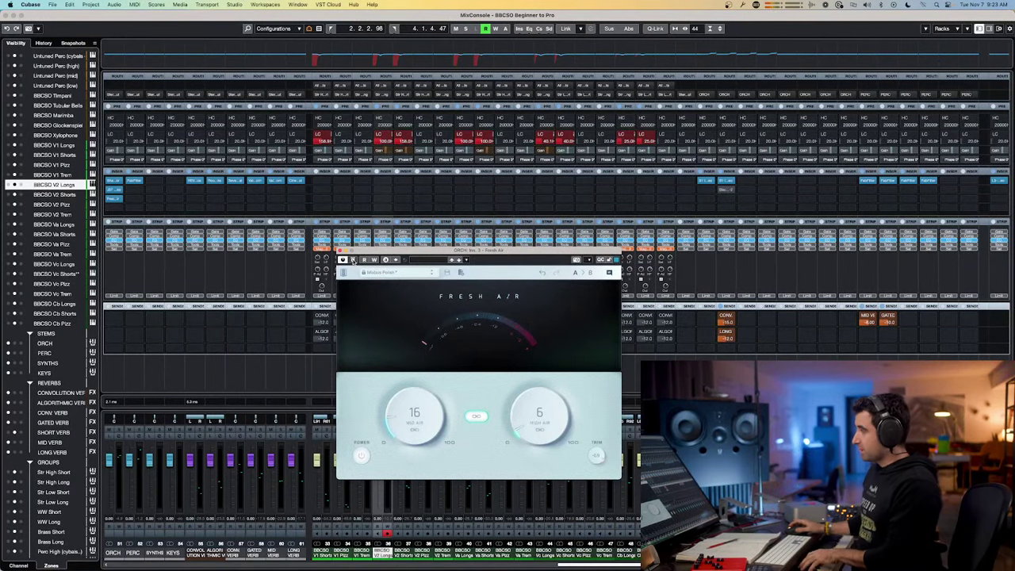
{"action": "left_click", "coordinate": [353, 260]}
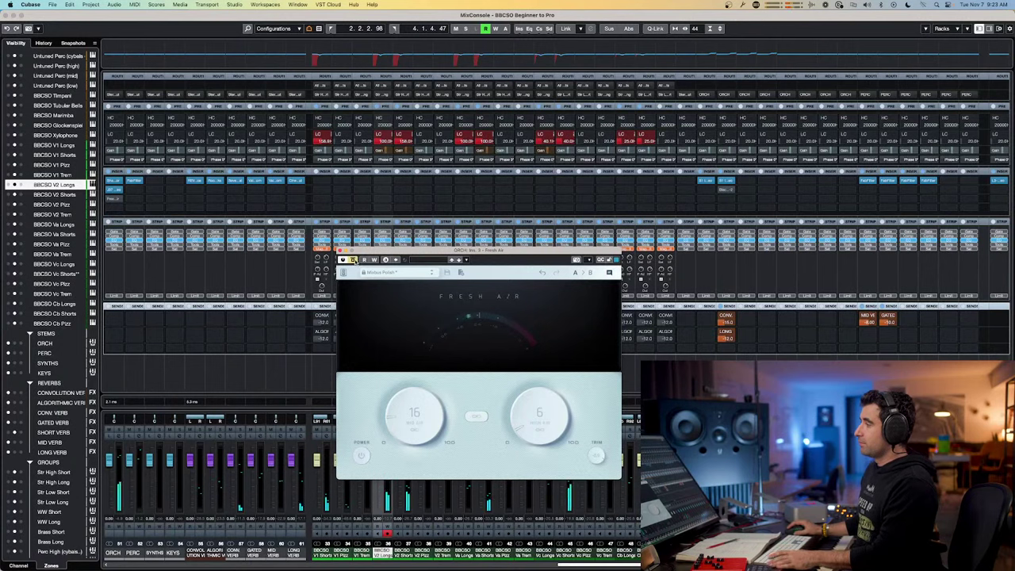
{"action": "left_click", "coordinate": [352, 260]}
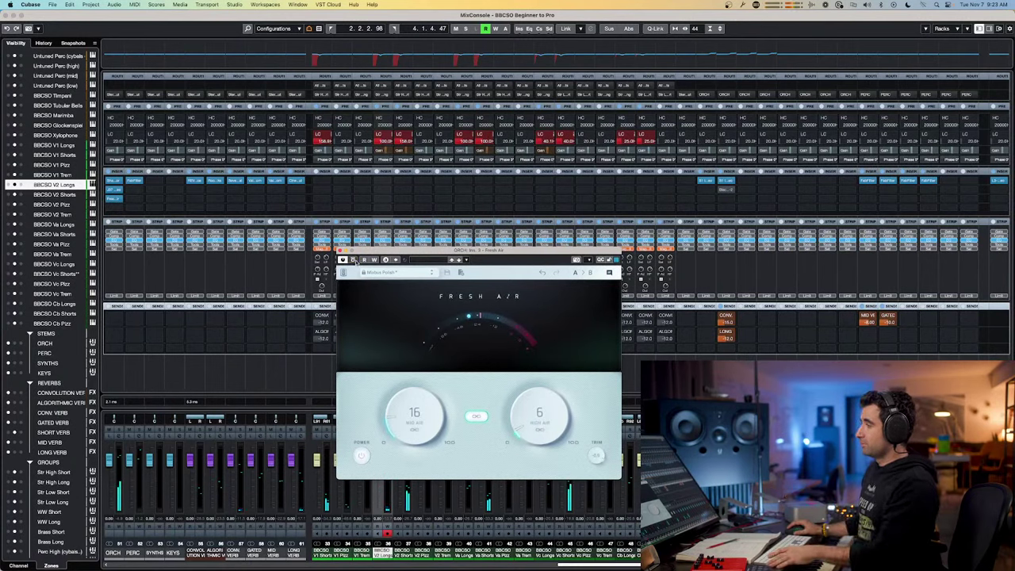
{"action": "left_click", "coordinate": [353, 260]}
{"action": "left_click", "coordinate": [353, 260]}
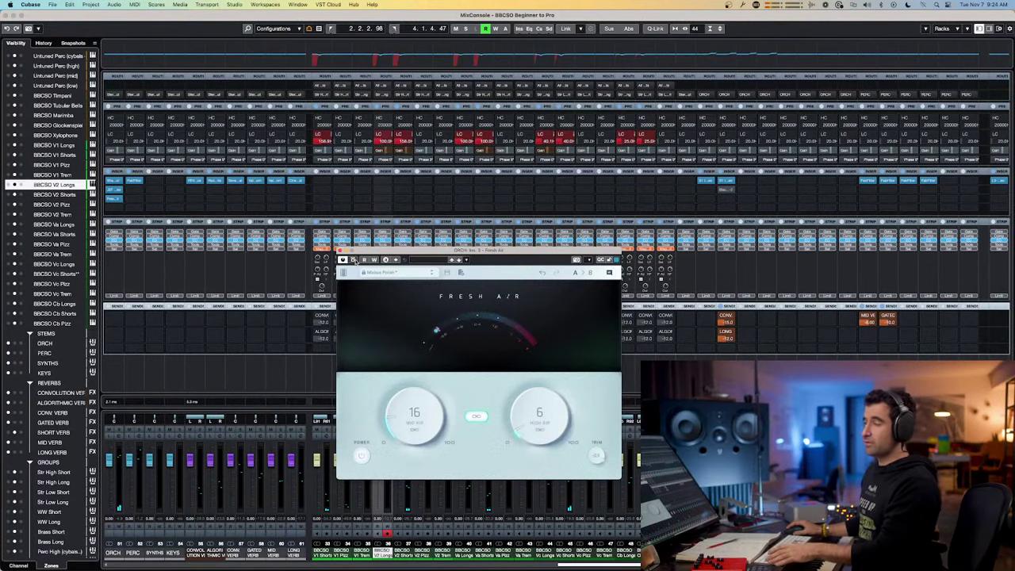
{"action": "left_click", "coordinate": [353, 260]}
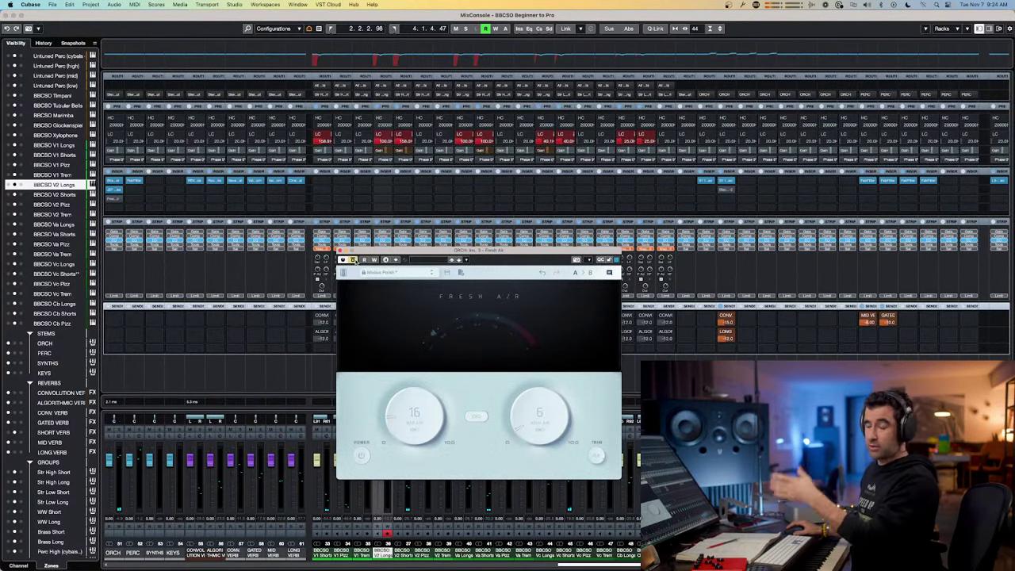
- Raise Fresh Air's linked knobs on the ORCH stem to Mid Air 30 and High Air 20, comparing the exciter bypassed and active during playback
{"action": "left_click", "coordinate": [353, 260]}
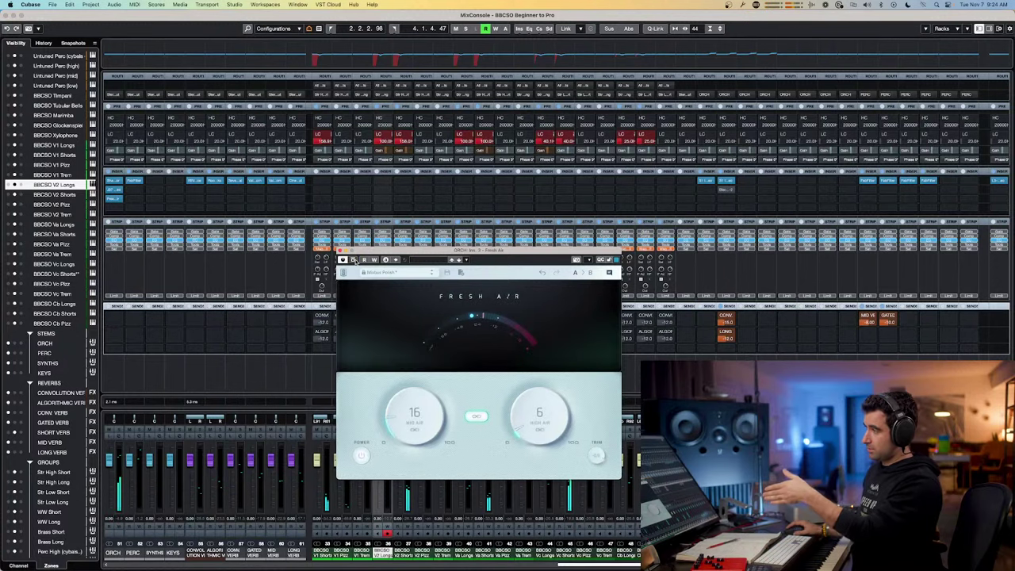
{"action": "left_click", "coordinate": [354, 261]}
{"action": "left_click", "coordinate": [354, 260]}
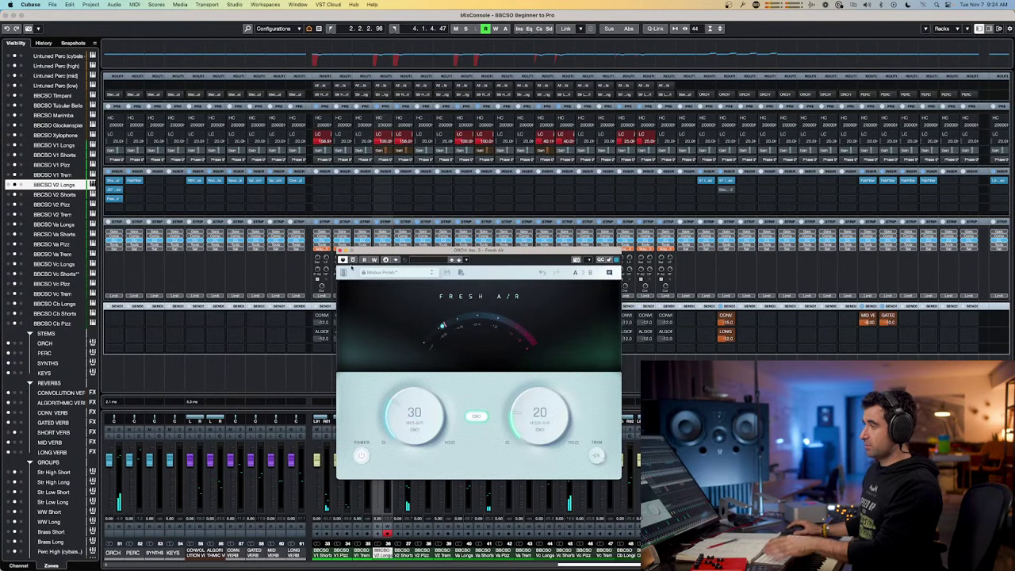
{"action": "left_click", "coordinate": [353, 260]}
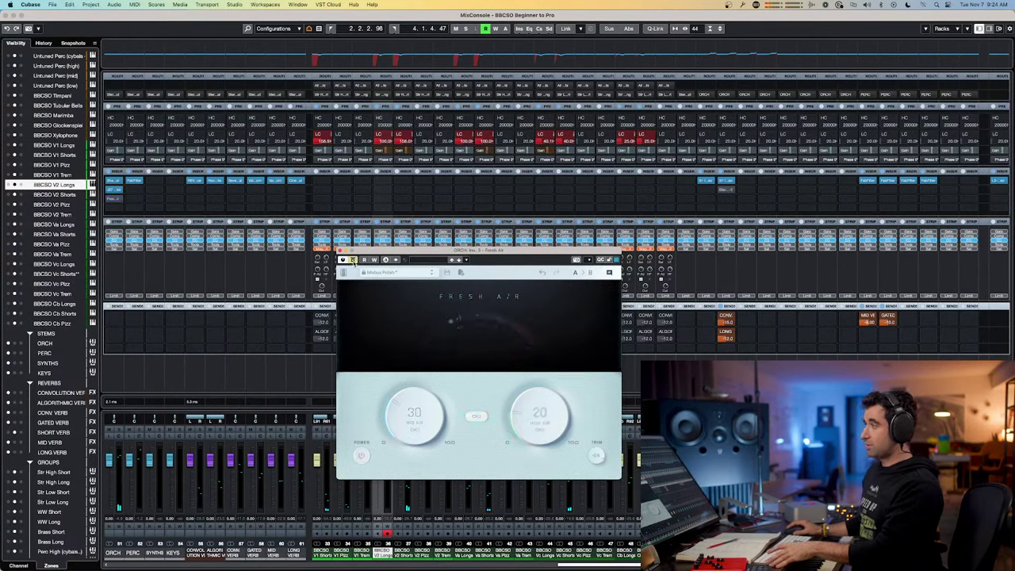
{"action": "left_click", "coordinate": [353, 260]}
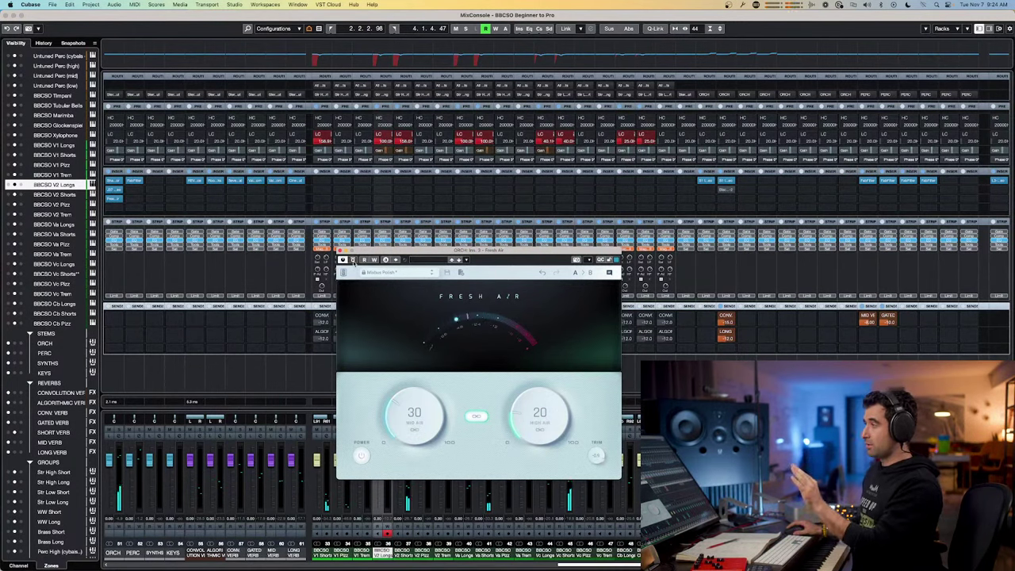
{"action": "left_click", "coordinate": [353, 259]}
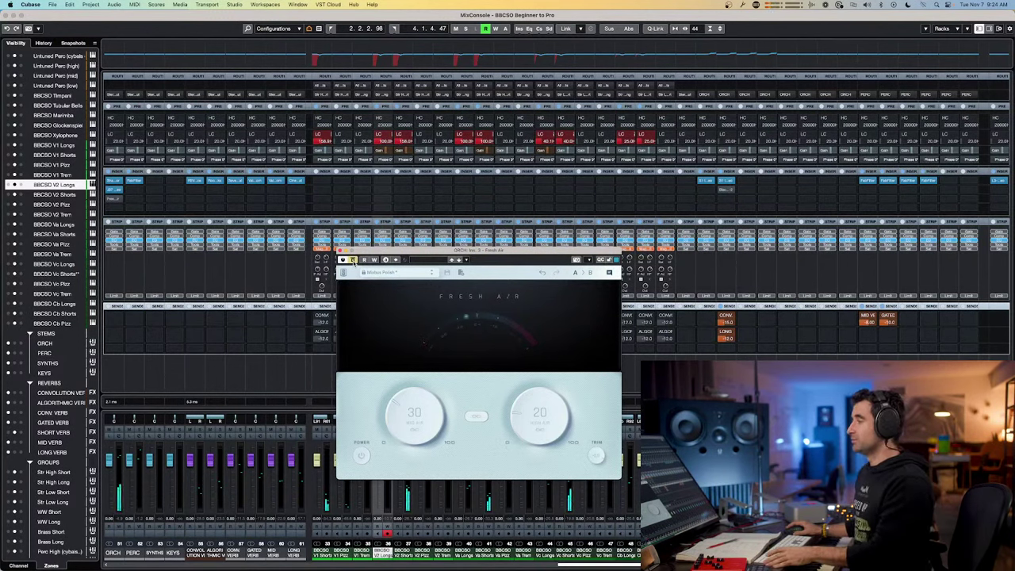
{"action": "left_click", "coordinate": [353, 260]}
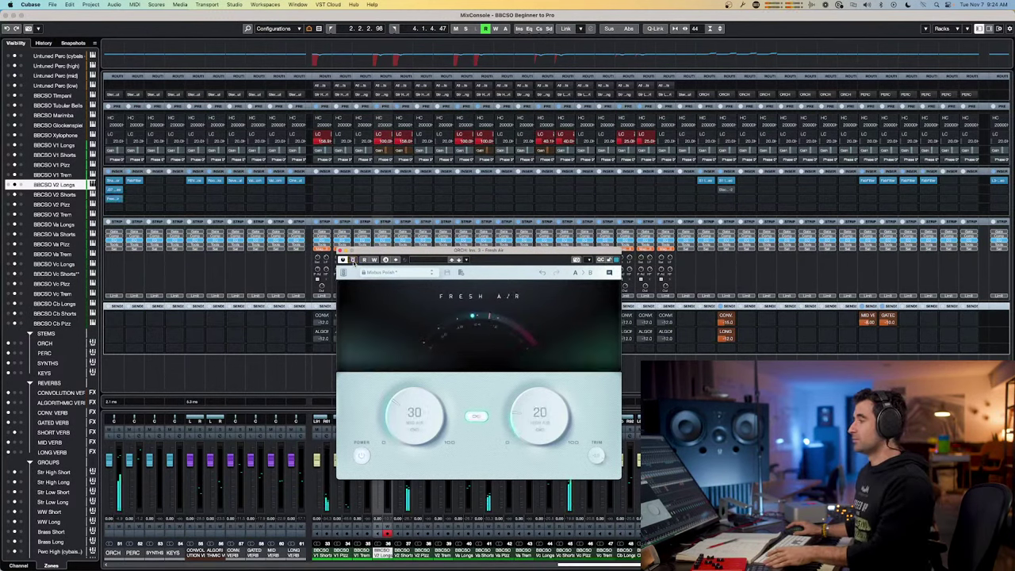
{"action": "left_click", "coordinate": [353, 260]}
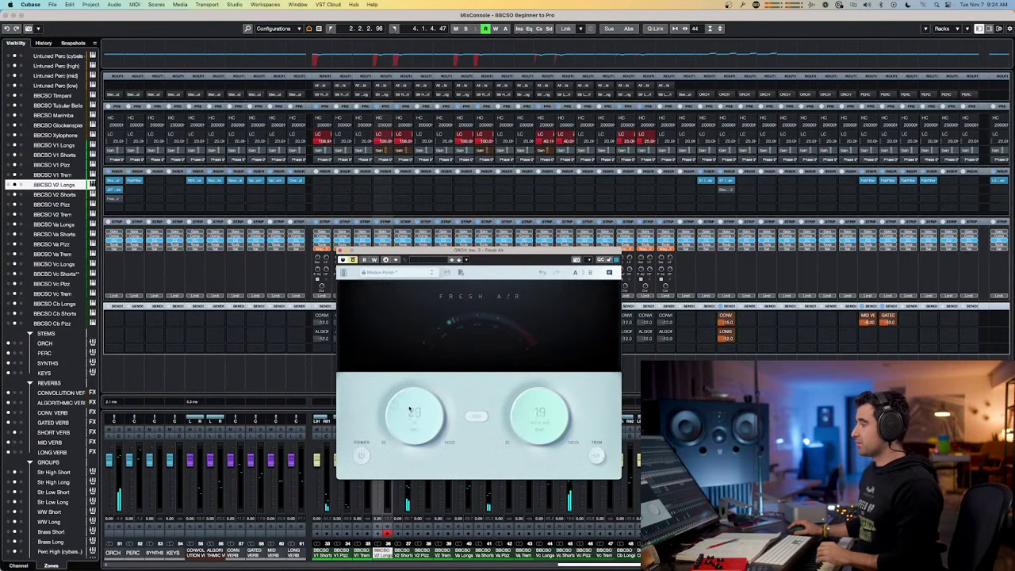
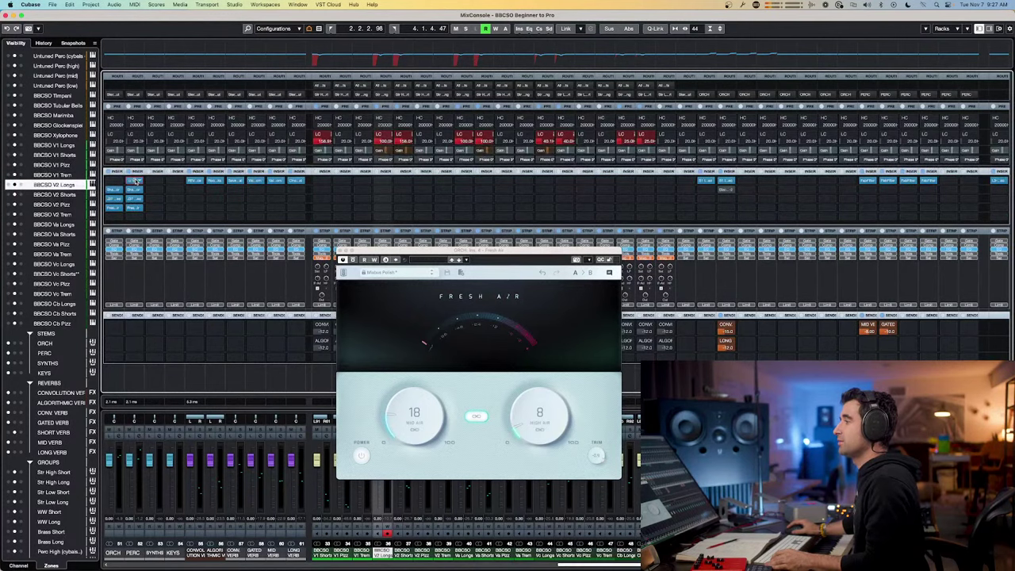
- Open the FabFilter Pro-MB on the PERC stem's first insert, set the cycle range over the percussion passage around bars 12 to 15, and play
{"action": "left_click", "coordinate": [136, 180]}
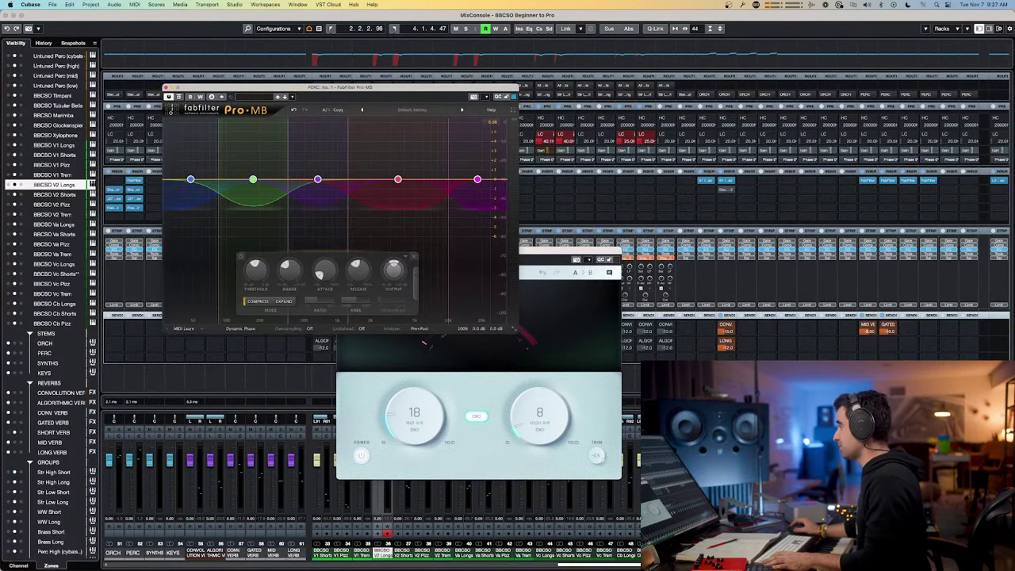
{"action": "key", "text": "F3"}
{"action": "key", "text": "g"}
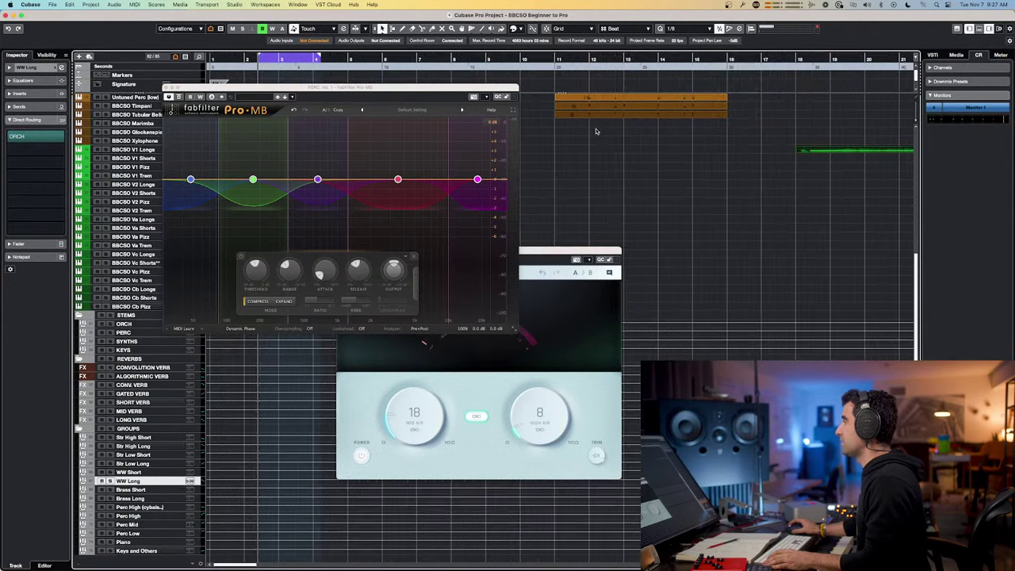
{"action": "left_click_drag", "start_coordinate": [587, 57], "coordinate": [696, 57]}
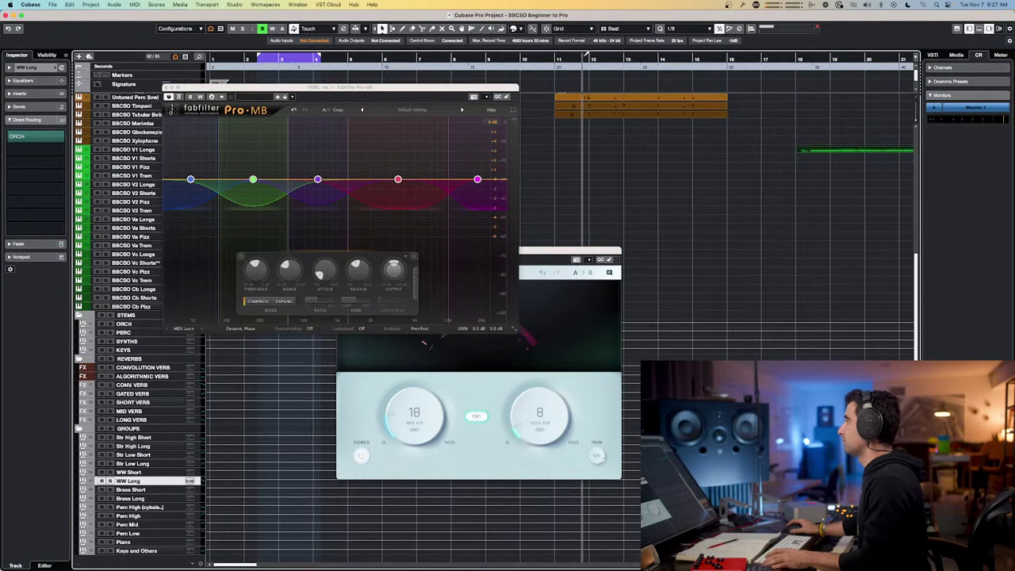
{"action": "key", "text": "space"}
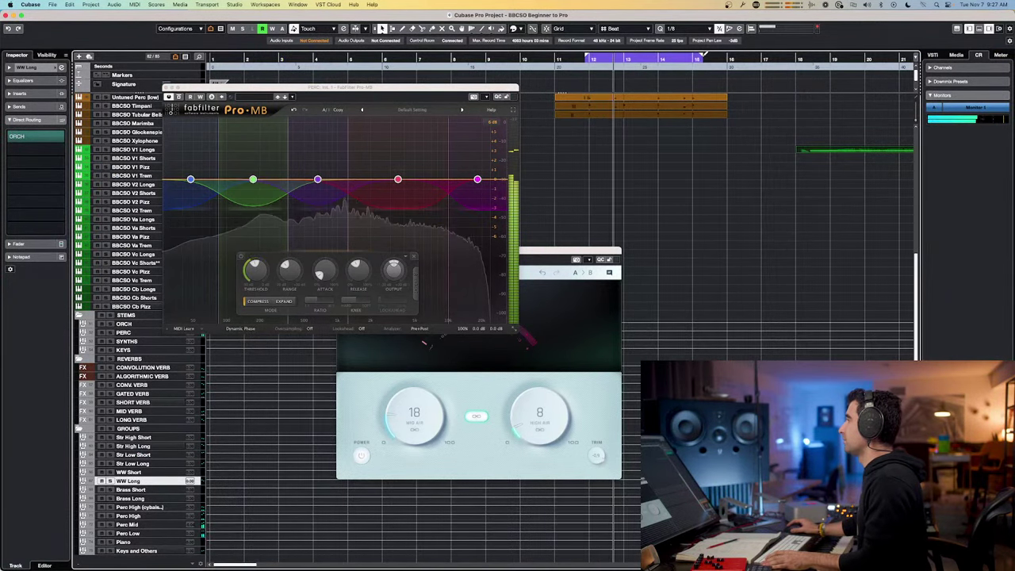
- Reposition the Pro-MB window, return to the MixConsole and listen to the percussion passage through the multiband compressor
{"action": "left_click_drag", "start_coordinate": [368, 87], "coordinate": [546, 107]}
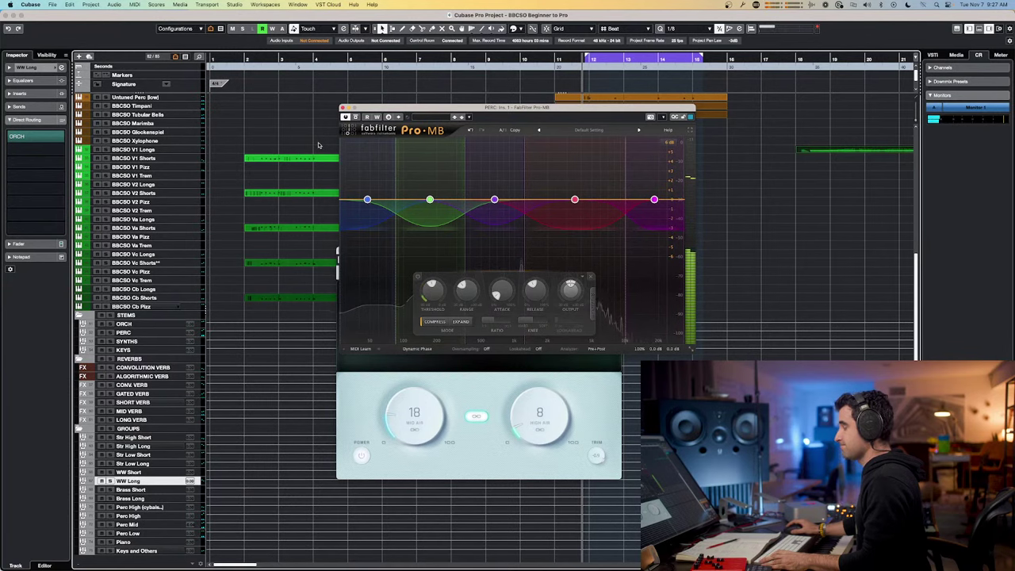
{"action": "key", "text": "F3"}
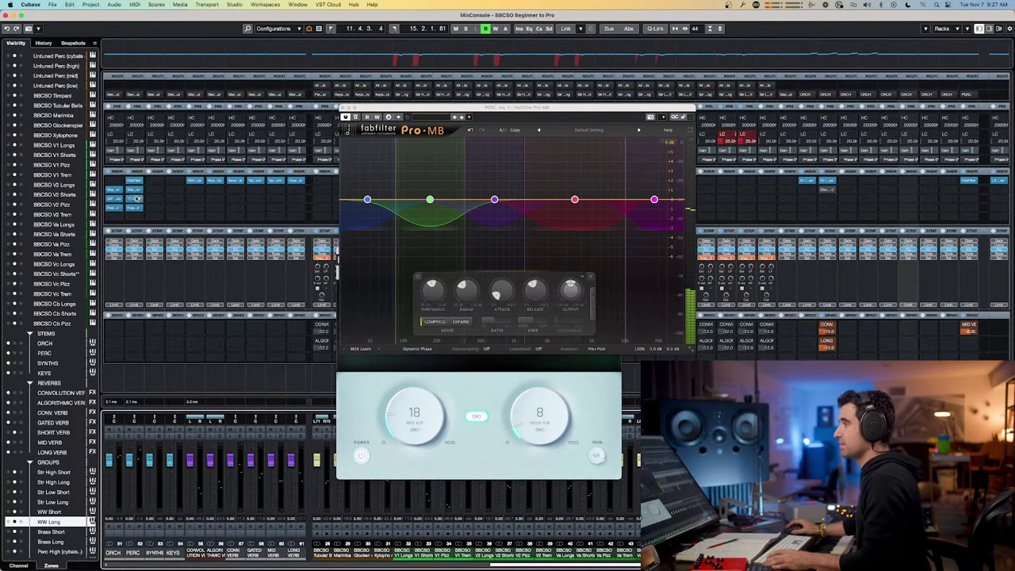
{"action": "key", "text": "space"}
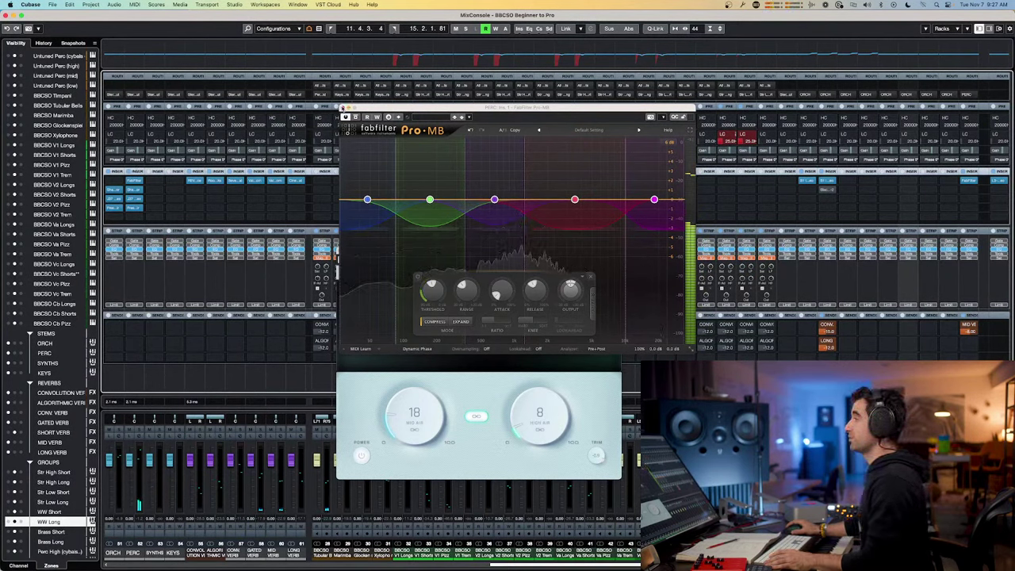
- Close Pro-MB and Fresh Air, and copy the mastering compressor, J37 and Fresh Air inserts from the ORCH stem to the SYNTHS stem
{"action": "left_click", "coordinate": [342, 107]}
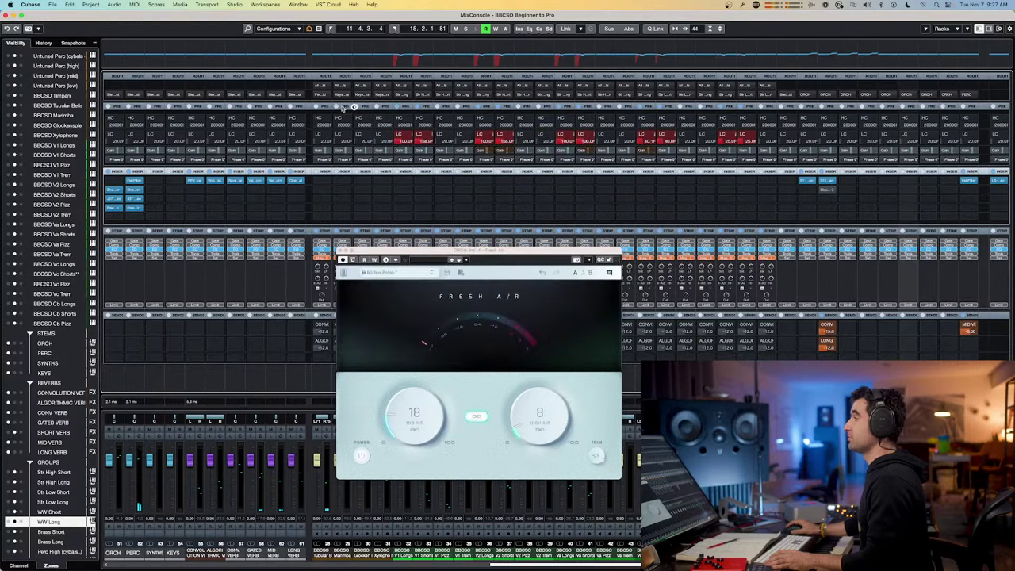
{"action": "left_click", "coordinate": [340, 250]}
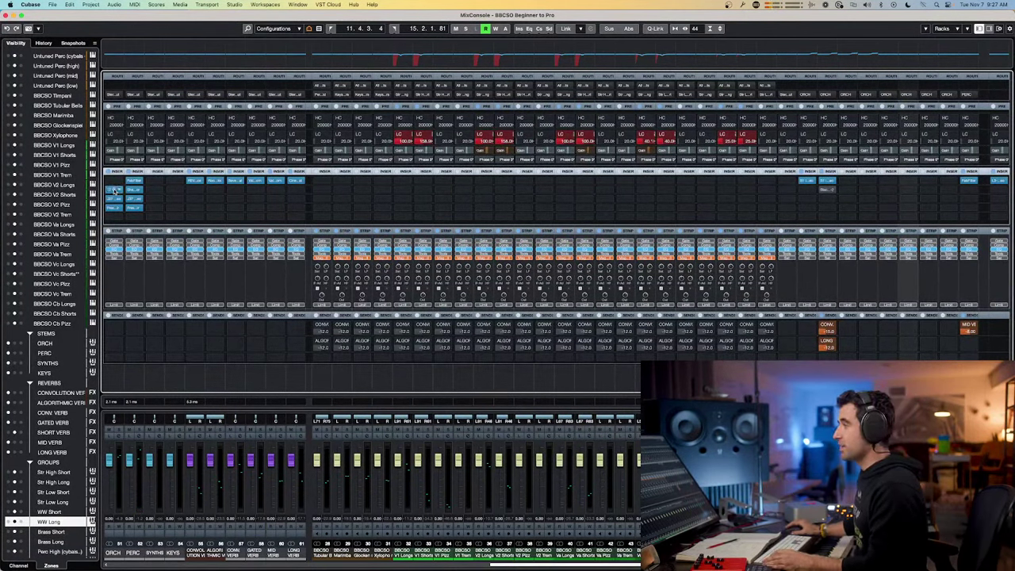
{"action": "left_click_drag", "start_coordinate": [114, 190], "coordinate": [154, 207]}
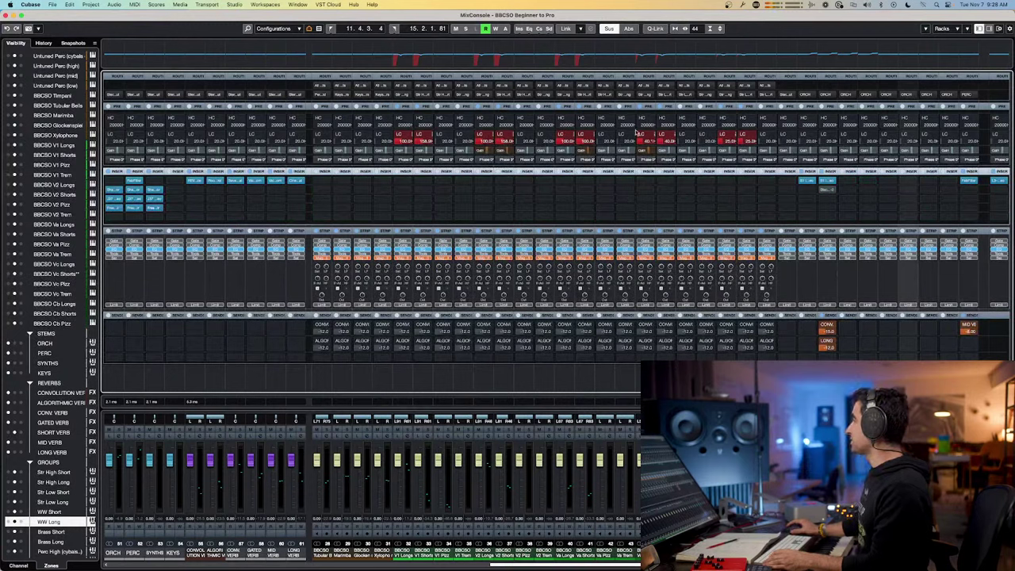
- Look through the track and group channels in the MixConsole, selecting the Str High Long group
{"action": "left_click_drag", "start_coordinate": [577, 567], "coordinate": [379, 566]}
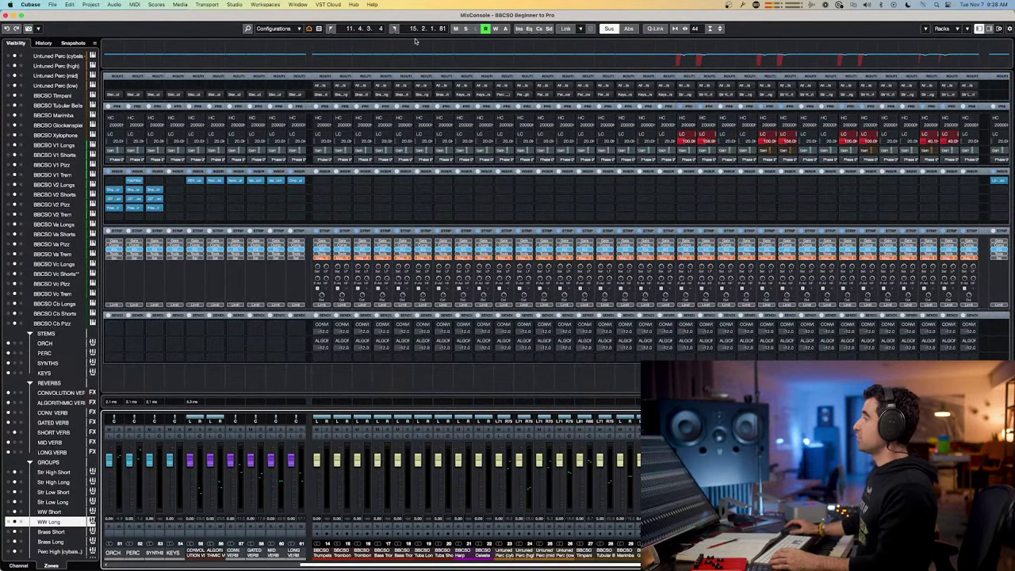
{"action": "left_click", "coordinate": [723, 61]}
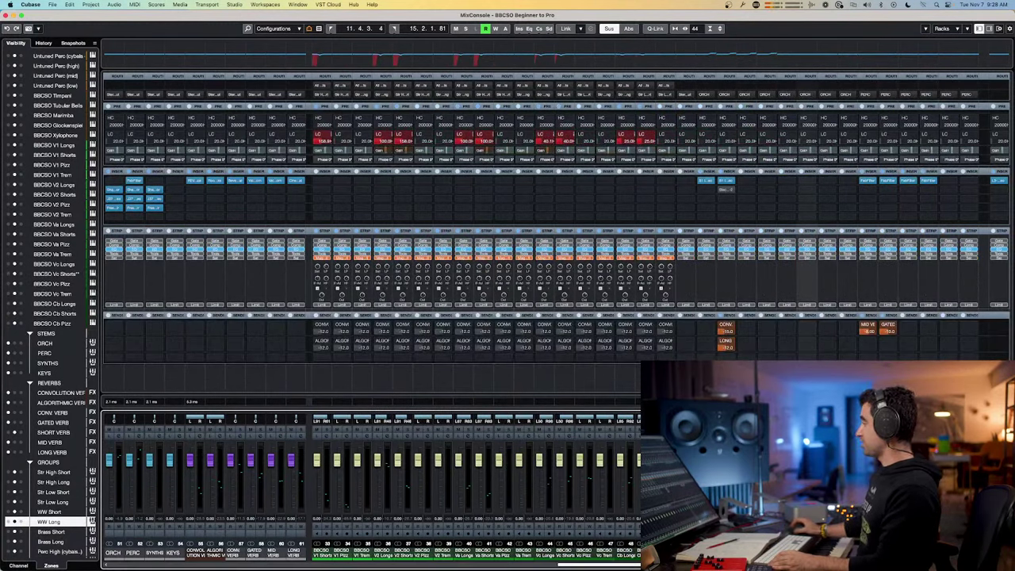
{"action": "left_click", "coordinate": [52, 482]}
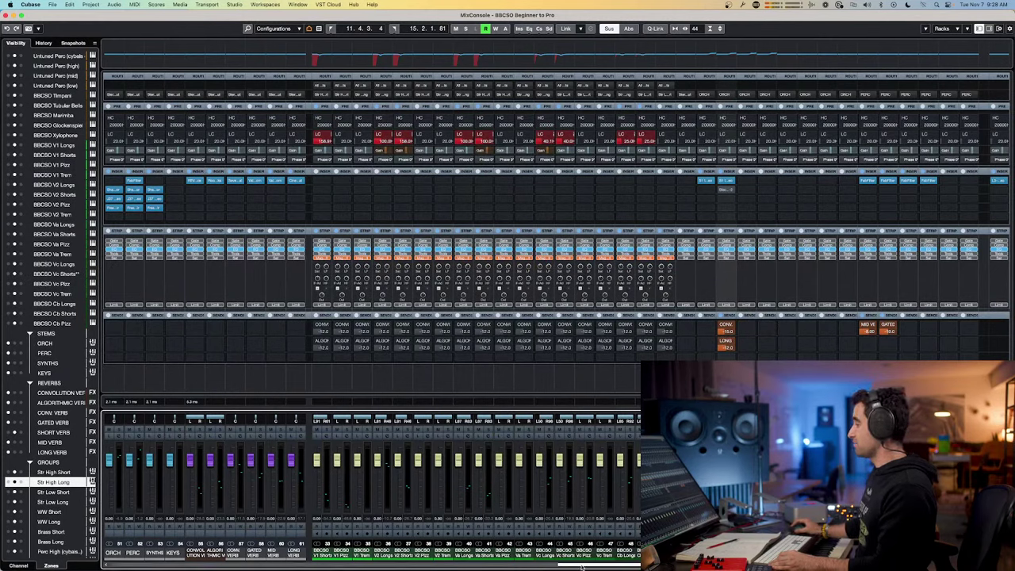
{"action": "left_click_drag", "start_coordinate": [581, 566], "coordinate": [310, 557]}
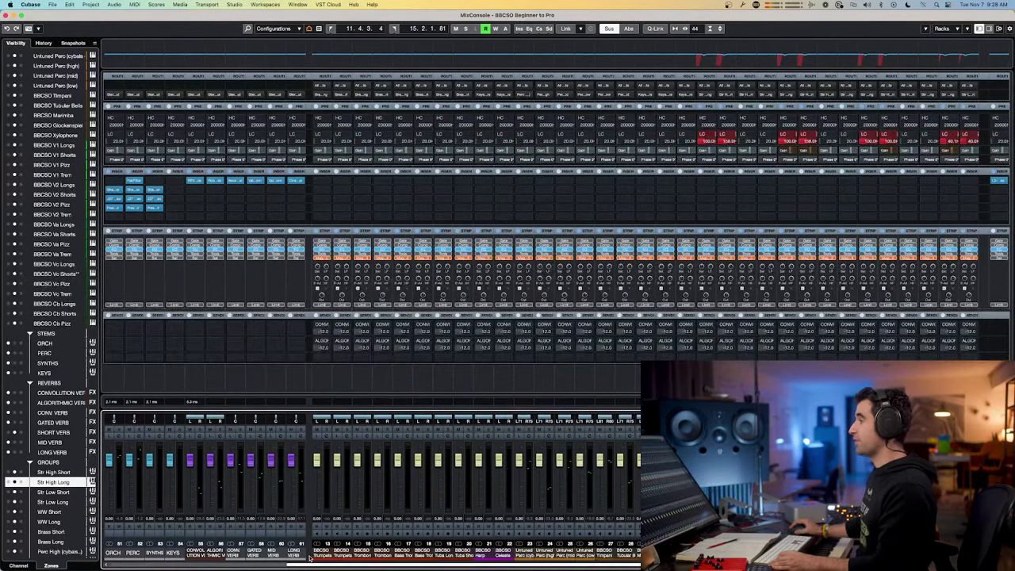
{"action": "left_click", "coordinate": [310, 557]}
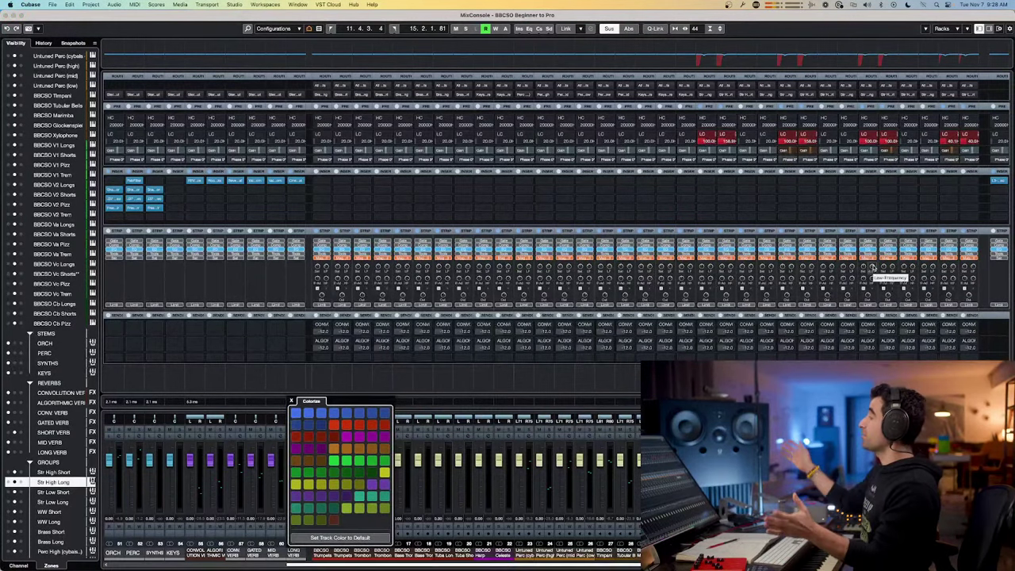
- Switch to Slack, close the current routing sketch and view the hand-drawn overview of tracks, groups, stems and master
{"action": "key", "text": "super+Tab"}
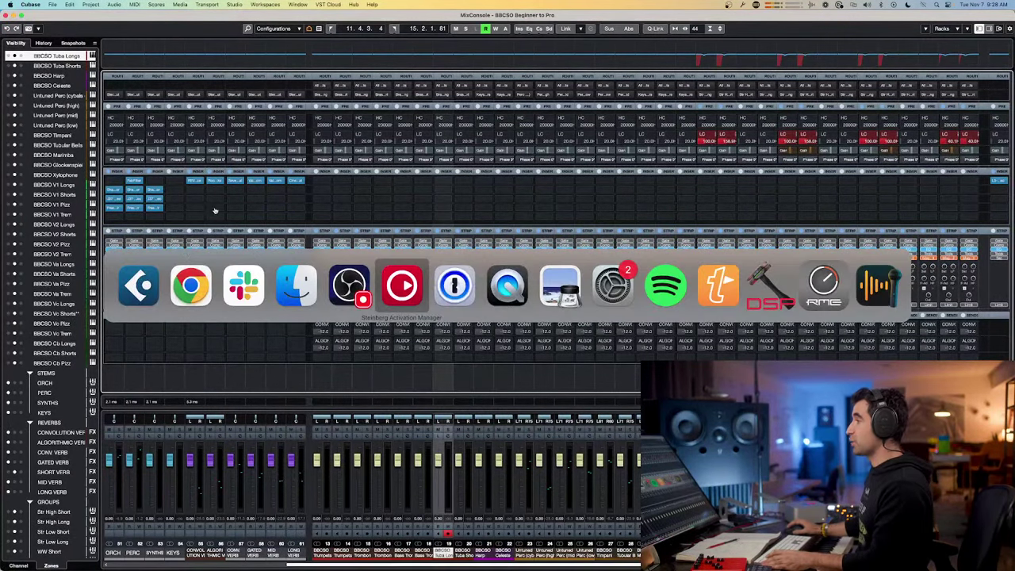
{"action": "left_click", "coordinate": [243, 286]}
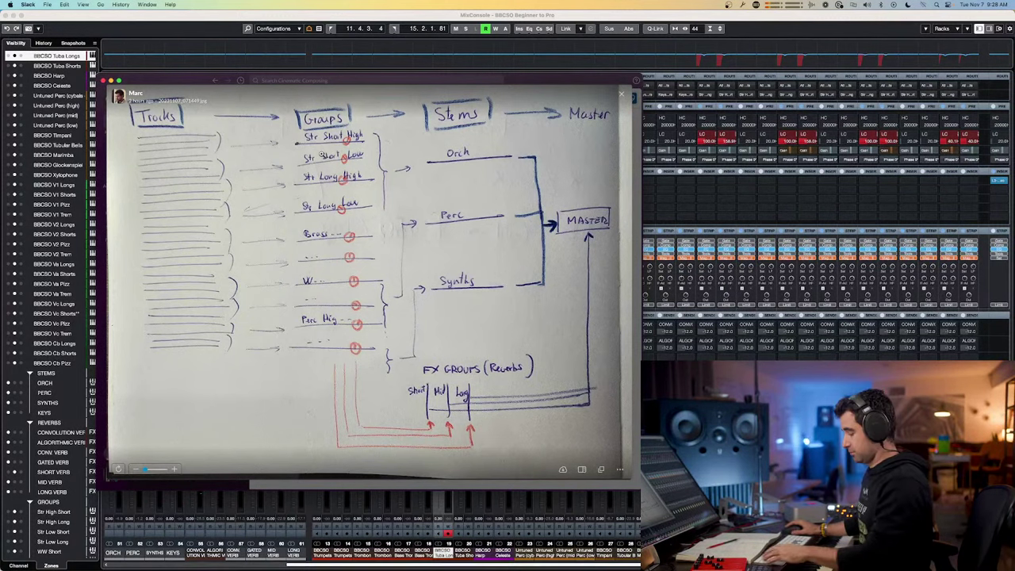
{"action": "key", "text": "Escape"}
{"action": "left_click", "coordinate": [310, 209]}
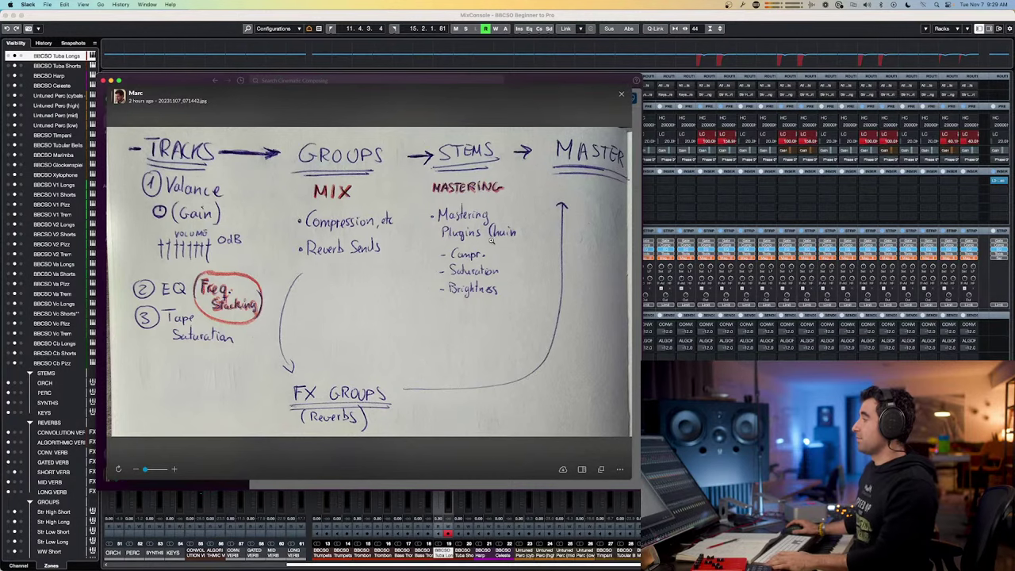
- Switch to the Google Docs outline in Chrome and make the MASTERING heading bold
{"action": "key", "text": "super+Tab"}
{"action": "key", "text": "super+Tab"}
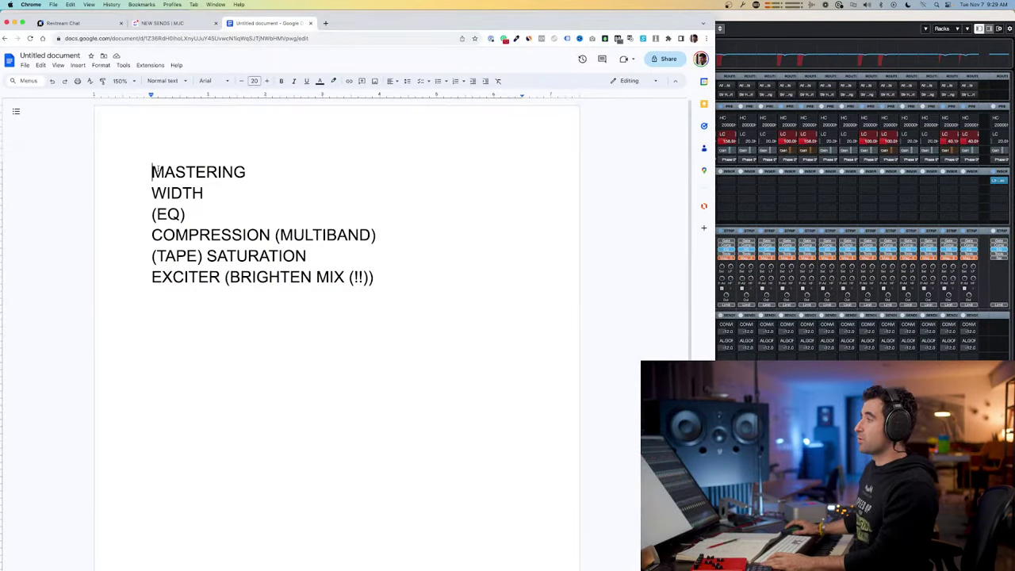
{"action": "double_click", "coordinate": [162, 172]}
{"action": "key", "text": "super+b"}
- Move WIDTH from above (EQ) to its own line between (EQ) and COMPRESSION (MULTIBAND)
{"action": "double_click", "coordinate": [170, 192]}
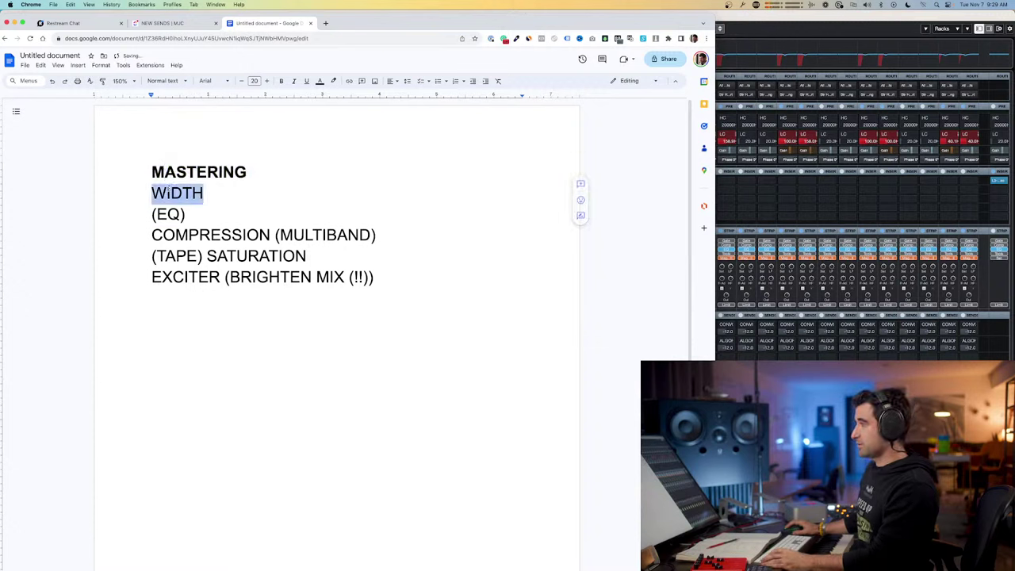
{"action": "left_click", "coordinate": [168, 214]}
{"action": "double_click", "coordinate": [183, 194]}
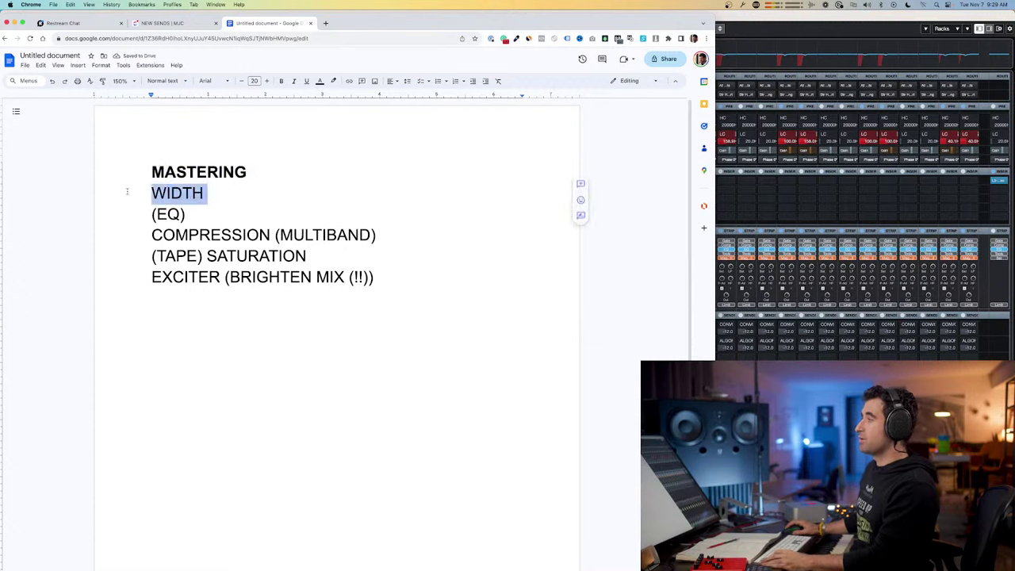
{"action": "key", "text": "super+x"}
{"action": "left_click", "coordinate": [193, 212]}
{"action": "key", "text": "Return"}
{"action": "key", "text": "super+v"}
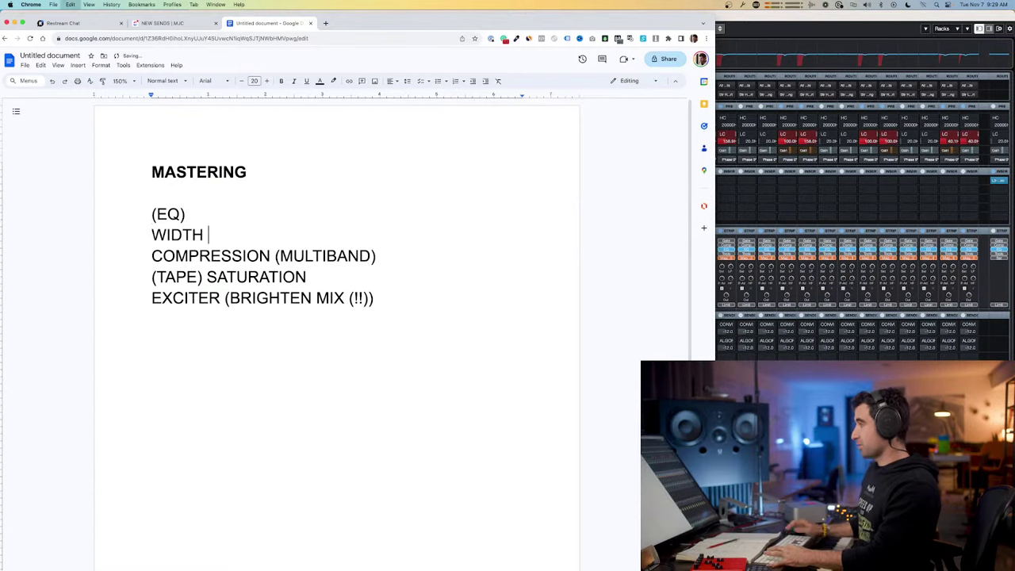
- Go over the multiband compression, tape saturation and exciter entries in the mastering outline by highlighting them in turn
{"action": "double_click", "coordinate": [324, 255]}
{"action": "double_click", "coordinate": [176, 277]}
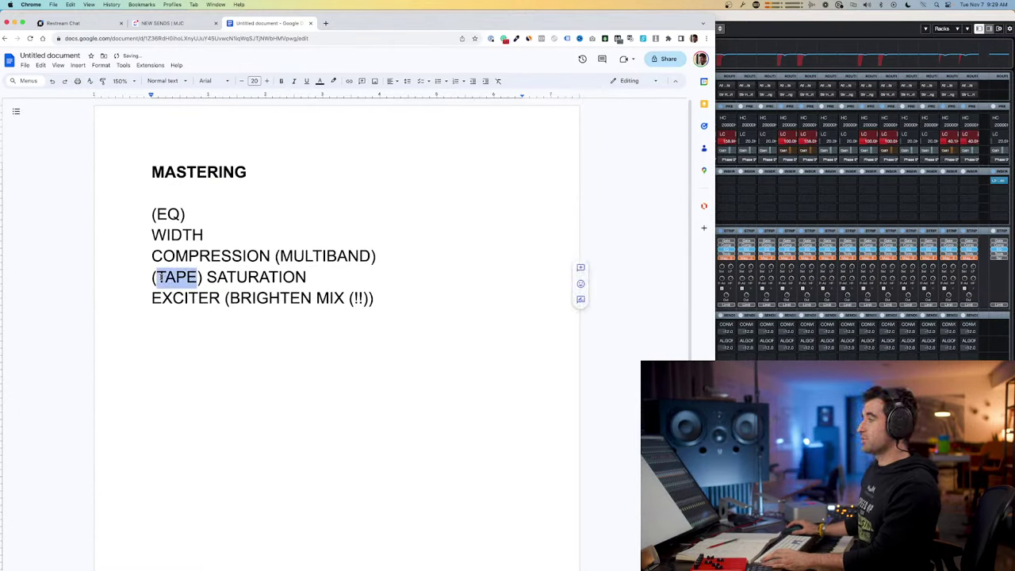
{"action": "left_click_drag", "start_coordinate": [176, 277], "coordinate": [408, 296]}
{"action": "double_click", "coordinate": [188, 297]}
{"action": "left_click", "coordinate": [402, 299]}
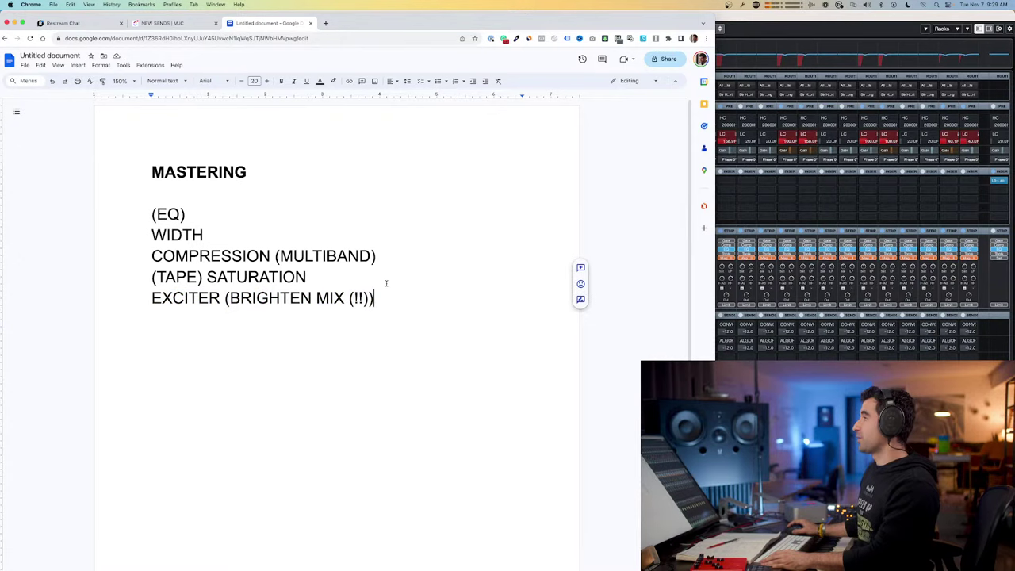
- Switch back to Cubase's MixConsole and go over the PERC stem's first two inserts, Pro-MB and the mastering compressor
{"action": "key", "text": "super+Tab"}
{"action": "key", "text": "super+Tab"}
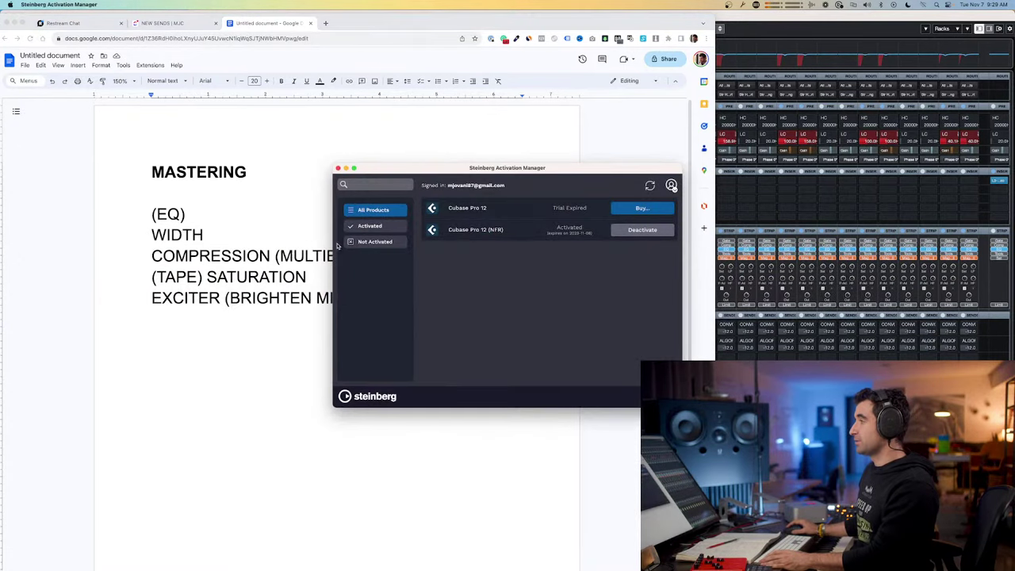
{"action": "key", "text": "super+Tab"}
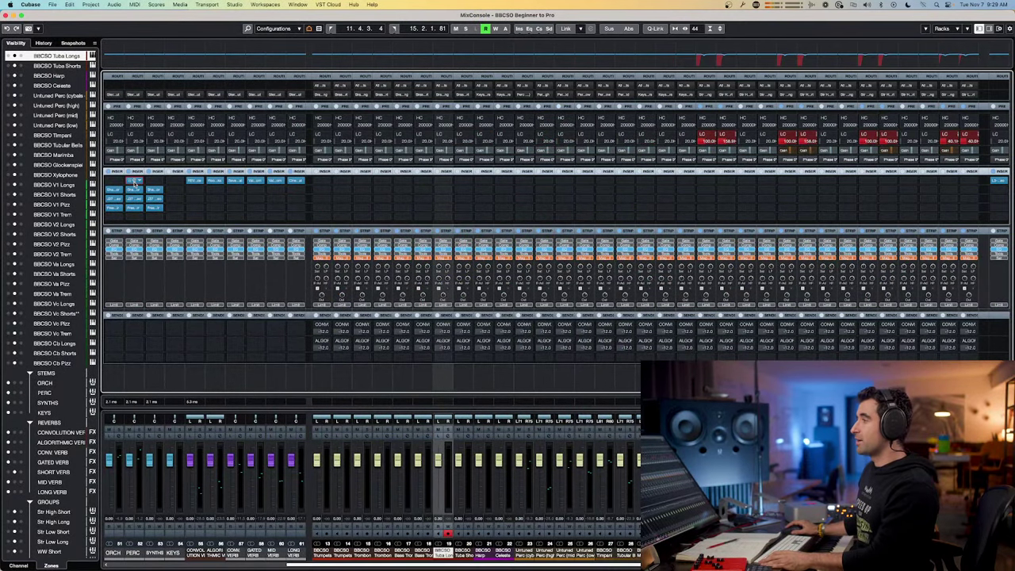
{"action": "left_click", "coordinate": [134, 183]}
{"action": "left_click", "coordinate": [136, 191]}
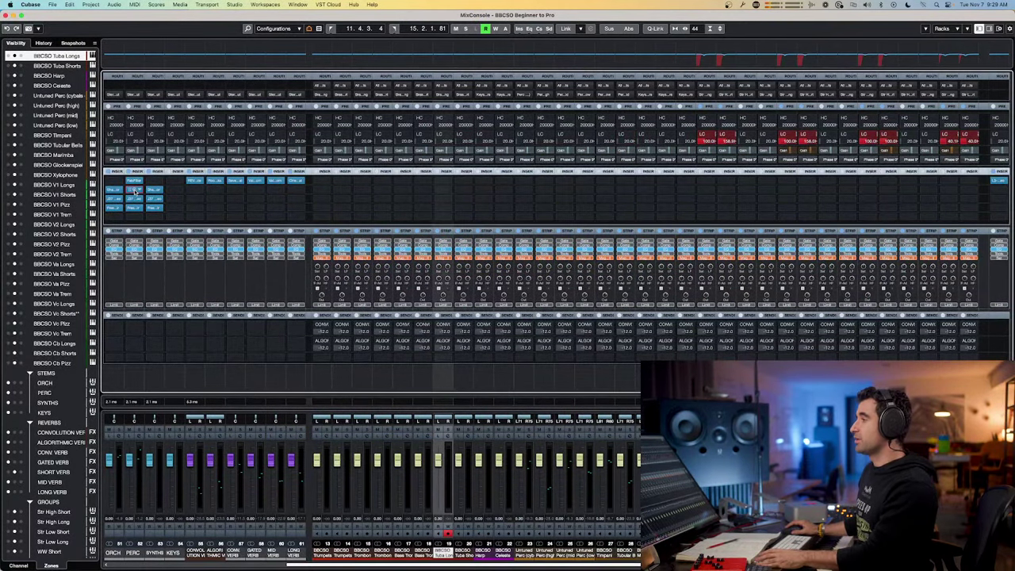
- Go over the PERC stem's compressor, J37 tape saturation and exciter inserts, opening and closing the plug-in windows in turn
{"action": "left_click", "coordinate": [135, 190]}
{"action": "left_click", "coordinate": [134, 191]}
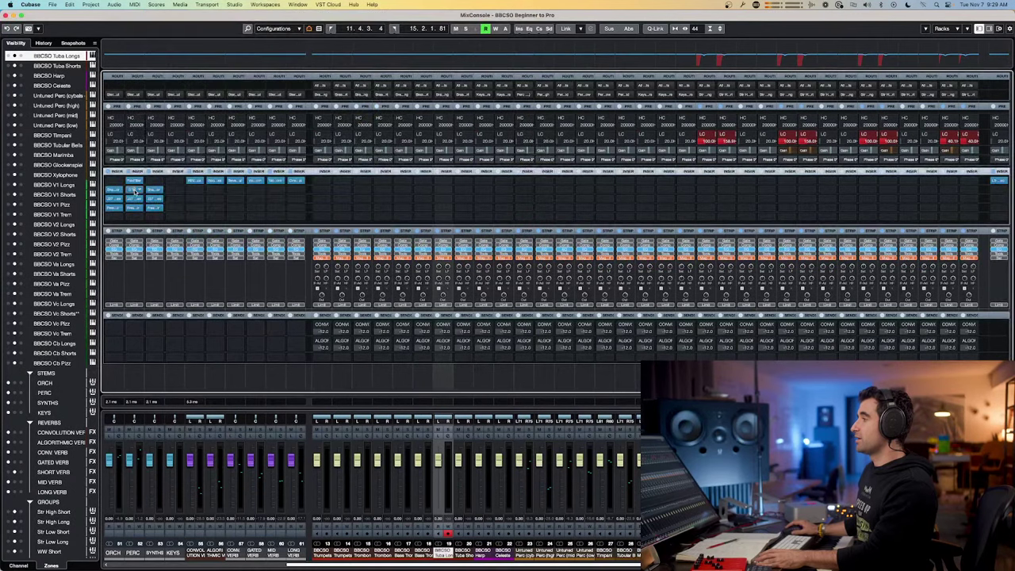
{"action": "left_click", "coordinate": [135, 200]}
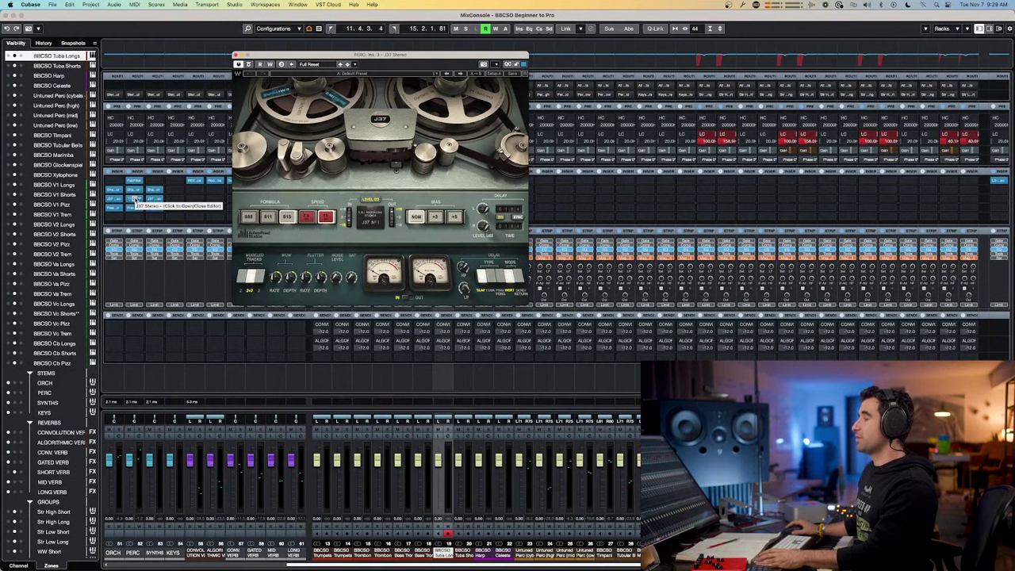
{"action": "left_click", "coordinate": [135, 202]}
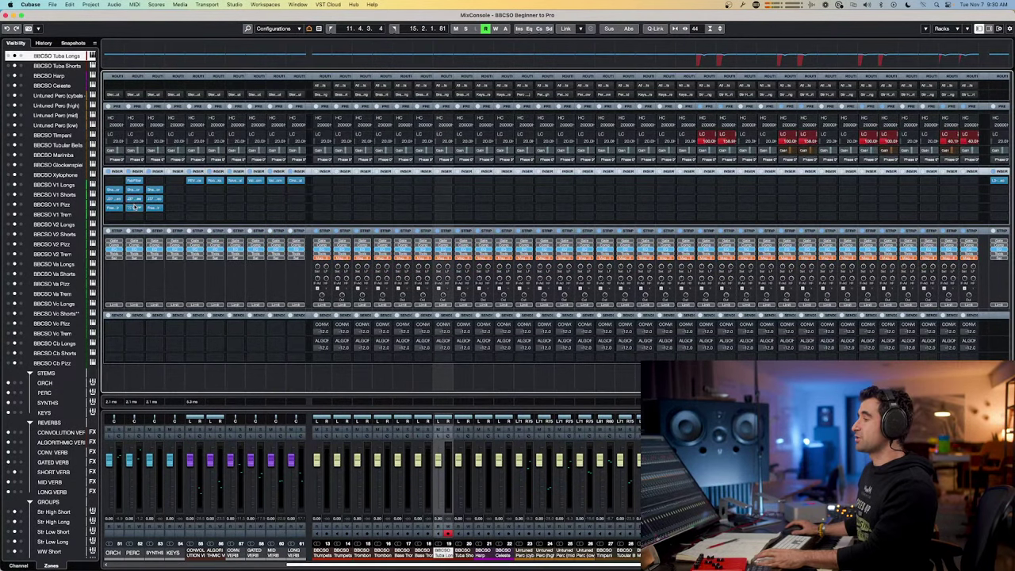
{"action": "left_click", "coordinate": [135, 207]}
{"action": "left_click", "coordinate": [135, 207]}
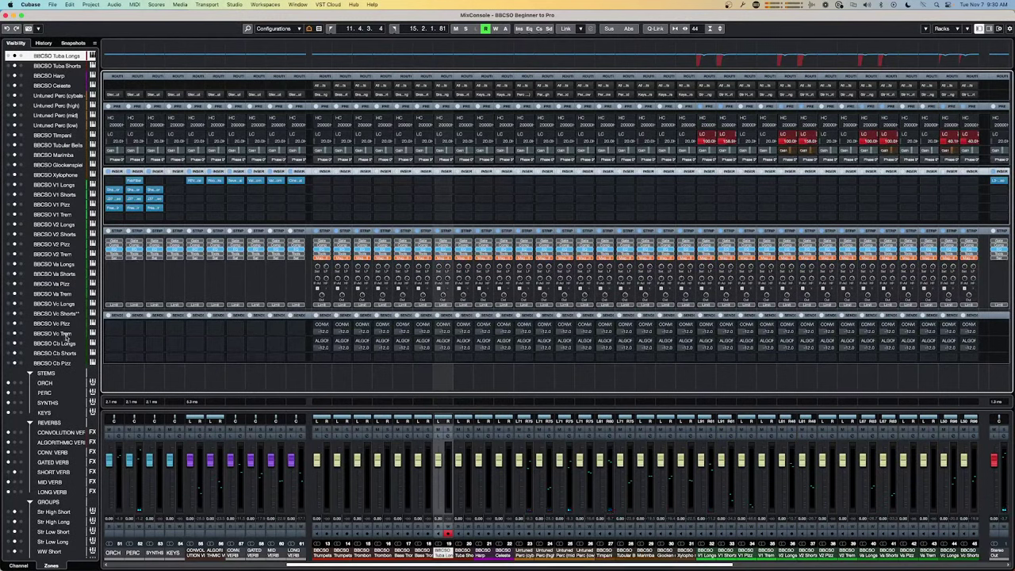
- Pin the Stereo Out channel to the fixed mixer zone beside the stem and reverb channels
{"action": "scroll", "coordinate": [57, 489], "scroll_direction": "down", "scroll_amount": 5}
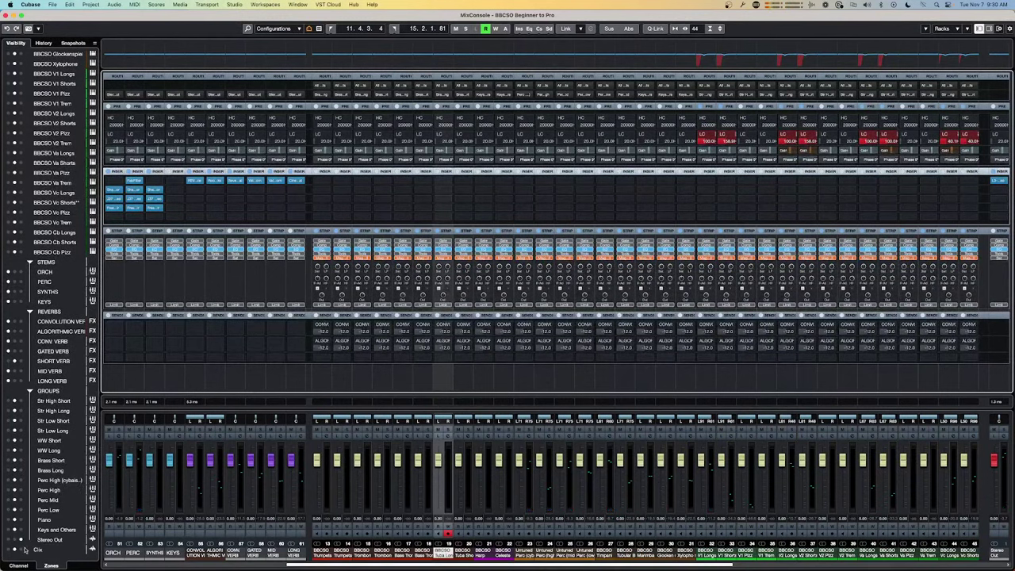
{"action": "left_click", "coordinate": [8, 539]}
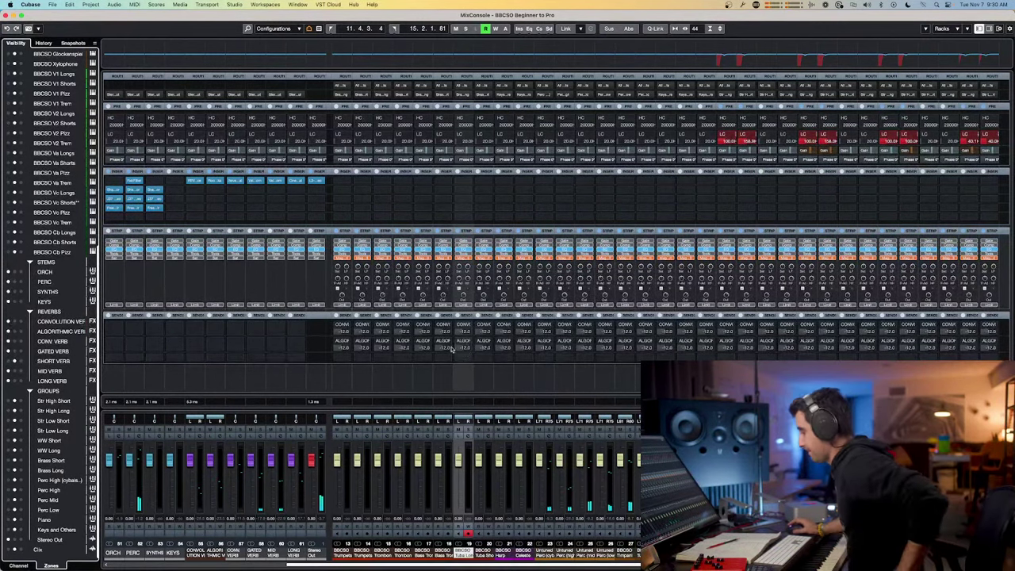
{"action": "key", "text": "super+Tab"}
{"action": "key", "text": "super+Tab"}
{"action": "key", "text": "super+Tab"}
{"action": "key", "text": "super+Tab"}
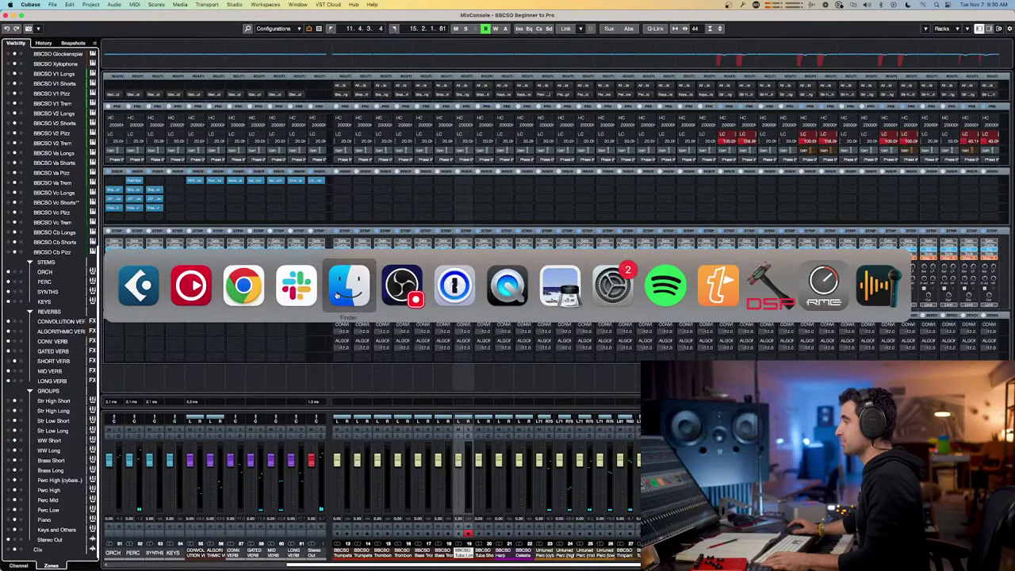
{"action": "key", "text": "super+Tab"}
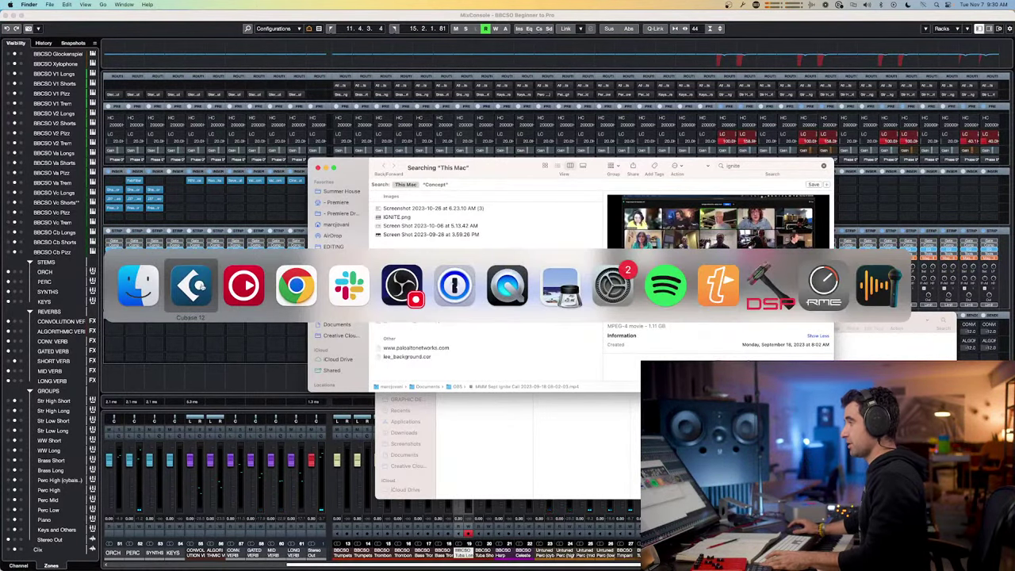
- Return to the Project window, try the BBCSO Horns a4 Longs and V1 Longs tracks, and play the looped percussion section
{"action": "key", "text": "F3"}
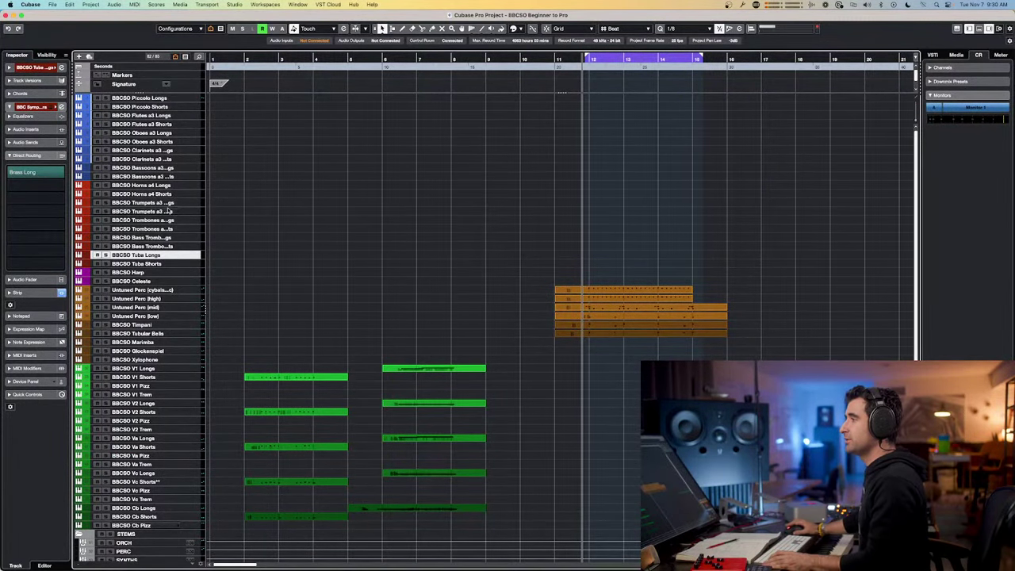
{"action": "left_click", "coordinate": [139, 185]}
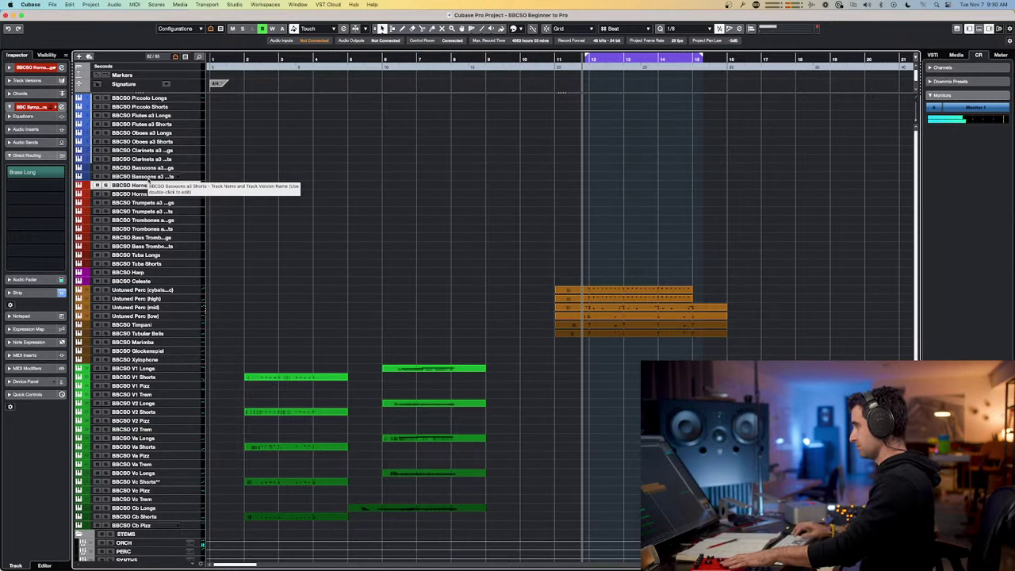
{"action": "left_click", "coordinate": [135, 368]}
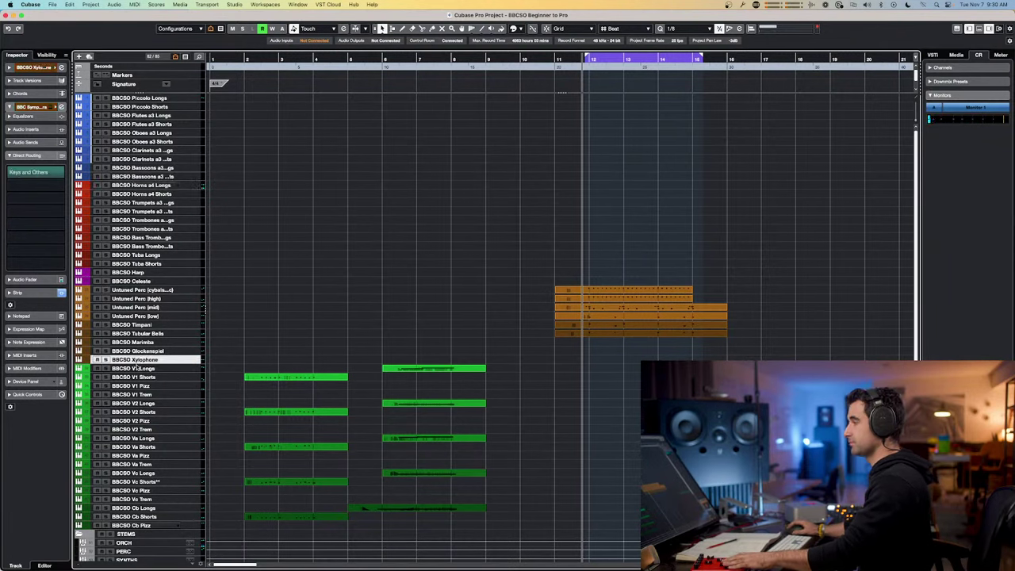
{"action": "key", "text": "space"}
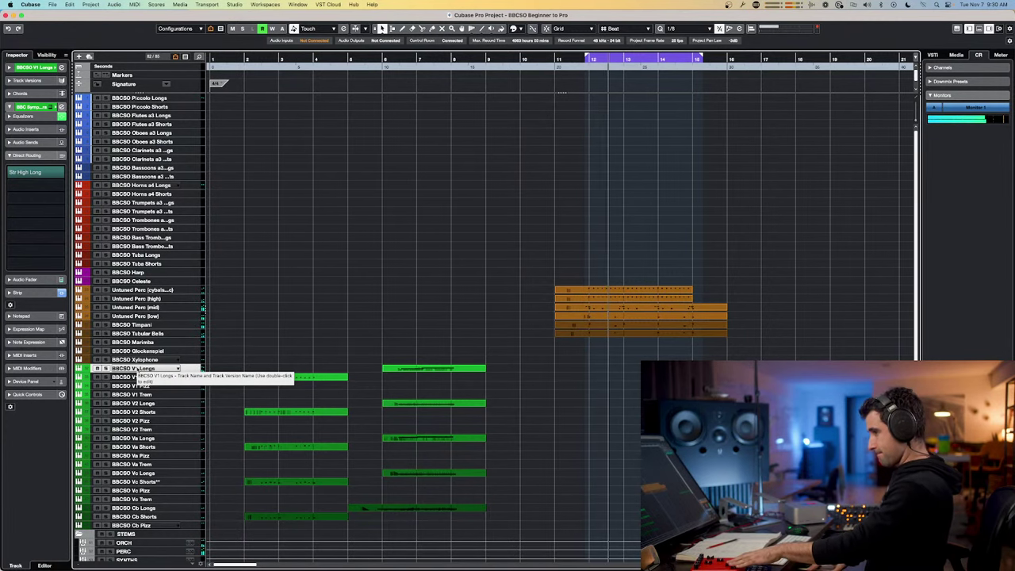
{"action": "key", "text": "space"}
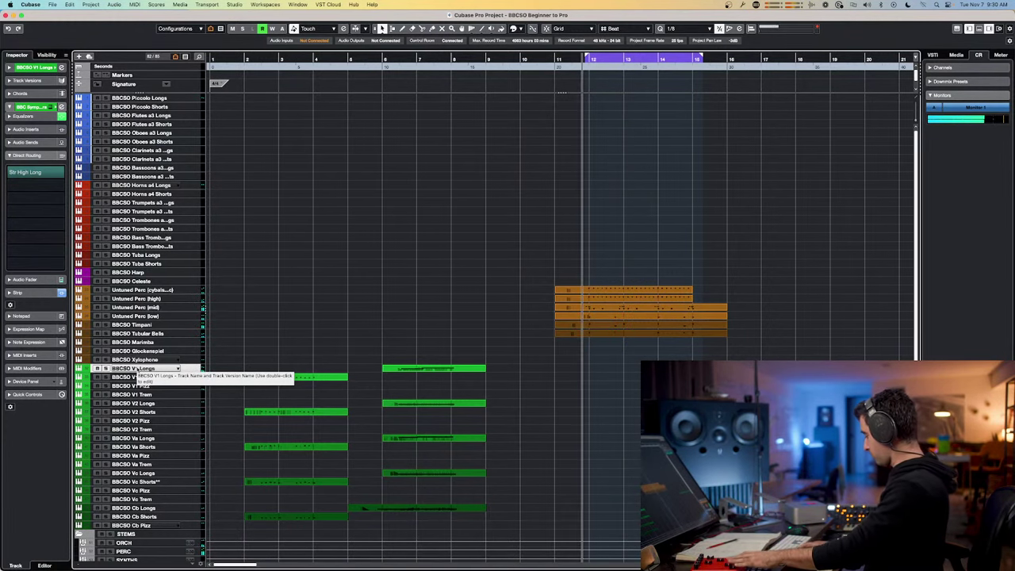
- Select BBCSO V1 Shorts, record a part over the looped percussion section from bar 11, and play it back
{"action": "left_click", "coordinate": [155, 378]}
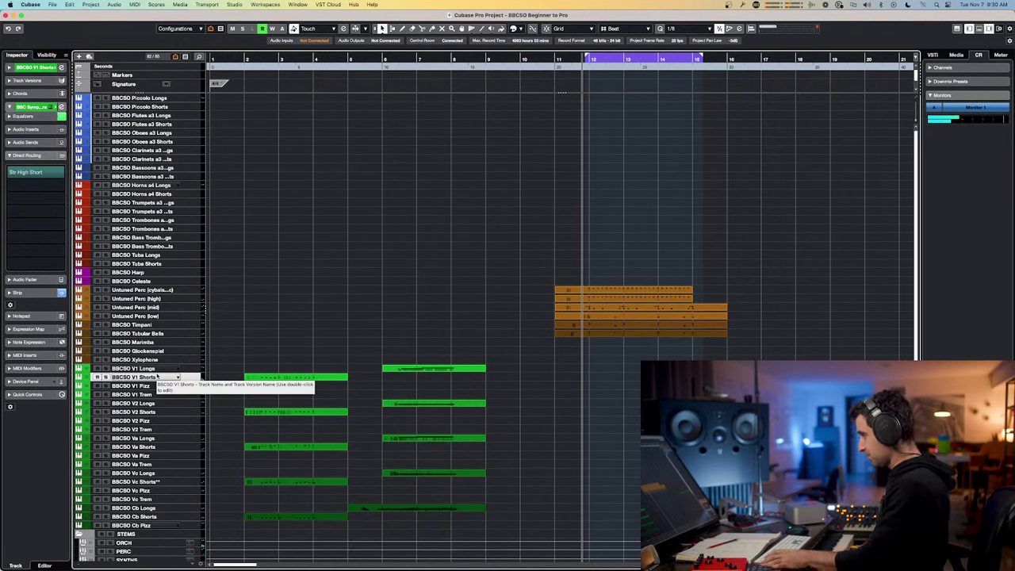
{"action": "key", "text": "space"}
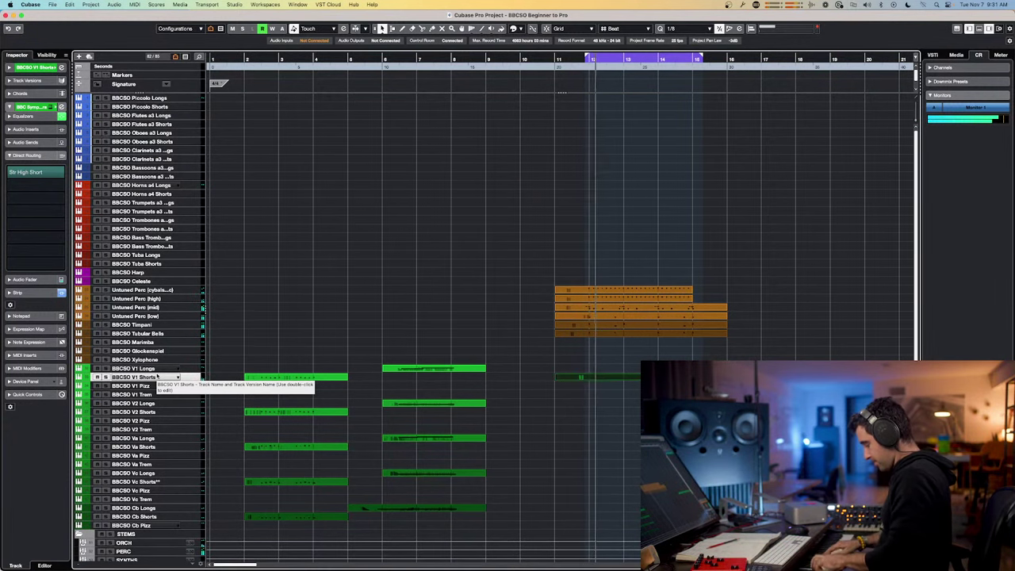
{"action": "key", "text": "space"}
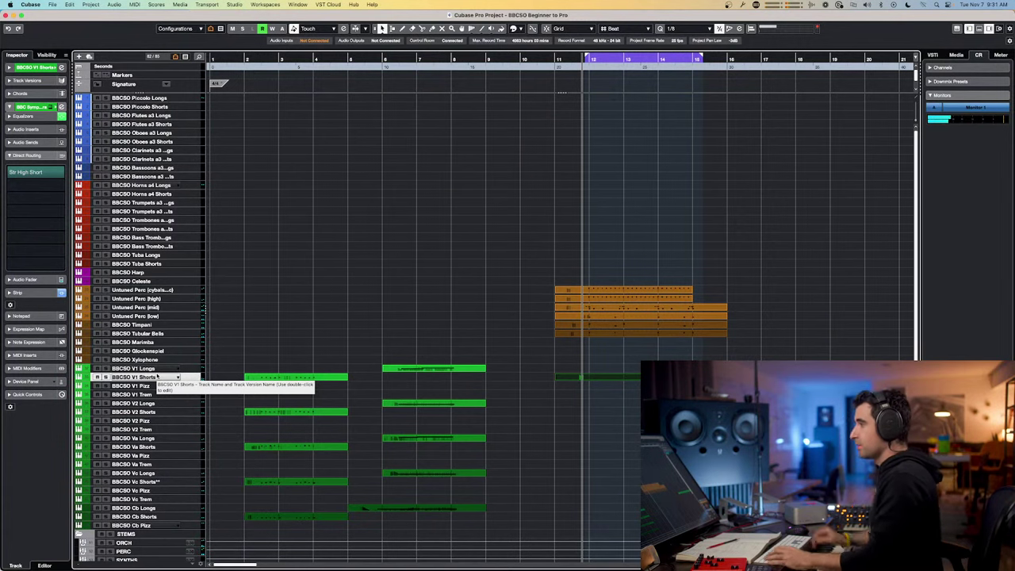
- Select the percussion tracks from the first Untuned Perc track to BBCSO Xylophone and adjust their pre-gain together in the MixConsole
{"action": "left_click", "coordinate": [156, 290]}
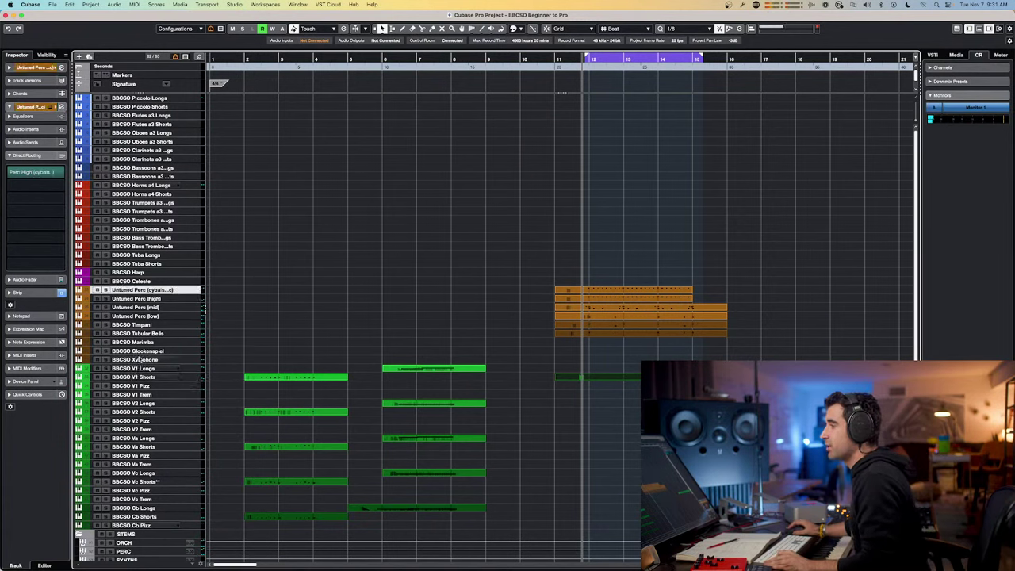
{"action": "left_click", "coordinate": [138, 351], "text": "shift"}
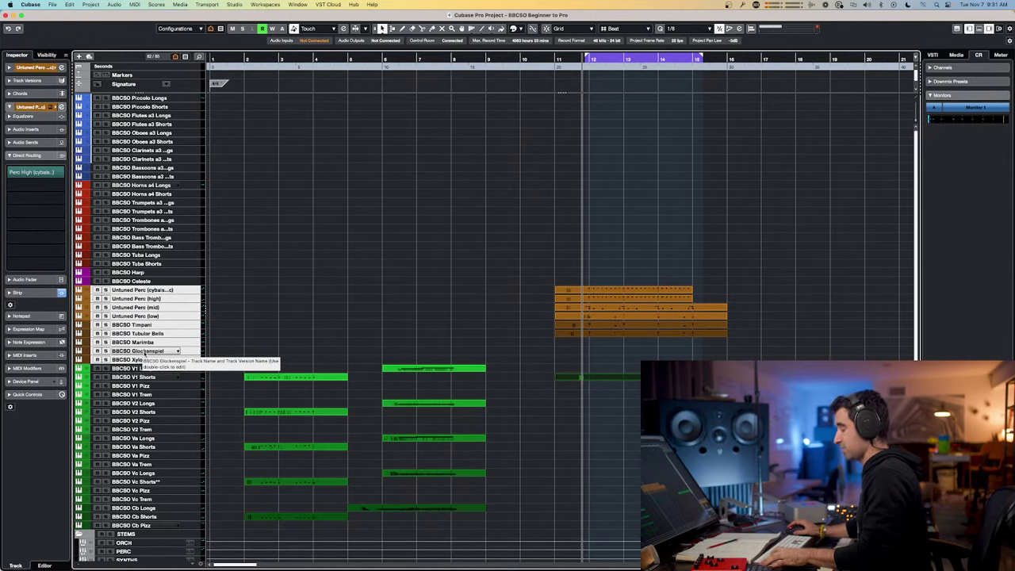
{"action": "key", "text": "F3"}
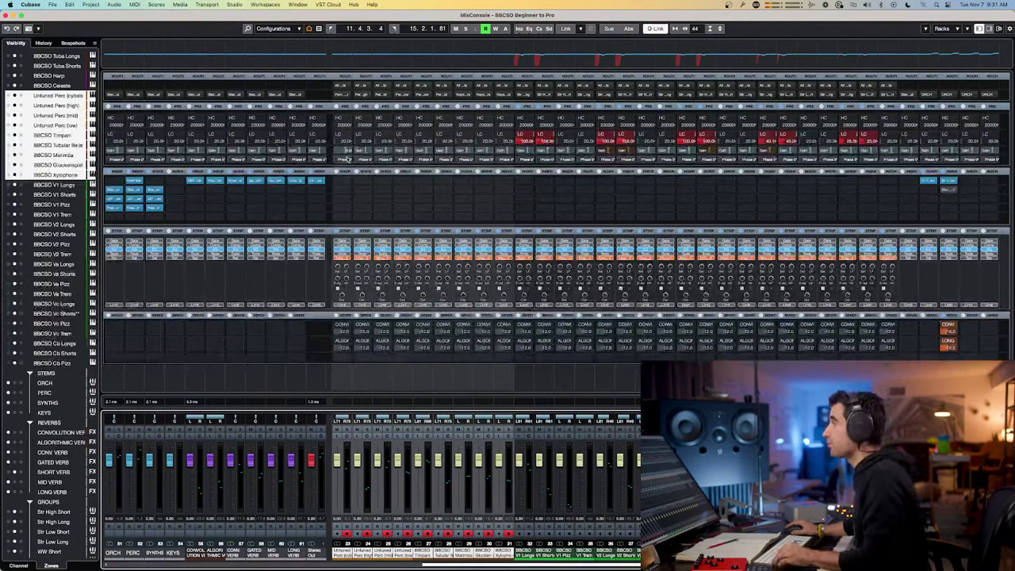
{"action": "left_click_drag", "start_coordinate": [347, 158], "coordinate": [340, 151]}
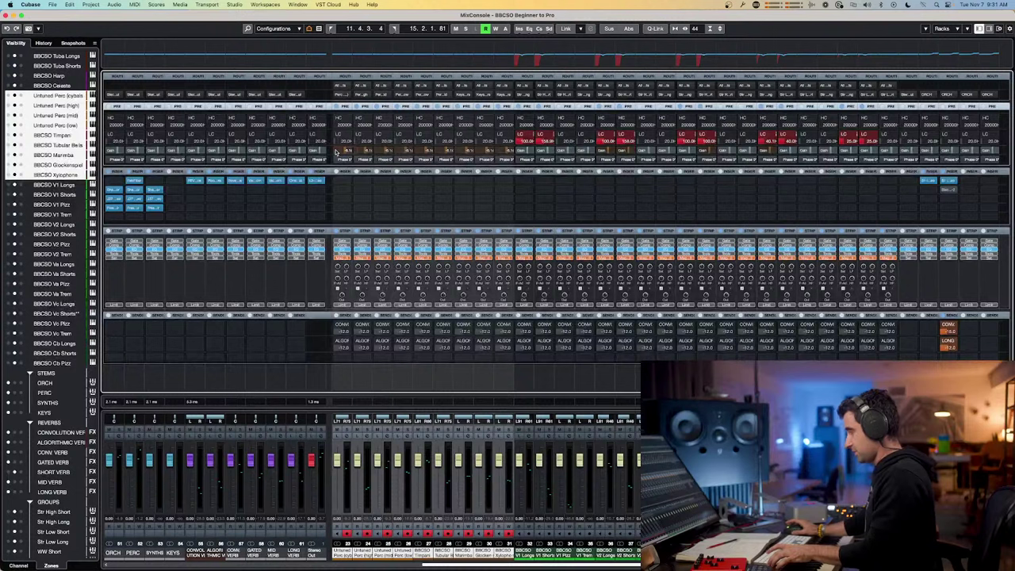
- Fine-tune the linked pre-gain of all percussion channels in two passes, checking the balance against BBCSO V1 Shorts
{"action": "left_click", "coordinate": [545, 547]}
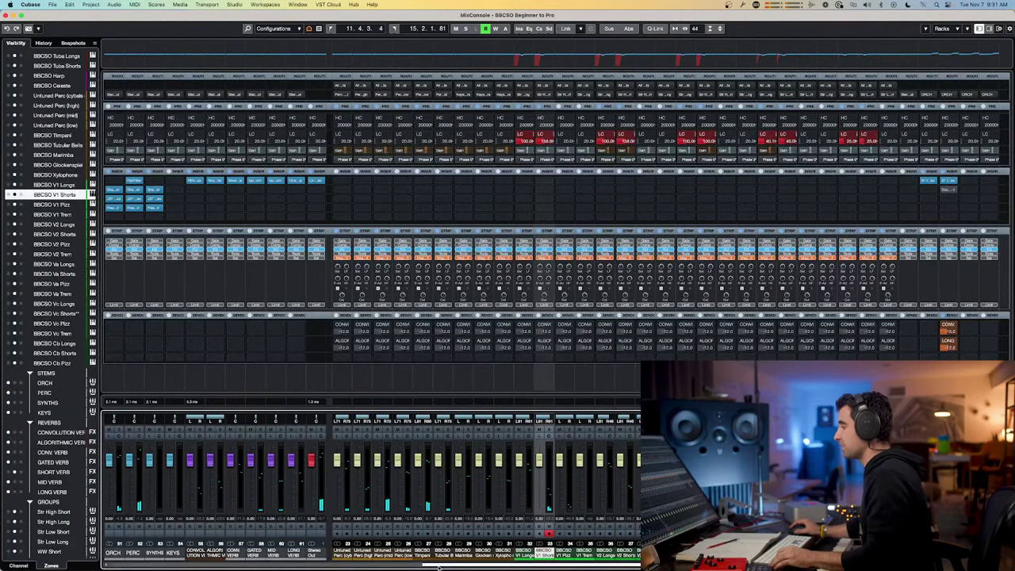
{"action": "left_click", "coordinate": [339, 552]}
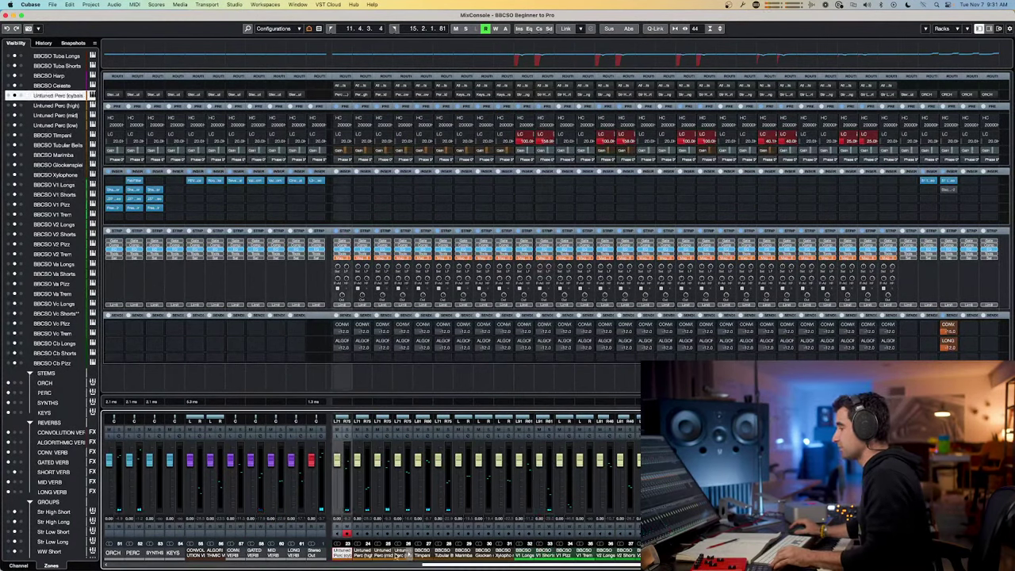
{"action": "left_click", "coordinate": [500, 552], "text": "shift"}
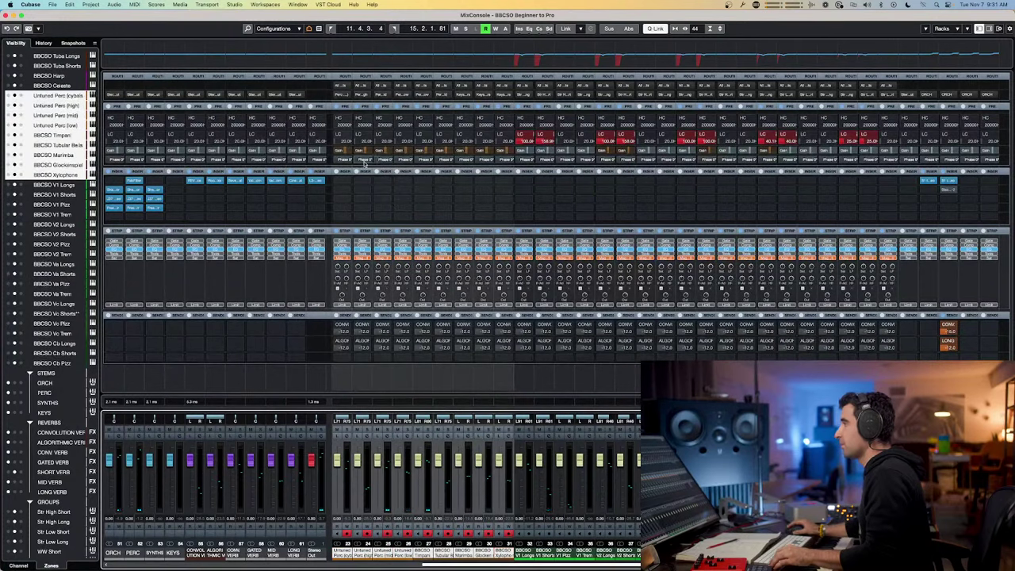
{"action": "left_click_drag", "start_coordinate": [347, 152], "coordinate": [339, 151]}
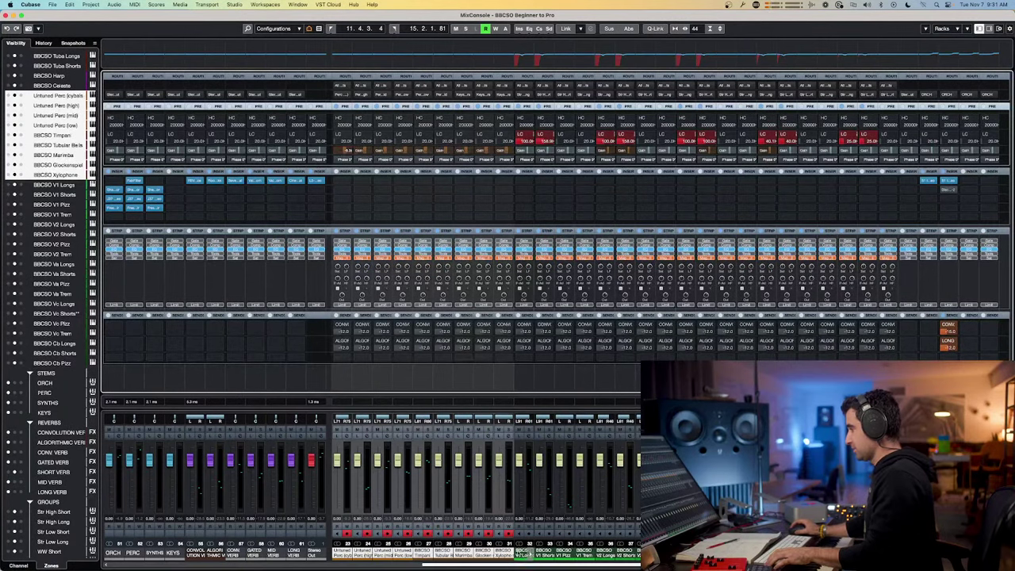
{"action": "left_click", "coordinate": [541, 552]}
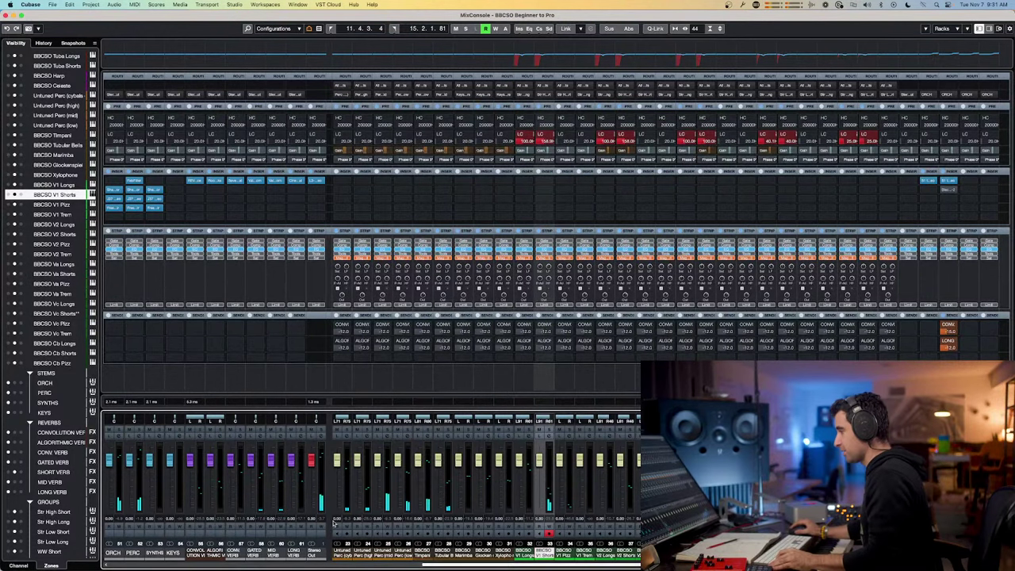
{"action": "left_click", "coordinate": [342, 553]}
{"action": "left_click", "coordinate": [503, 554], "text": "shift"}
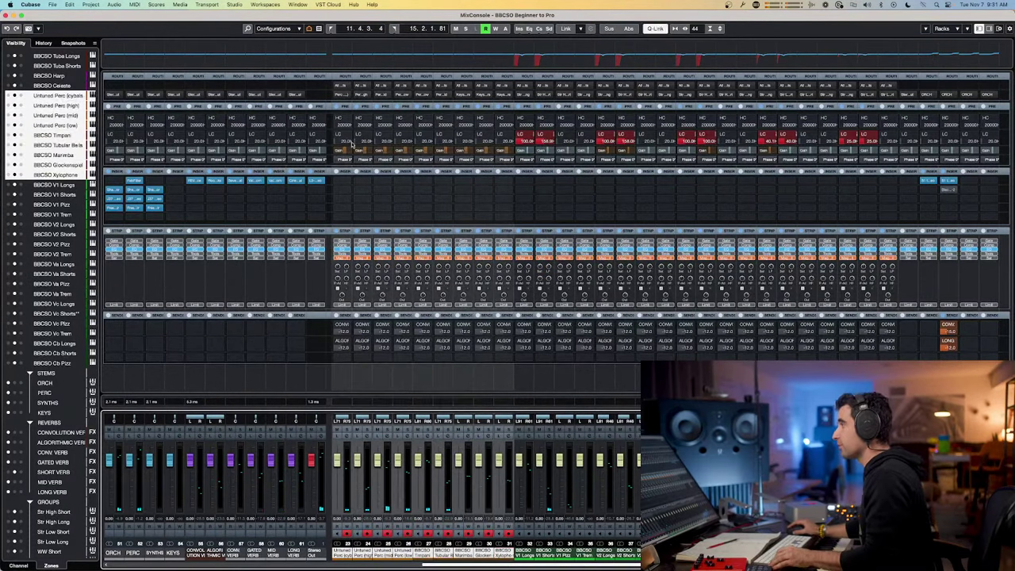
{"action": "left_click_drag", "start_coordinate": [347, 150], "coordinate": [346, 148]}
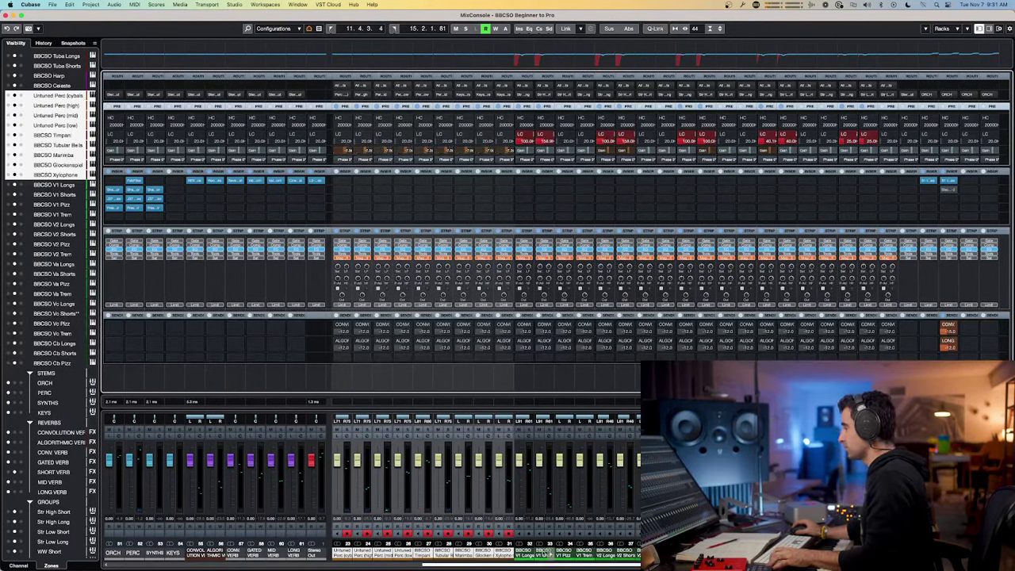
- Check BBCSO V1 Shorts again, reselect all percussion channels, and raise their pre-gain together
{"action": "left_click", "coordinate": [542, 553]}
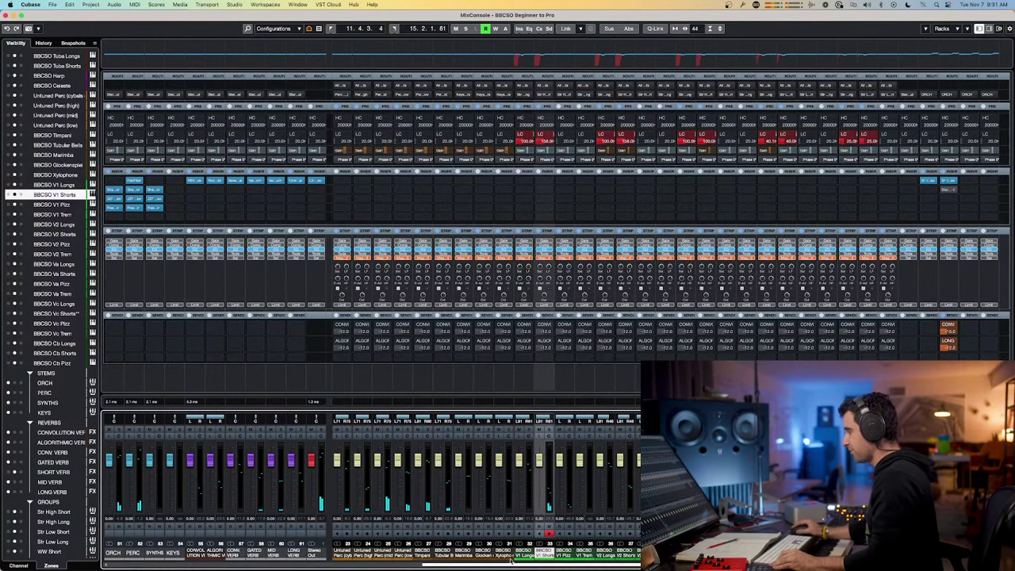
{"action": "left_click", "coordinate": [501, 552]}
{"action": "left_click", "coordinate": [346, 550], "text": "shift"}
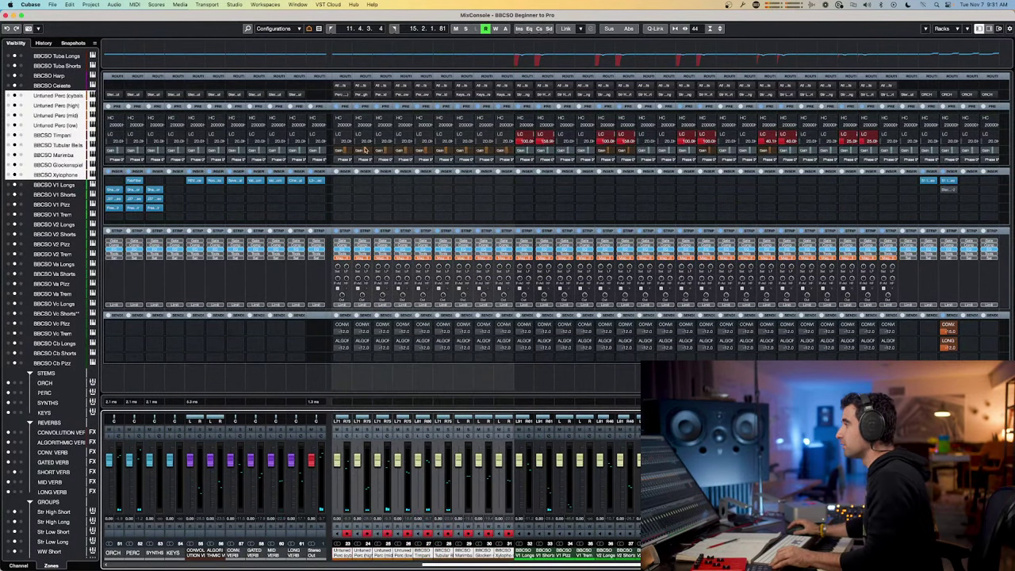
{"action": "left_click_drag", "start_coordinate": [349, 149], "coordinate": [347, 139]}
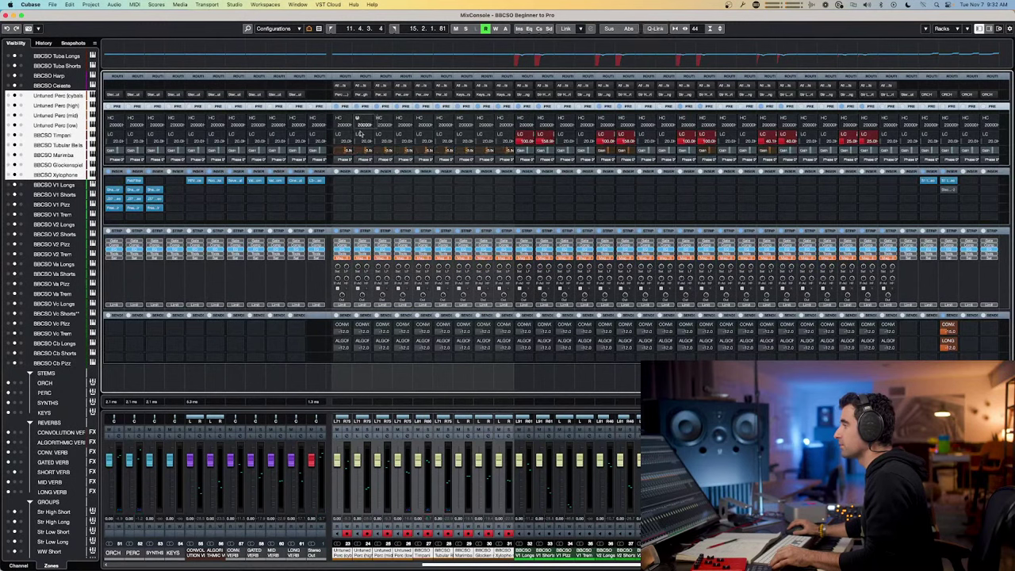
- Select BBCSO V1 Shorts in the Project window, turn off cycle playback, open its new part in the Key Editor and play it
{"action": "left_click", "coordinate": [544, 554]}
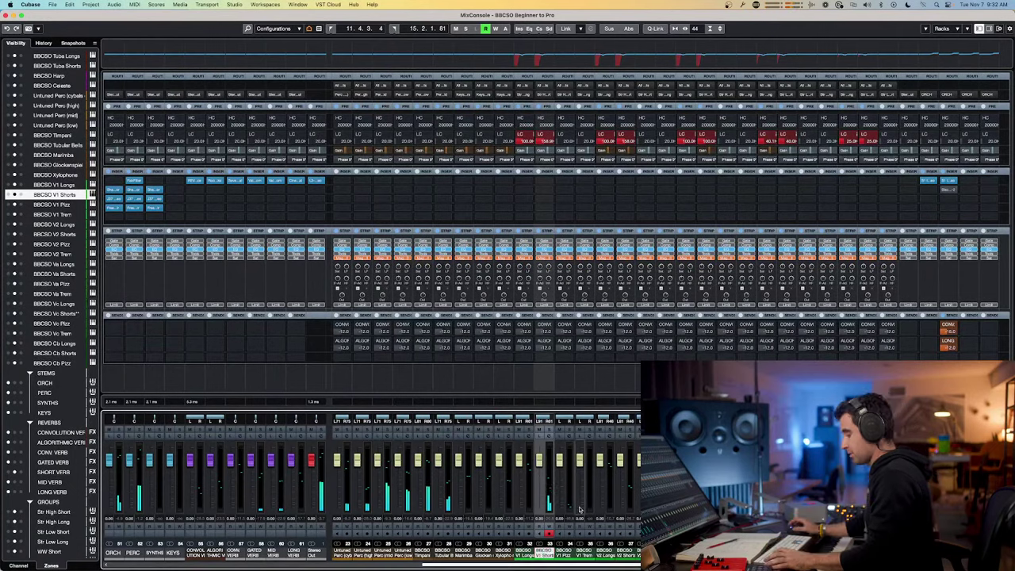
{"action": "key", "text": "F3"}
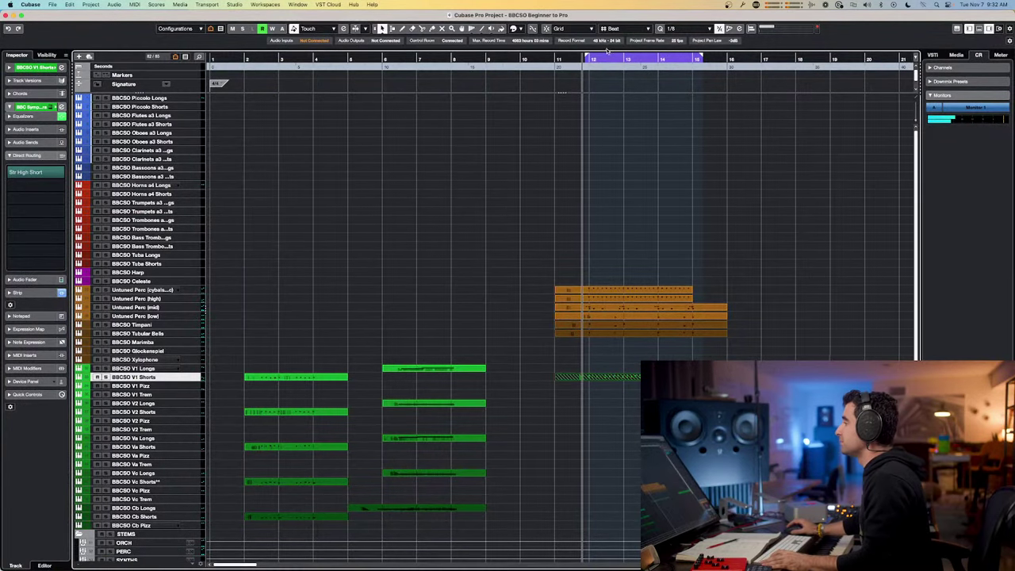
{"action": "left_click", "coordinate": [615, 58]}
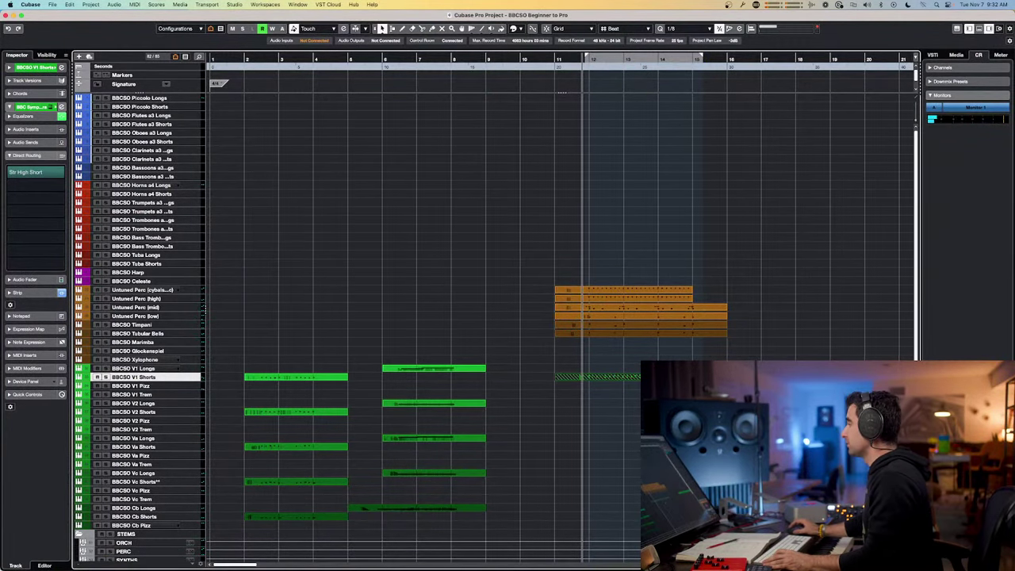
{"action": "double_click", "coordinate": [596, 377]}
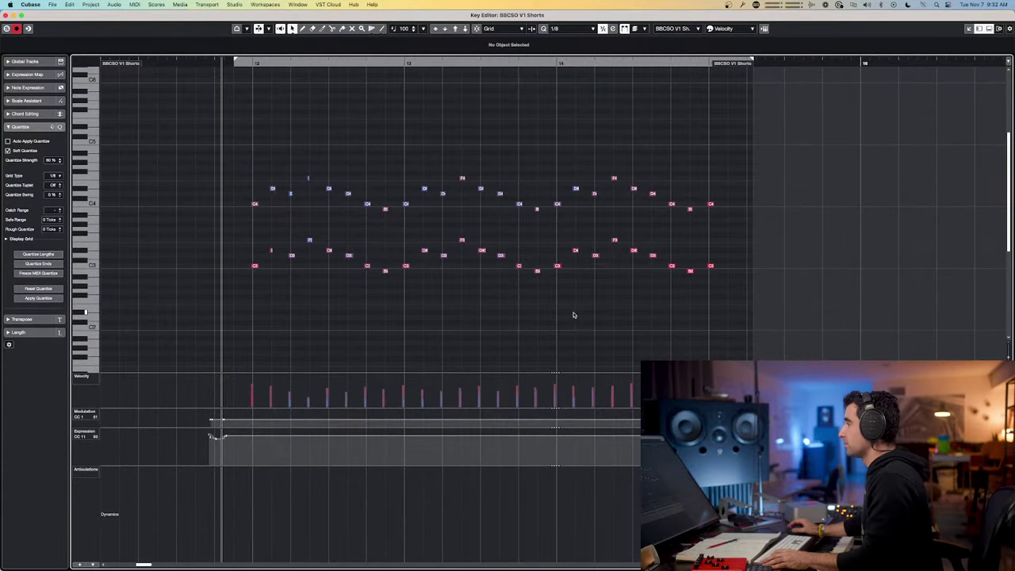
{"action": "key", "text": "space"}
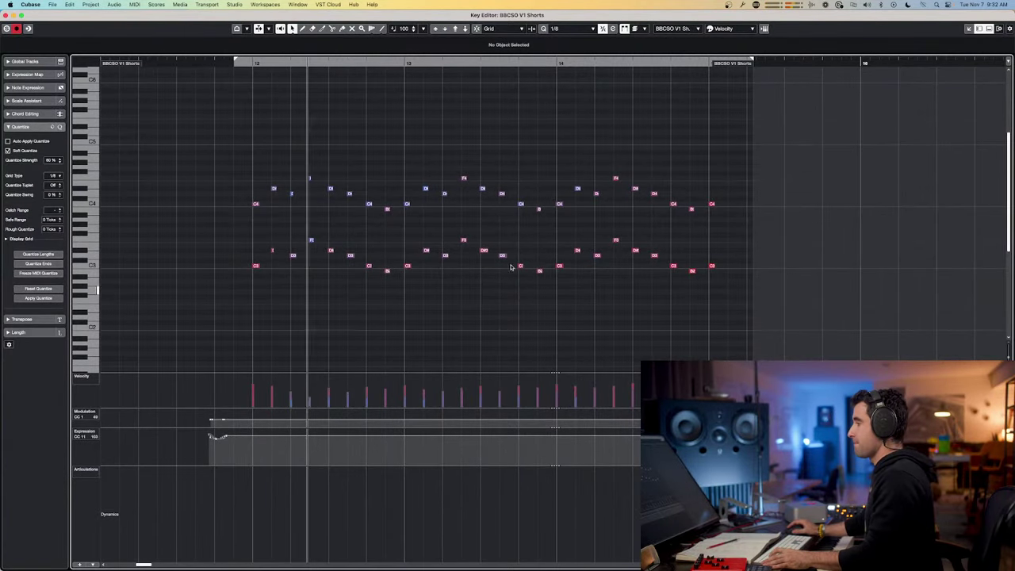
- Select all notes of the BBCSO V1 Shorts part, lower their velocities together, stop playback and leave the Key Editor
{"action": "left_click_drag", "start_coordinate": [754, 154], "coordinate": [250, 273]}
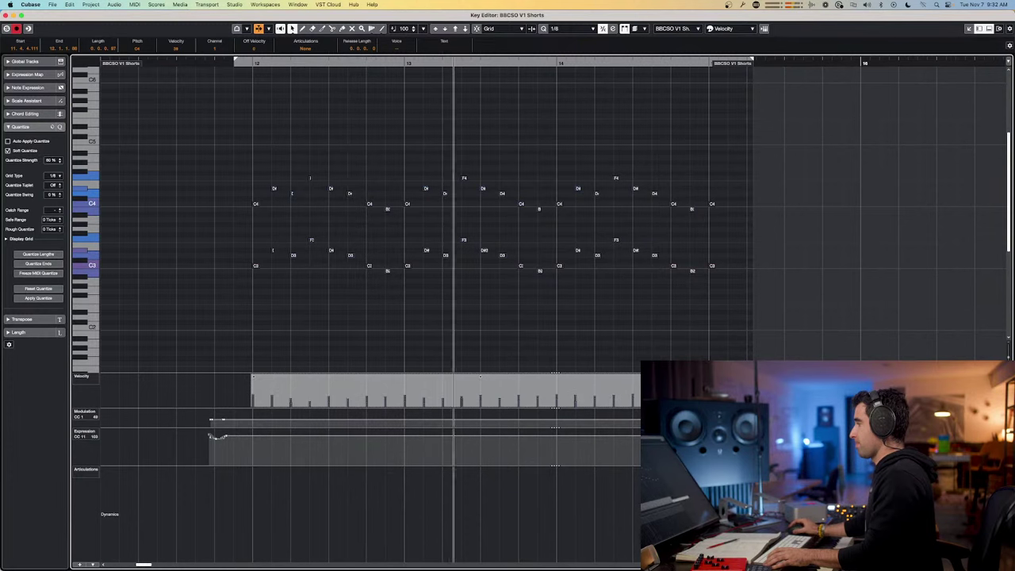
{"action": "key", "text": "space"}
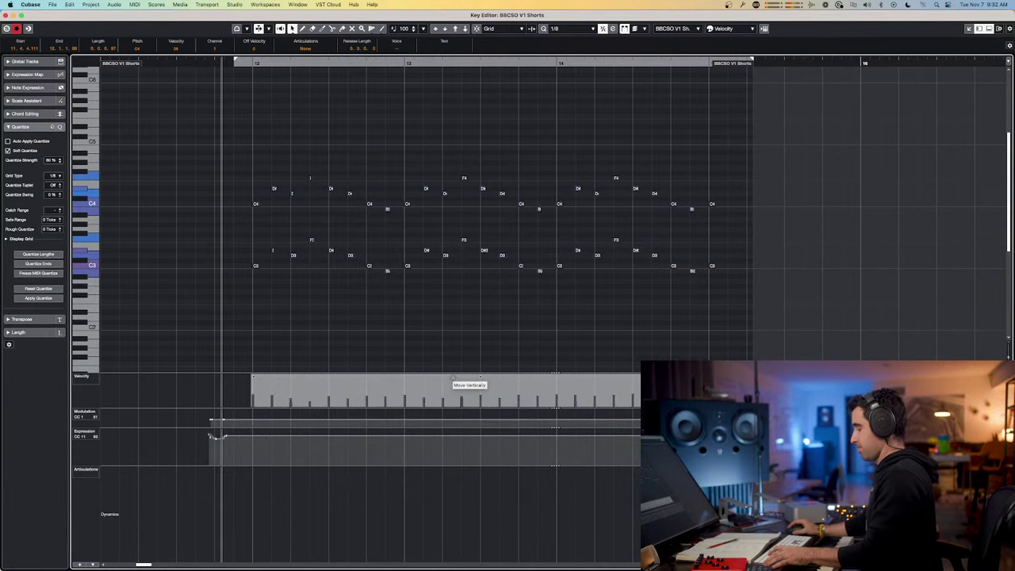
{"action": "key", "text": "Return"}
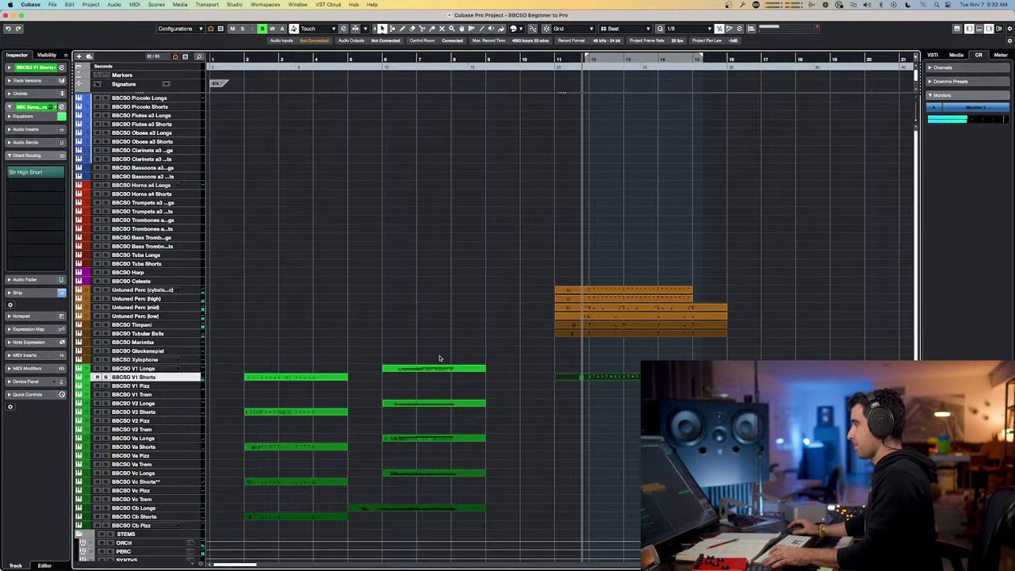
- Record short string parts over the percussion on BBCSO V2 Shorts, BBCSO Vc Shorts and BBCSO Cb Shorts
{"action": "left_click", "coordinate": [161, 412]}
{"action": "key", "text": "space"}
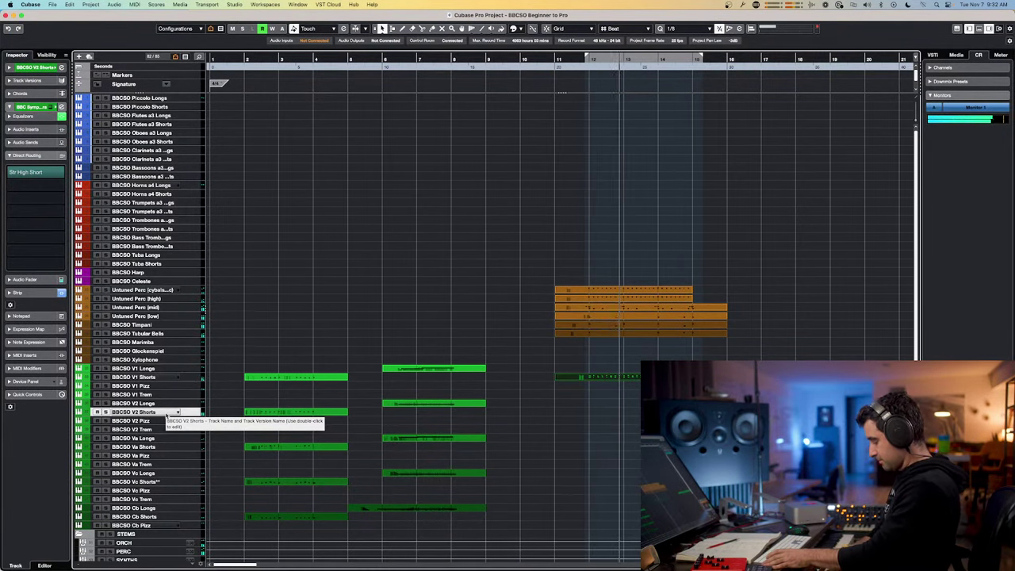
{"action": "key", "text": "space"}
{"action": "key", "text": "space"}
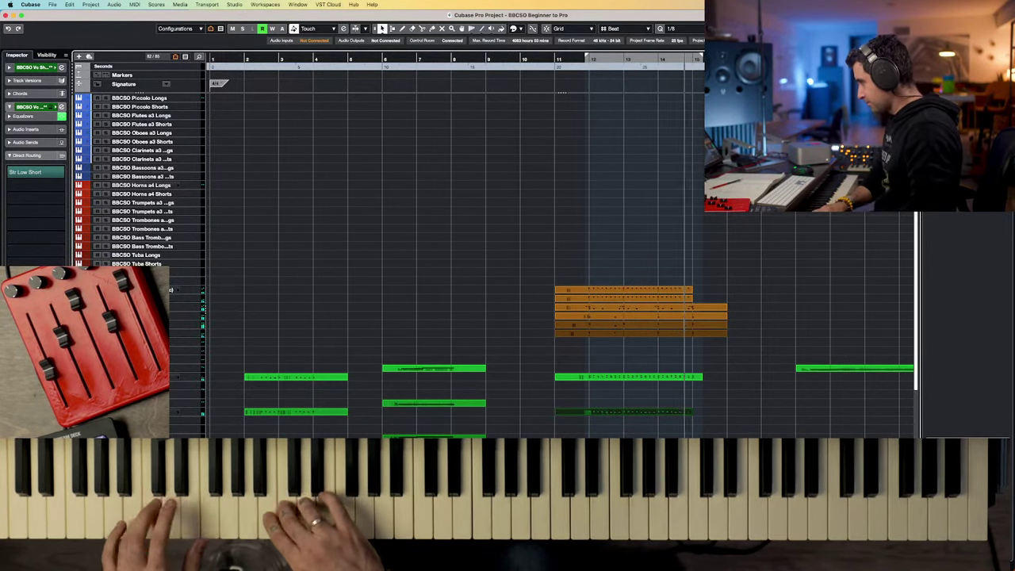
{"action": "key", "text": "space"}
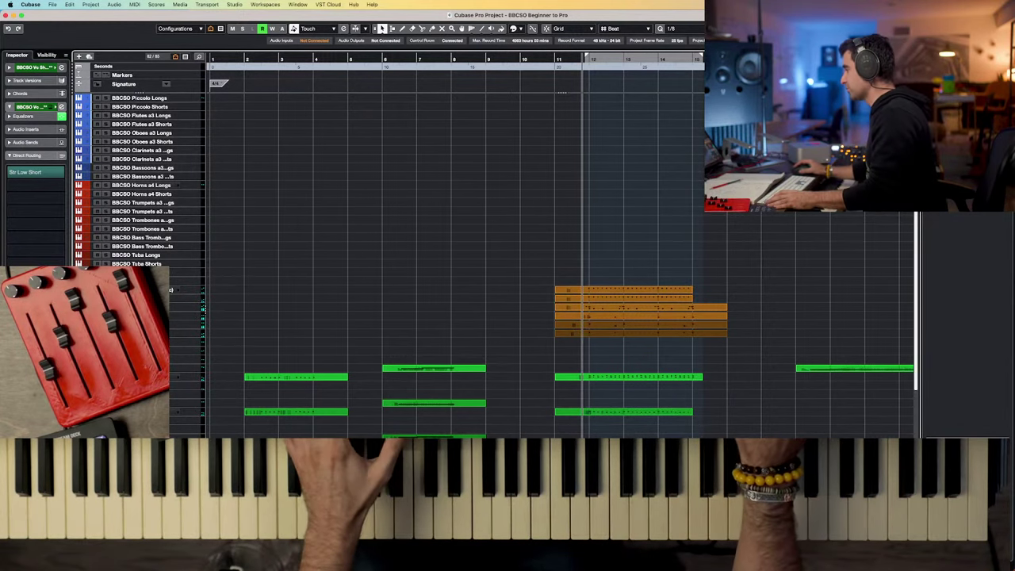
{"action": "key", "text": "Down"}
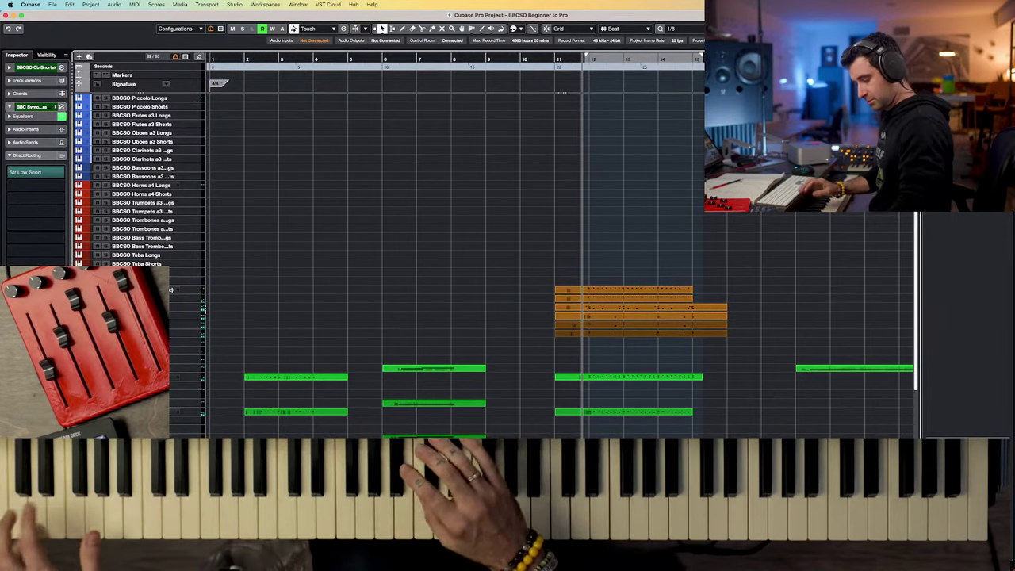
{"action": "key", "text": "space"}
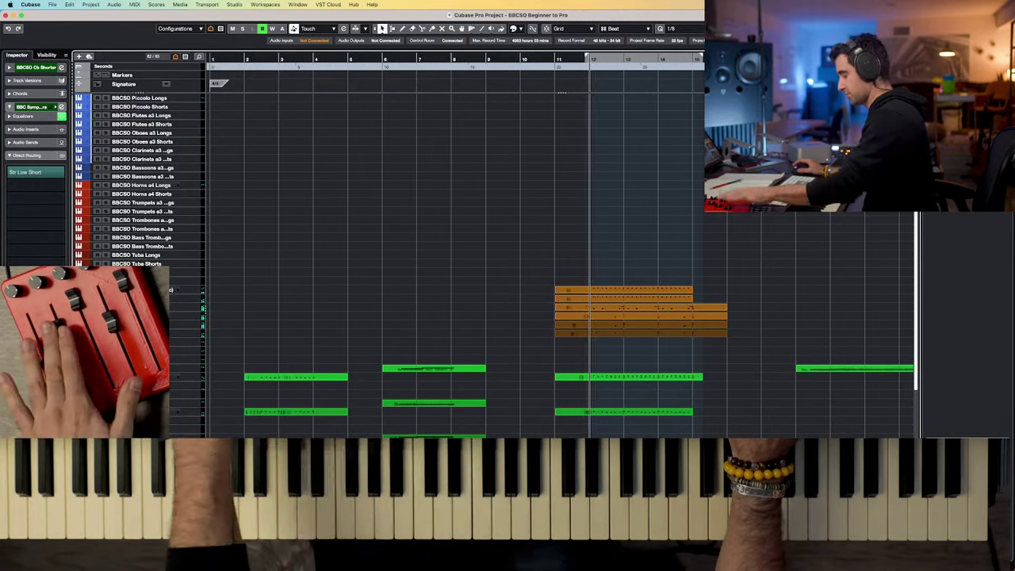
{"action": "key", "text": "space"}
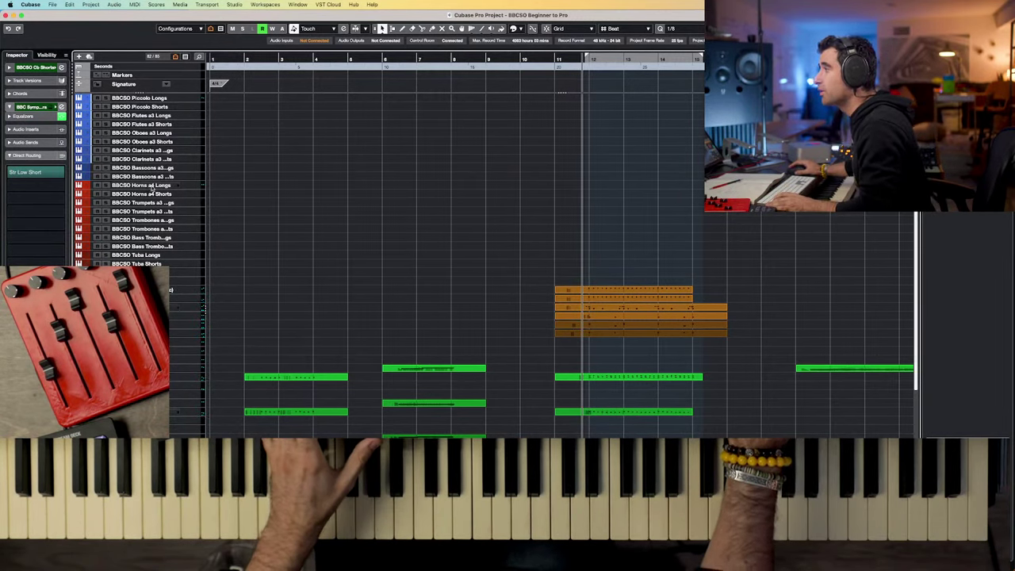
- Record a part on BBCSO Horns a4 Longs, try the trombone tracks, and record a part on BBCSO Trombones a3 Shorts
{"action": "left_click", "coordinate": [164, 185]}
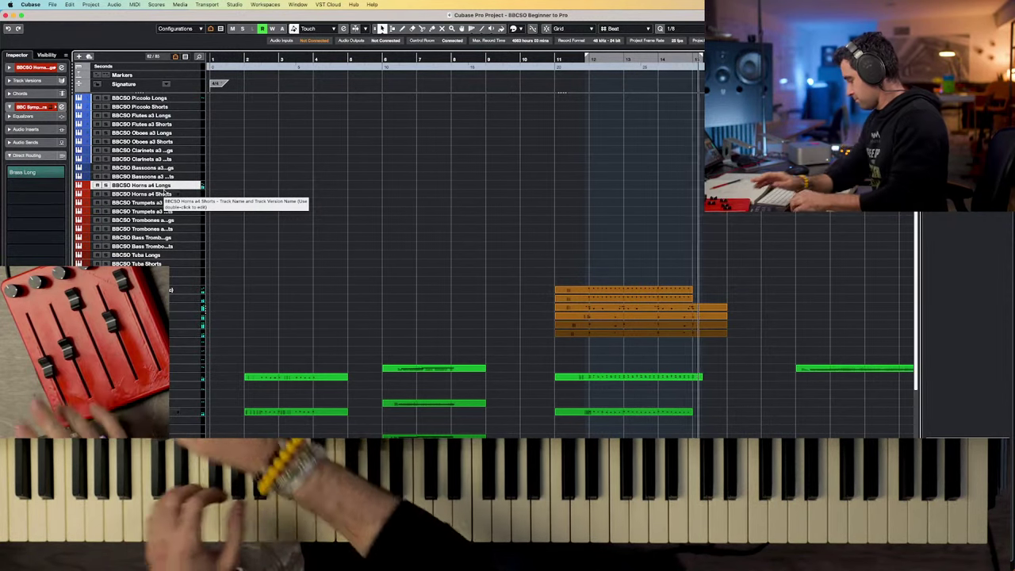
{"action": "key", "text": "KP_Multiply"}
{"action": "left_click", "coordinate": [161, 229]}
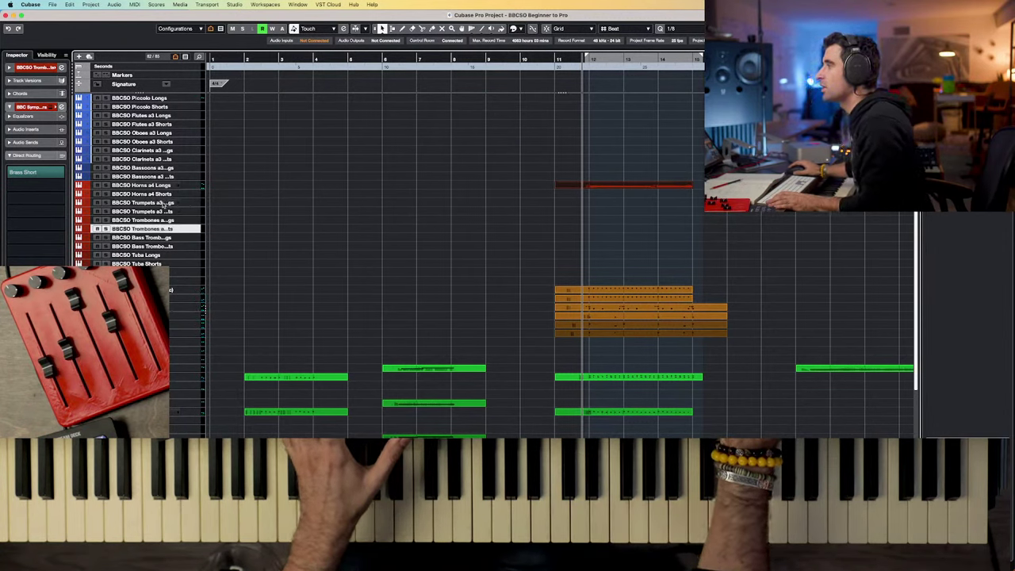
{"action": "left_click", "coordinate": [162, 210]}
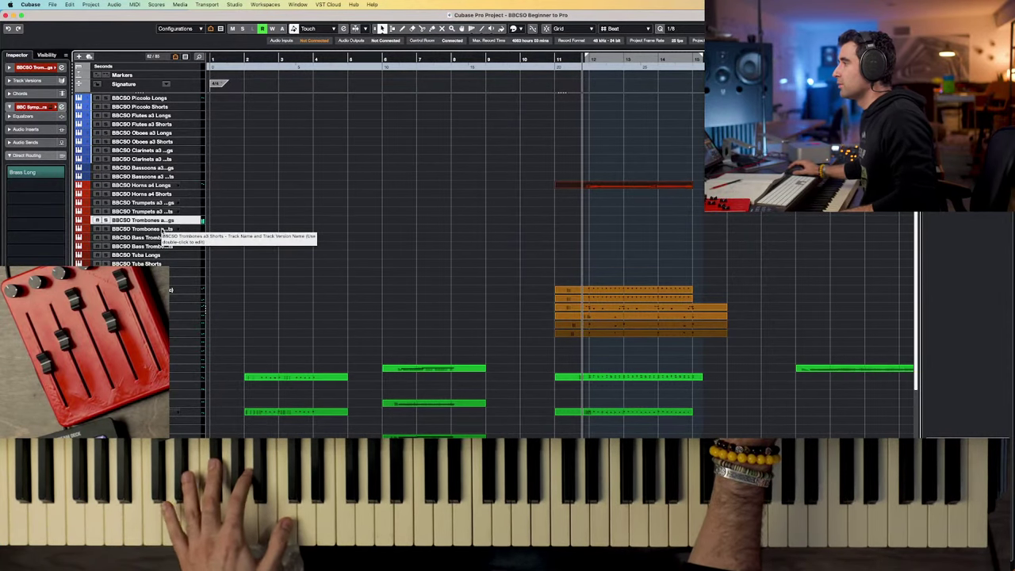
{"action": "left_click", "coordinate": [163, 229]}
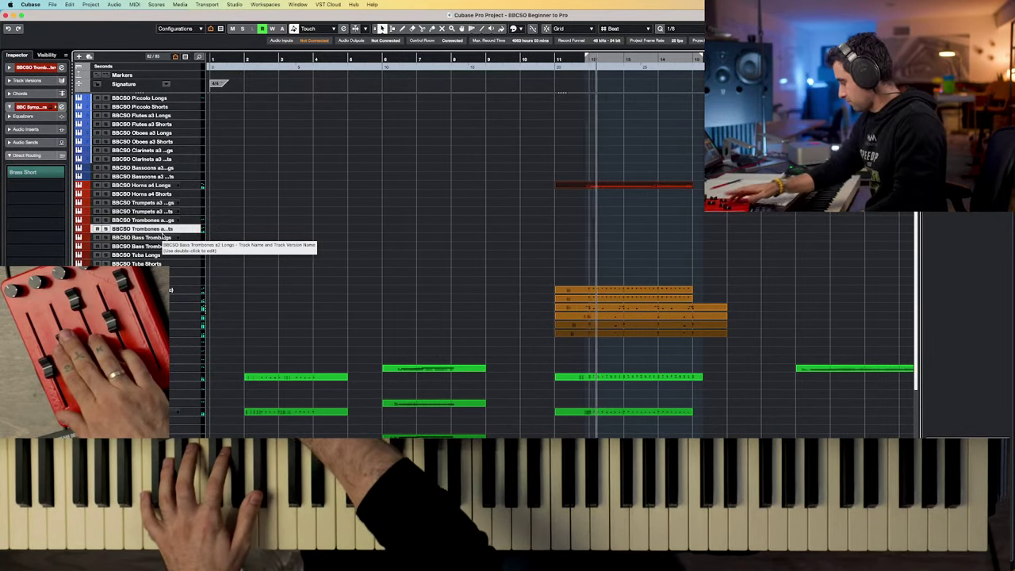
{"action": "key", "text": "shift+KP_Multiply"}
{"action": "key", "text": "shift+KP_Multiply"}
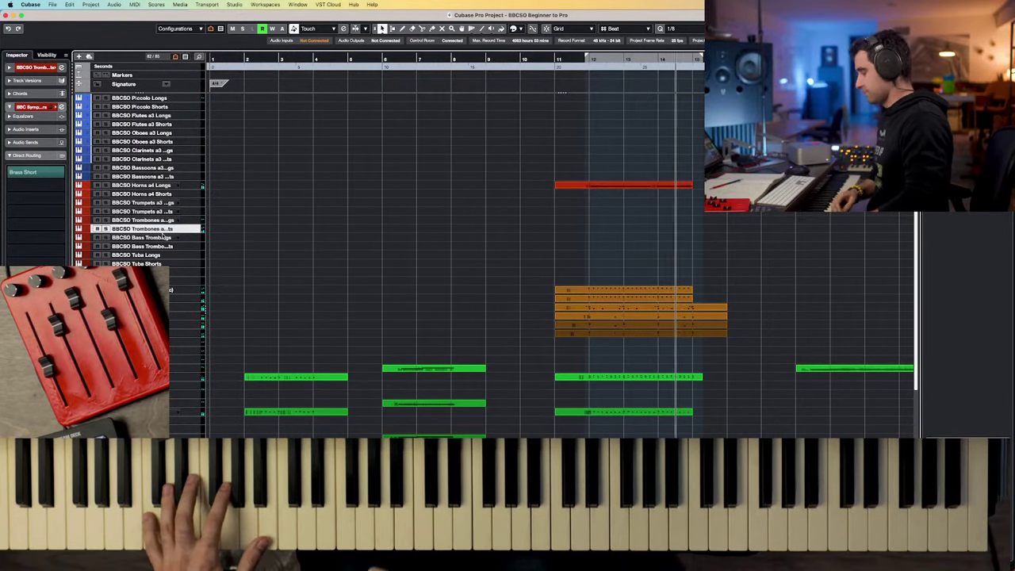
{"action": "key", "text": "space"}
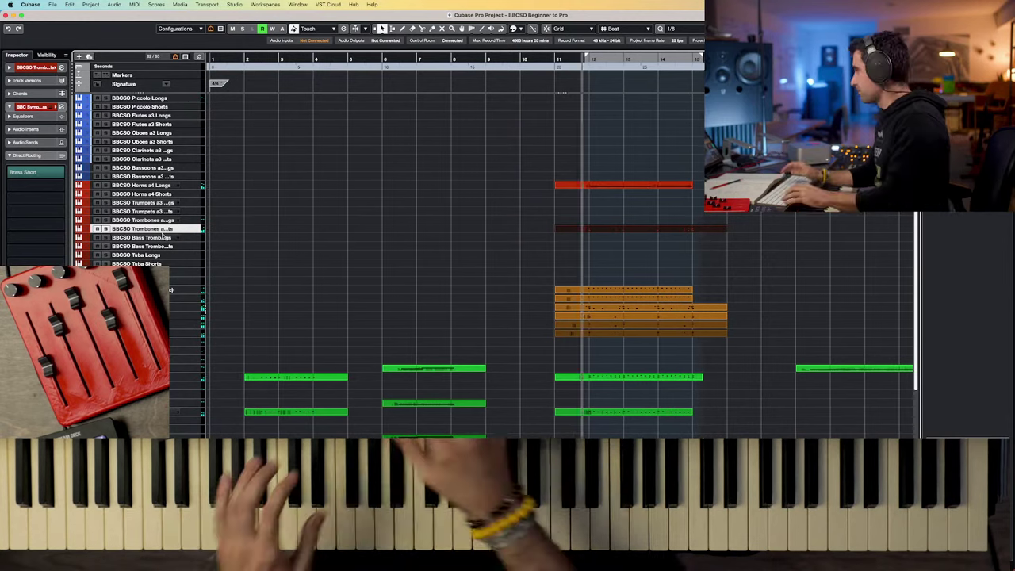
- Play the arrangement, select BBCSO Harp and record its part in two consecutive passes
{"action": "key", "text": "space"}
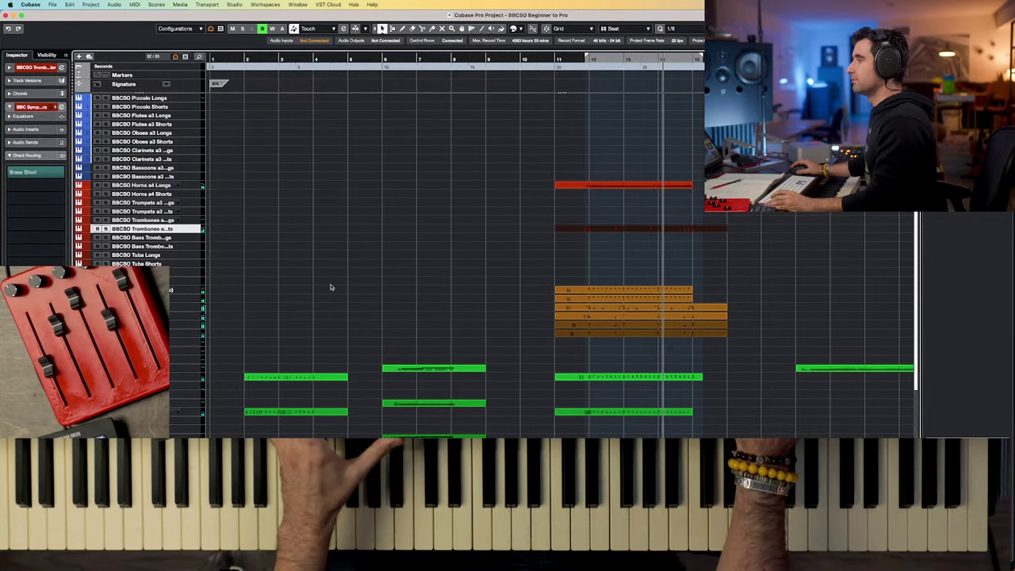
{"action": "left_click", "coordinate": [184, 271]}
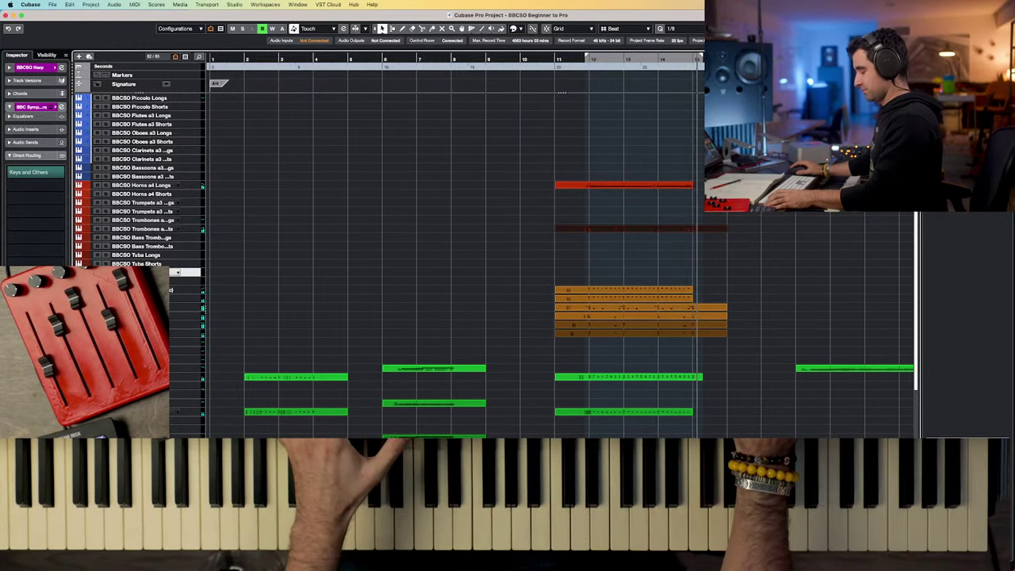
{"action": "key", "text": "space"}
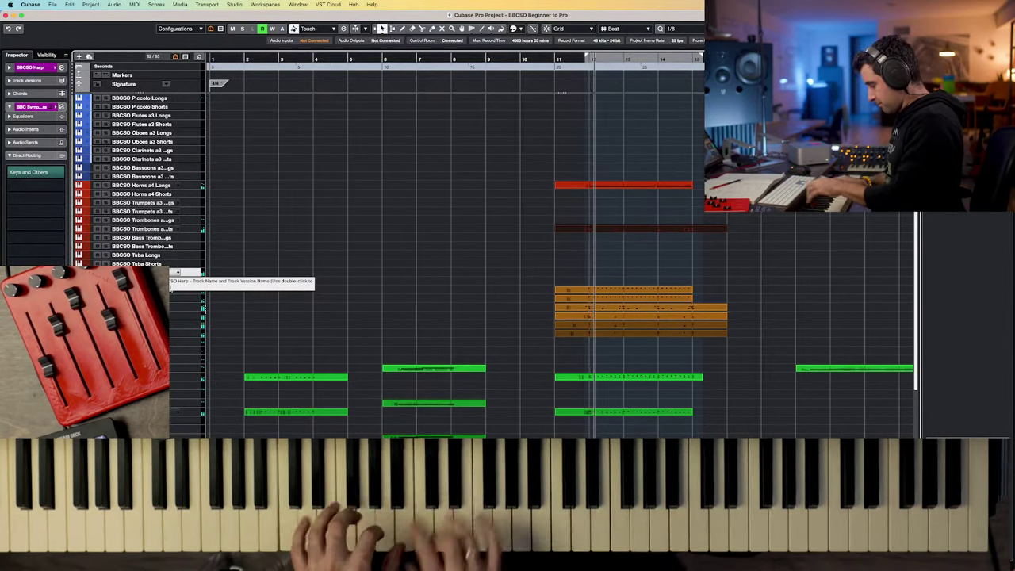
{"action": "key", "text": "space"}
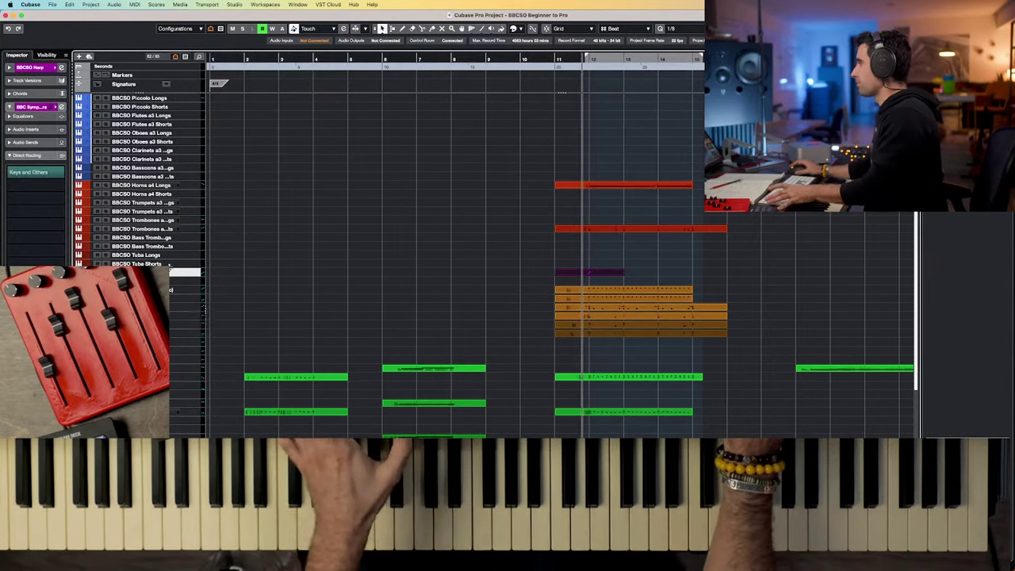
{"action": "key", "text": "space"}
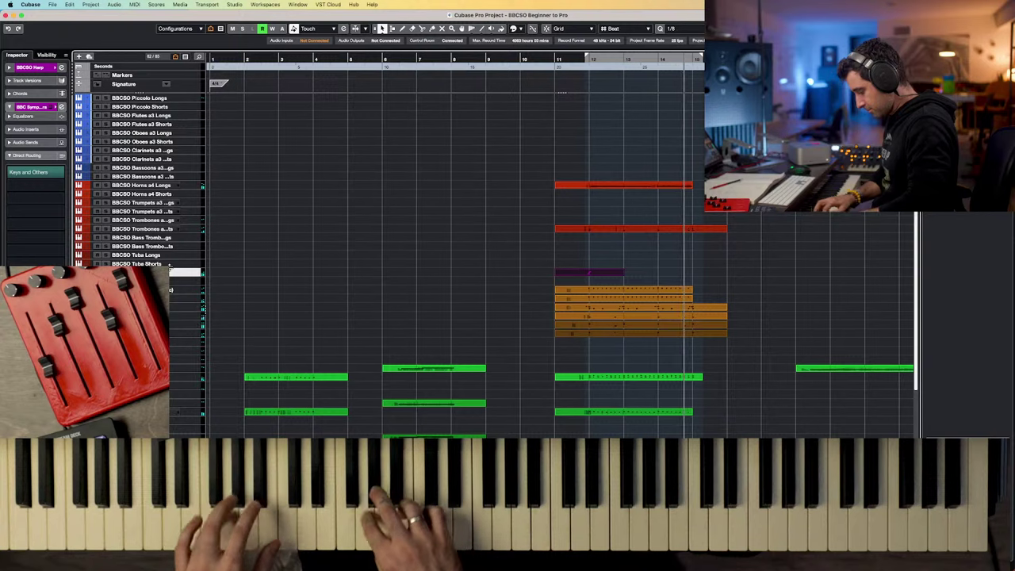
{"action": "key", "text": "space"}
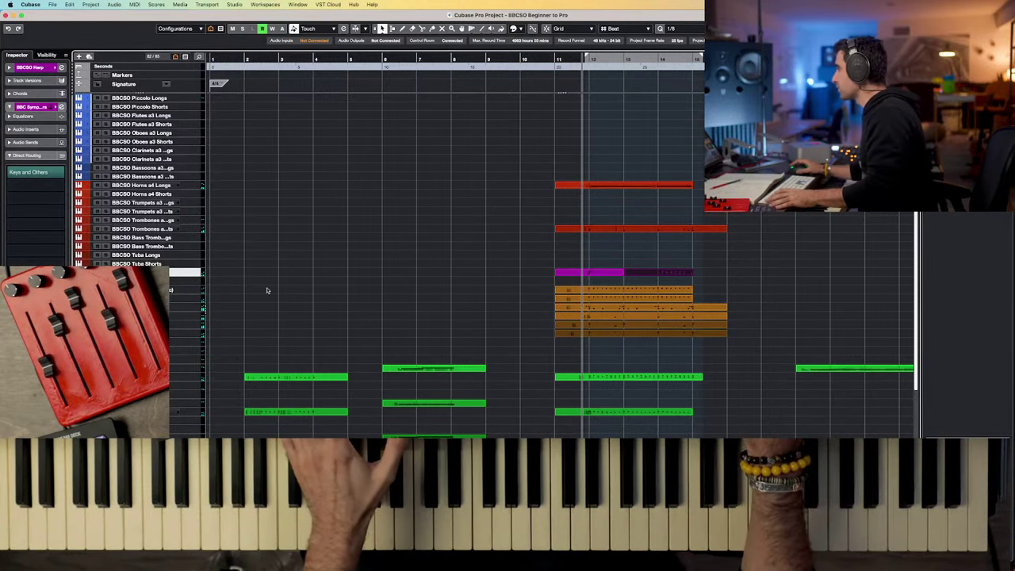
- Play back the harp part, add a BBCSO Celeste part, and extend the celeste part's start back to bar 11
{"action": "key", "text": "space"}
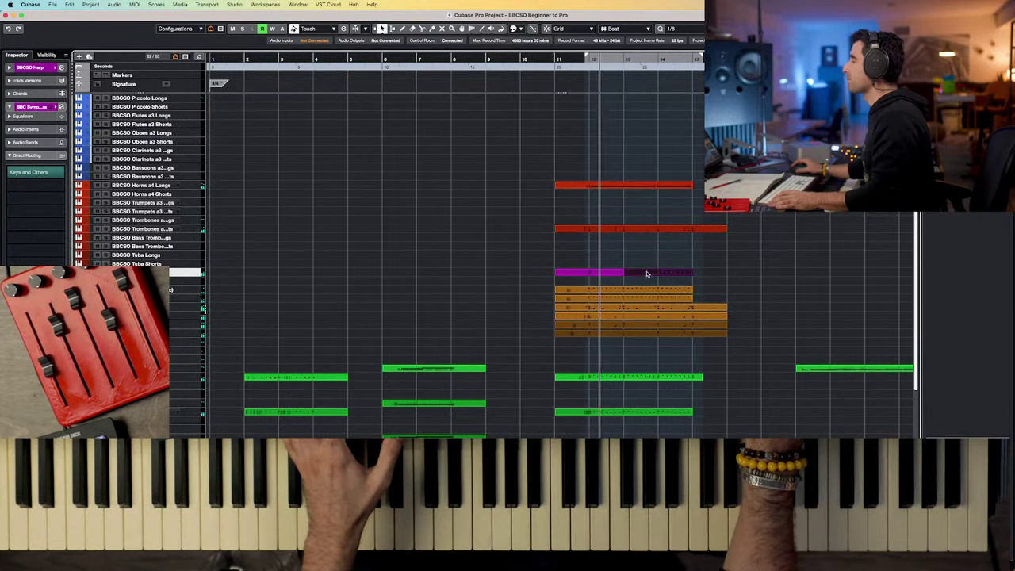
{"action": "key", "text": "space"}
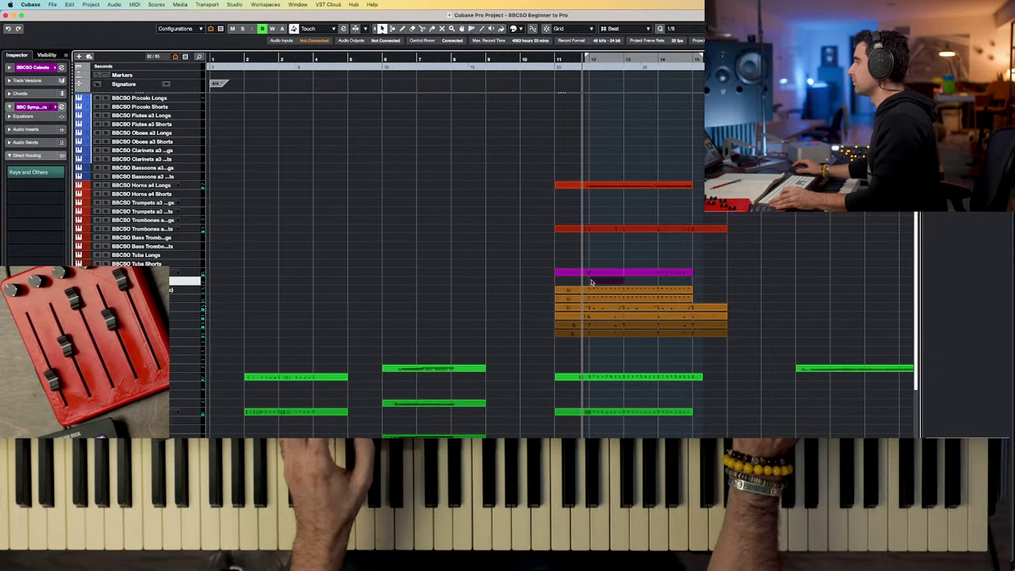
{"action": "left_click_drag", "start_coordinate": [580, 281], "coordinate": [565, 281]}
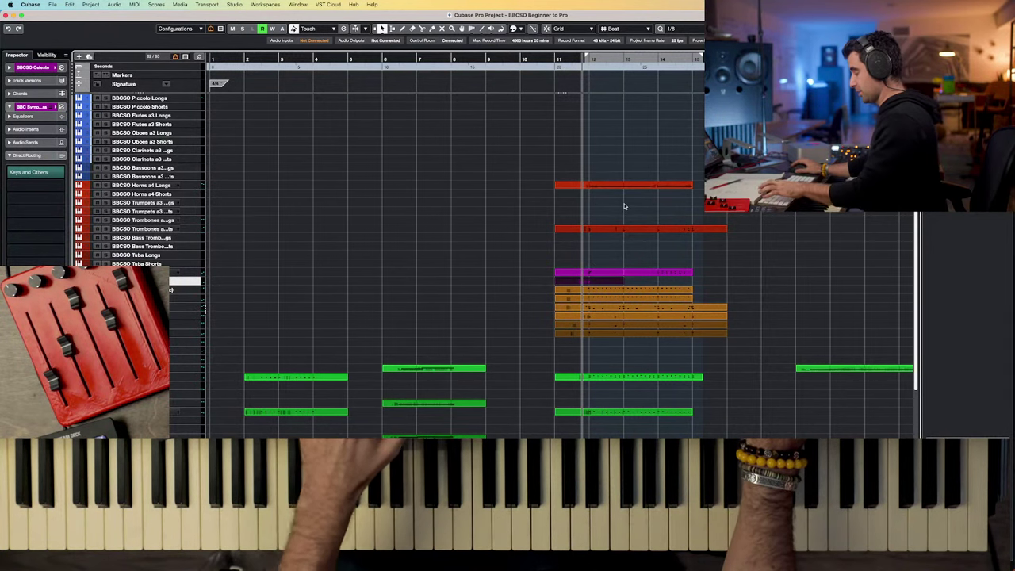
- Open the MixConsole and select the BBCSO Harp and BBCSO Celeste channels together
{"action": "key", "text": "F3"}
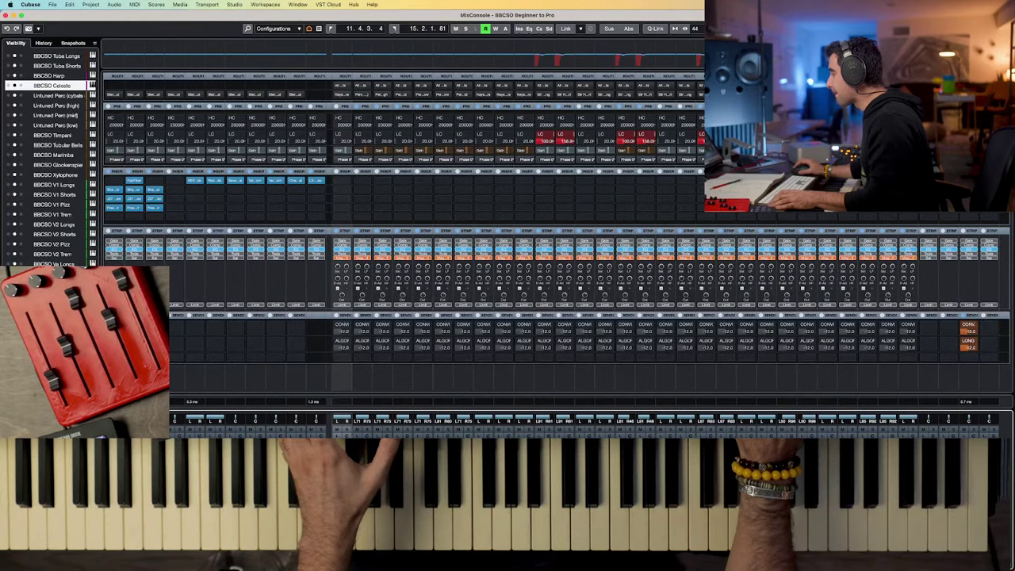
{"action": "scroll", "coordinate": [587, 301], "scroll_direction": "right", "scroll_amount": 3}
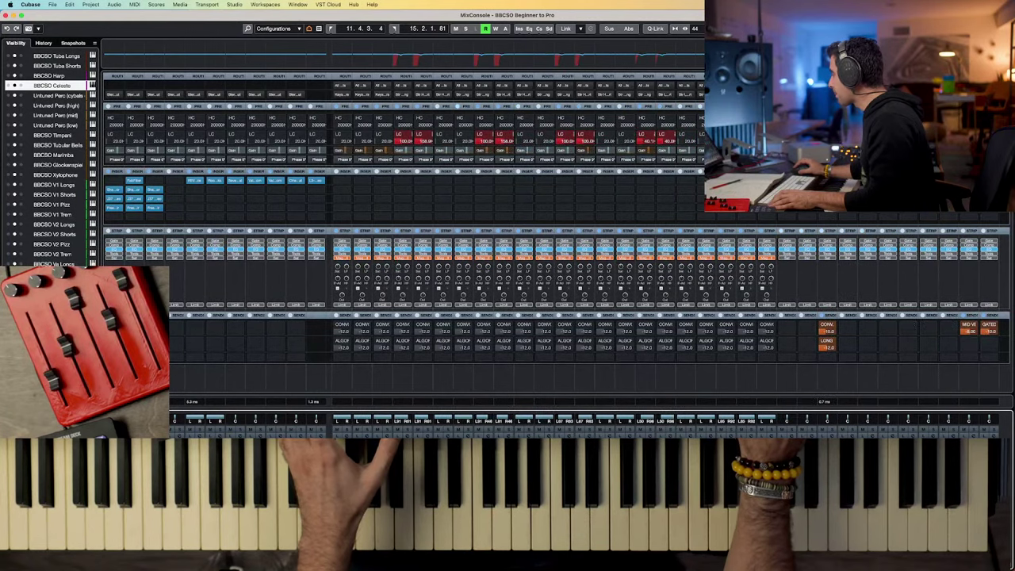
{"action": "scroll", "coordinate": [463, 377], "scroll_direction": "left", "scroll_amount": 3}
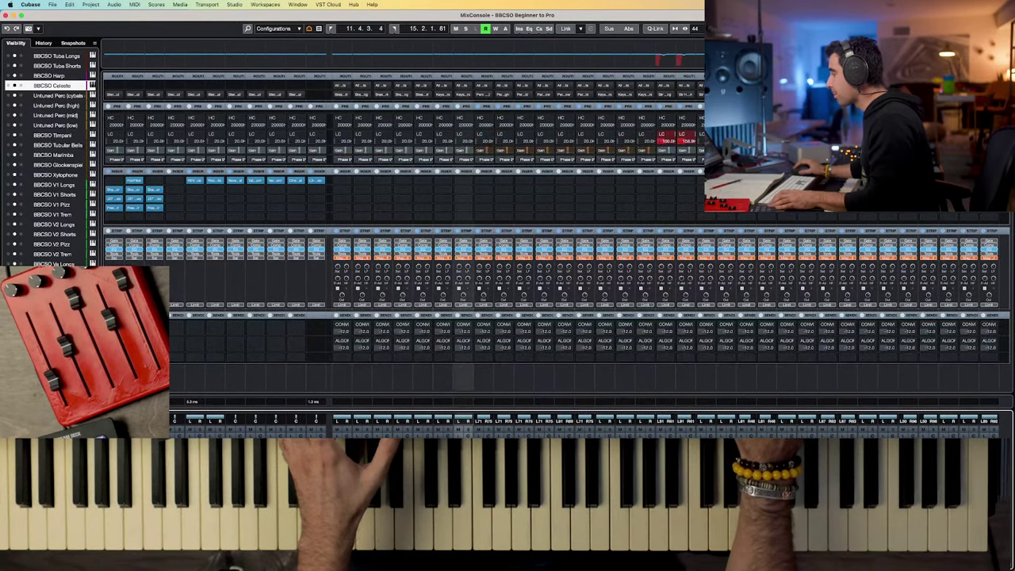
{"action": "scroll", "coordinate": [471, 378], "scroll_direction": "left", "scroll_amount": 1}
{"action": "left_click", "coordinate": [520, 162]}
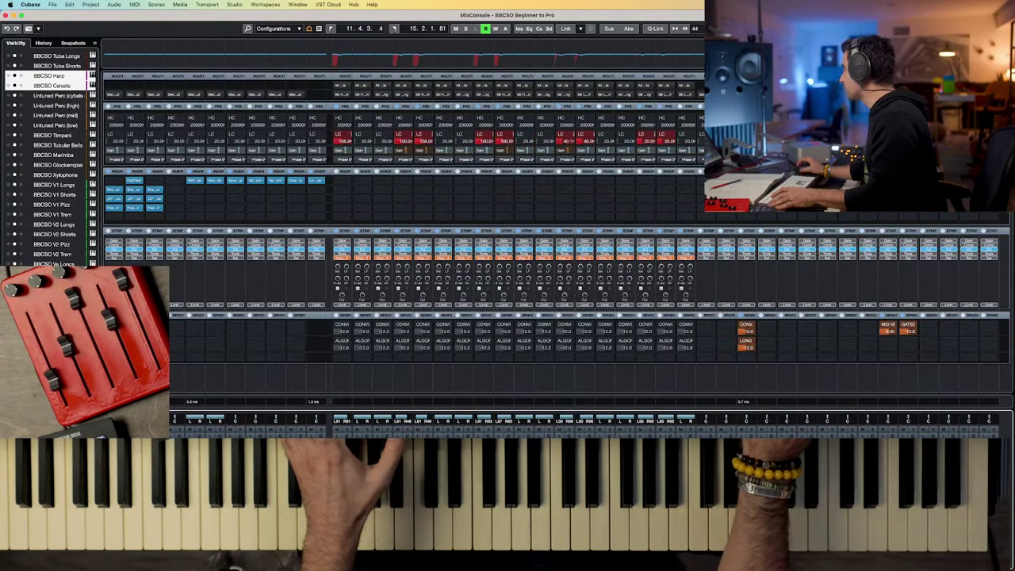
- Choose a routing destination for the Keys and Others group channel in the MixConsole
{"action": "scroll", "coordinate": [51, 158], "scroll_direction": "down", "scroll_amount": 5}
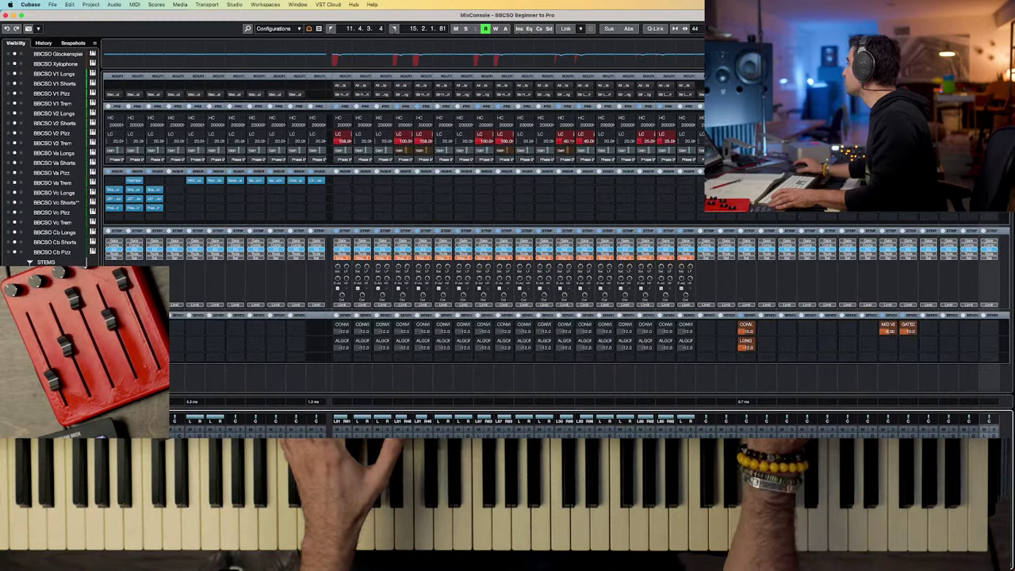
{"action": "left_click", "coordinate": [951, 216]}
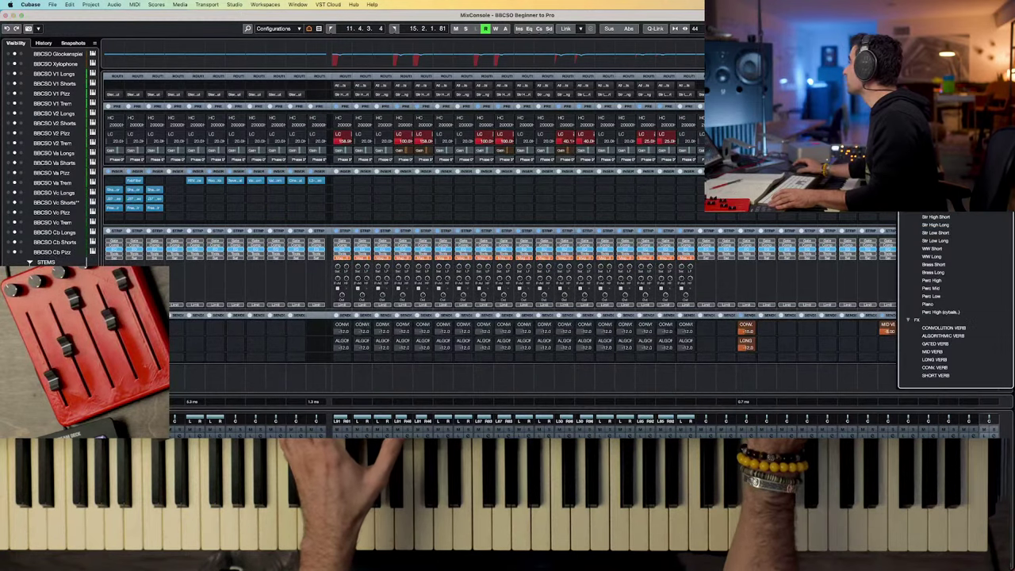
{"action": "left_click", "coordinate": [940, 225]}
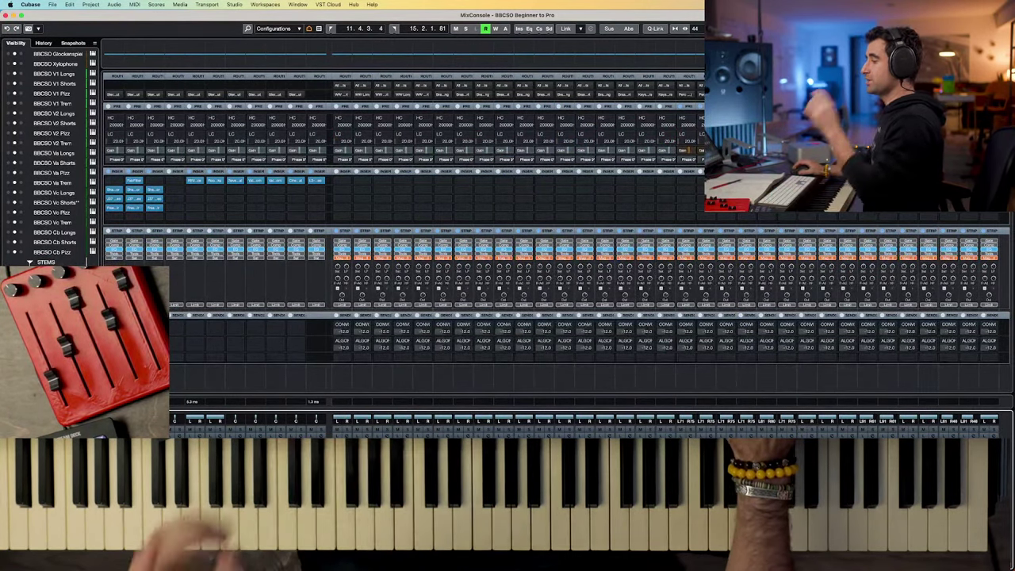
- Open Export Audio Mixdown, choose the From Beginner to Pro folder as export location and create an Exports folder inside it
{"action": "key", "text": "super+e"}
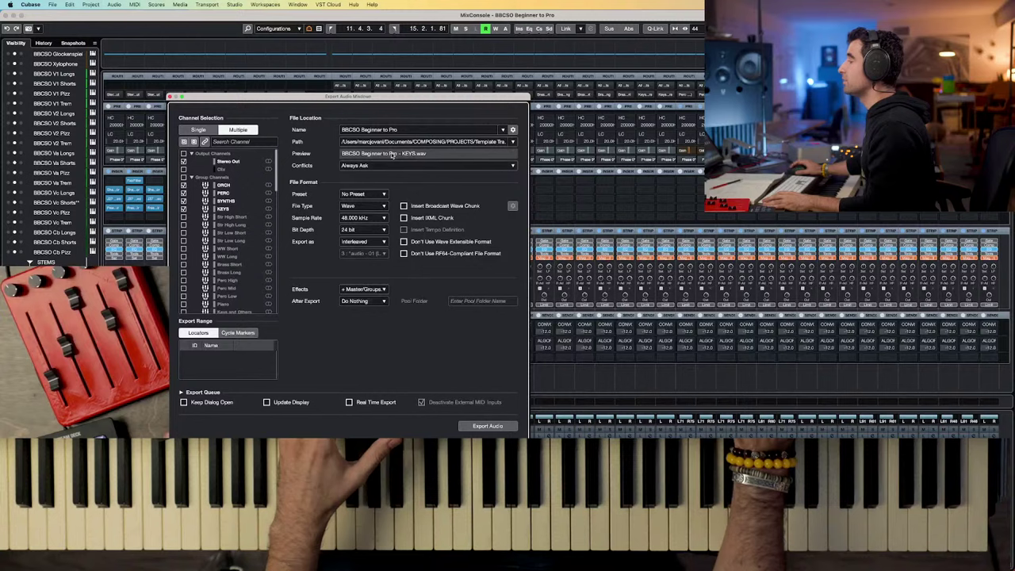
{"action": "left_click", "coordinate": [411, 144]}
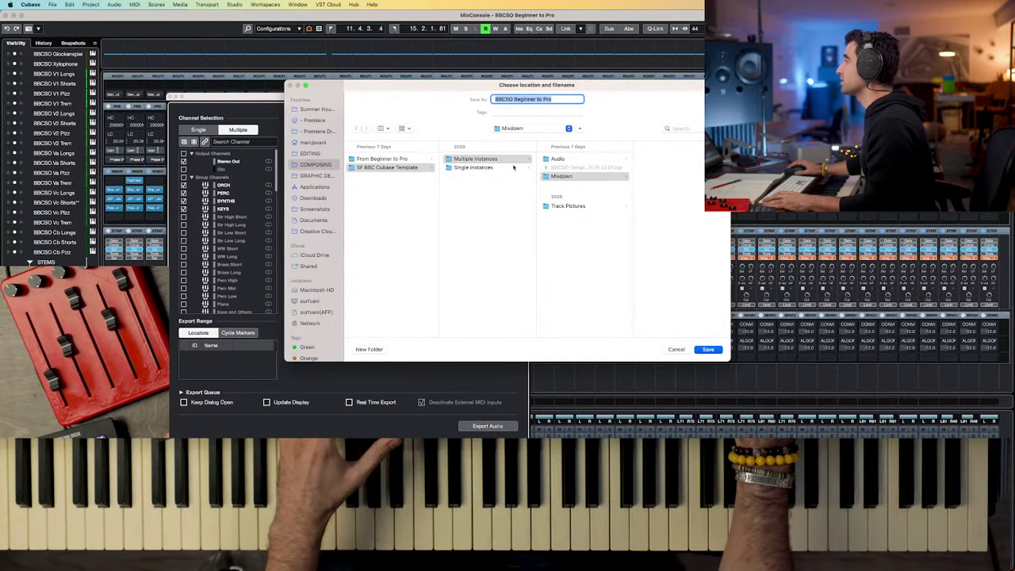
{"action": "left_click", "coordinate": [371, 157]}
{"action": "key", "text": "super+shift+n"}
{"action": "type", "text": "Ex"}
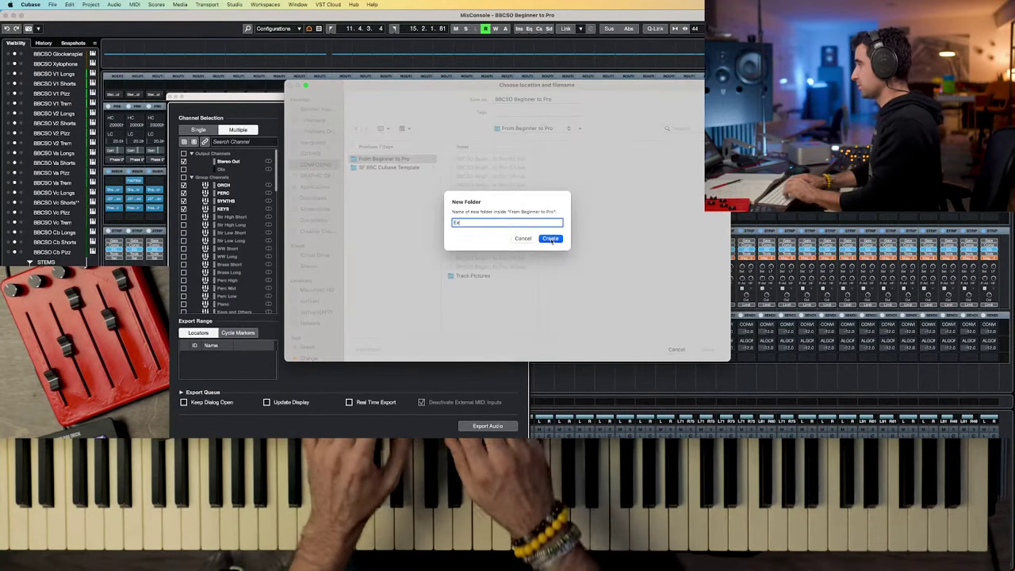
{"action": "type", "text": "ports"}
{"action": "left_click", "coordinate": [551, 238]}
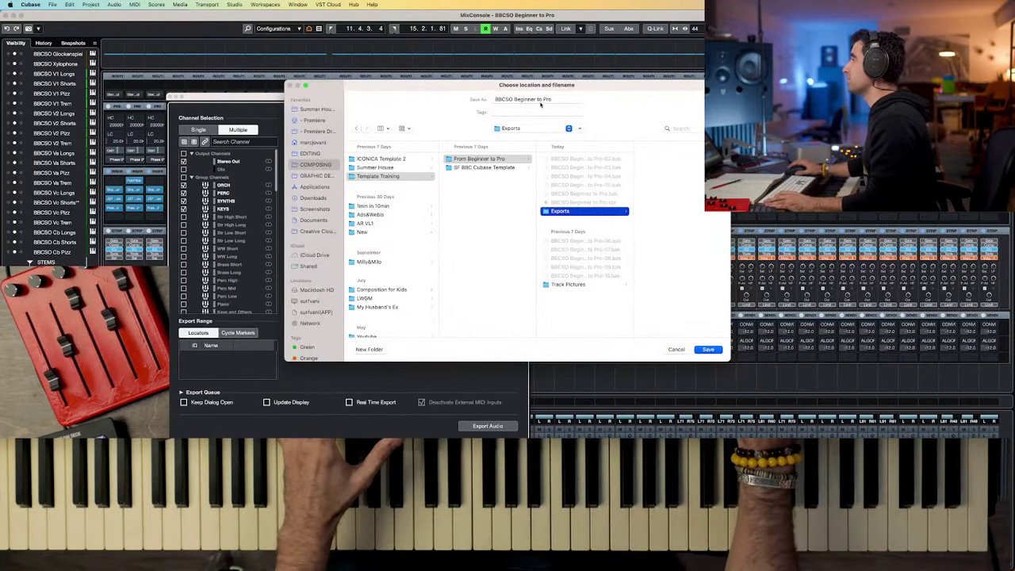
- Name the mixdown Test Export, save its location as the Exports folder, and choose + Master/Groups/Sends (CSPM) as the export effects
{"action": "type", "text": "Te"}
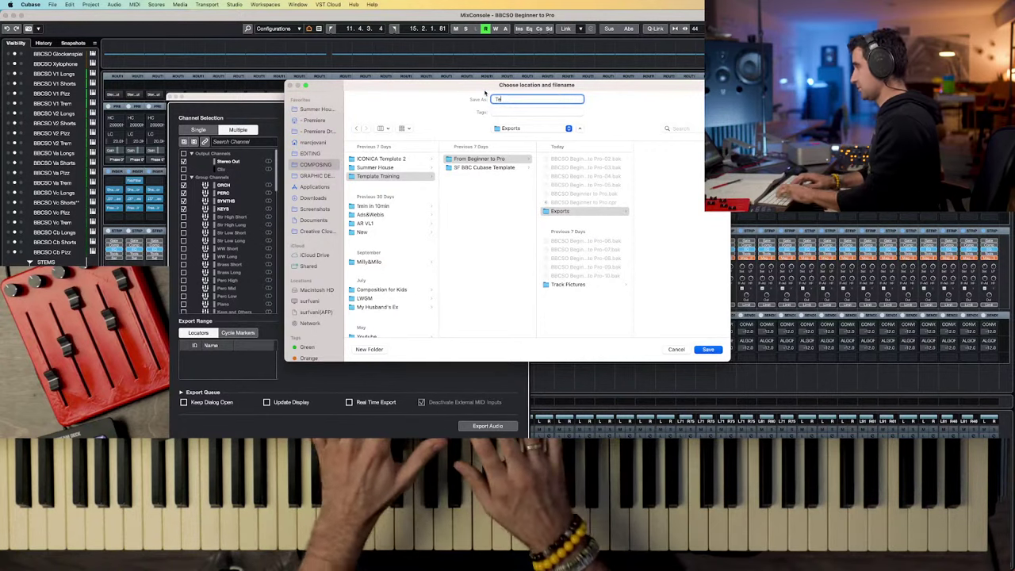
{"action": "type", "text": "st Export"}
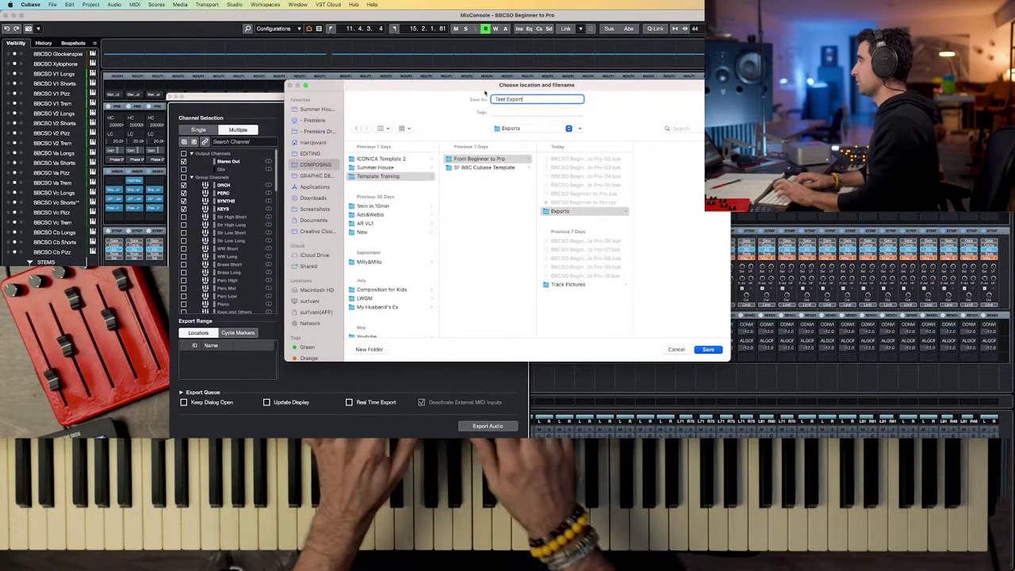
{"action": "left_click", "coordinate": [717, 350]}
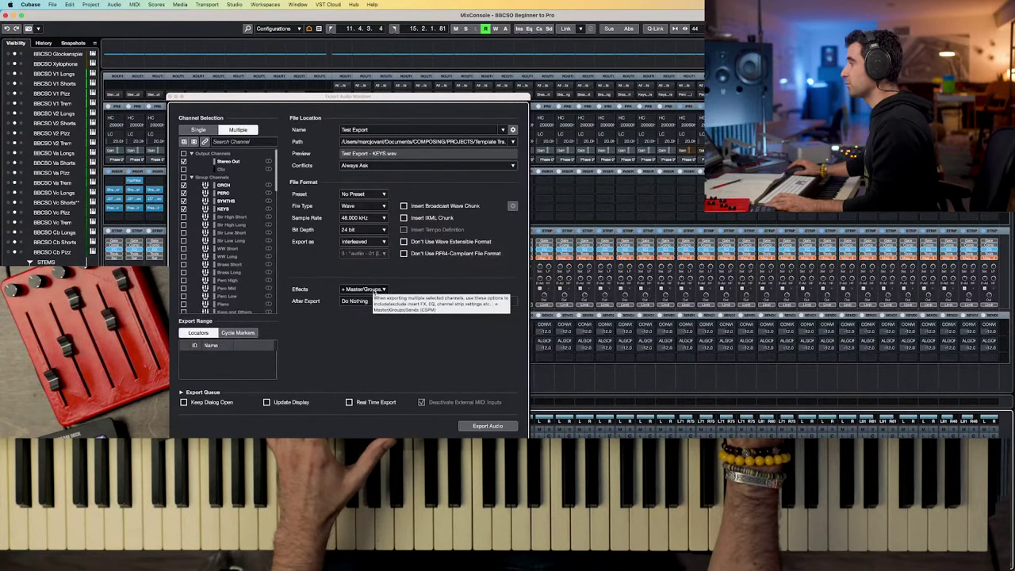
{"action": "left_click", "coordinate": [376, 290]}
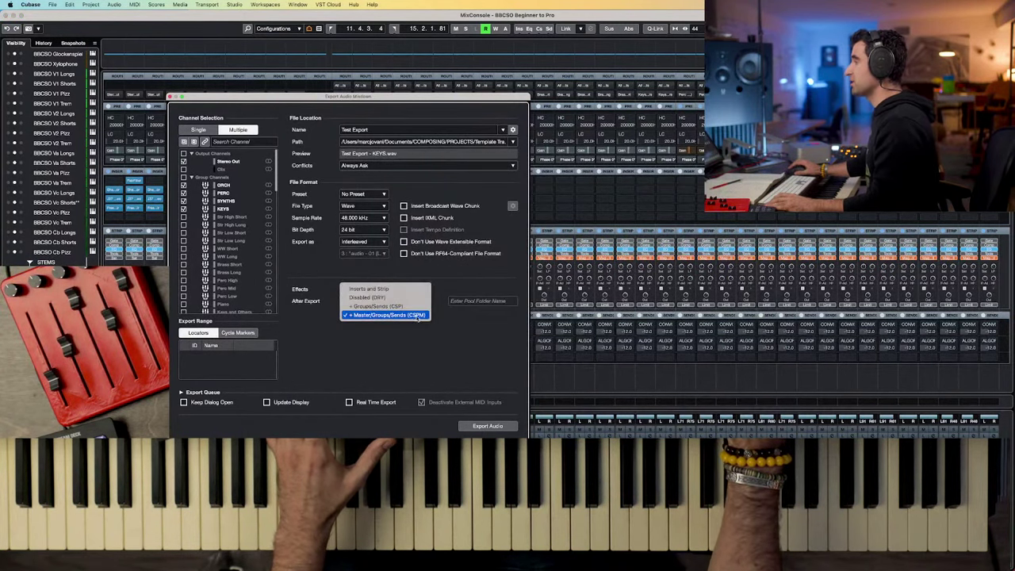
{"action": "left_click", "coordinate": [418, 315]}
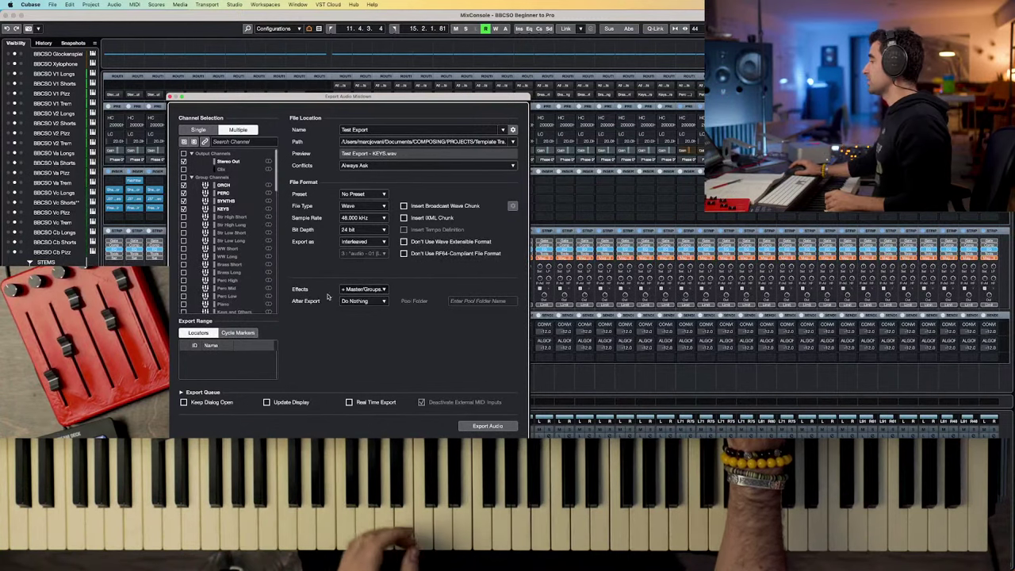
- Exclude the SYNTHS group from the channel selection and export the Stereo Out, ORCH, PERC and KEYS channels
{"action": "left_click", "coordinate": [183, 201]}
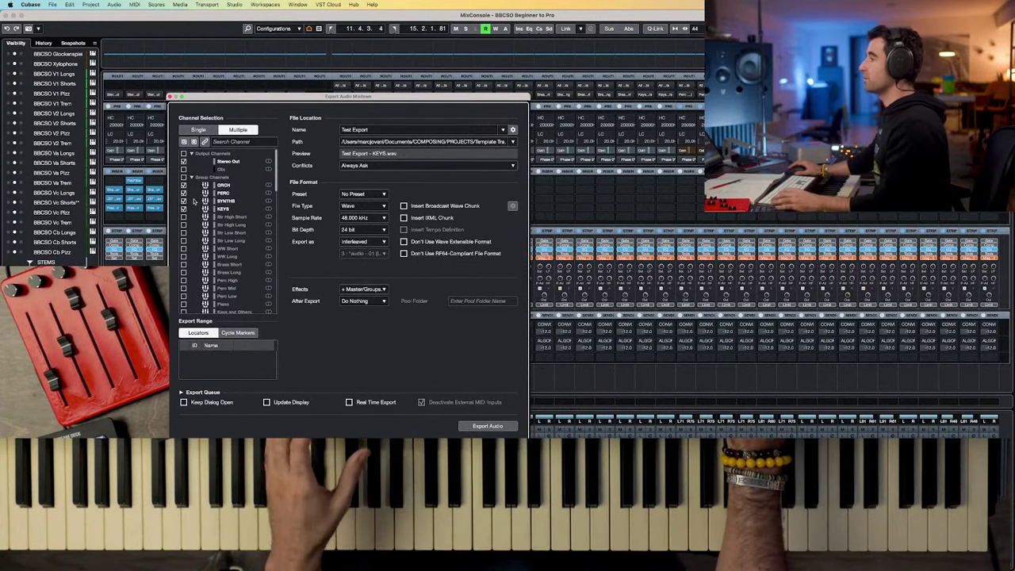
{"action": "left_click", "coordinate": [489, 426]}
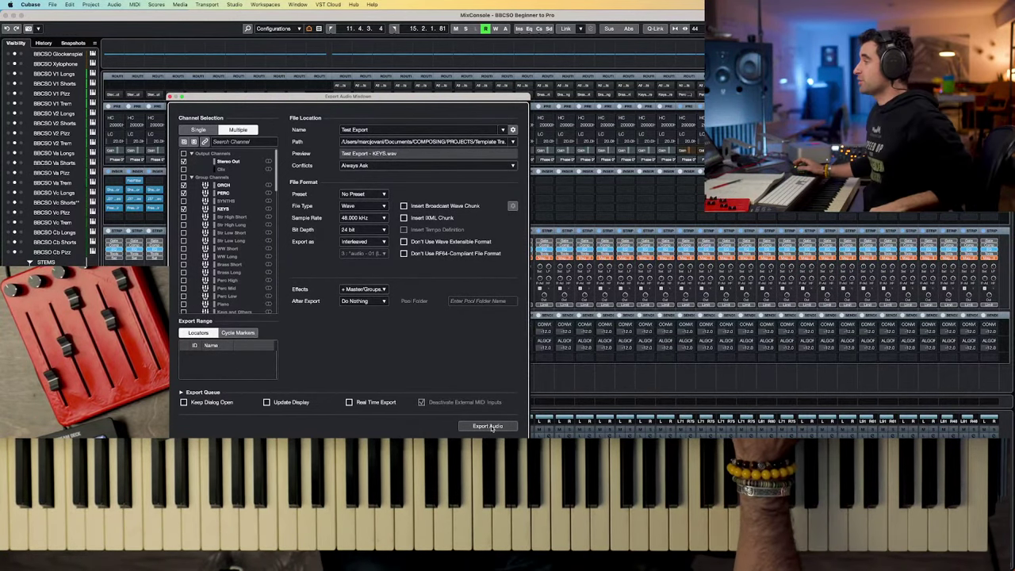
{"action": "left_click", "coordinate": [489, 426]}
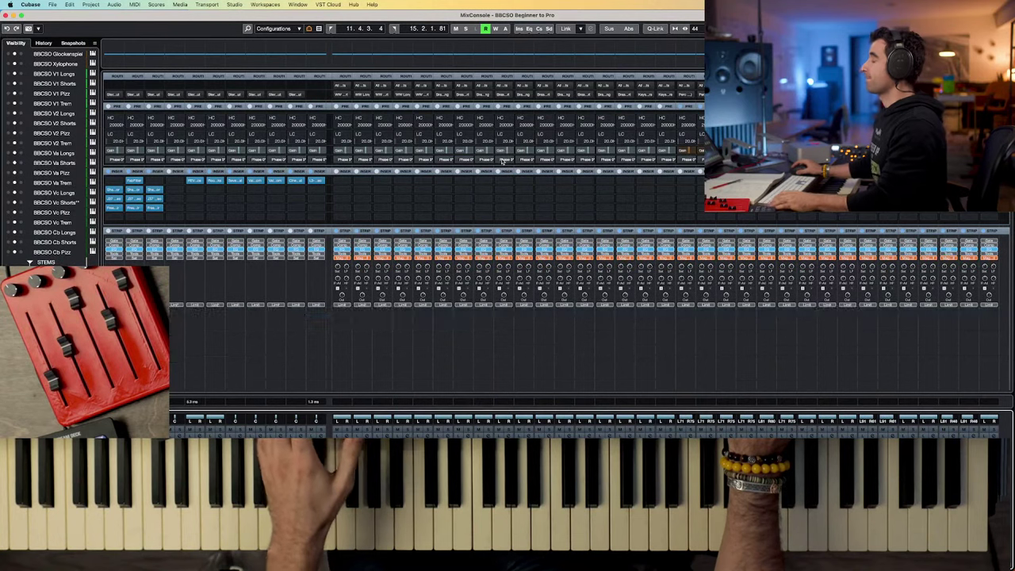
- Switch to Finder and open the Exports folder in COMPOSING, under PROJECTS, Template Training, From Beginner to Pro
{"action": "key", "text": "super+Tab"}
{"action": "left_click", "coordinate": [198, 285]}
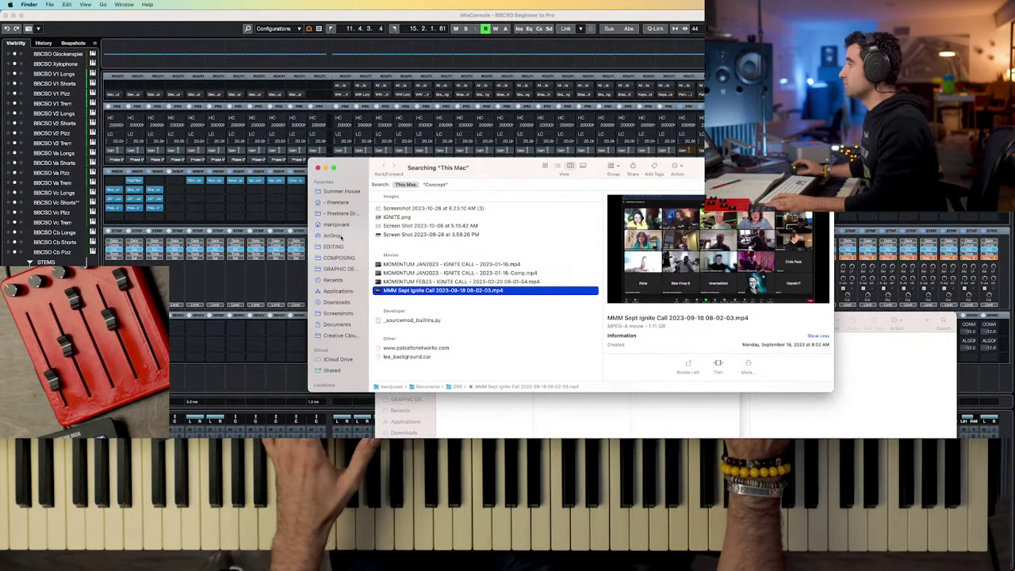
{"action": "left_click", "coordinate": [338, 257]}
{"action": "left_click", "coordinate": [394, 192]}
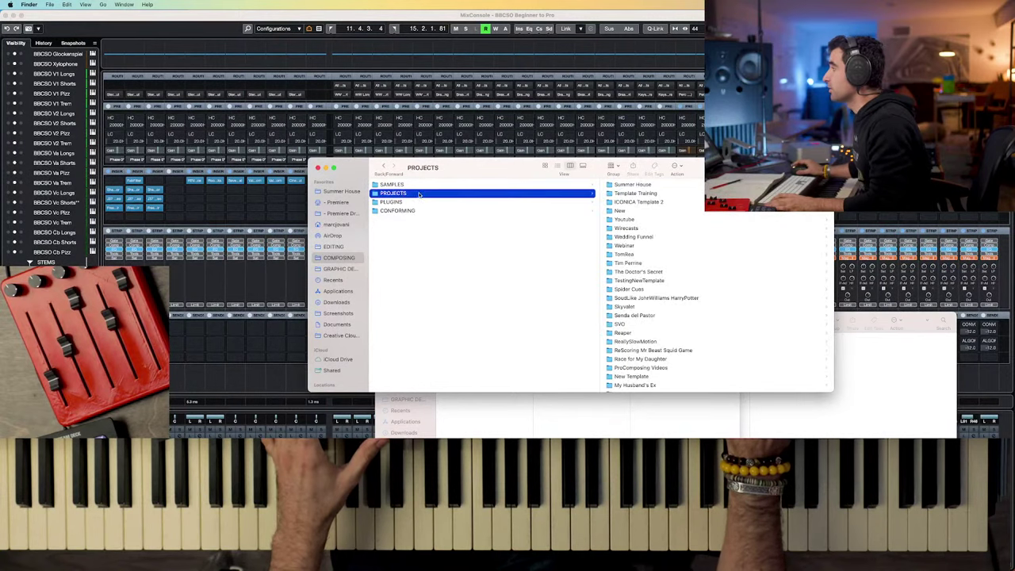
{"action": "left_click", "coordinate": [649, 193]}
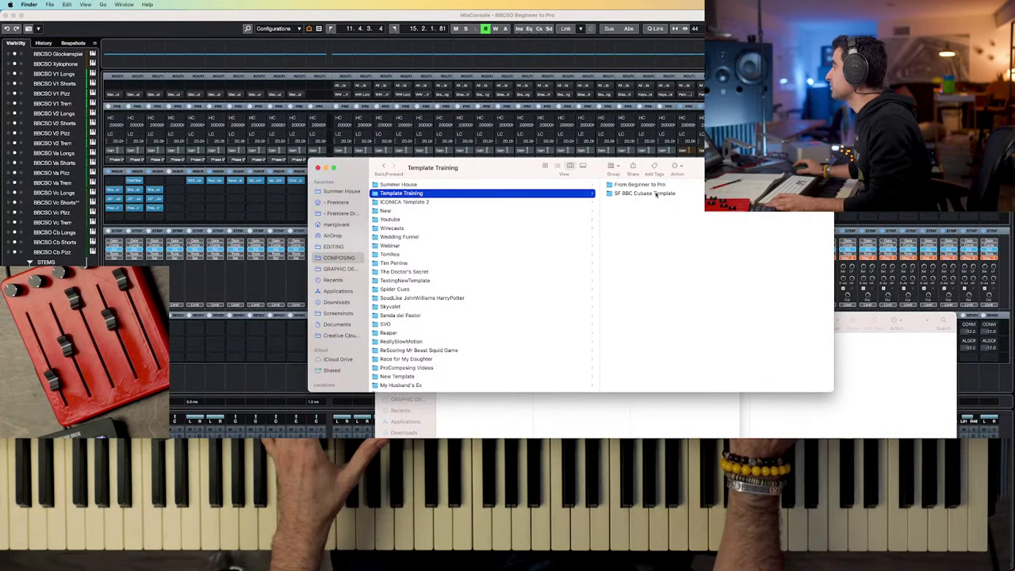
{"action": "left_click", "coordinate": [636, 185]}
{"action": "left_click", "coordinate": [626, 184]}
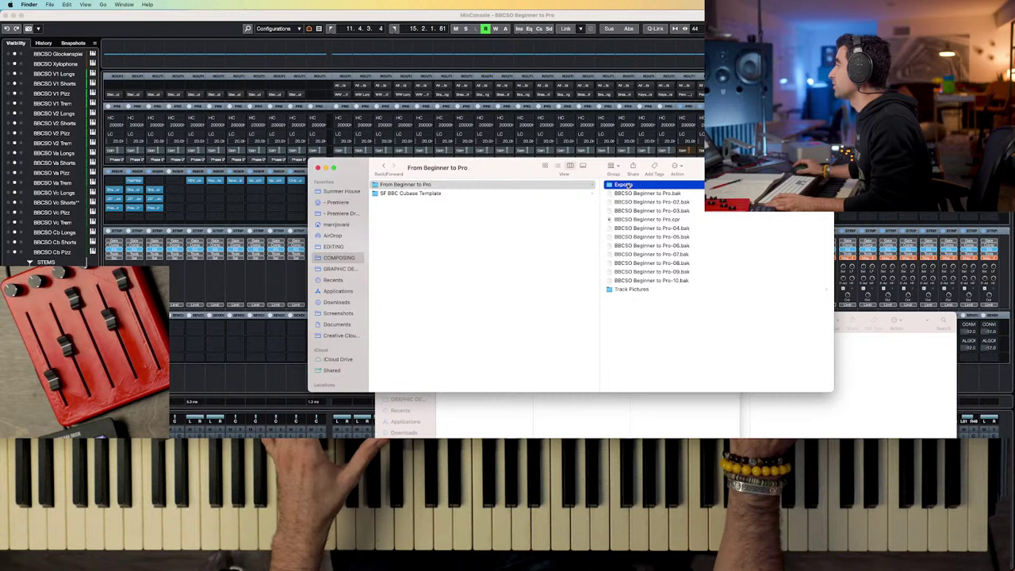
{"action": "left_click_drag", "start_coordinate": [492, 167], "coordinate": [346, 183]}
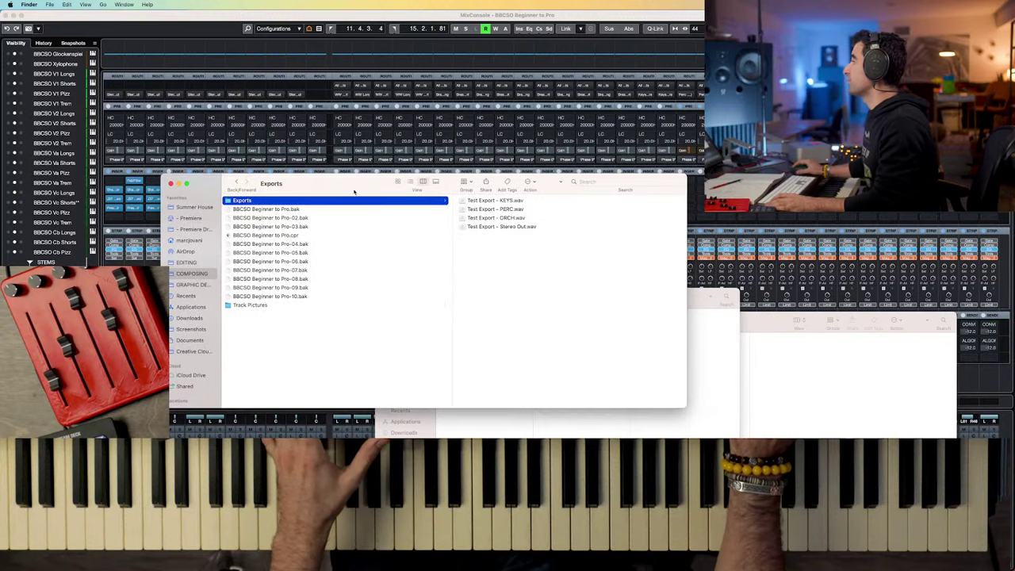
- Preview the exported Test Export - Stereo Out.wav mix twice in Quick Look
{"action": "left_click", "coordinate": [487, 228]}
{"action": "key", "text": "space"}
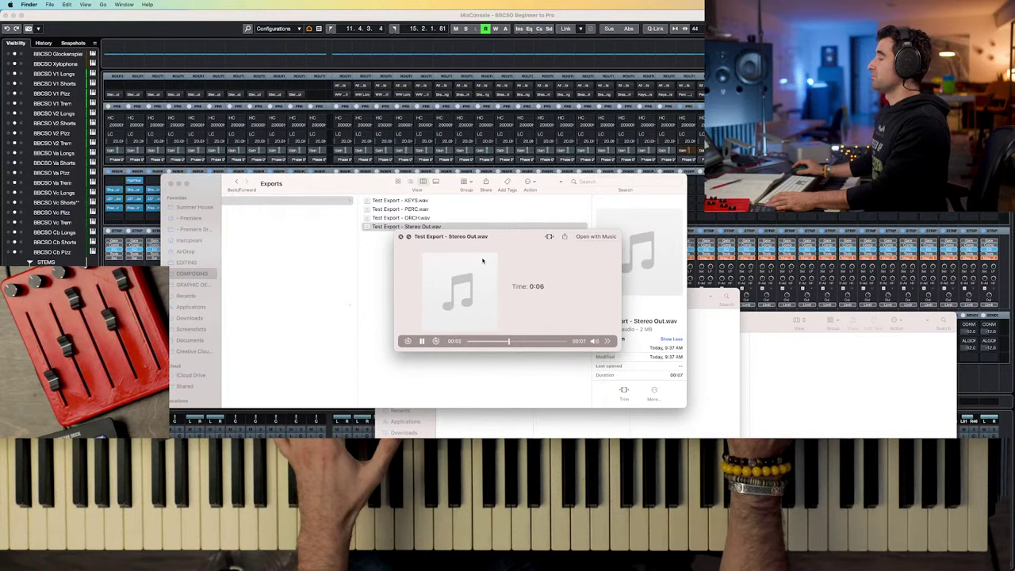
{"action": "key", "text": "space"}
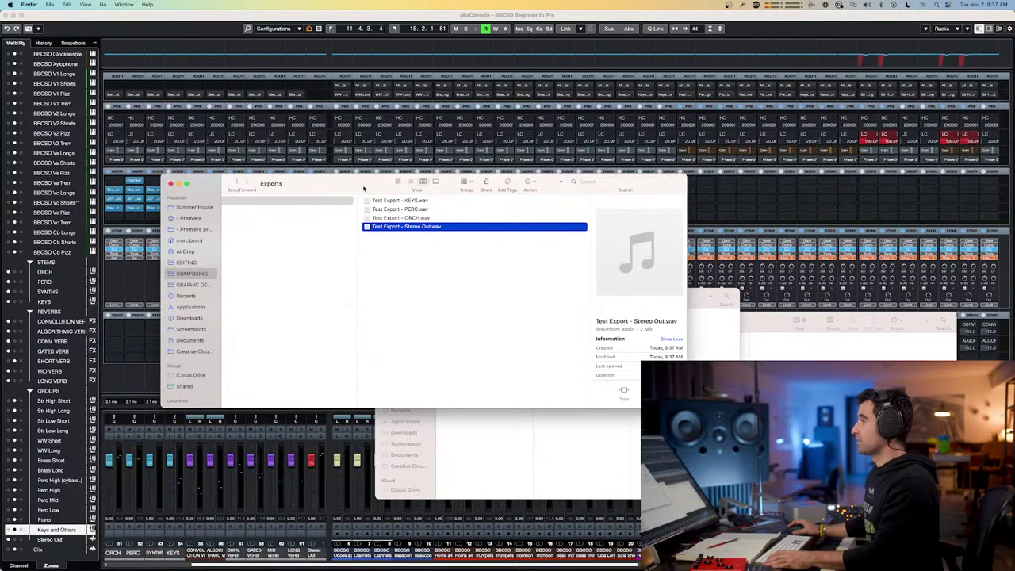
{"action": "key", "text": "space"}
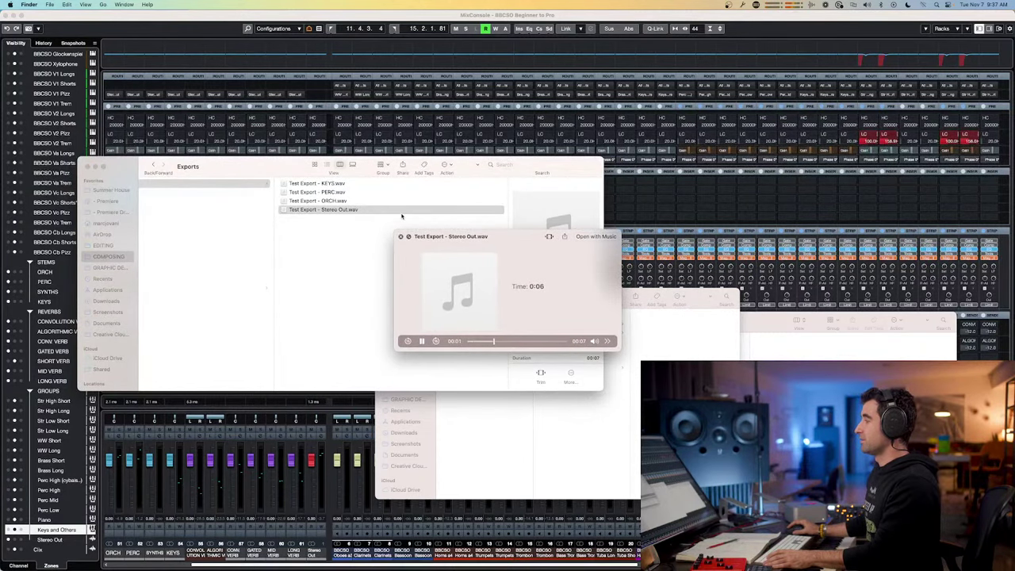
{"action": "key", "text": "space"}
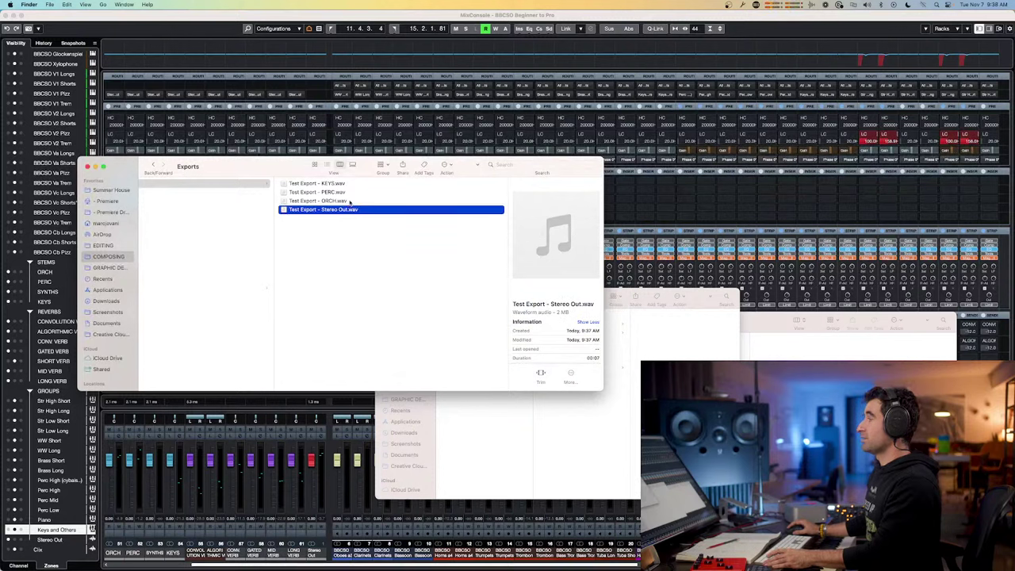
- Preview the exported ORCH, PERC and KEYS stems one after another in Quick Look
{"action": "left_click", "coordinate": [349, 201]}
{"action": "key", "text": "space"}
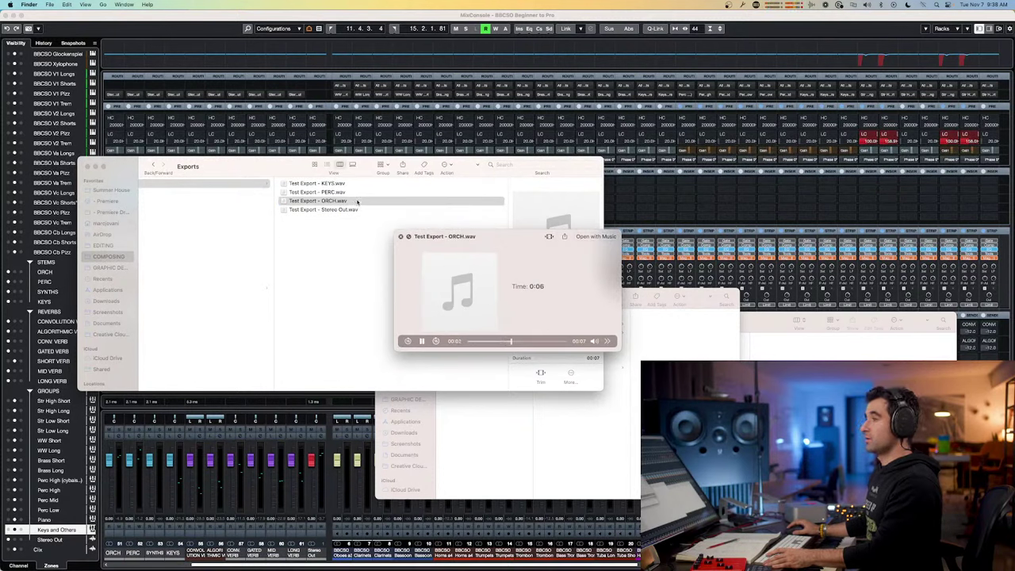
{"action": "key", "text": "space"}
{"action": "left_click", "coordinate": [346, 192]}
{"action": "key", "text": "space"}
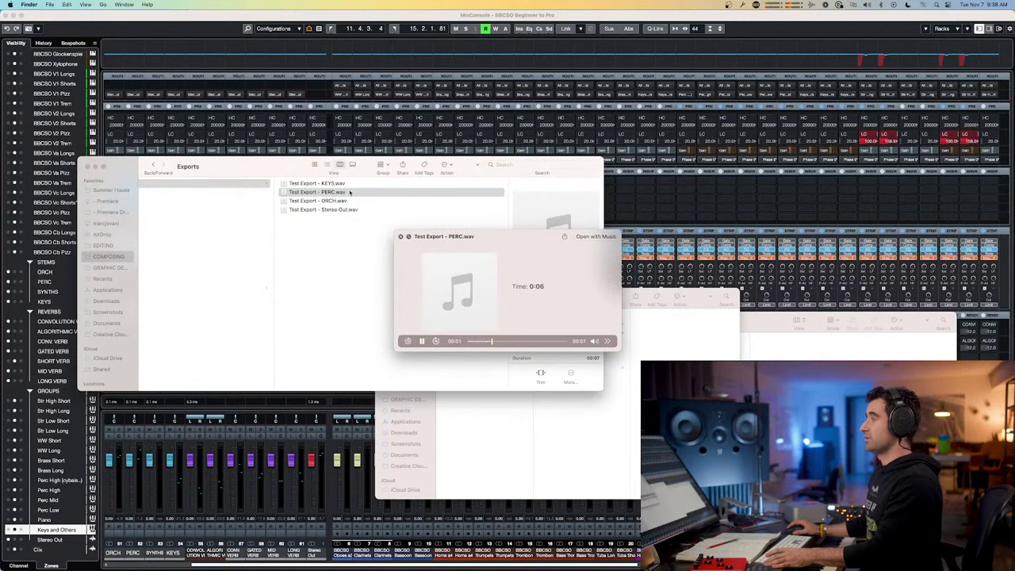
{"action": "key", "text": "space"}
{"action": "left_click", "coordinate": [353, 184]}
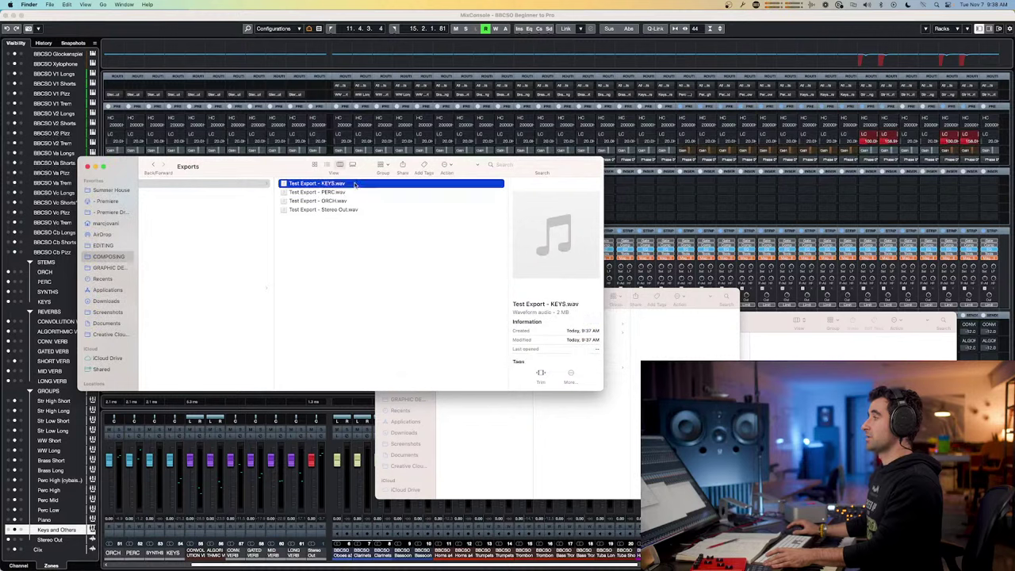
{"action": "key", "text": "space"}
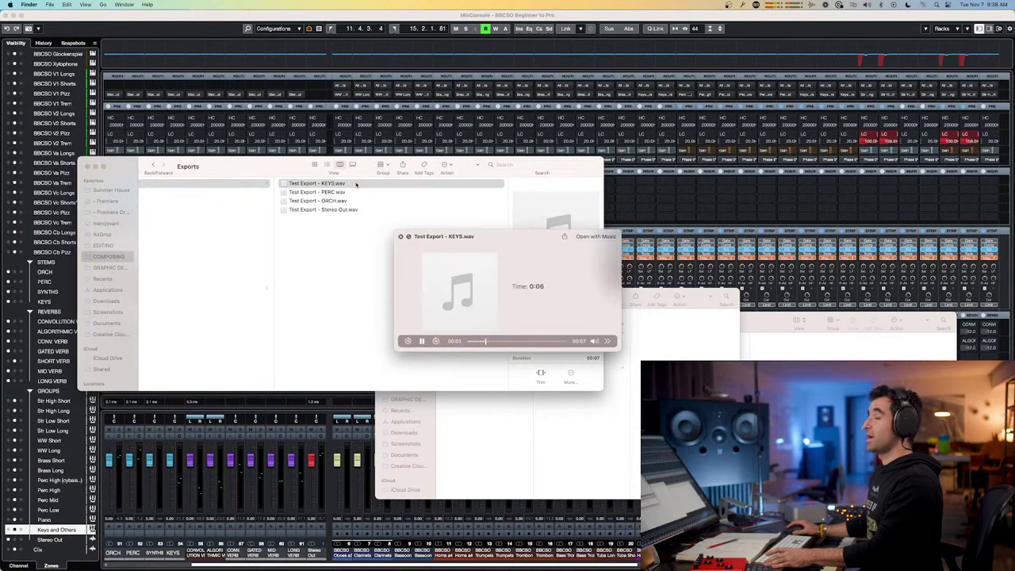
{"action": "key", "text": "space"}
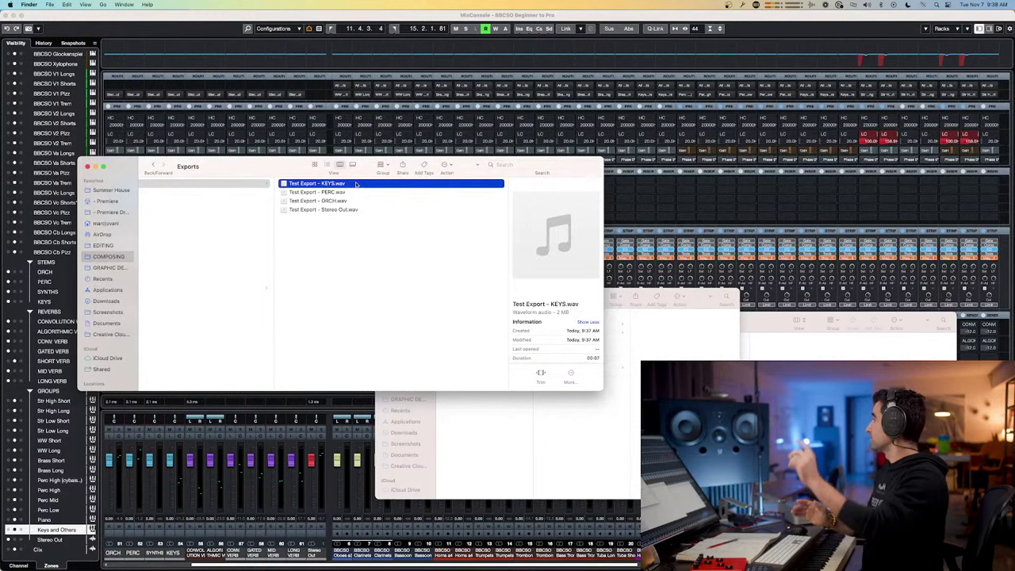